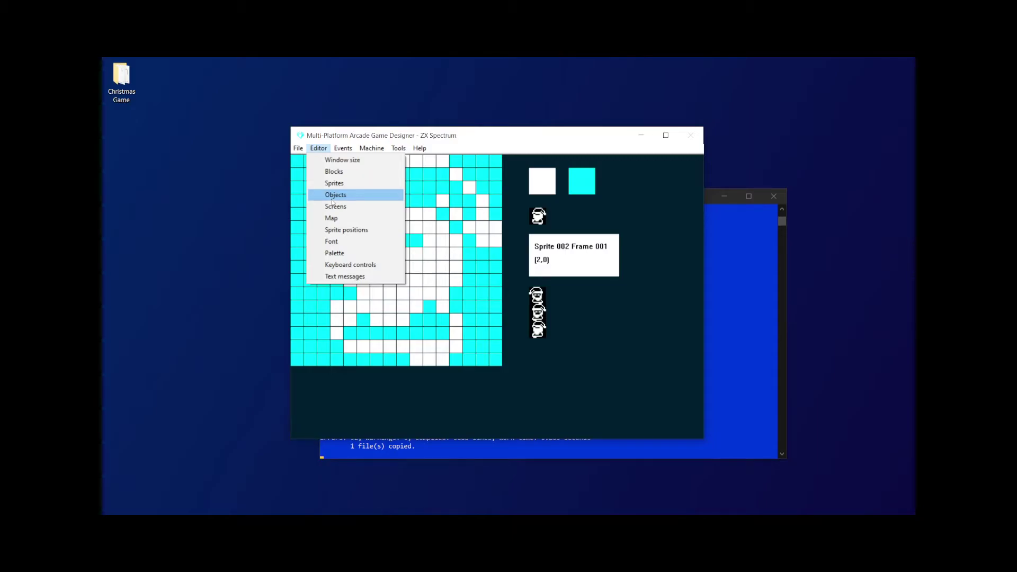
- Review the game's objects, screens, map and sprite positions in their respective editors
click(332, 197)
click(319, 149)
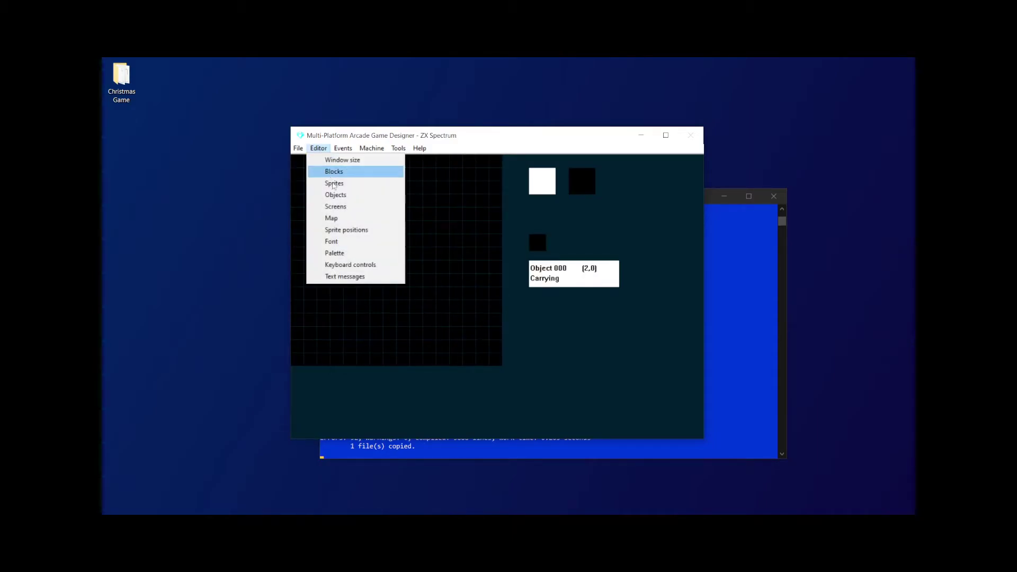
click(342, 211)
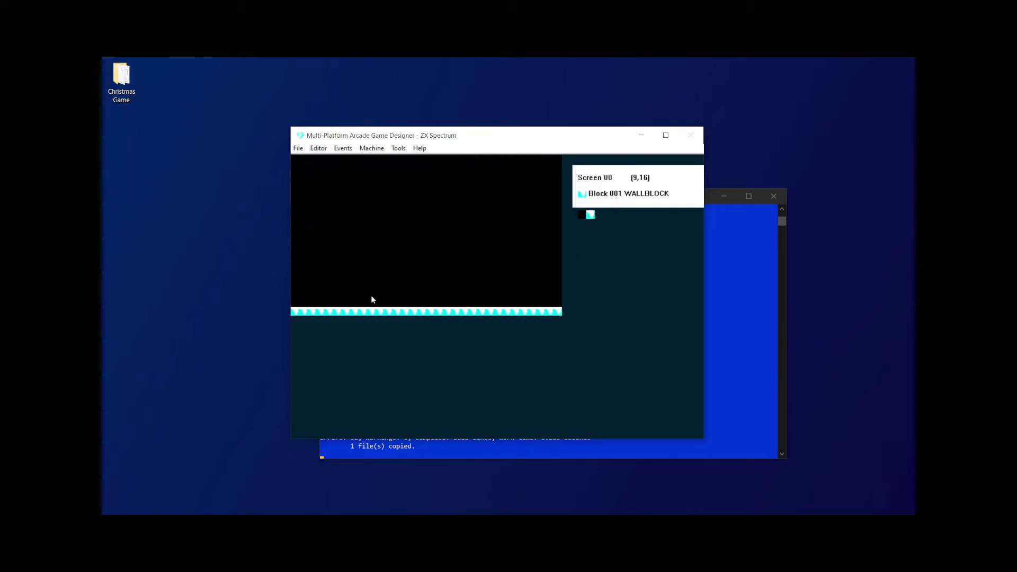
click(320, 150)
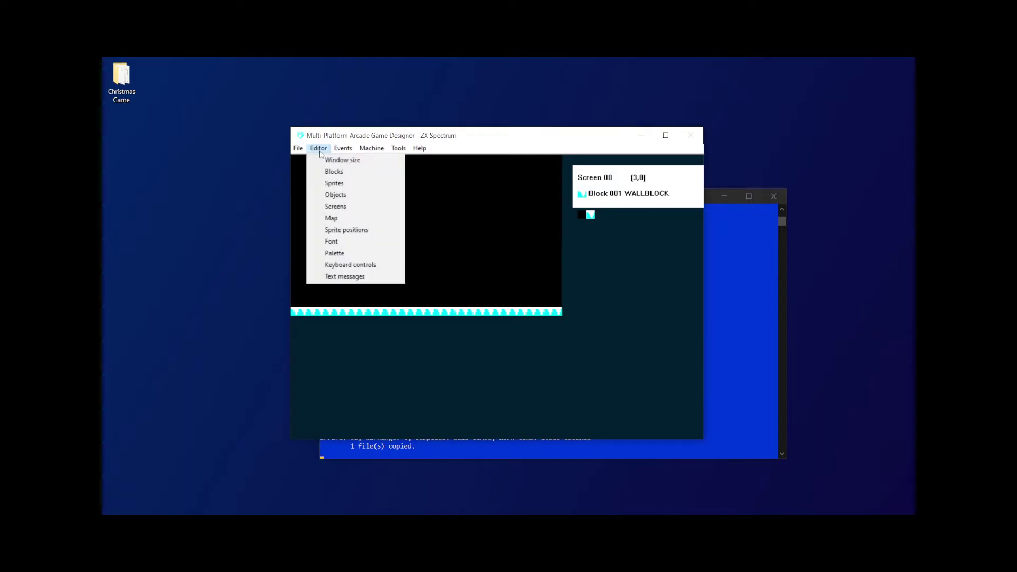
click(342, 217)
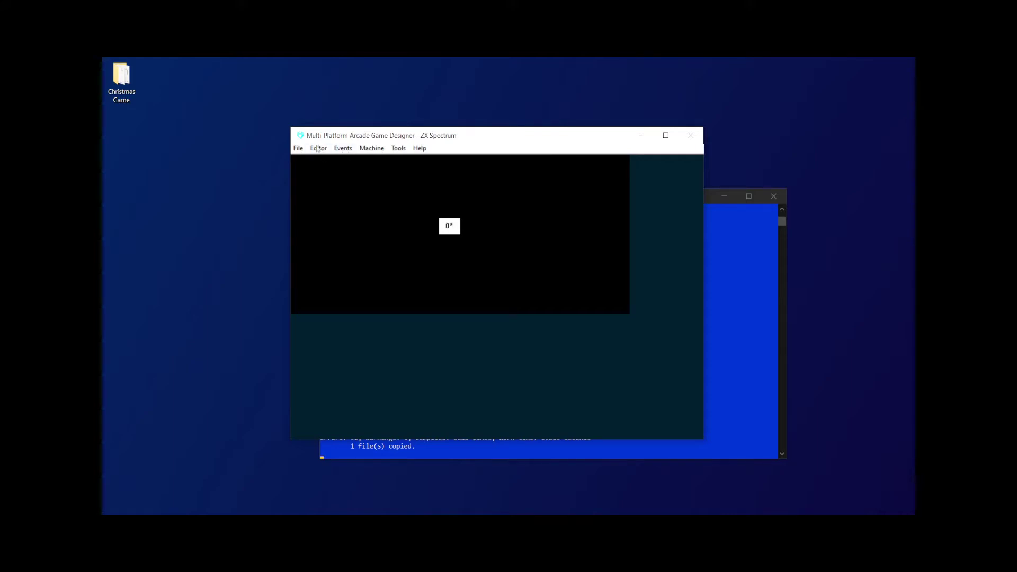
click(318, 148)
click(334, 230)
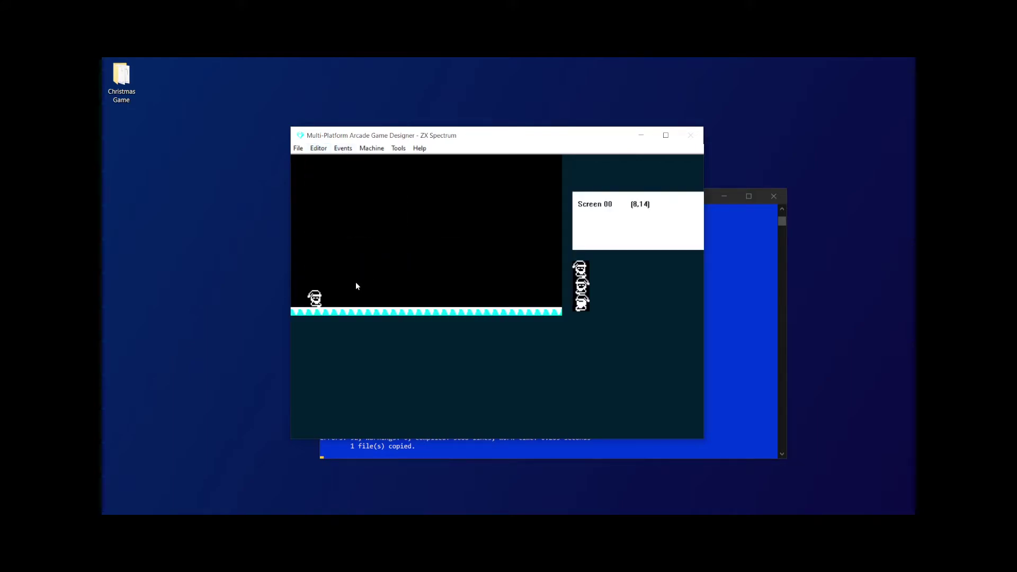
click(310, 147)
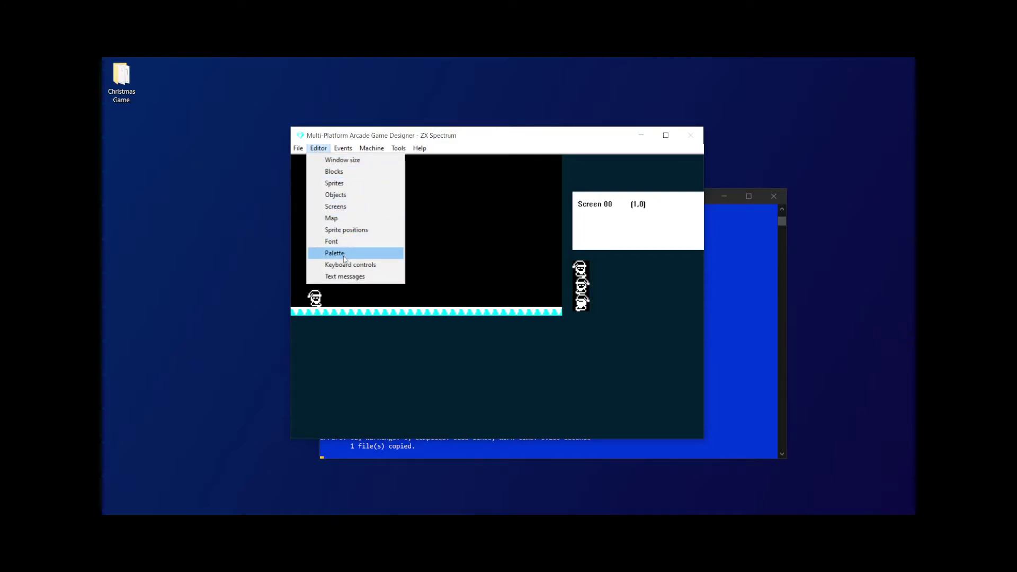
click(352, 149)
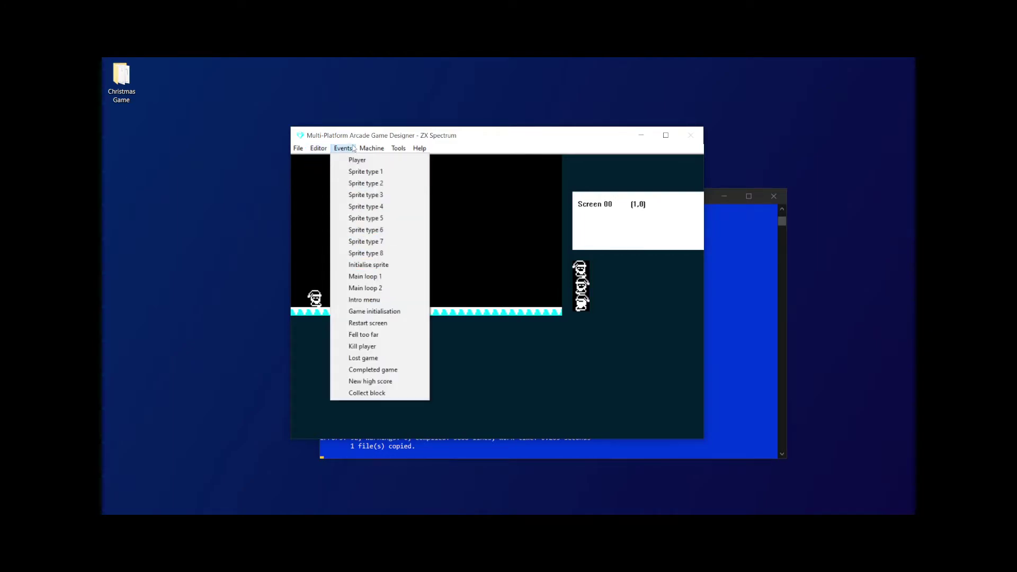
mouse_move(318, 147)
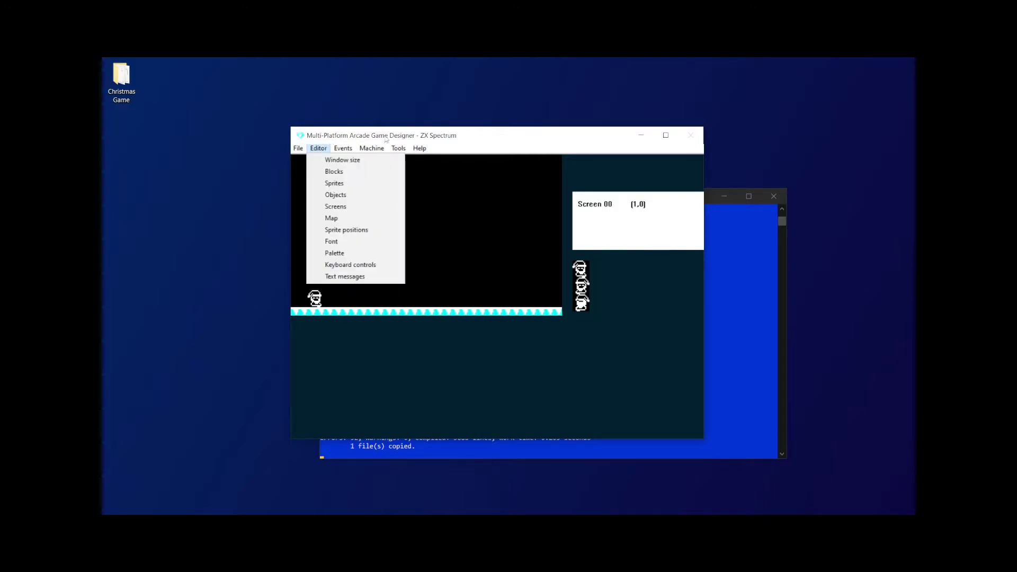
click(398, 148)
click(371, 149)
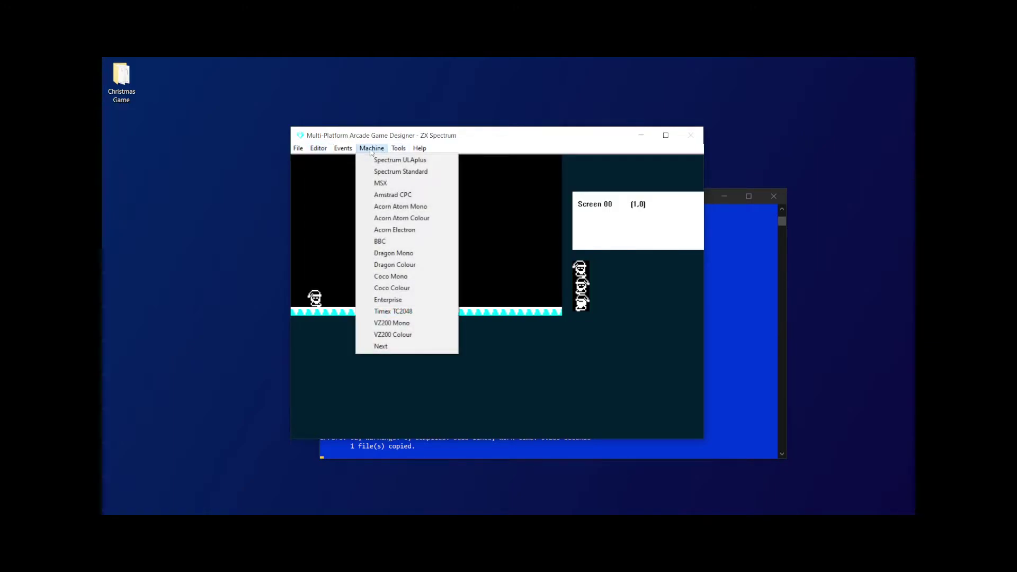
mouse_move(299, 150)
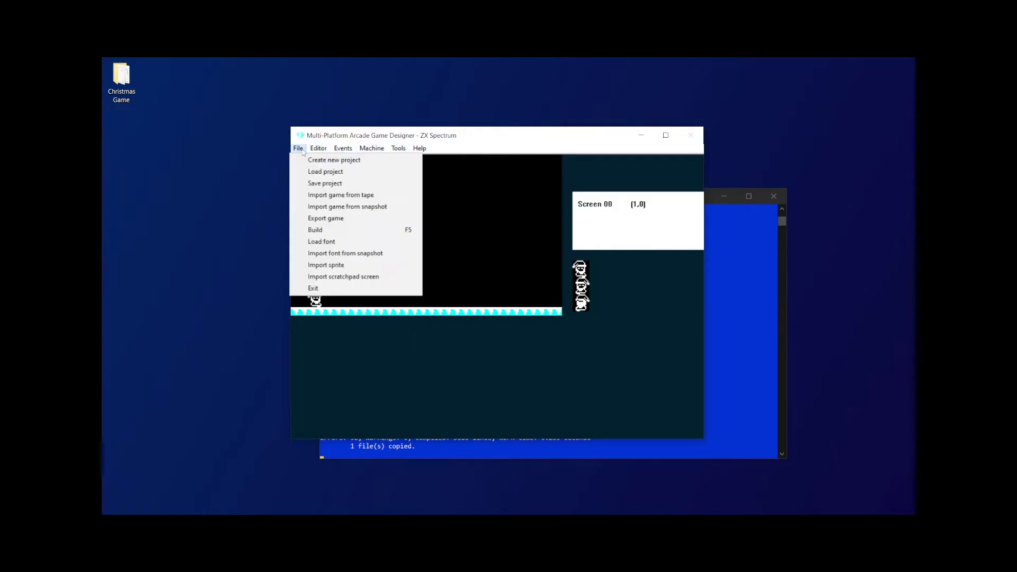
- Build the game so it launches in the Speccy emulator, and close the emulator after the test
click(315, 229)
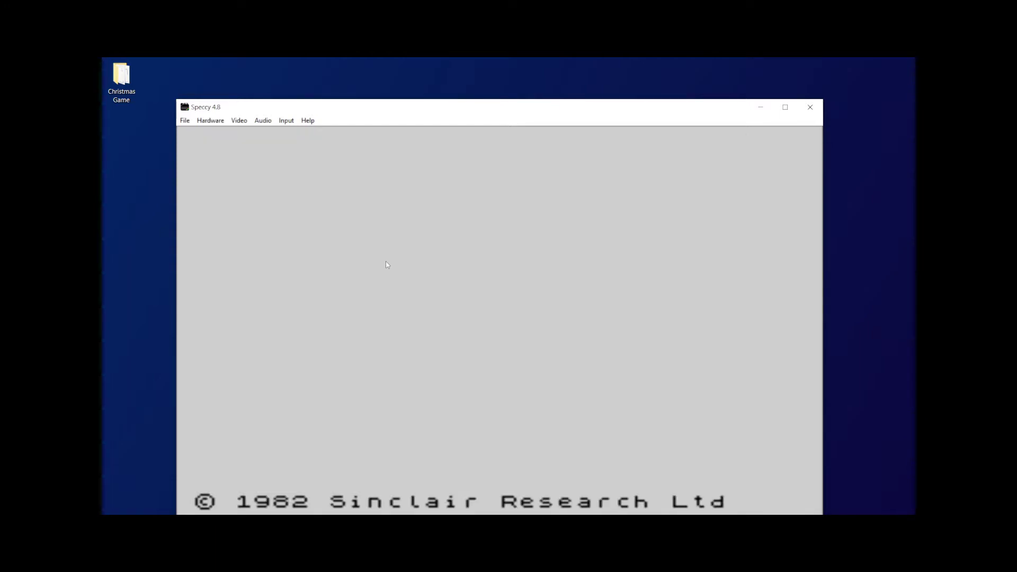
drag(248, 113, 243, 86)
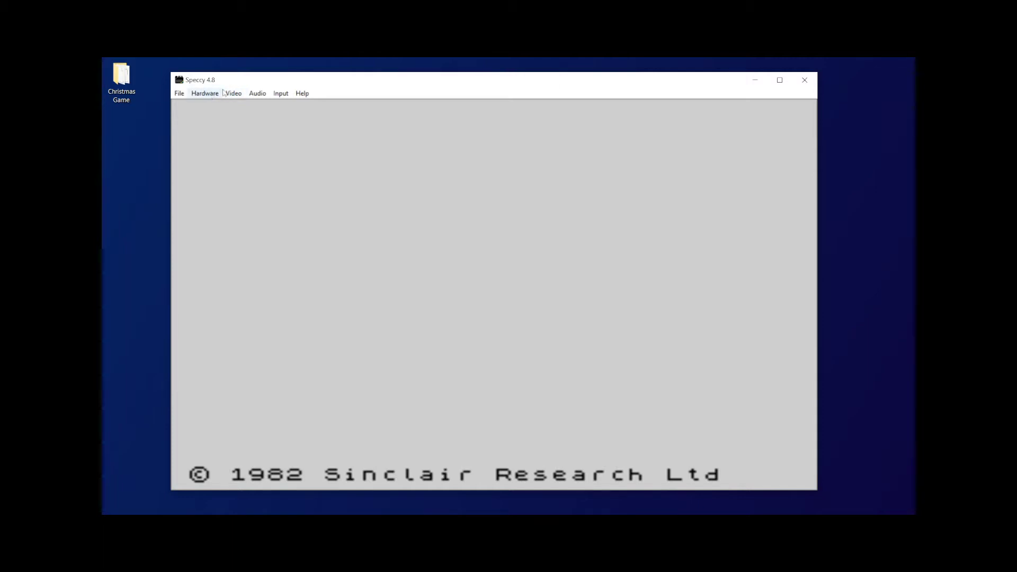
click(804, 79)
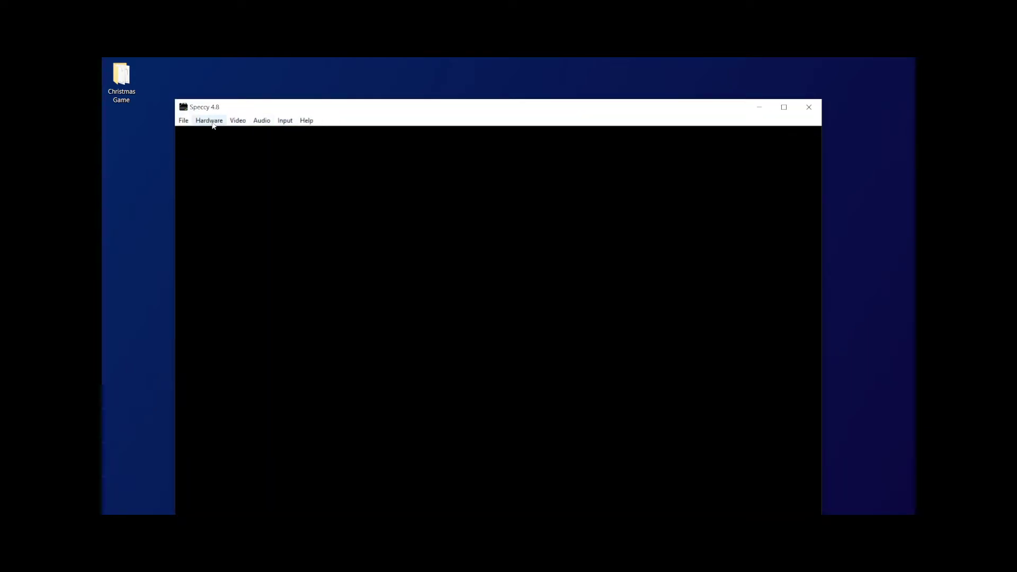
- Set the emulator's computer model to ZX Spectrum 48kB and close the emulator
click(210, 121)
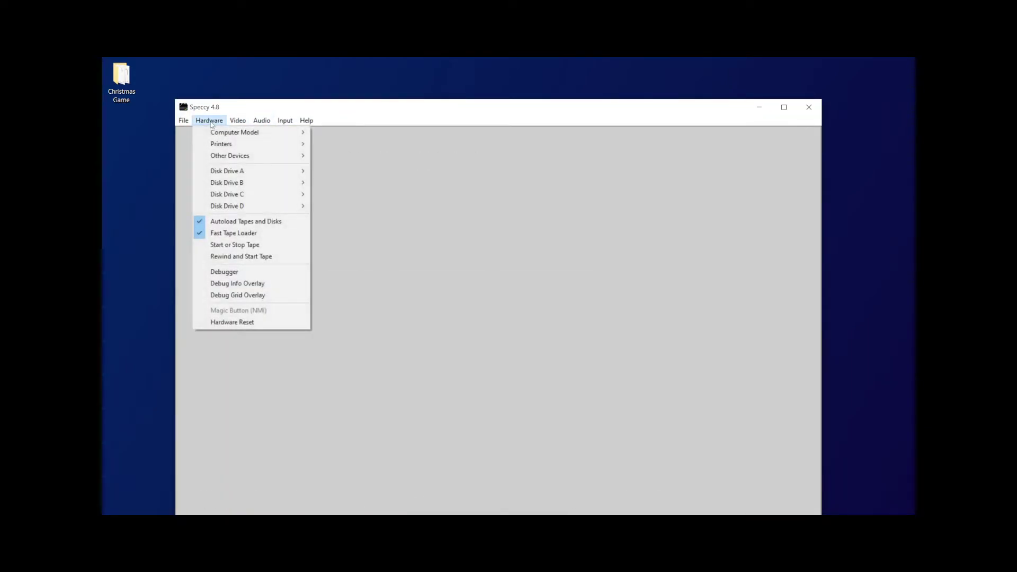
mouse_move(249, 132)
click(364, 144)
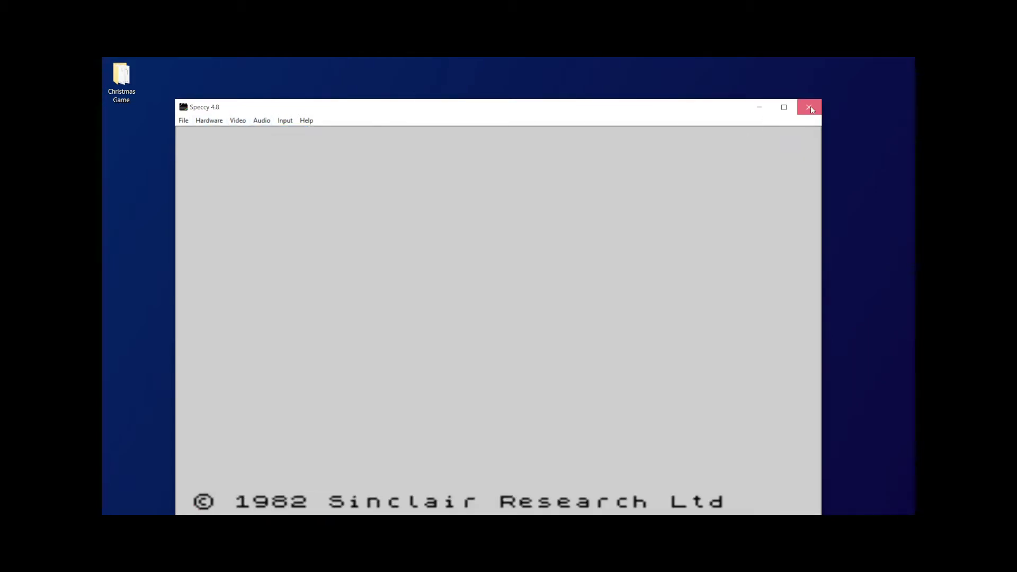
click(809, 108)
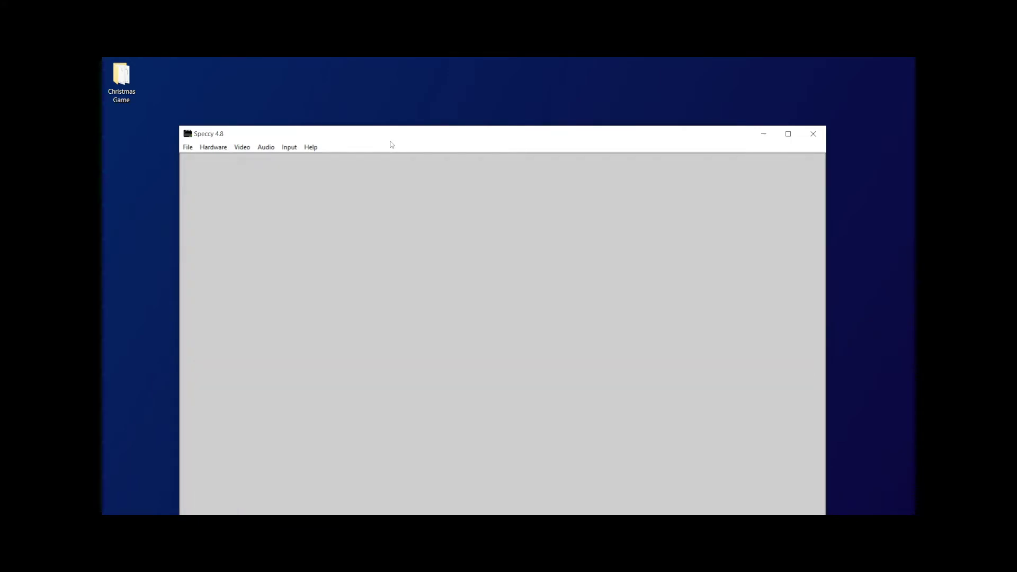
- Turn off the Fast Tape Loader in the emulator and close it
drag(390, 142, 388, 81)
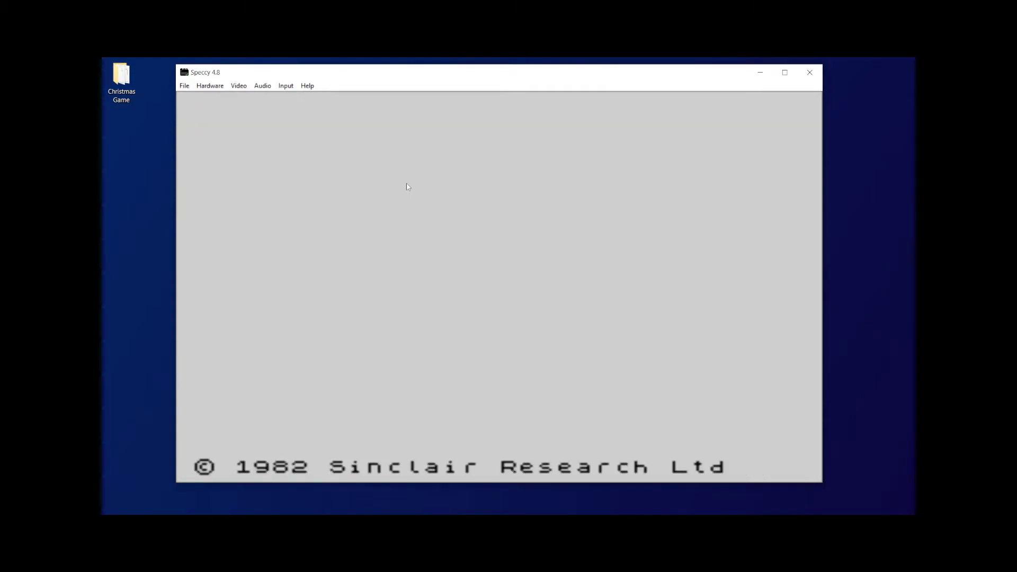
click(219, 91)
click(230, 198)
click(810, 72)
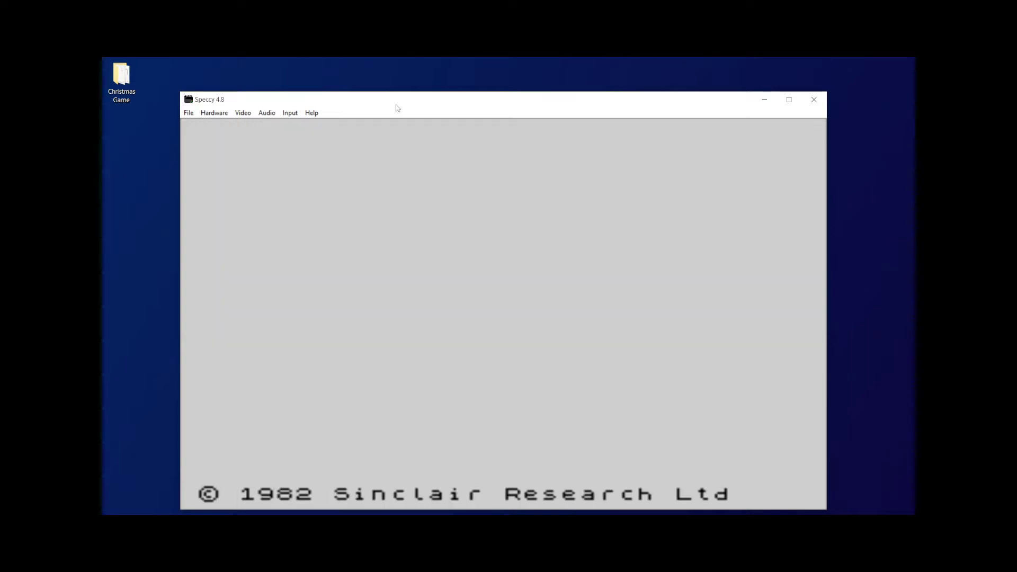
- Run LOAD "" in the emulator to load the game tape, and close the emulator after the test
drag(395, 107, 397, 94)
text(j)
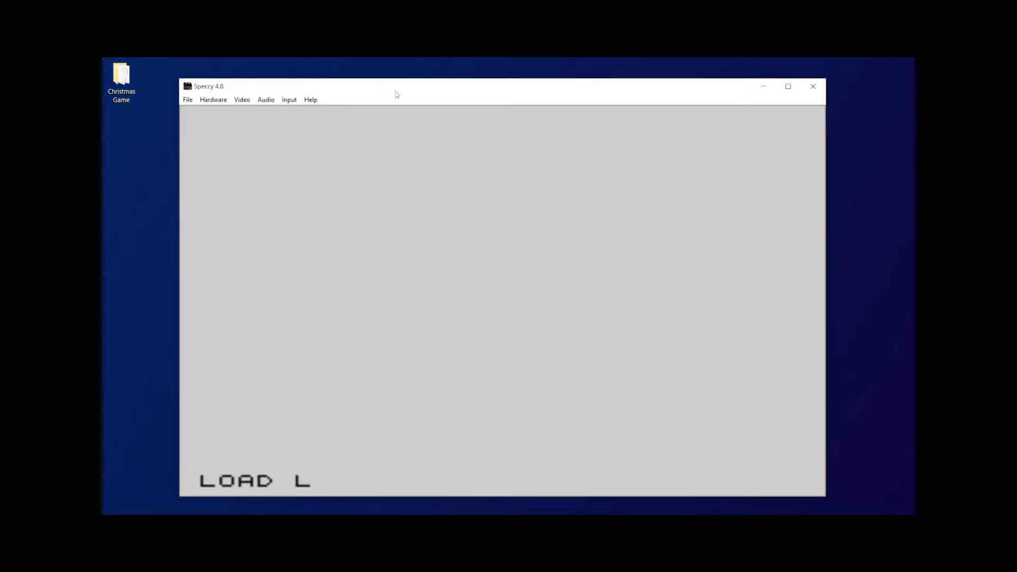
text("")
key(Return)
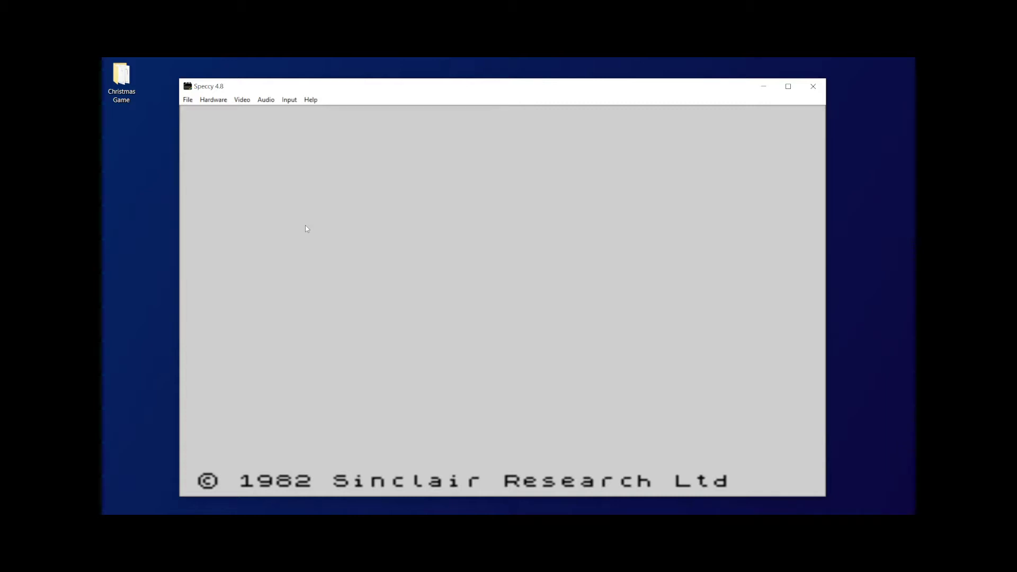
click(814, 91)
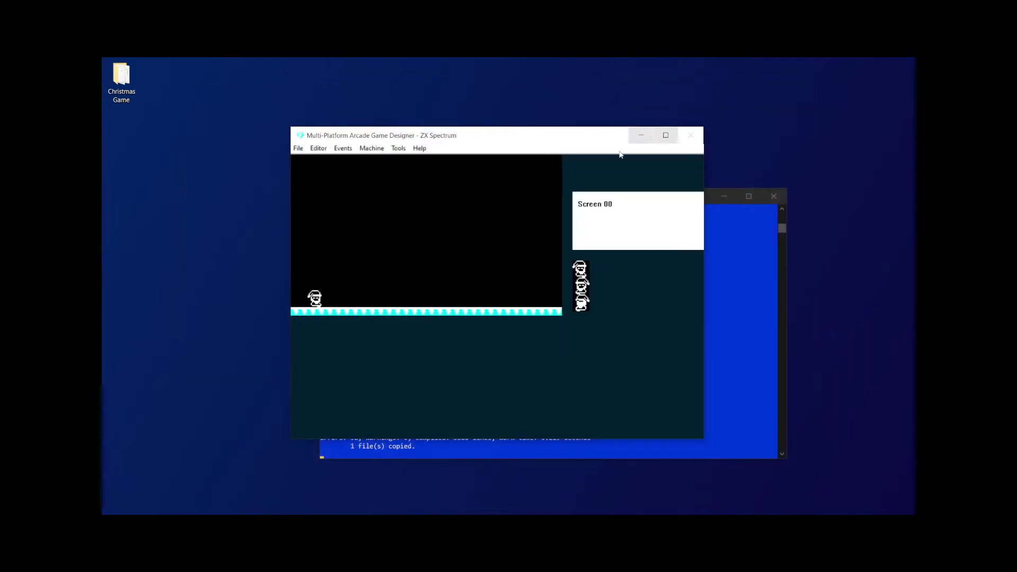
- Relaunch the emulator and turn on its Fast Tape Loader option
click(318, 148)
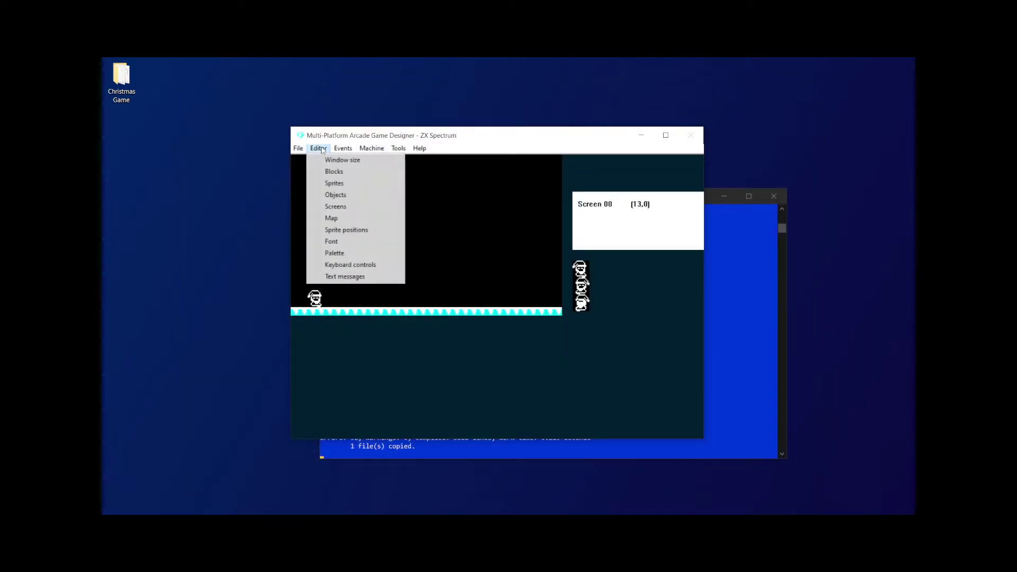
click(343, 138)
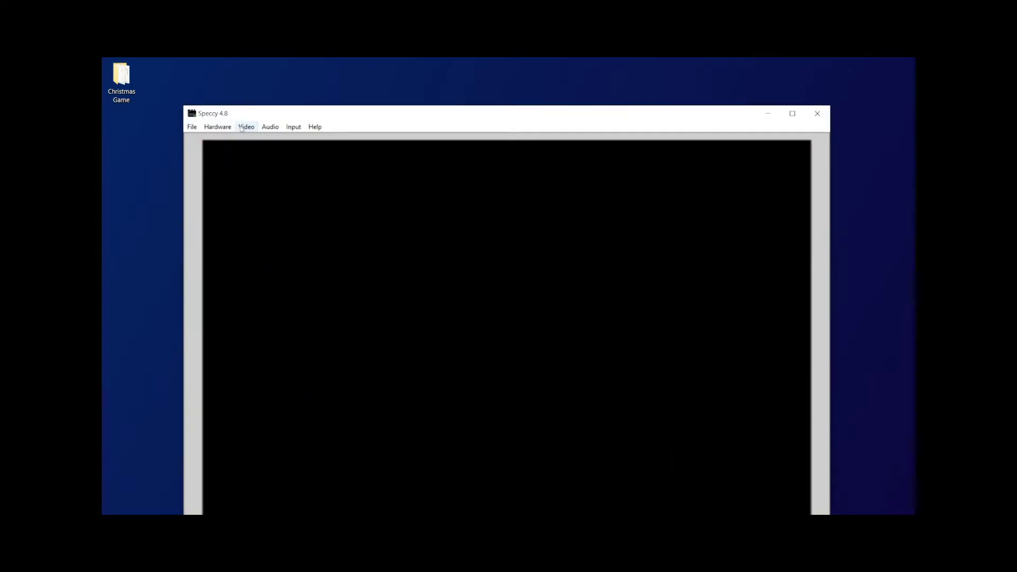
click(241, 129)
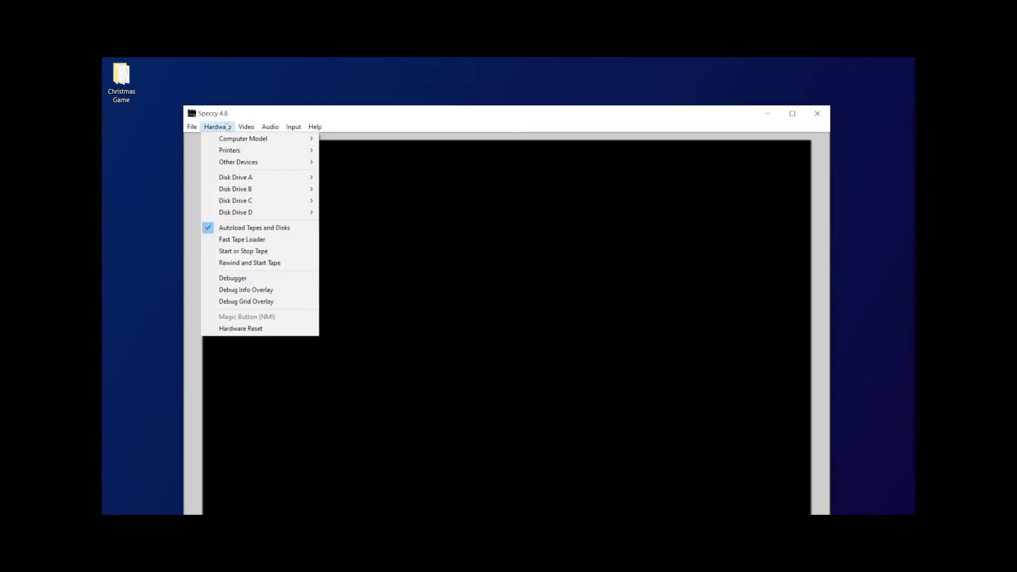
click(238, 241)
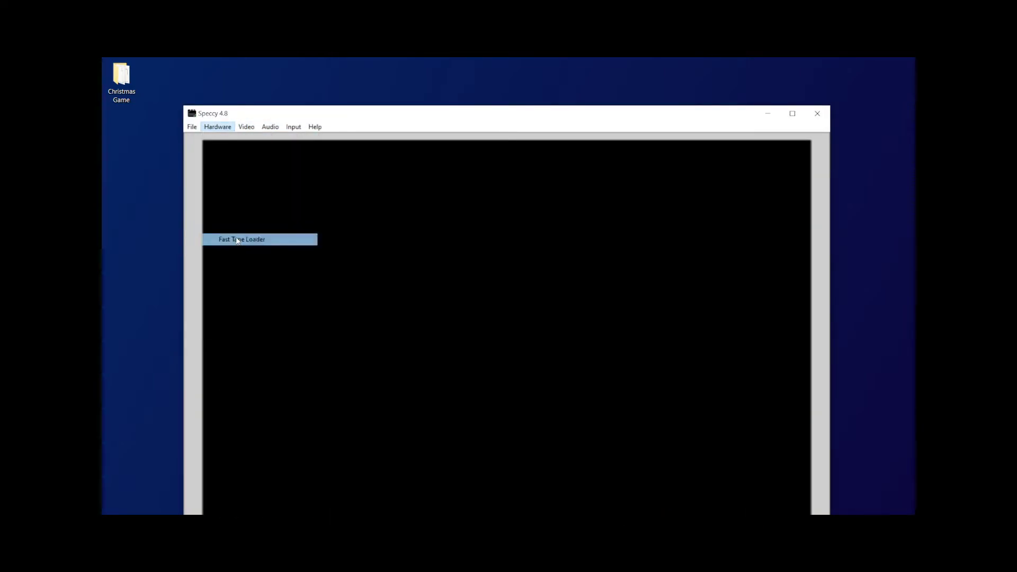
- Perform a hardware reset of the emulated Spectrum and close the emulator
click(217, 126)
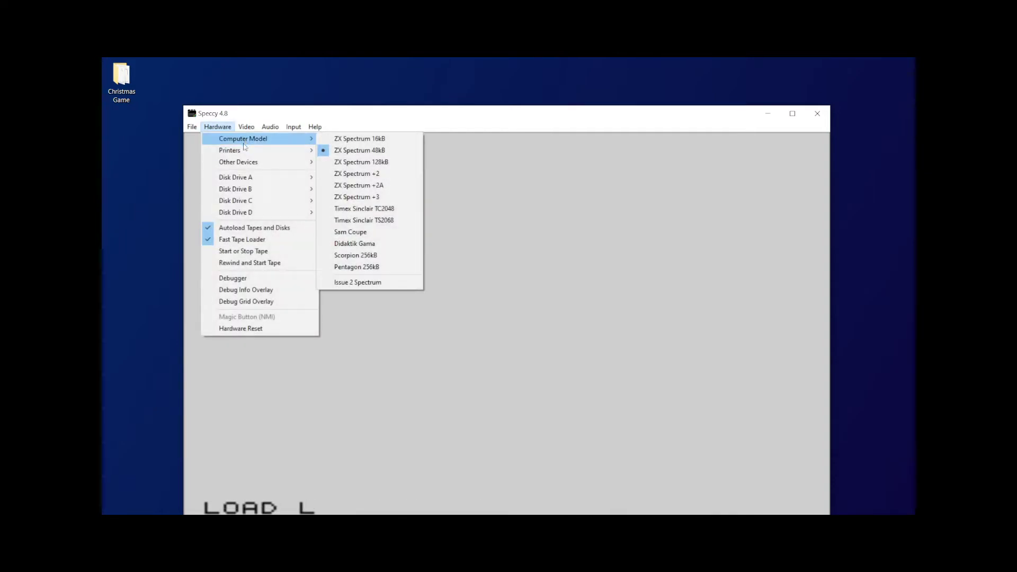
mouse_move(240, 163)
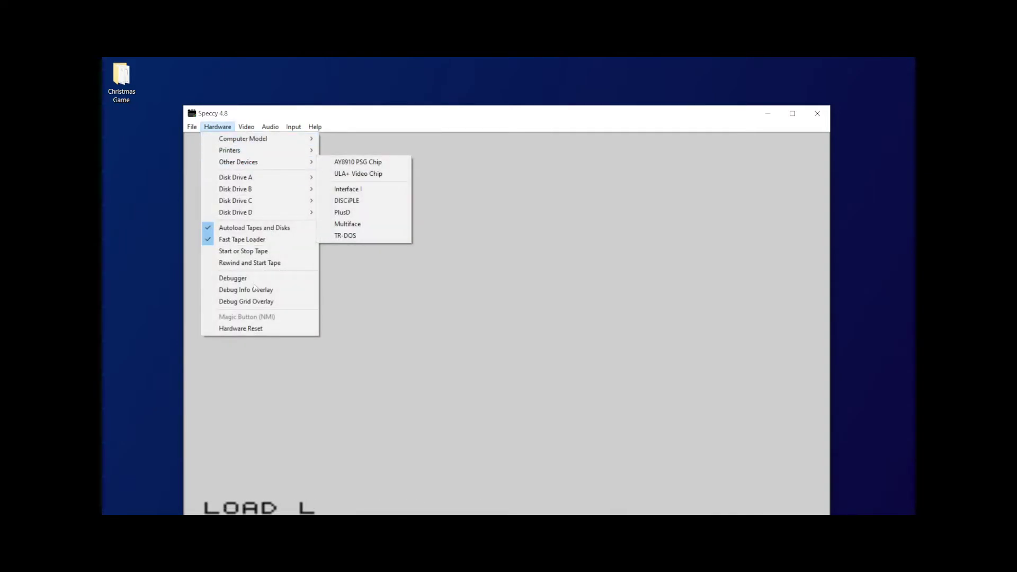
click(242, 329)
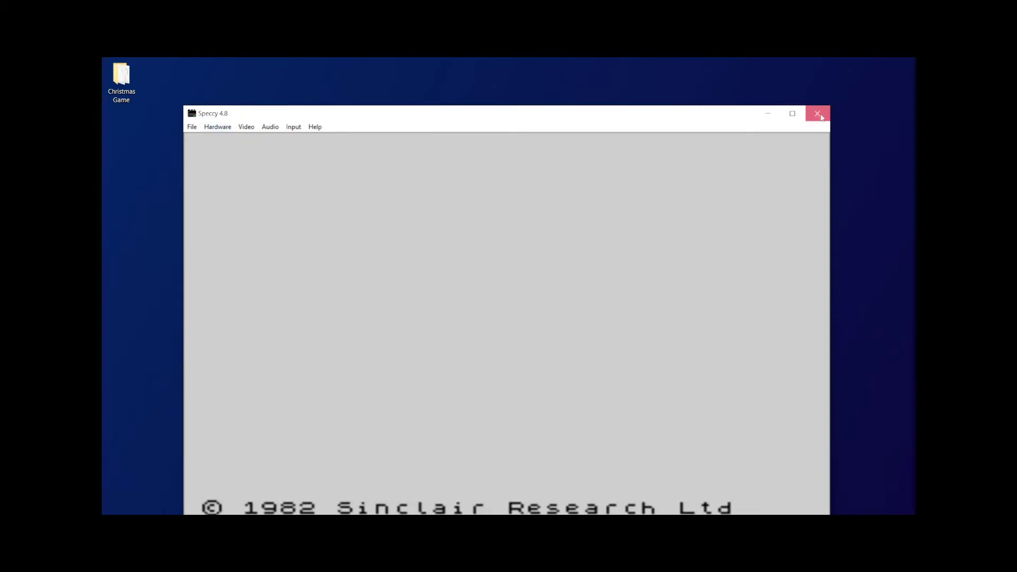
click(817, 114)
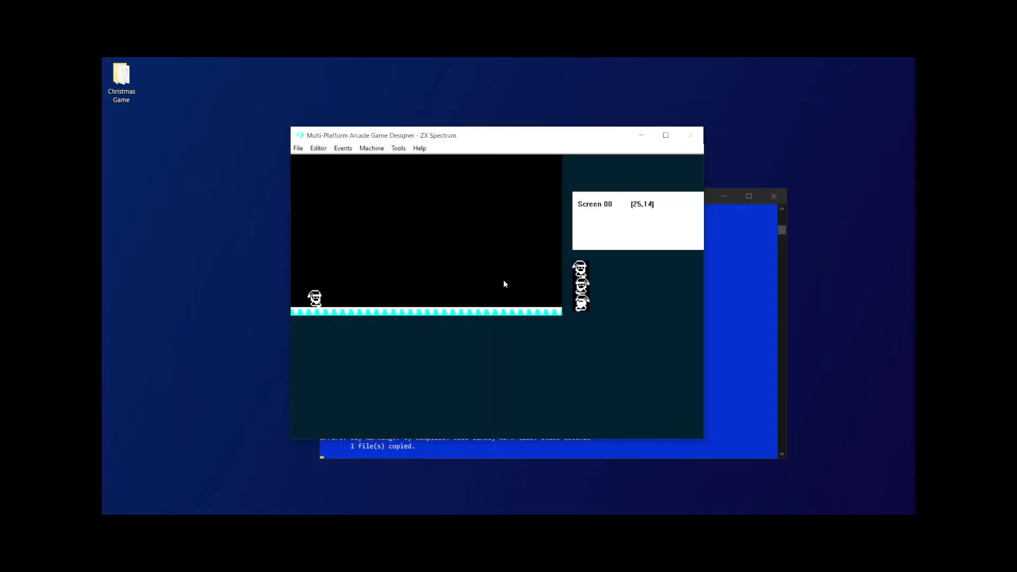
- Open the Script Generator for the game project
click(322, 151)
mouse_move(304, 150)
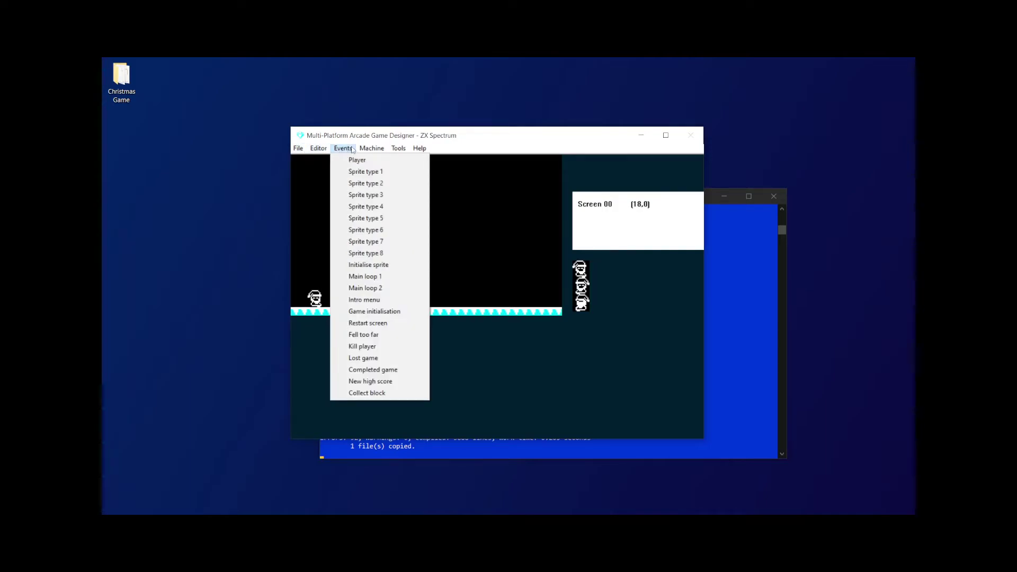
mouse_move(394, 150)
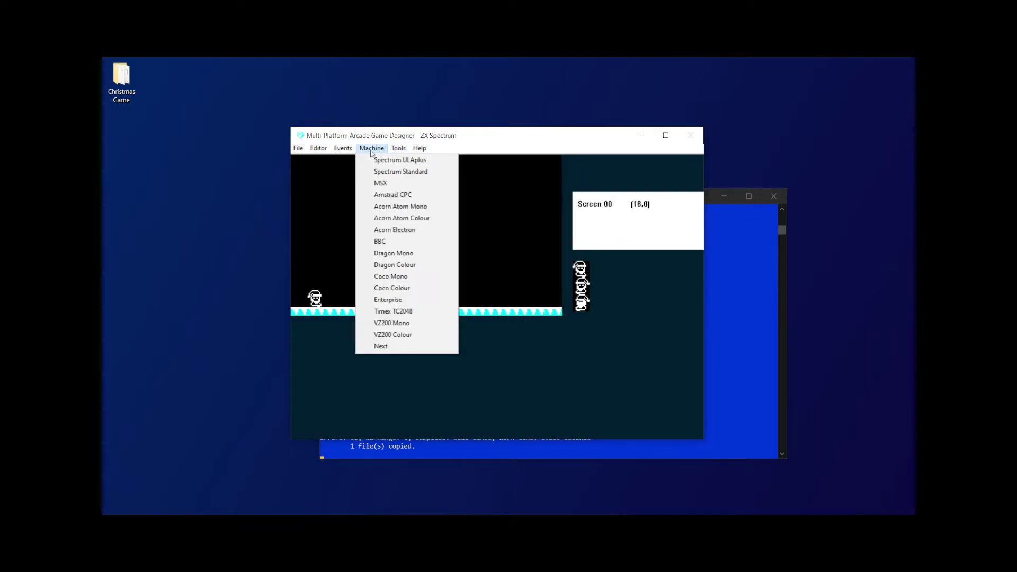
click(399, 151)
click(399, 151)
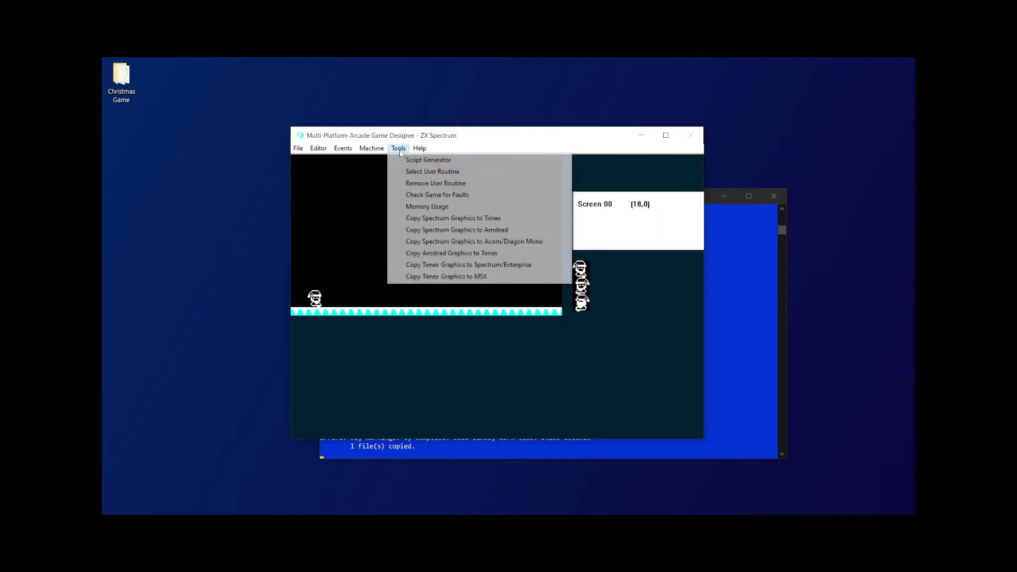
click(418, 160)
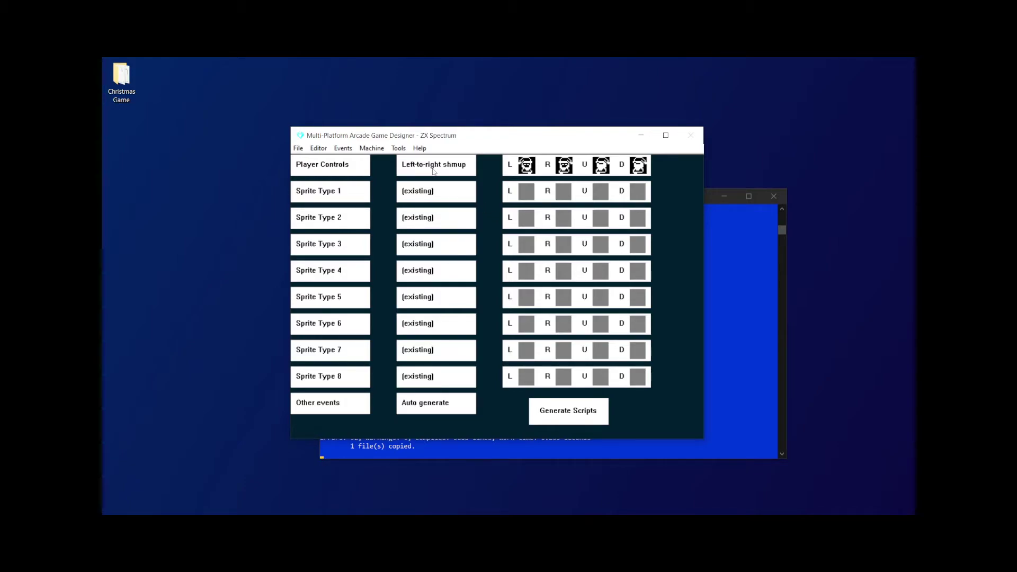
- Cycle through the player control templates and set Player Controls to Platformer
click(433, 170)
click(433, 170)
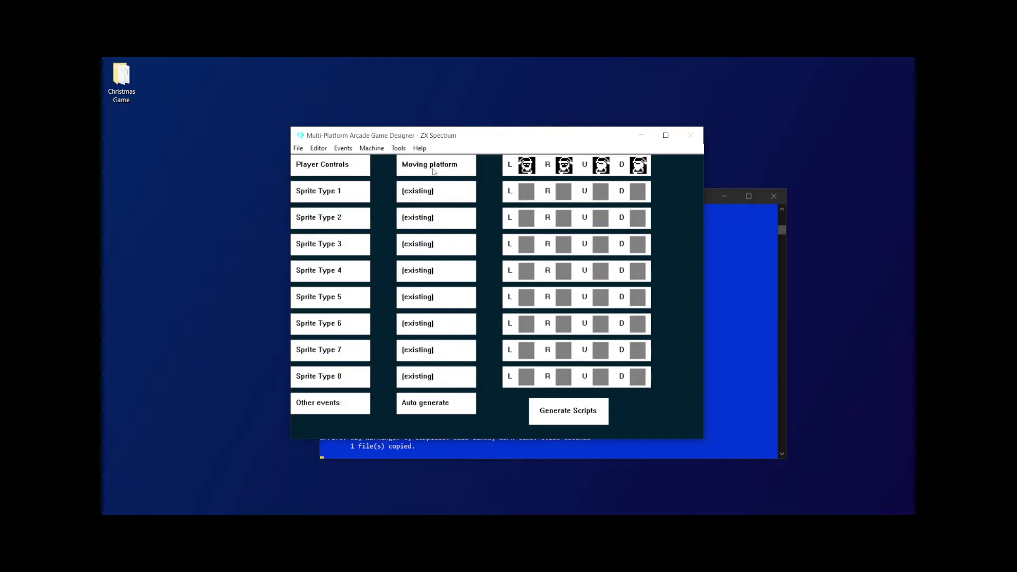
click(433, 170)
click(433, 170)
click(433, 170)
click(433, 171)
click(433, 170)
click(433, 171)
click(433, 171)
click(433, 170)
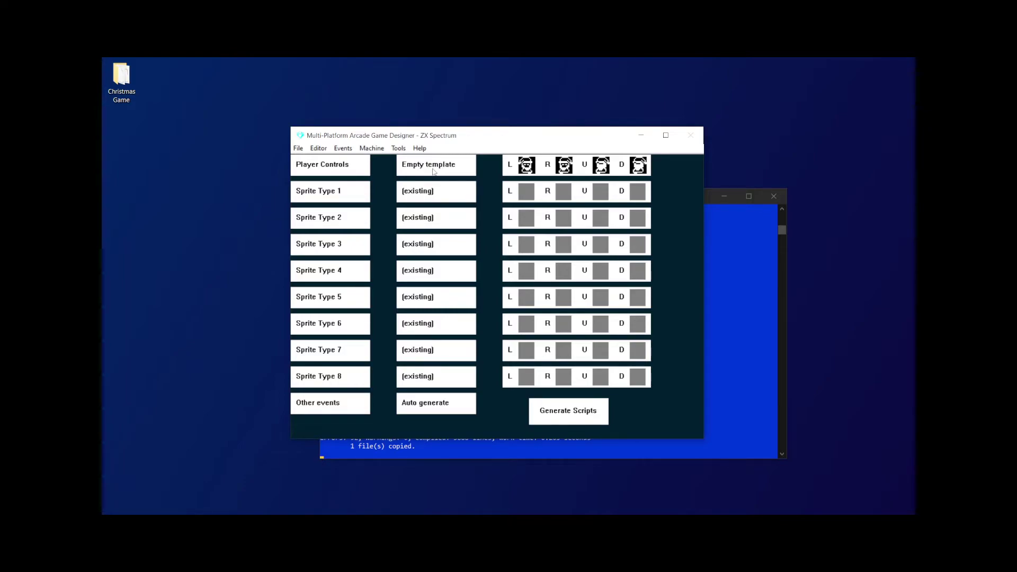
click(433, 170)
click(434, 170)
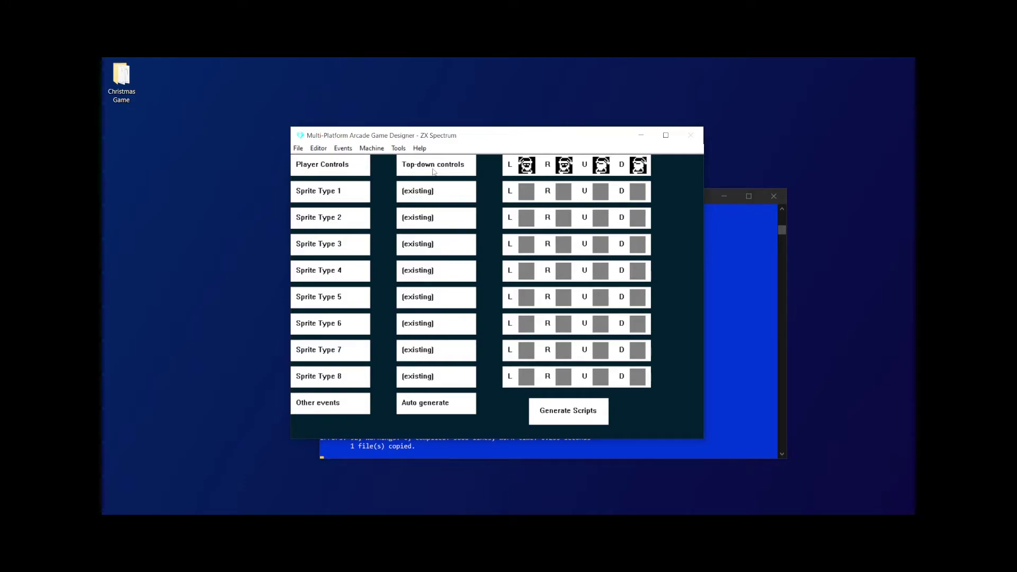
click(433, 170)
- Clear the player's up and down images and generate the scripts, agreeing to erase the existing ones
click(601, 166)
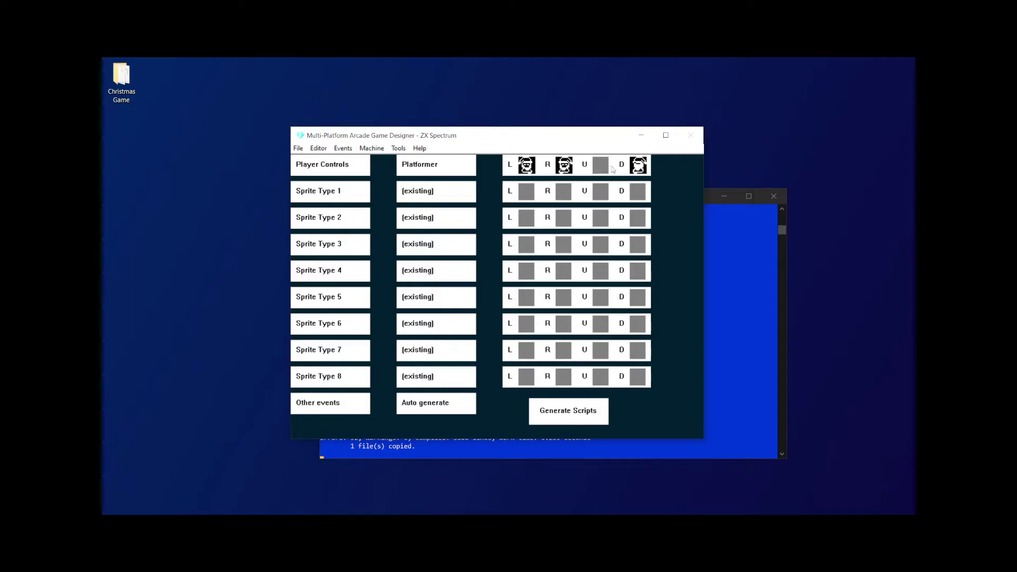
click(637, 166)
click(563, 412)
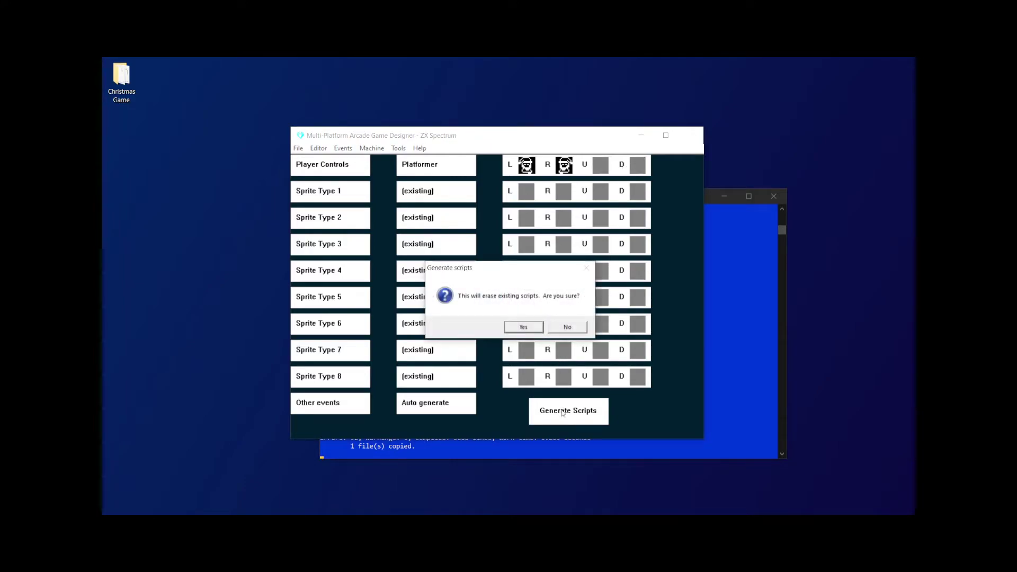
click(521, 324)
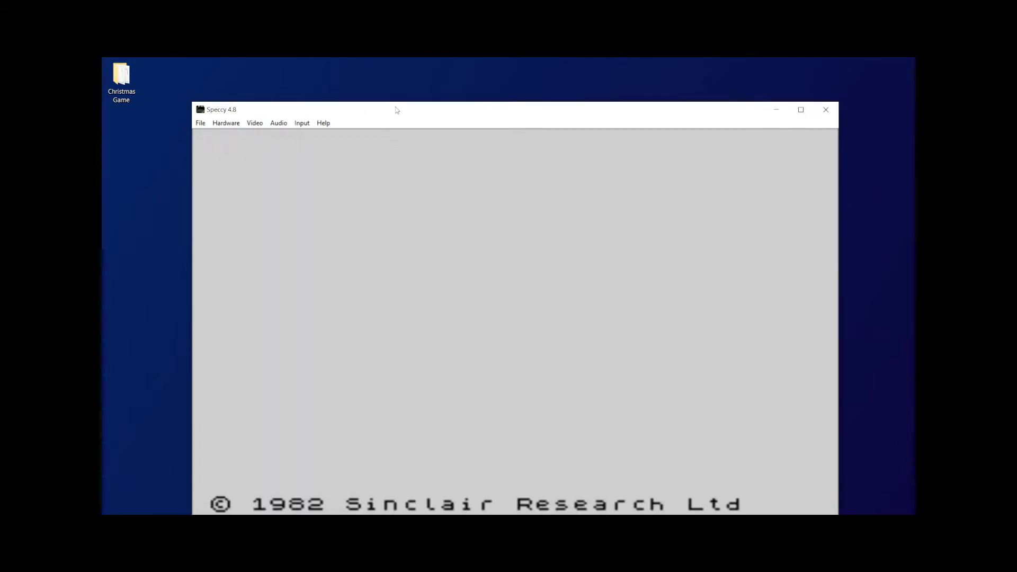
- Move the Speccy emulator window higher on the desktop and close the emulator
drag(397, 116, 395, 81)
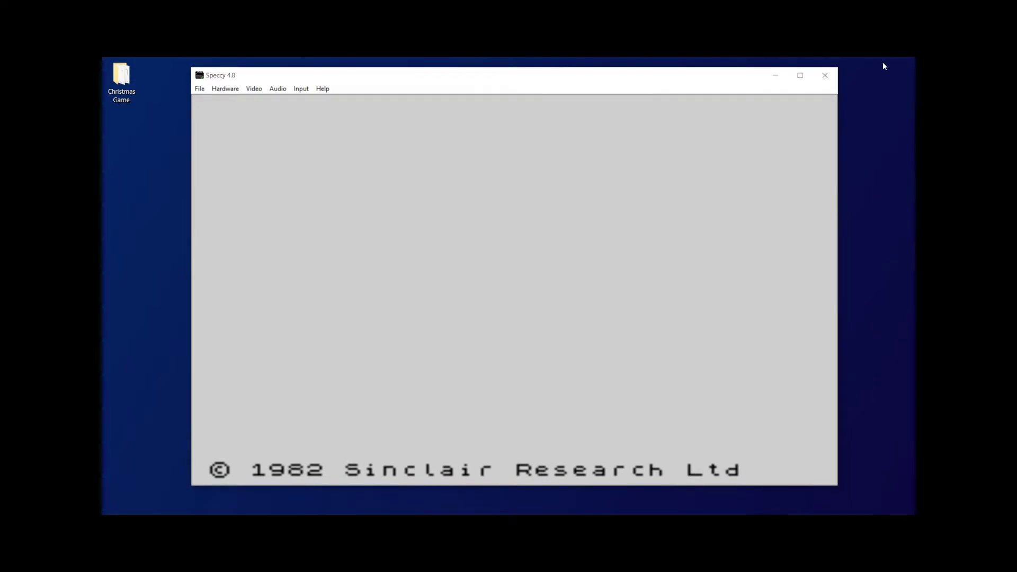
click(820, 78)
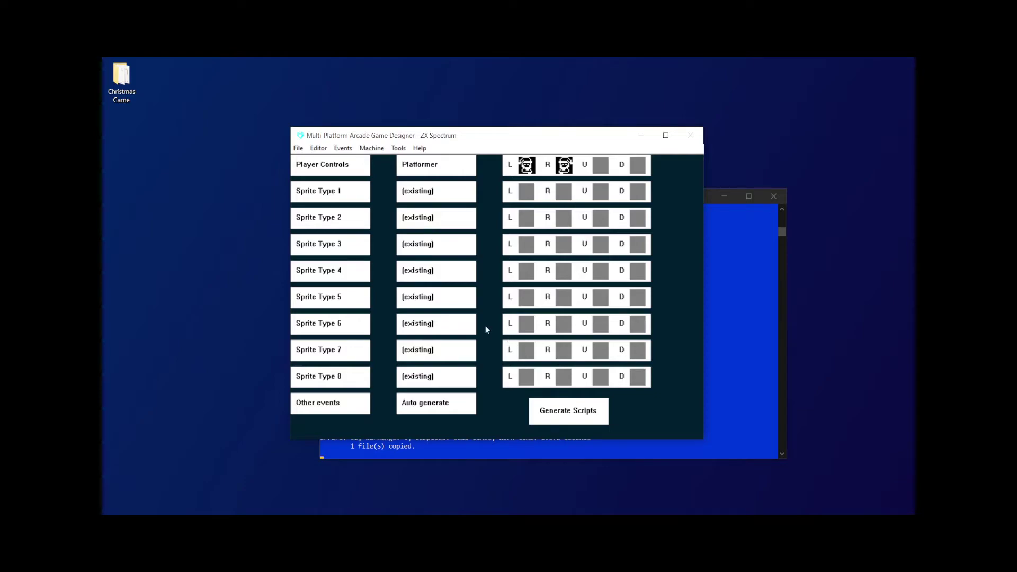
- Open the Game initialisation event script, review its lives and score display code, and close it
click(316, 149)
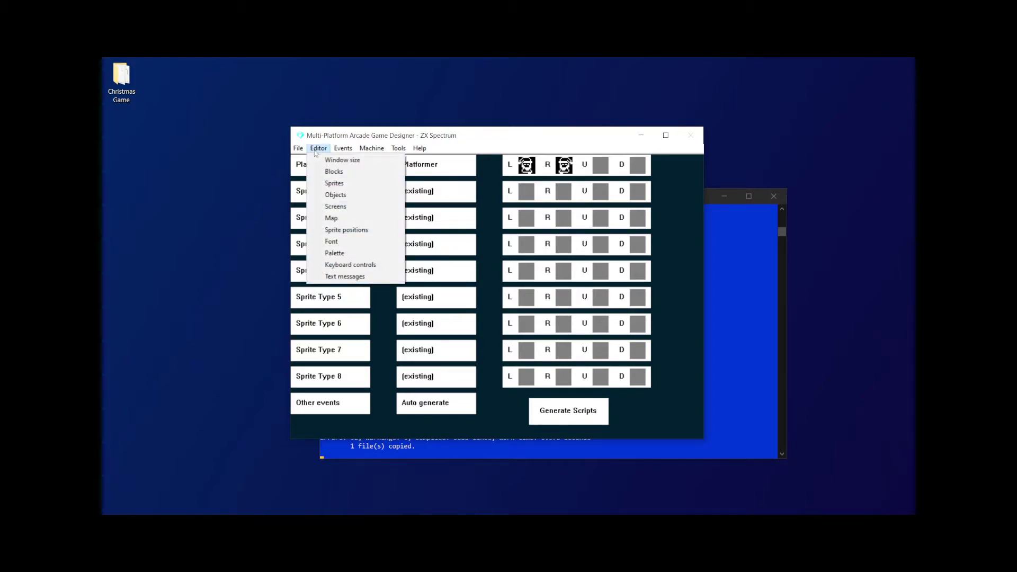
mouse_move(298, 153)
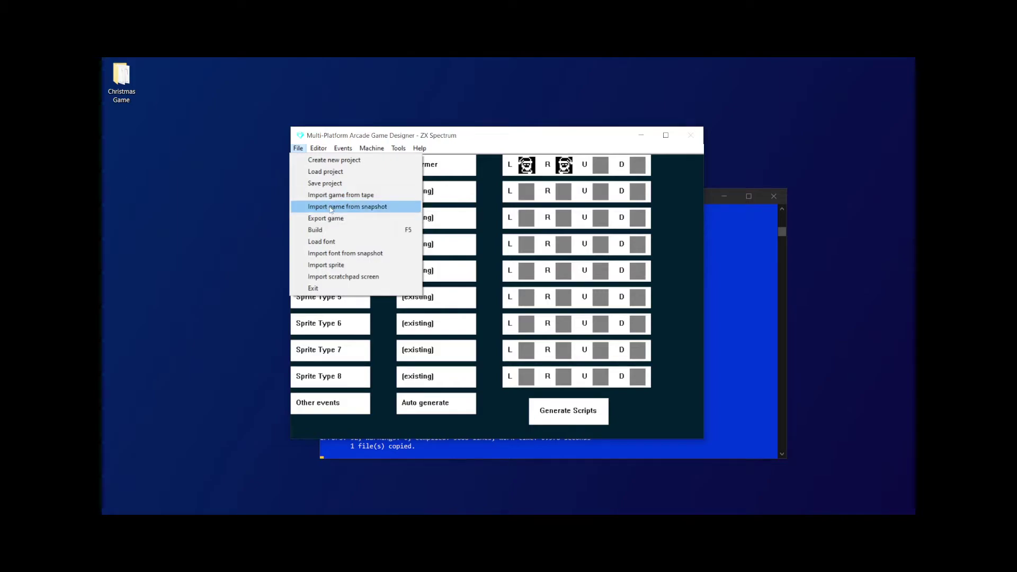
click(320, 148)
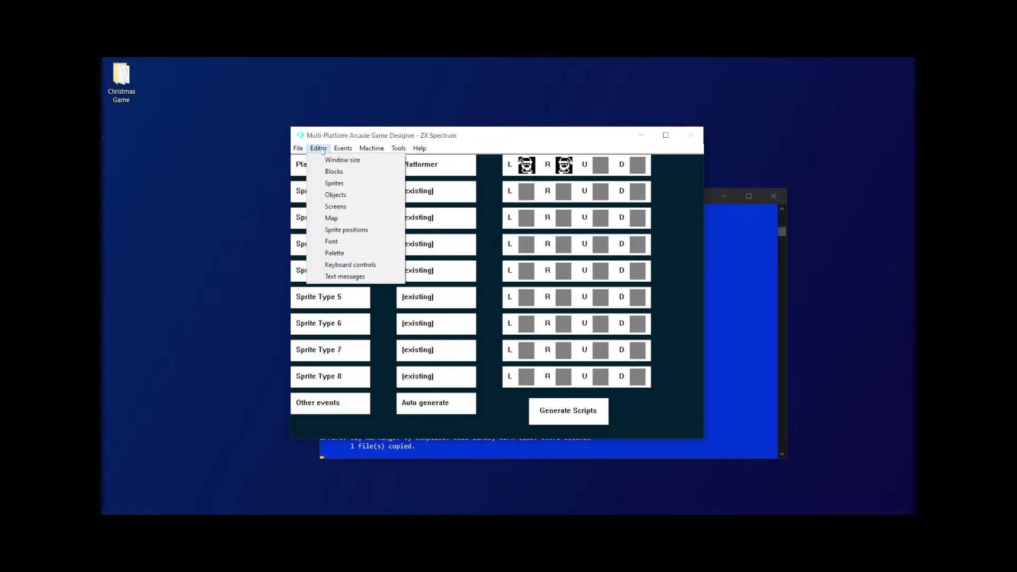
mouse_move(342, 150)
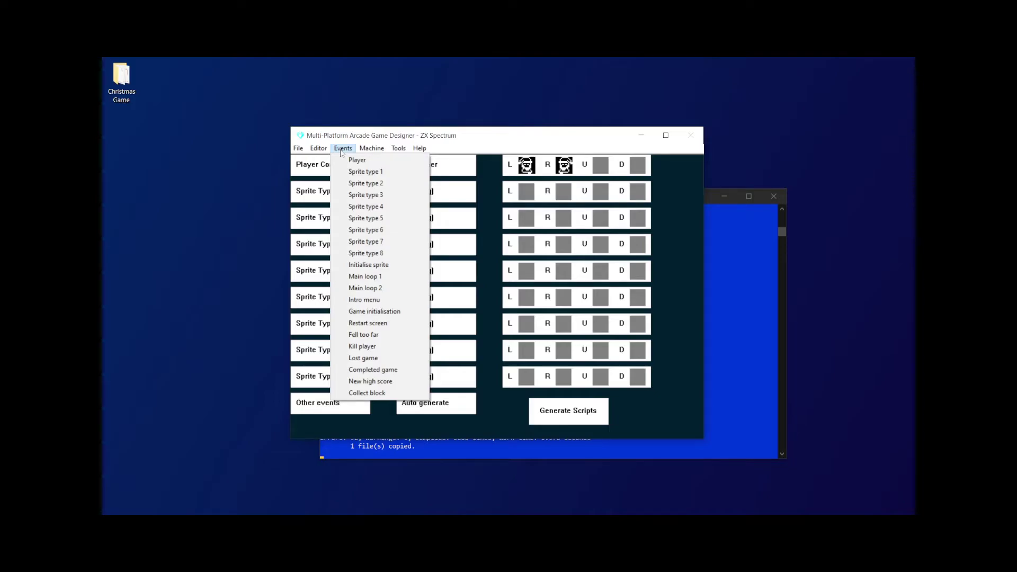
click(370, 311)
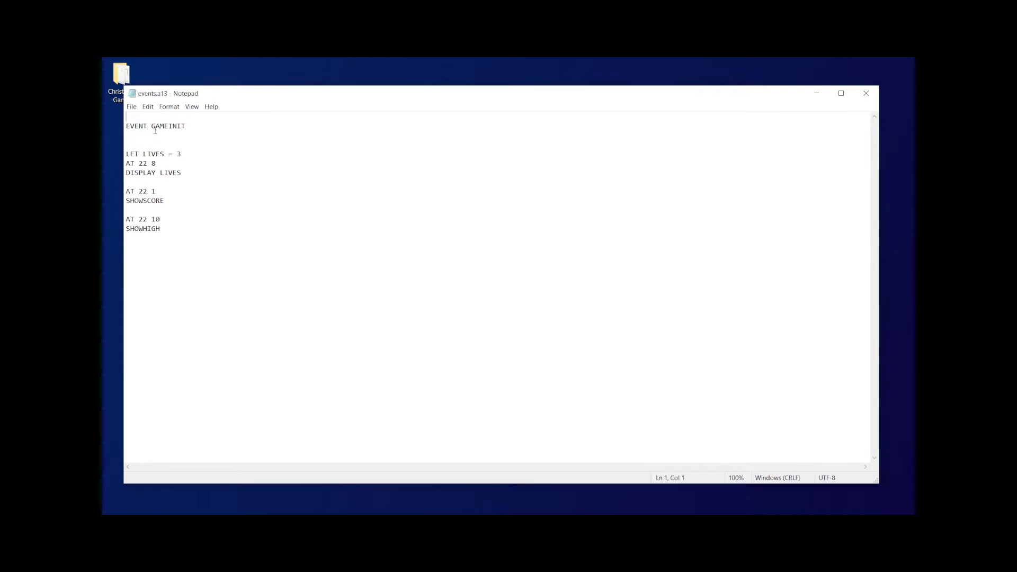
click(866, 93)
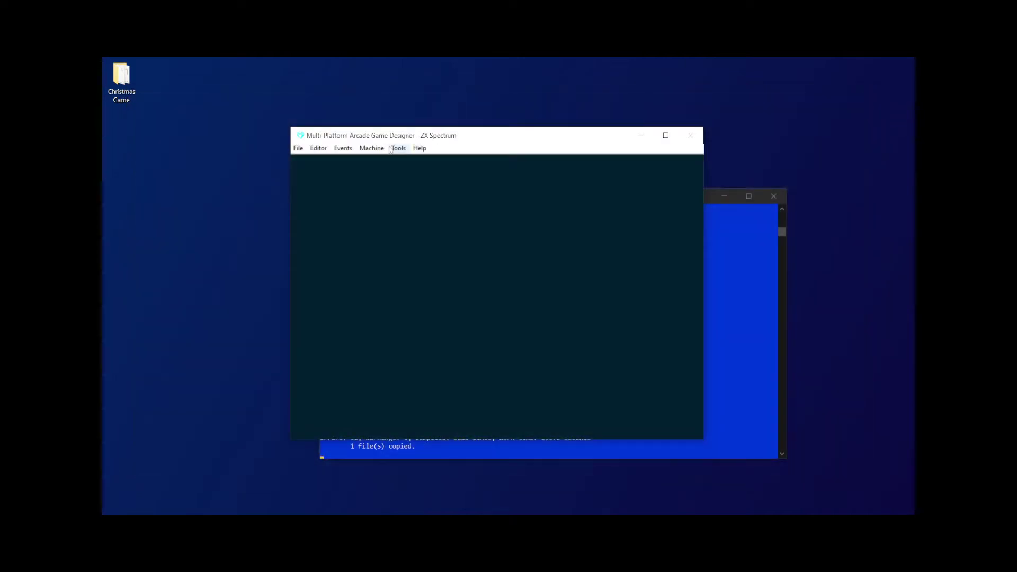
- Open the Player event script, review its movement, jump and deadly-block code, and close it
click(343, 148)
click(362, 160)
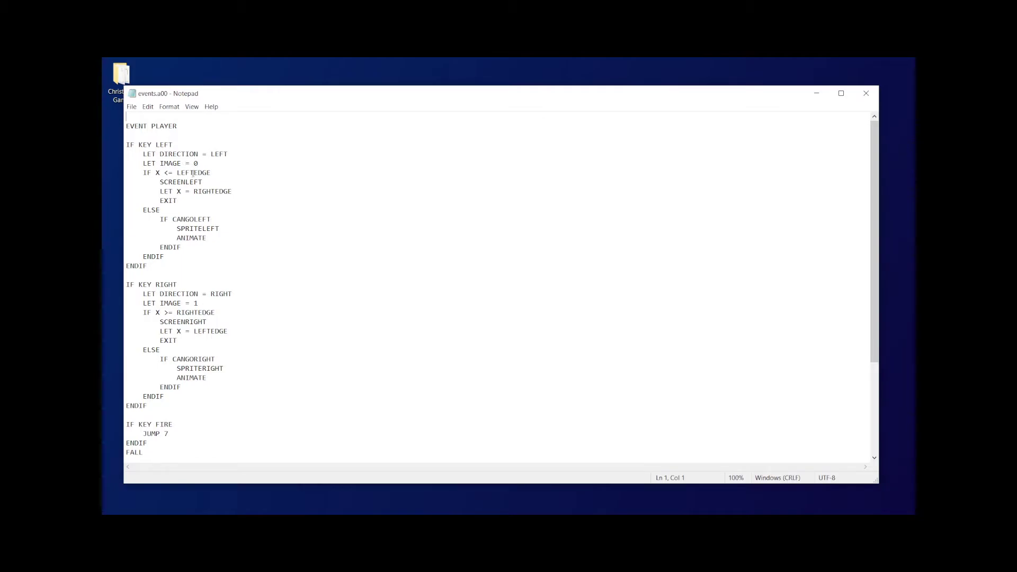
scroll(196, 317, down, 2)
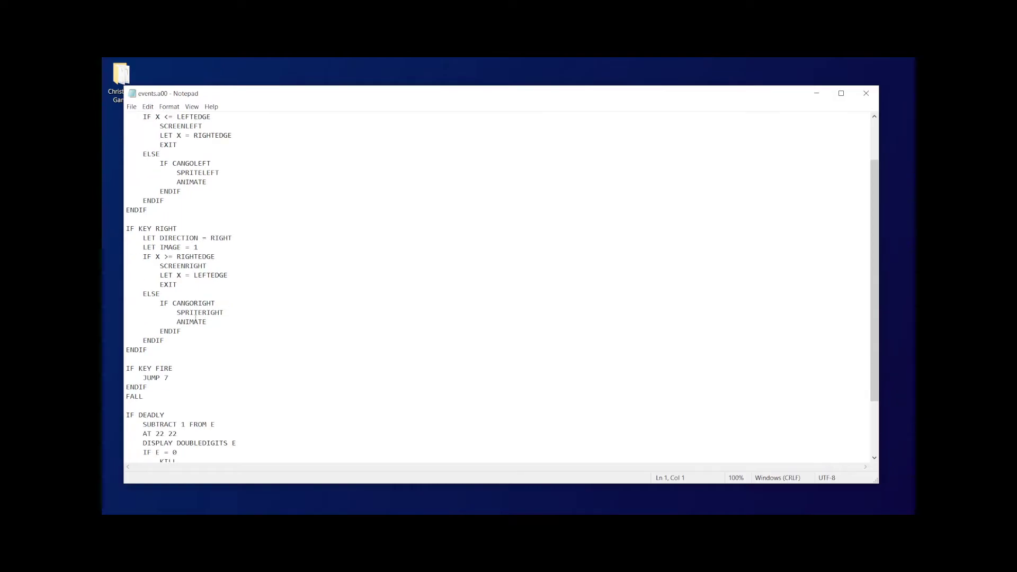
scroll(176, 333, down, 3)
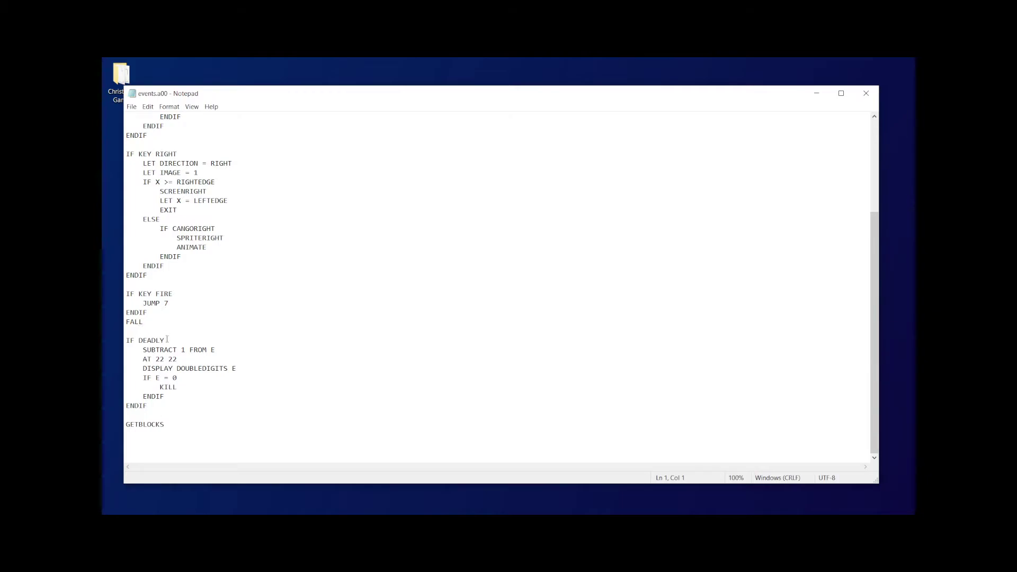
click(866, 94)
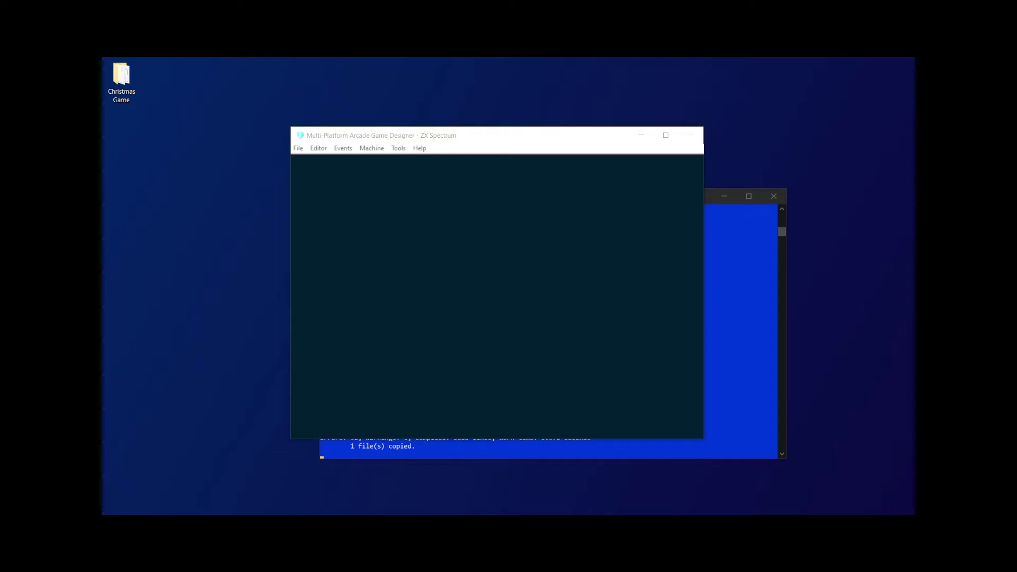
key(alt)
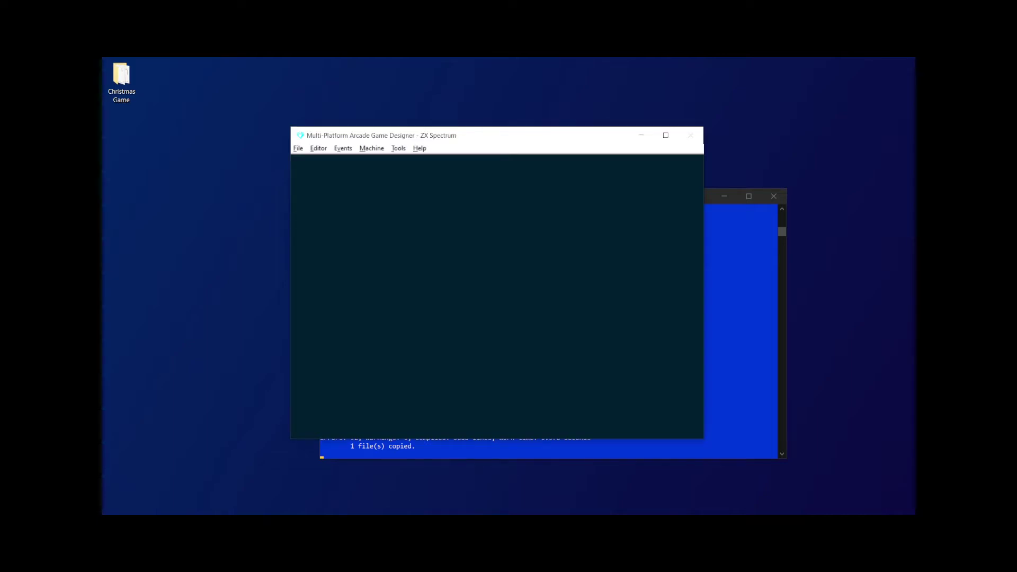
click(300, 149)
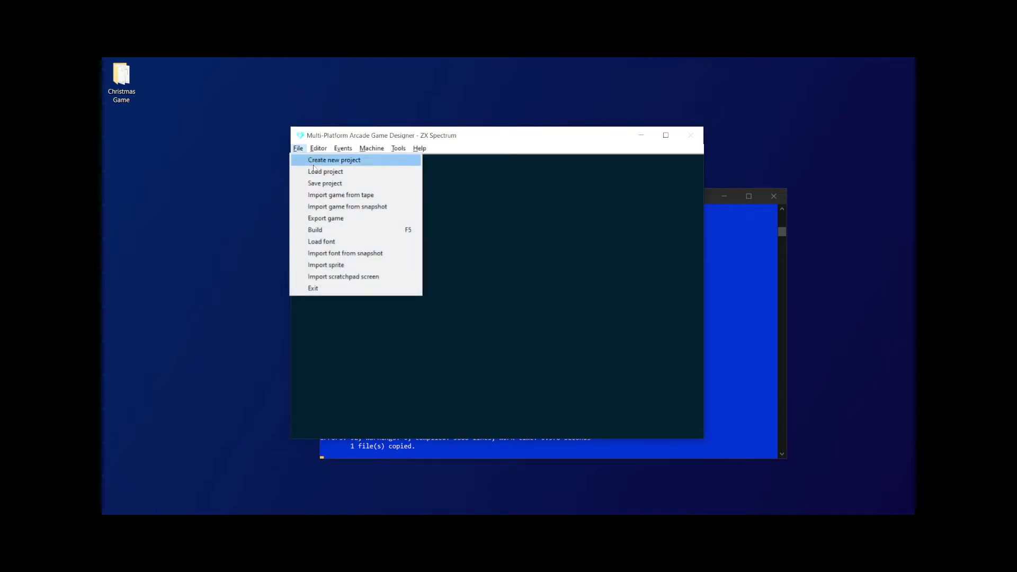
mouse_move(343, 149)
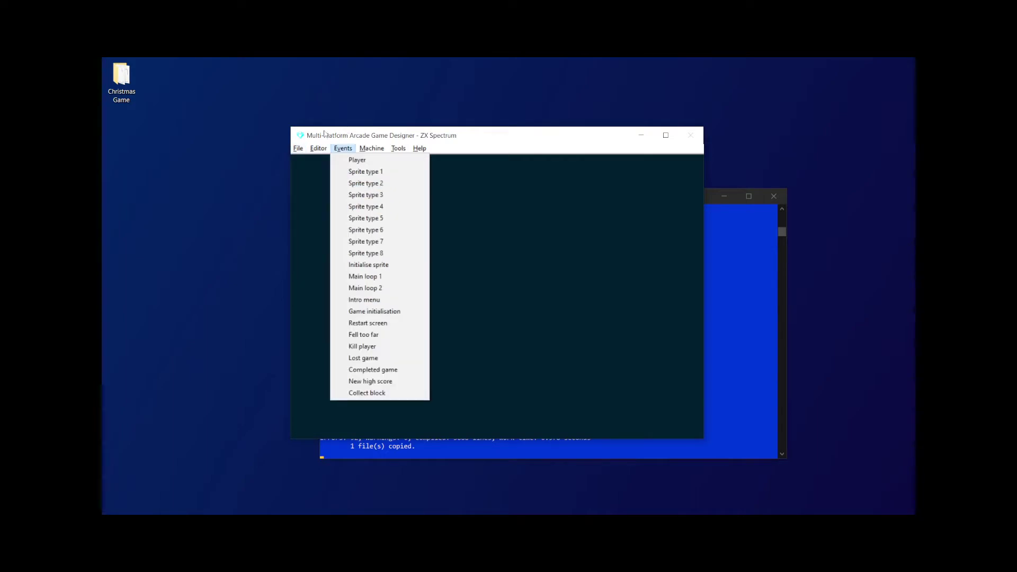
click(113, 80)
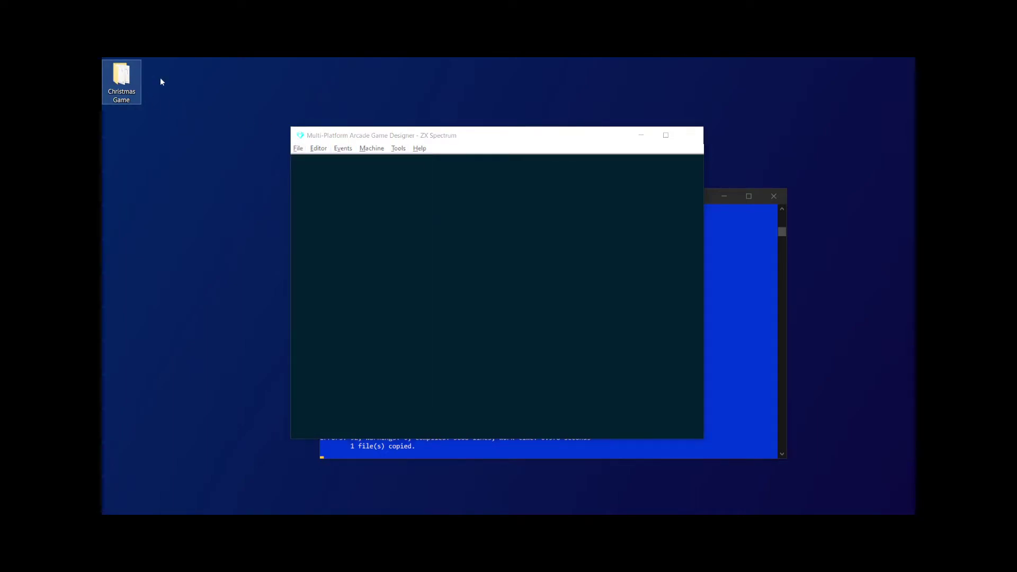
click(186, 189)
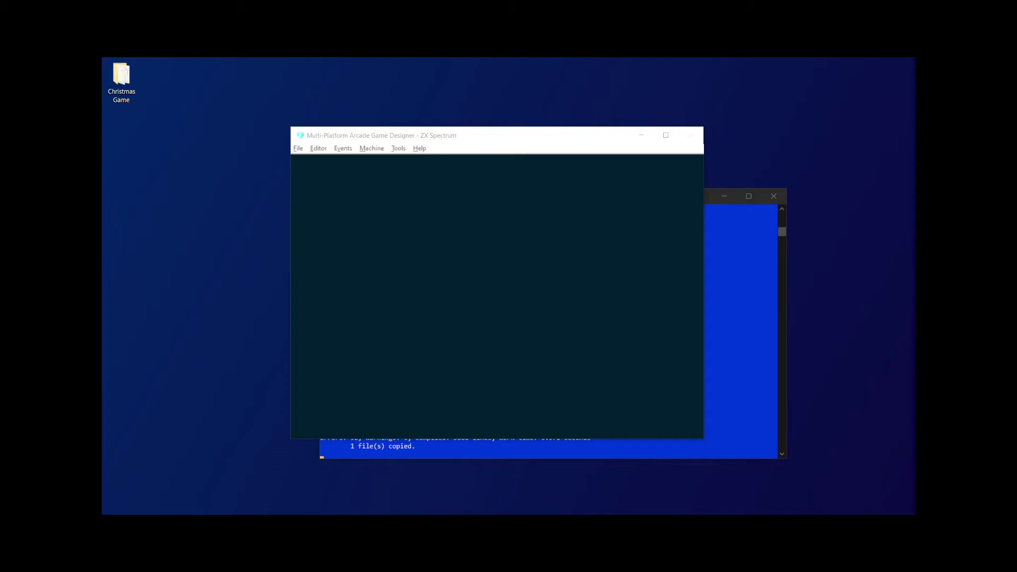
- In File Explorer, look through the ExampleProjects folder inside Christmas Game and return to the parent folder
drag(106, 153, 588, 57)
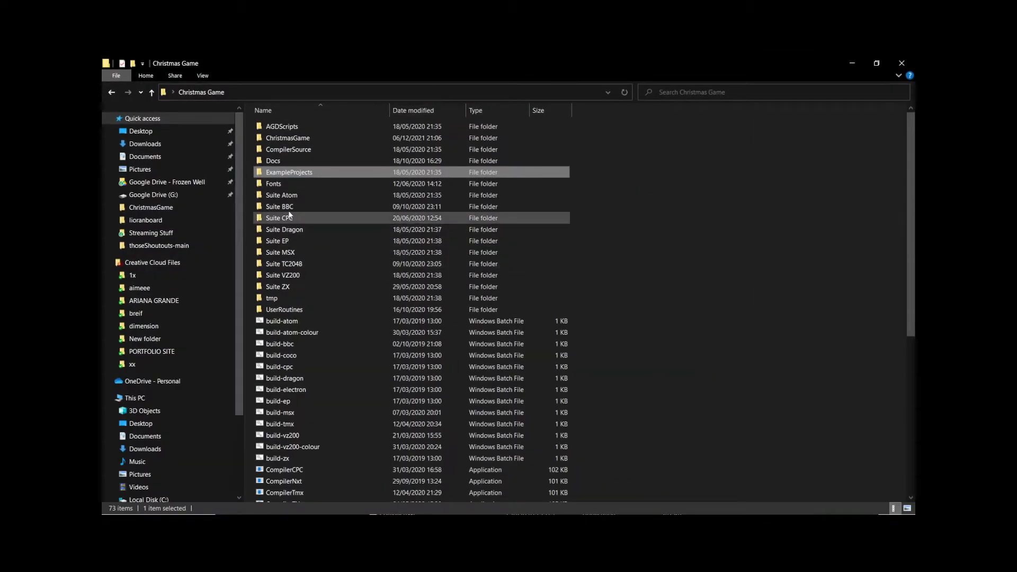
double_click(282, 173)
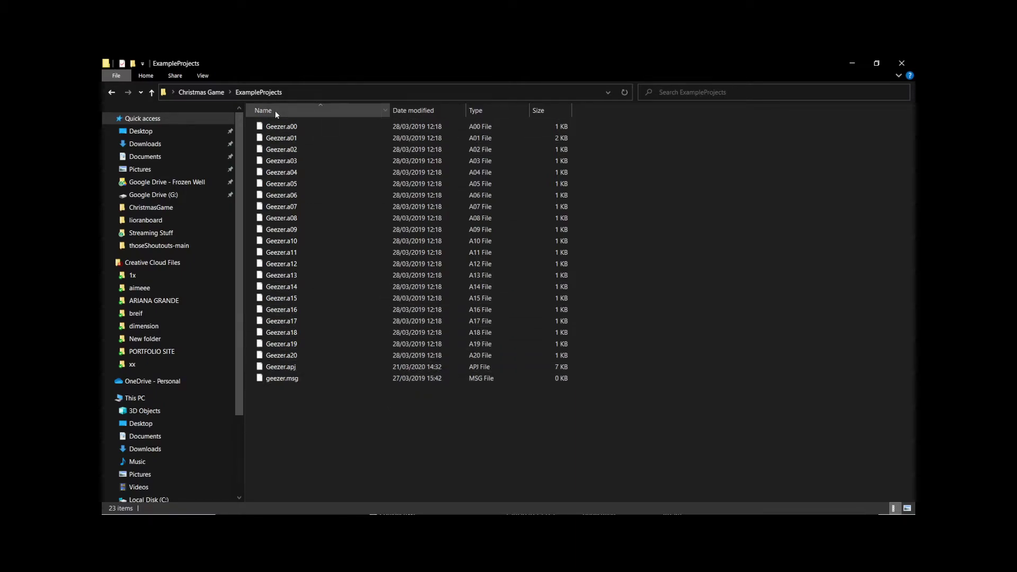
click(204, 93)
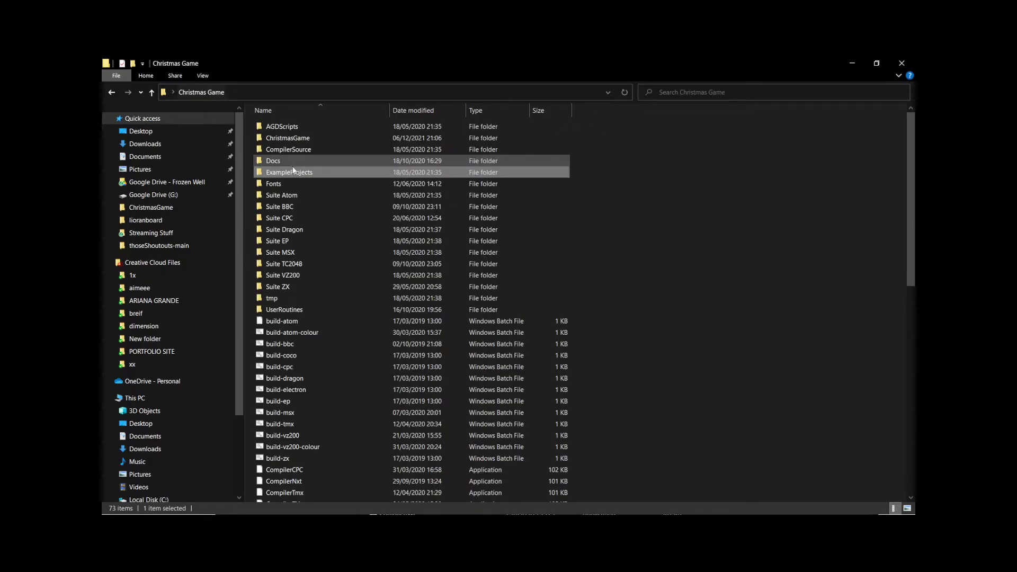
- Open the ChristmasGame project folder and examine its project and event script files
click(291, 138)
double_click(292, 138)
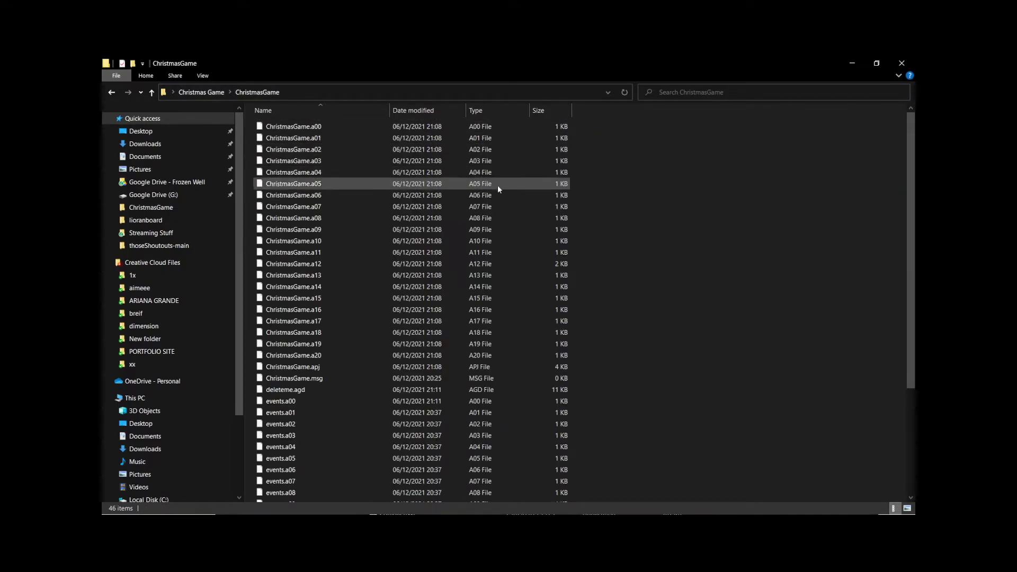
scroll(453, 310, down, 5)
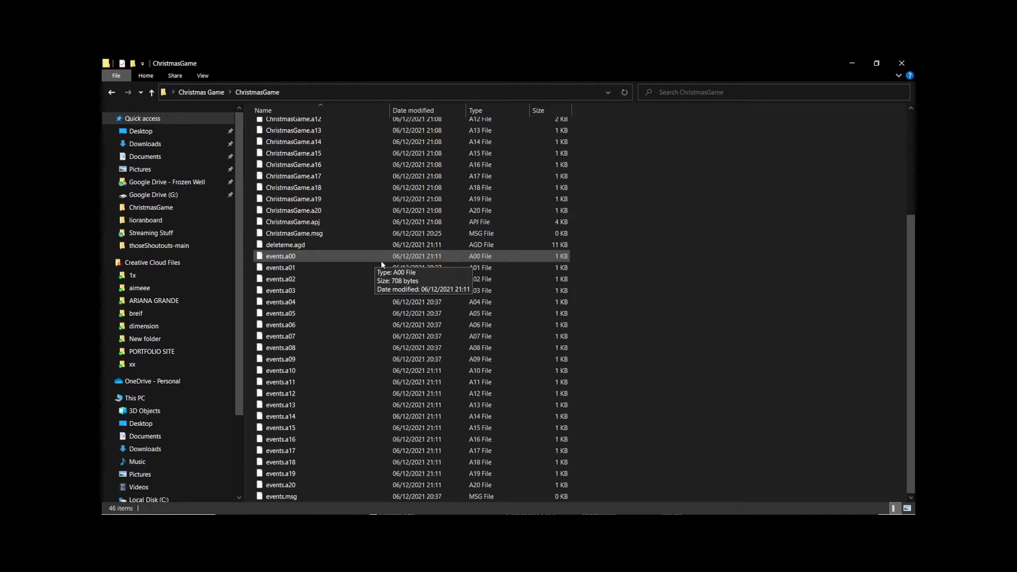
scroll(381, 261, up, 4)
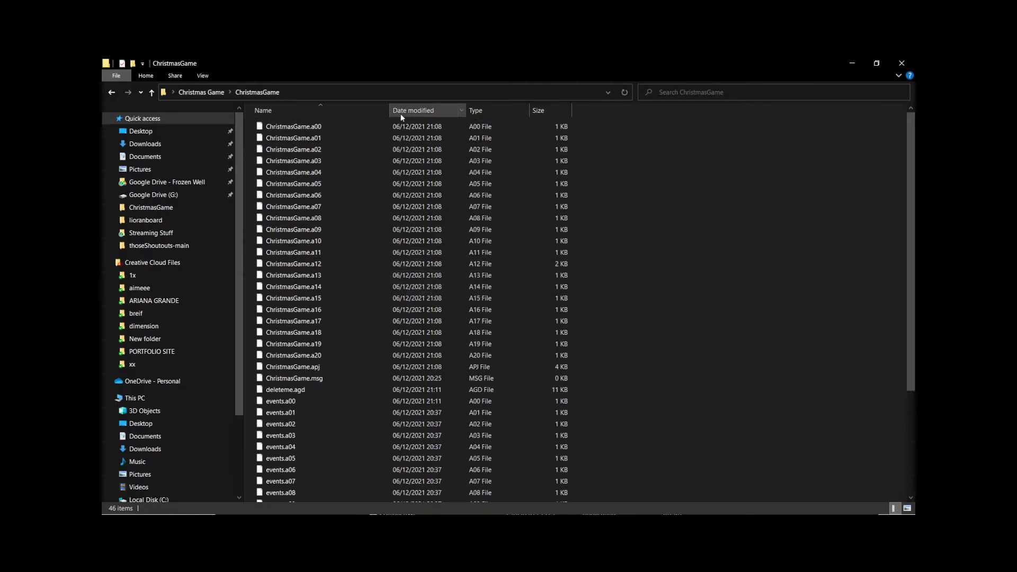
scroll(352, 311, down, 4)
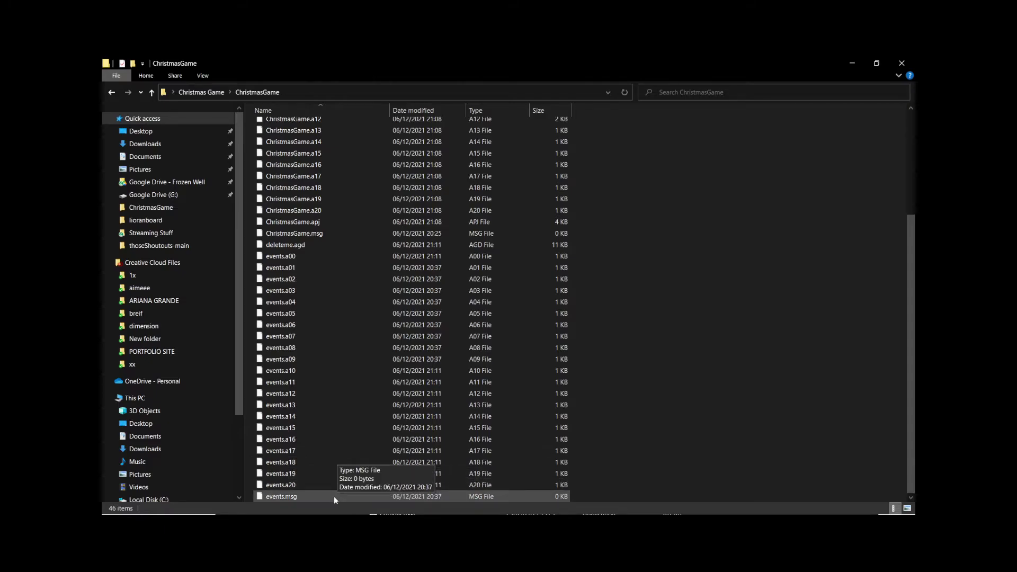
scroll(461, 249, up, 4)
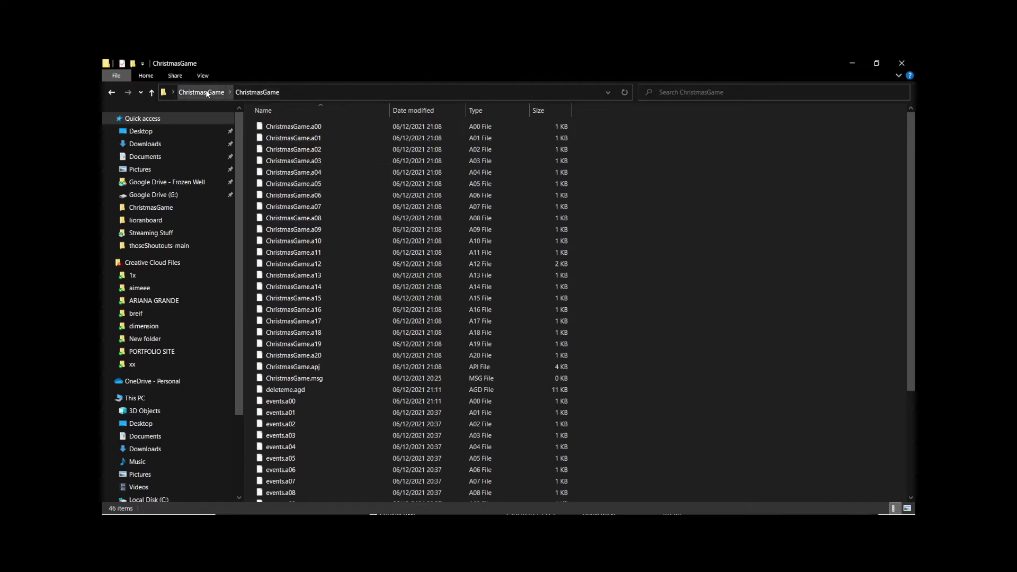
- Delete the files in the ChristmasGame folder, cancelling at the one still in use, and return to the parent Christmas Game folder
click(294, 127)
scroll(312, 264, down, 4)
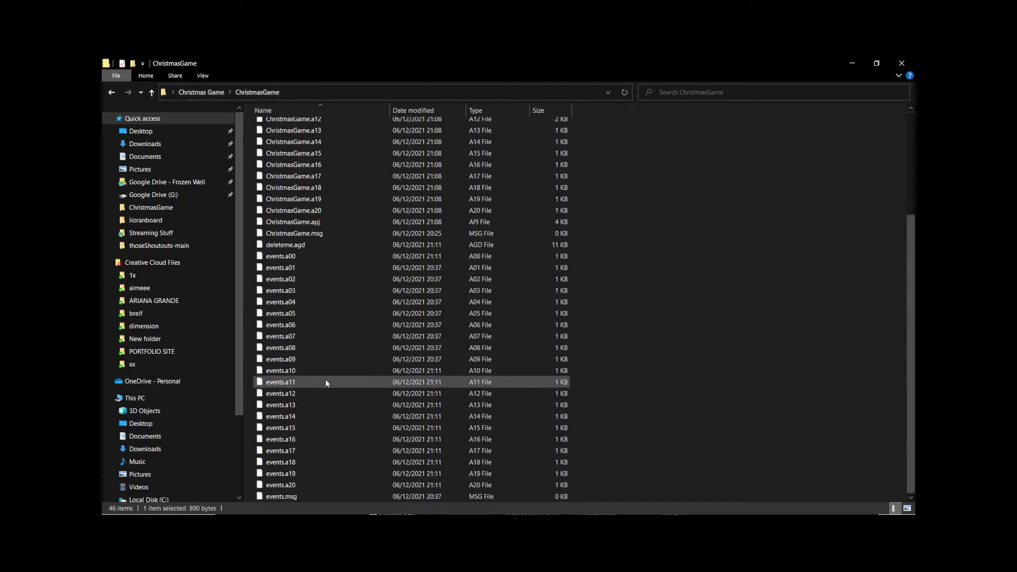
shift+click(300, 496)
key(Delete)
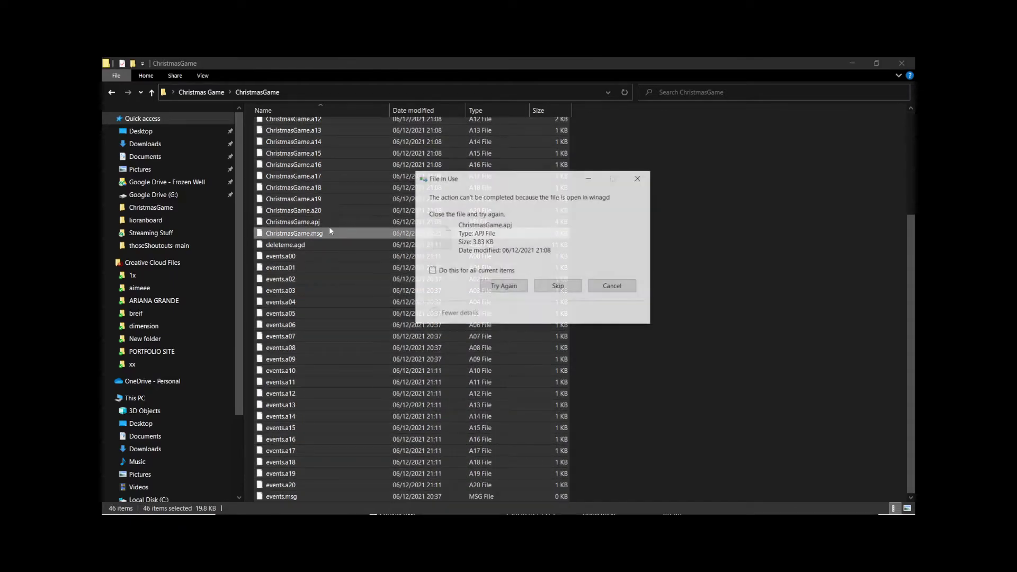
click(602, 290)
click(305, 149)
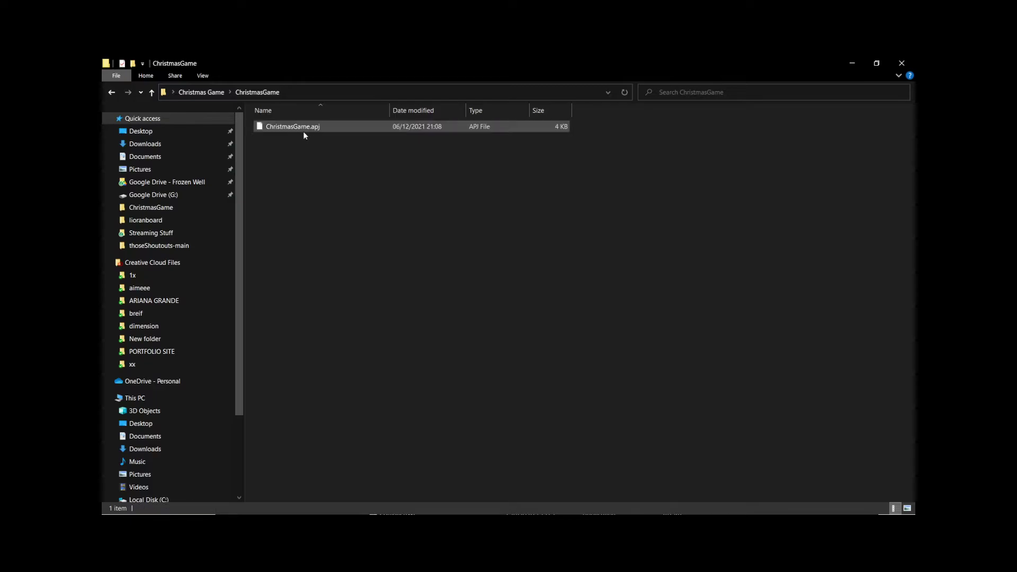
click(197, 94)
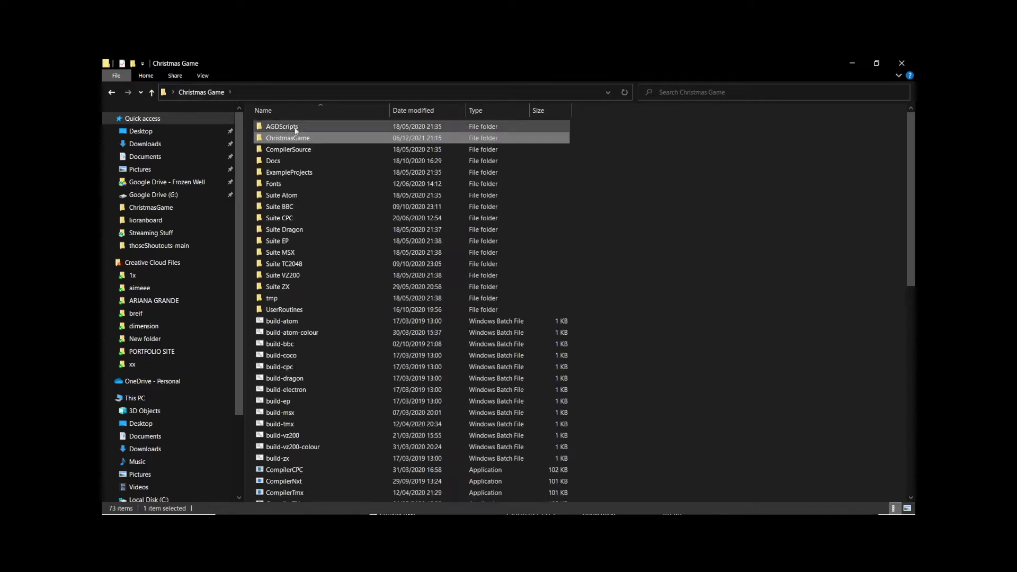
- Save the project over the existing ChristmasGame.apj in the ChristmasGame folder, and close the Speccy emulator after the test run
click(853, 63)
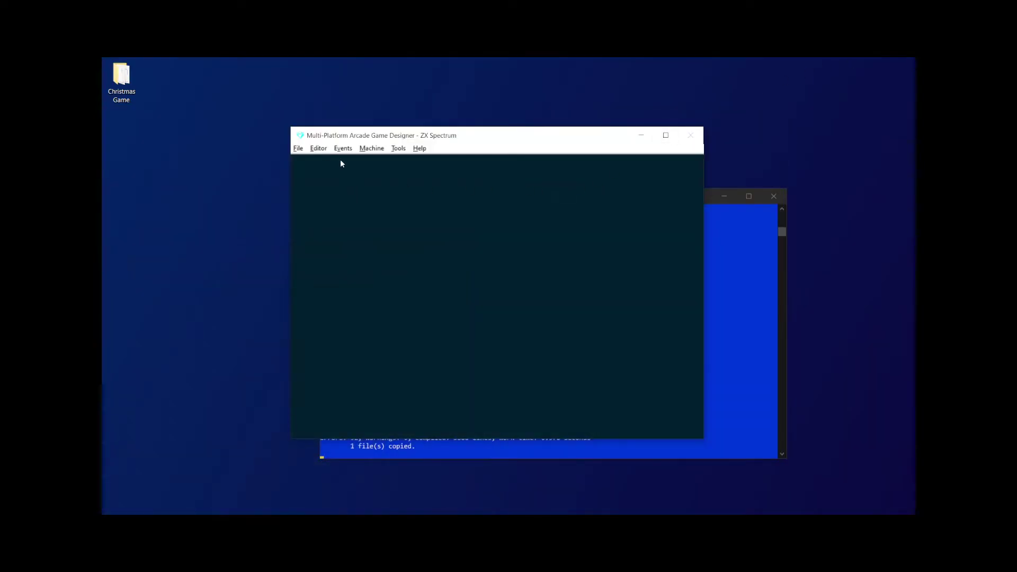
click(297, 149)
click(322, 184)
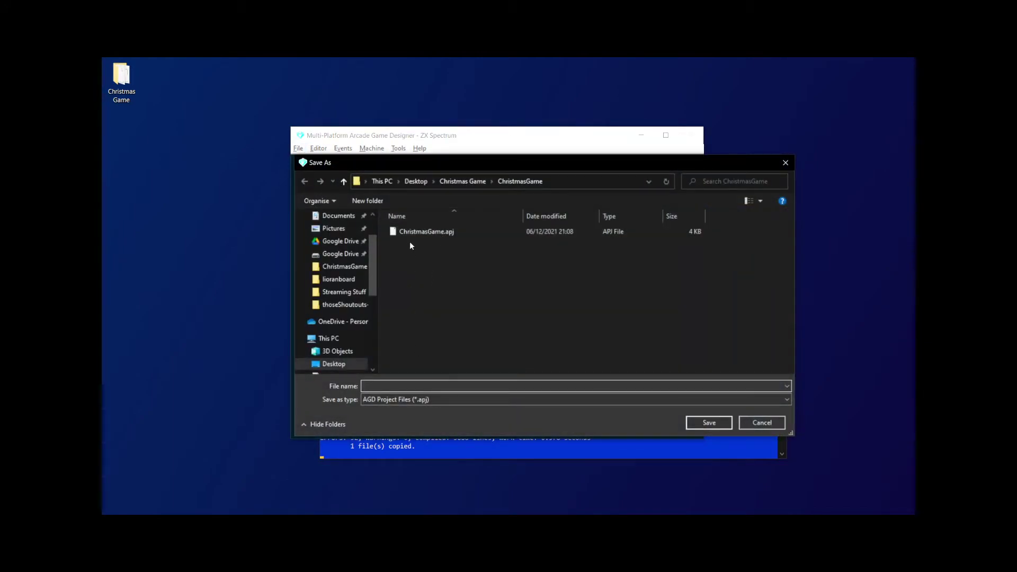
click(414, 233)
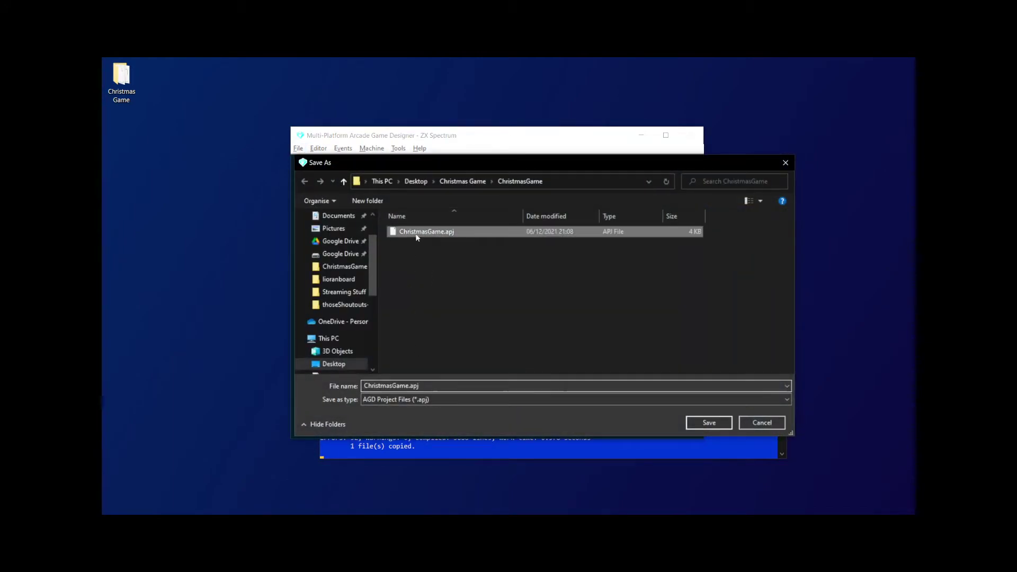
click(707, 422)
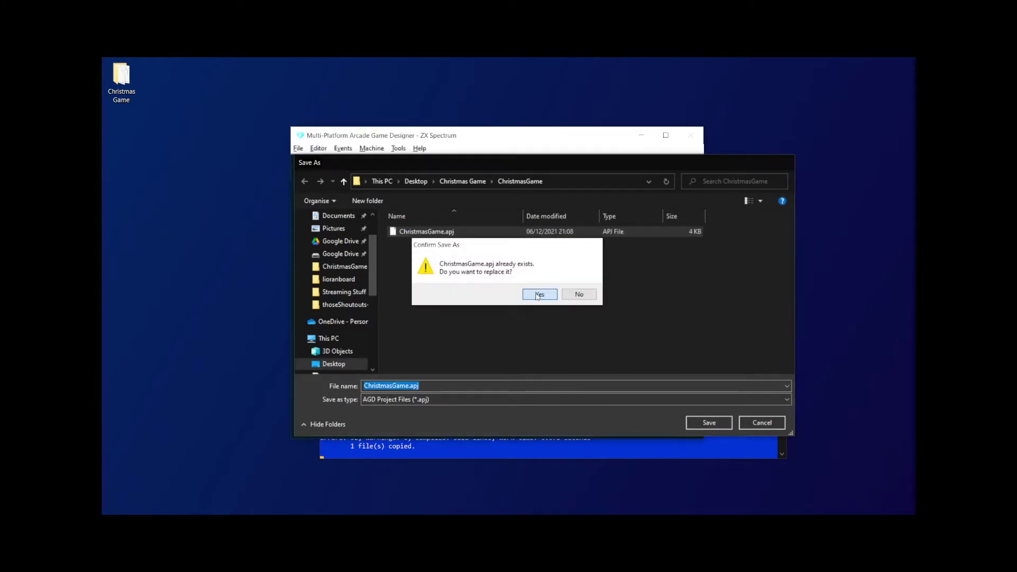
click(538, 295)
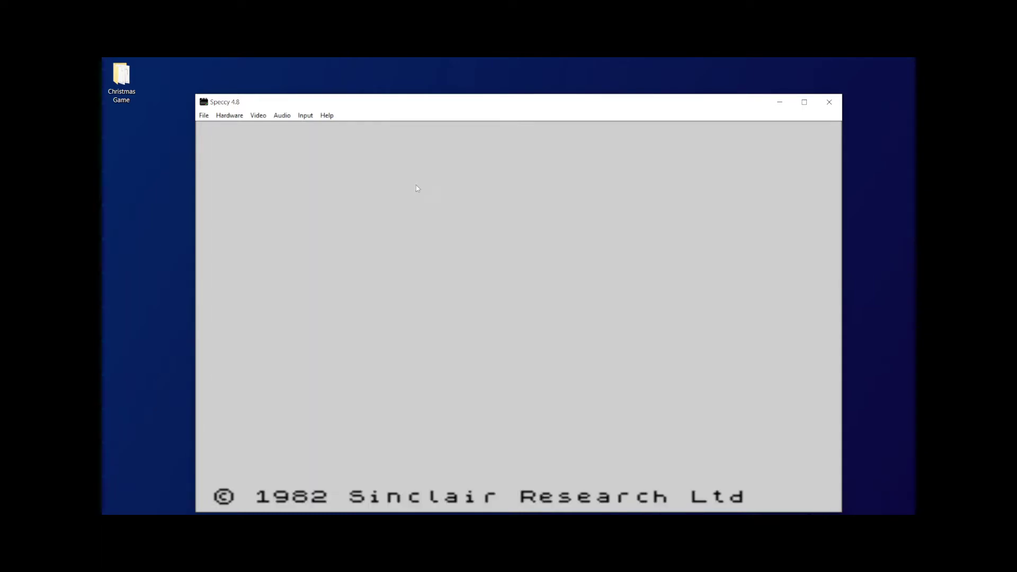
click(829, 101)
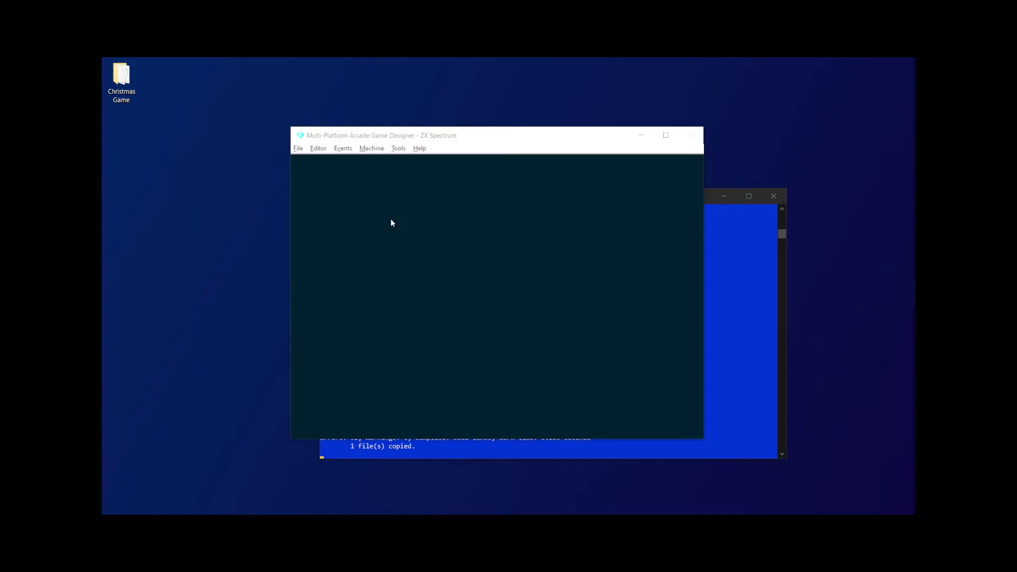
- In File Explorer, open the ChristmasGame project folder and delete the deleteme.agd file
key(alt+Tab)
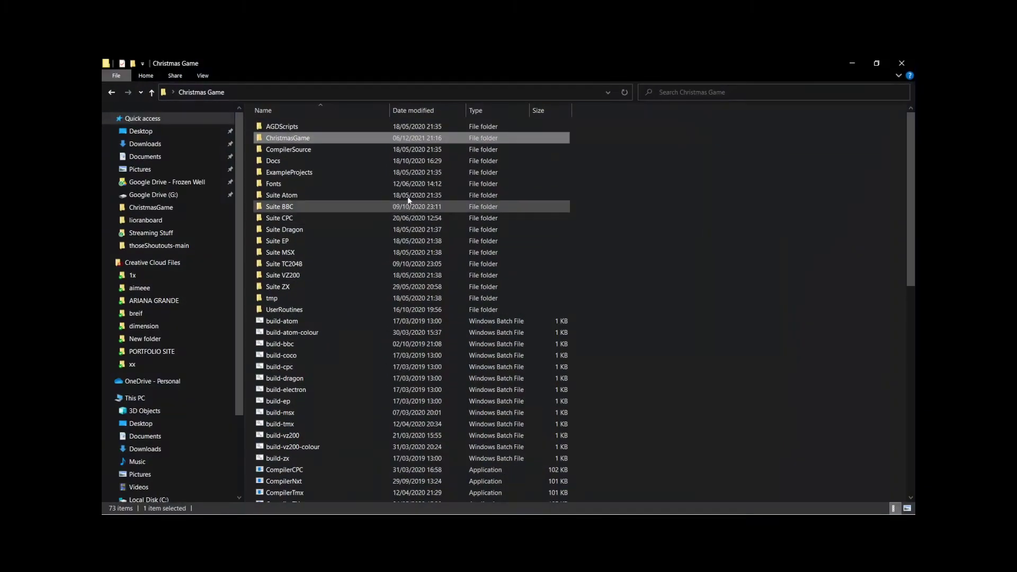
double_click(323, 139)
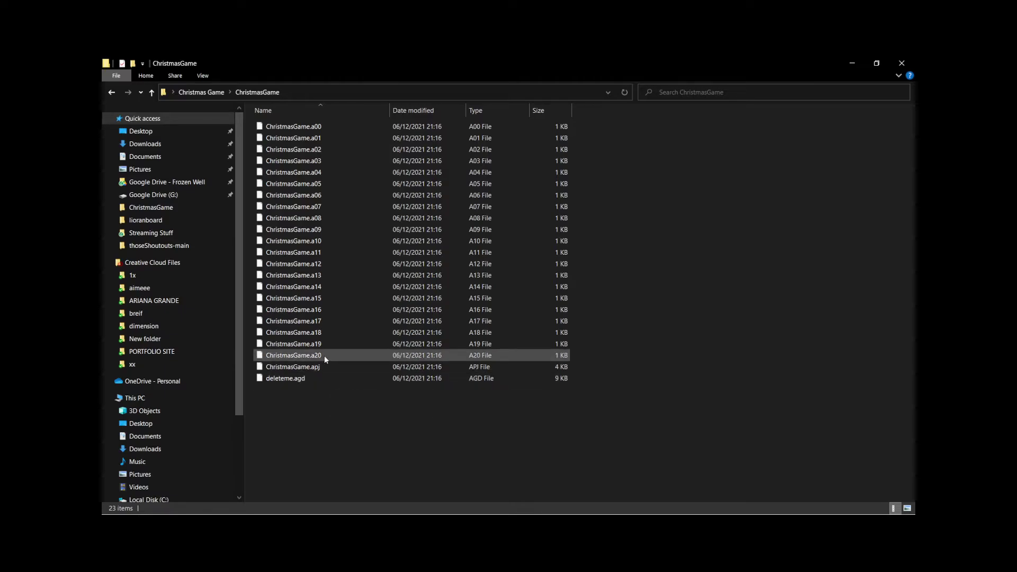
click(287, 379)
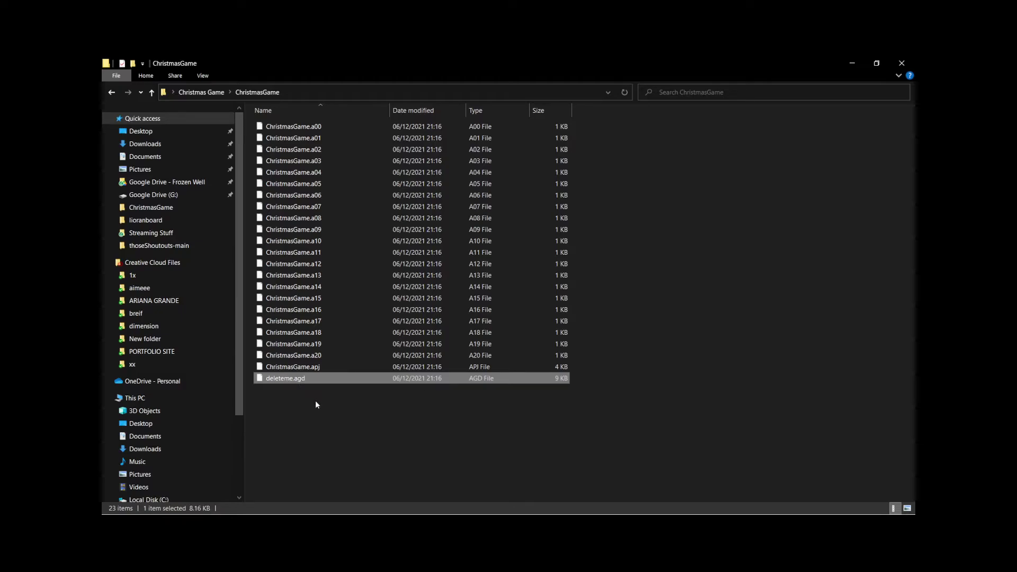
key(Delete)
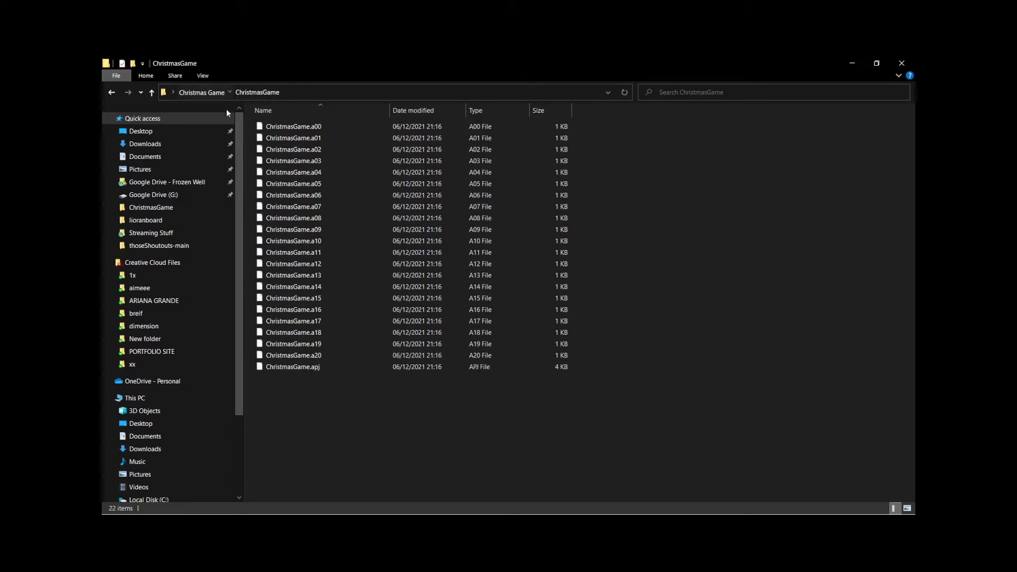
- Look through the Geezer files in the ExampleProjects folder, return to the parent folder and close File Explorer
key(alt+Up)
click(295, 161)
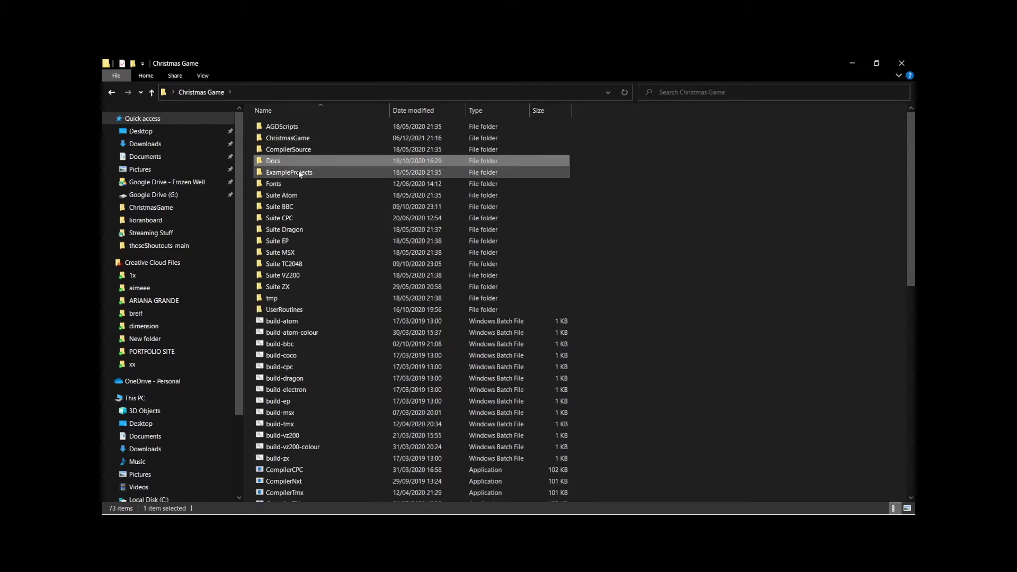
double_click(289, 173)
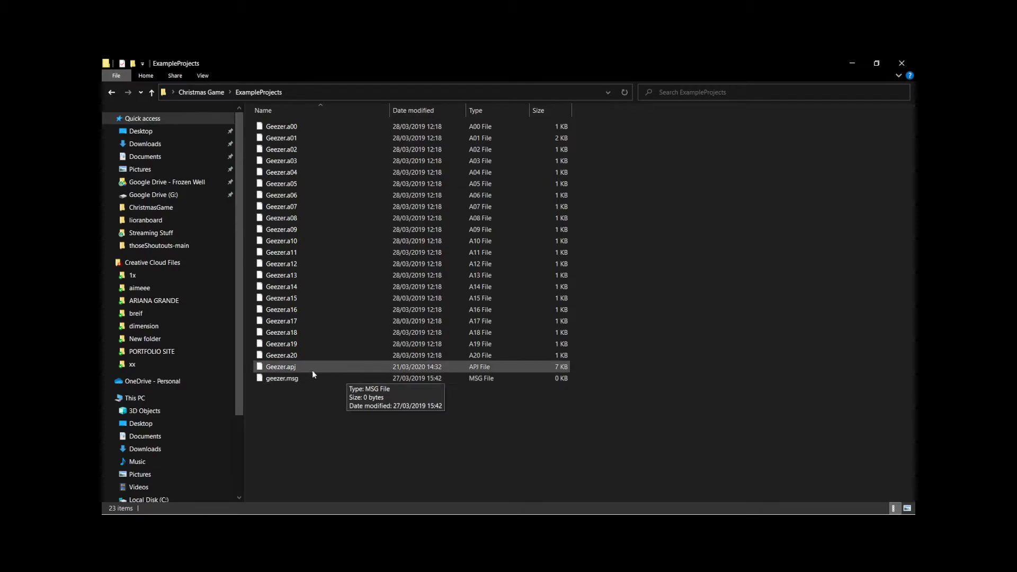
click(223, 94)
click(901, 63)
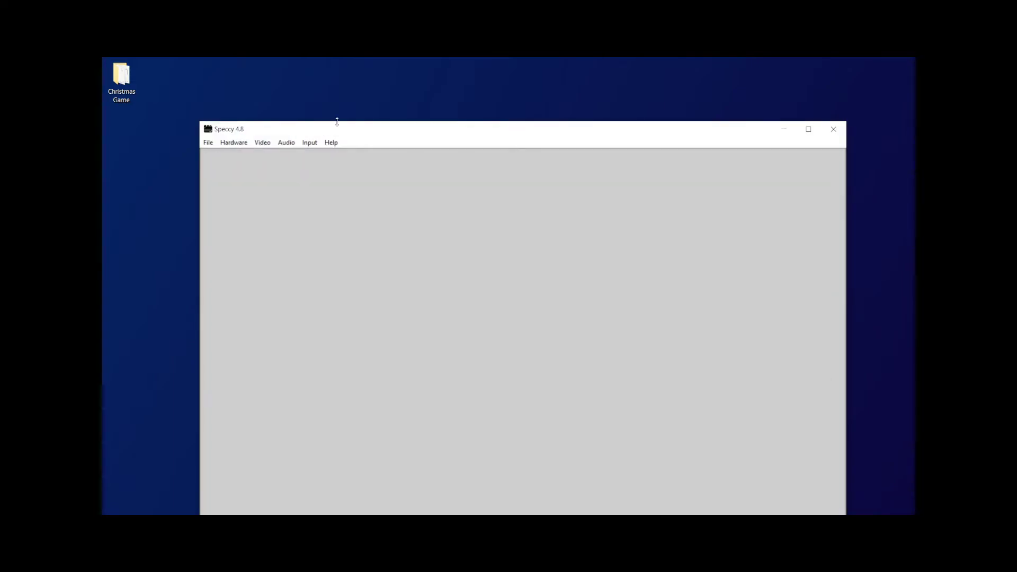
- Close the Speccy emulator and try to open the Intro menu event script, declining to create a new file
drag(336, 132, 321, 82)
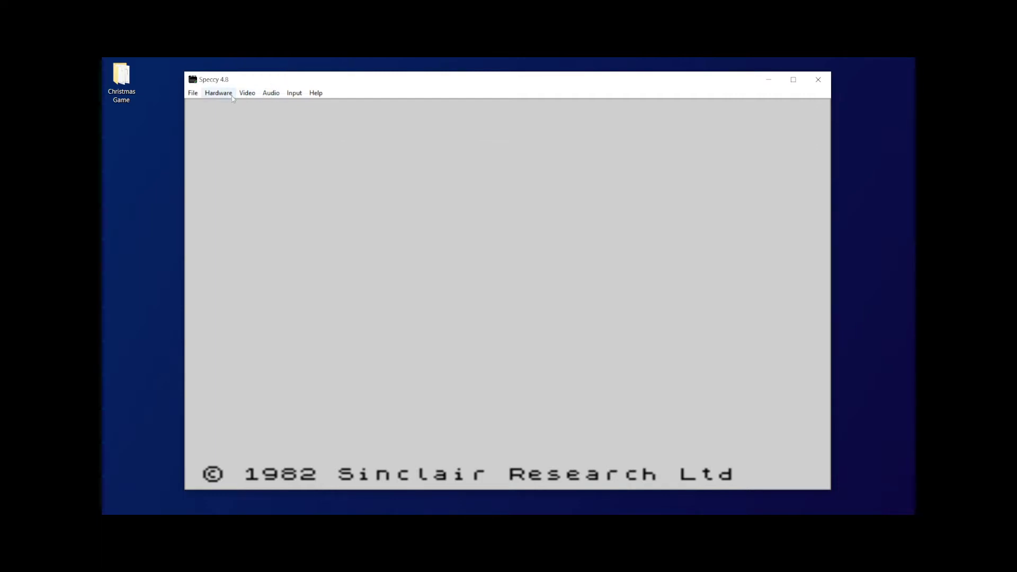
click(818, 79)
click(372, 150)
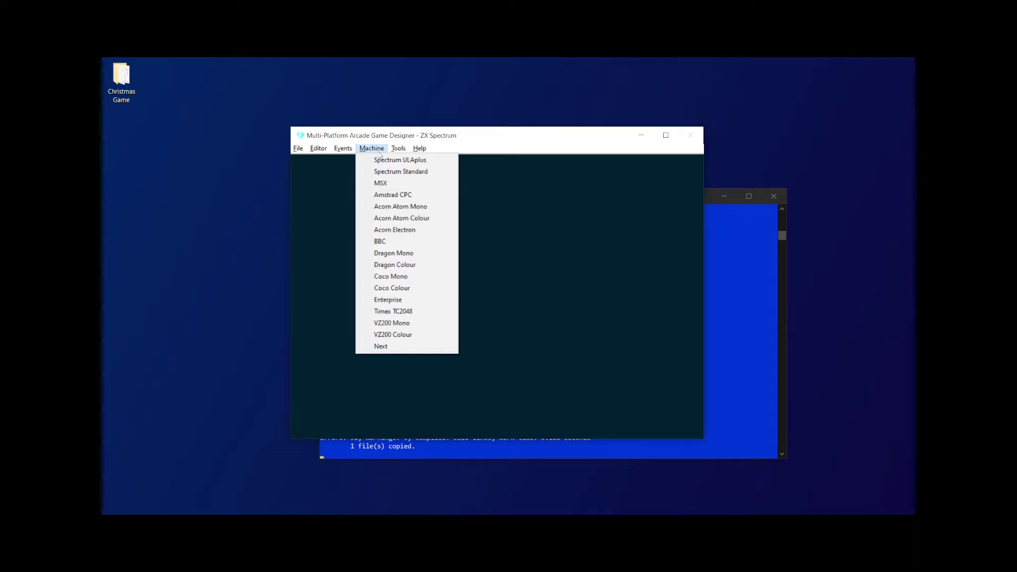
mouse_move(337, 151)
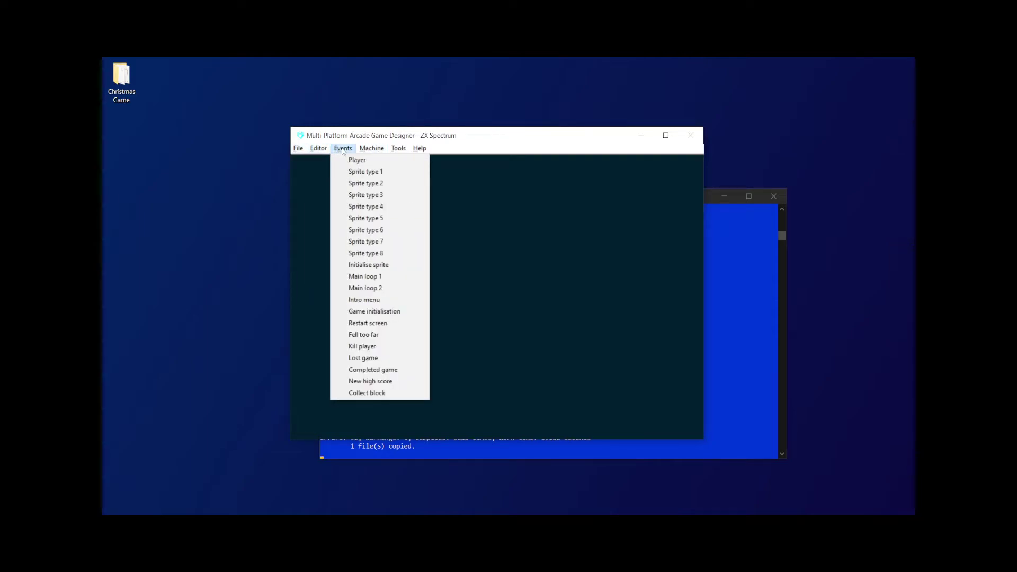
click(386, 303)
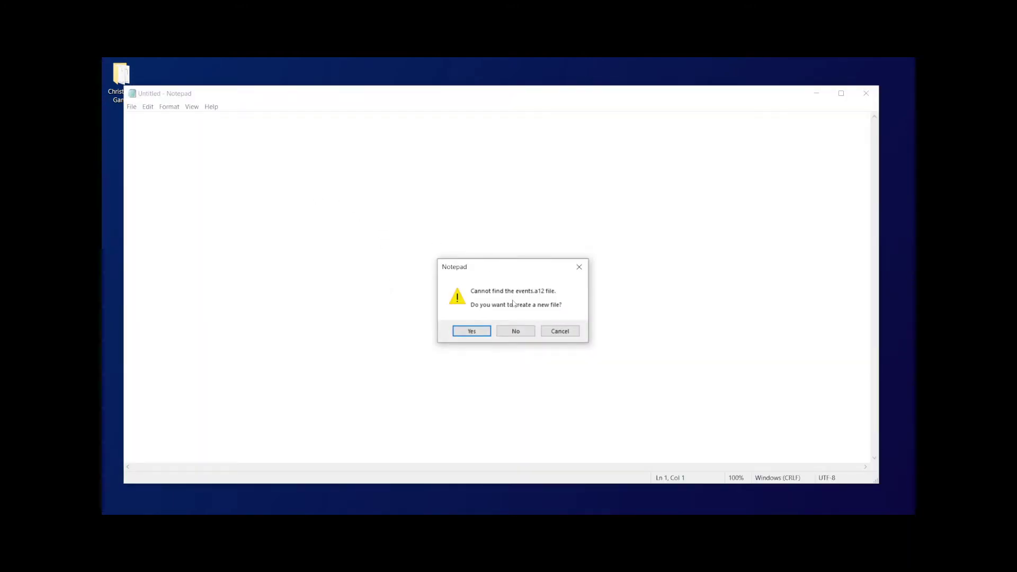
click(559, 332)
- Generate the scripts with Platformer player controls and auto-generated other events, overwriting the existing scripts
click(341, 149)
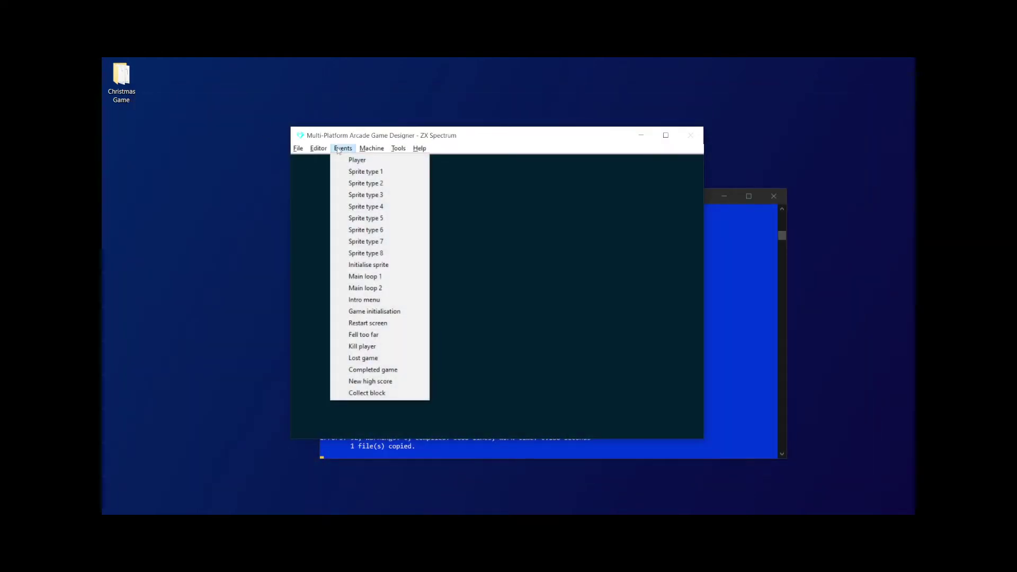
mouse_move(369, 152)
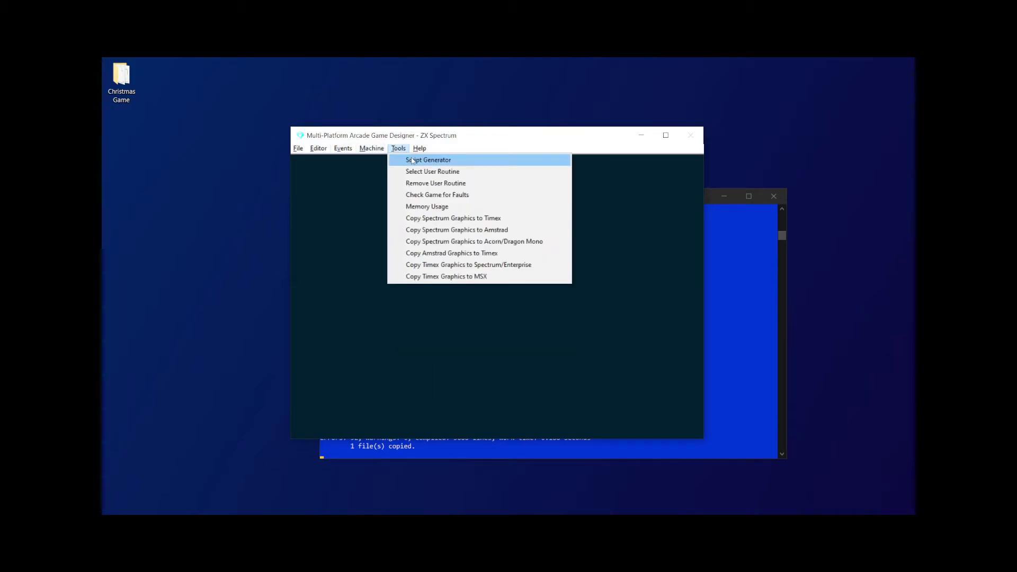
click(413, 160)
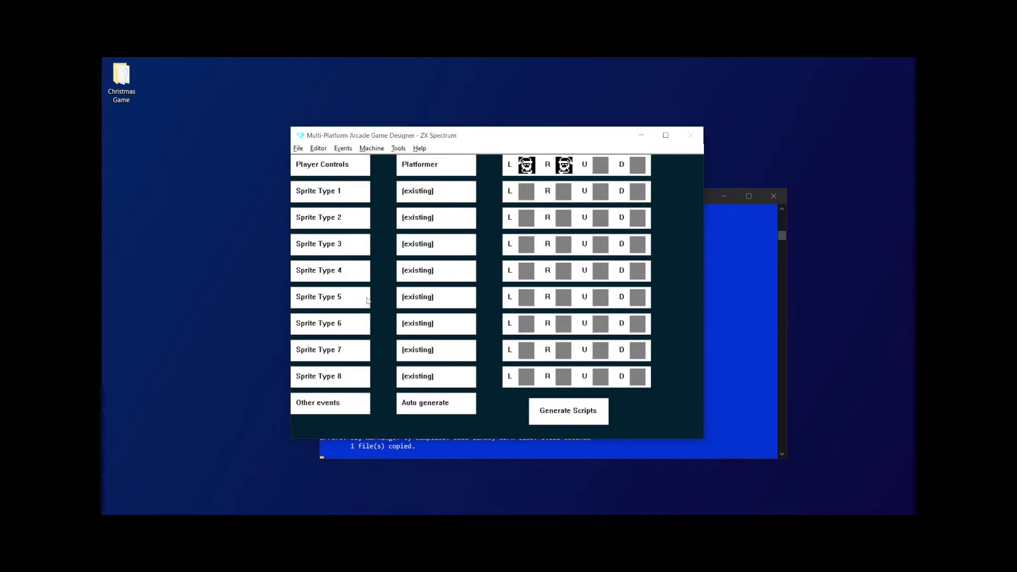
click(564, 412)
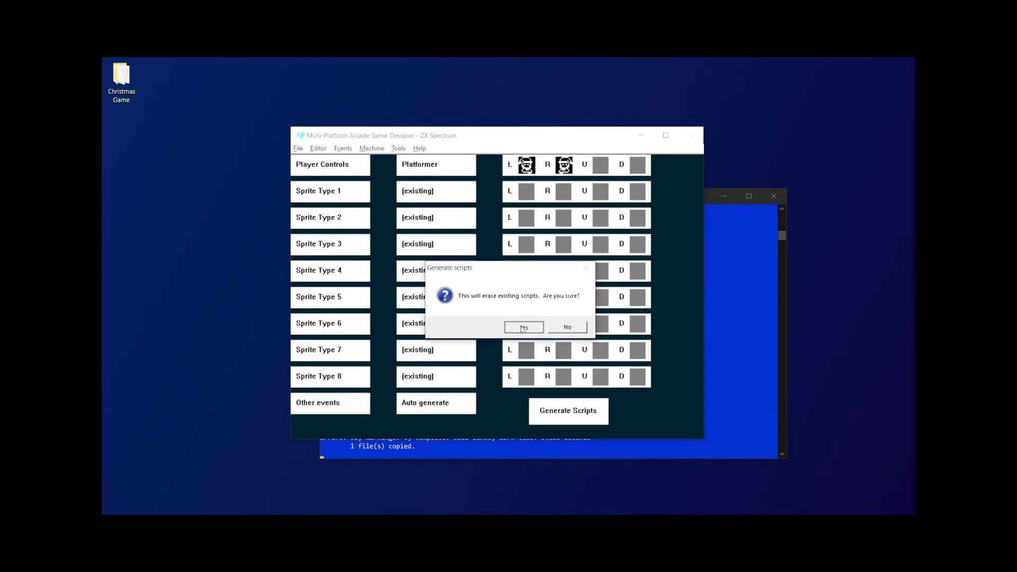
click(522, 327)
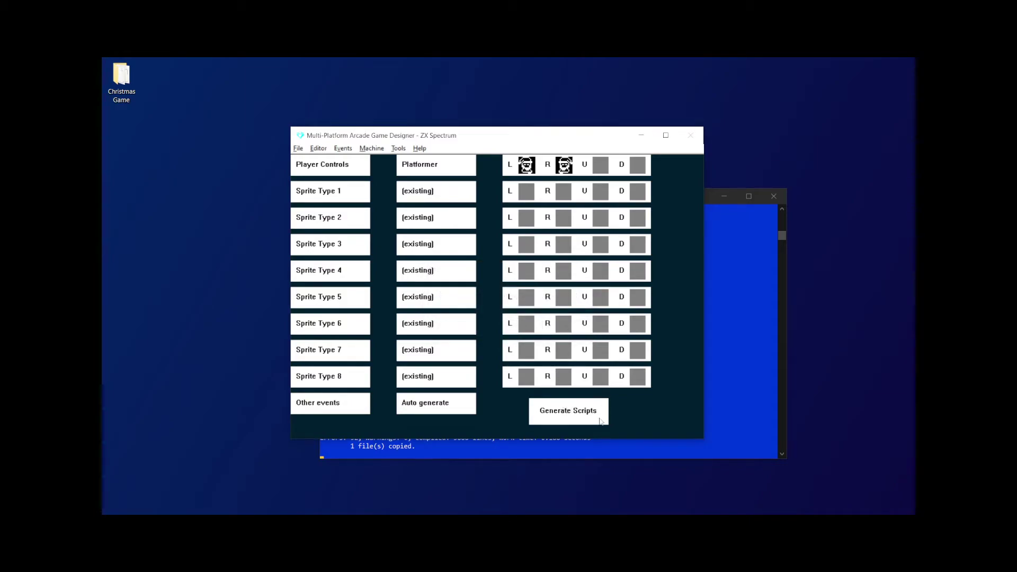
- Open the Intro menu event script, review its control selection and key redefinition code, and close it
click(343, 148)
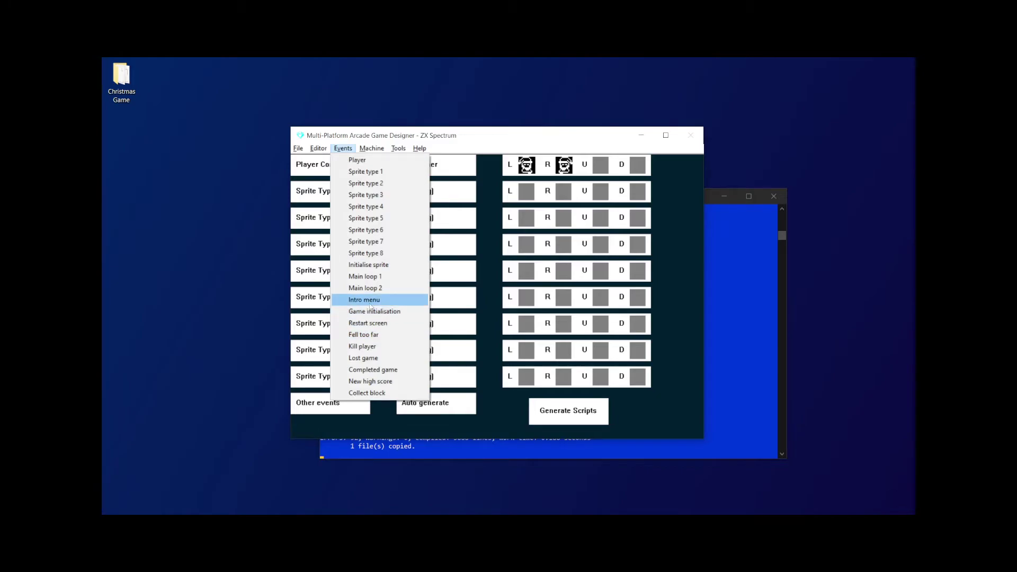
click(370, 300)
scroll(206, 178, down, 5)
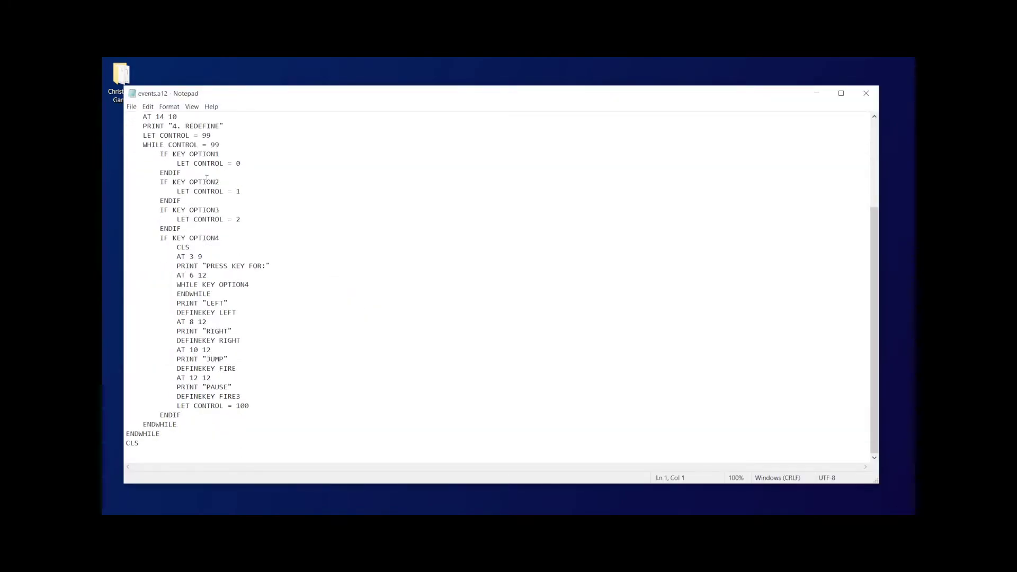
scroll(260, 272, up, 5)
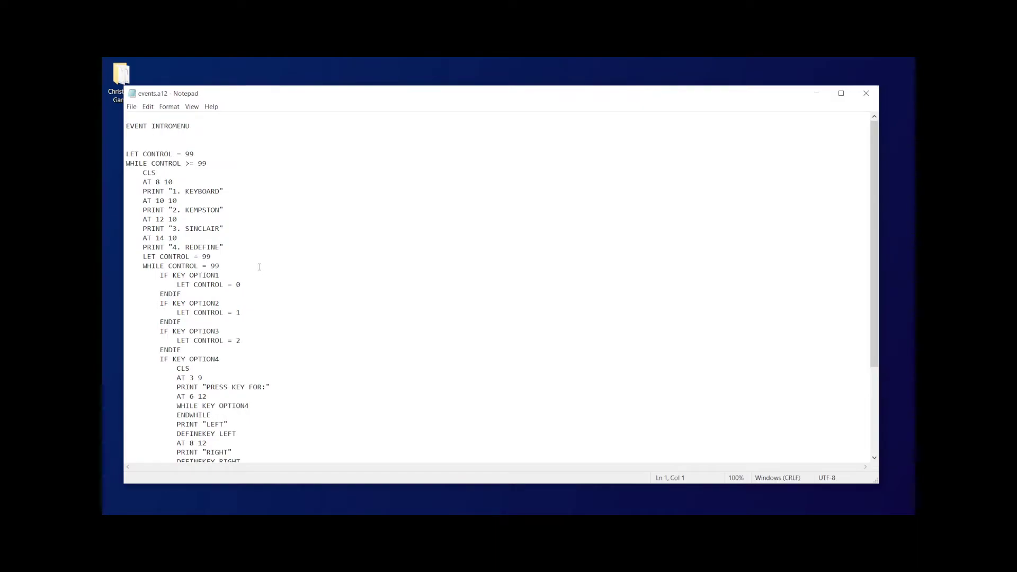
click(866, 93)
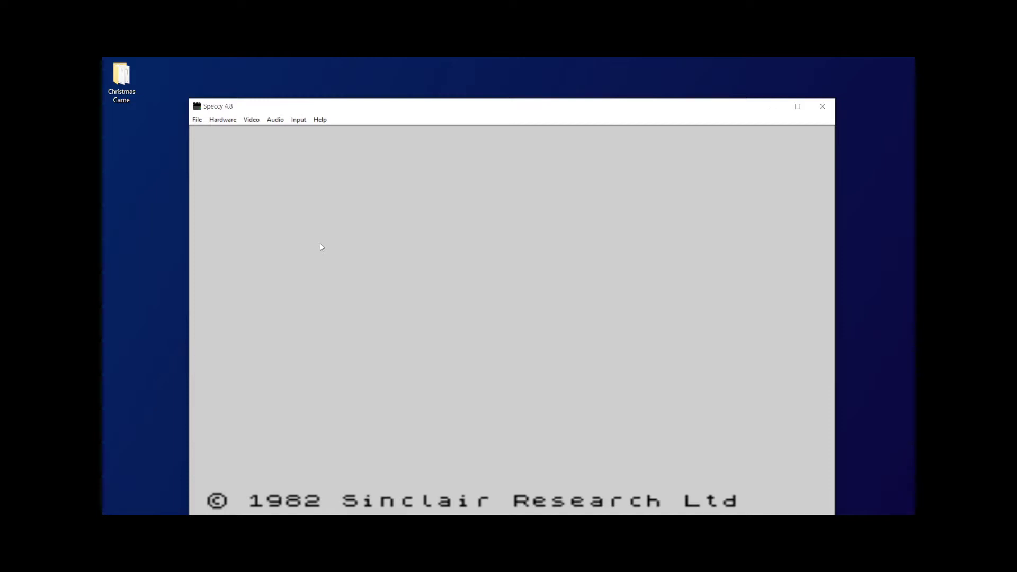
- Close the Speccy emulator and save the project as ChristmasGame.apj, replacing the existing file
click(821, 106)
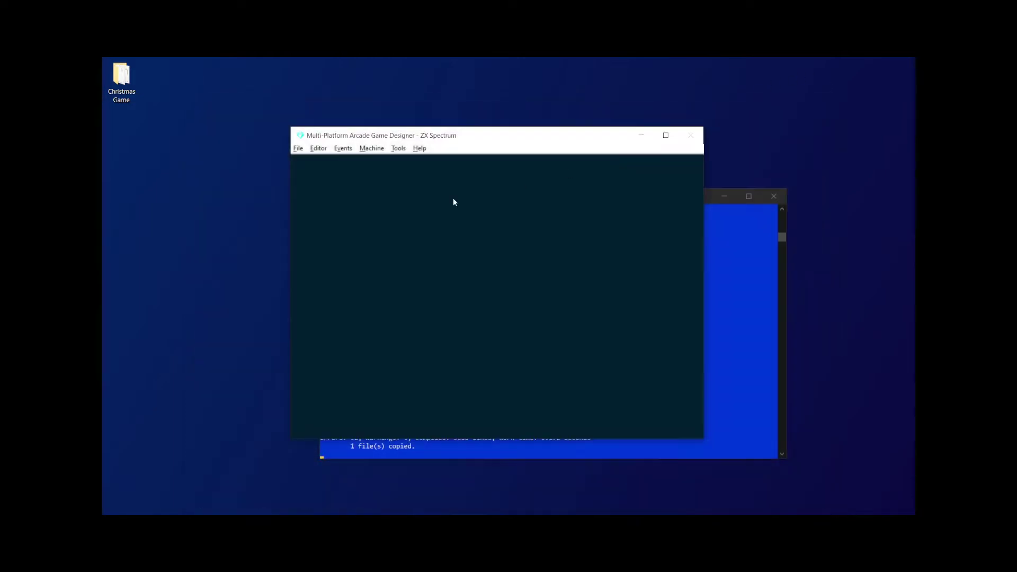
click(295, 148)
click(360, 181)
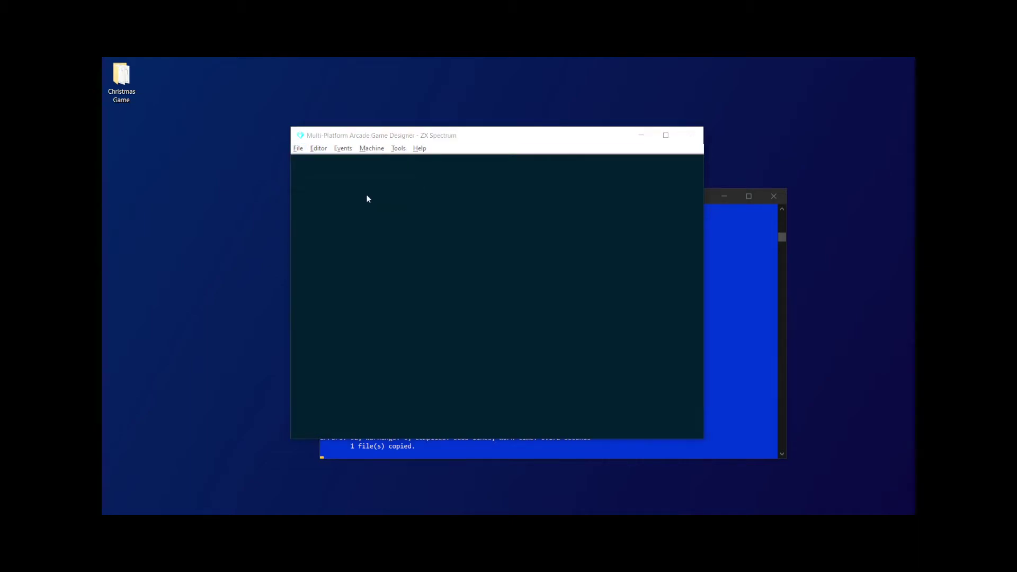
double_click(421, 231)
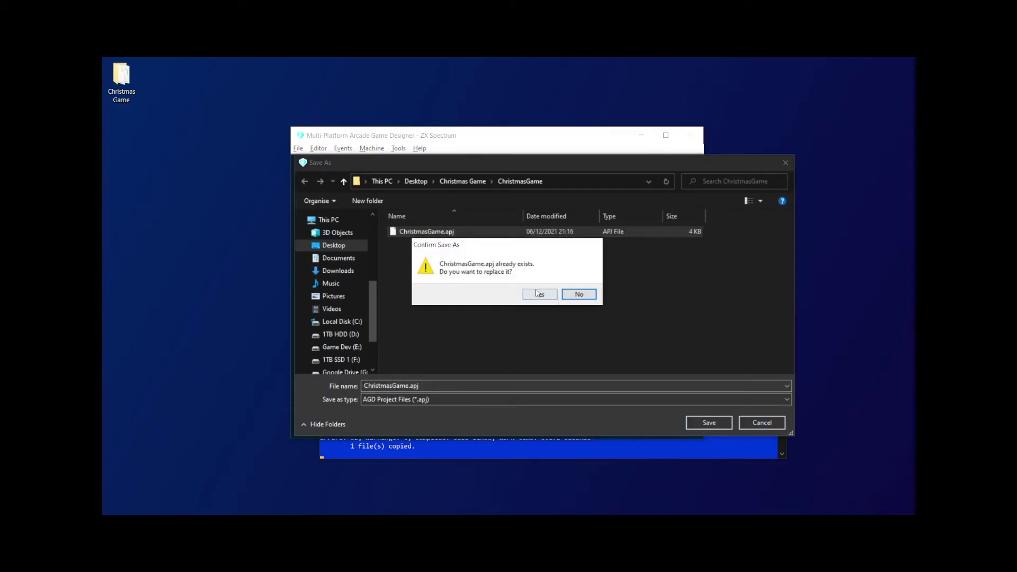
click(554, 297)
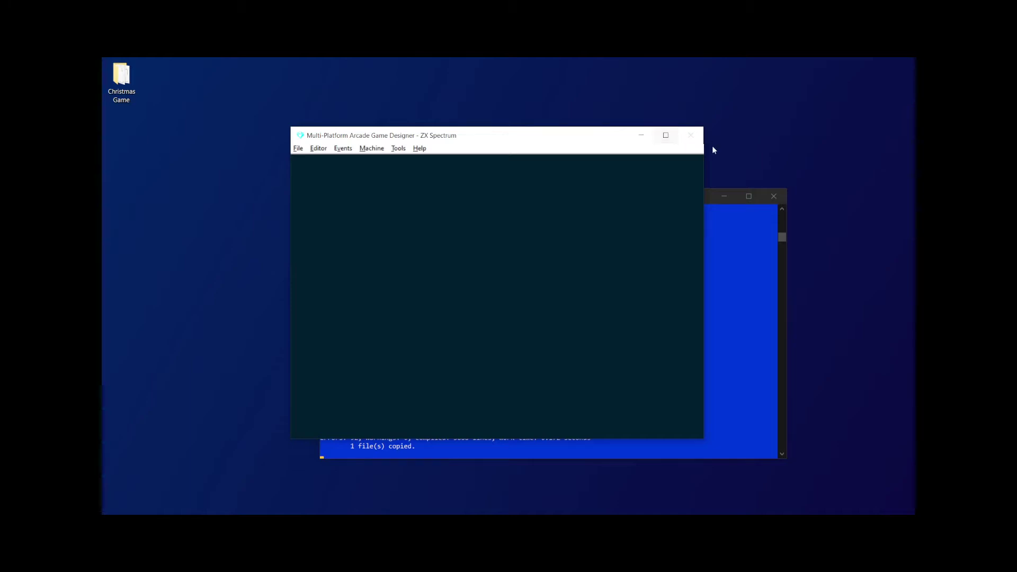
- Move the designer and winagd.exe console windows apart and examine the compile errors in the console
drag(602, 140, 768, 184)
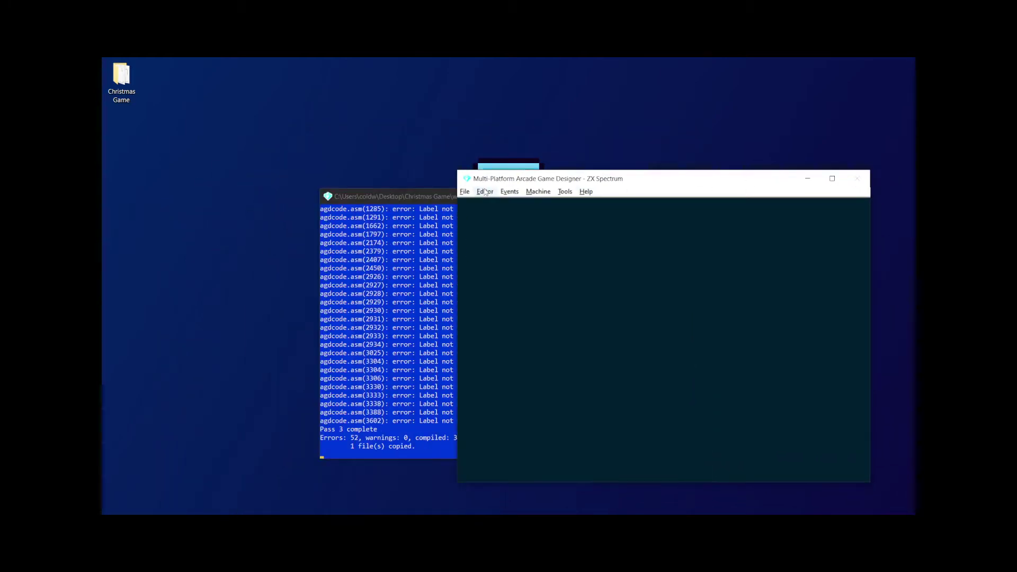
drag(401, 203, 229, 158)
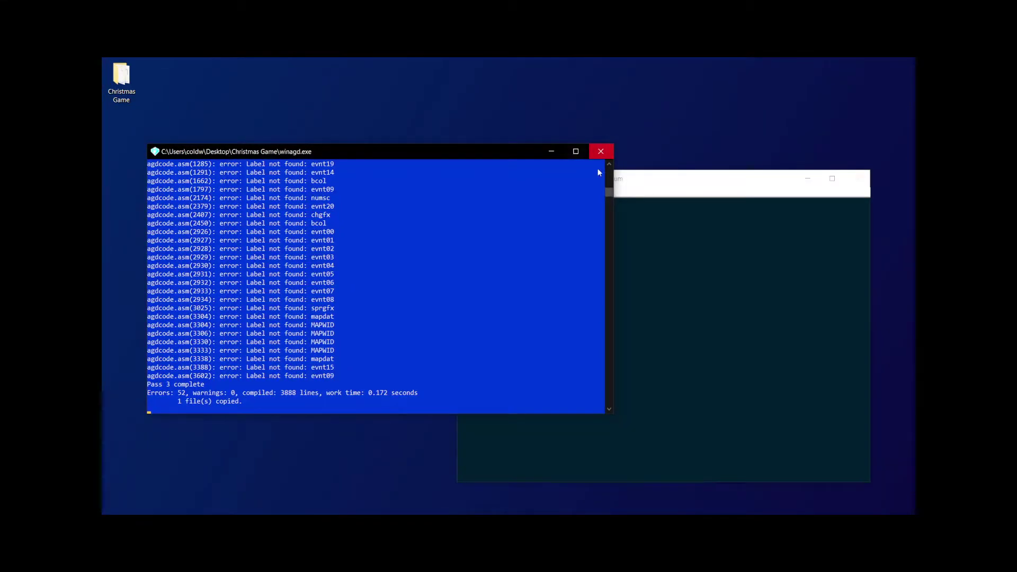
click(655, 180)
drag(655, 180, 651, 116)
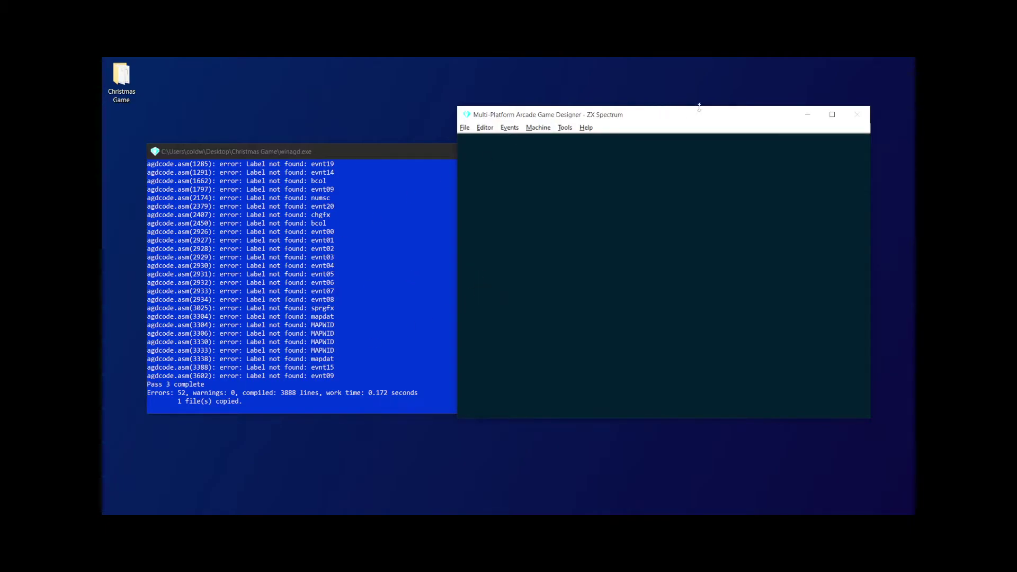
drag(222, 153, 225, 153)
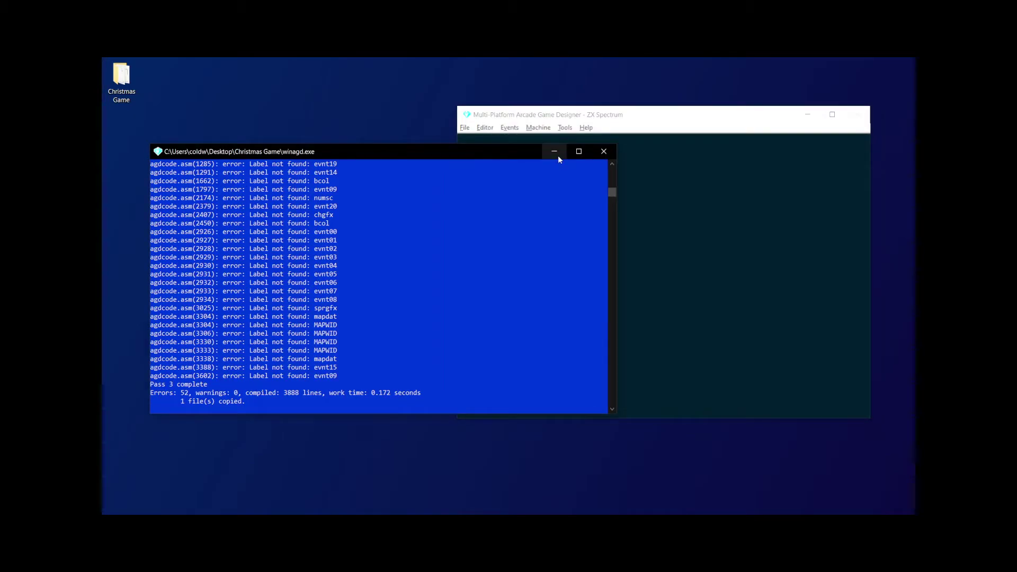
- Close the winagd.exe console window and open the Christmas Game folder from the desktop
click(610, 152)
double_click(120, 80)
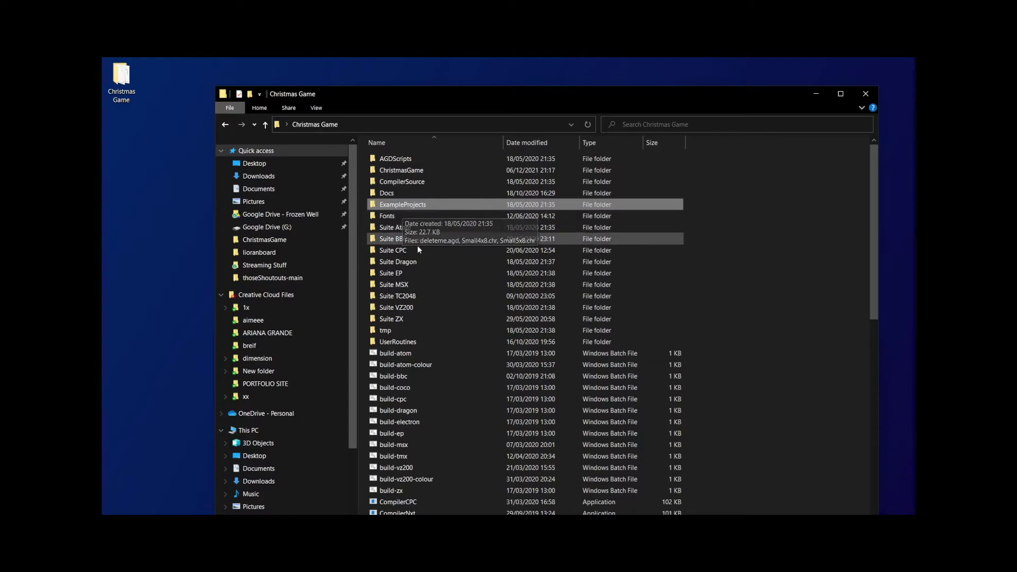
- Launch winagd from the Christmas Game folder and arrange the designer window beside its console, with the folder minimised
scroll(443, 310, down, 5)
scroll(442, 310, down, 8)
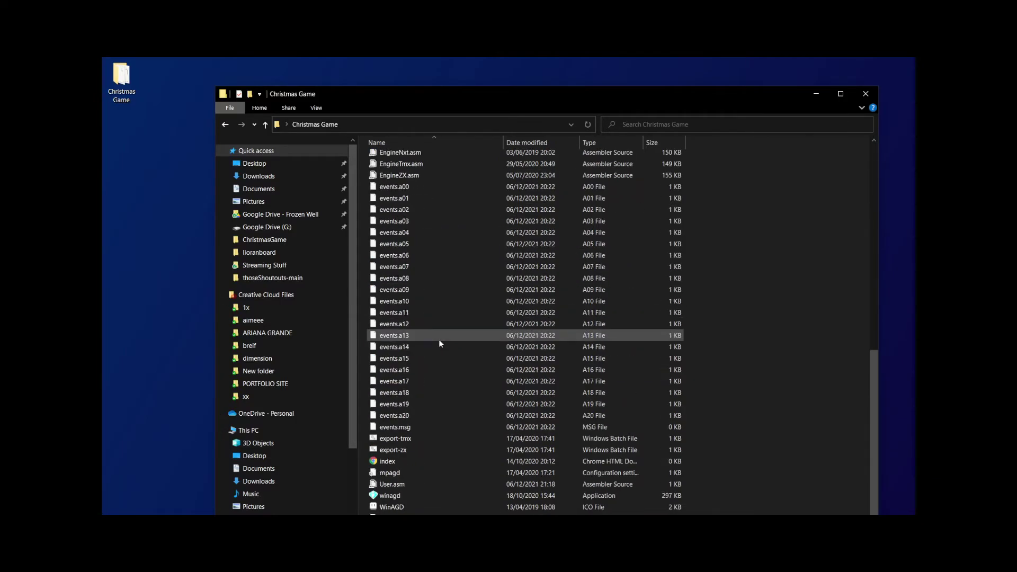
double_click(385, 496)
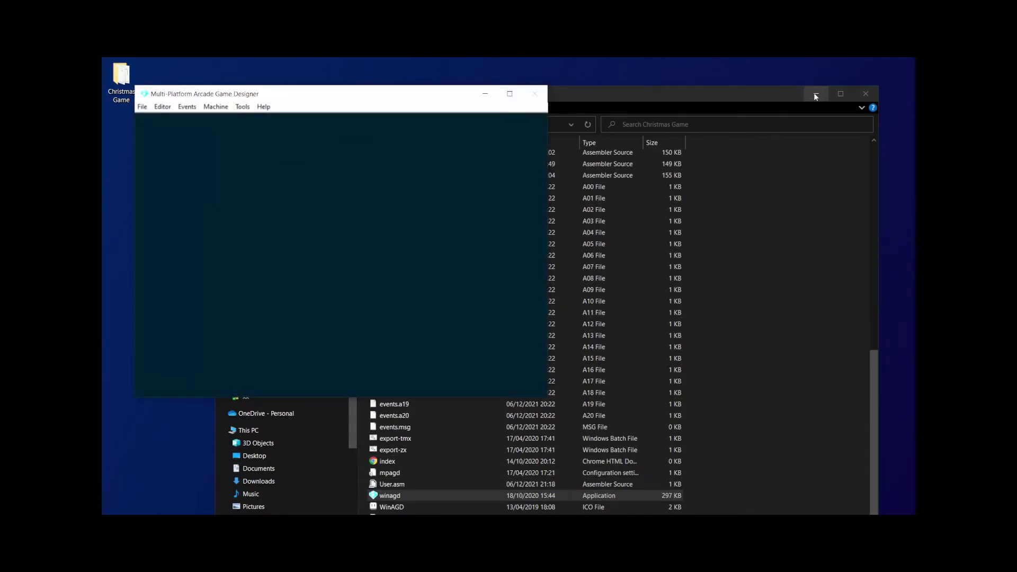
click(816, 93)
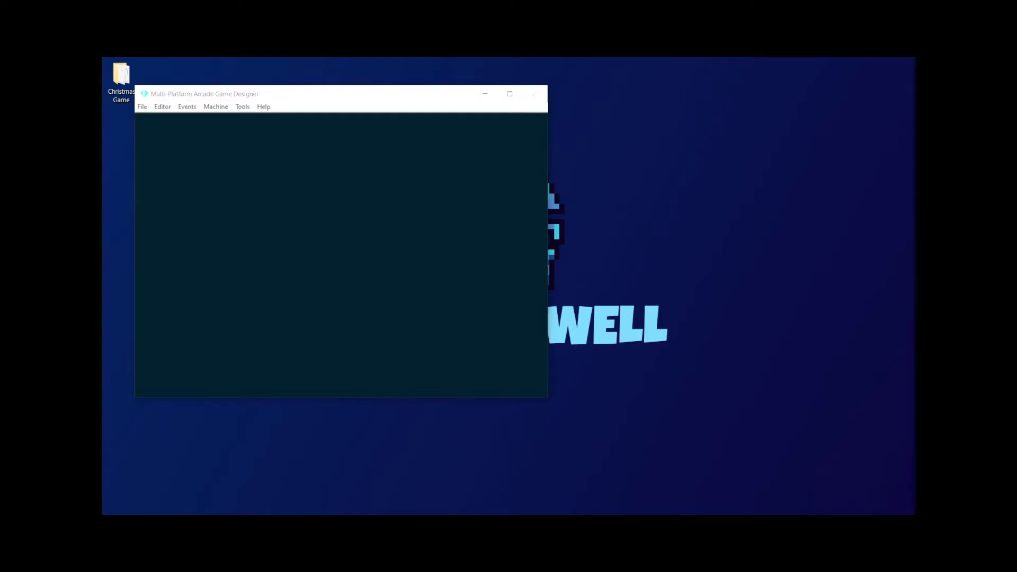
drag(372, 142, 331, 154)
drag(316, 94, 547, 95)
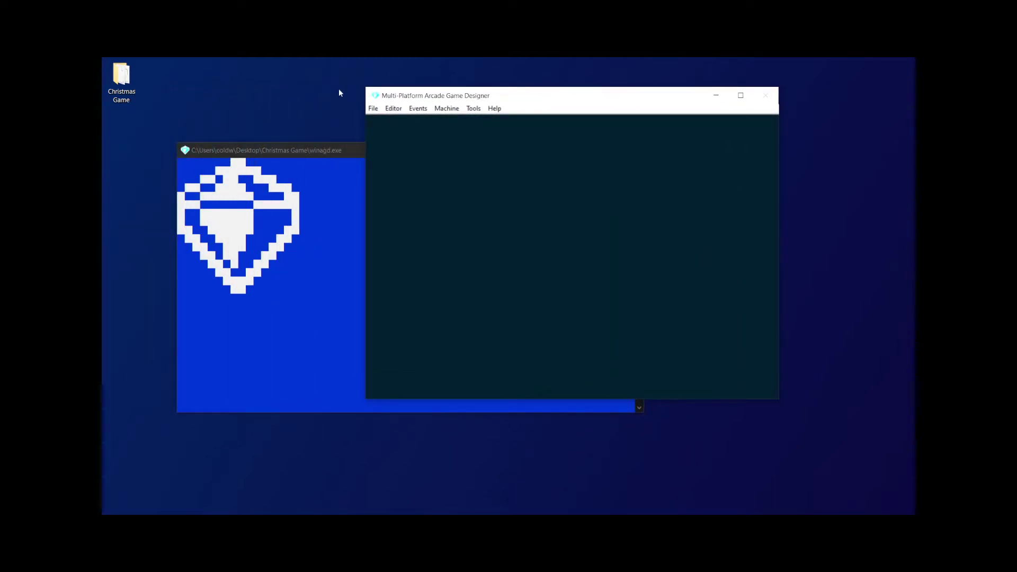
- Load the saved game project in the designer and build it for a test run in the Speccy emulator
click(374, 110)
click(388, 133)
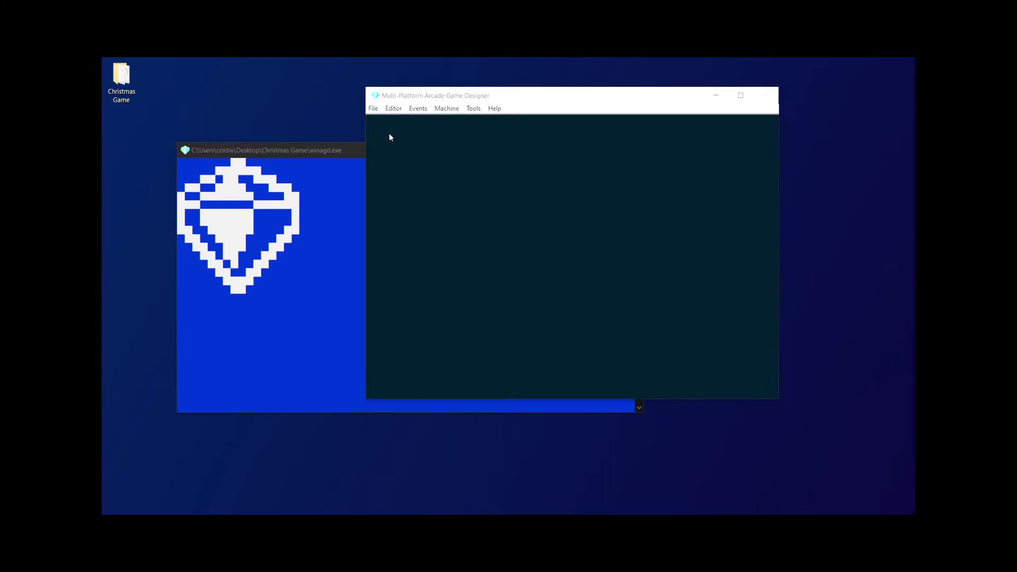
double_click(513, 196)
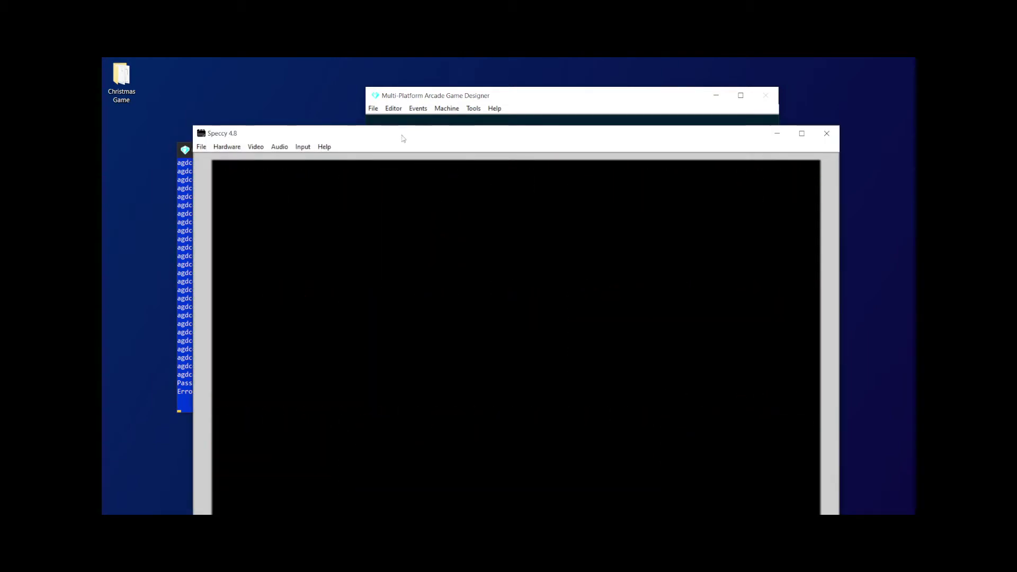
drag(402, 138, 417, 98)
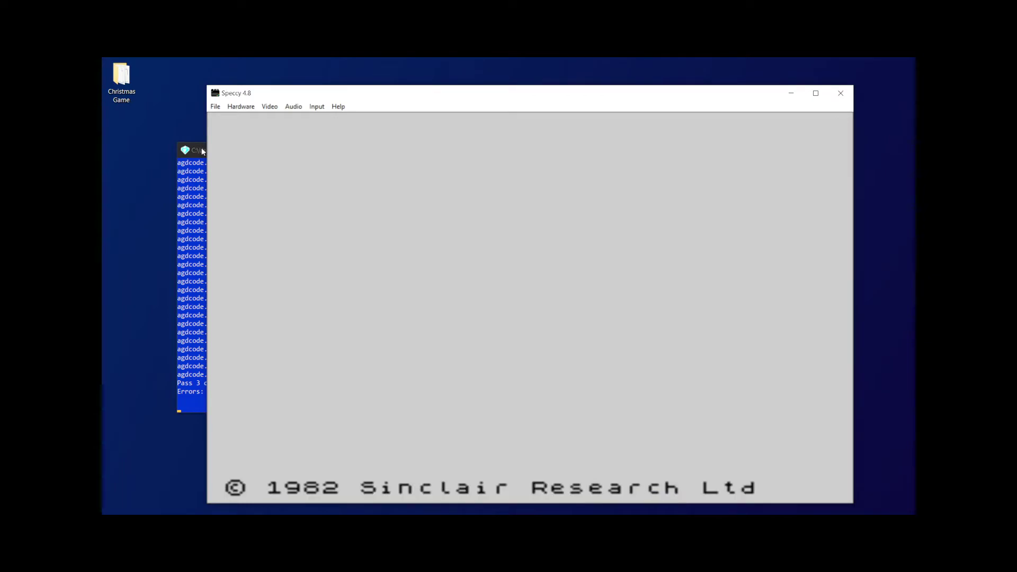
- Bring the winagd.exe console forward and examine the assembler output and its list of compile errors
click(202, 152)
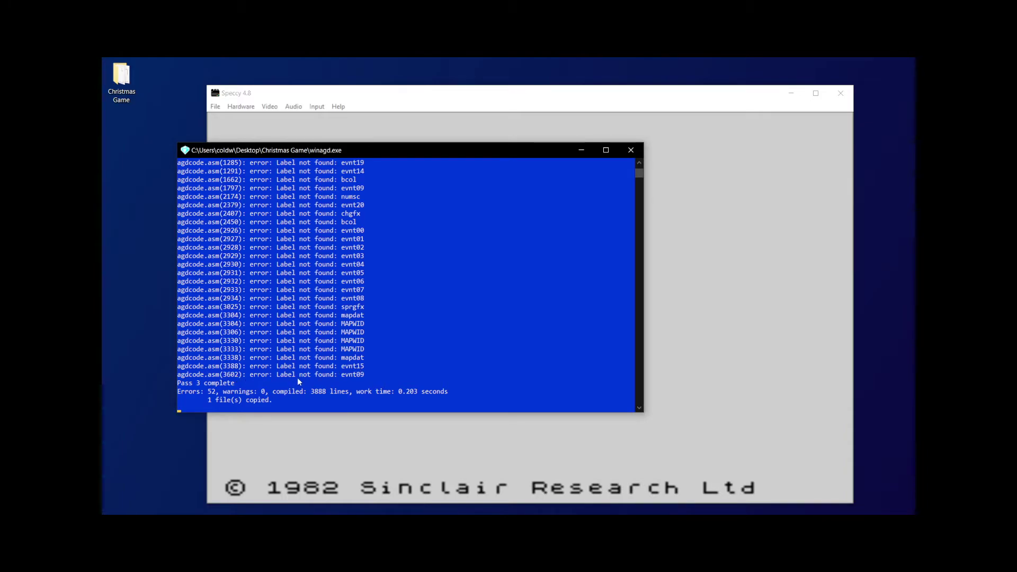
scroll(299, 376, down, 2)
scroll(328, 359, up, 1)
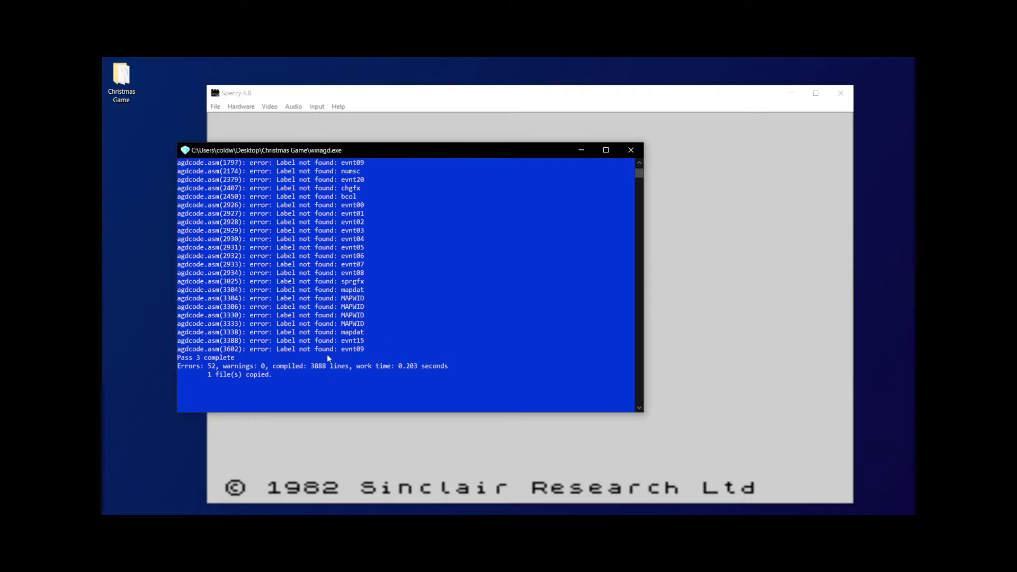
scroll(304, 364, up, 9)
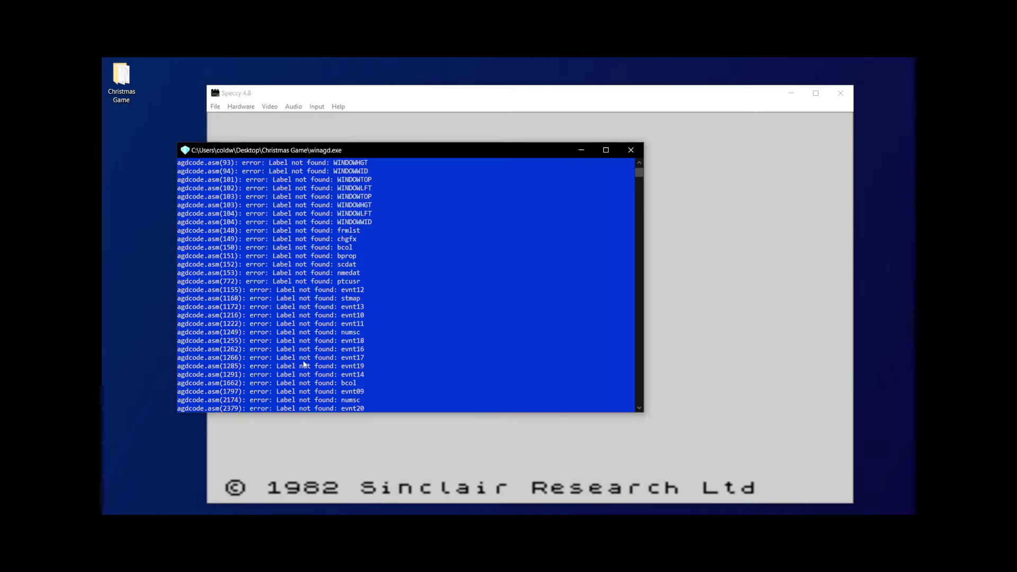
scroll(324, 305, up, 8)
scroll(327, 304, down, 4)
scroll(383, 258, down, 1)
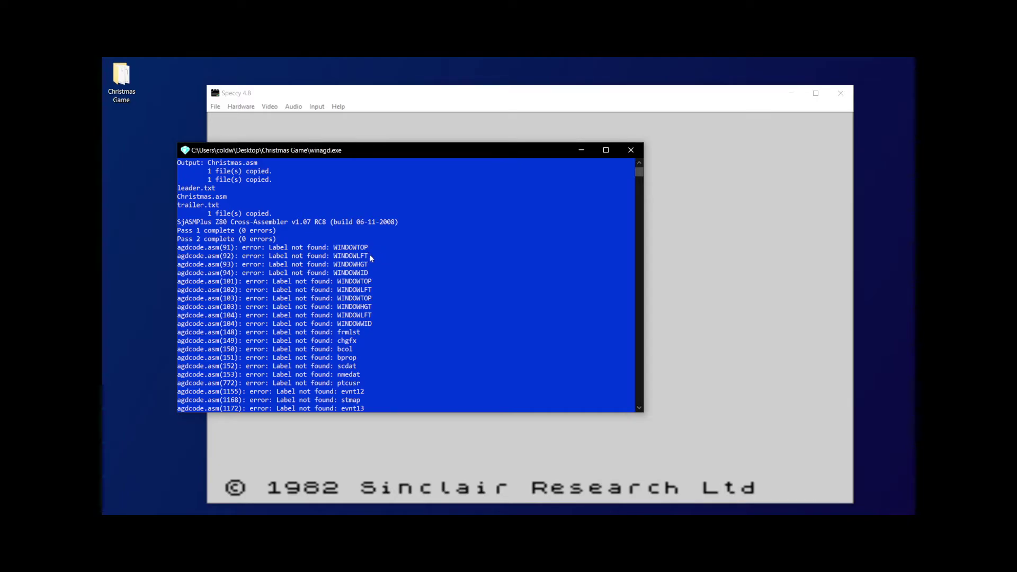
click(296, 92)
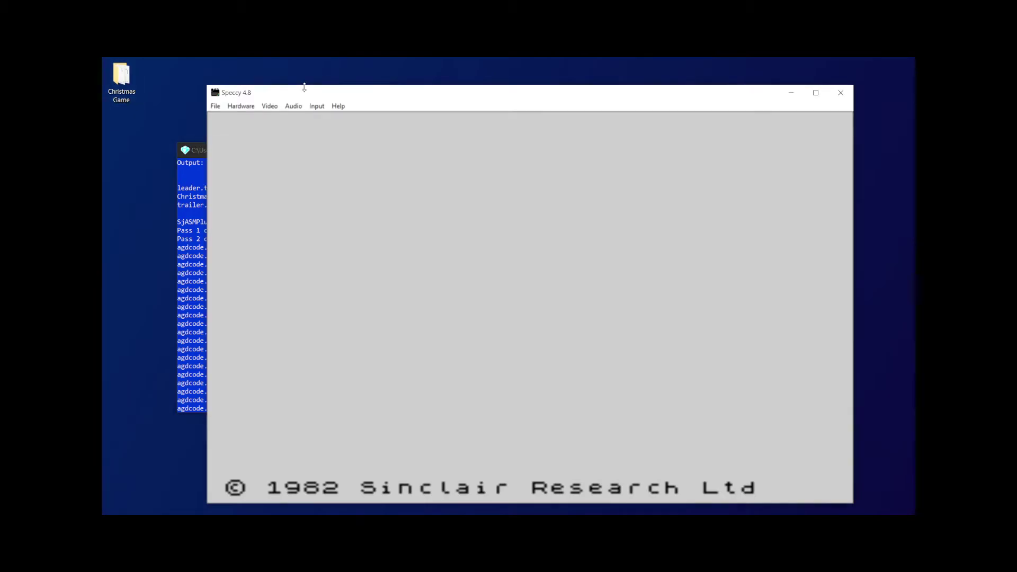
drag(283, 96, 272, 82)
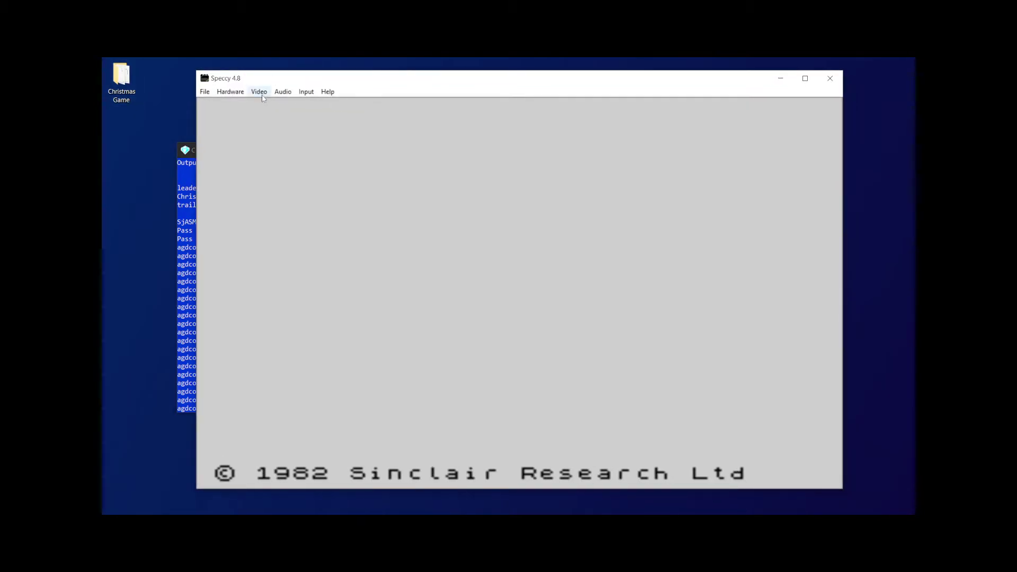
click(260, 93)
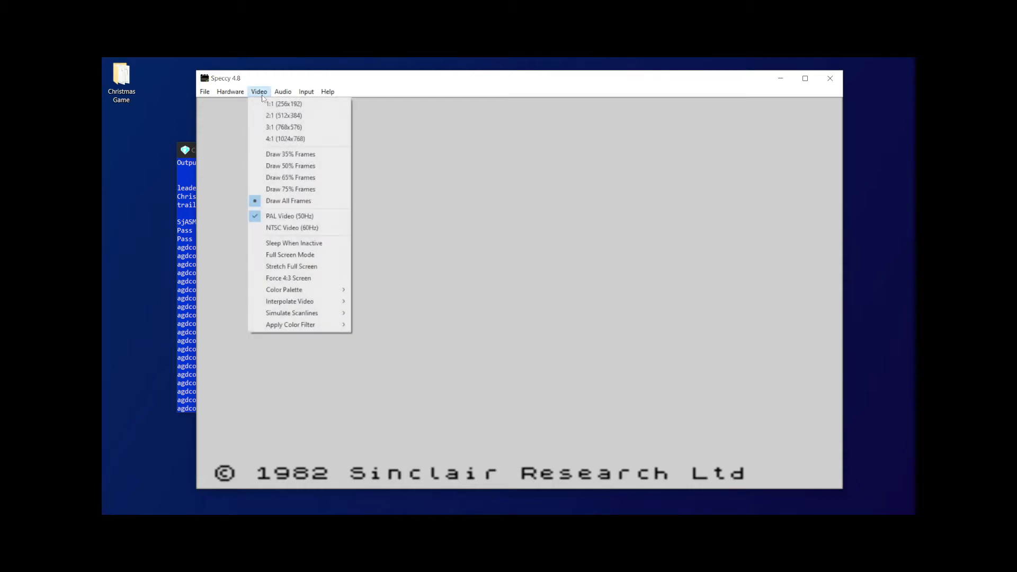
mouse_move(271, 92)
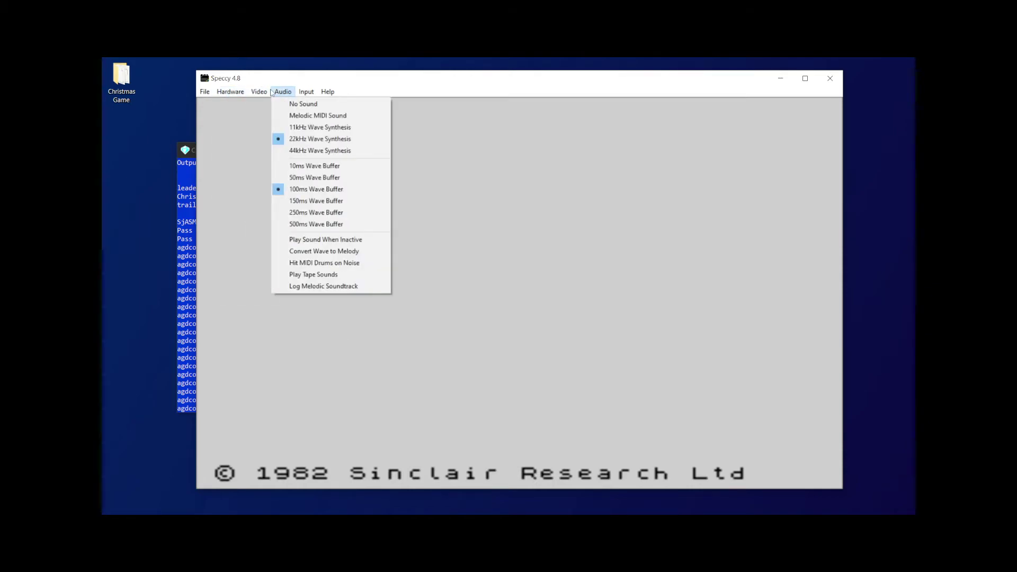
mouse_move(239, 92)
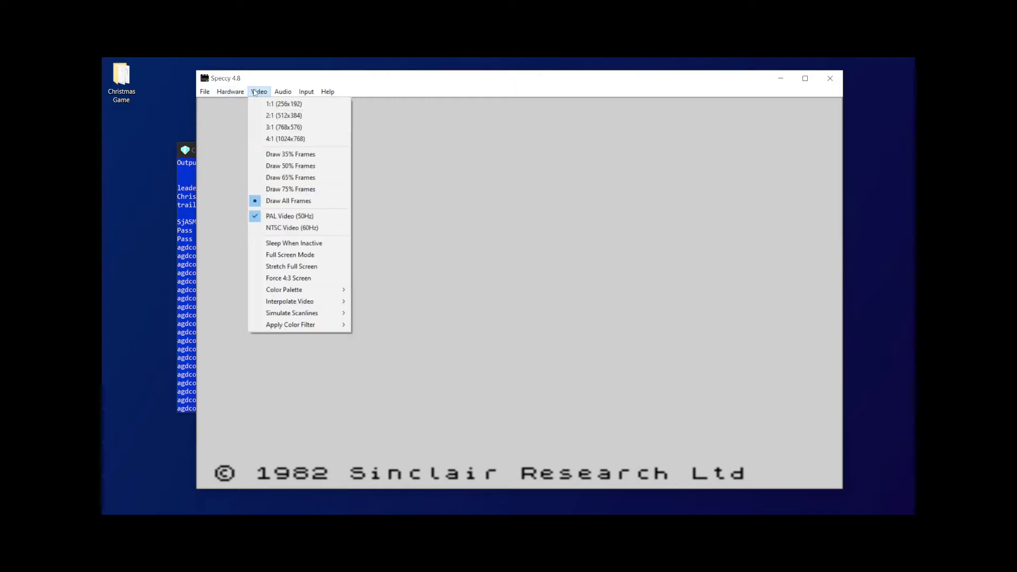
- Move the winagd.exe console aside and close the Speccy emulator to return to the game designer
drag(292, 78, 488, 85)
drag(335, 150, 268, 145)
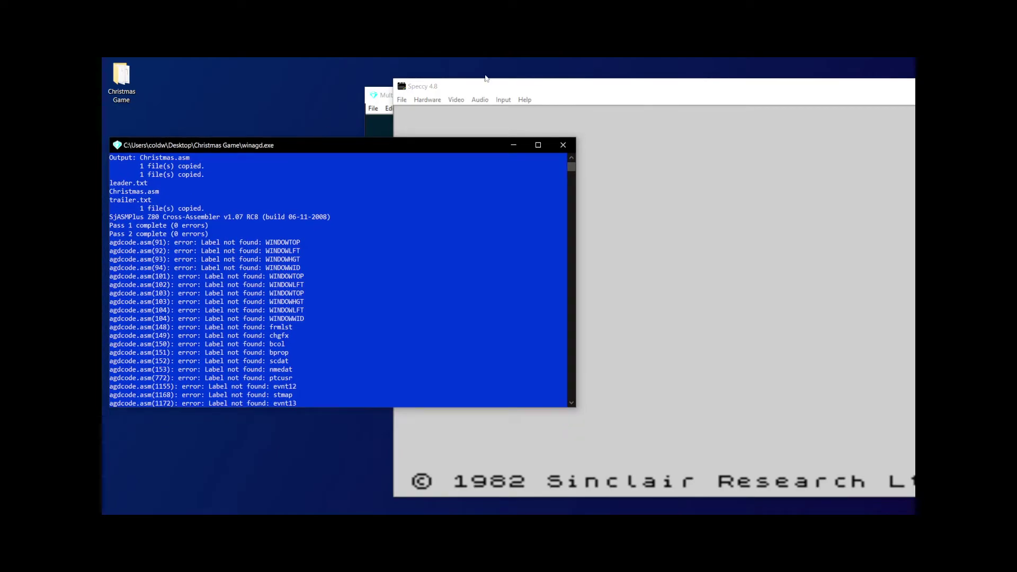
drag(478, 92, 437, 86)
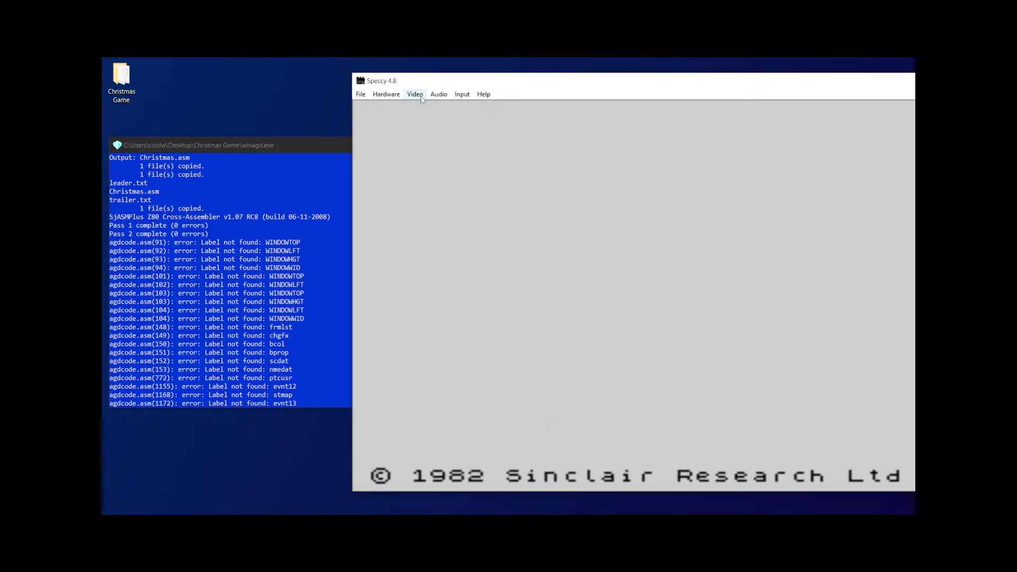
click(418, 95)
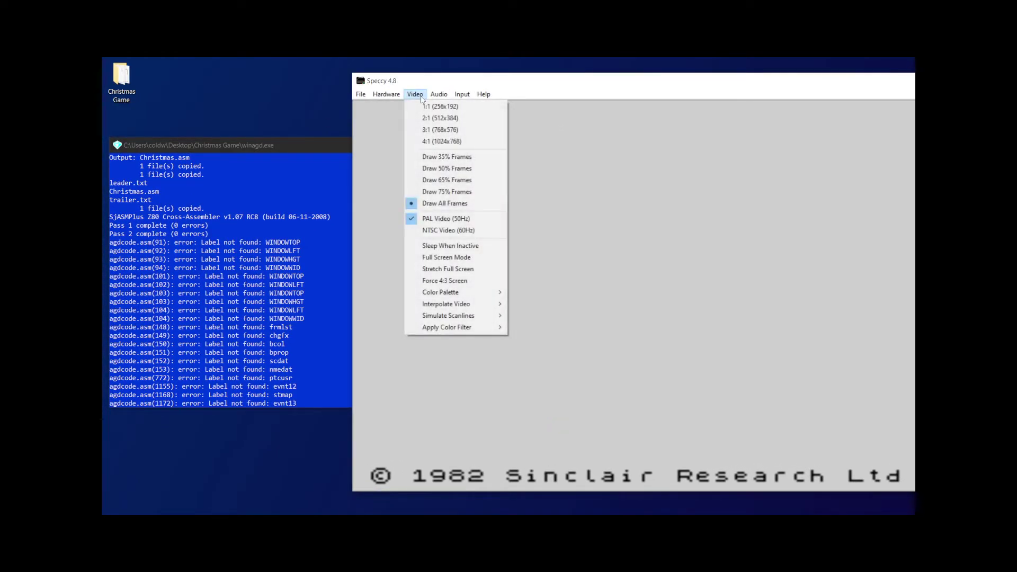
mouse_move(387, 96)
click(907, 74)
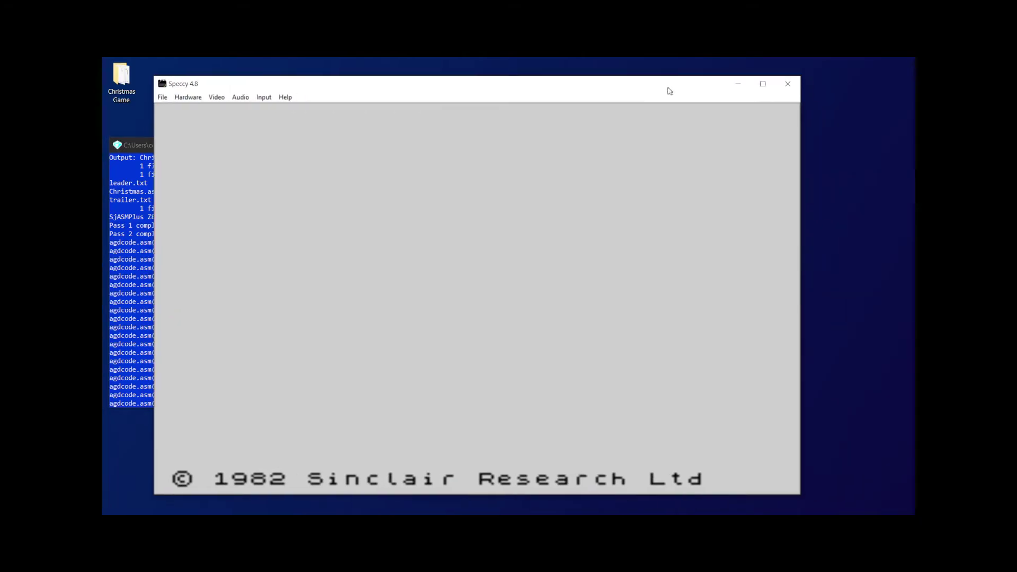
click(787, 80)
click(465, 91)
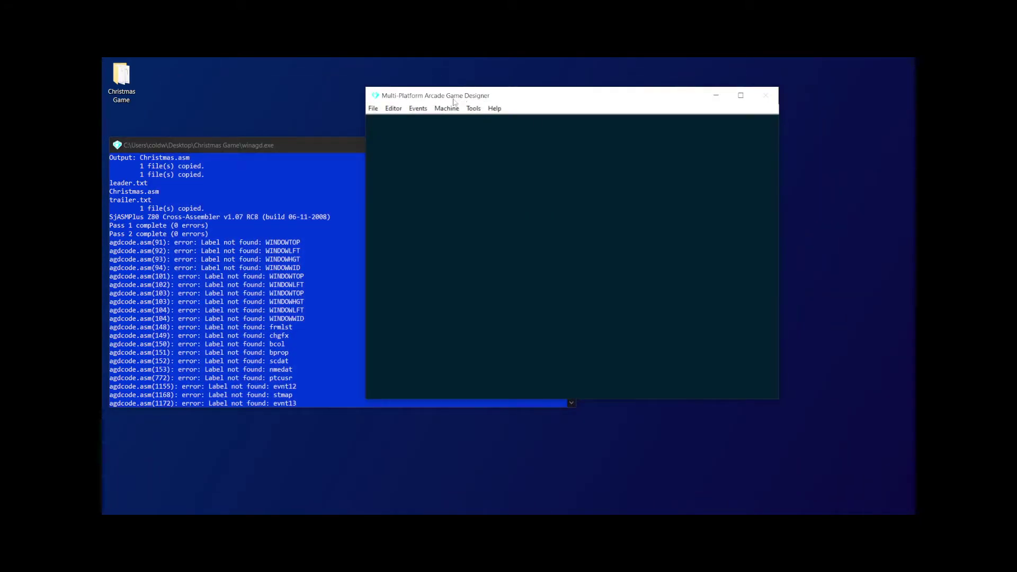
- Open the Player event script, review its movement and jump code beside the console errors, and close it
click(418, 108)
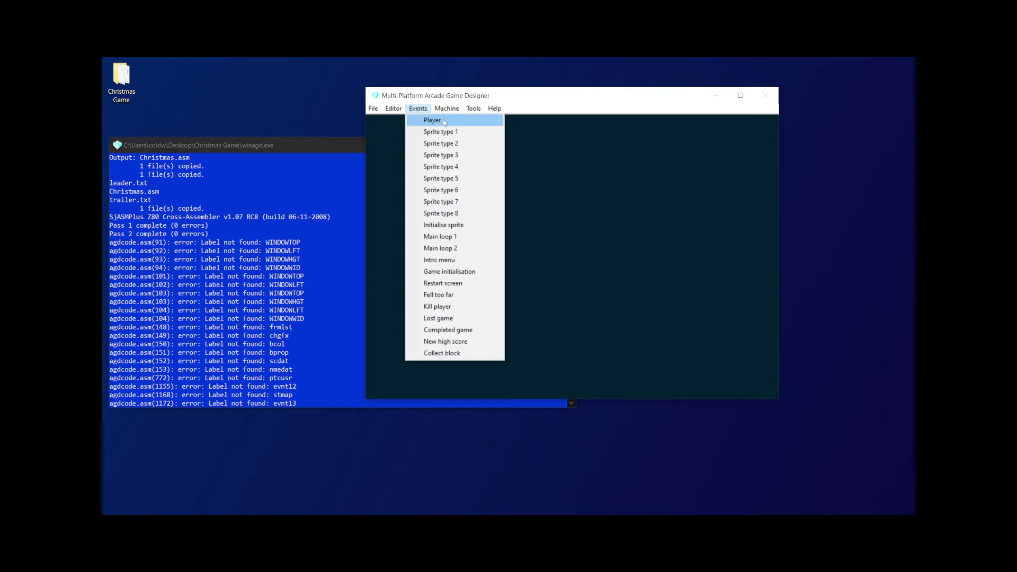
click(432, 120)
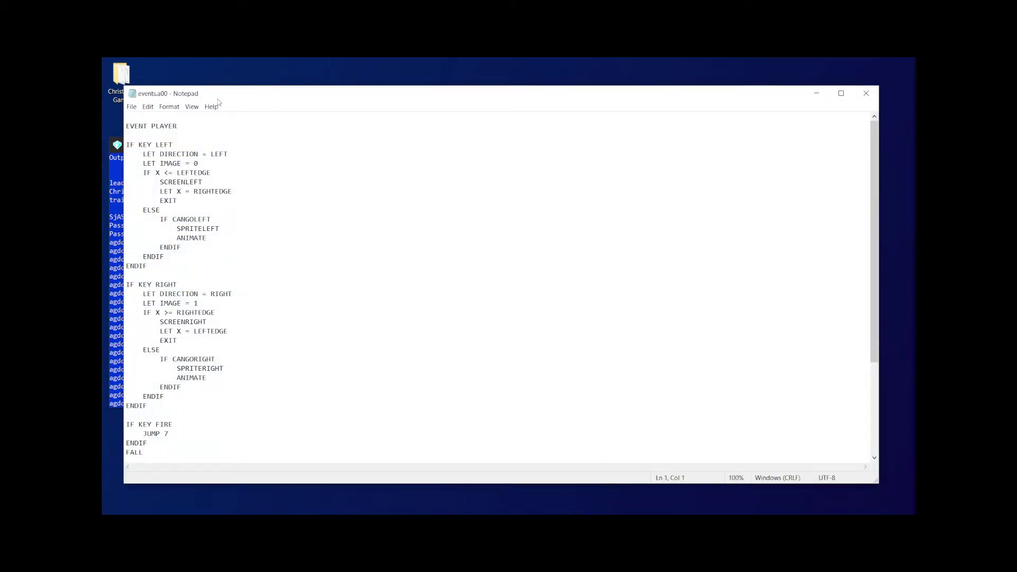
drag(214, 94, 450, 69)
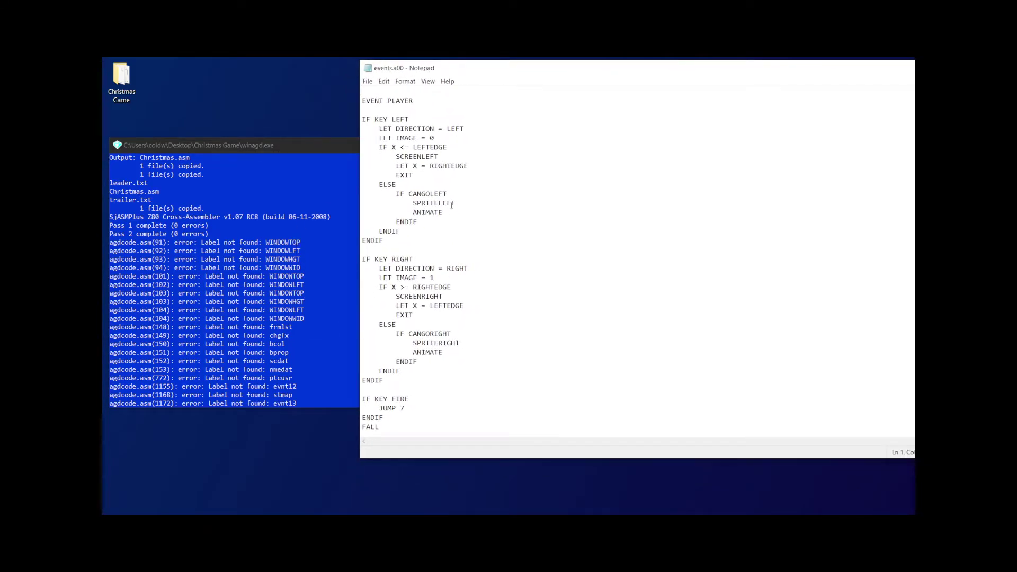
drag(587, 69, 484, 74)
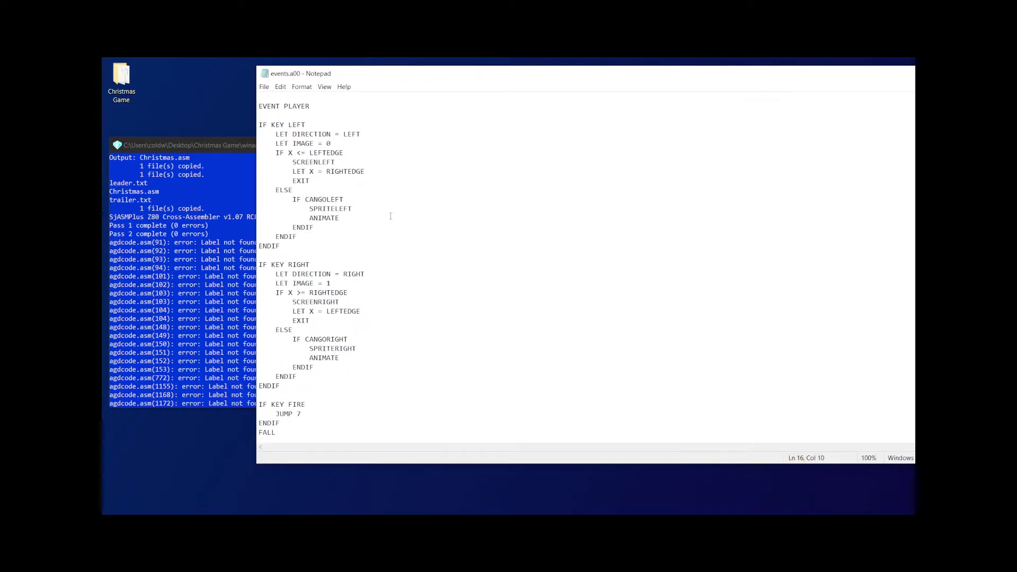
drag(817, 74, 703, 90)
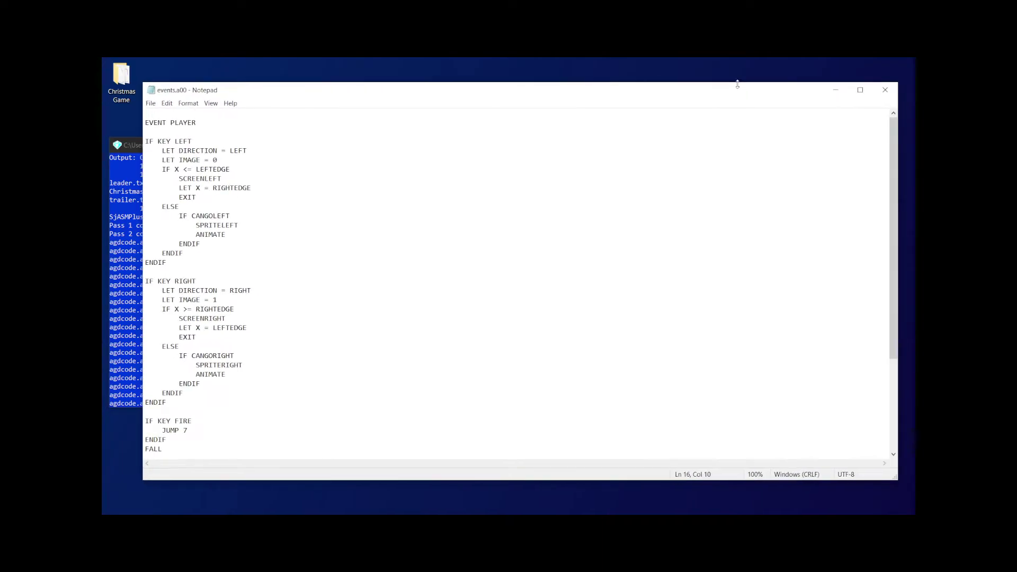
click(884, 90)
- Open the Sprite type 1 event script to check its contents and close it
click(418, 108)
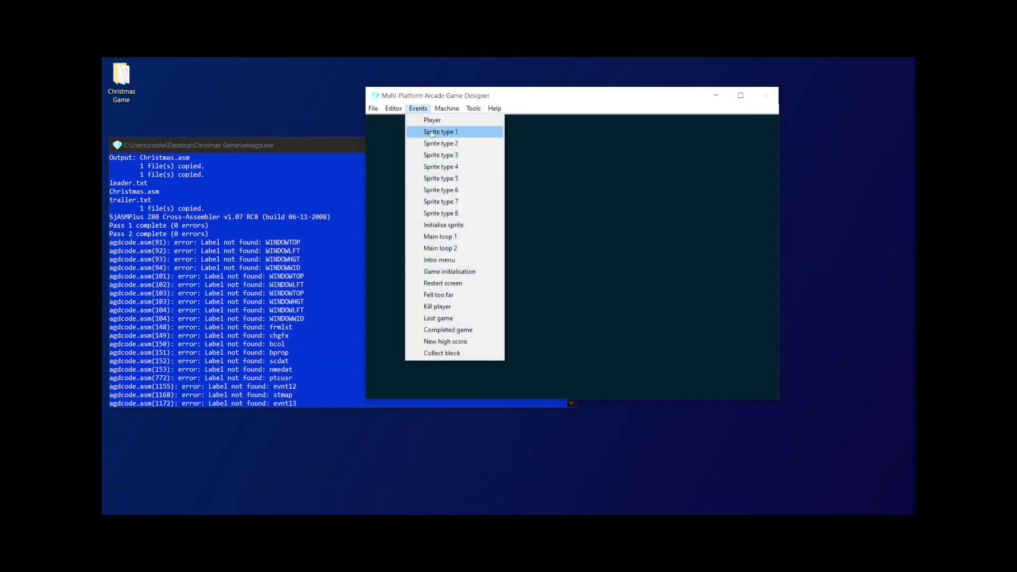
click(431, 132)
click(884, 90)
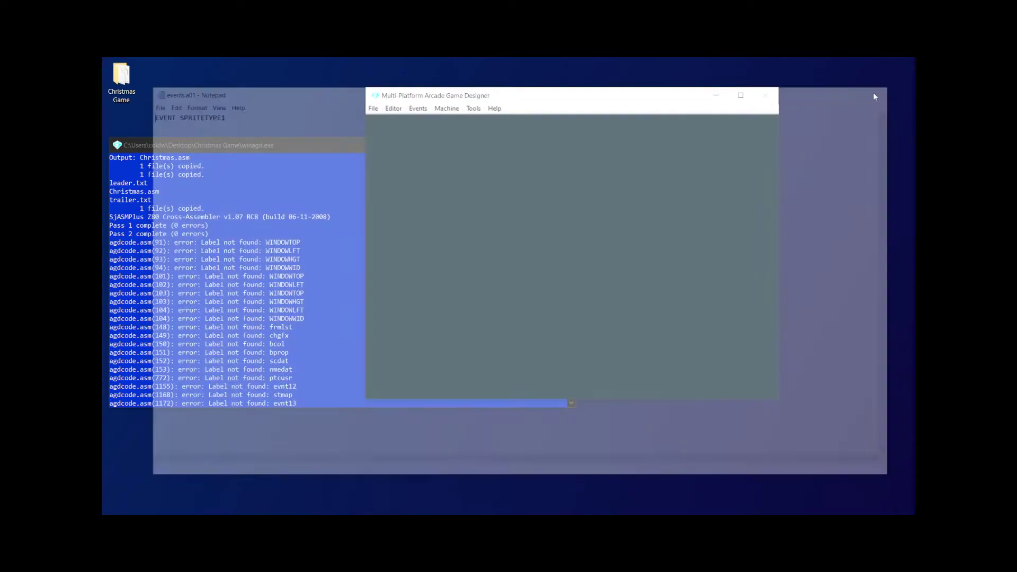
- Open the Intro menu event script, check its control selection code from start to end, and close it
click(419, 108)
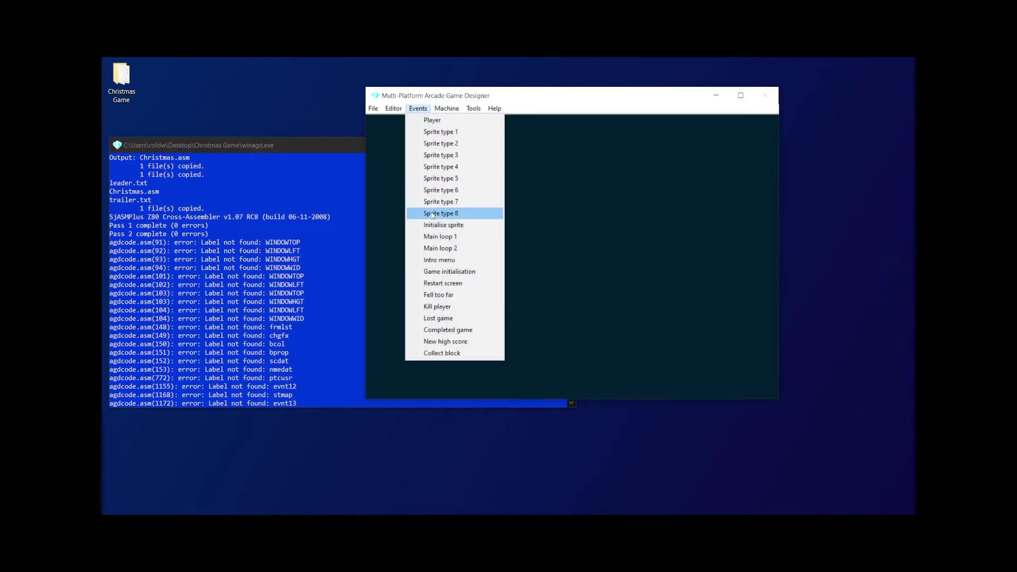
click(439, 260)
scroll(269, 186, down, 4)
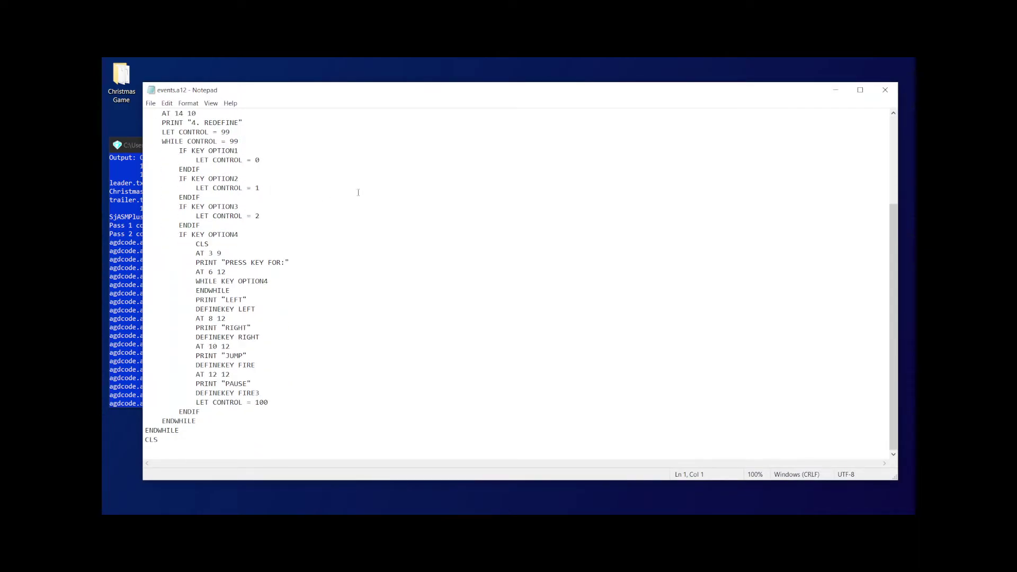
scroll(375, 188, up, 5)
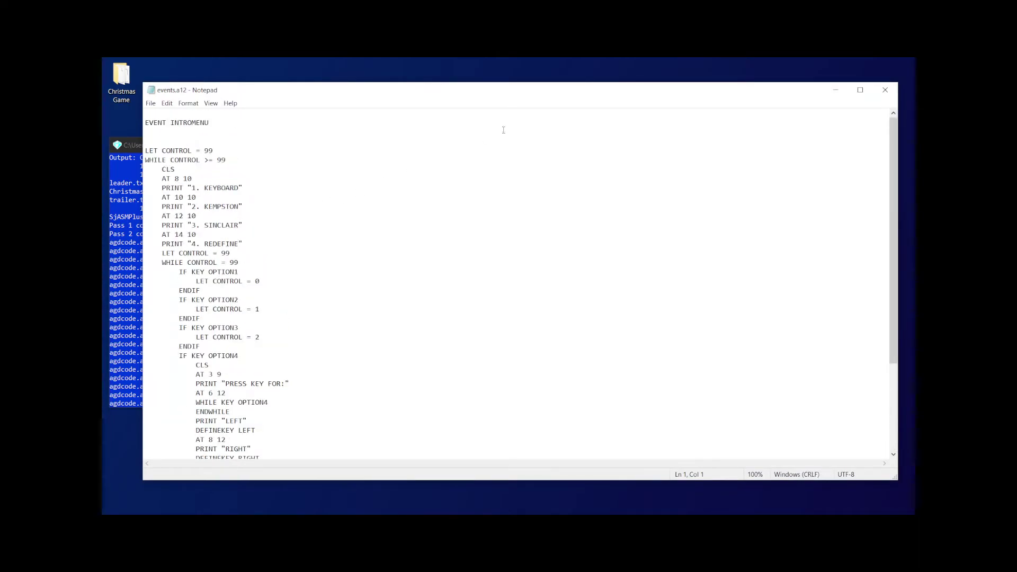
click(884, 90)
- Open the Main loop 1 event script, review its countdown timer and pause code, and close it
click(418, 108)
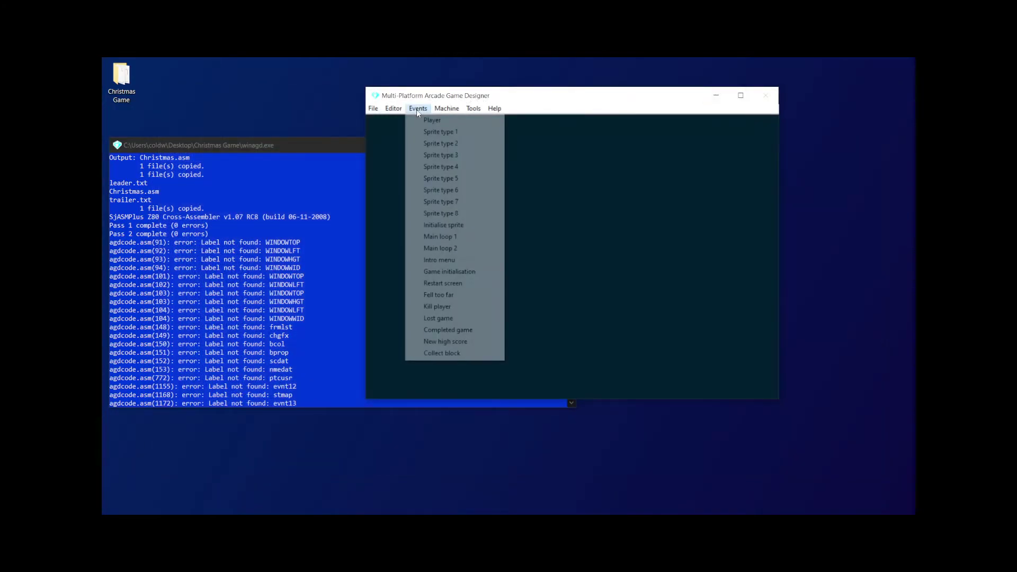
click(432, 236)
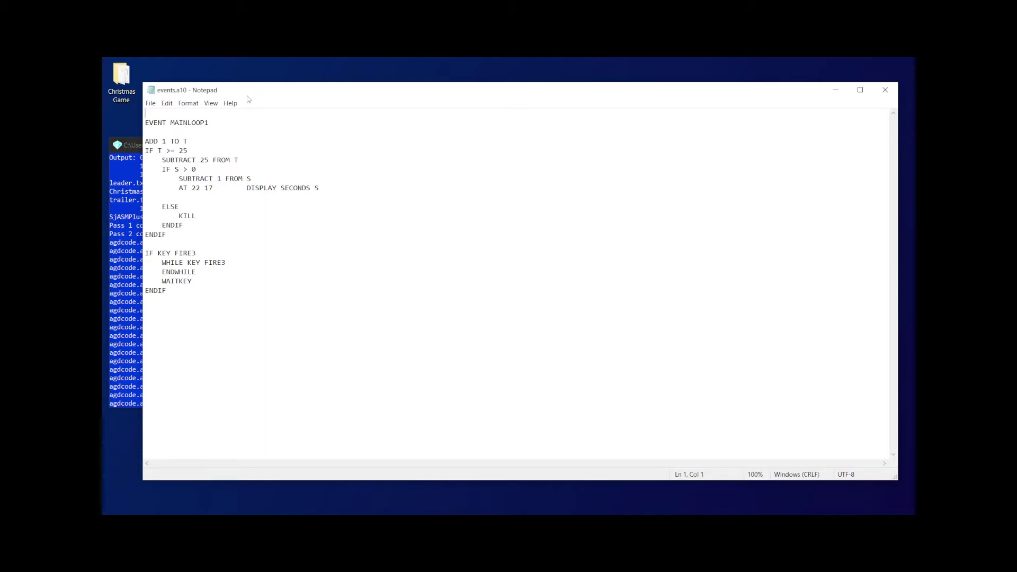
mouse_move(247, 100)
mouse_down()
mouse_move(427, 126)
mouse_move(236, 96)
mouse_up()
click(874, 86)
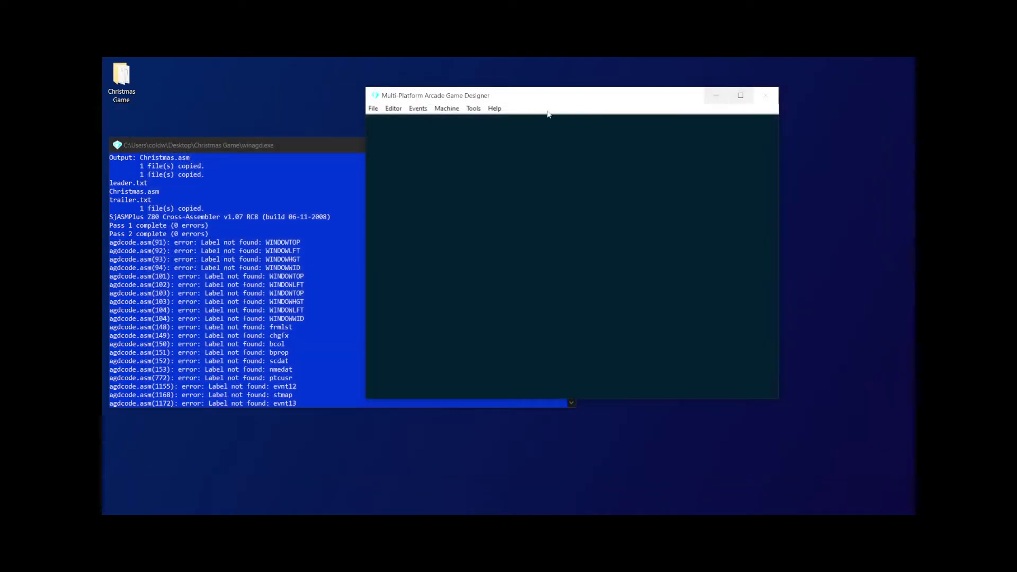
- Open the Game initialisation event script, compare its lives and score code with the full console error list, and close it
click(416, 108)
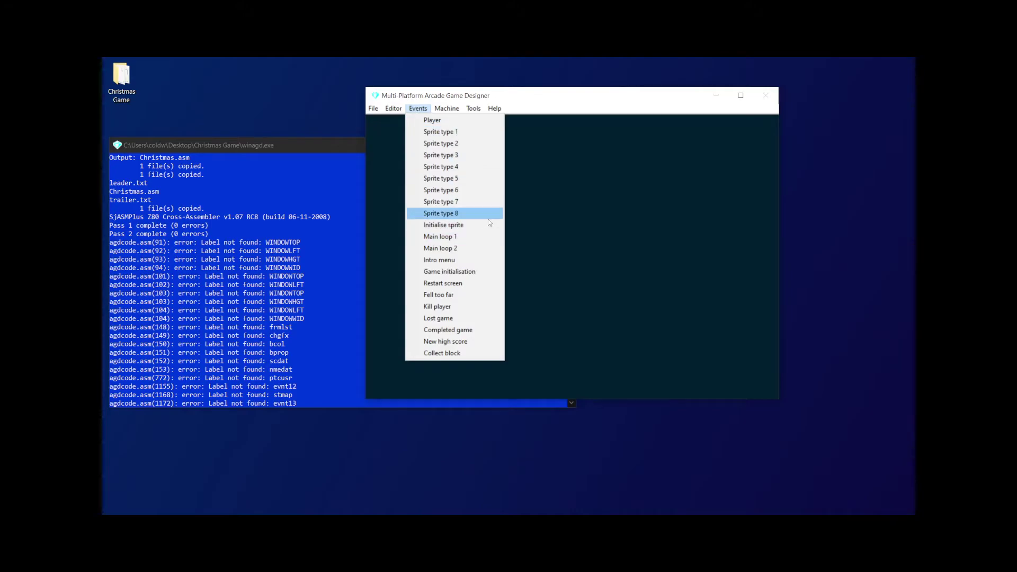
click(458, 272)
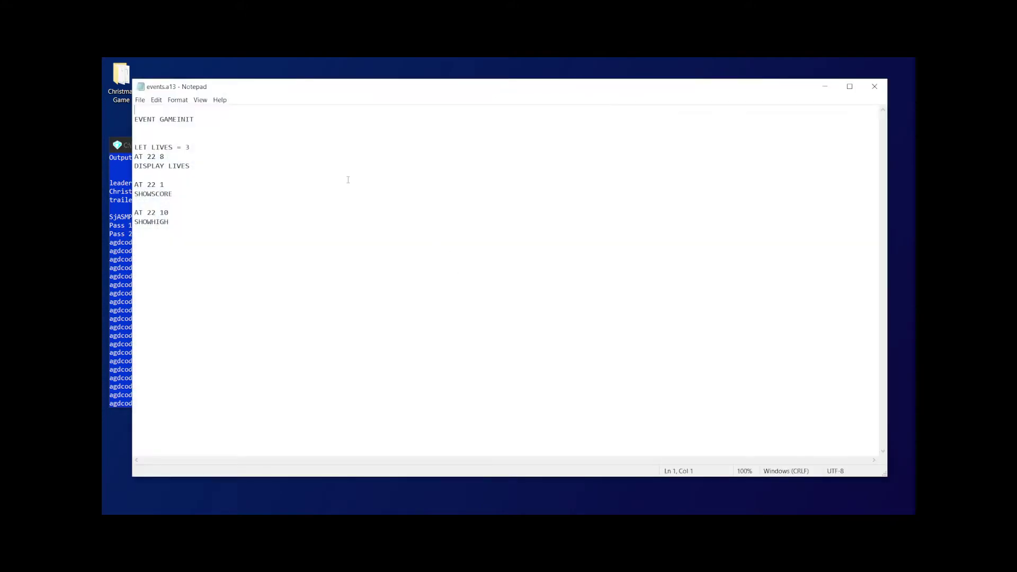
drag(189, 91, 432, 94)
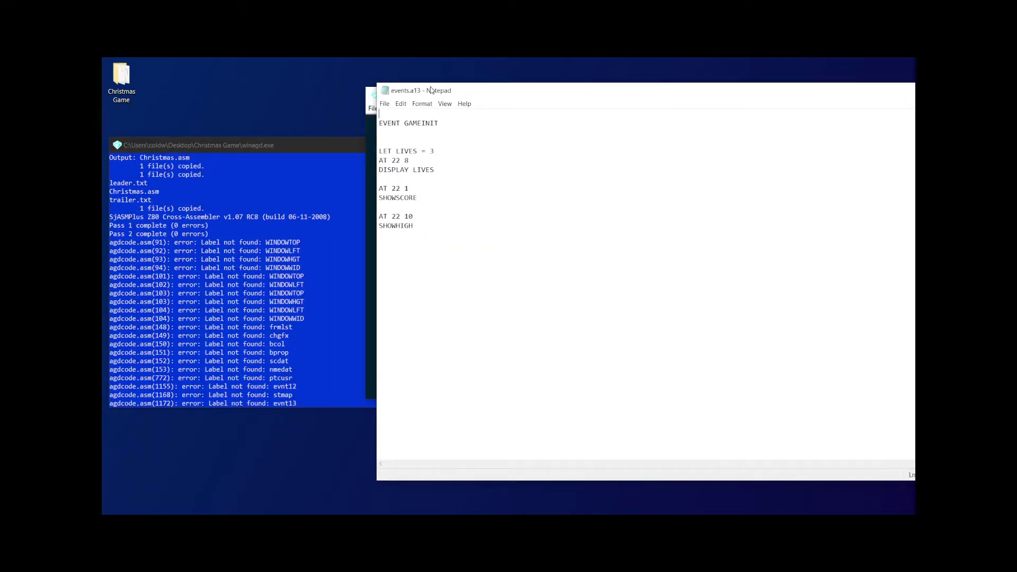
scroll(311, 213, down, 8)
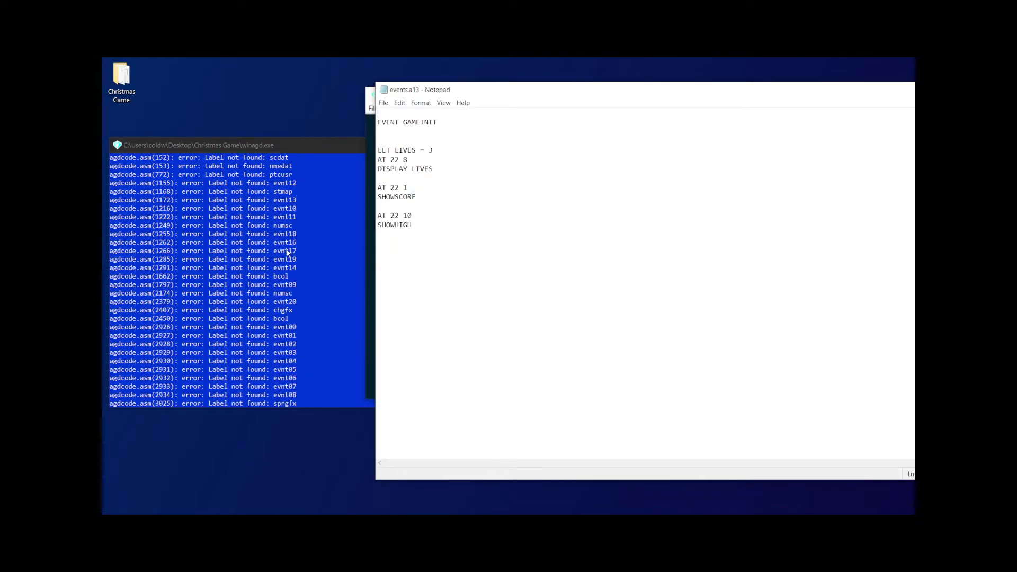
scroll(287, 281, up, 5)
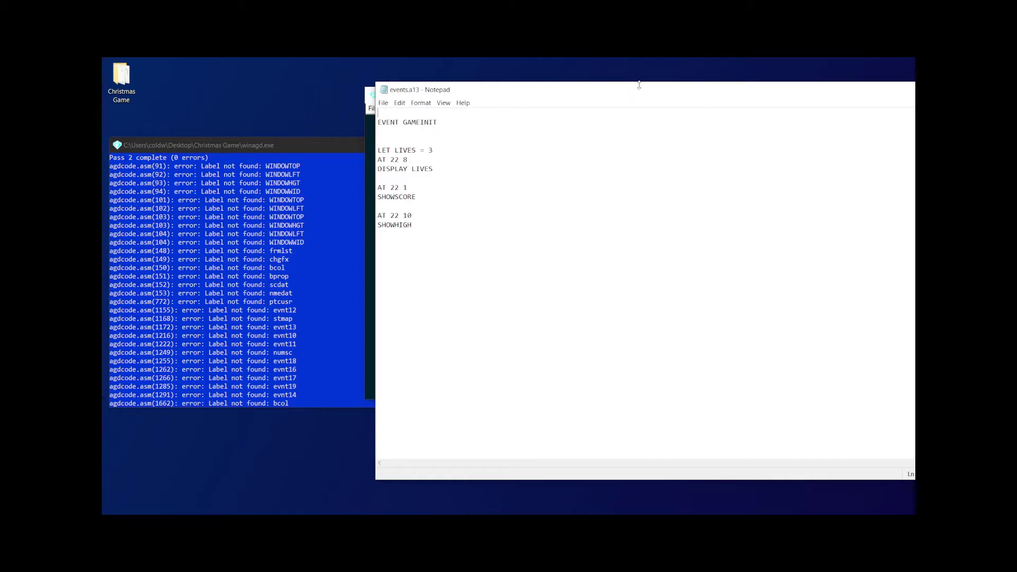
mouse_move(639, 85)
mouse_down()
mouse_move(465, 92)
mouse_move(655, 74)
mouse_up()
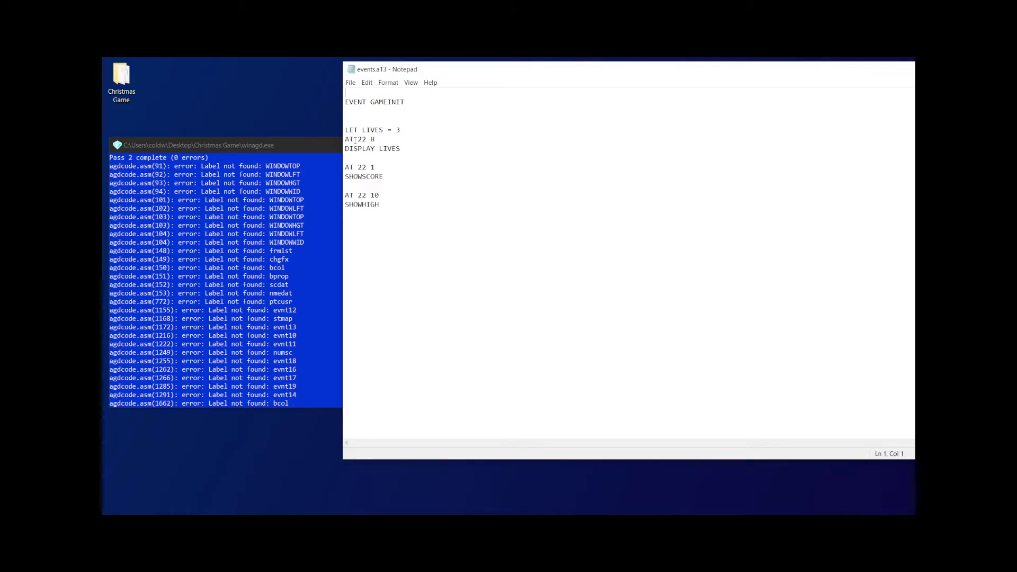
scroll(275, 331, down, 5)
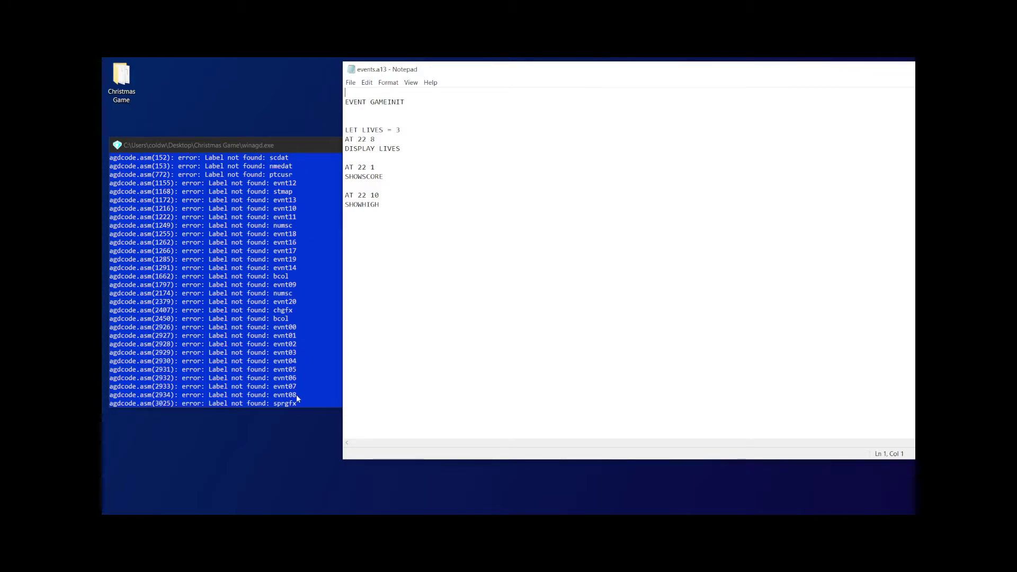
scroll(296, 396, down, 3)
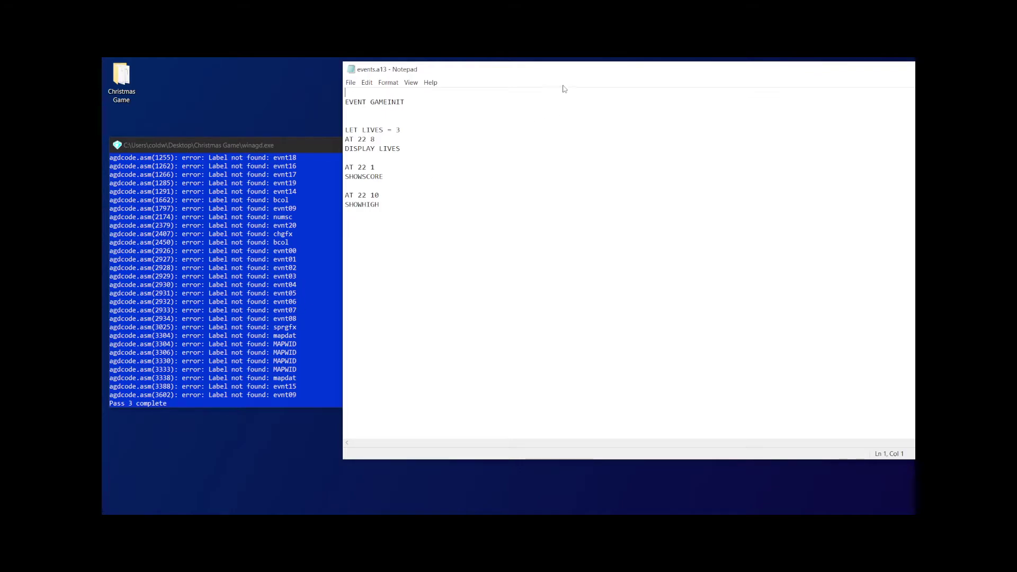
drag(561, 72, 410, 96)
drag(868, 105, 824, 104)
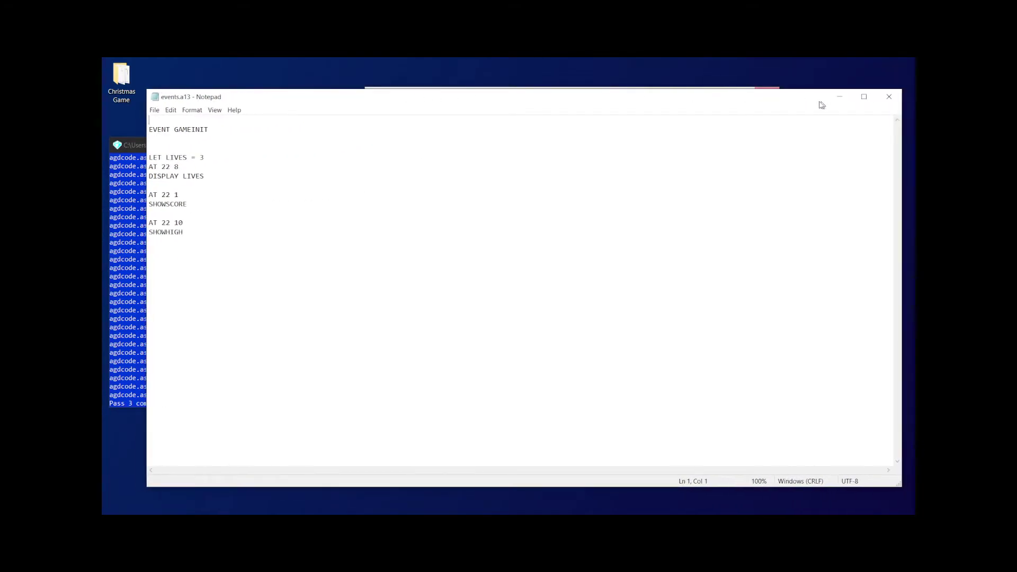
click(884, 97)
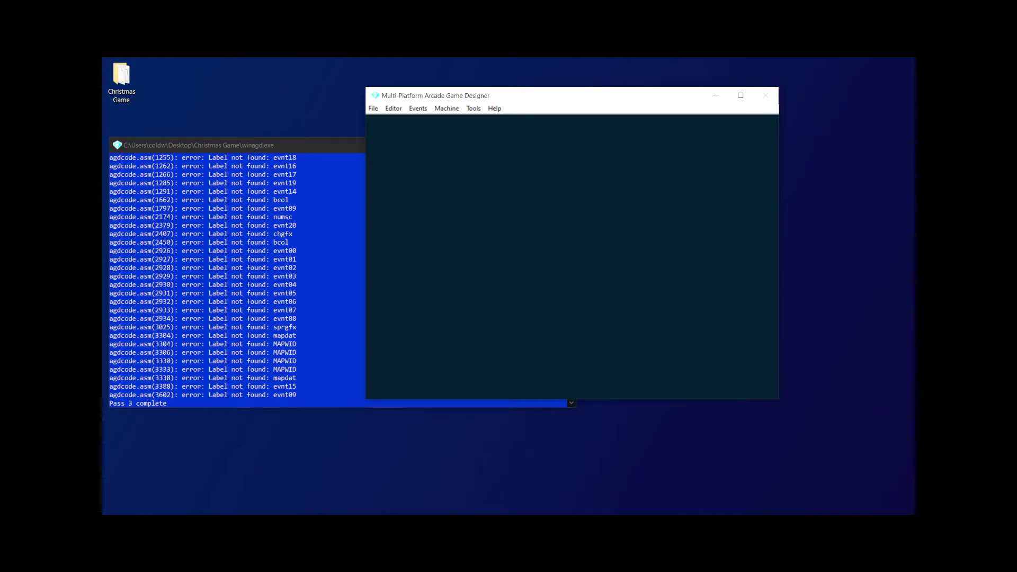
- Open the Main loop 2 and Initialise sprite event scripts one after the other, check their contents, and close each
click(417, 108)
mouse_move(402, 112)
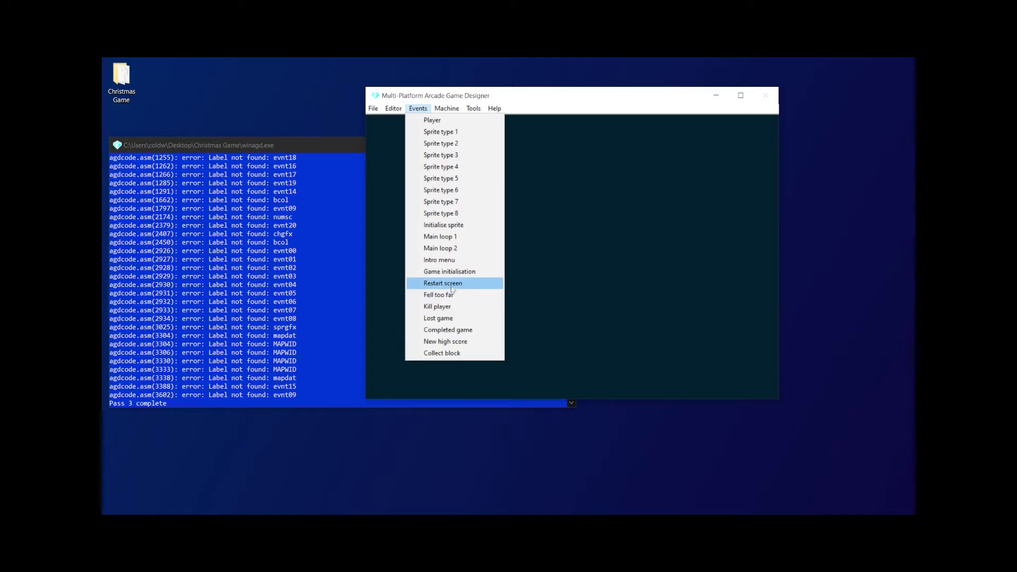
click(445, 248)
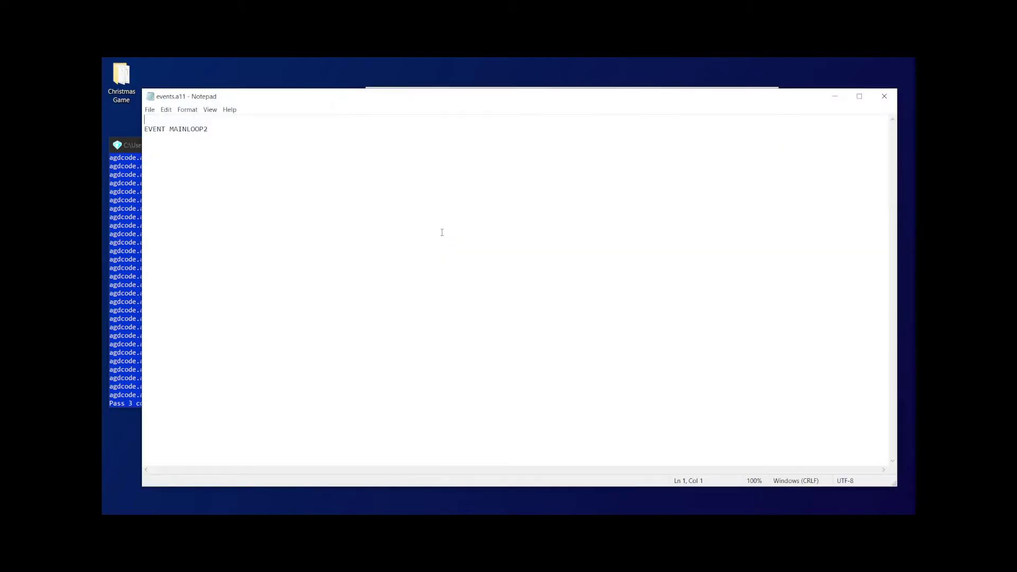
click(883, 96)
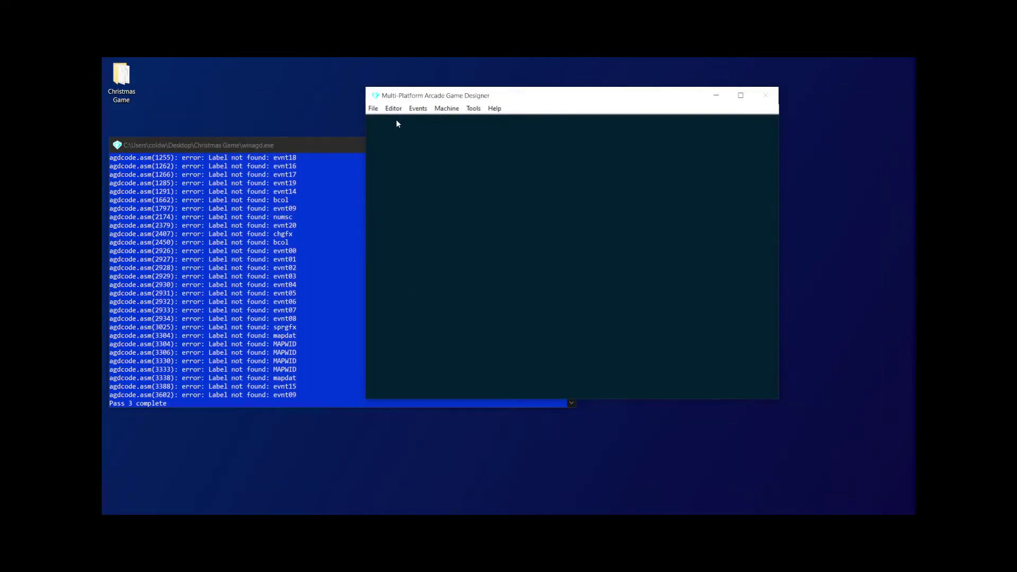
click(417, 108)
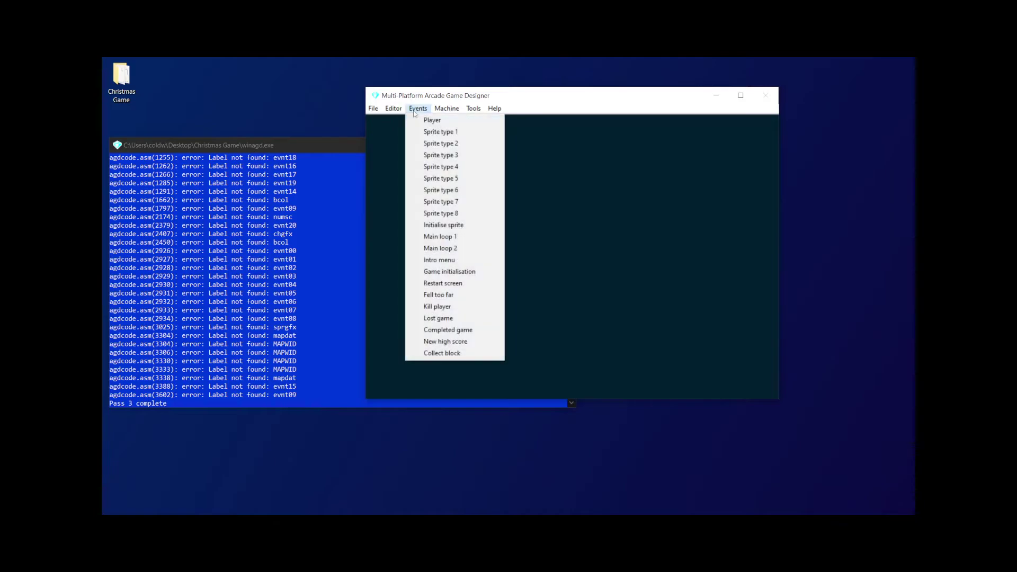
click(439, 225)
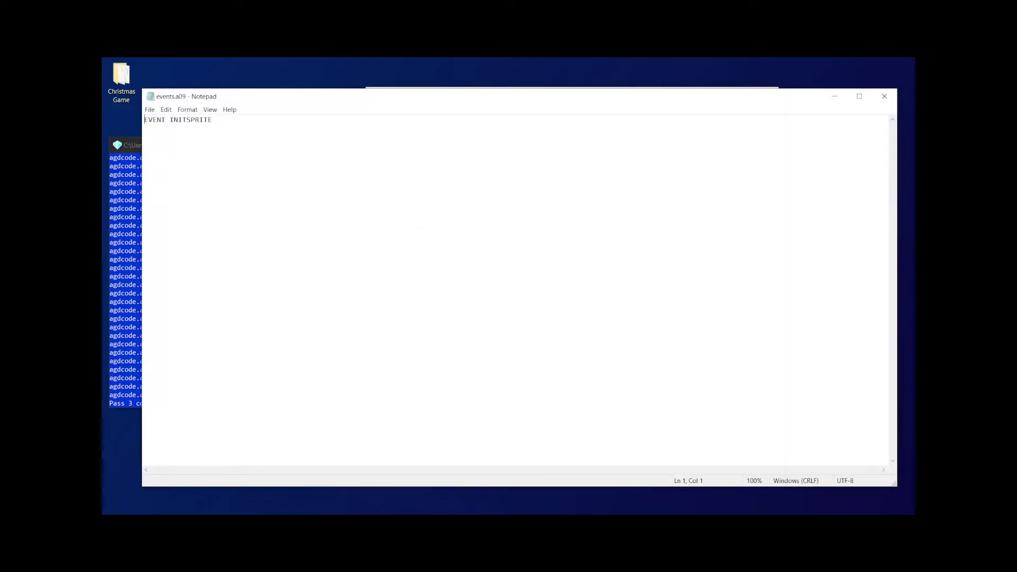
click(884, 96)
- Reopen the Player event script, read its code through to the GETBLOCKS line, and close it
click(423, 112)
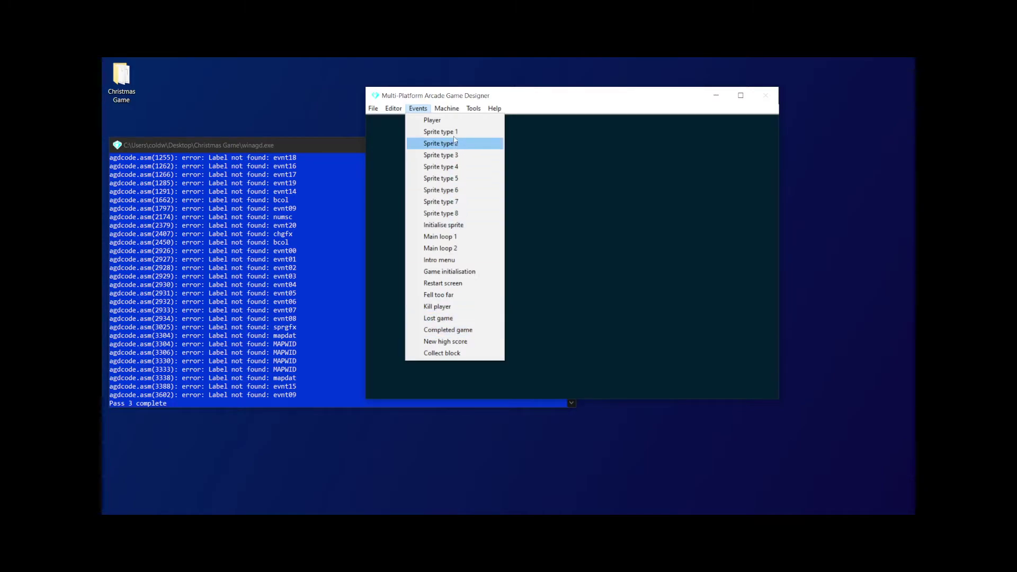
click(434, 119)
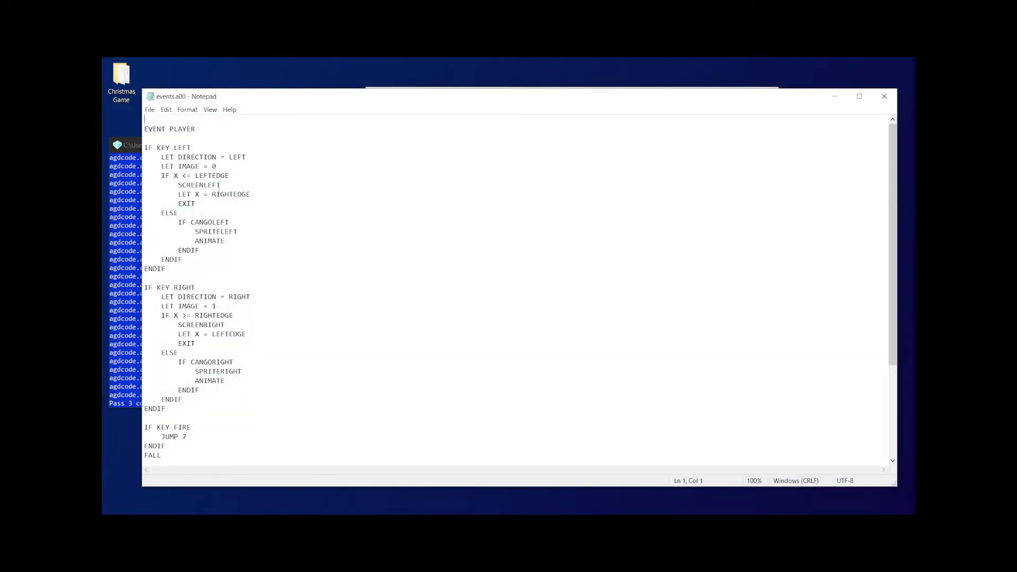
scroll(285, 238, down, 5)
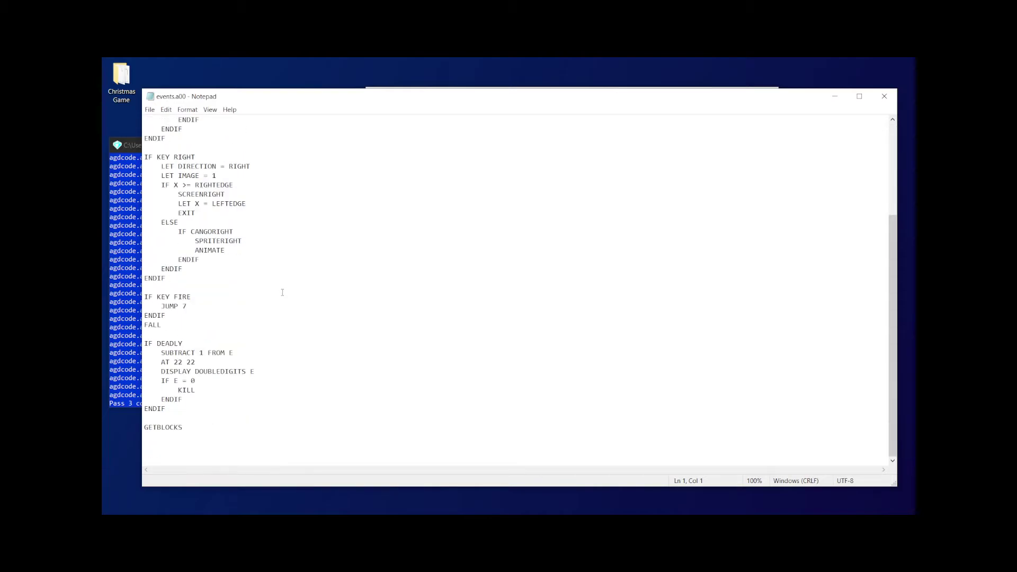
scroll(282, 301, up, 5)
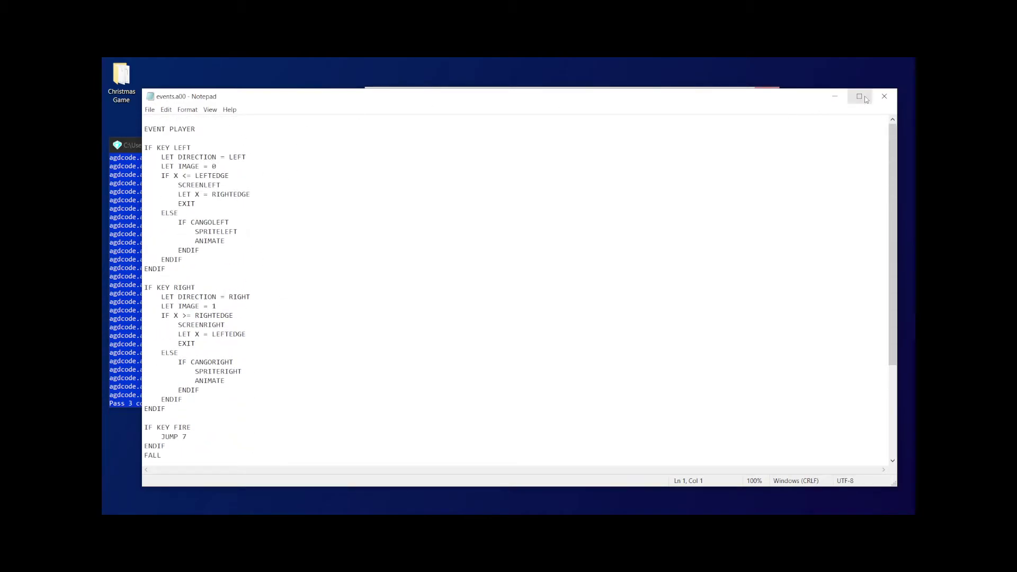
click(884, 96)
- Review the first assembler errors in the console output from WINDOWTOP onward, and return to the game designer window
scroll(304, 226, up, 10)
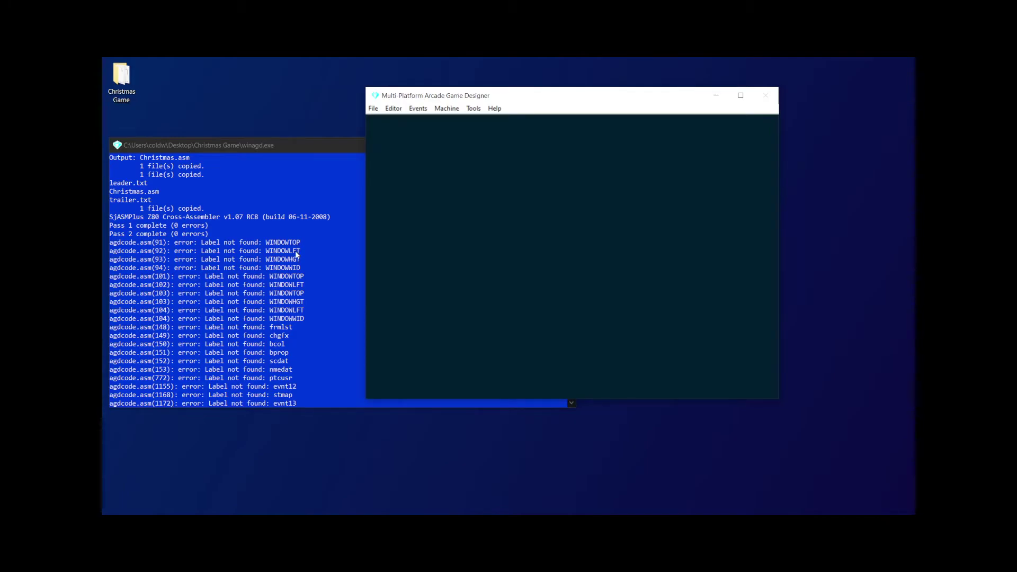
click(292, 242)
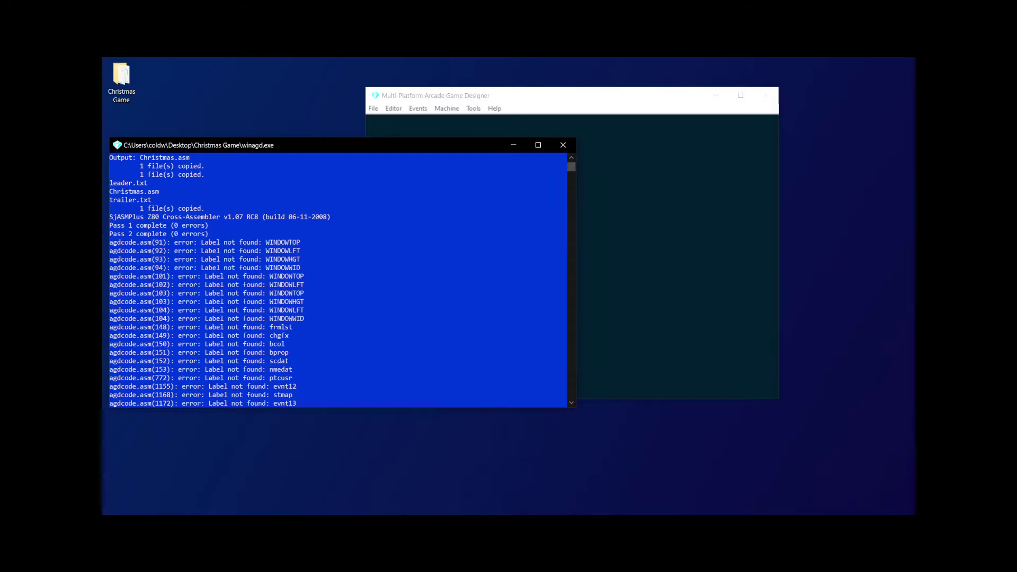
click(292, 242)
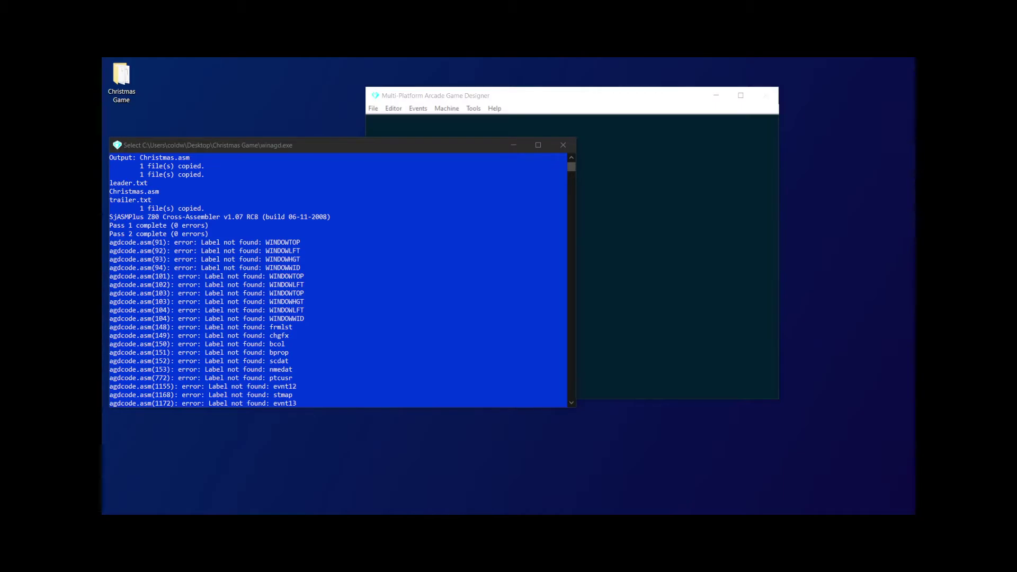
key(alt+Tab)
click(562, 100)
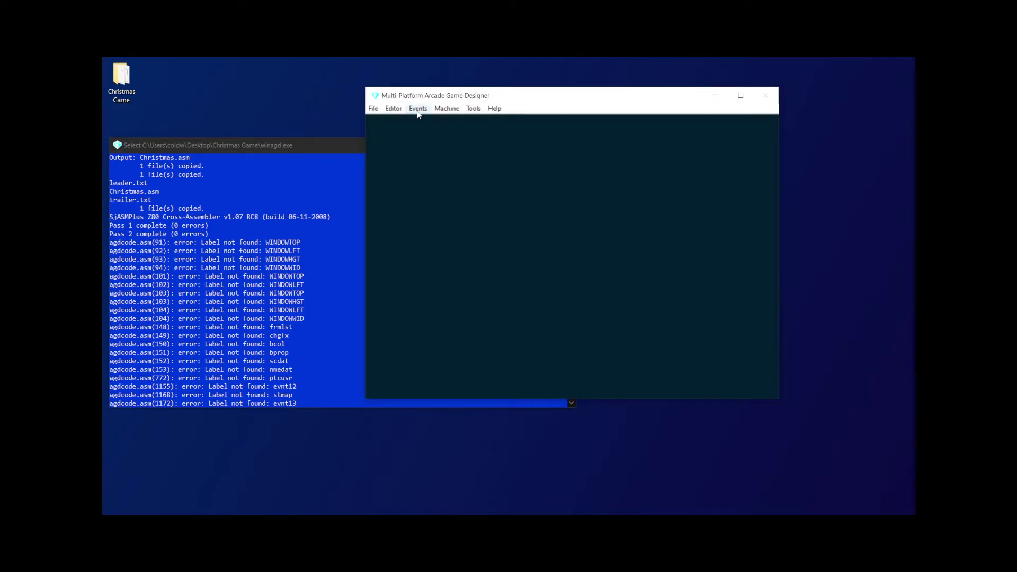
- Open the Script Generator and set the Player Controls script to Empty template
click(445, 108)
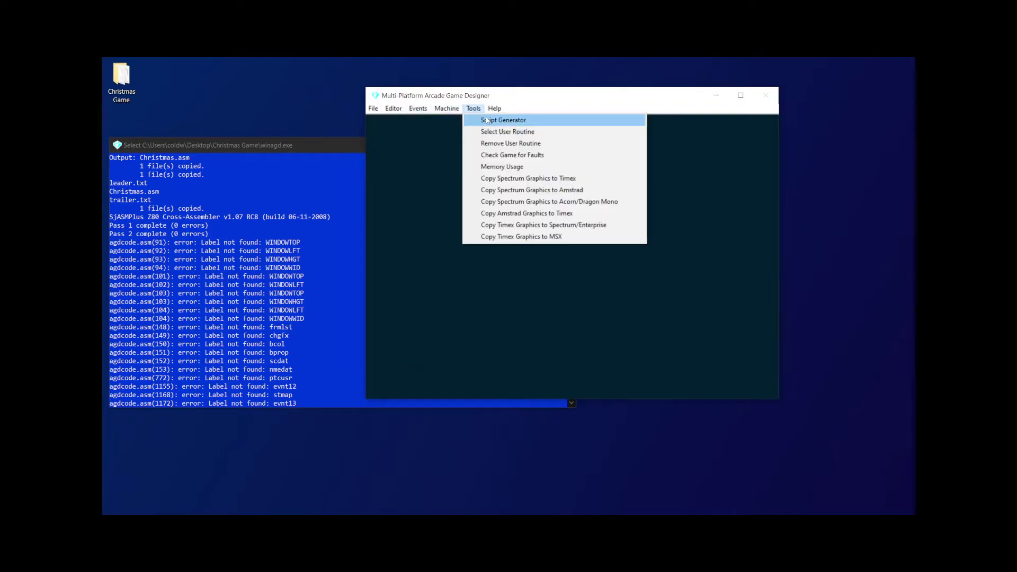
click(483, 120)
click(511, 130)
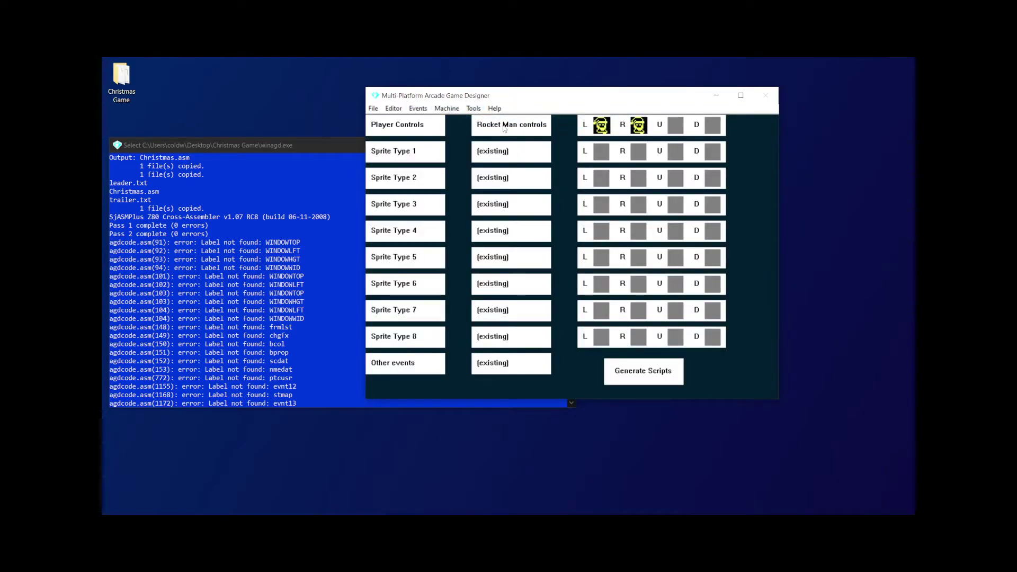
click(503, 128)
click(528, 131)
click(527, 131)
click(527, 131)
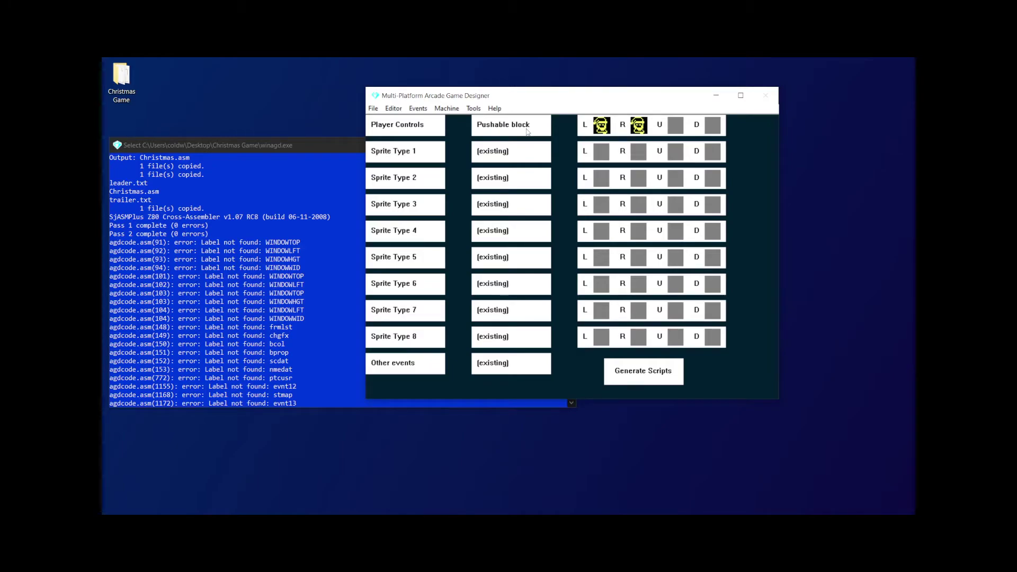
click(527, 131)
click(527, 130)
click(527, 131)
click(527, 130)
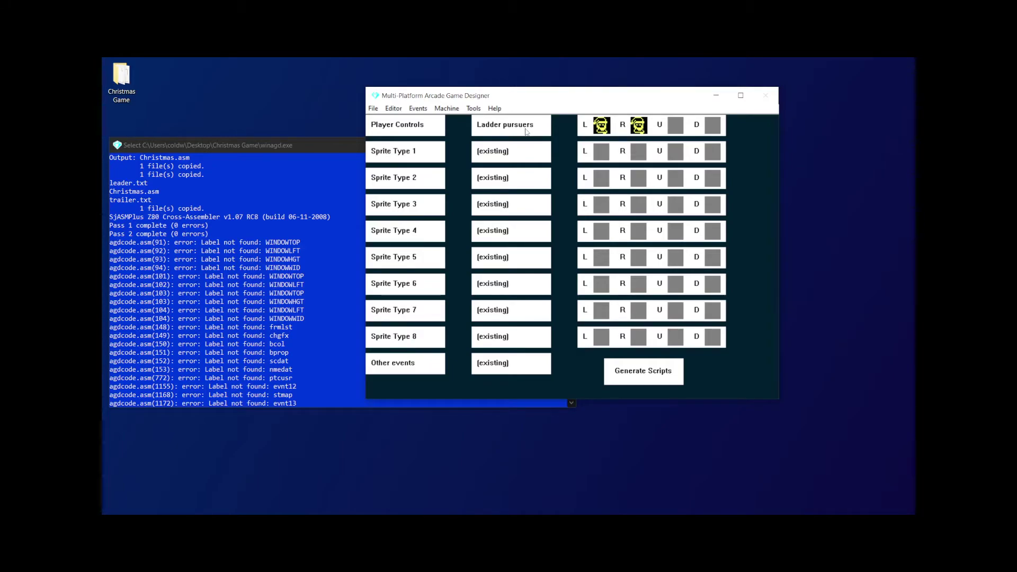
click(526, 131)
click(526, 131)
click(526, 131)
click(526, 131)
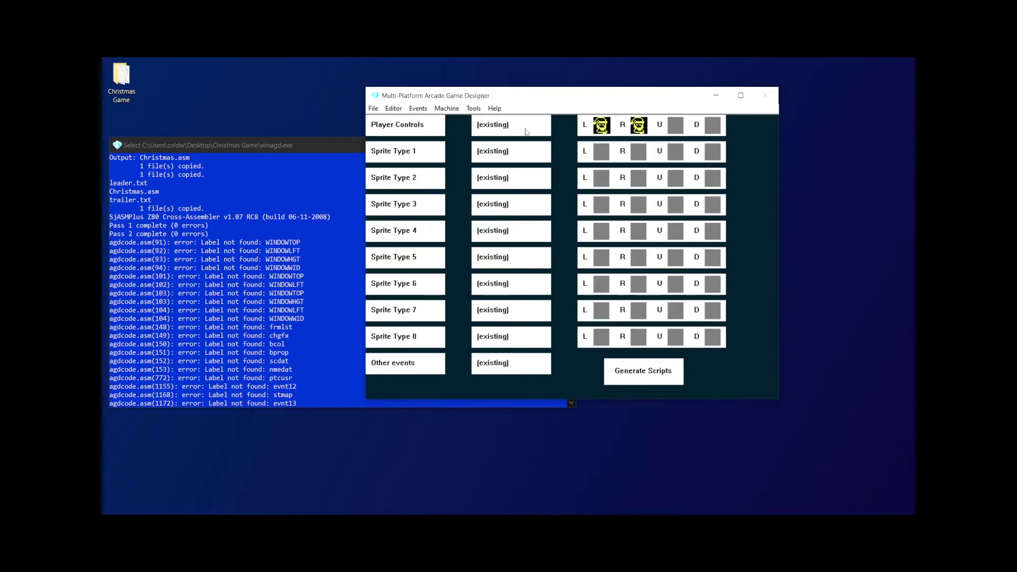
click(527, 130)
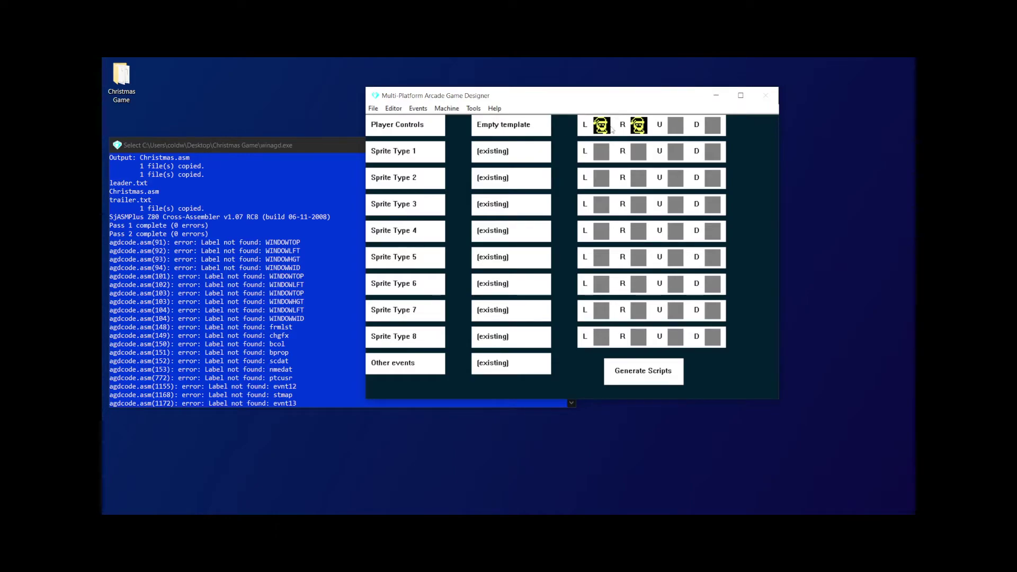
- Set Other events to Auto generate, generate the scripts over the existing ones, and dismiss the completion notice
click(646, 377)
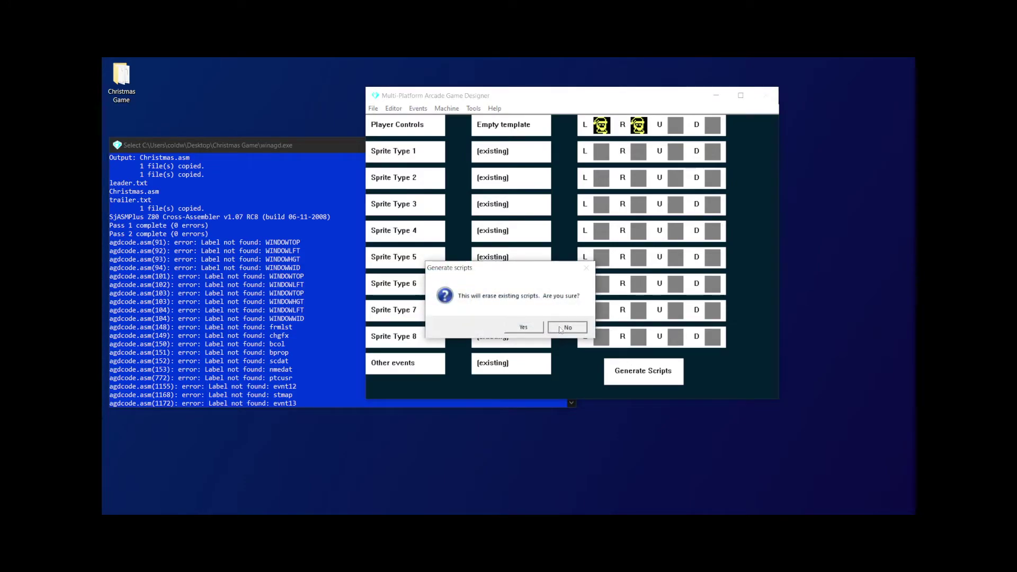
click(534, 325)
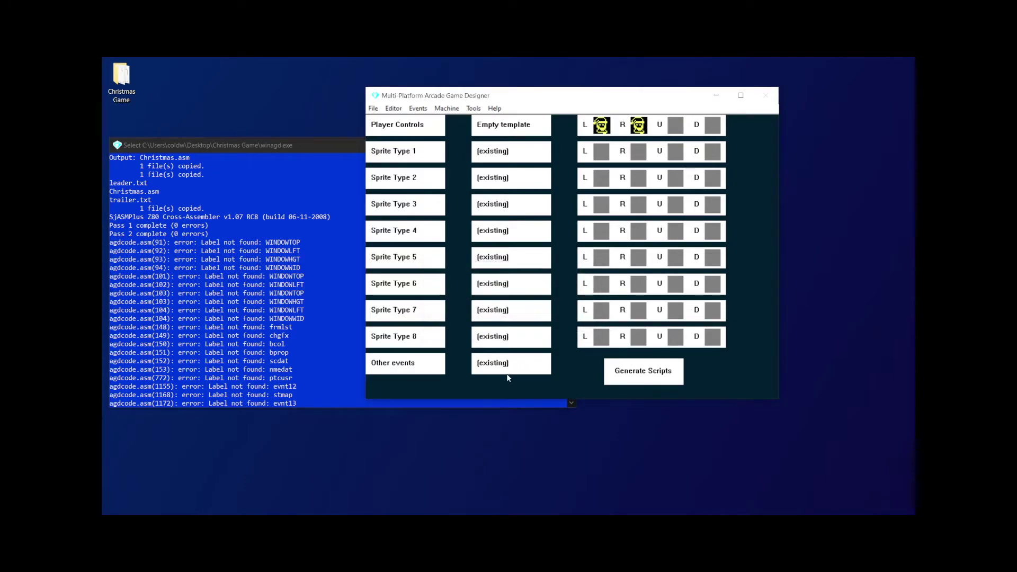
click(639, 366)
key(Return)
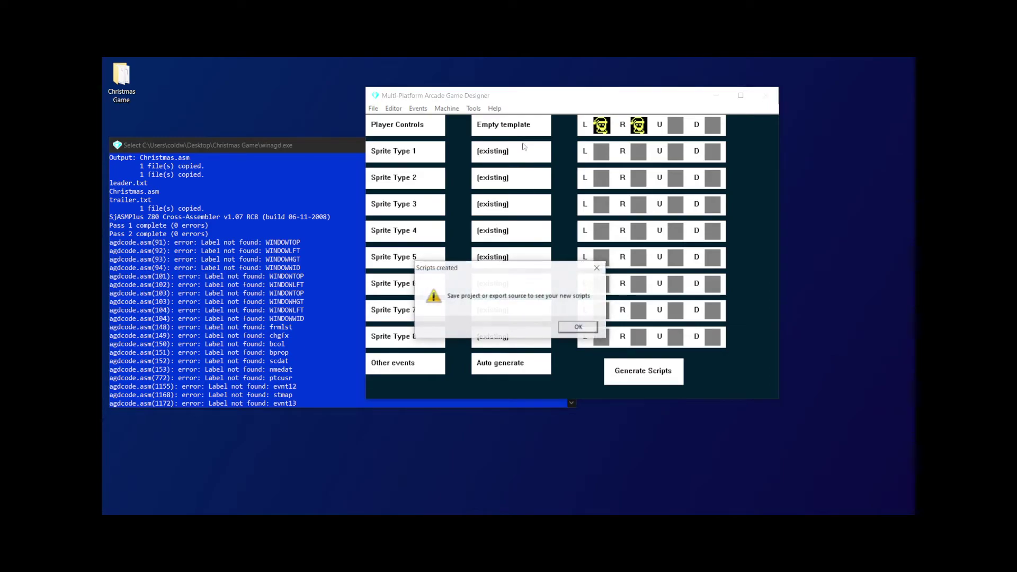
click(572, 329)
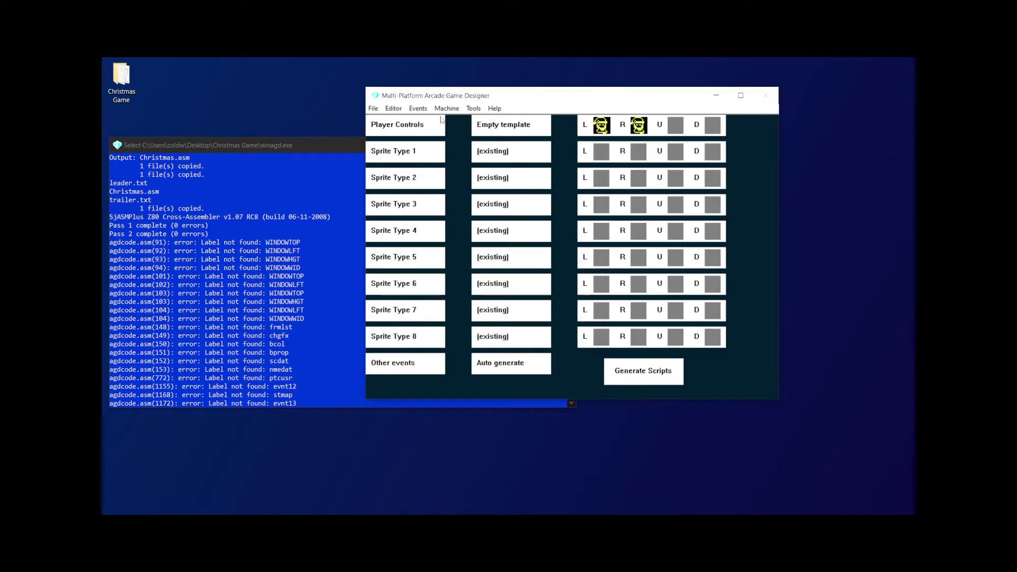
click(427, 107)
click(427, 108)
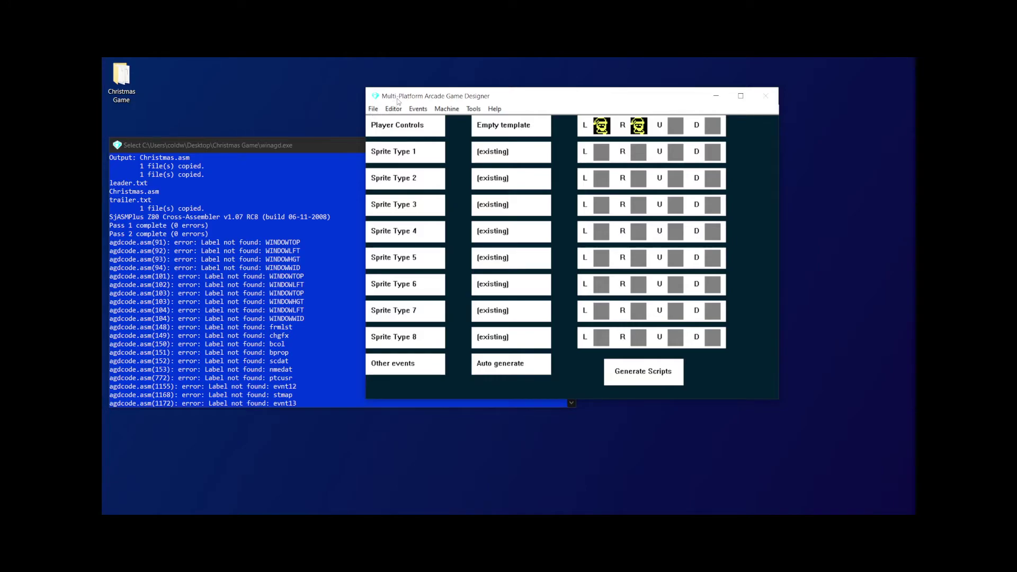
drag(398, 101, 419, 131)
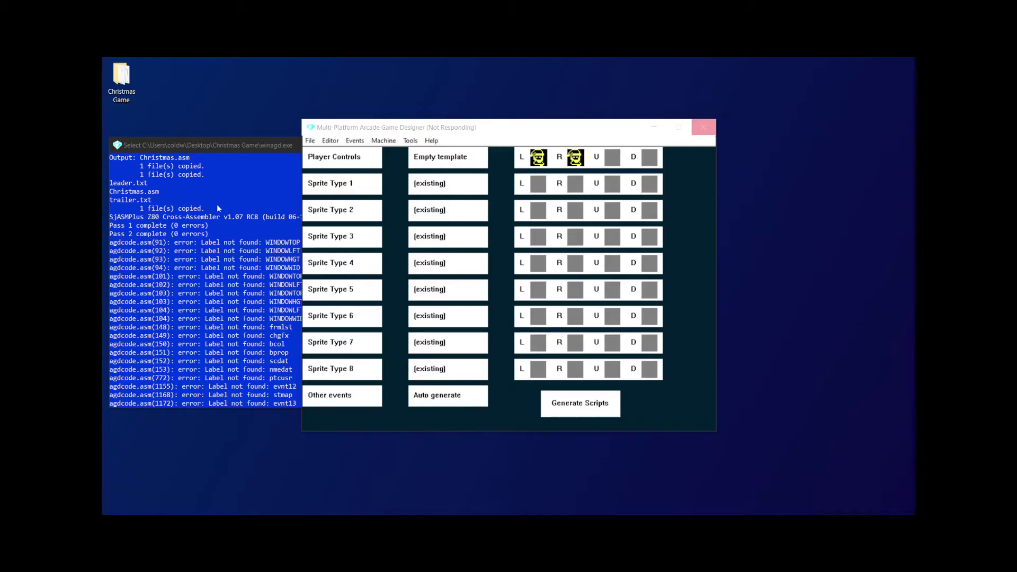
- Force-close the unresponsive winagd.exe, cancel the problem report to Microsoft, and close its leftover console window
click(684, 225)
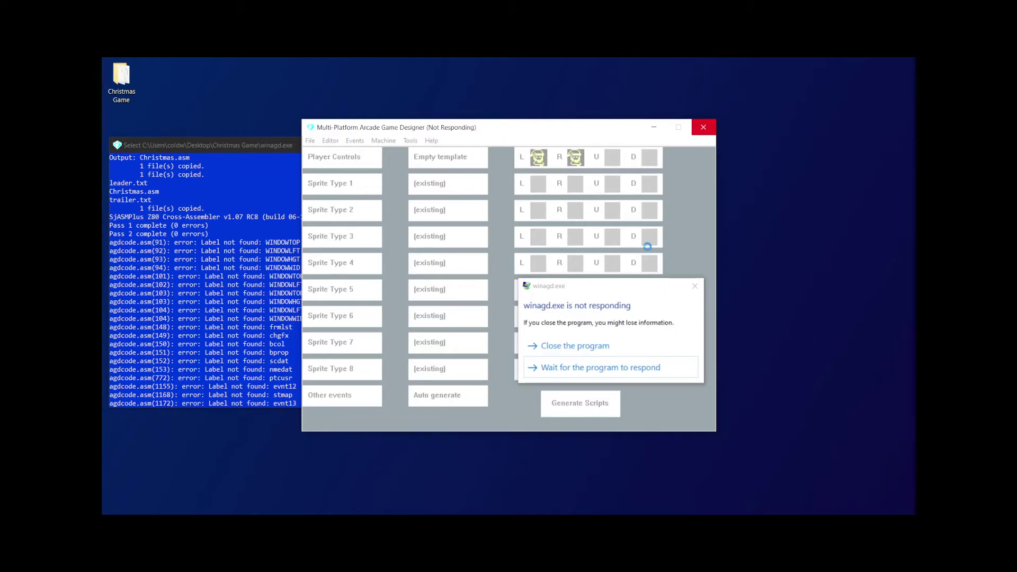
click(575, 346)
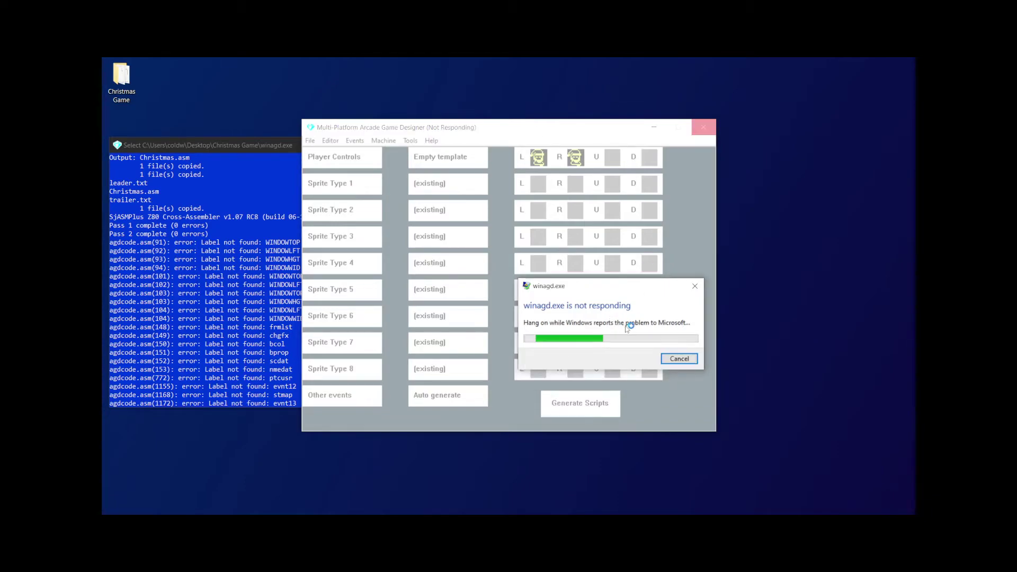
click(685, 360)
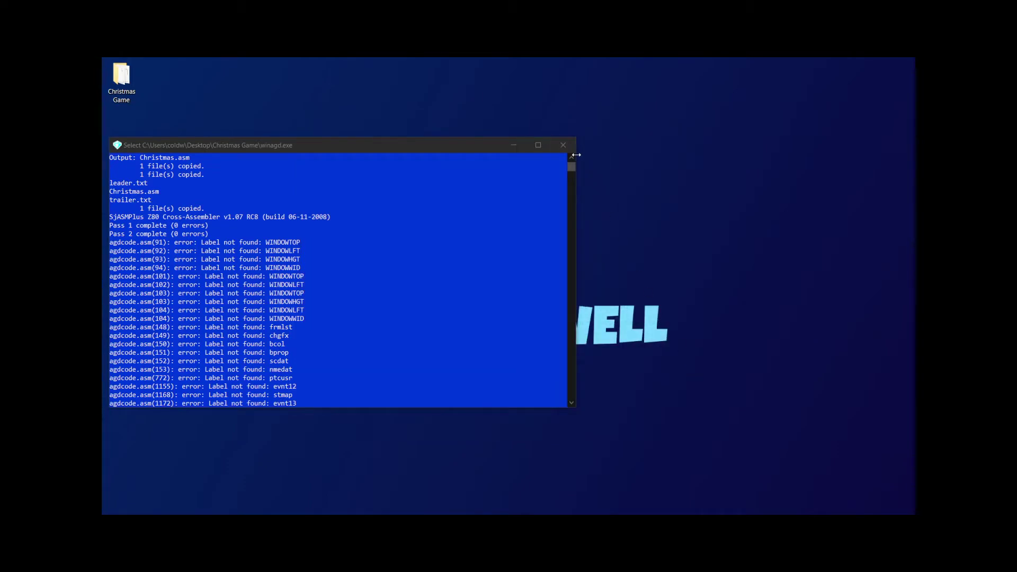
click(563, 145)
- Relaunch winagd from the Christmas Game folder on the desktop and load the ChristmasGame.apj project
double_click(115, 81)
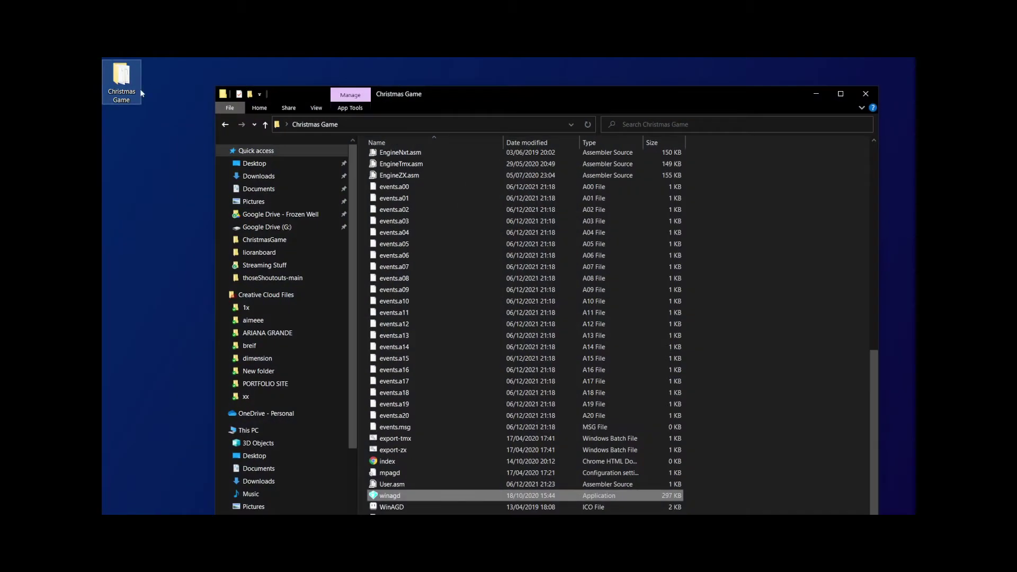
double_click(391, 496)
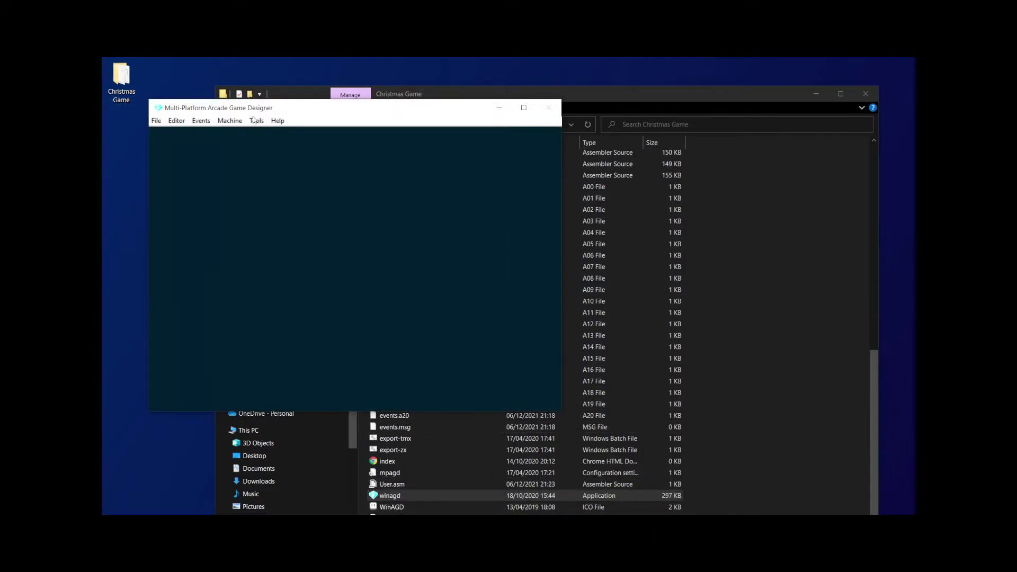
drag(249, 108, 383, 113)
click(311, 126)
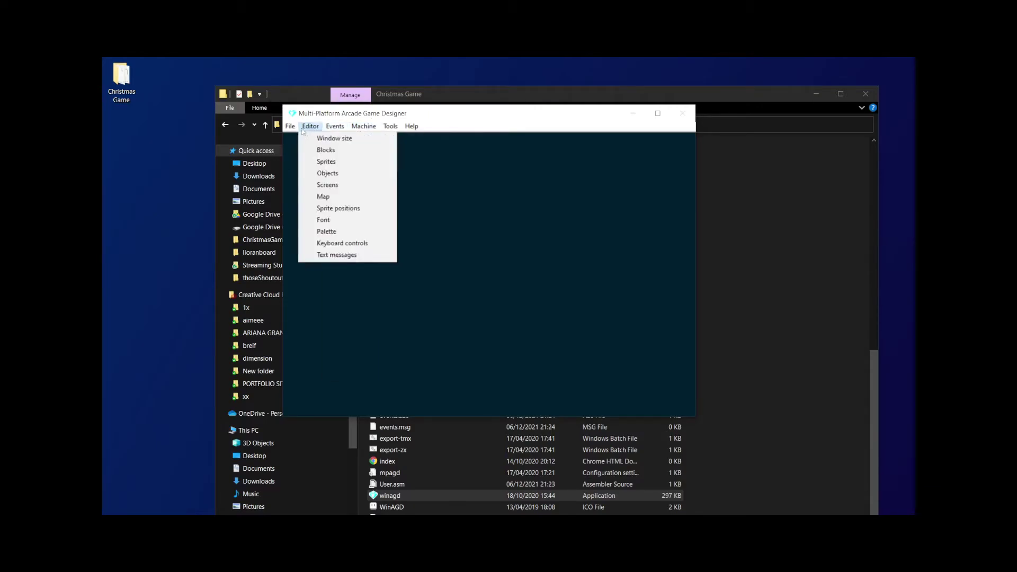
mouse_move(296, 131)
click(317, 150)
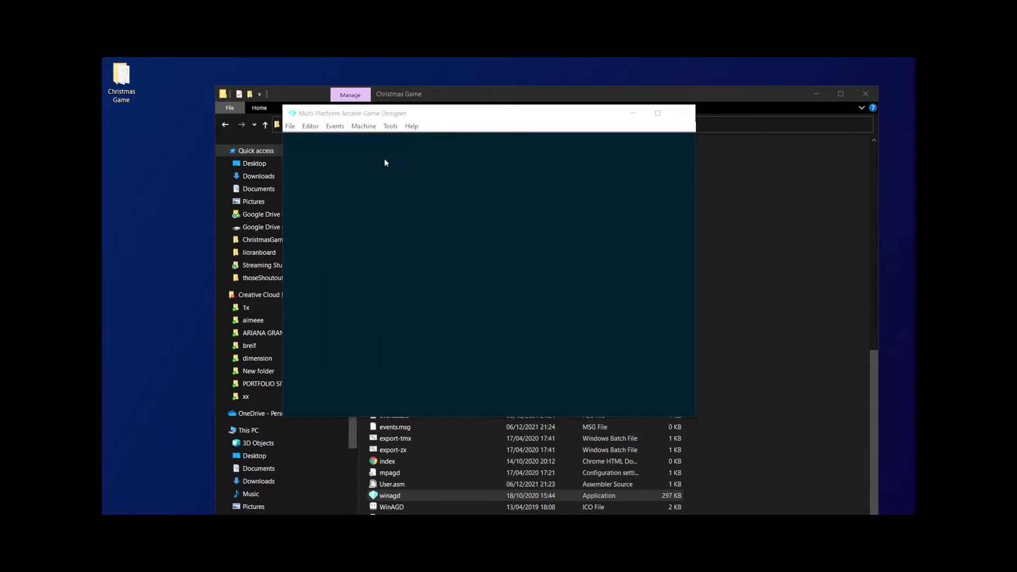
double_click(413, 210)
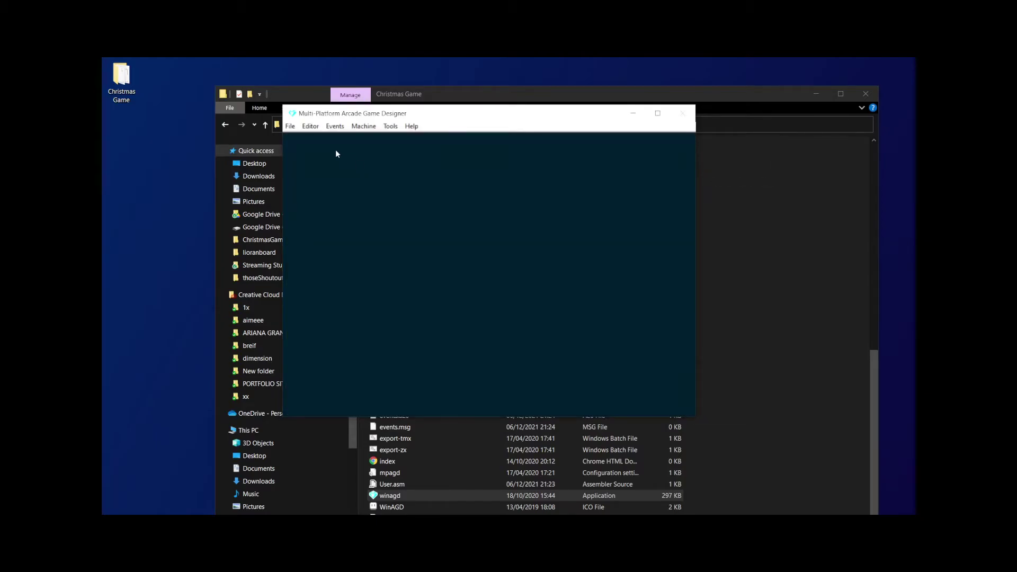
- In the Script Generator, set Other events to Auto generate and generate the scripts over the existing ones
click(332, 130)
mouse_move(363, 131)
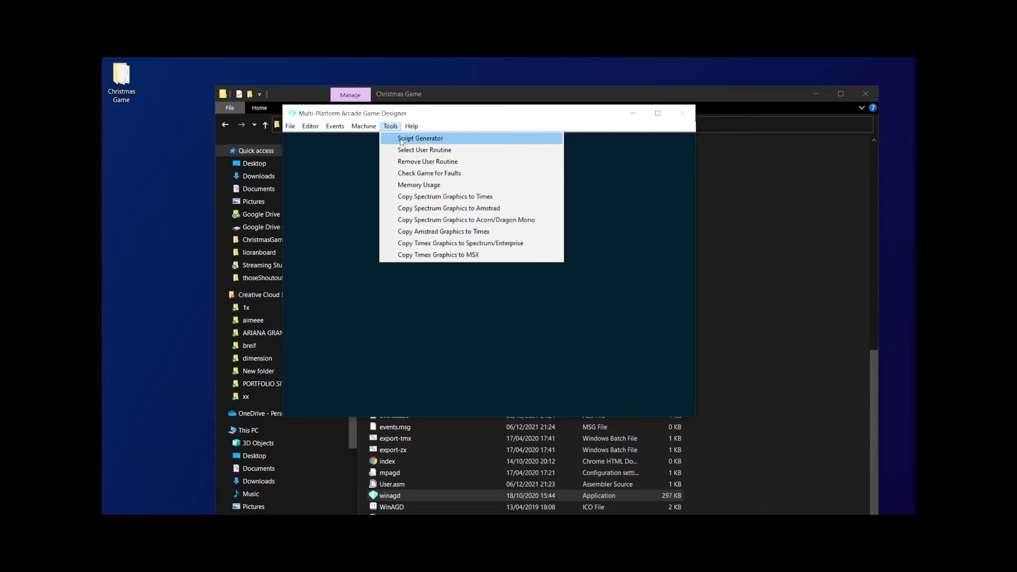
click(418, 138)
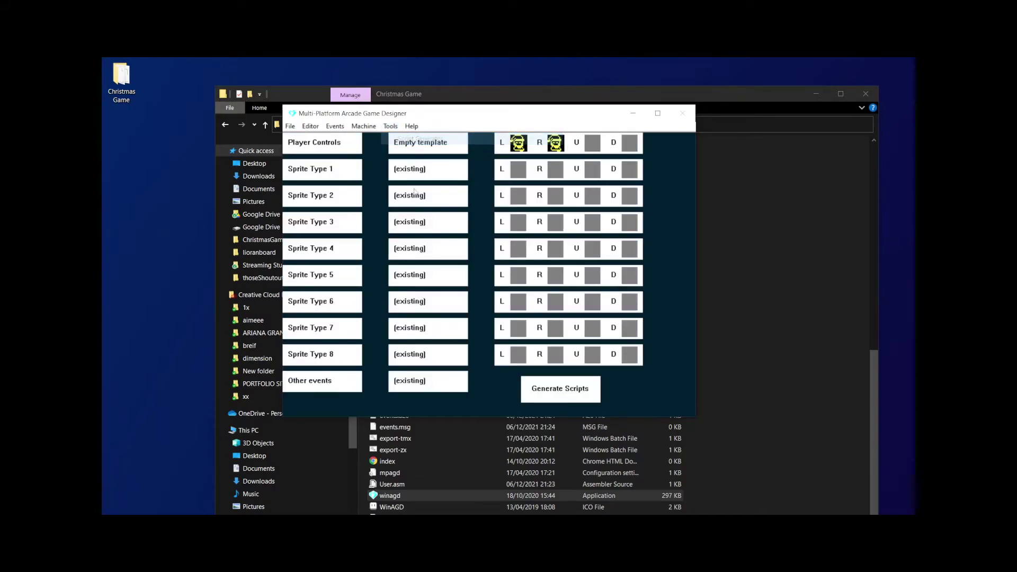
click(400, 383)
click(541, 392)
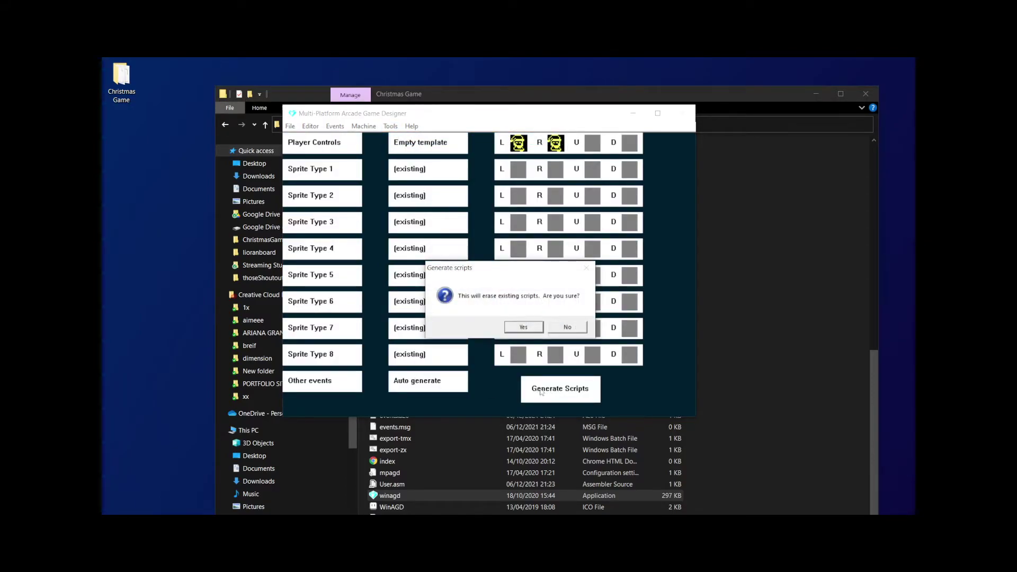
click(517, 328)
click(577, 326)
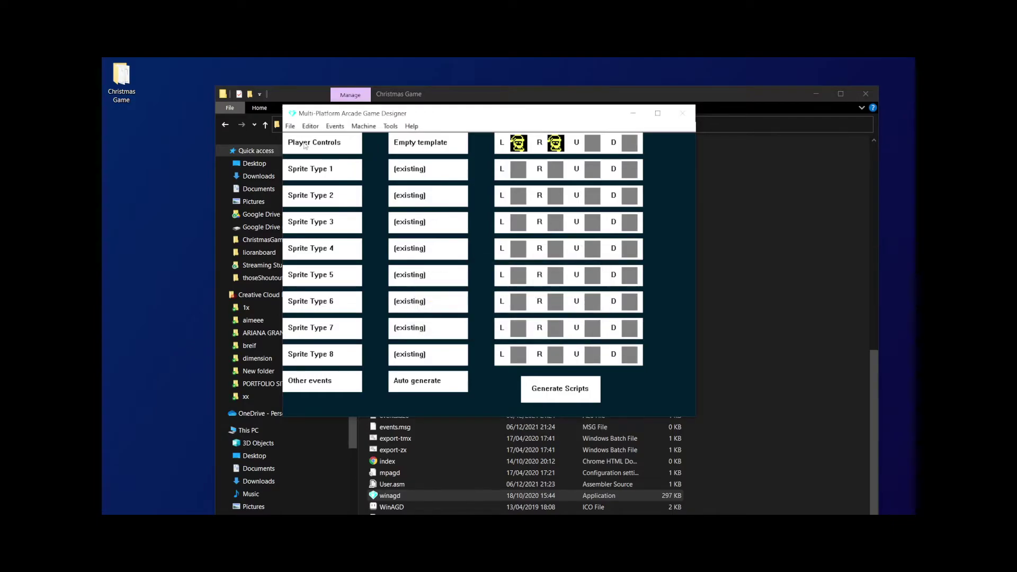
- Save the project over the existing ChristmasGame.apj file in the ChristmasGame folder
click(289, 126)
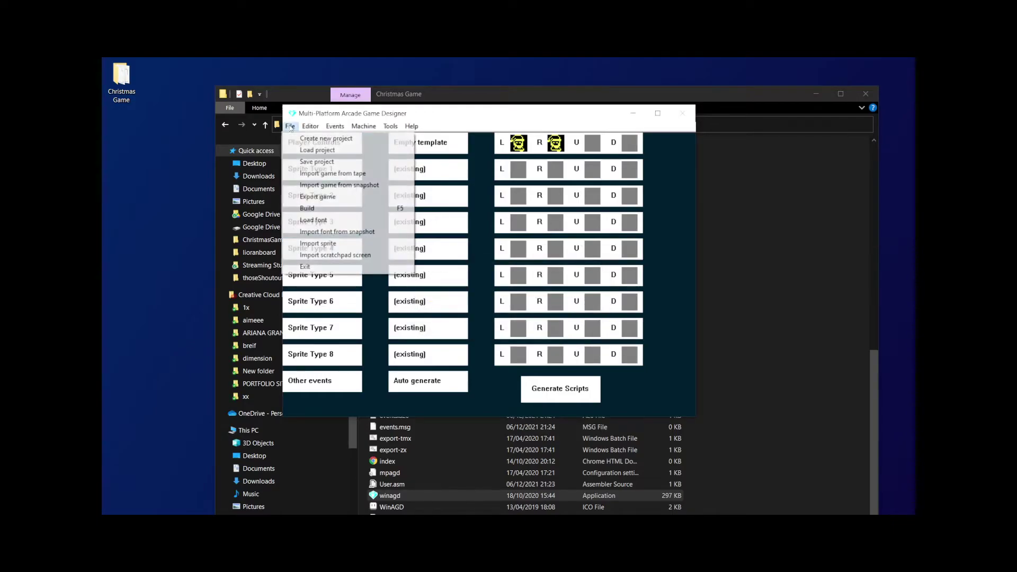
click(303, 162)
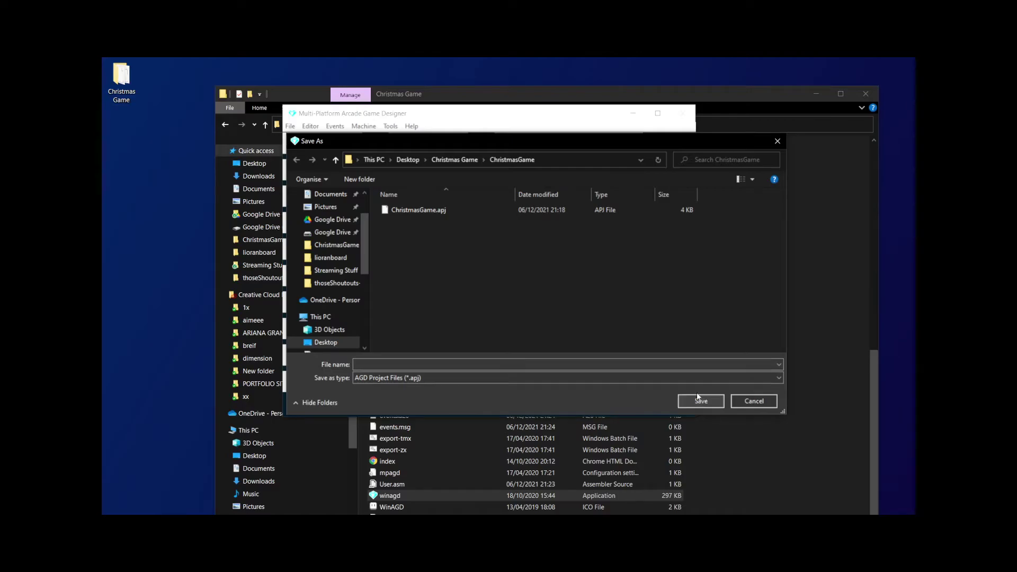
double_click(418, 210)
click(531, 289)
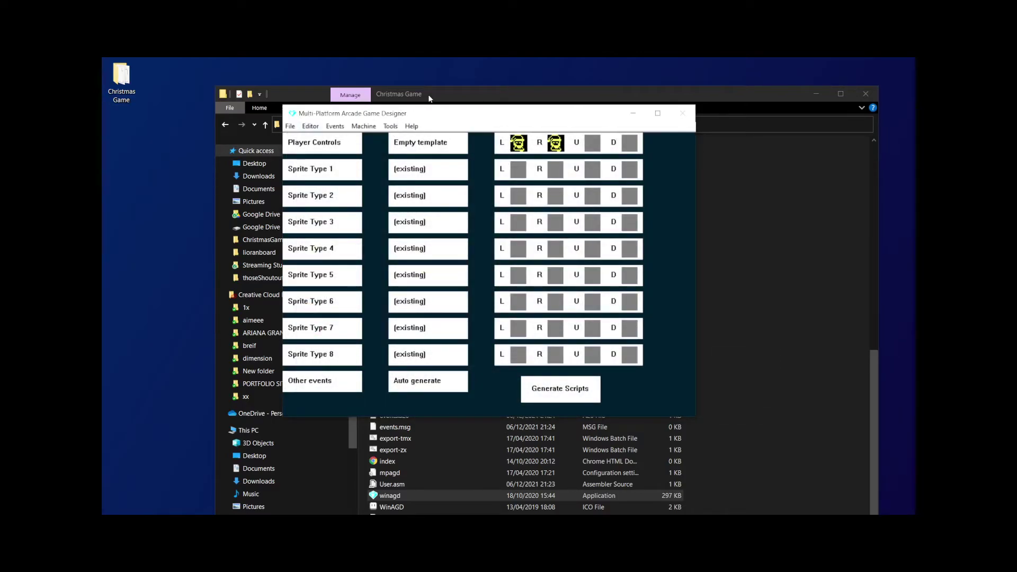
- Build the game, close the Speccy emulator, and read through the assembler errors in the console output
key(F5)
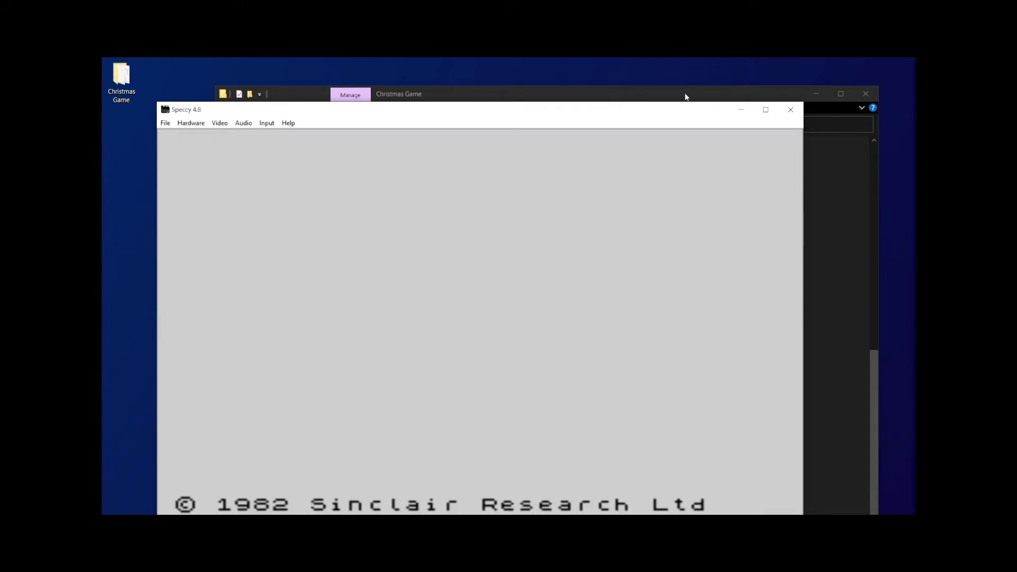
click(790, 110)
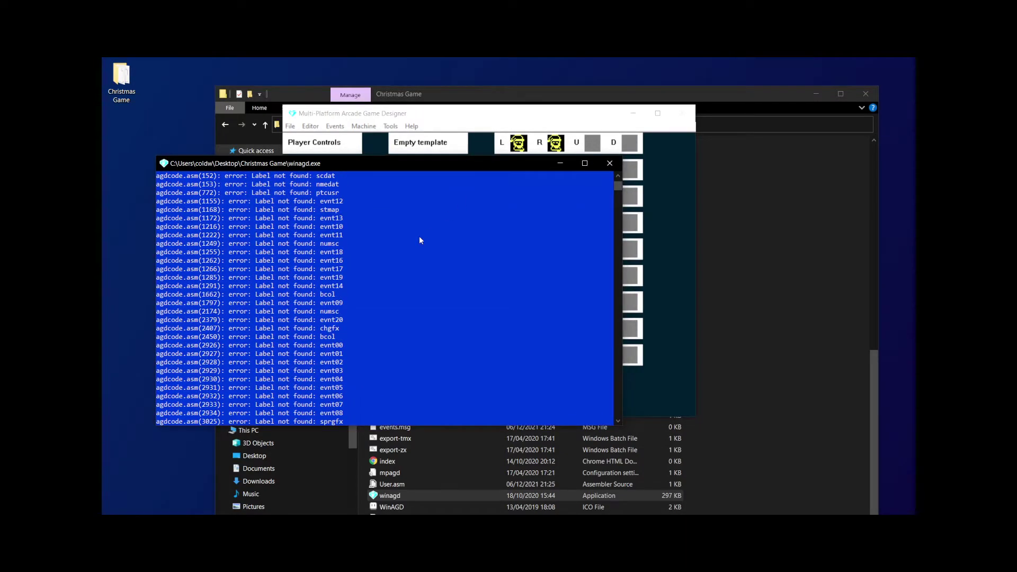
scroll(421, 240, up, 6)
scroll(438, 237, down, 15)
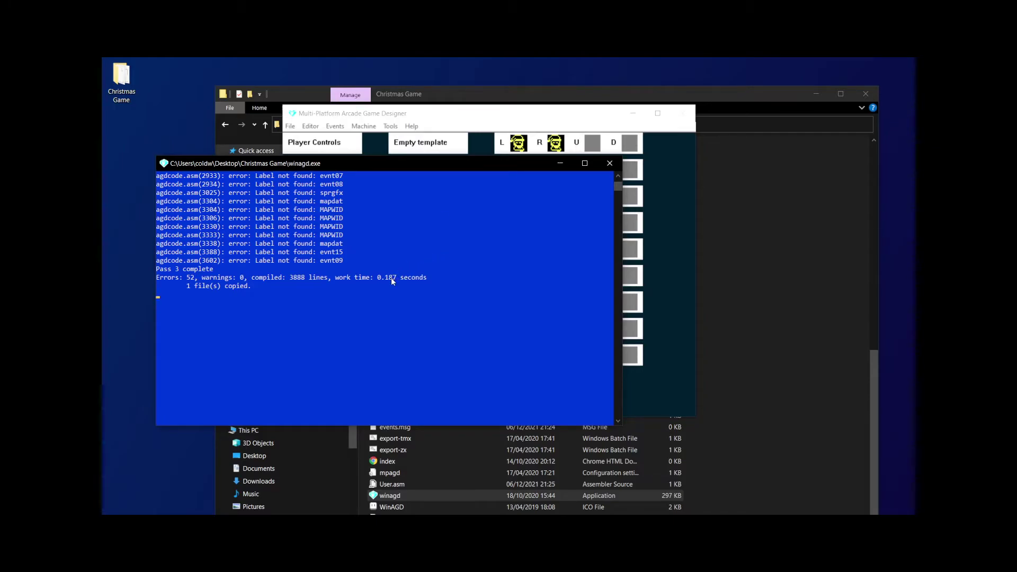
click(390, 114)
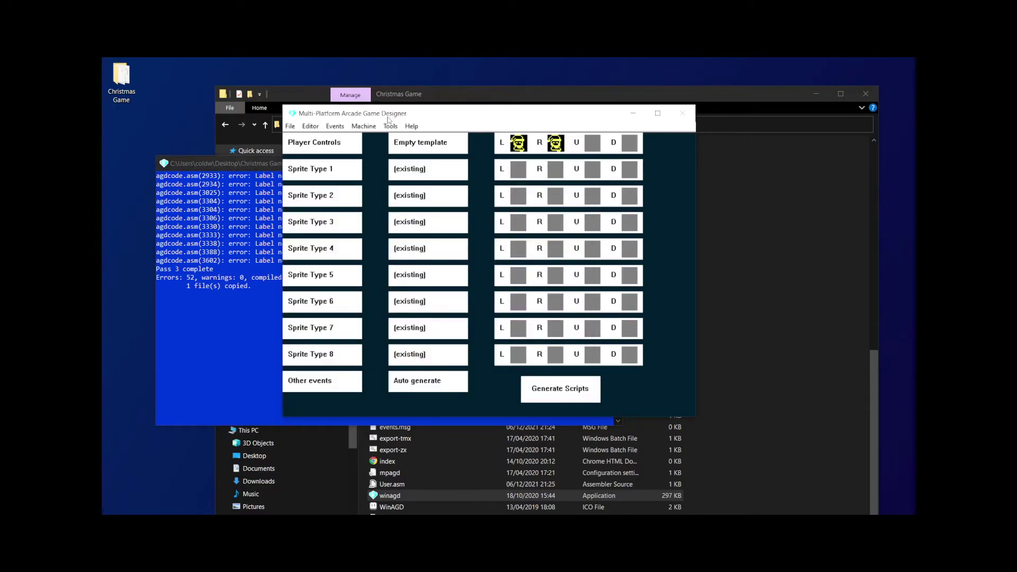
- Create a new project, erasing the current game, and load ChristmasGame.apj back in
click(290, 126)
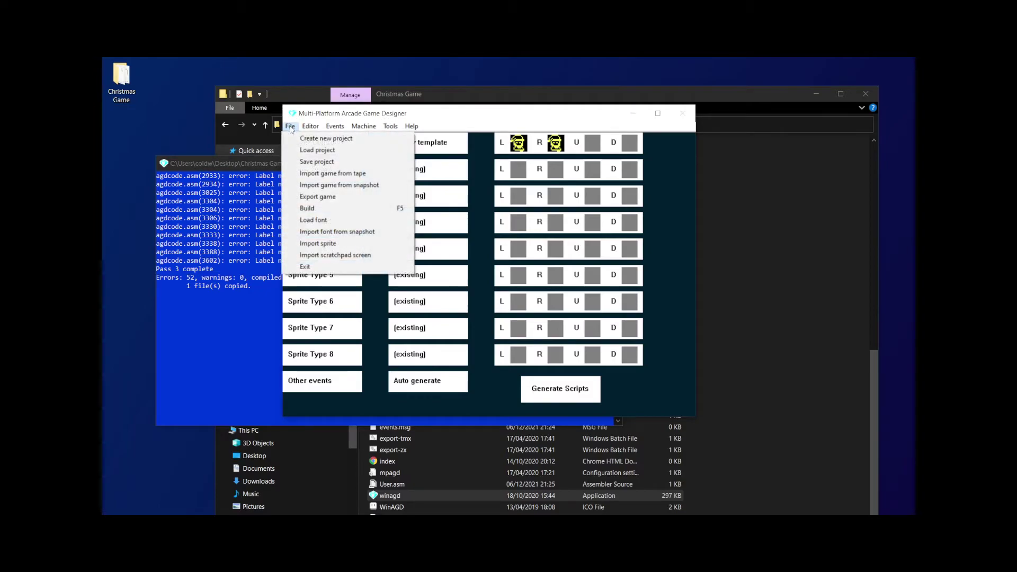
click(323, 138)
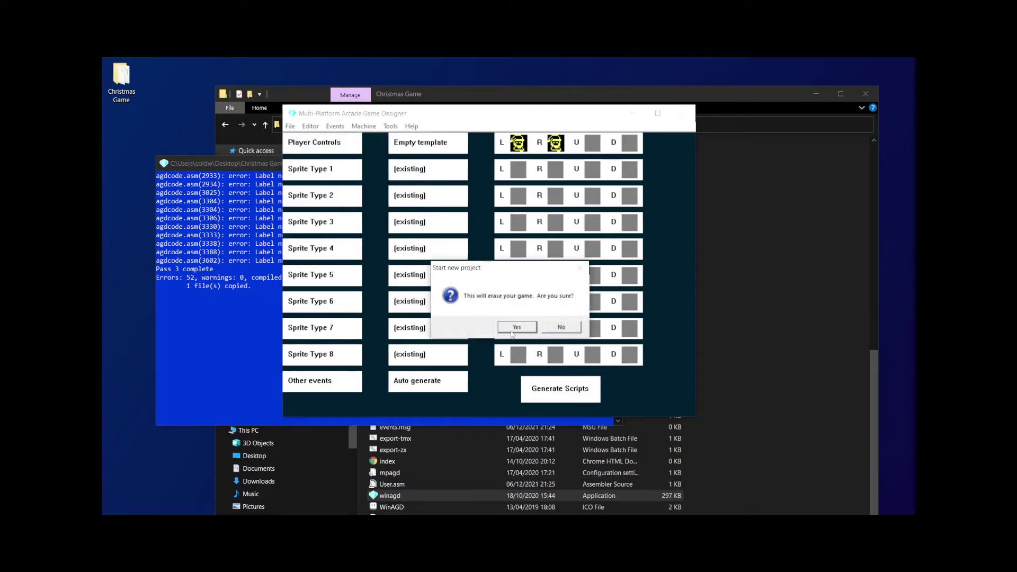
click(516, 327)
click(290, 126)
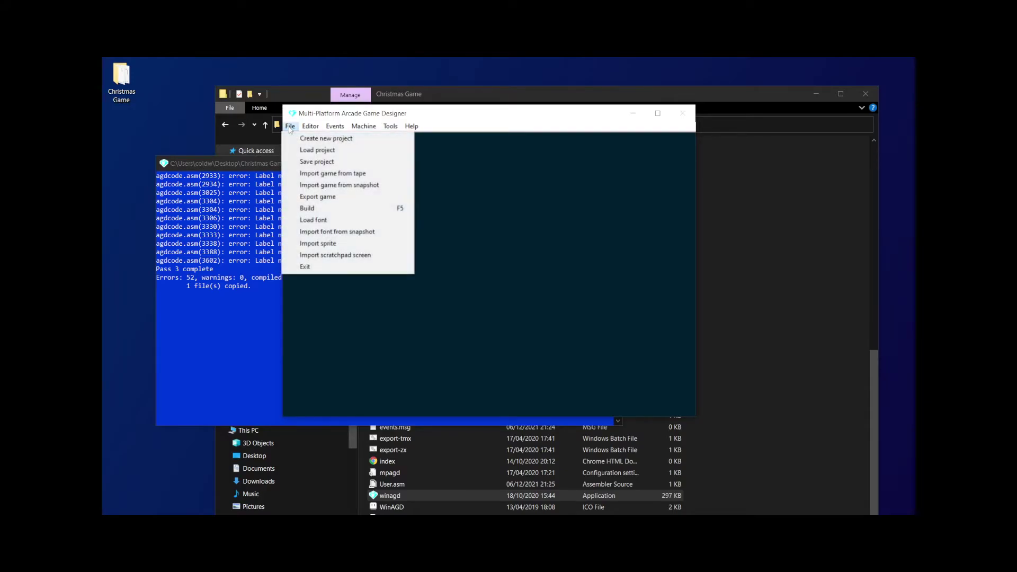
click(305, 150)
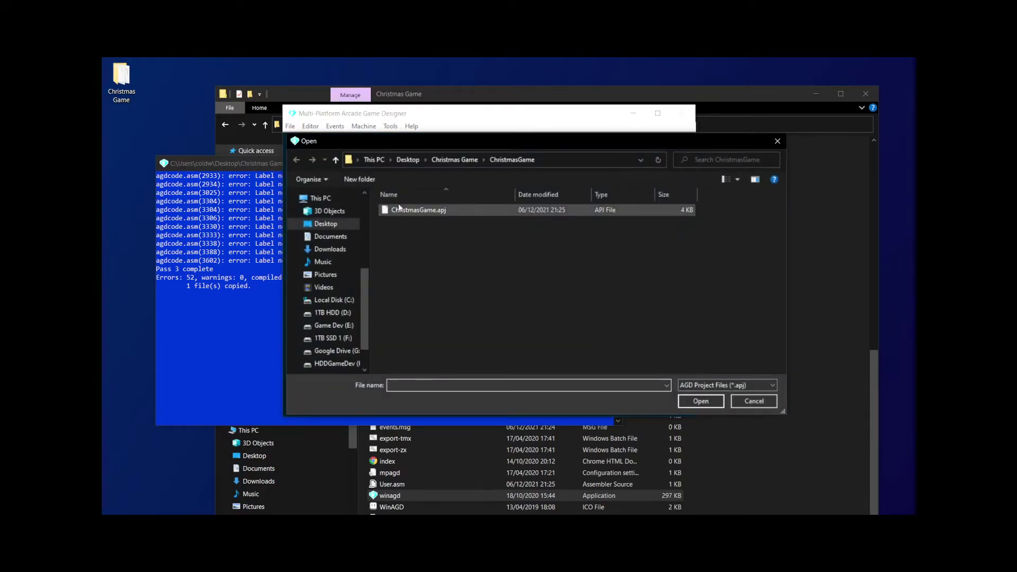
double_click(399, 207)
- Open the Player event script to check its contents and close it
click(335, 126)
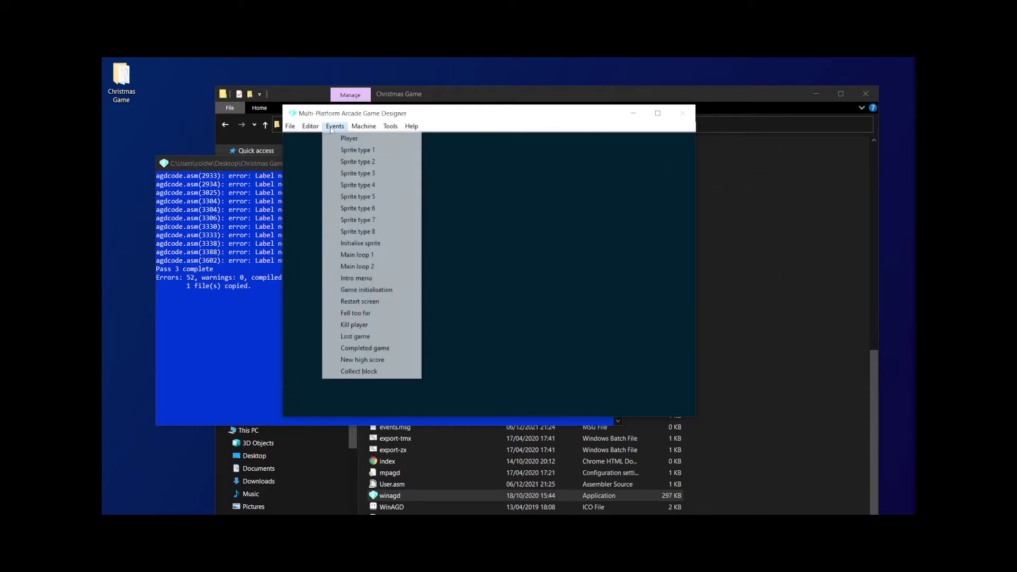
click(371, 138)
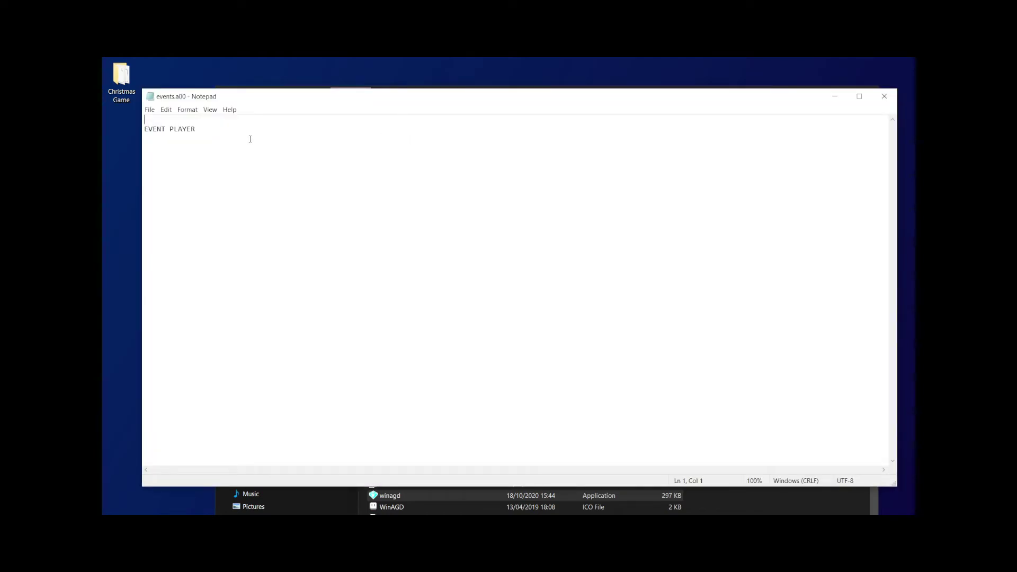
click(884, 96)
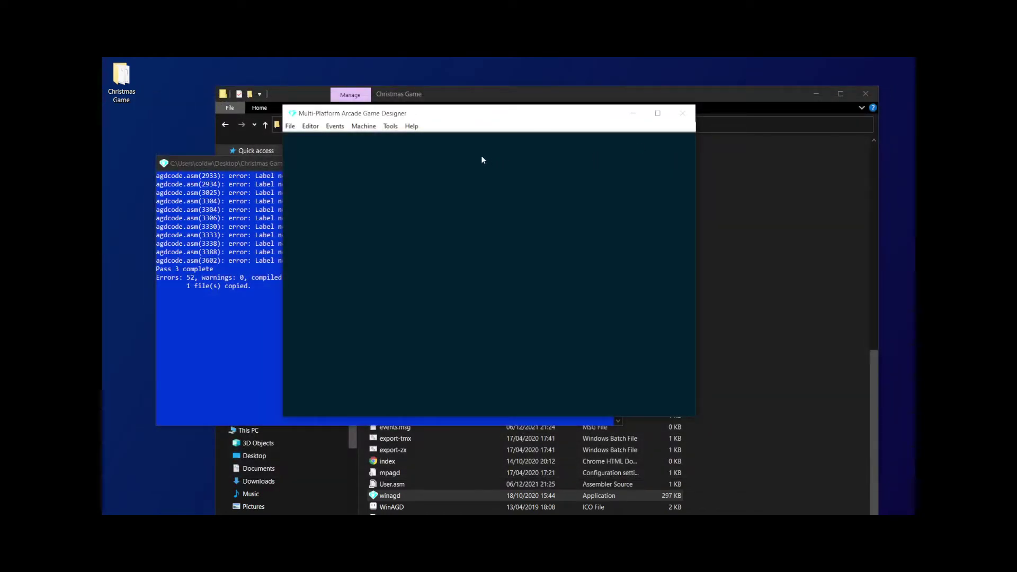
- Set the target machine to Spectrum Standard
click(362, 128)
mouse_move(334, 126)
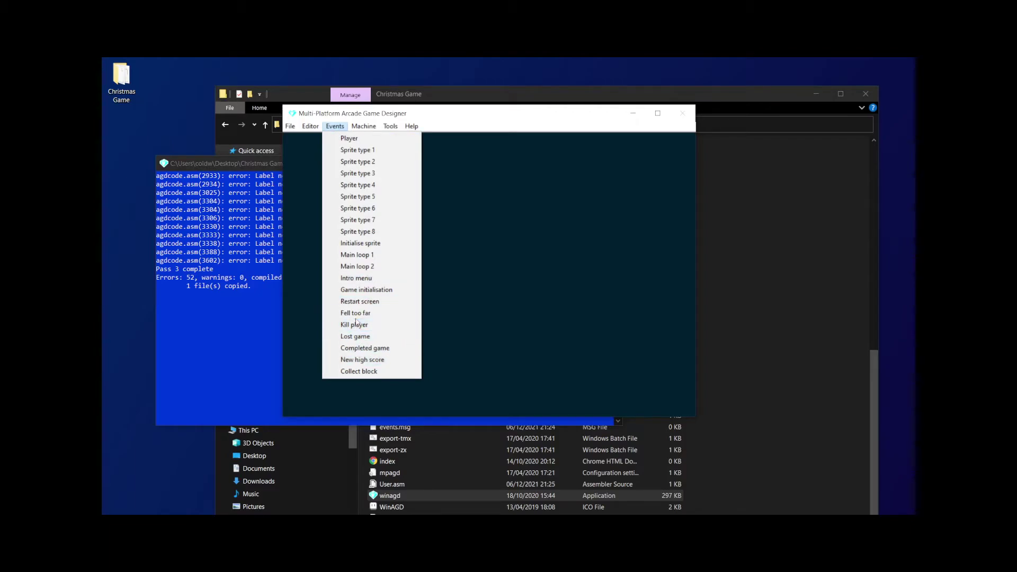
mouse_move(372, 129)
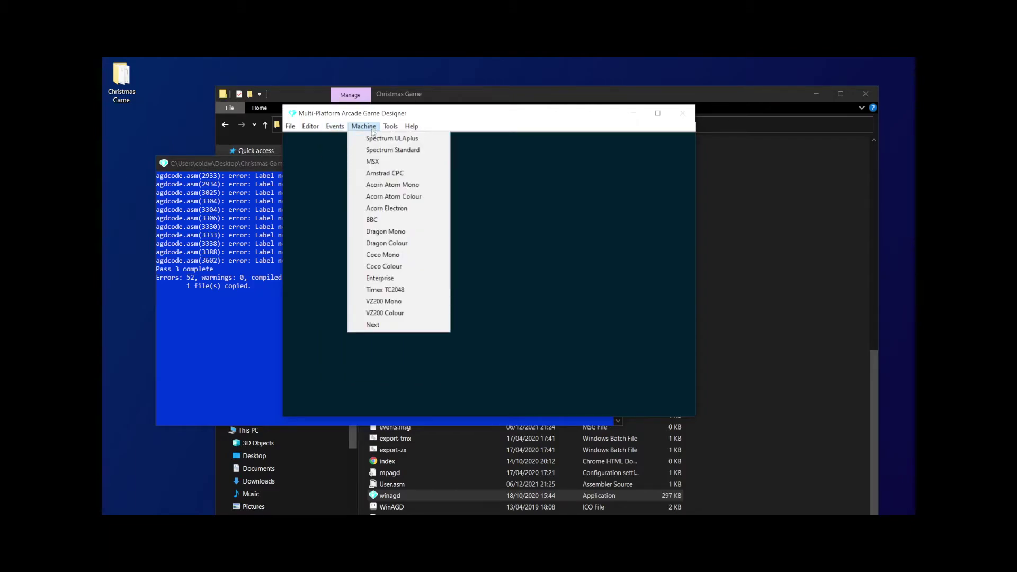
click(368, 150)
- Check the game for faults, dismiss the report, and look over the error summary in the console output
click(390, 127)
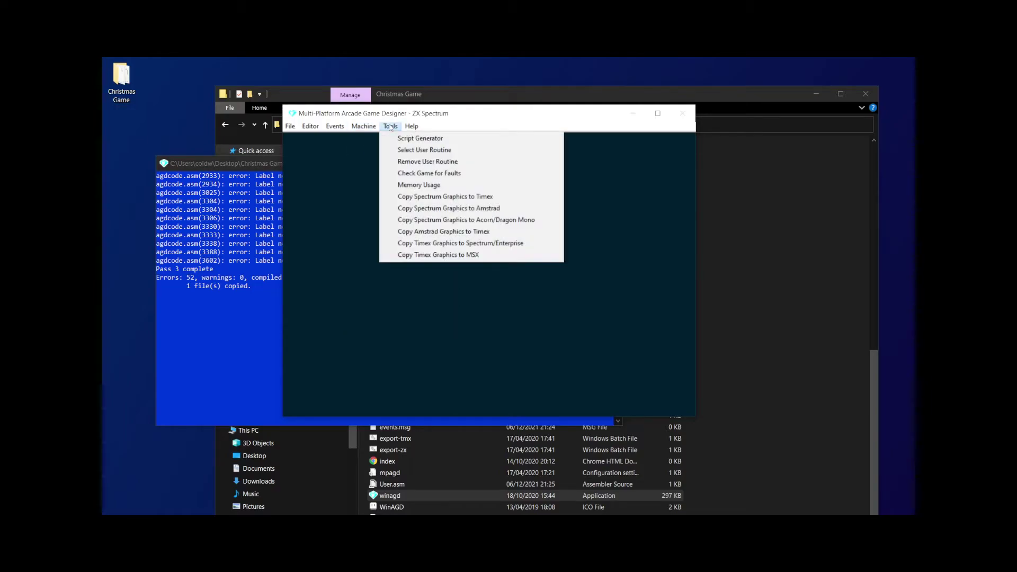
click(430, 177)
click(515, 323)
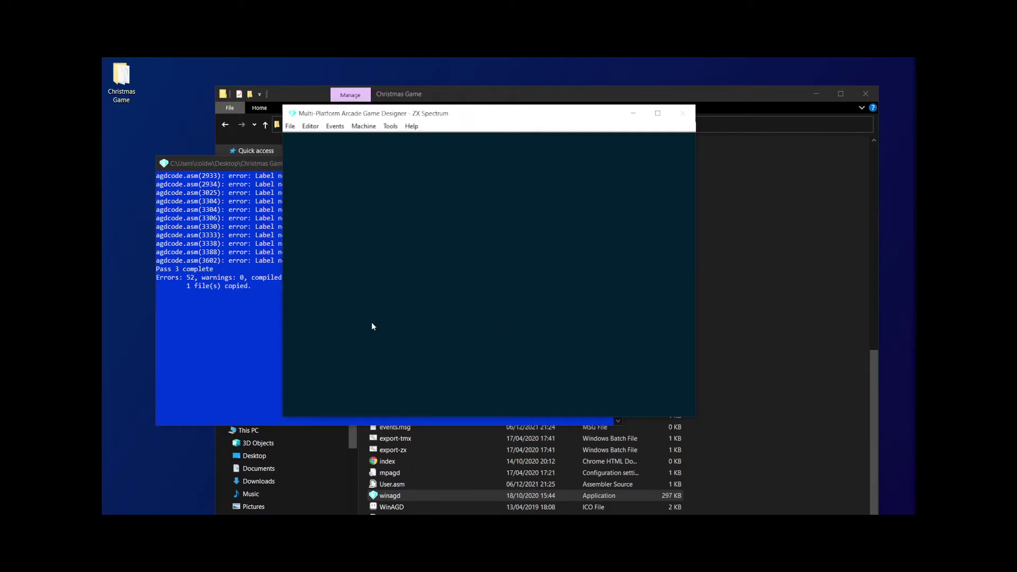
click(241, 160)
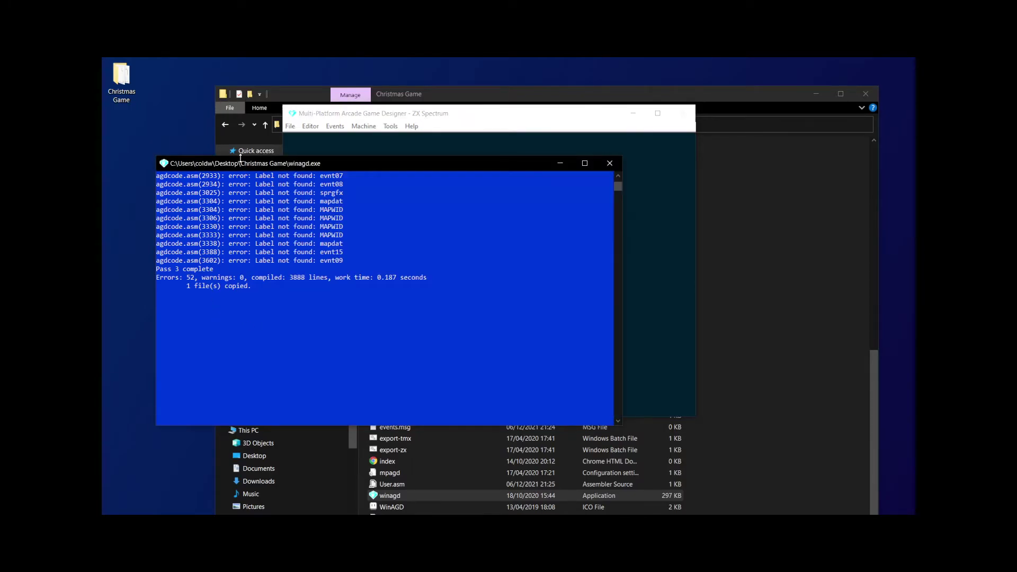
click(576, 118)
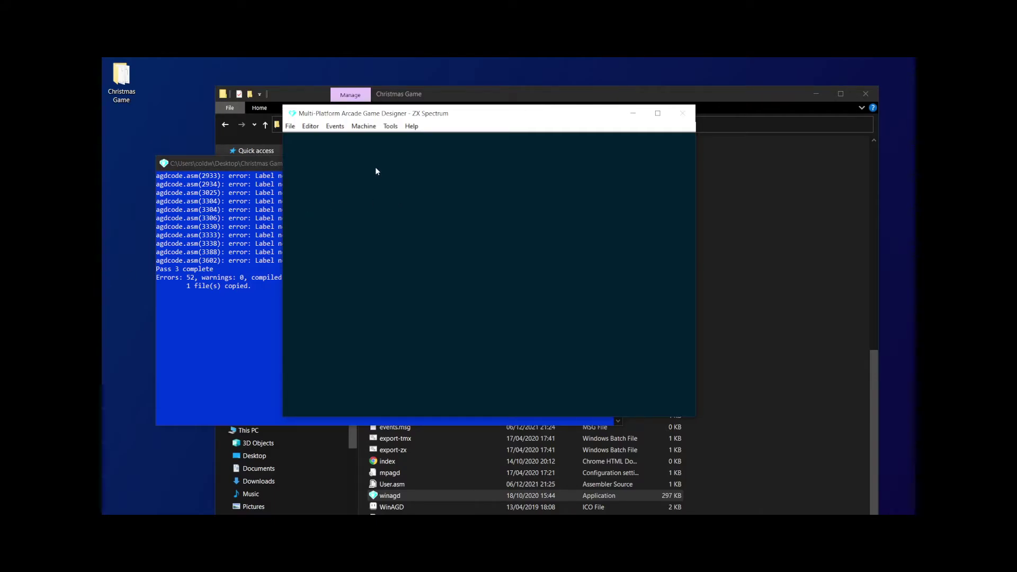
- Recheck the Player event script with Spectrum Standard as the target machine, and close it
click(332, 127)
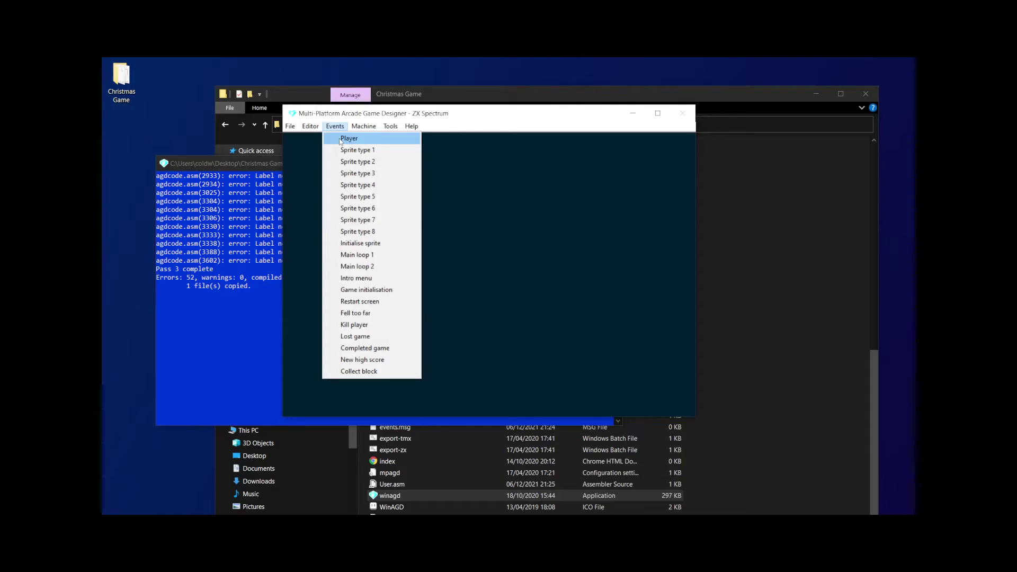
click(341, 140)
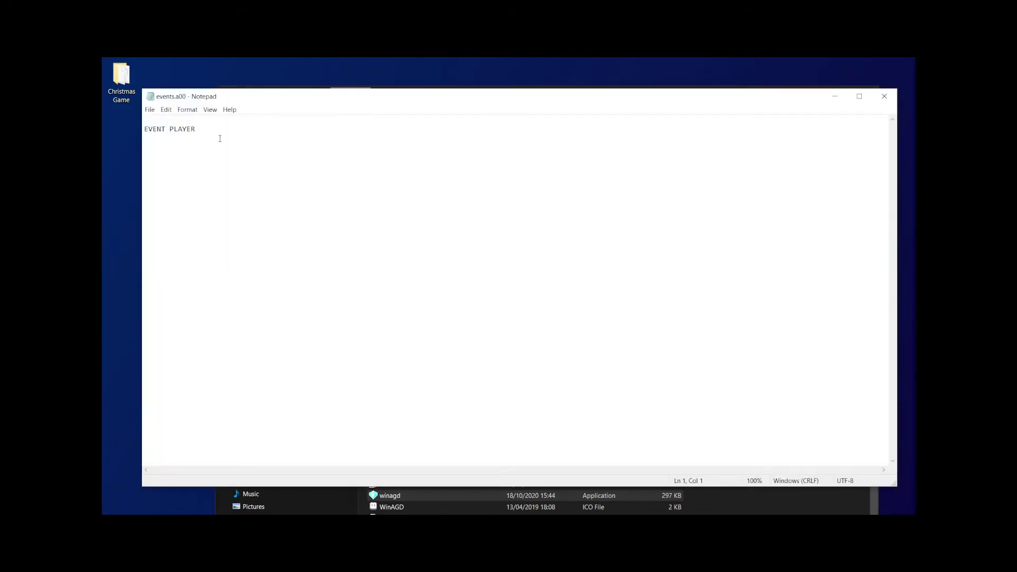
click(884, 96)
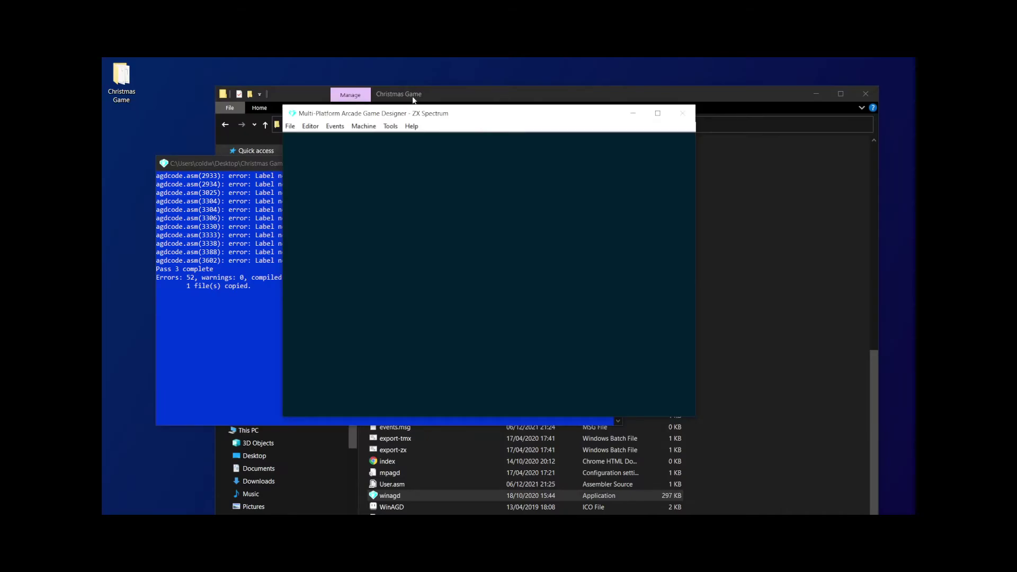
- In the script wizard, set Player Controls to Top-down controls and assign the Santa sprite to the up and down directions
click(390, 126)
click(404, 139)
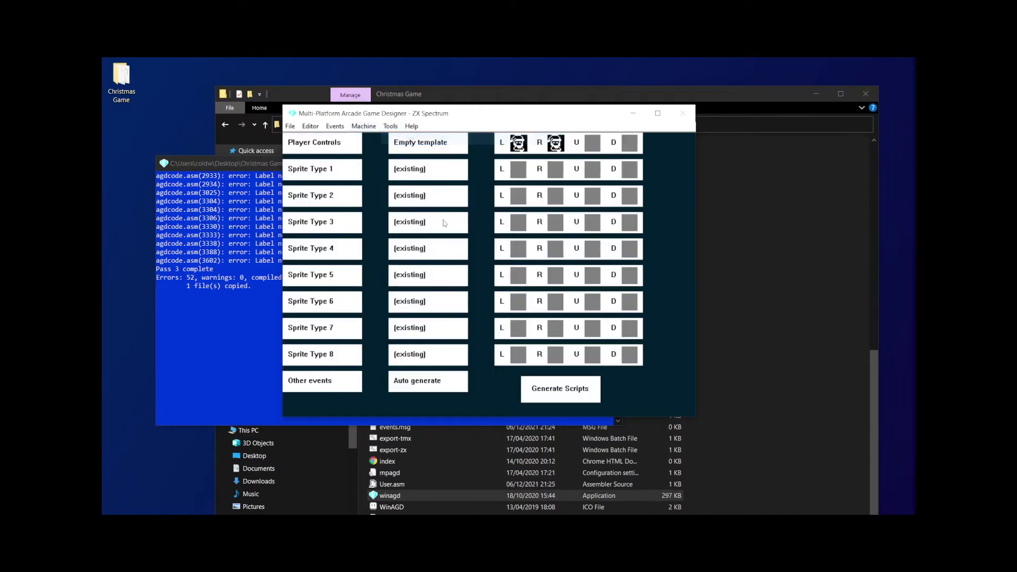
click(422, 149)
click(428, 148)
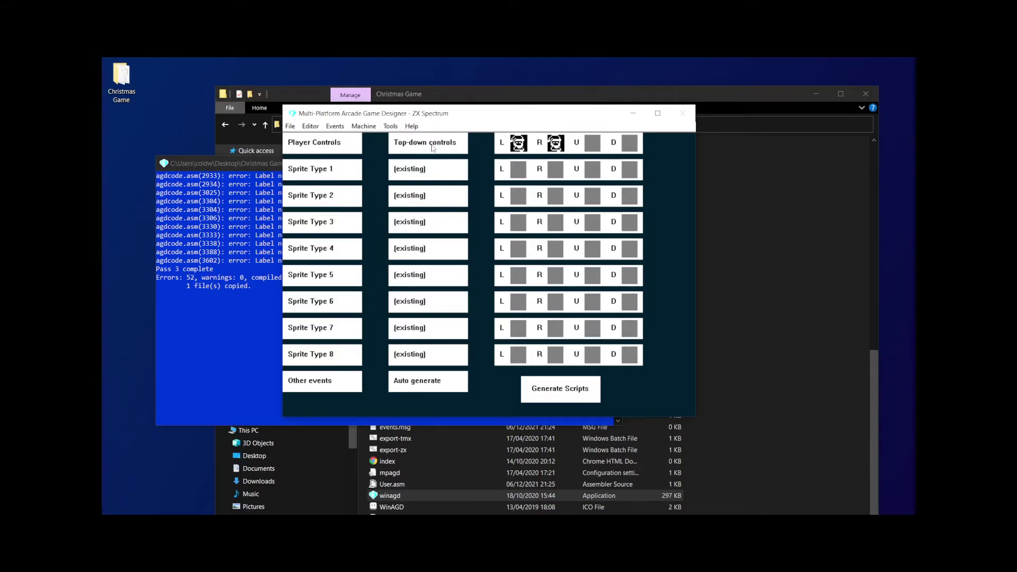
click(433, 148)
click(432, 148)
click(433, 149)
click(433, 148)
click(433, 148)
click(432, 148)
click(432, 148)
click(433, 148)
click(432, 149)
click(433, 148)
click(433, 149)
click(433, 148)
click(433, 148)
click(432, 148)
click(433, 149)
click(433, 149)
click(433, 148)
click(432, 148)
click(432, 148)
click(432, 148)
click(593, 147)
click(628, 147)
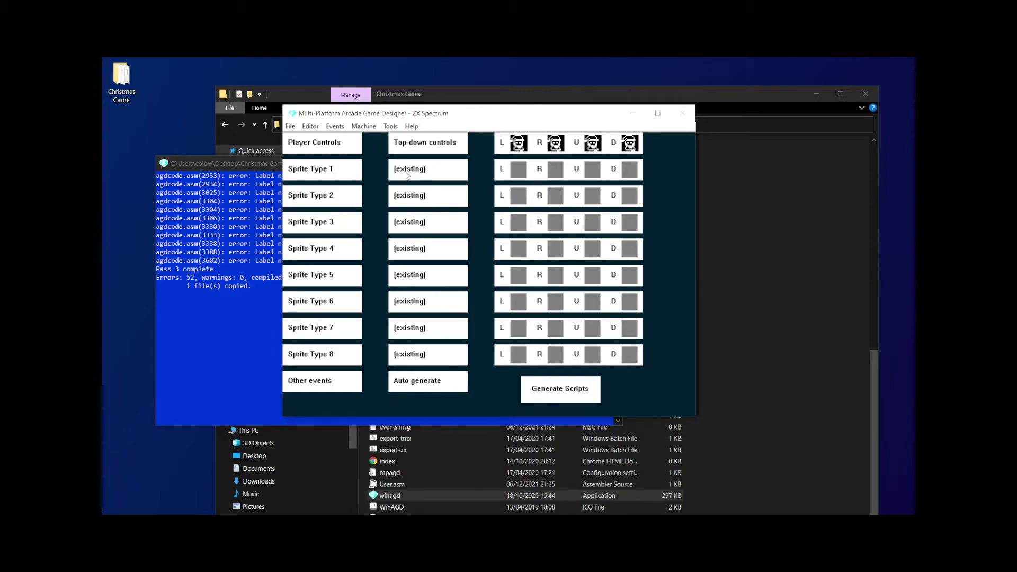
- Set Sprite Type 1 to Empty template with the Santa sprite as its left image, and generate the scripts over the existing ones
click(428, 174)
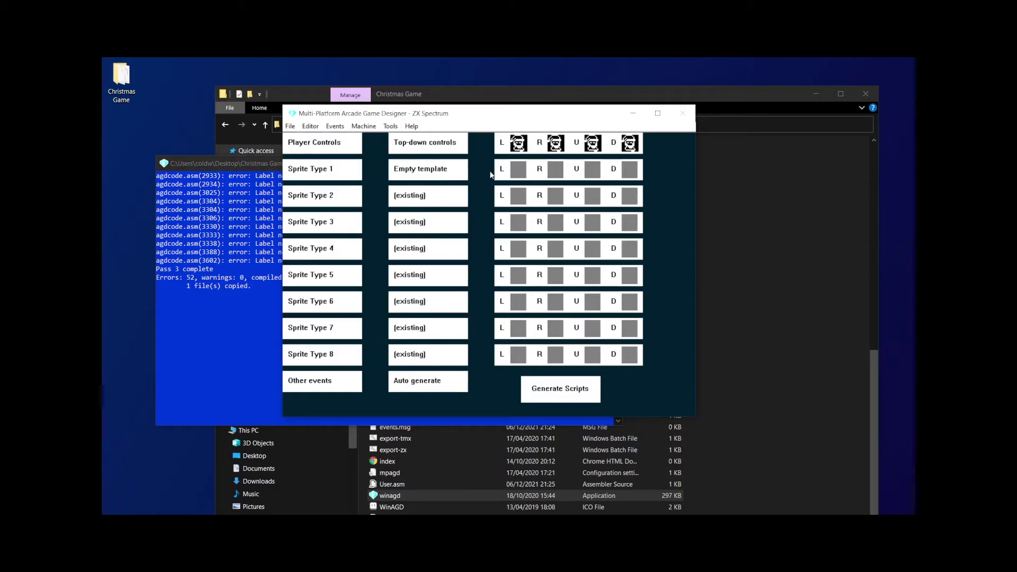
click(519, 173)
click(550, 399)
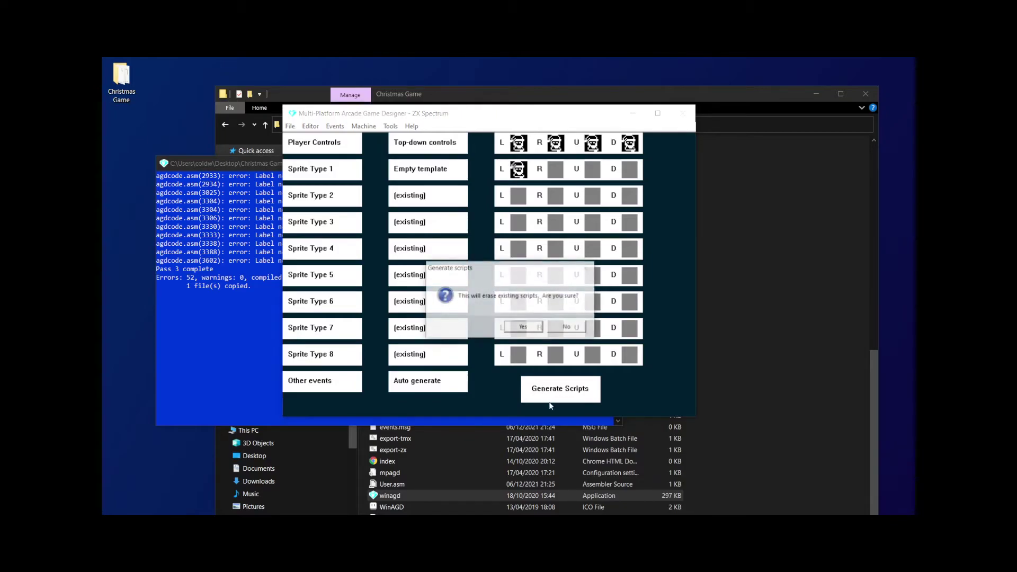
click(513, 329)
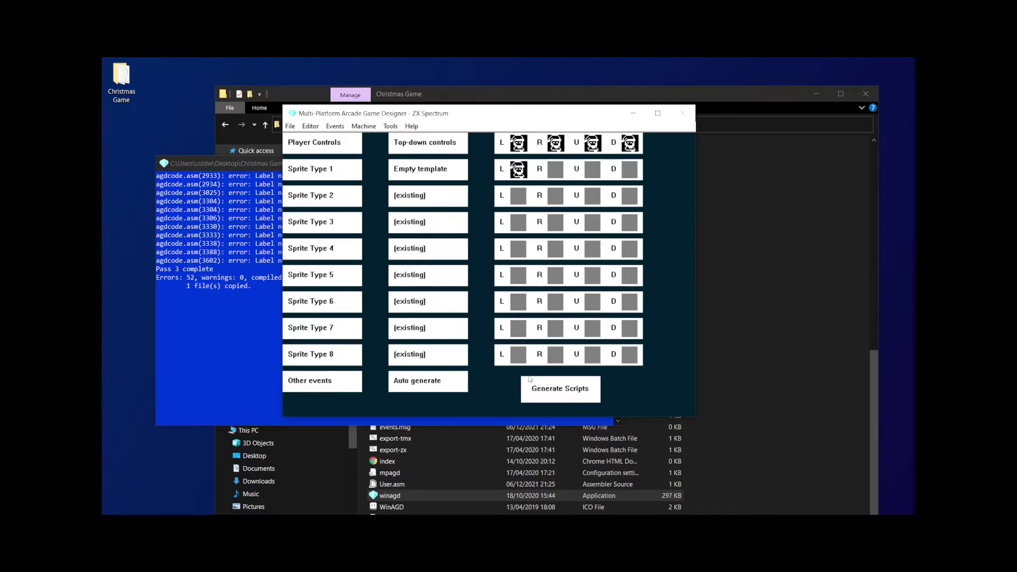
- Browse the script templates offered for Sprite Type 1
click(335, 127)
mouse_move(315, 131)
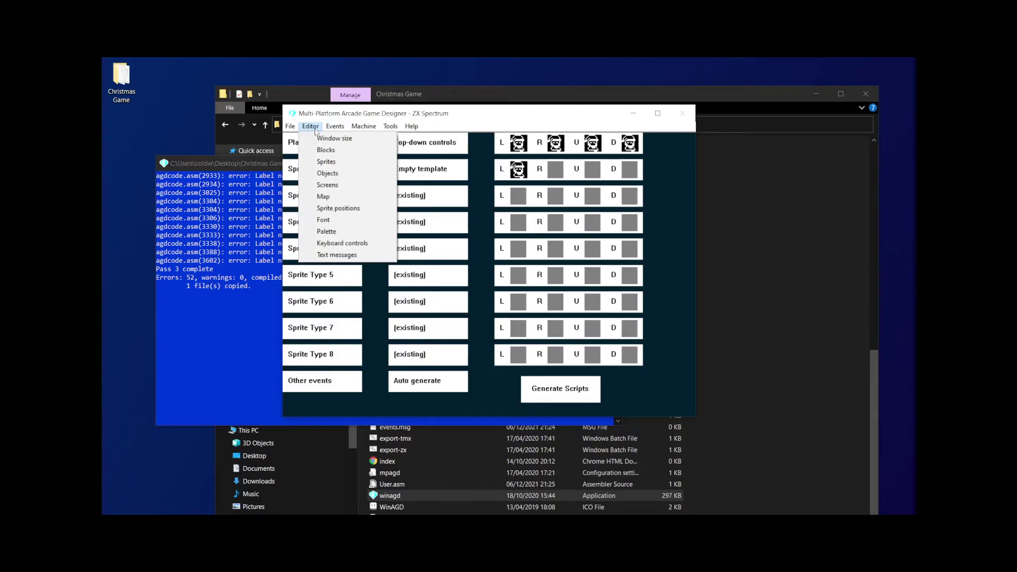
click(353, 118)
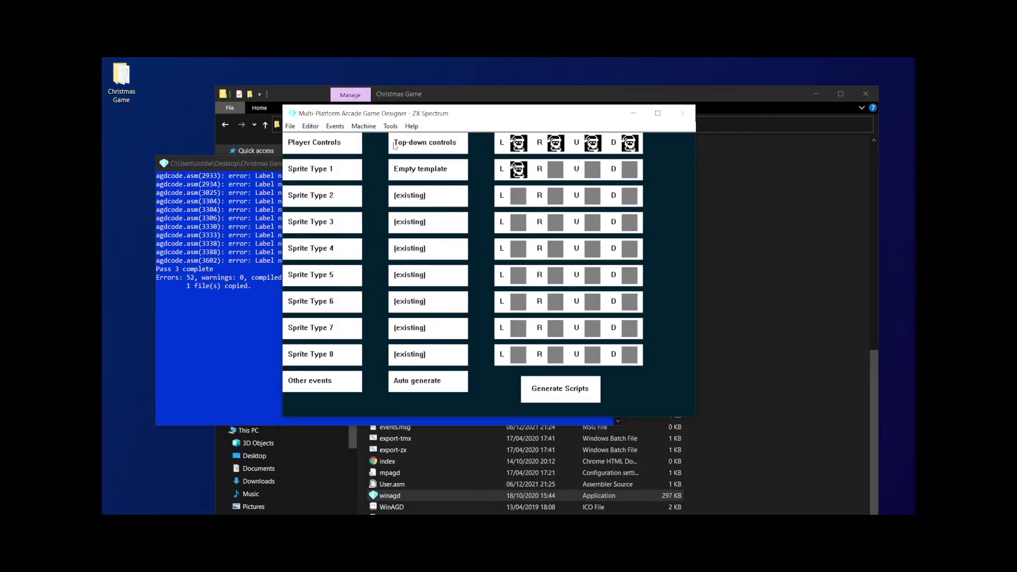
click(424, 171)
click(424, 174)
click(424, 174)
click(424, 174)
- Open the Player event script and place its window so the console output stays in view
click(332, 127)
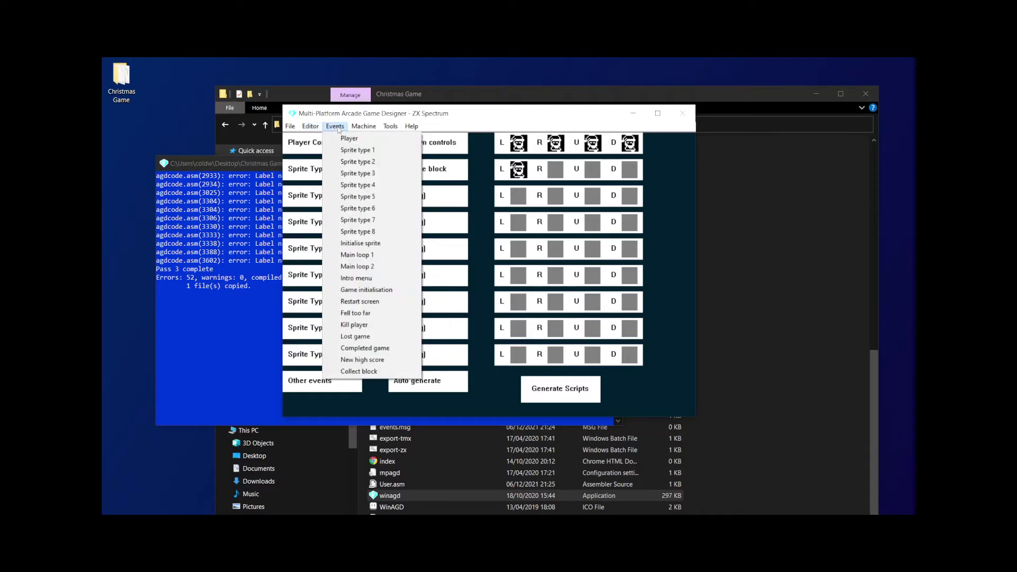
click(342, 139)
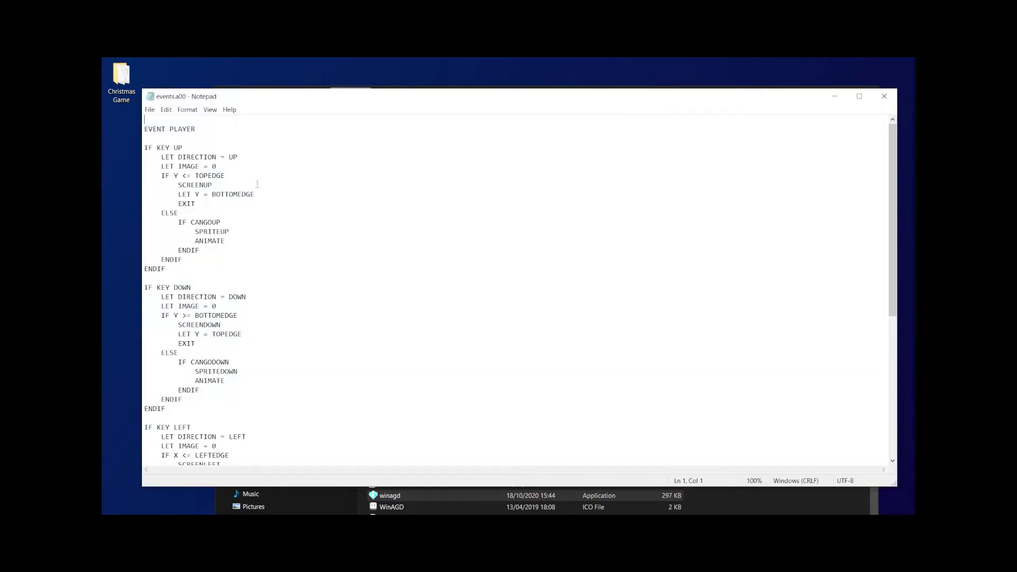
drag(196, 98, 346, 101)
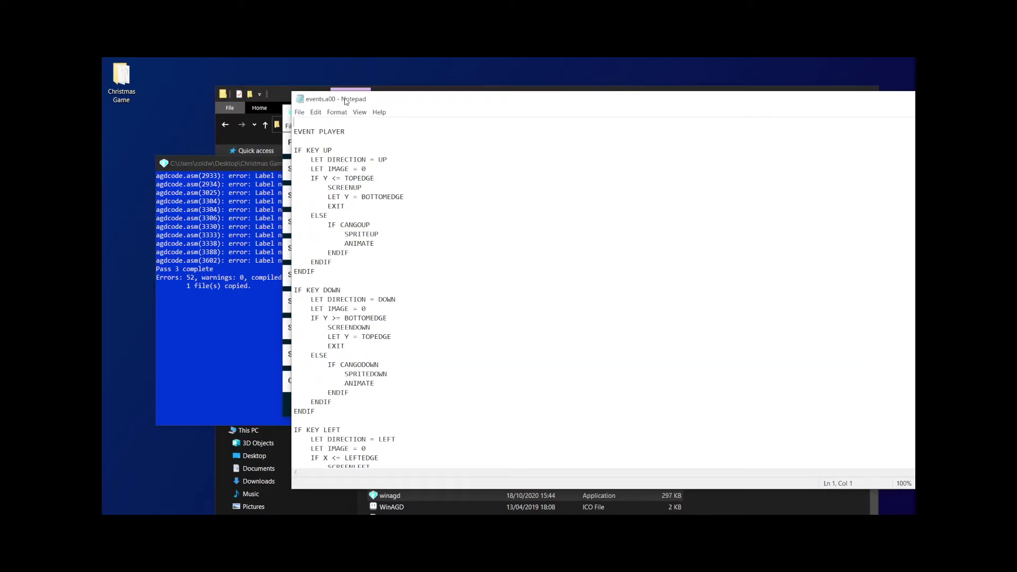
- Review the assembler errors in the console output back to the first one, and close the Player event script
click(214, 165)
drag(214, 165, 225, 172)
scroll(352, 253, up, 10)
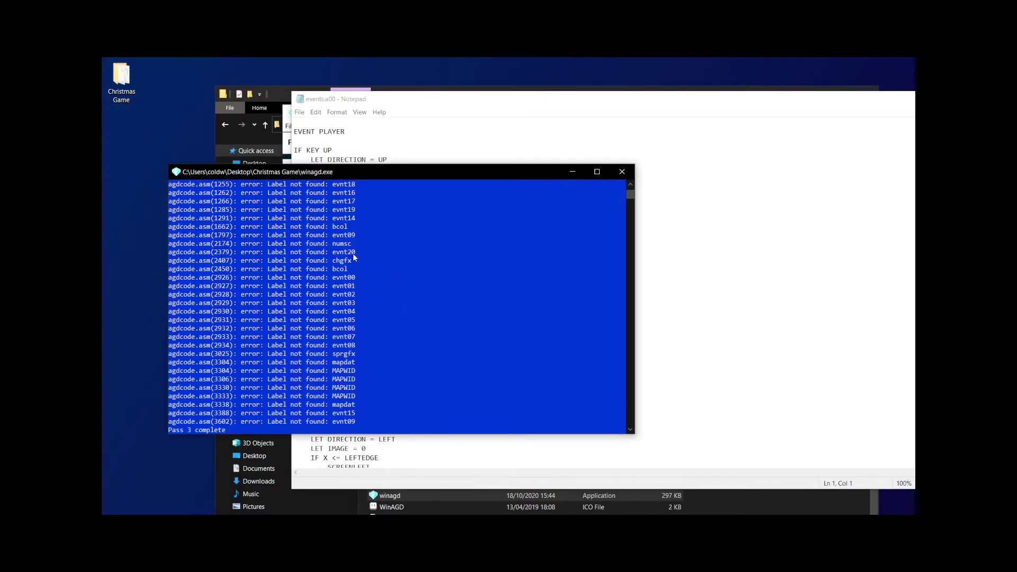
scroll(357, 252, up, 3)
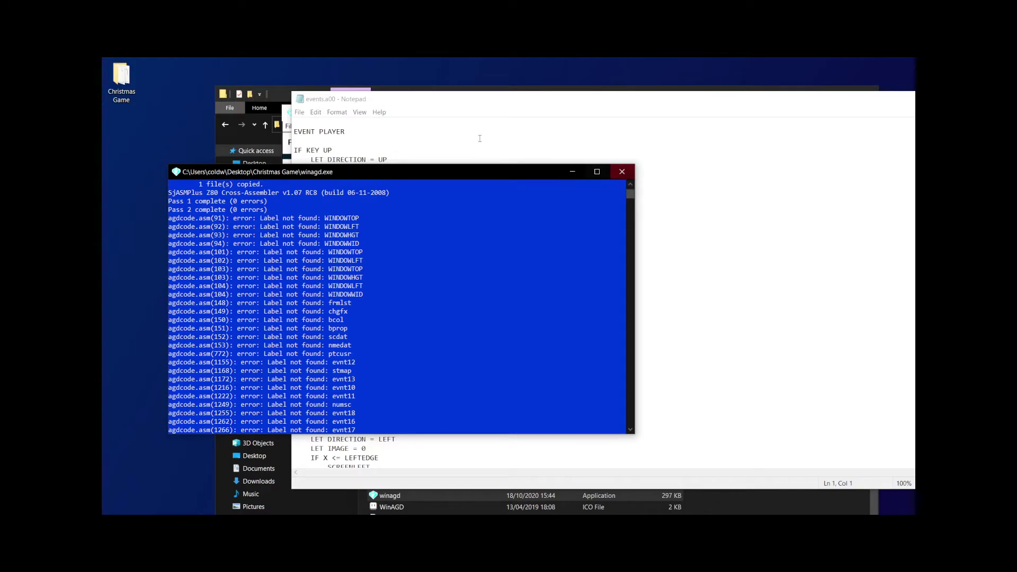
click(661, 118)
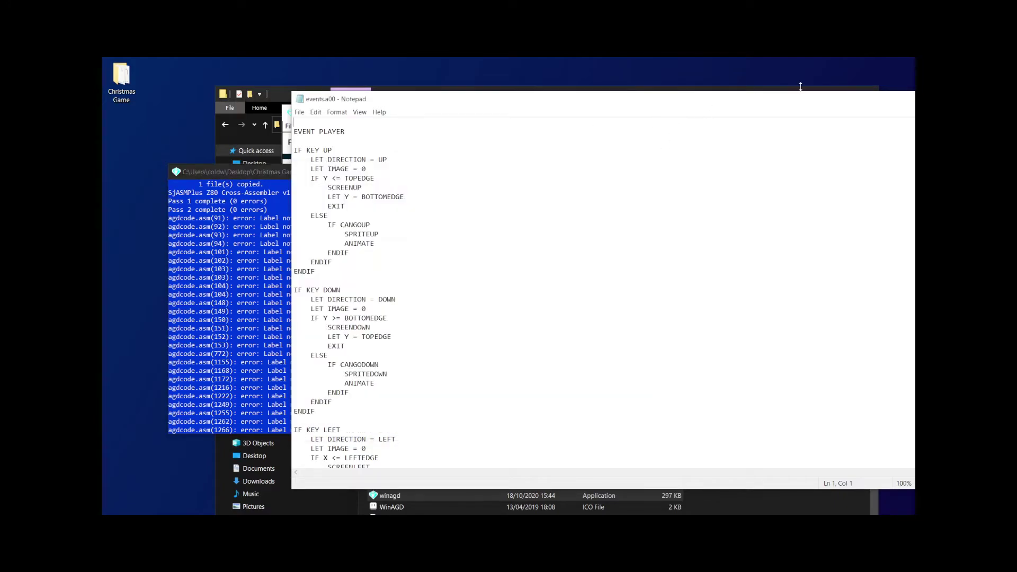
click(818, 100)
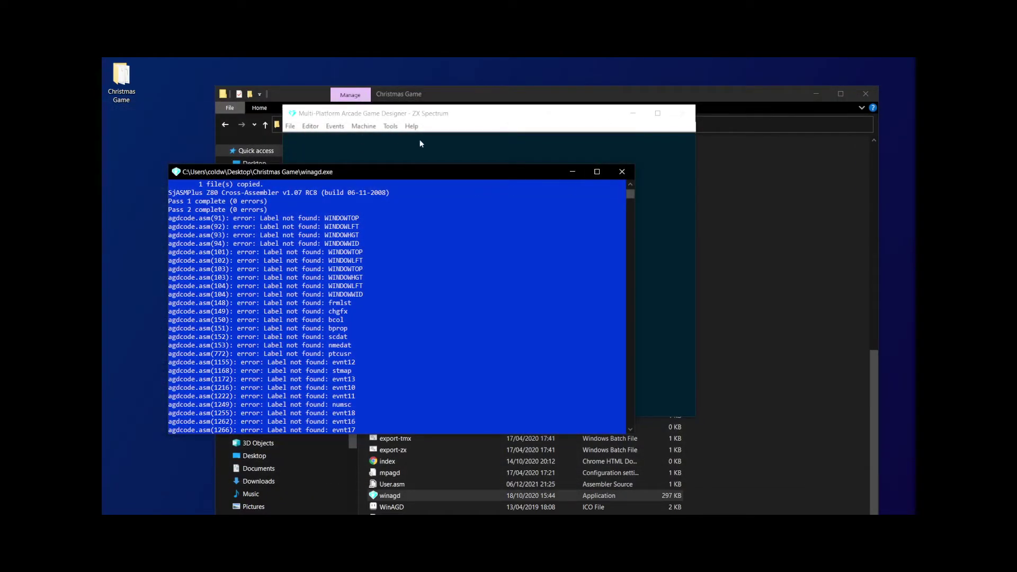
- Save the project, replacing the existing ChristmasGame.apj file
click(288, 127)
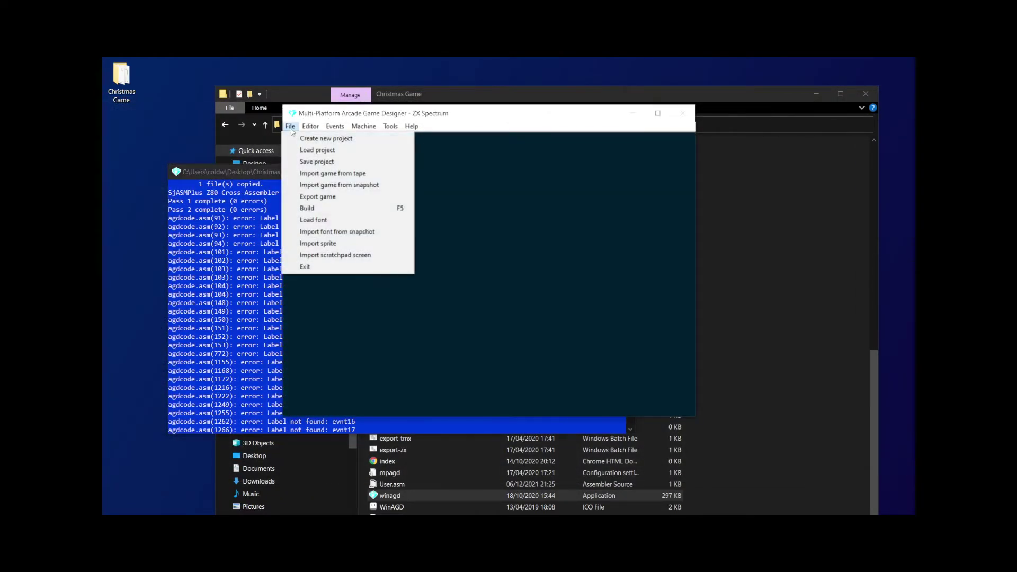
click(305, 162)
double_click(428, 211)
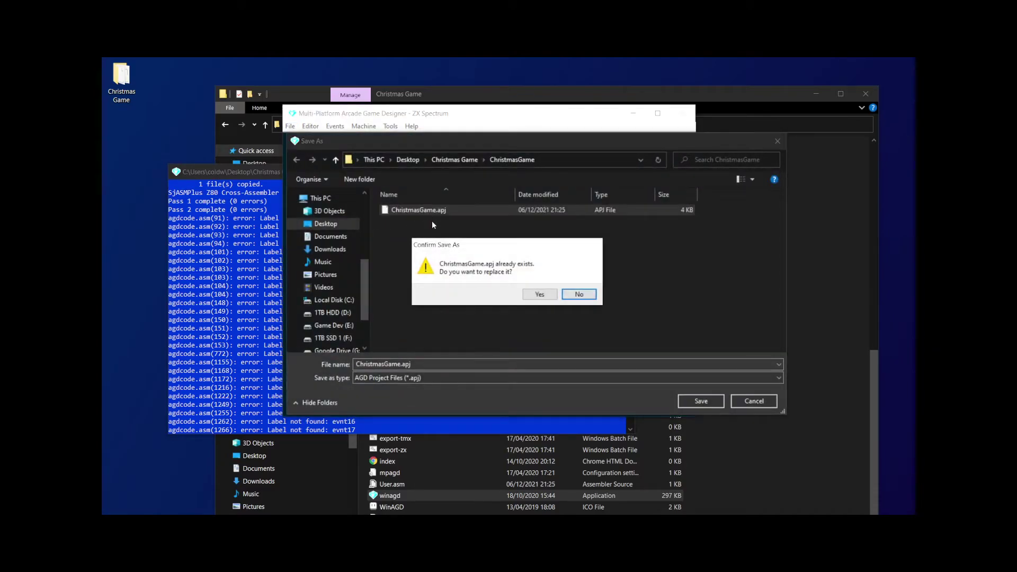
click(552, 295)
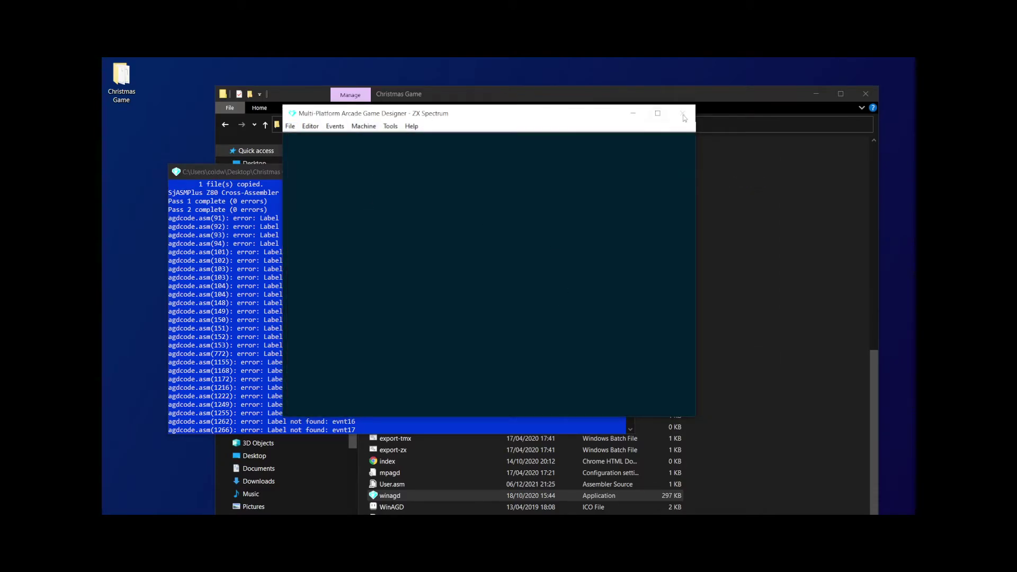
- Load the project file from the SeaJam subfolder inside the desktop's SeaJam folder
click(289, 126)
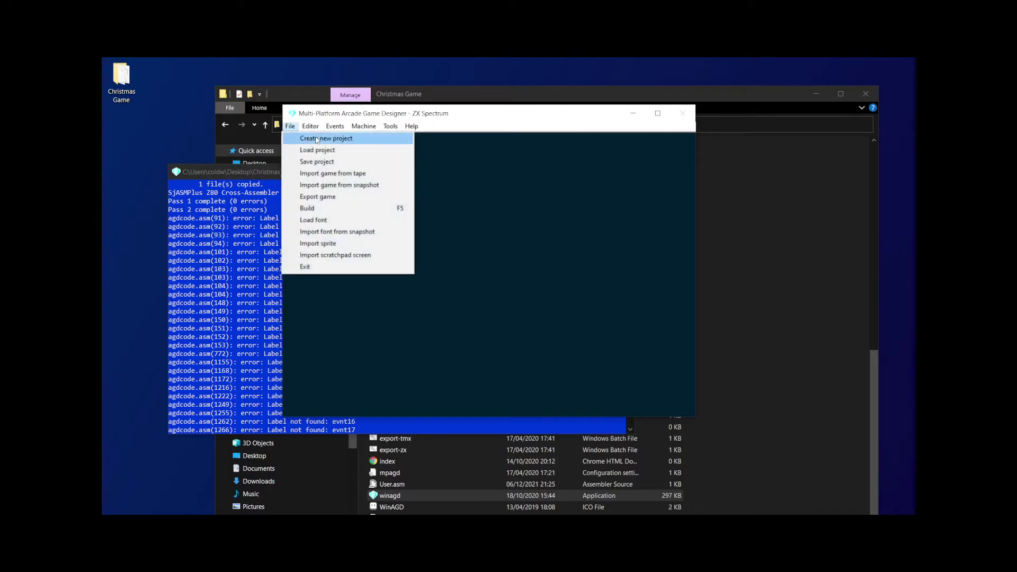
click(317, 150)
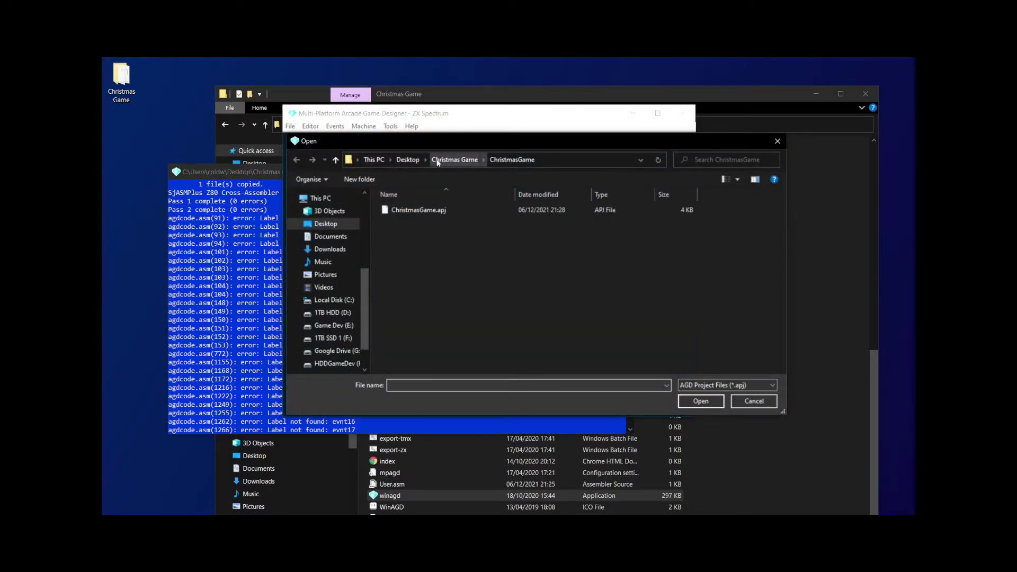
click(407, 159)
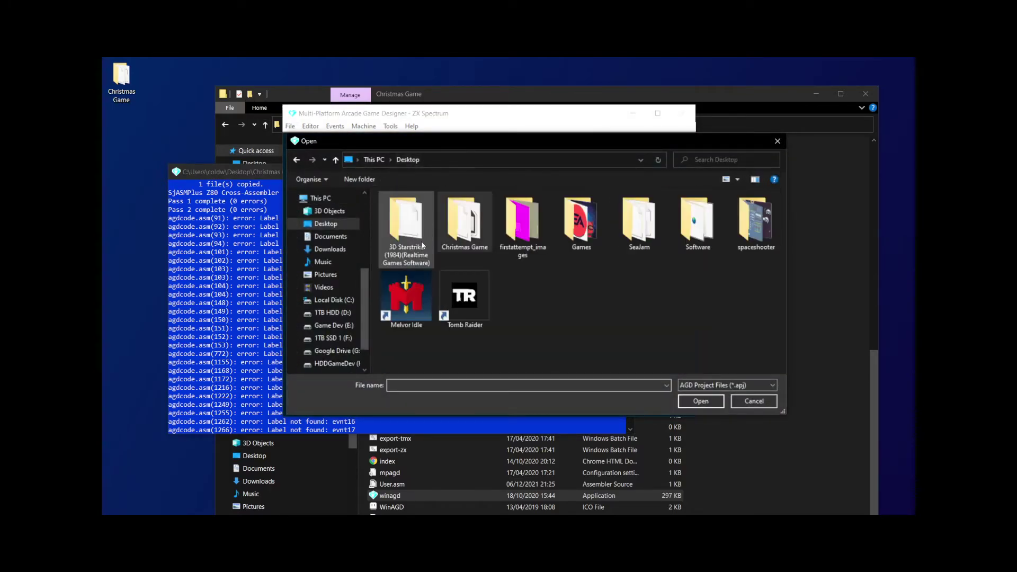
double_click(640, 222)
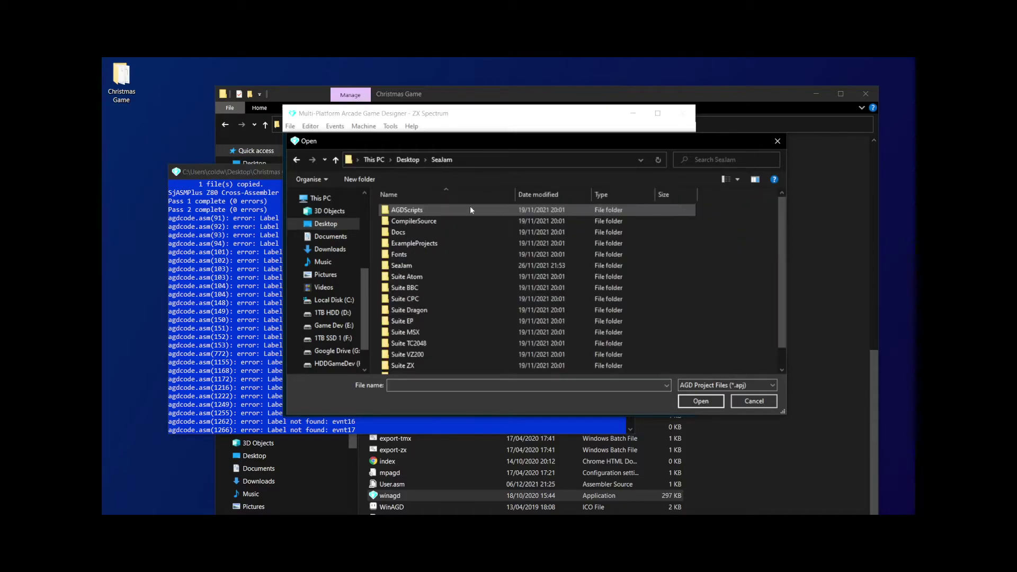
double_click(406, 265)
double_click(406, 210)
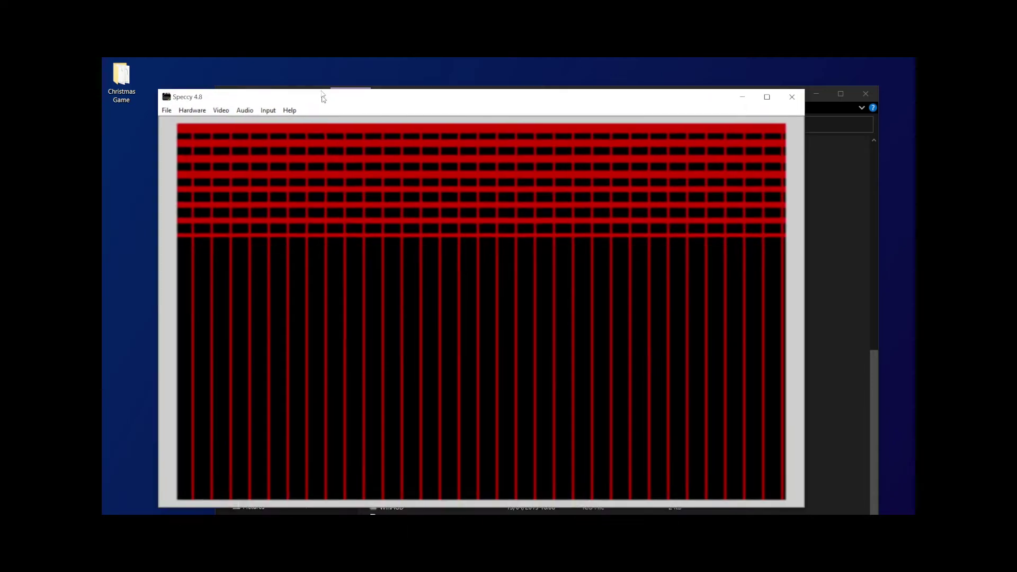
- Play Swim Fish Swim in the emulator with keyboard controls, steer the fish into the next screen and back, and close the emulator
drag(325, 96, 321, 85)
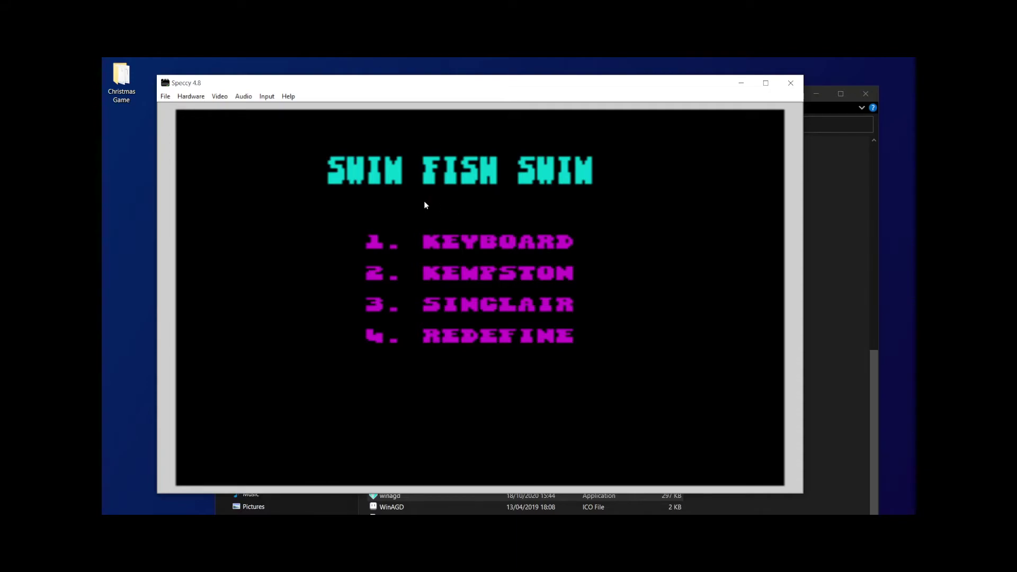
key(1)
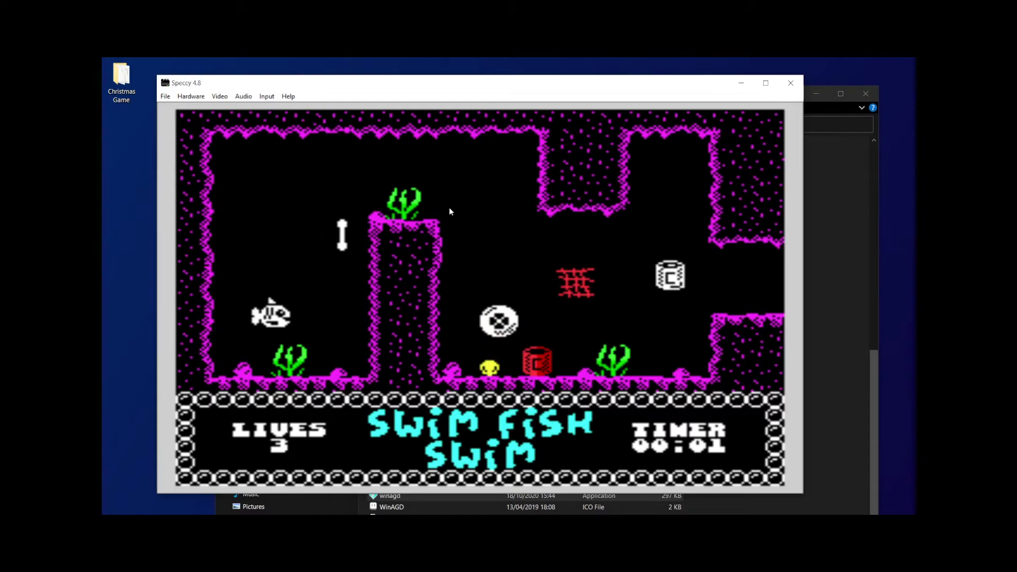
key(p)
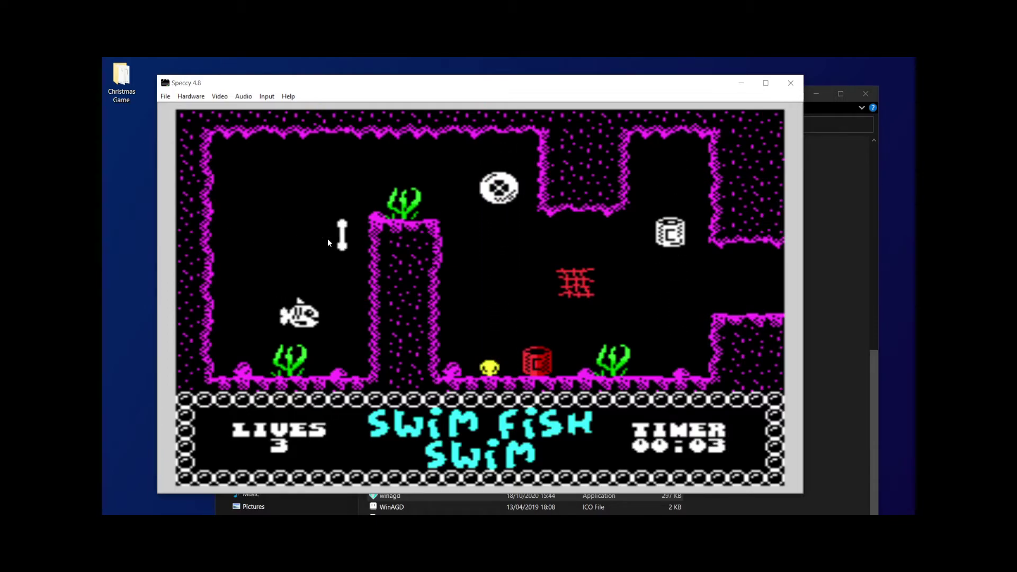
key(q)
key(p)
key(q)
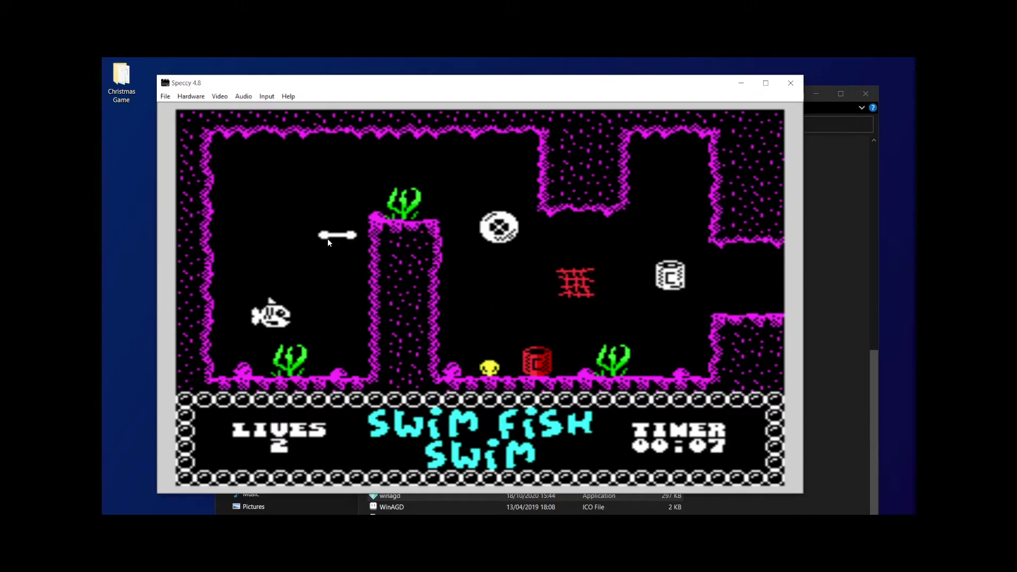
key(p)
key(q)
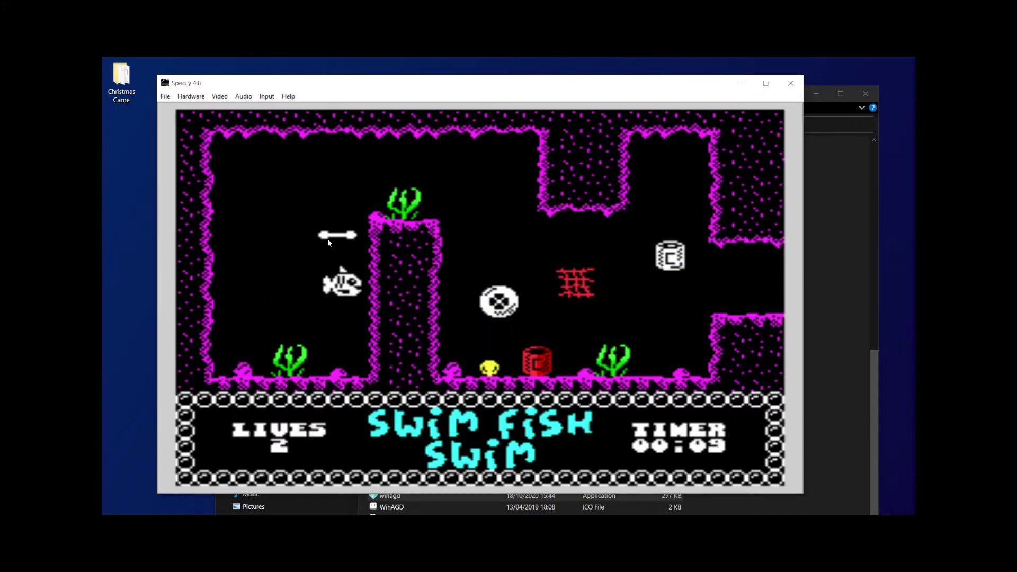
key(q)
key(p)
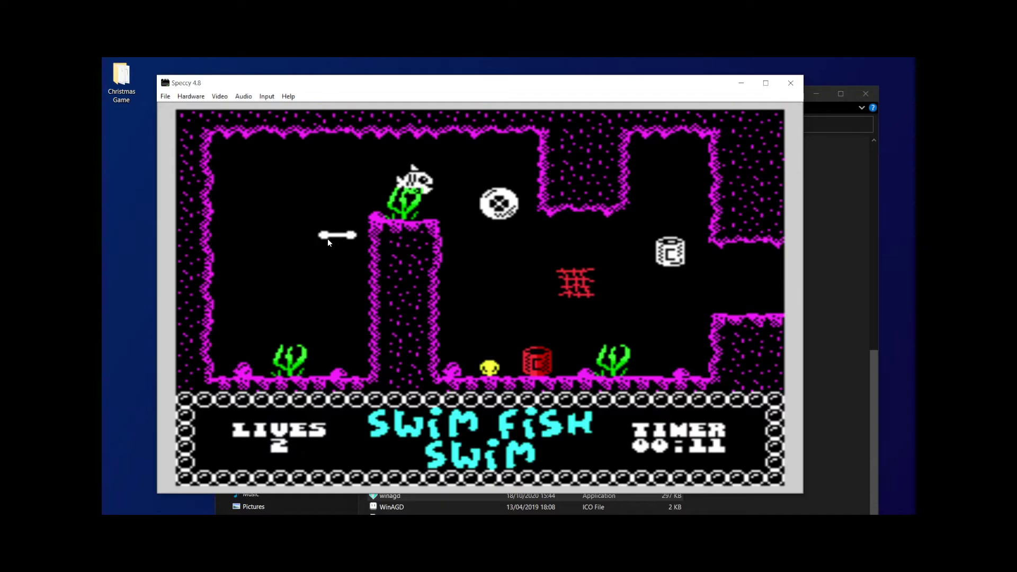
key(a)
key(p)
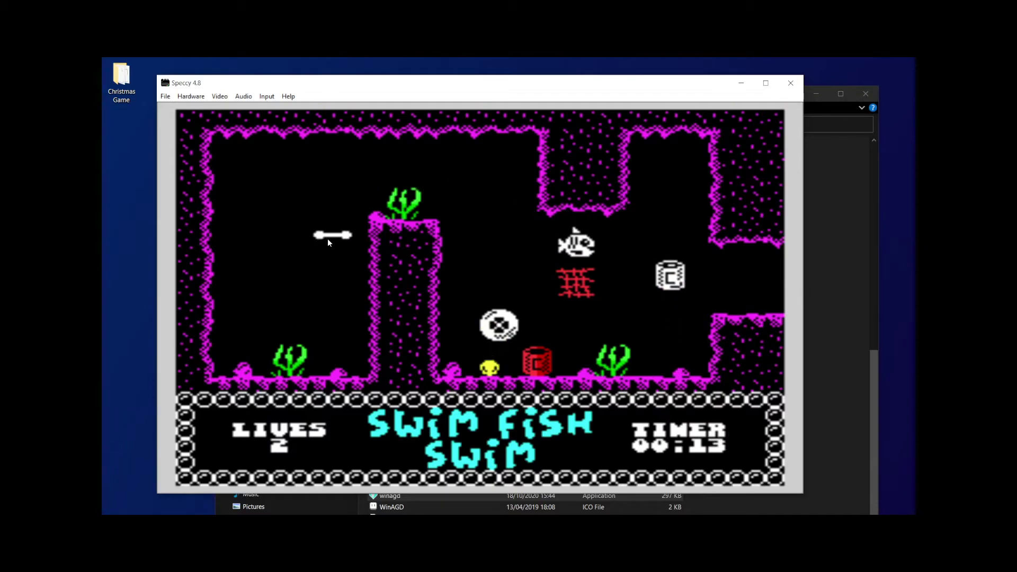
key(a)
key(p)
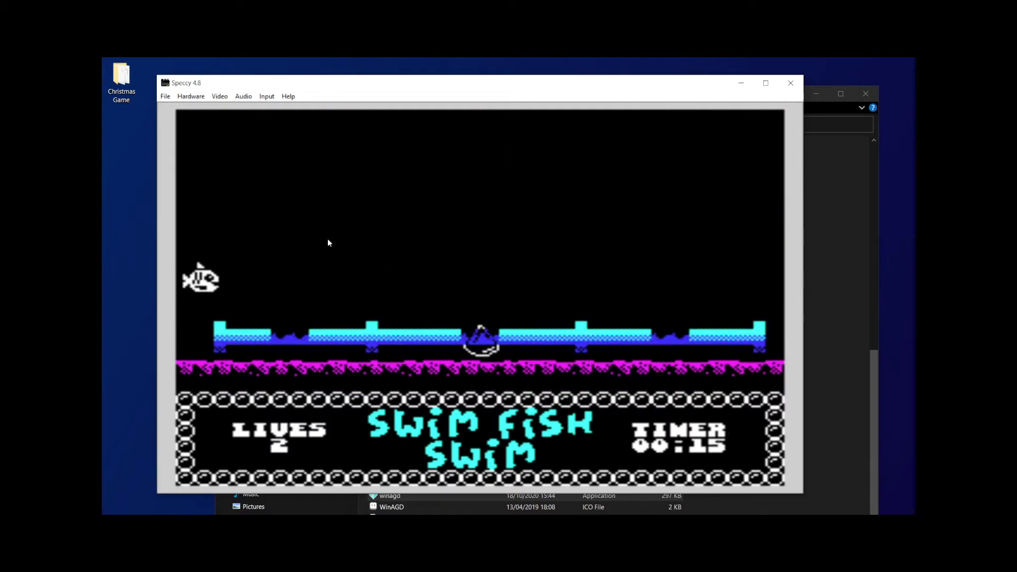
key(o)
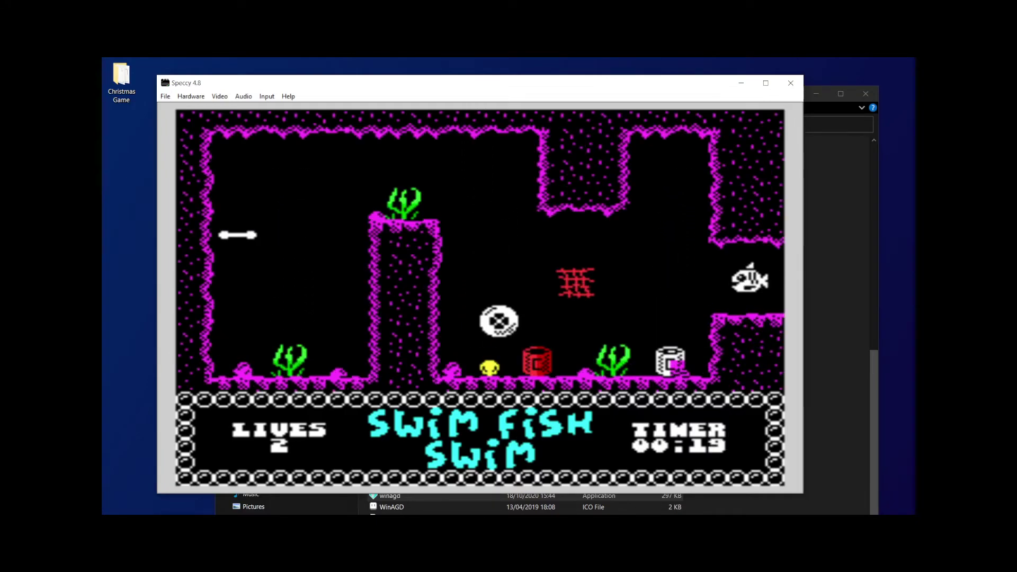
click(791, 84)
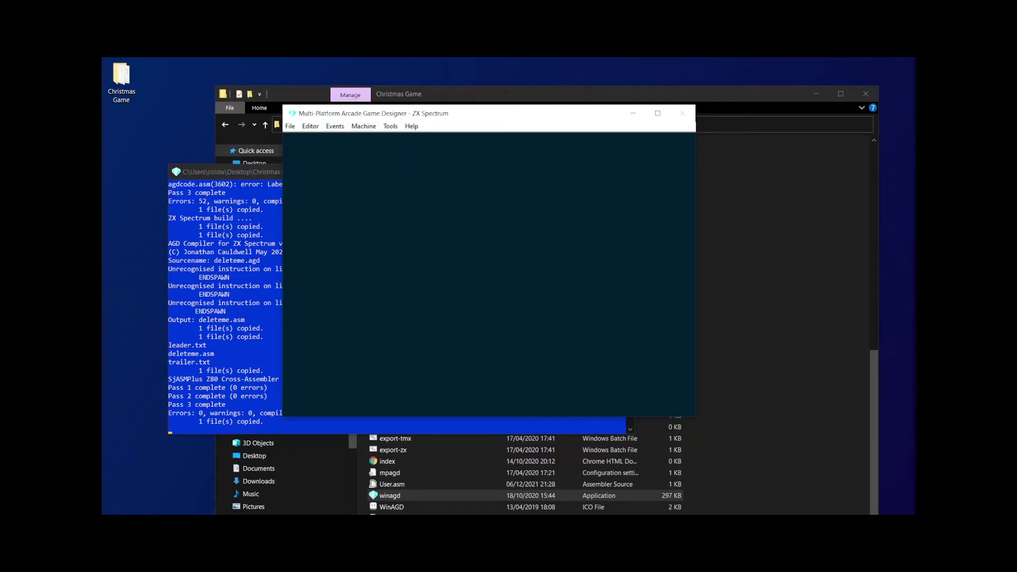
- Review the SeaJam project's Player event script through to its deadly-collision block, and close it
click(332, 128)
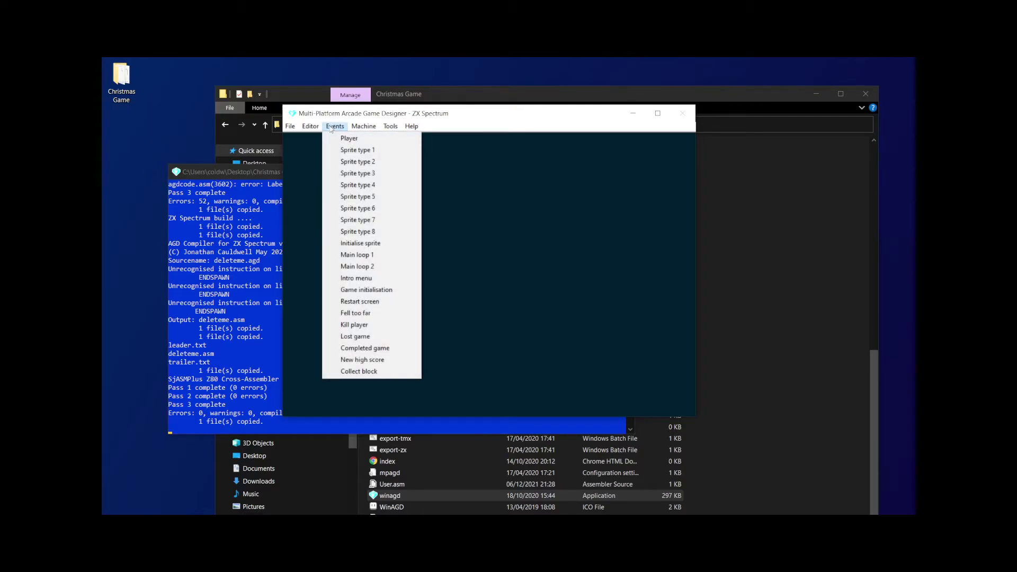
click(340, 137)
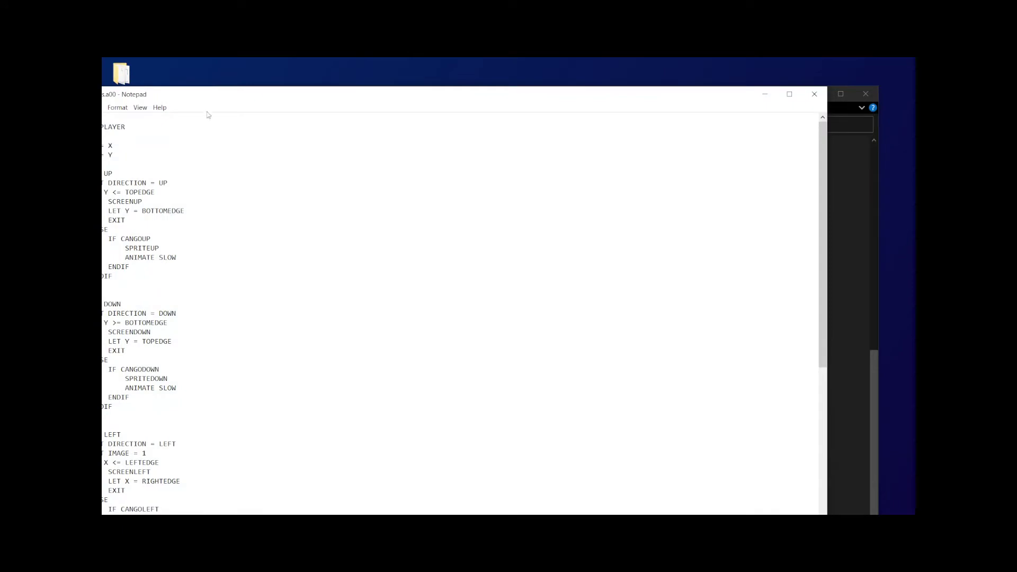
scroll(292, 254, down, 9)
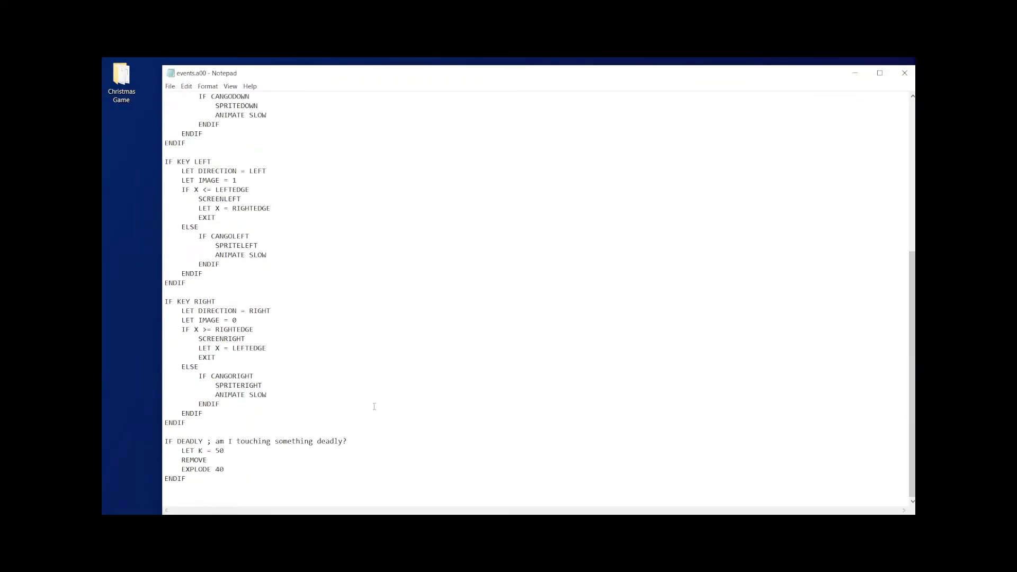
scroll(375, 405, up, 9)
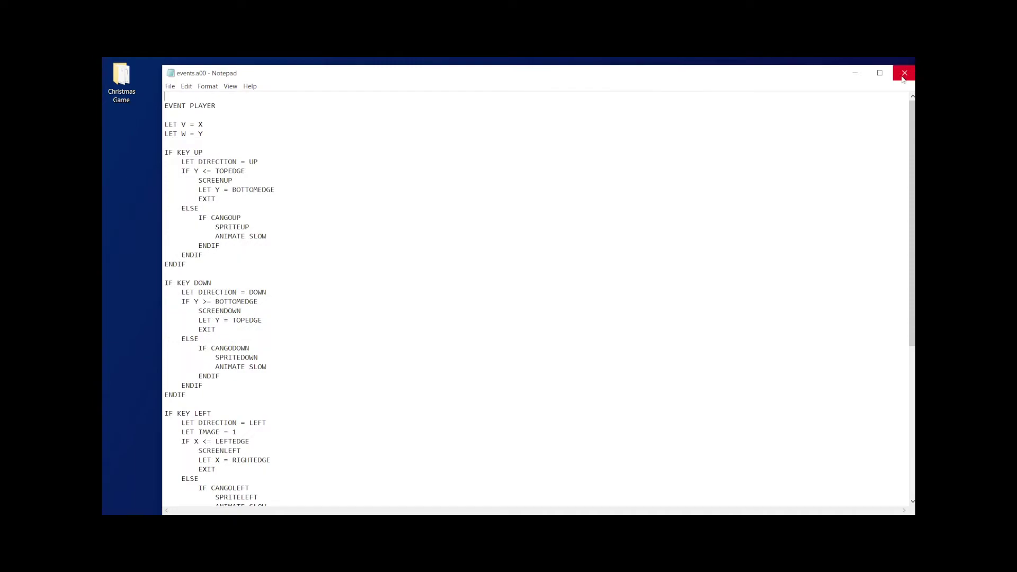
click(903, 74)
- Read through the Game initialisation event script, including its HUD drawing code and data, and close it
click(334, 126)
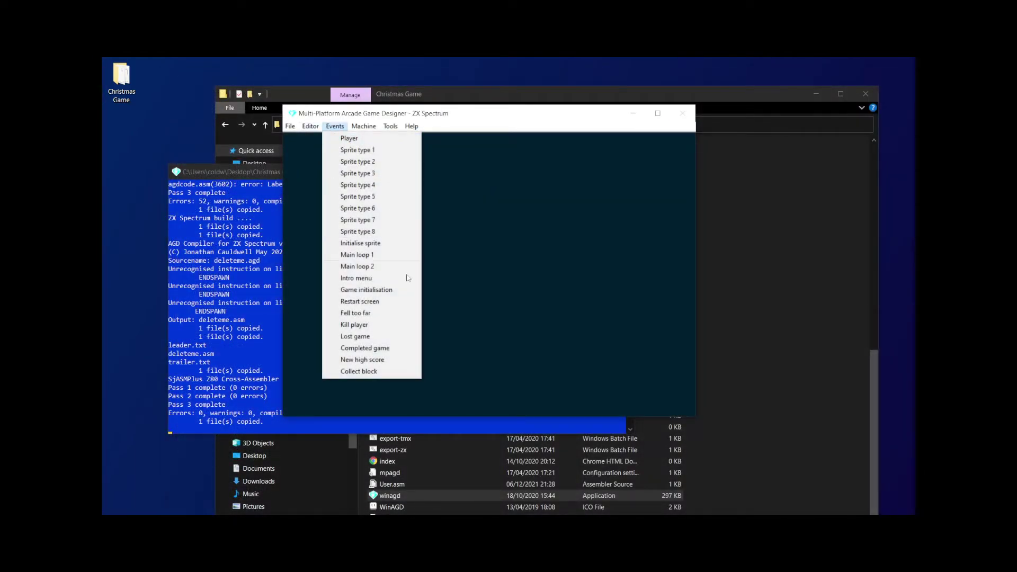
click(401, 290)
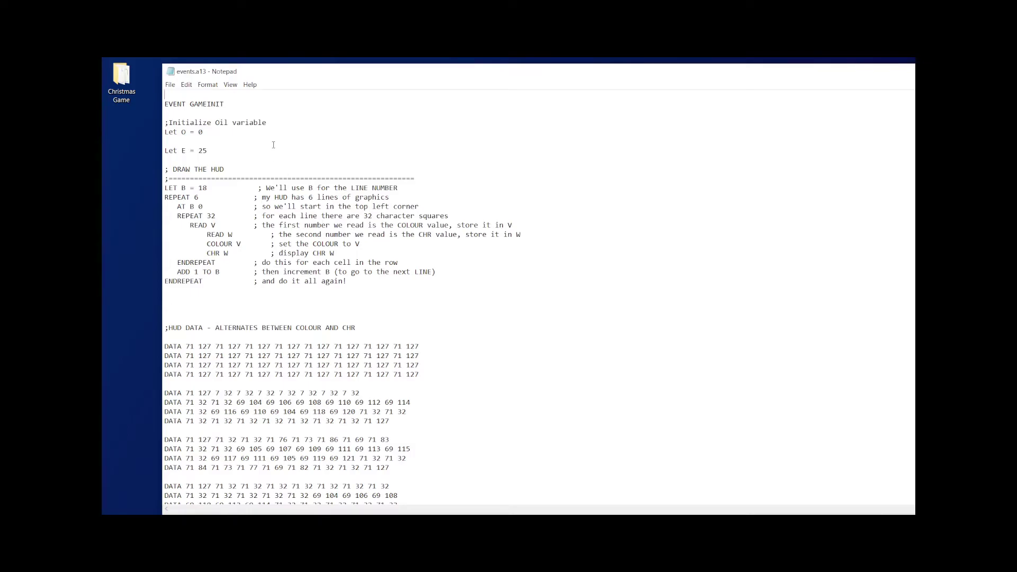
scroll(300, 147, down, 8)
scroll(357, 213, up, 7)
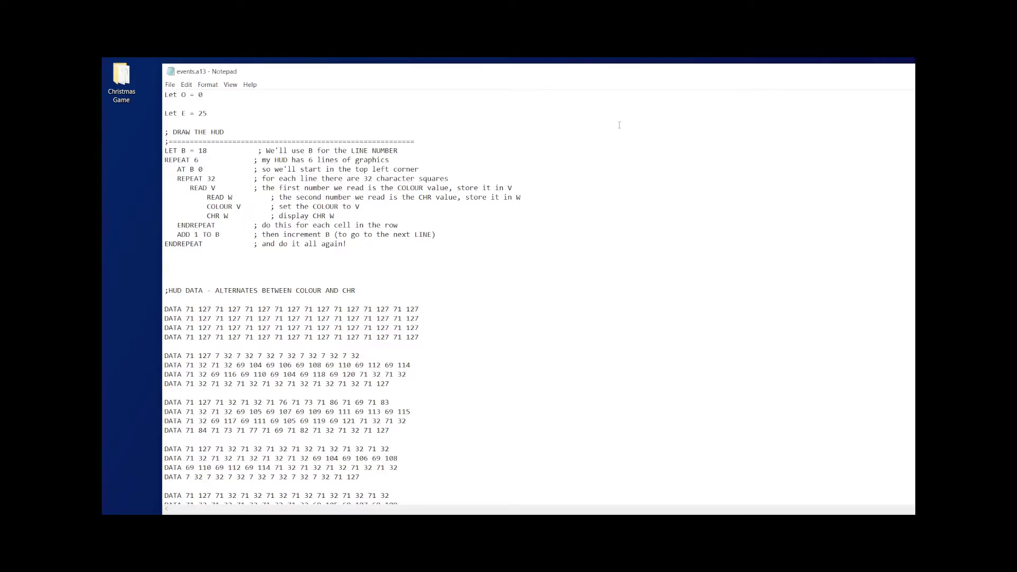
drag(891, 70, 725, 72)
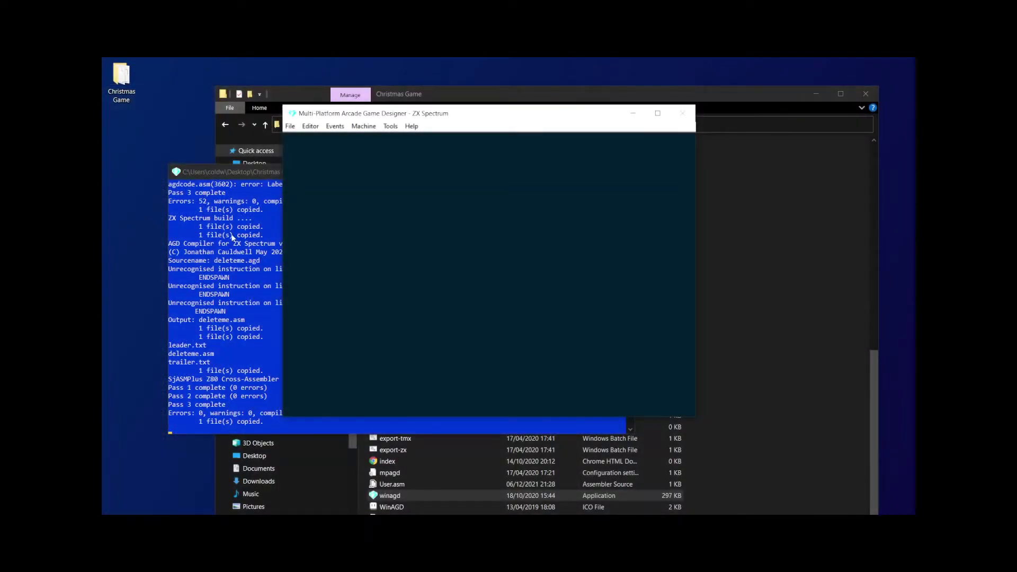
- Skim the Main loop 1 event script from start to end and close it
click(335, 126)
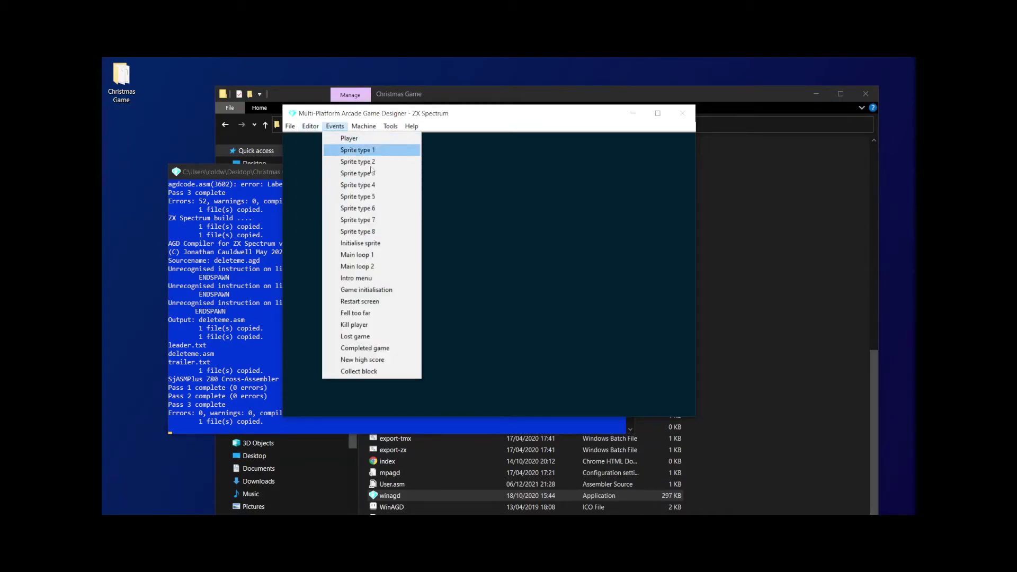
click(360, 255)
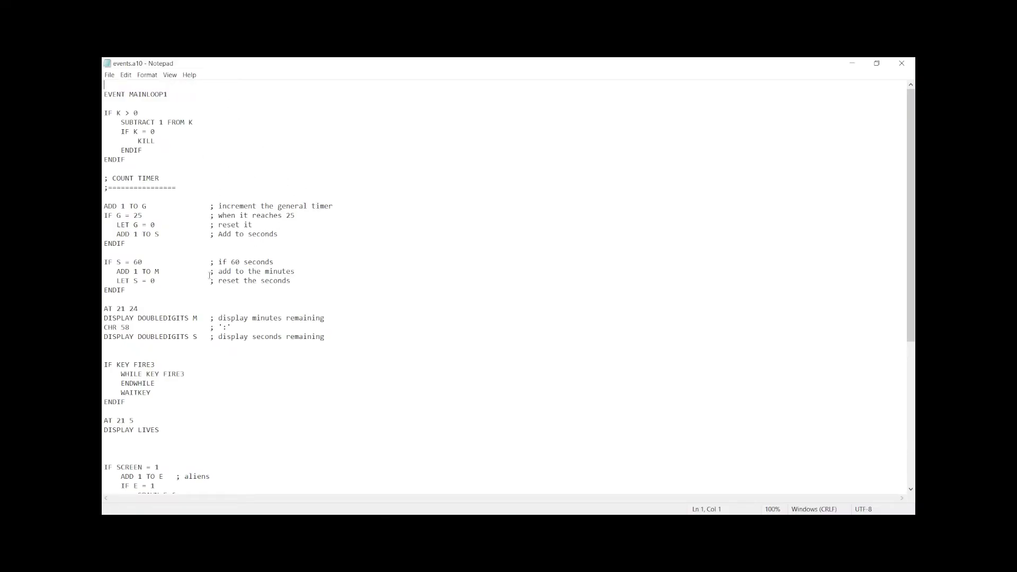
scroll(209, 275, down, 8)
scroll(227, 272, up, 8)
click(901, 63)
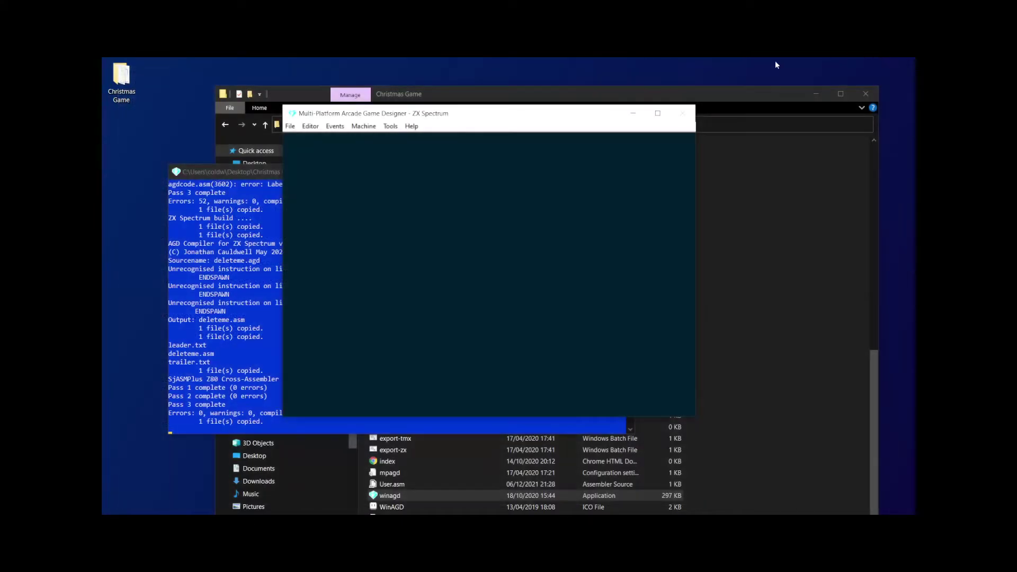
- Reopen the Main loop 1 event script, examine its timer, lives and alien spawning code, and close it
click(335, 127)
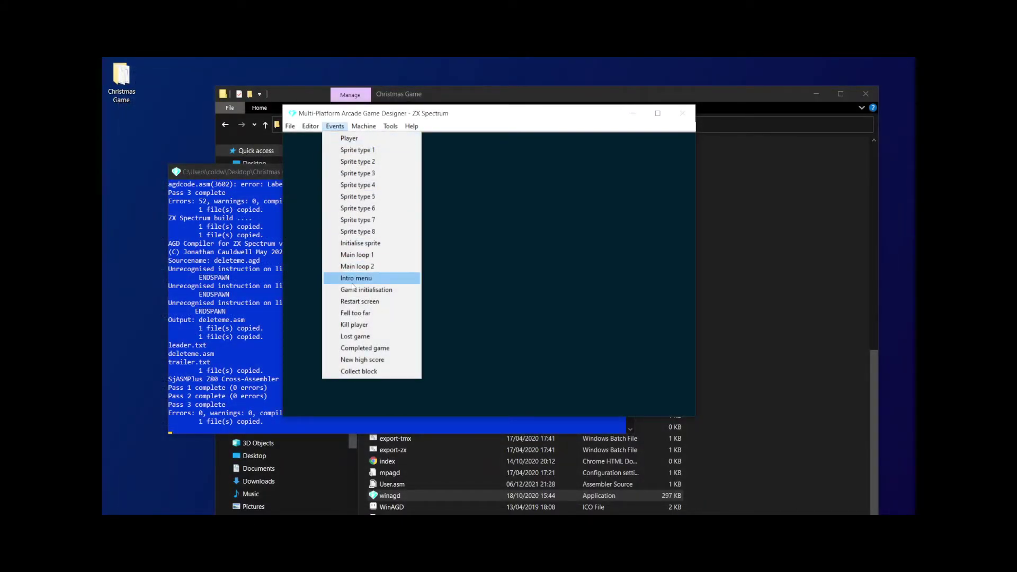
drag(339, 114, 271, 143)
click(264, 156)
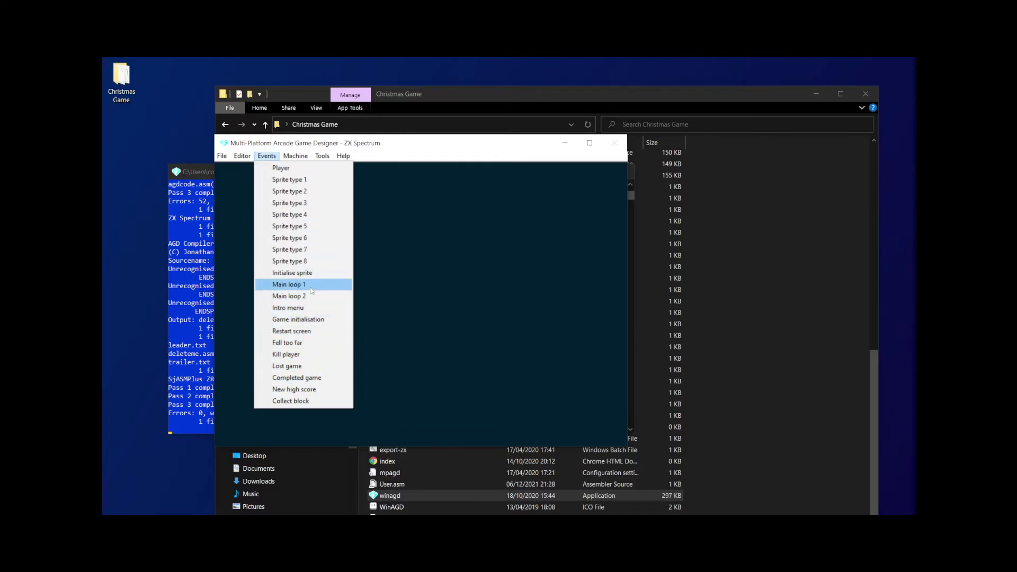
click(288, 284)
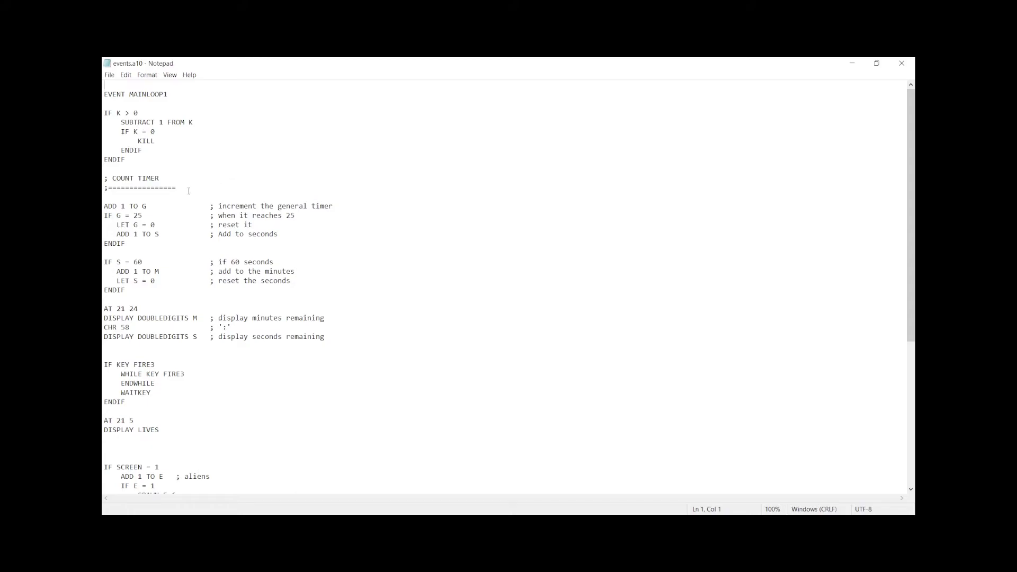
scroll(188, 191, down, 8)
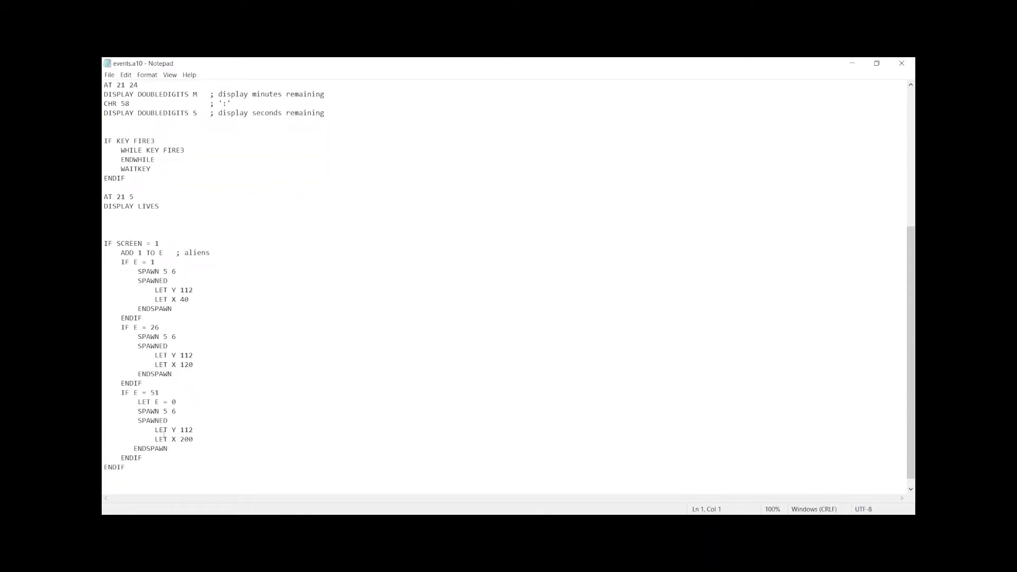
scroll(426, 184, up, 6)
click(900, 63)
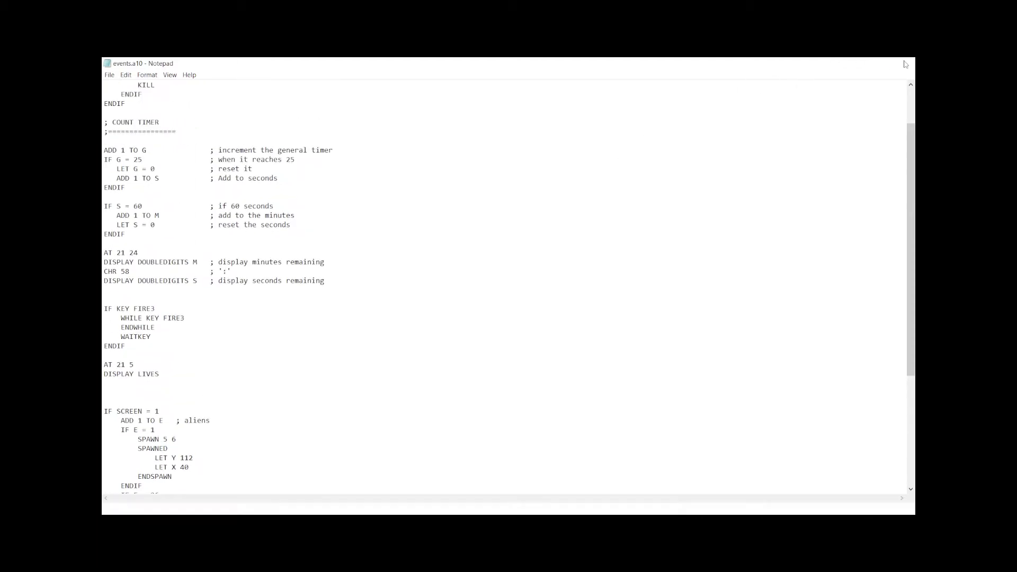
- Check the contents of the Initialise sprite event script and close it
click(266, 156)
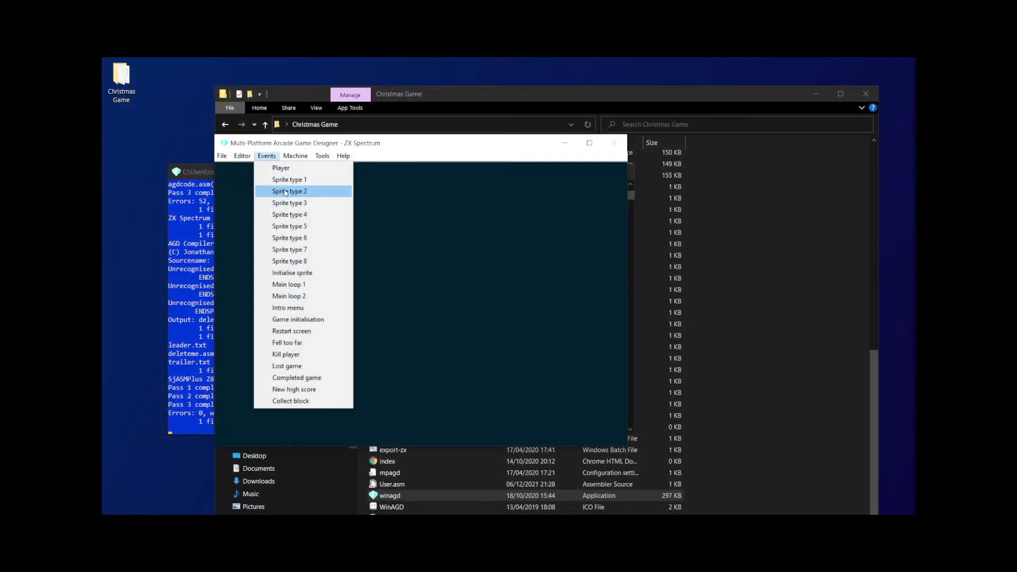
click(294, 273)
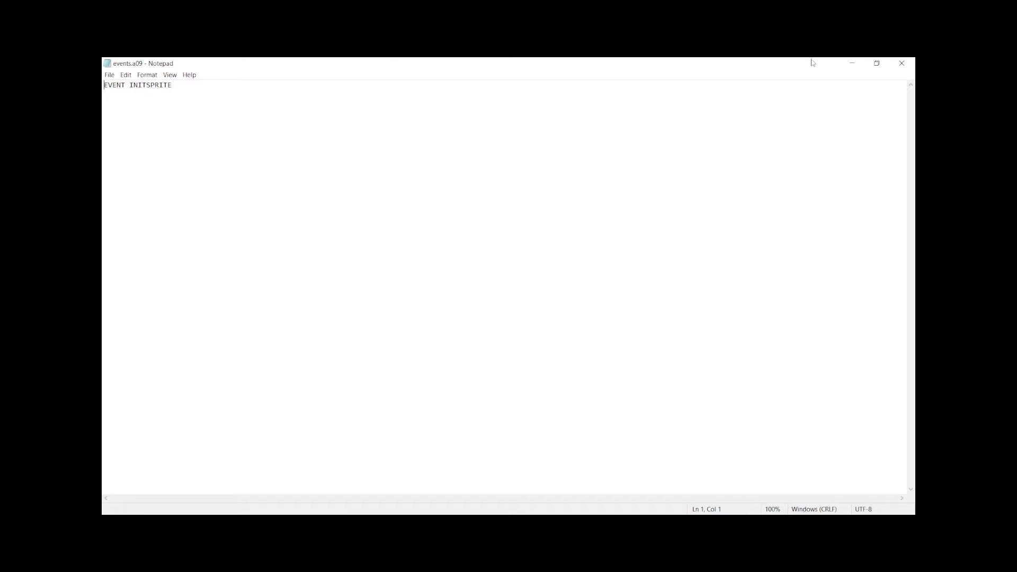
click(900, 63)
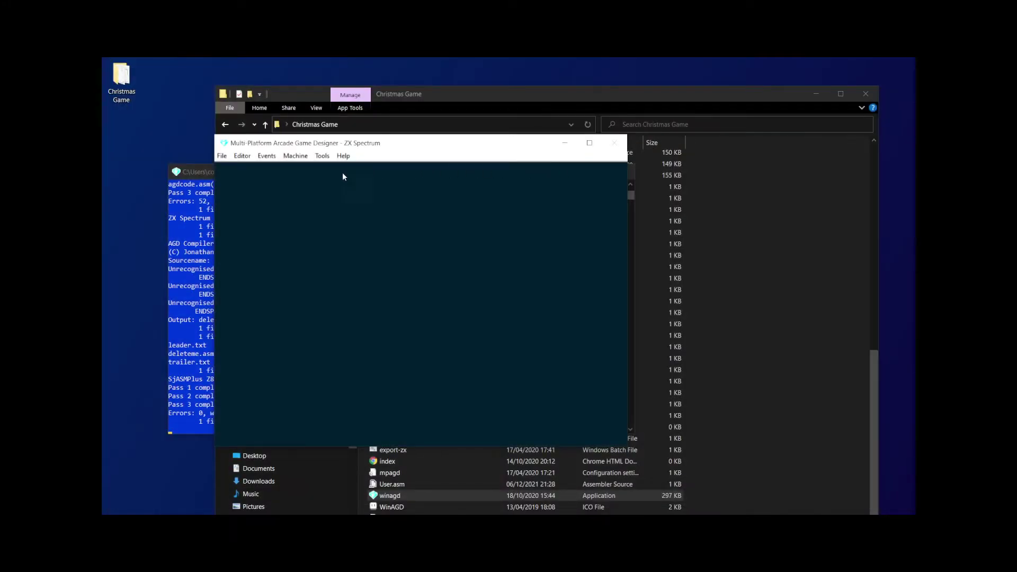
- Recheck the Player event script's four directional movement blocks and its deadly check, and close it
click(266, 155)
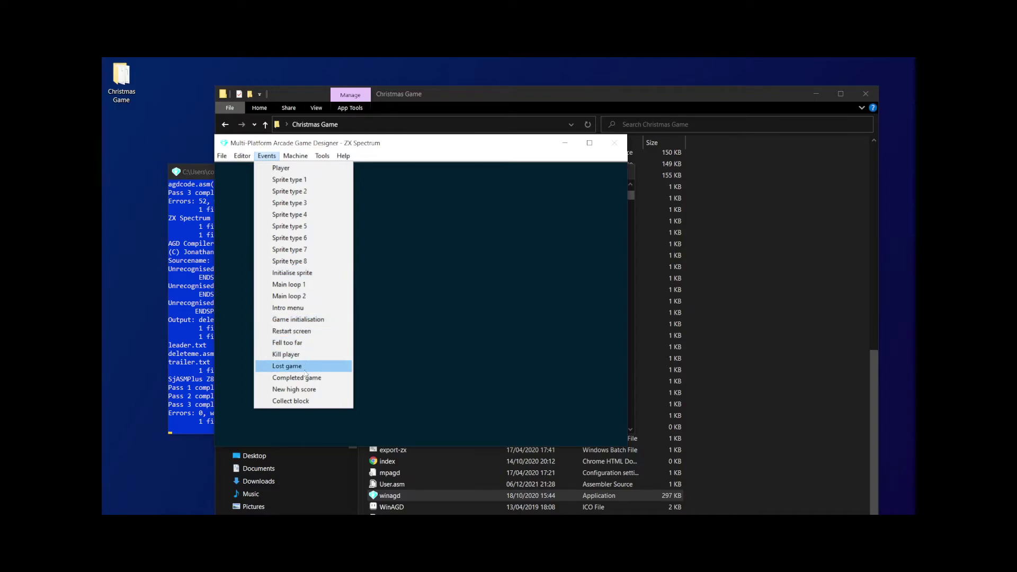
mouse_move(290, 163)
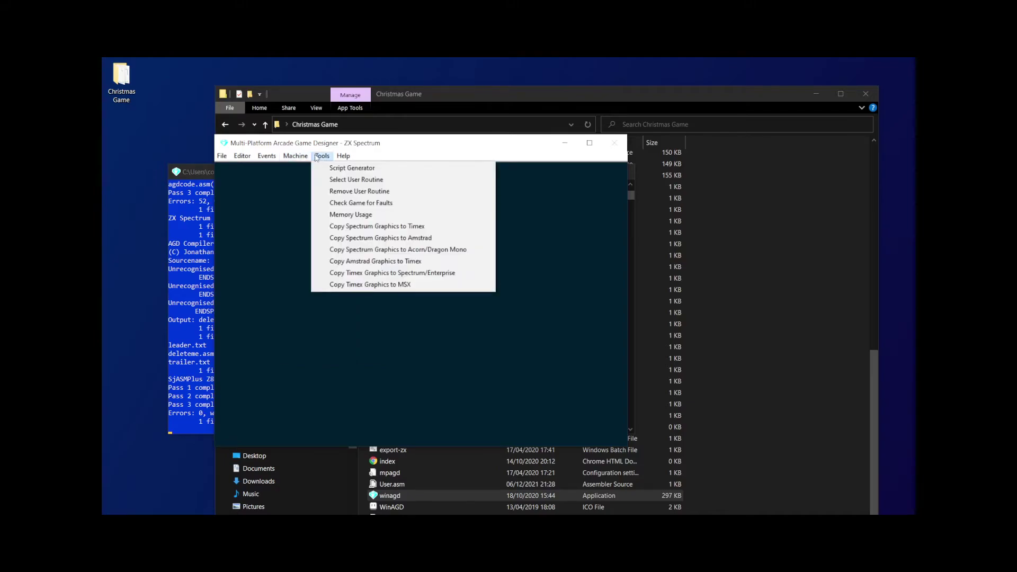
mouse_move(228, 155)
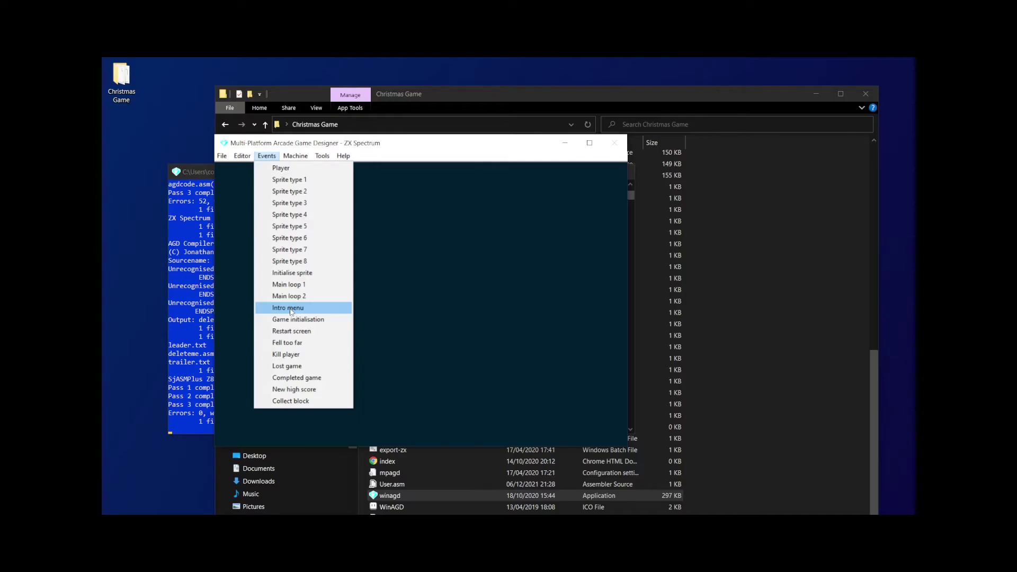
click(285, 168)
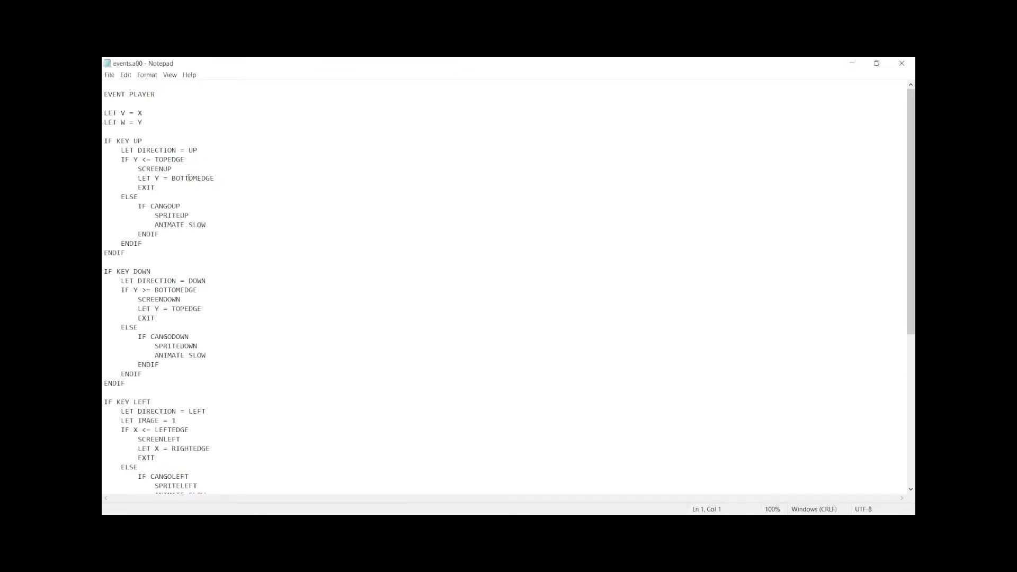
scroll(186, 272, down, 7)
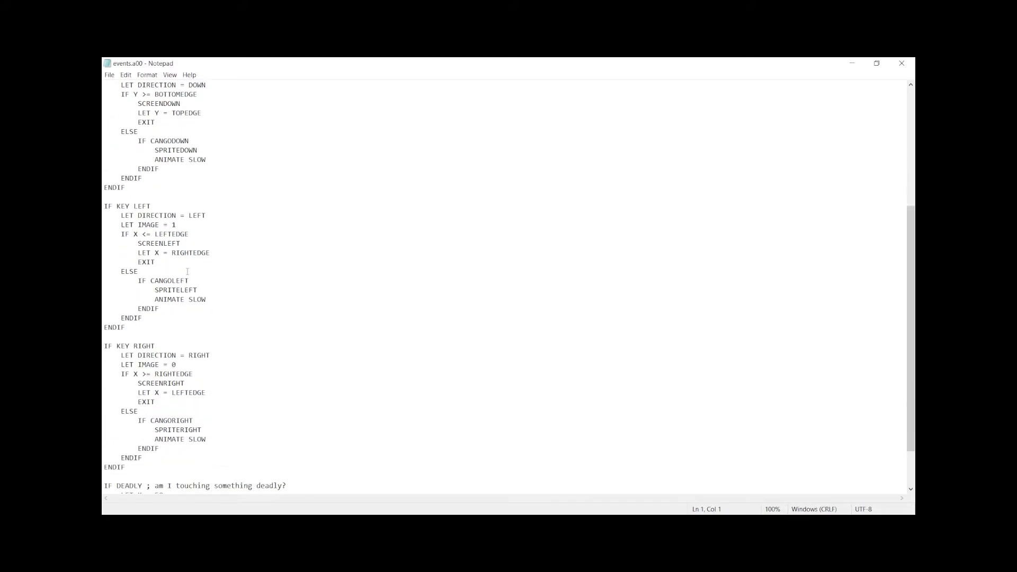
scroll(182, 253, down, 2)
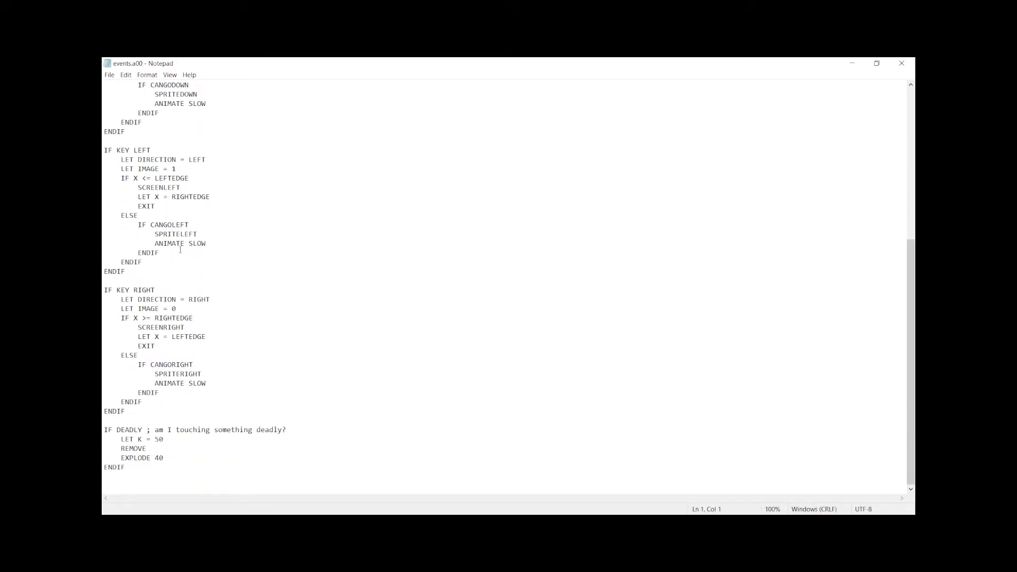
click(902, 63)
click(222, 156)
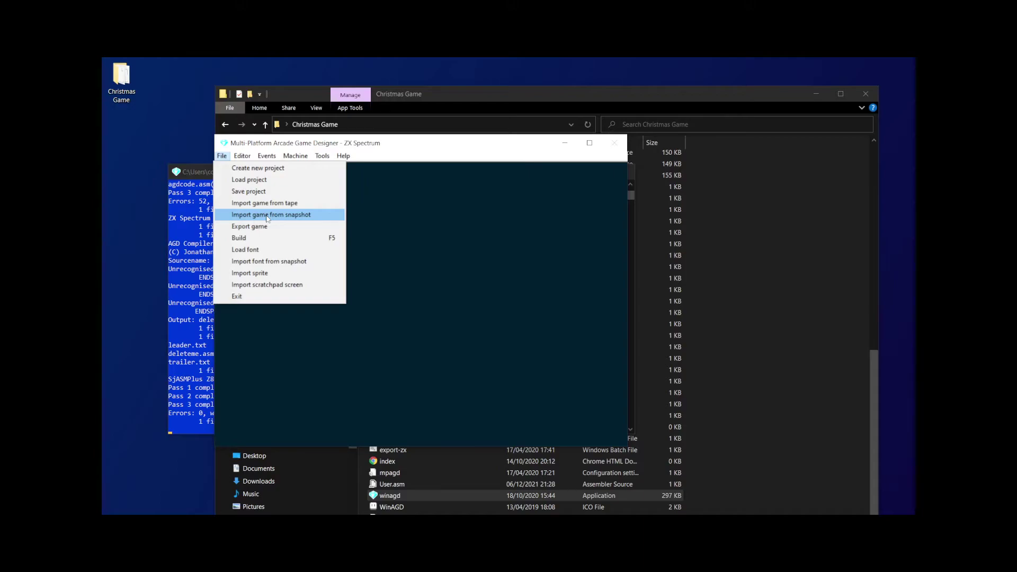
click(243, 297)
click(535, 327)
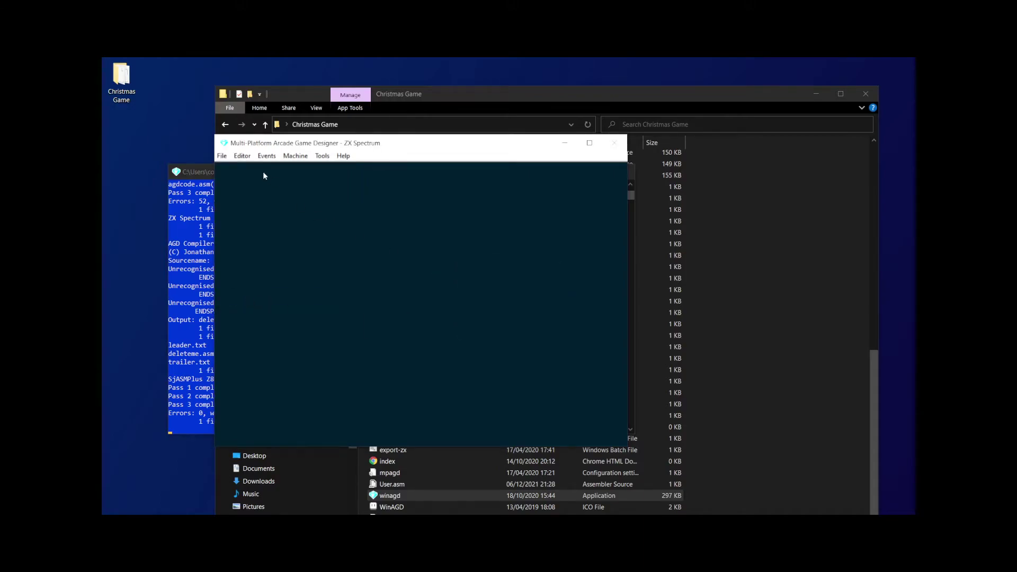
- Load ChristmasGame.apj from the ChristmasGame subfolder inside the desktop's Christmas Game folder
click(222, 156)
click(241, 183)
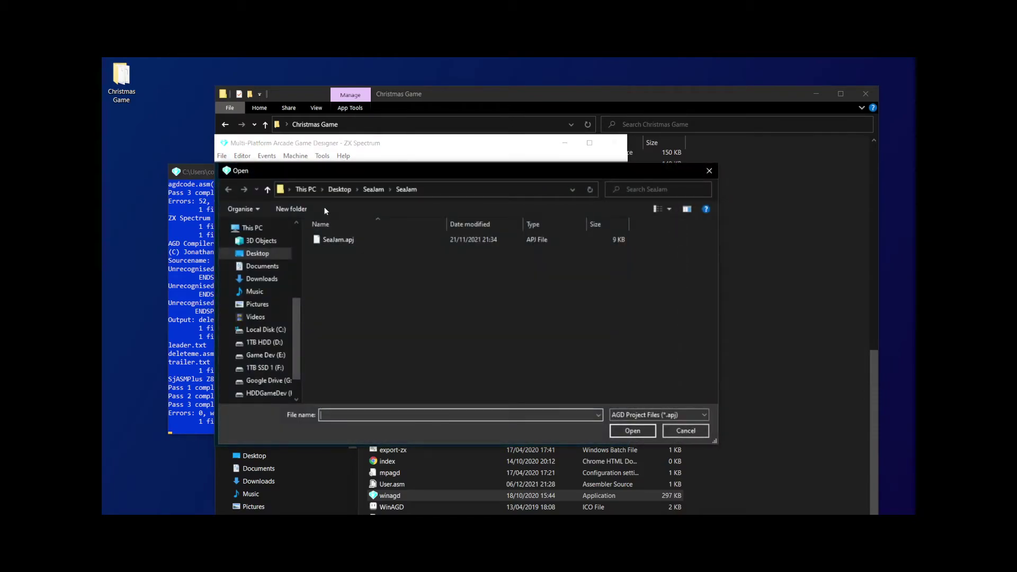
click(339, 191)
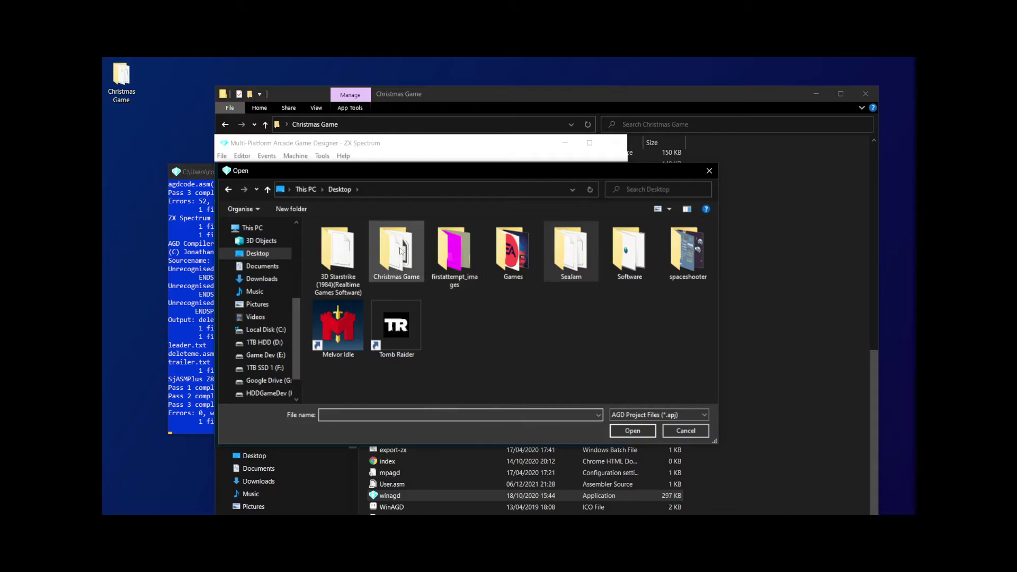
double_click(383, 239)
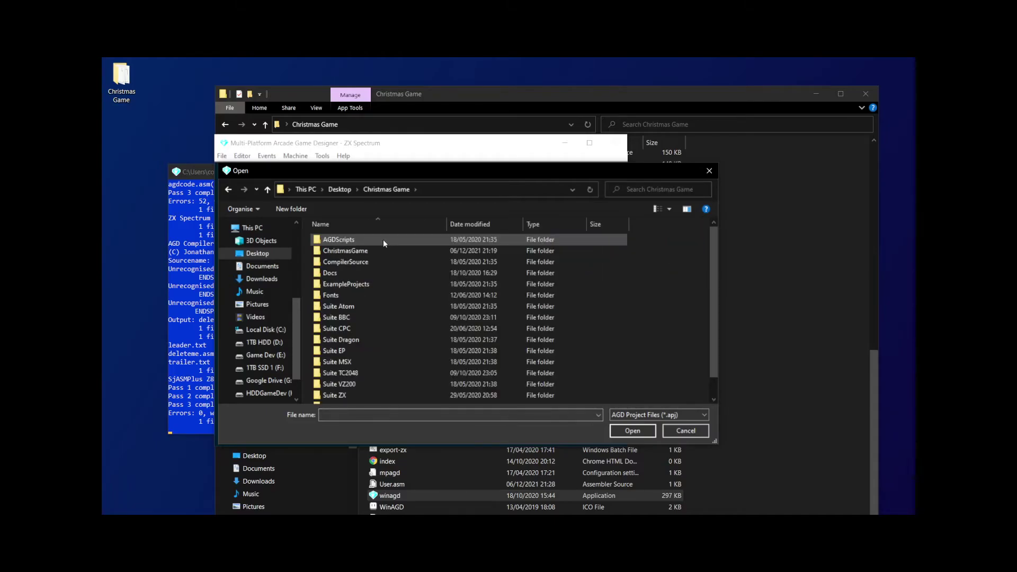
double_click(350, 252)
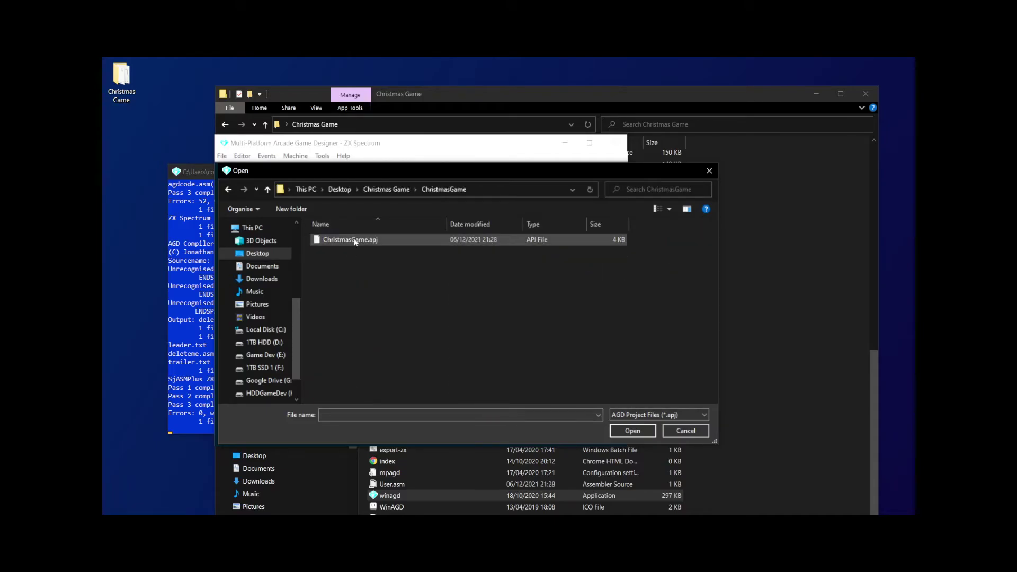
double_click(353, 240)
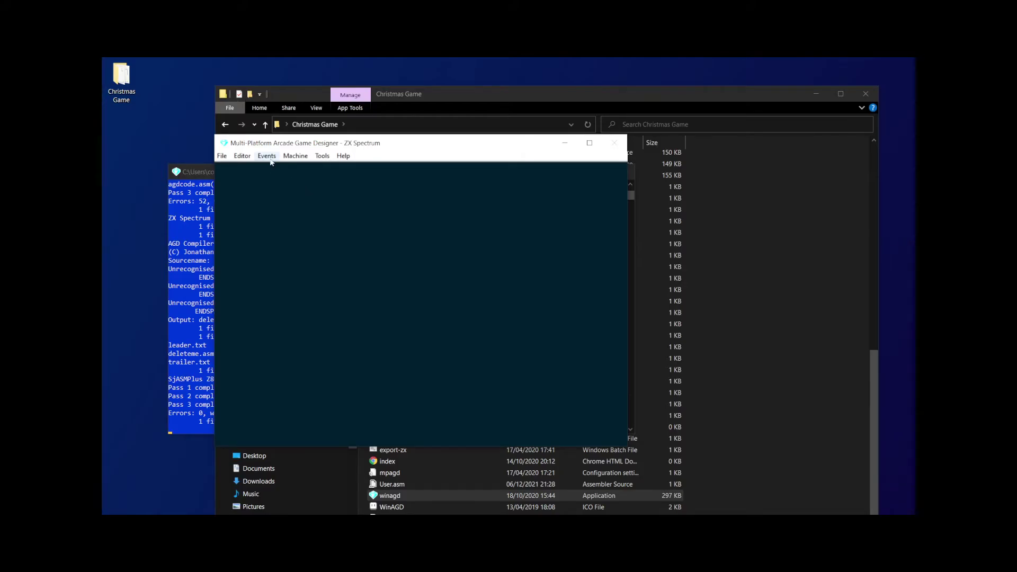
- Build the Christmas game for a test run in the Speccy emulator, and close the emulator
click(203, 177)
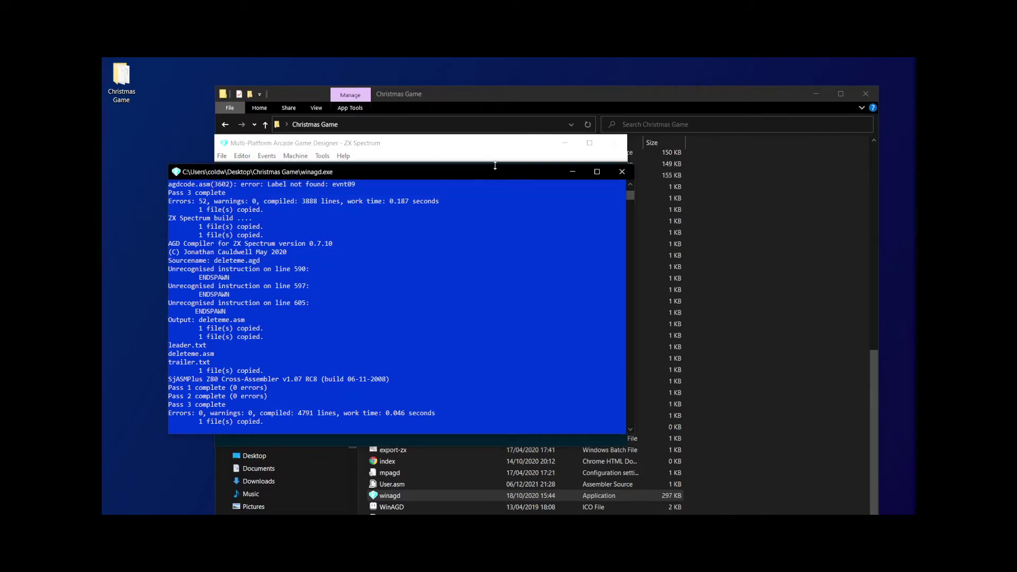
click(521, 149)
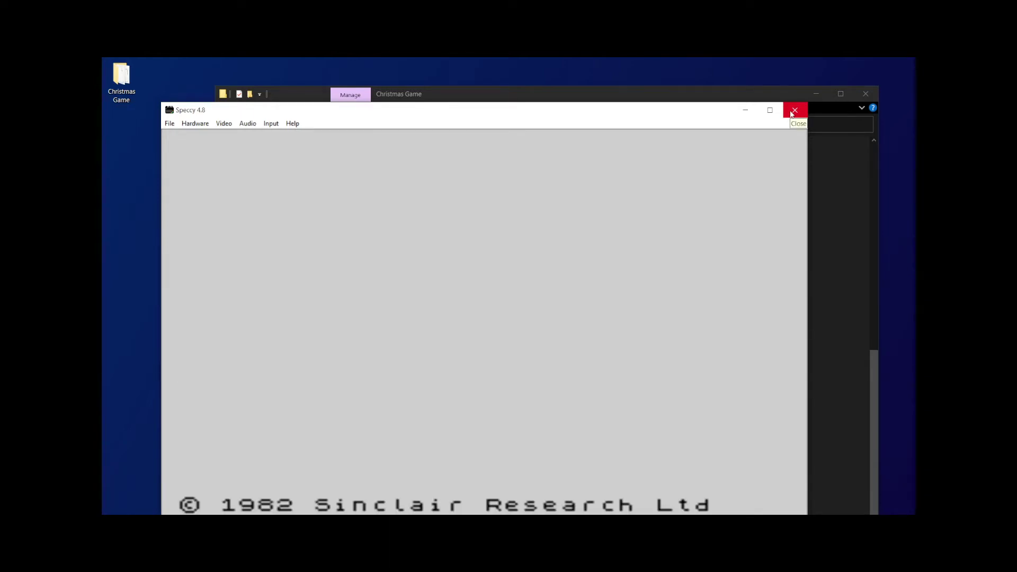
click(794, 111)
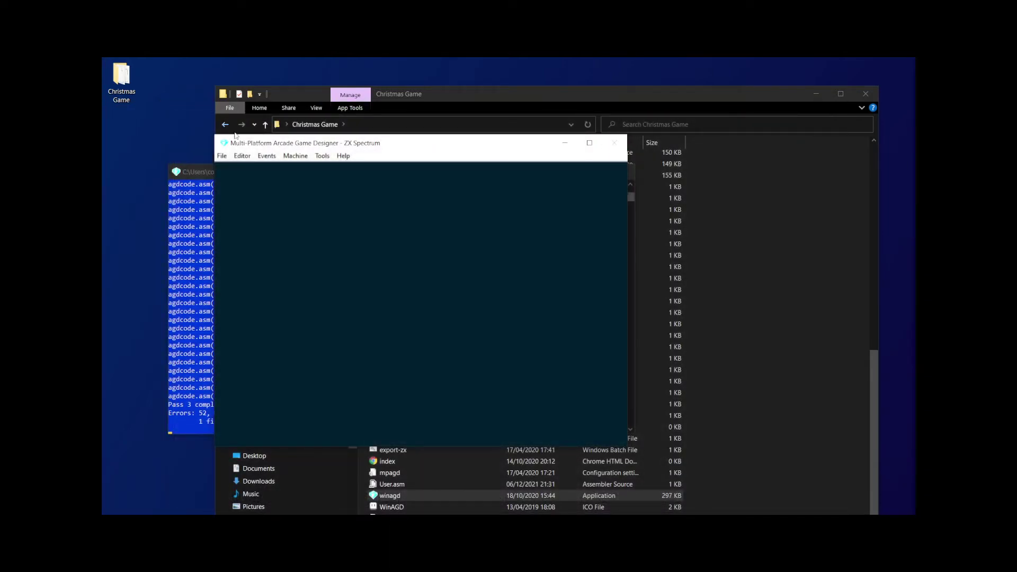
- Close the folder window and review the compiler's label errors in the console output
click(865, 93)
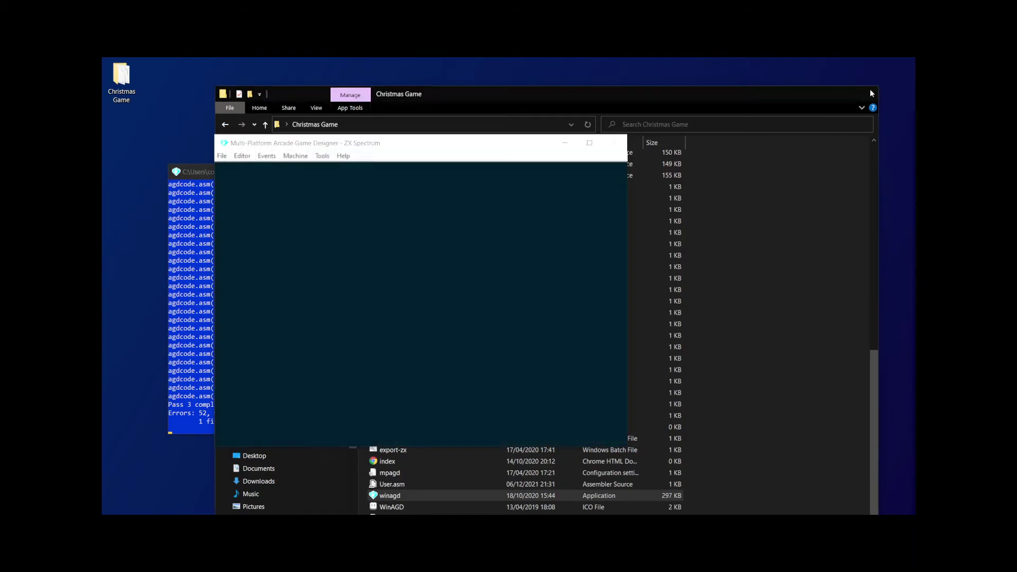
drag(538, 145, 735, 118)
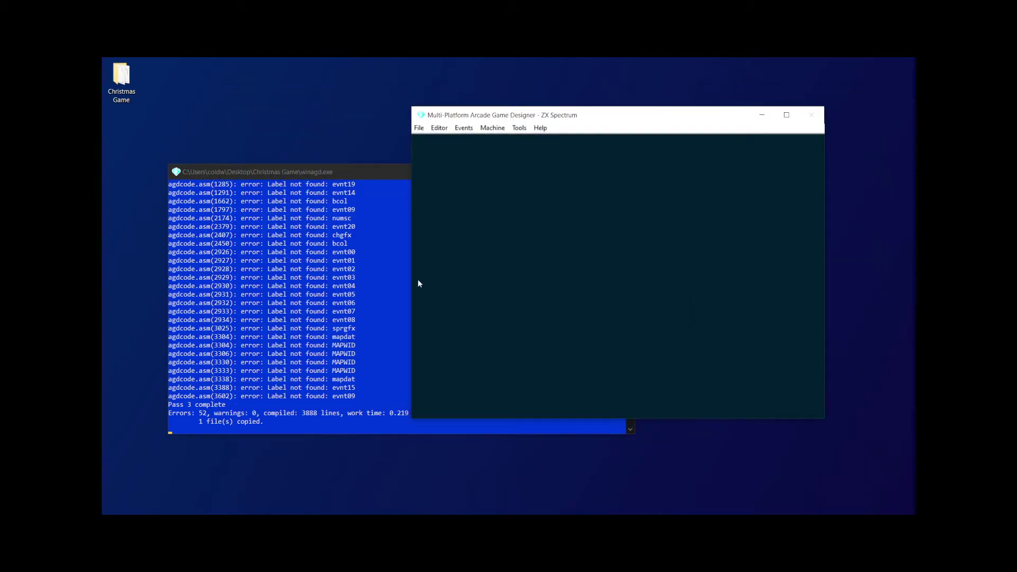
scroll(373, 367, up, 11)
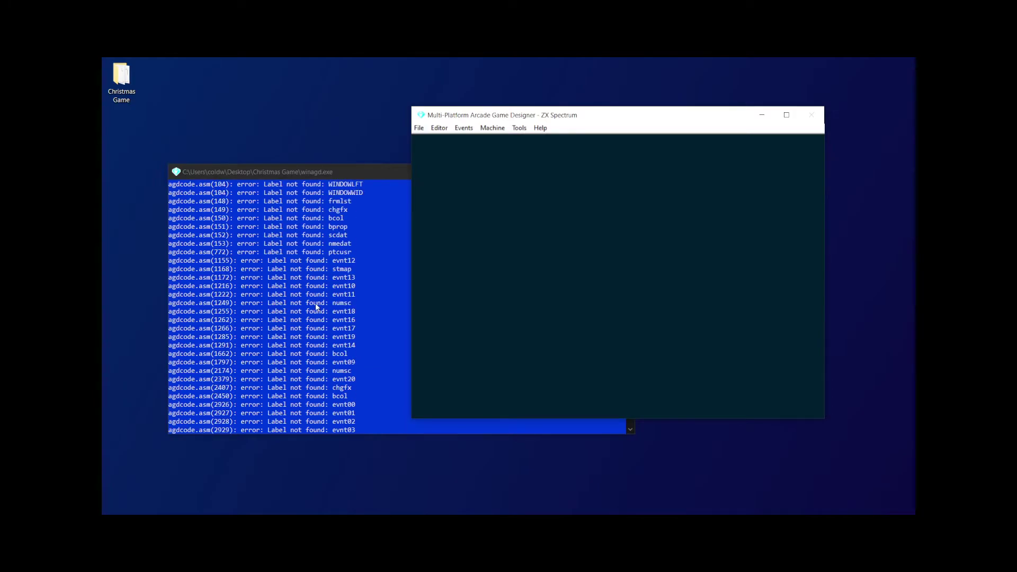
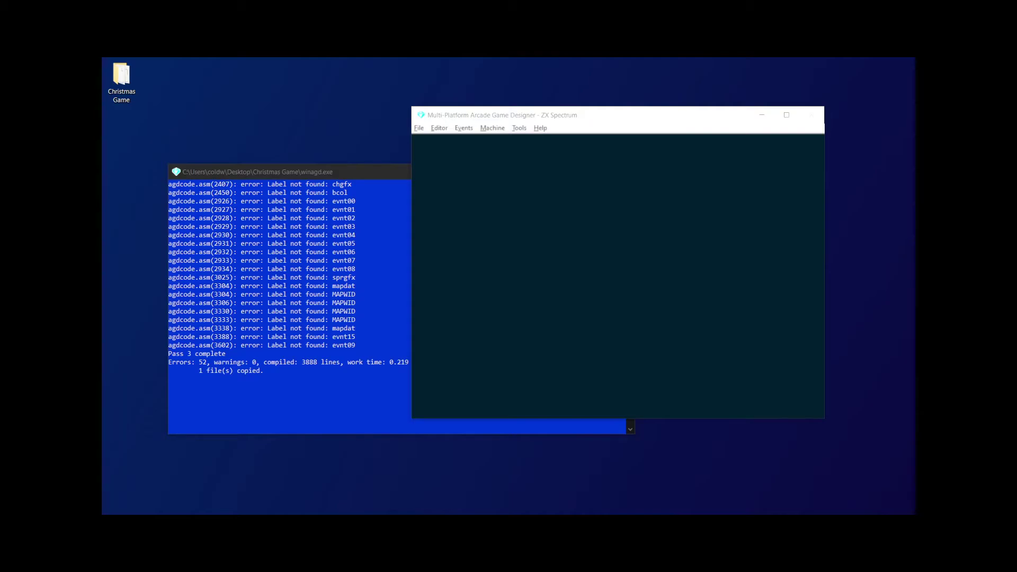
- Exit Multi-Platform Arcade Game Designer
click(657, 122)
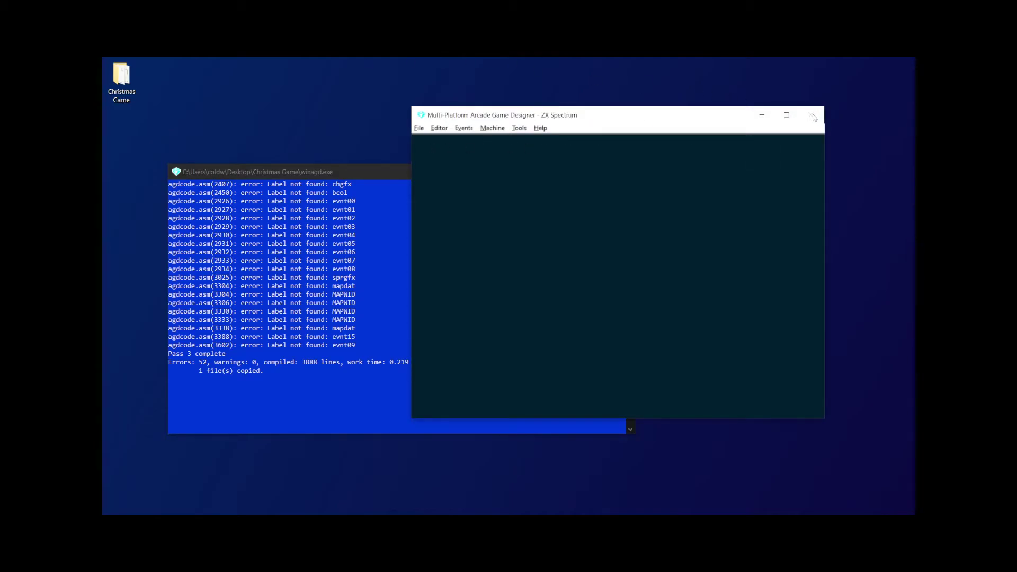
click(418, 128)
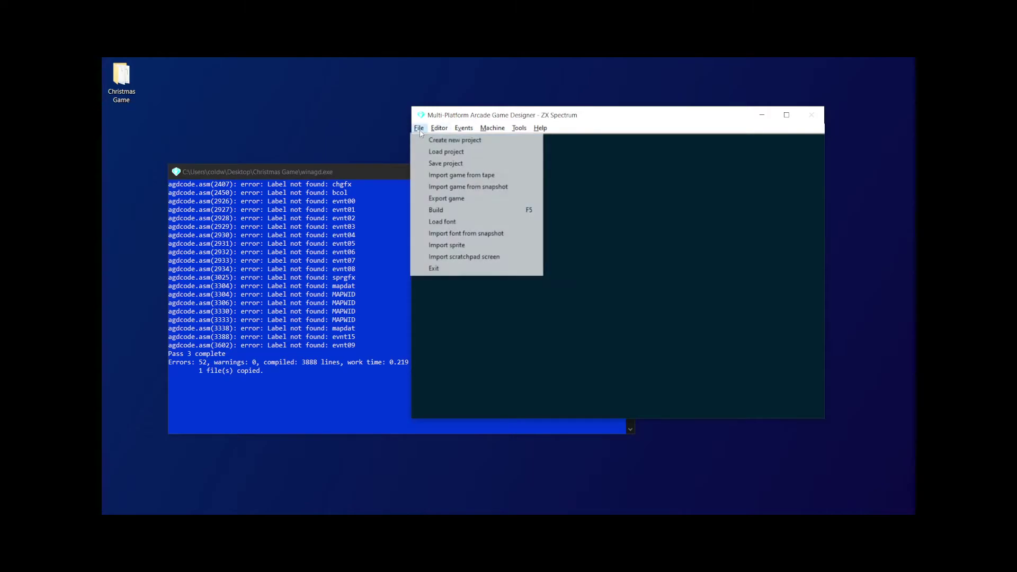
click(426, 269)
click(491, 326)
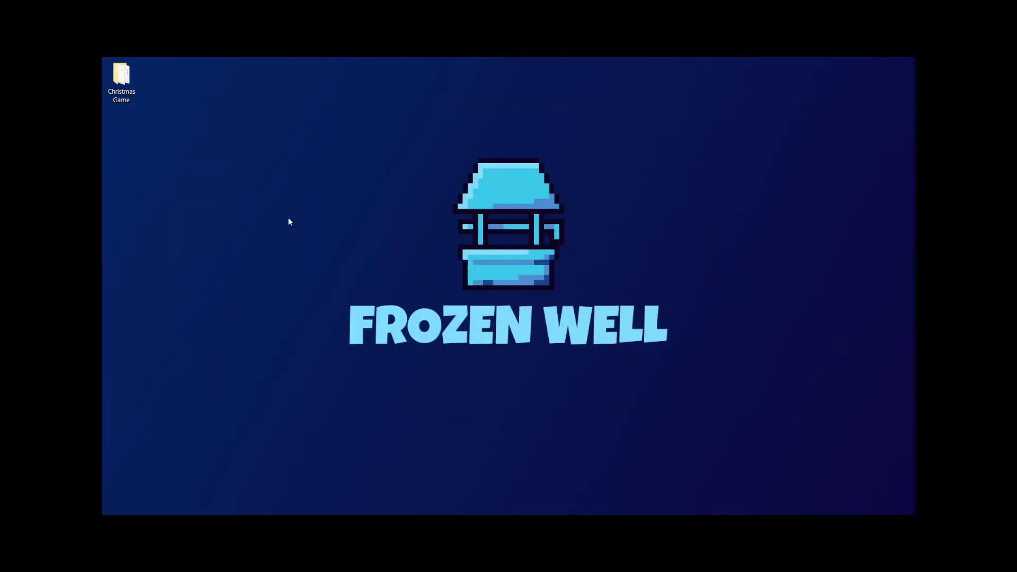
- Rename the desktop's Christmas Game folder as ChristmasGame, without a space
click(121, 80)
key(F2)
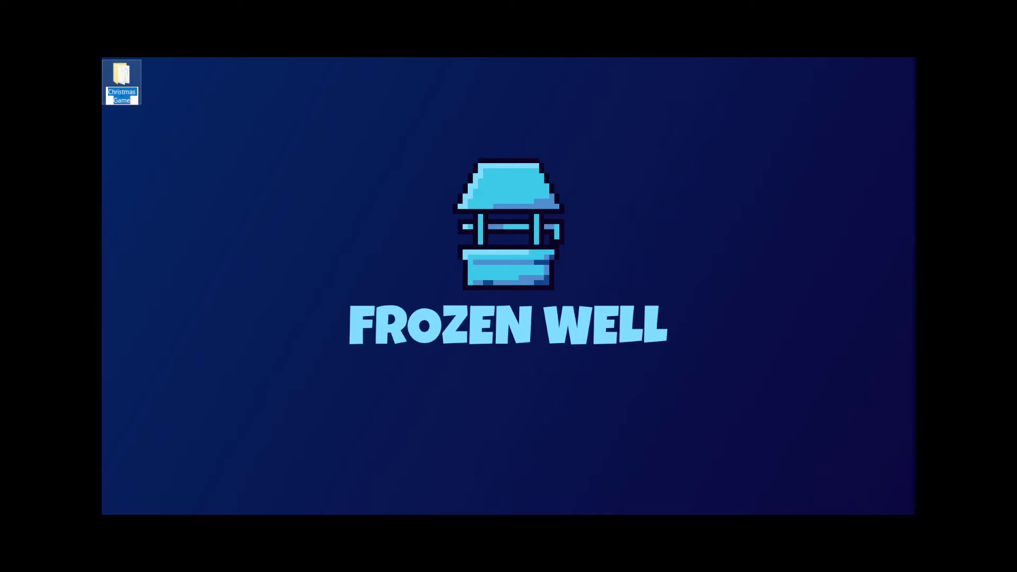
key(Home)
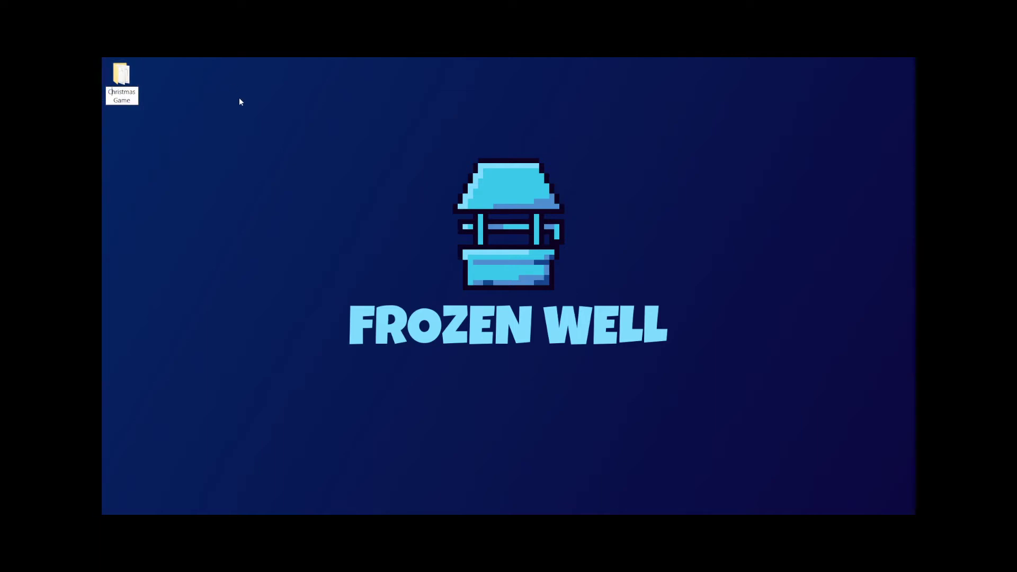
key(Right)
key(Right)
key(Right)
key(Right)
key(Right)
key(Delete)
key(Return)
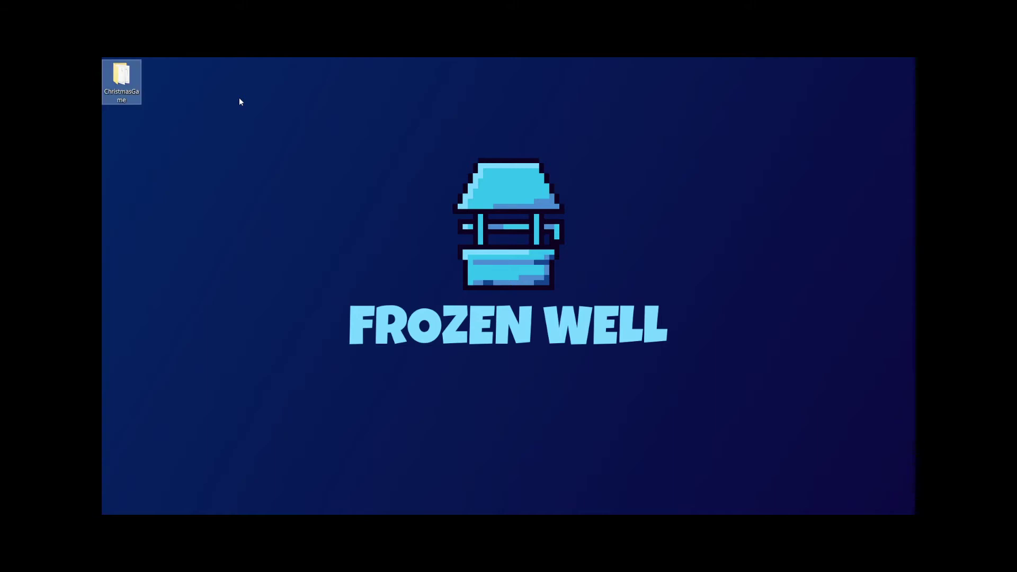
- Launch winagd from the desktop's ChristmasGame folder, close the folder window, and bring the designer window in front of its console
double_click(121, 79)
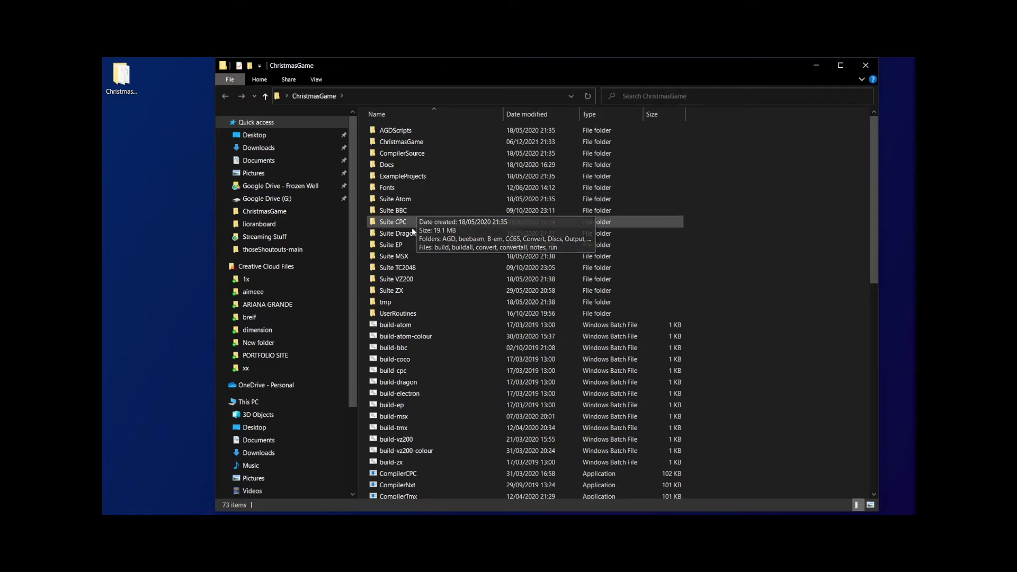
click(404, 143)
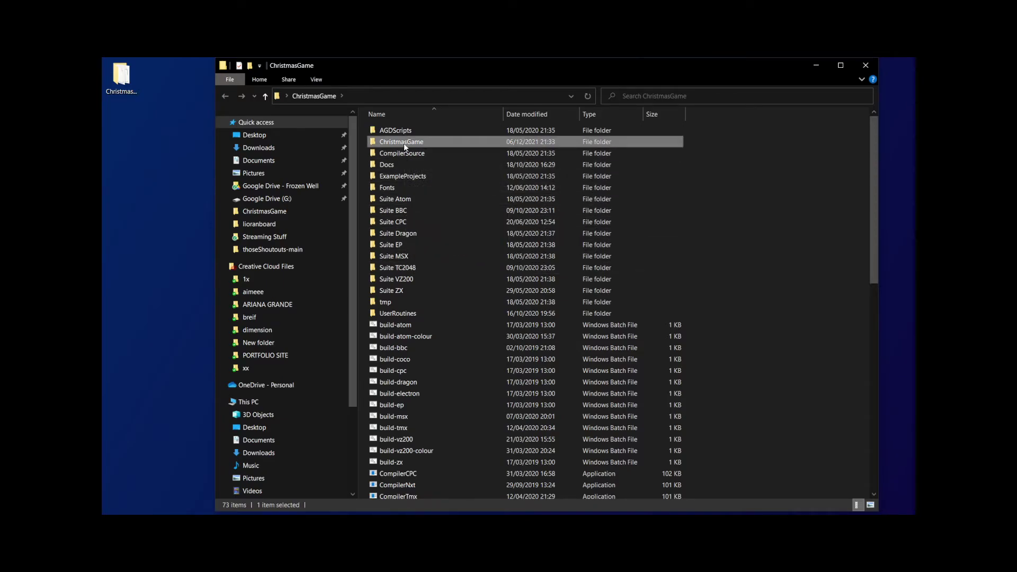
scroll(415, 389, down, 13)
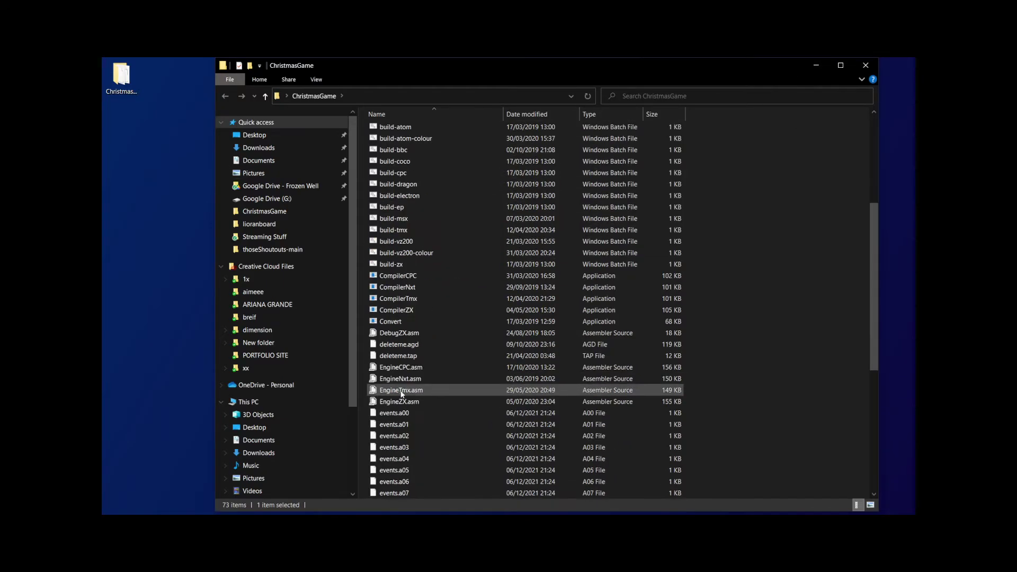
double_click(389, 459)
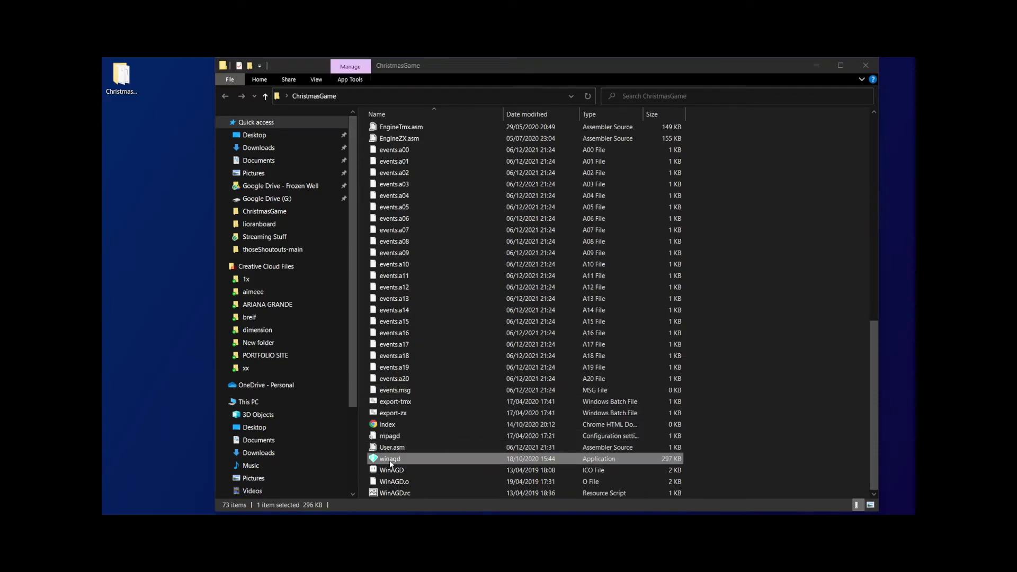
click(873, 68)
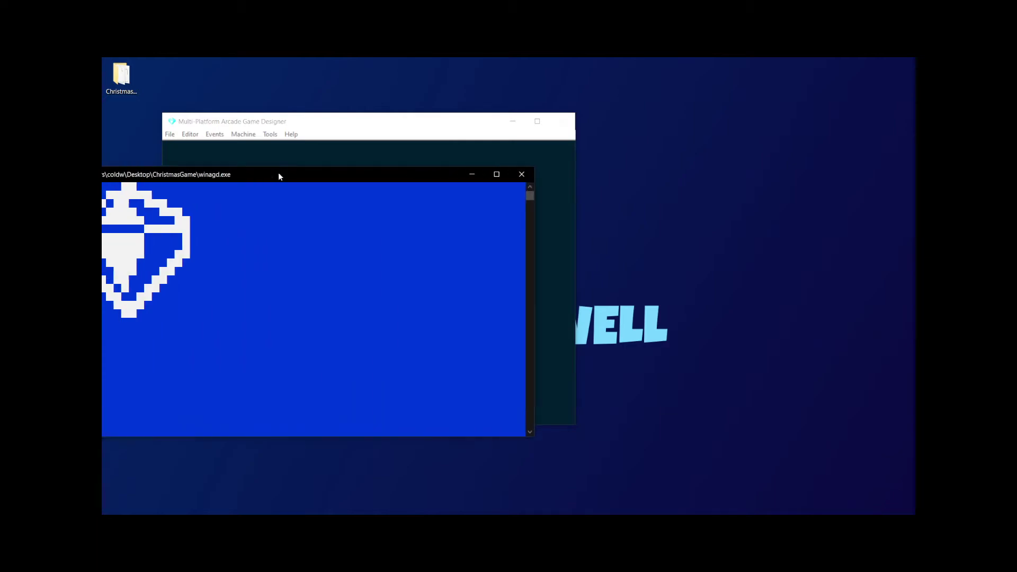
drag(278, 173, 548, 149)
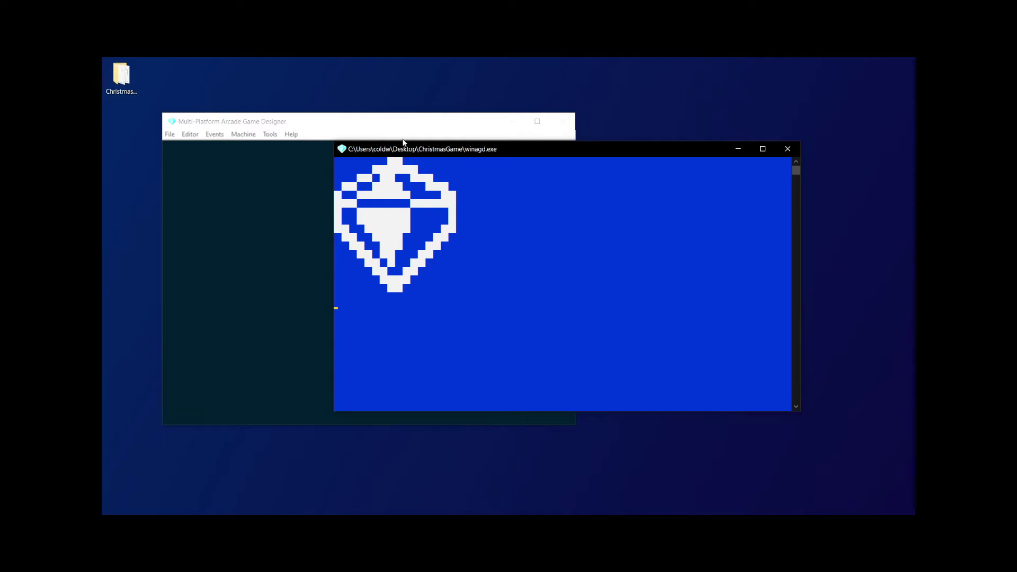
drag(385, 123, 530, 125)
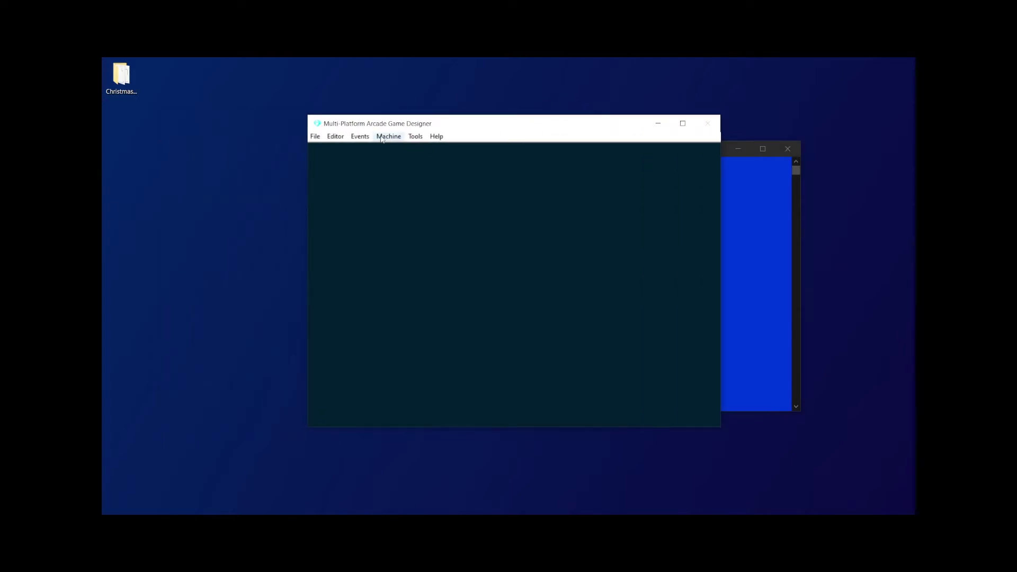
- Load ChristmasGame.apj from the ChristmasGame subfolder inside the desktop's ChristmasGame folder
click(316, 137)
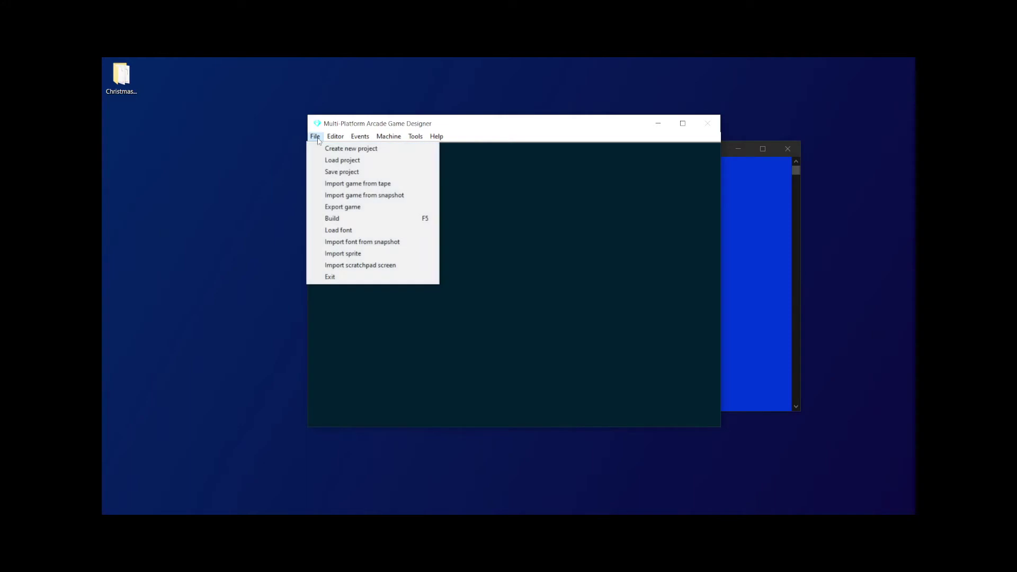
click(344, 160)
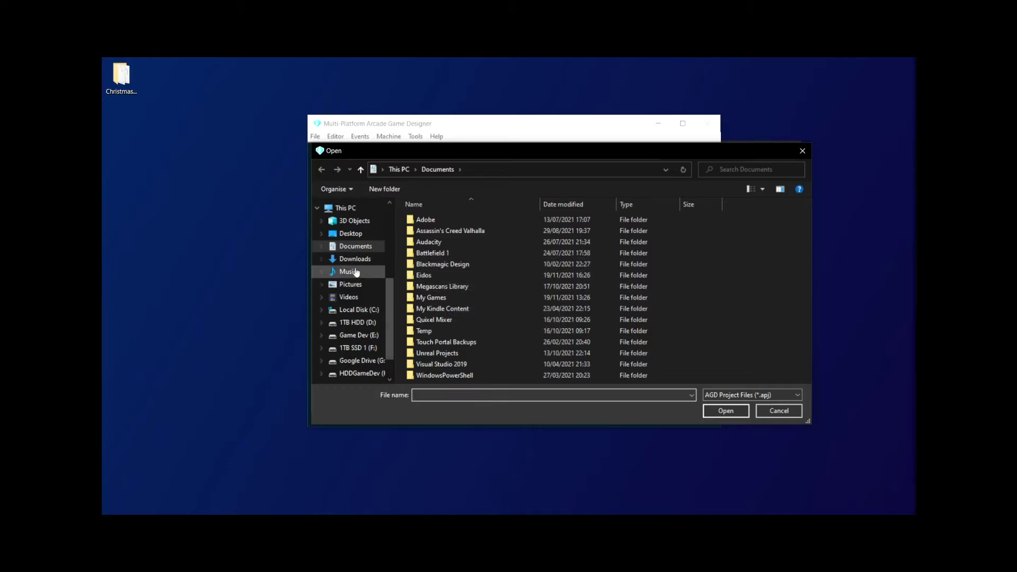
click(351, 234)
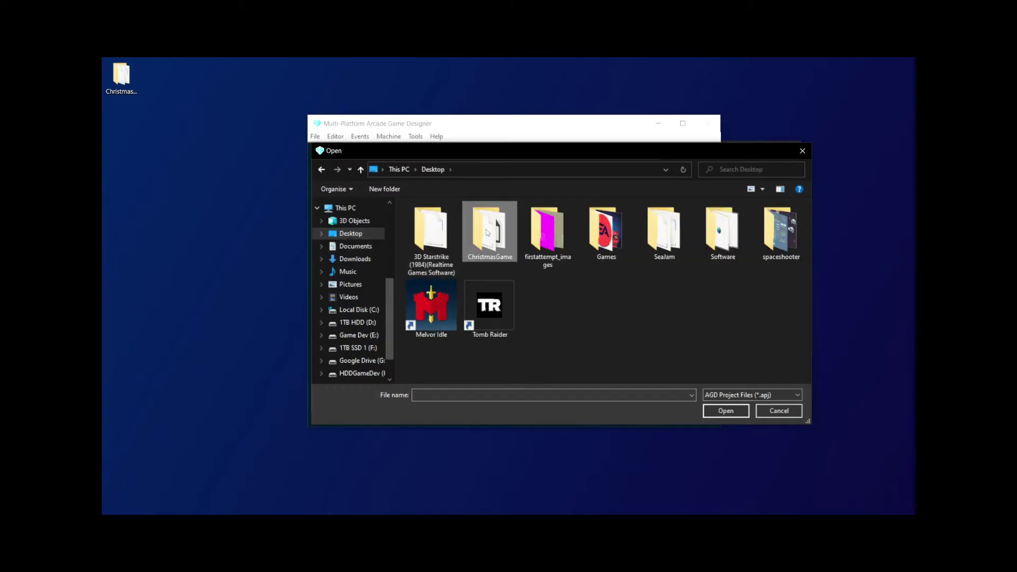
double_click(485, 233)
double_click(447, 231)
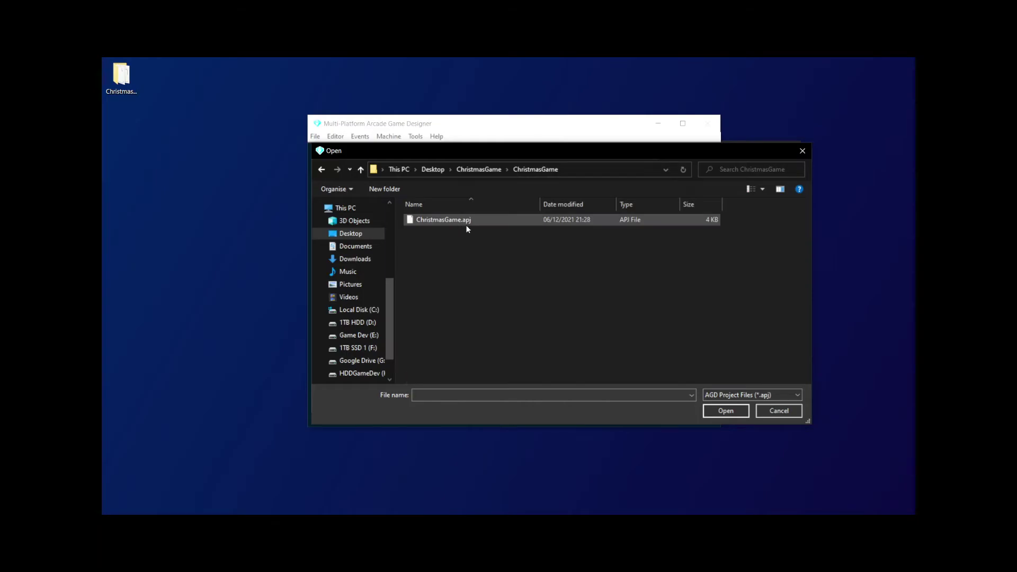
double_click(459, 221)
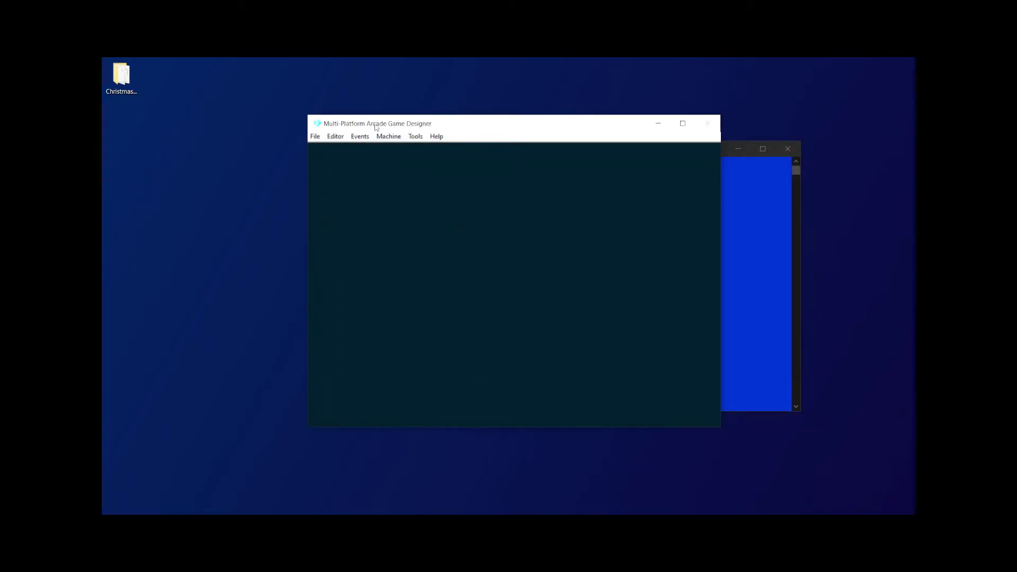
drag(375, 126, 361, 130)
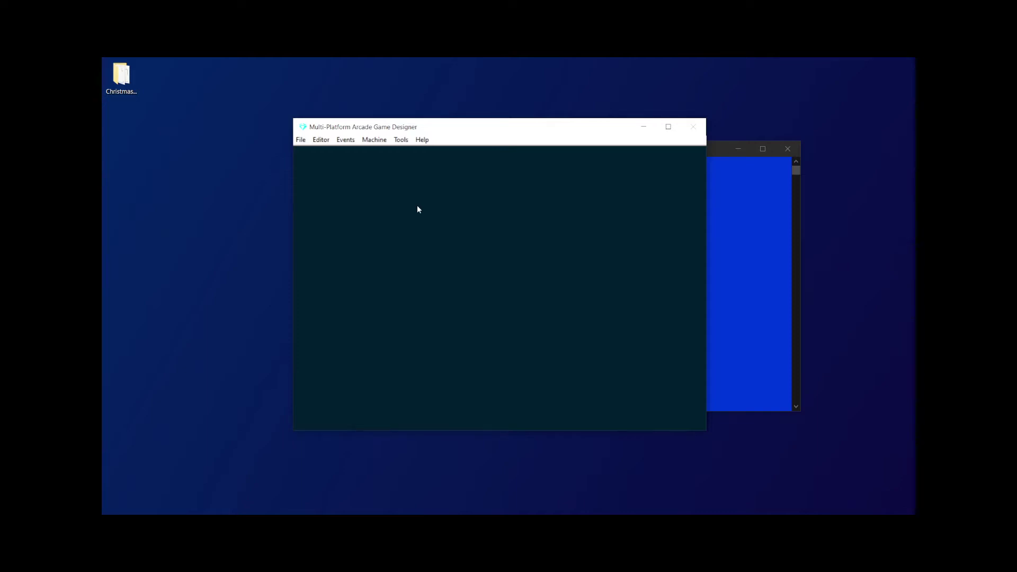
- Build the game and start it in the Speccy emulator with keyboard controls
key(F5)
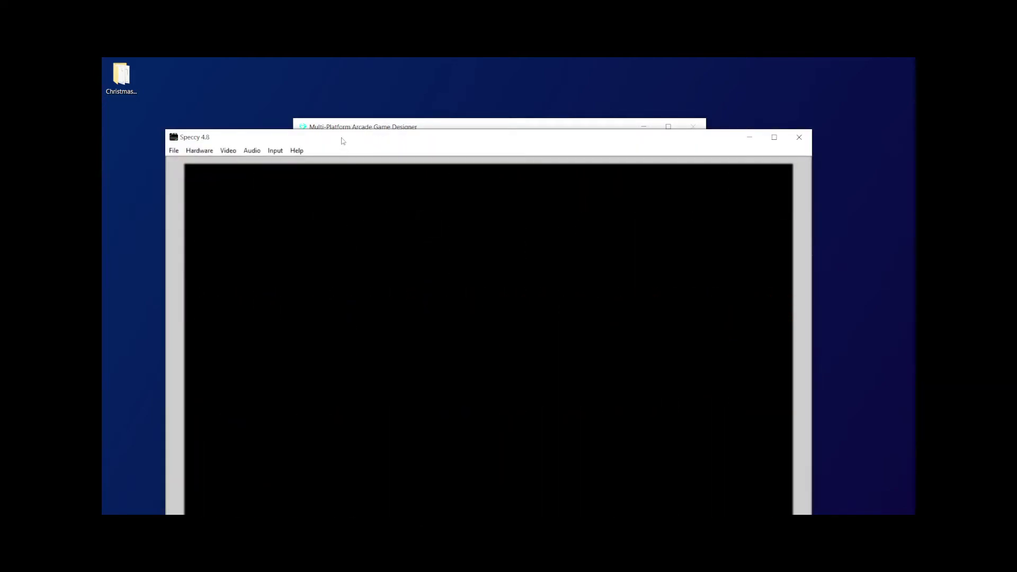
drag(341, 140, 334, 98)
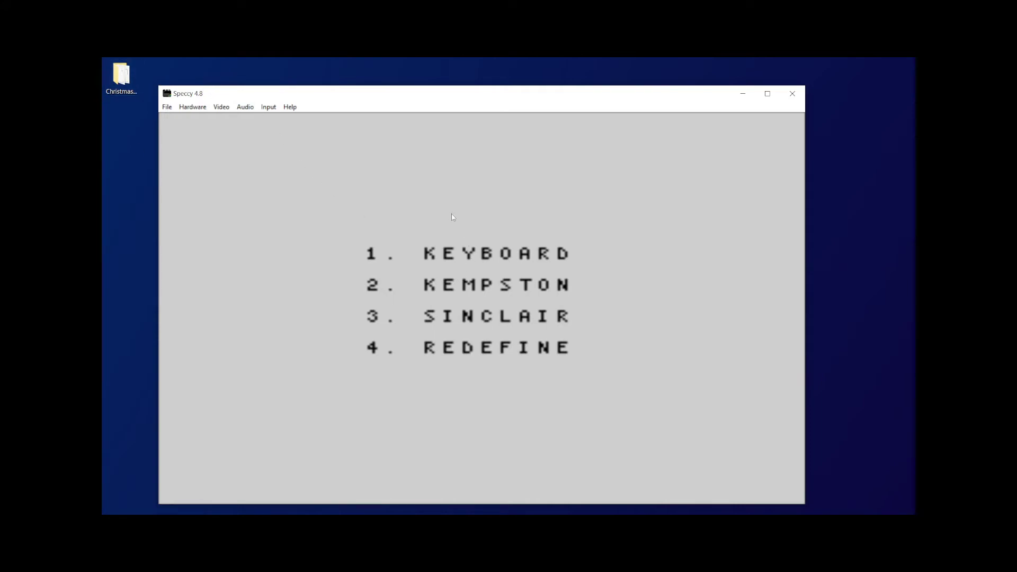
key(1)
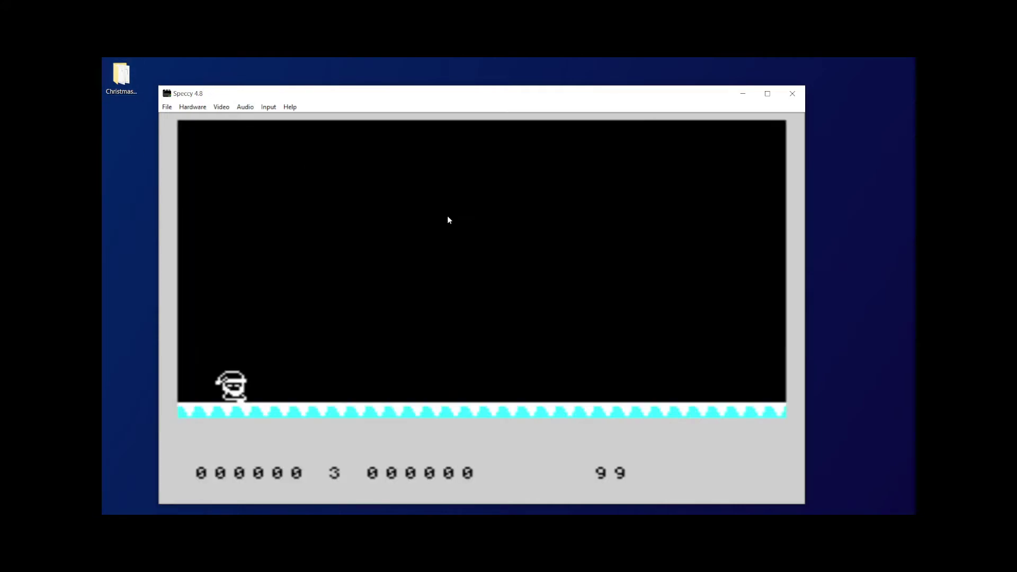
- Test the Santa sprite's left, right and upward movement in the running game, and close the emulator
key(p)
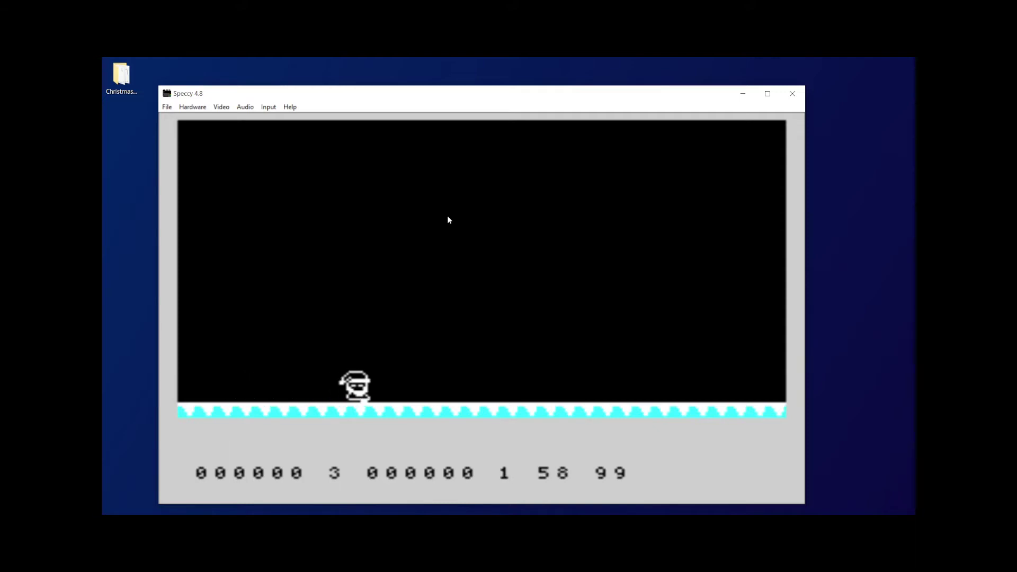
key(o)
key(p)
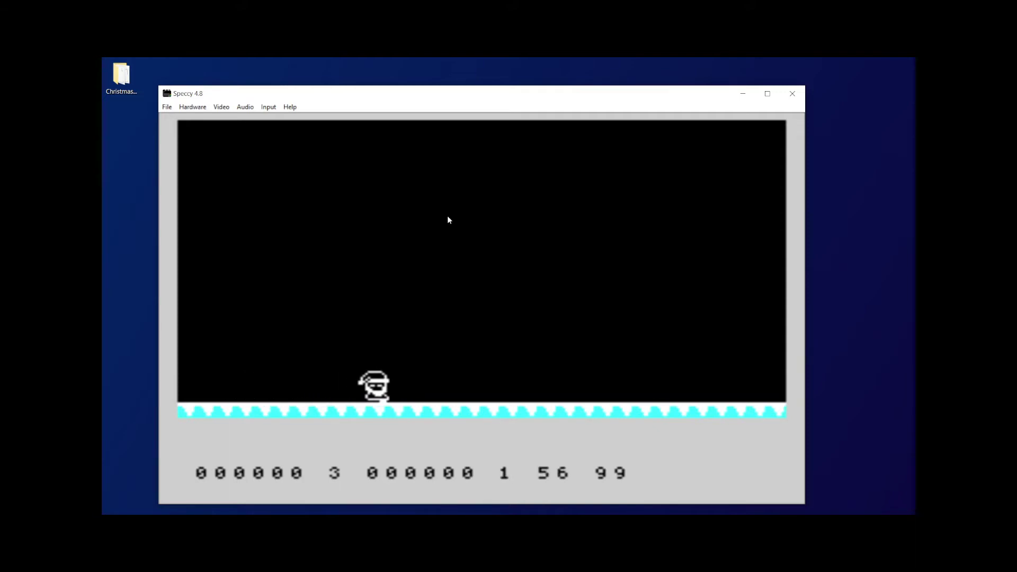
key(q)
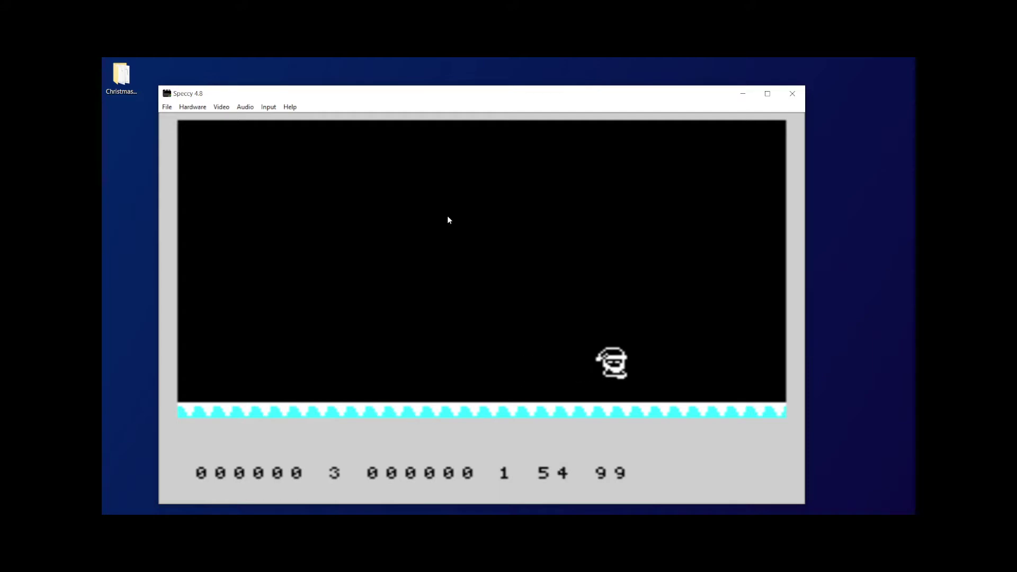
key(o)
key(q)
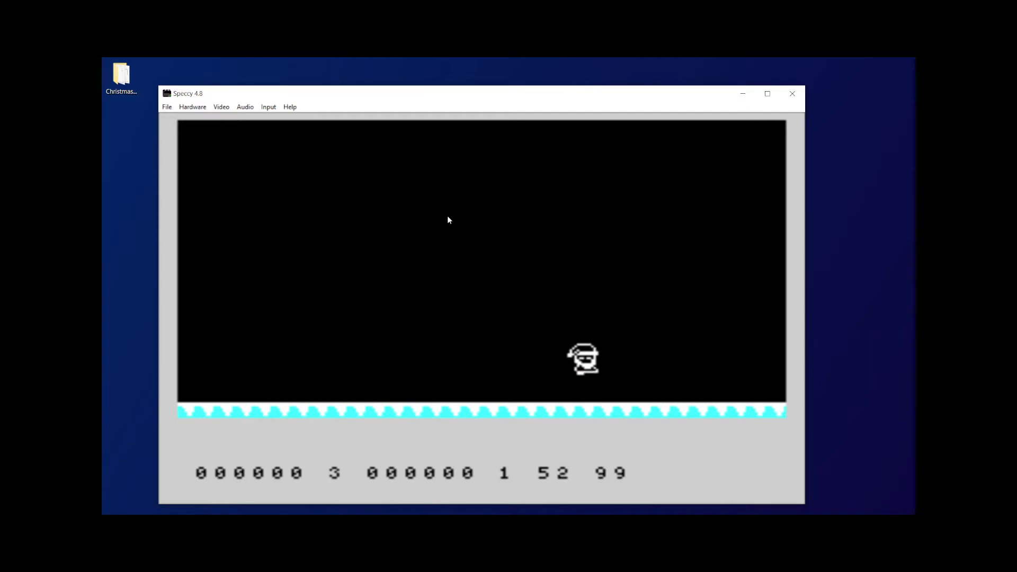
key(p)
key(o)
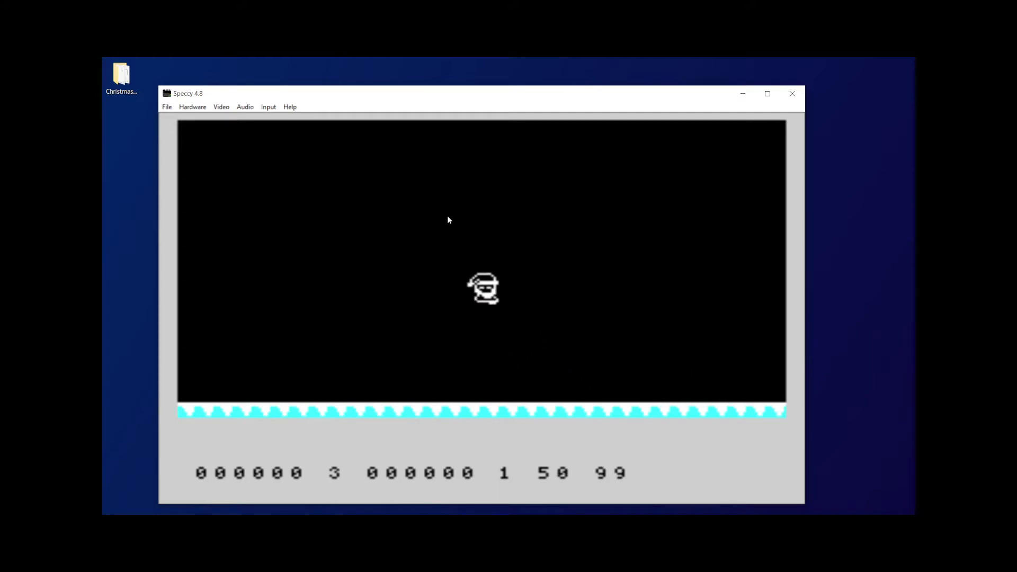
key(p)
key(q)
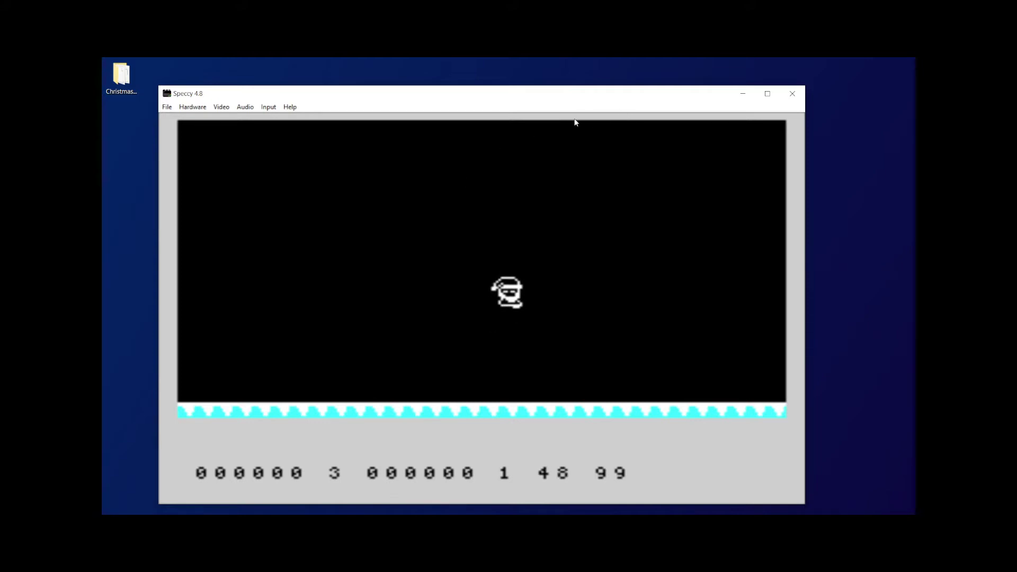
click(791, 94)
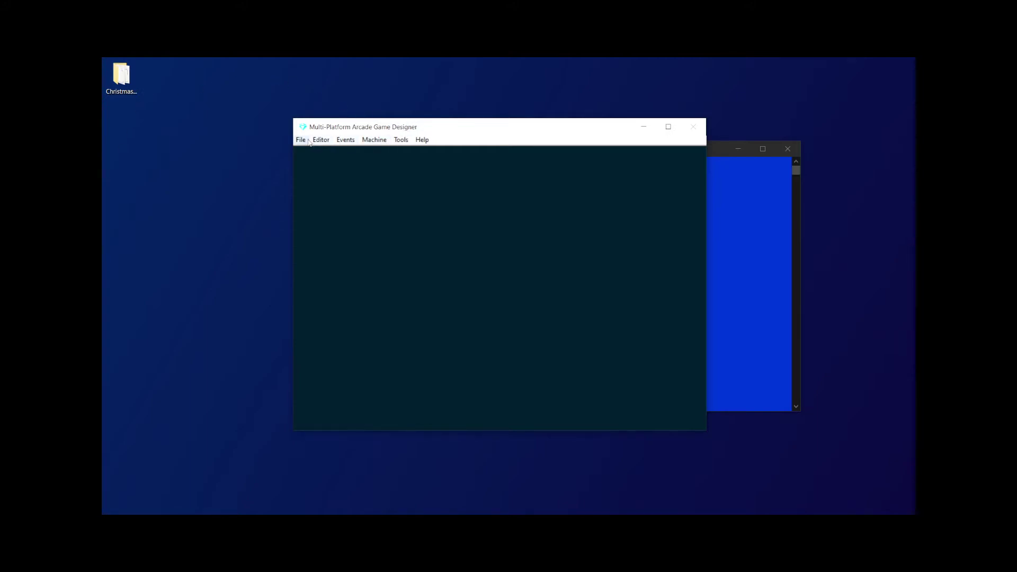
- In the Script Generator, set the player controls to Ladders & levels and assign Santa sprite images to left, right, up and down
click(344, 140)
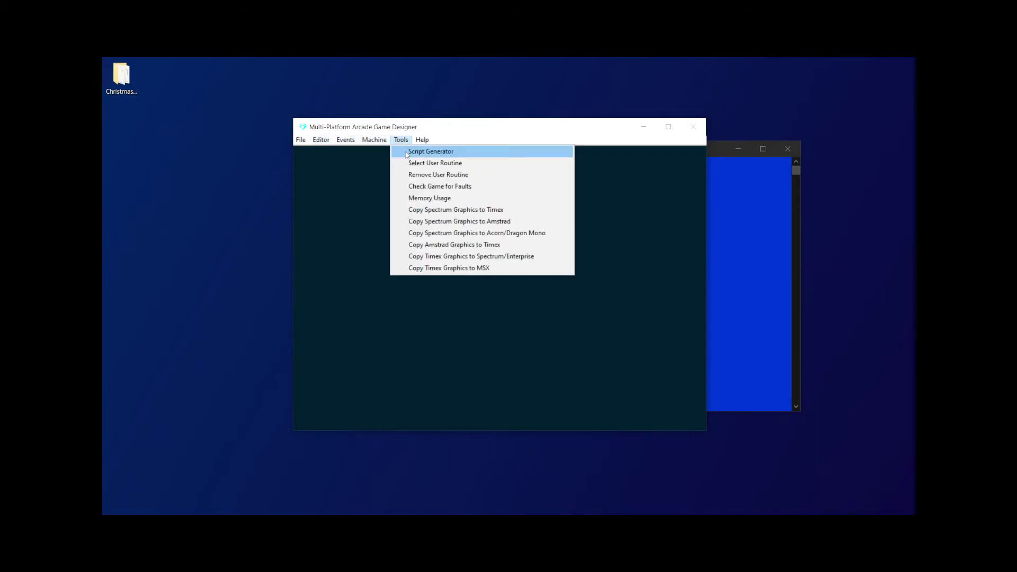
click(407, 153)
click(441, 165)
click(442, 165)
click(443, 165)
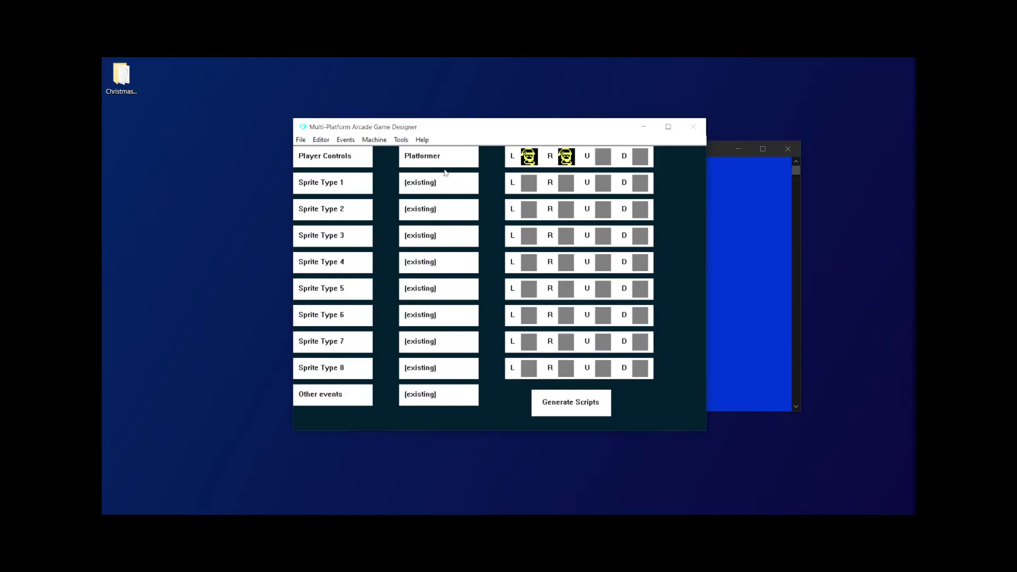
click(443, 169)
click(567, 162)
click(604, 160)
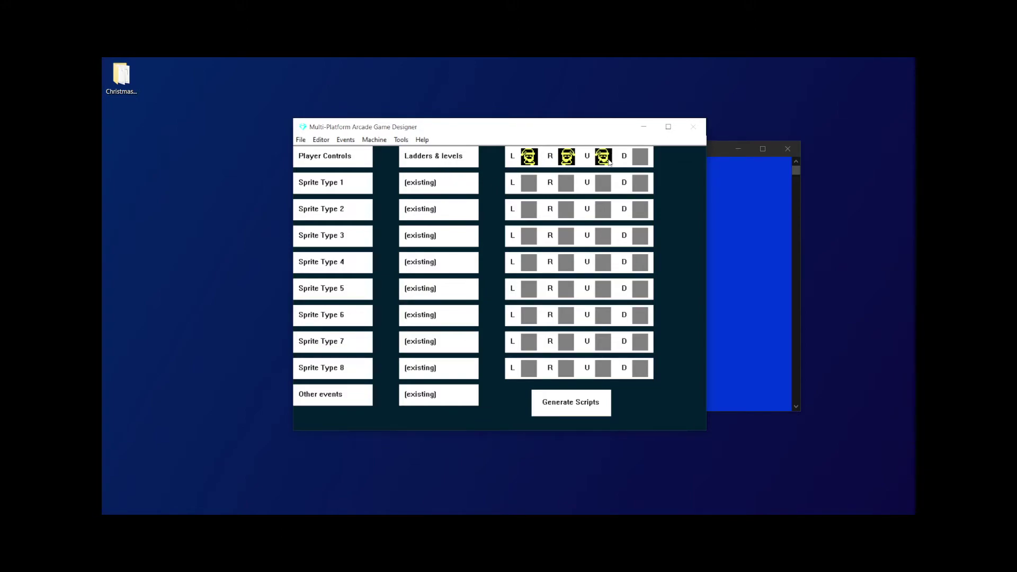
click(606, 161)
click(638, 164)
- Set the other events to Auto generate and generate the scripts, replacing the existing ones
click(444, 397)
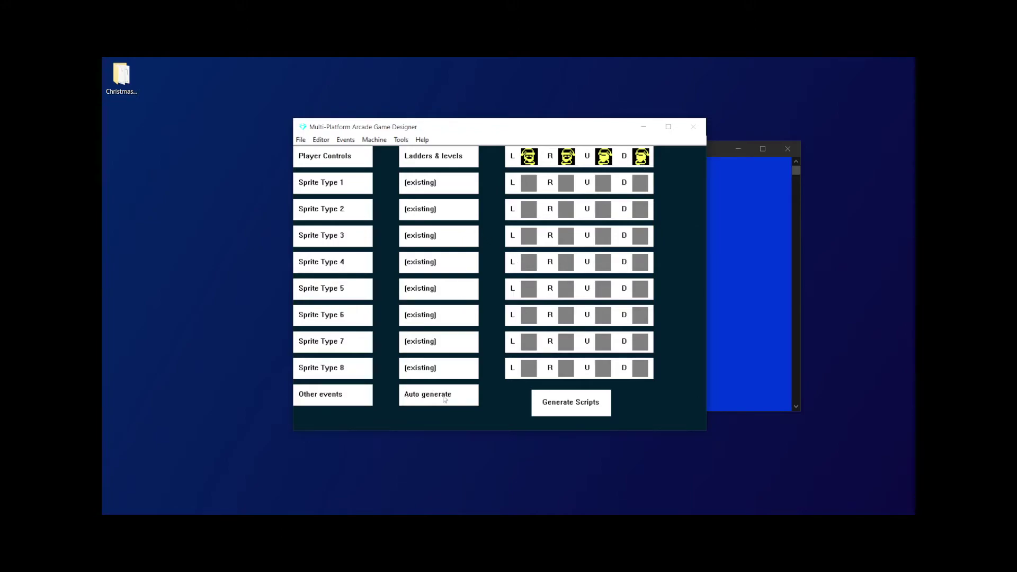
click(556, 408)
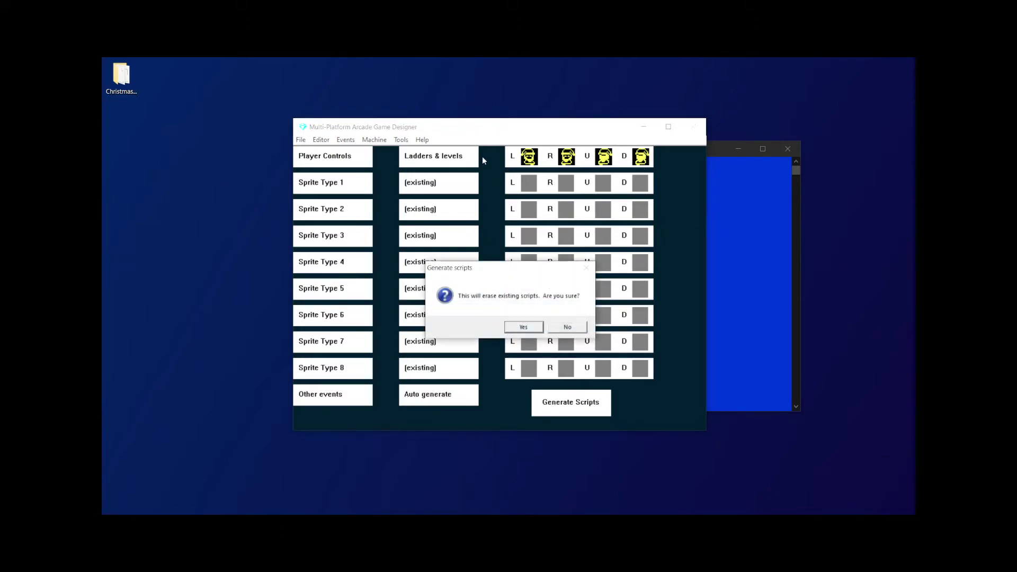
click(523, 327)
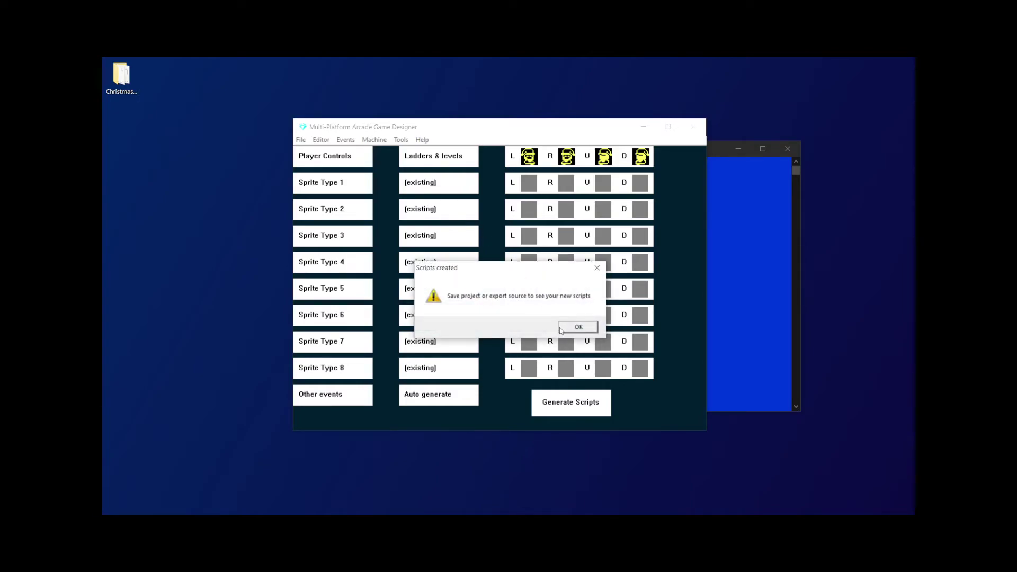
click(579, 328)
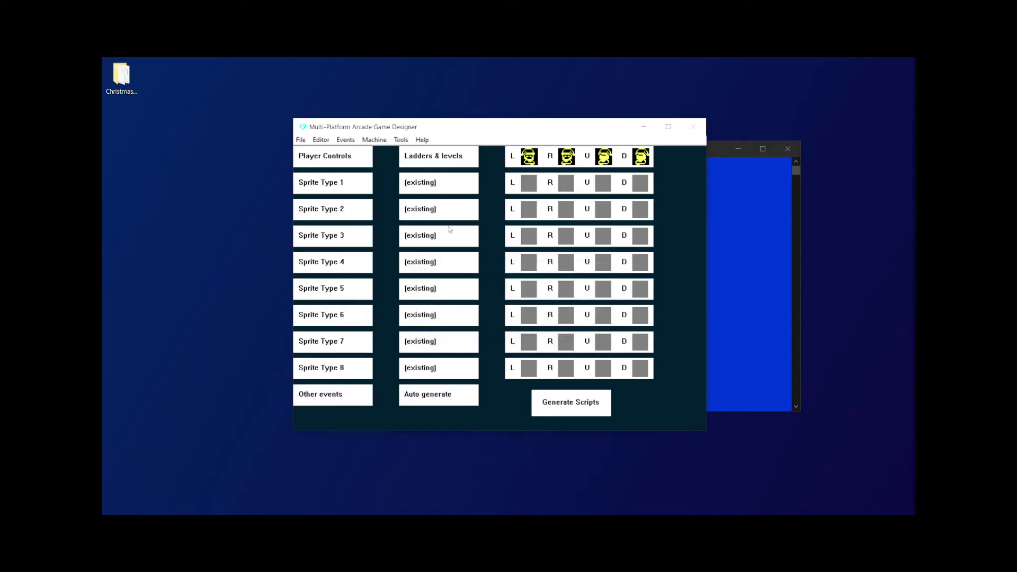
- Save the project over the existing ChristmasGame.apj in the ChristmasGame subfolder
click(300, 140)
click(313, 168)
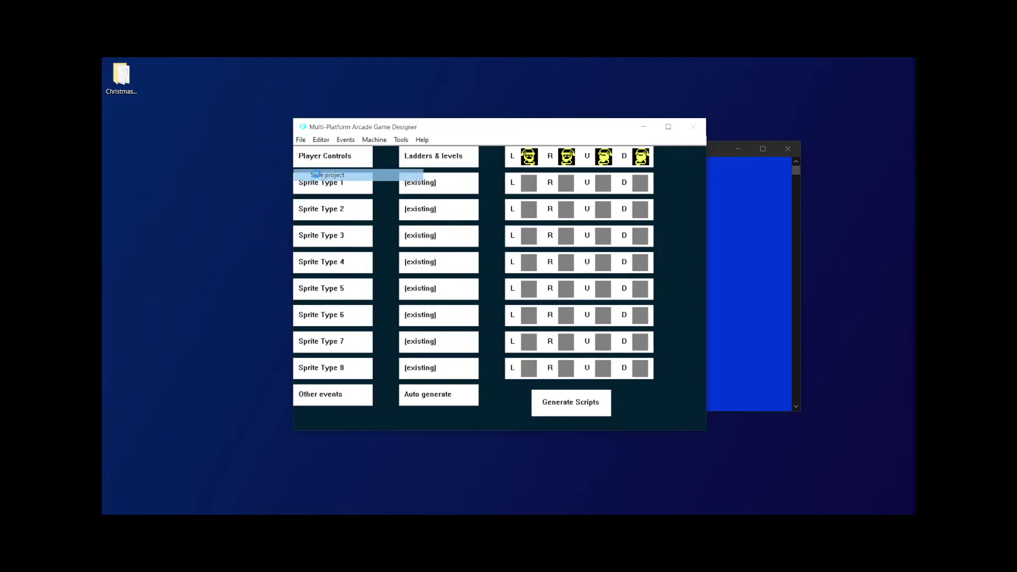
double_click(396, 224)
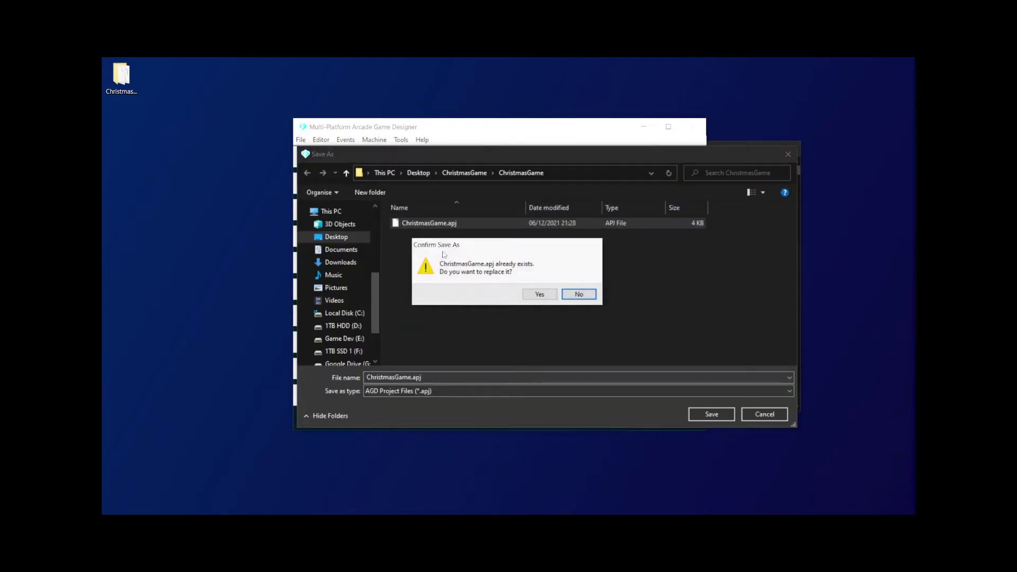
click(538, 292)
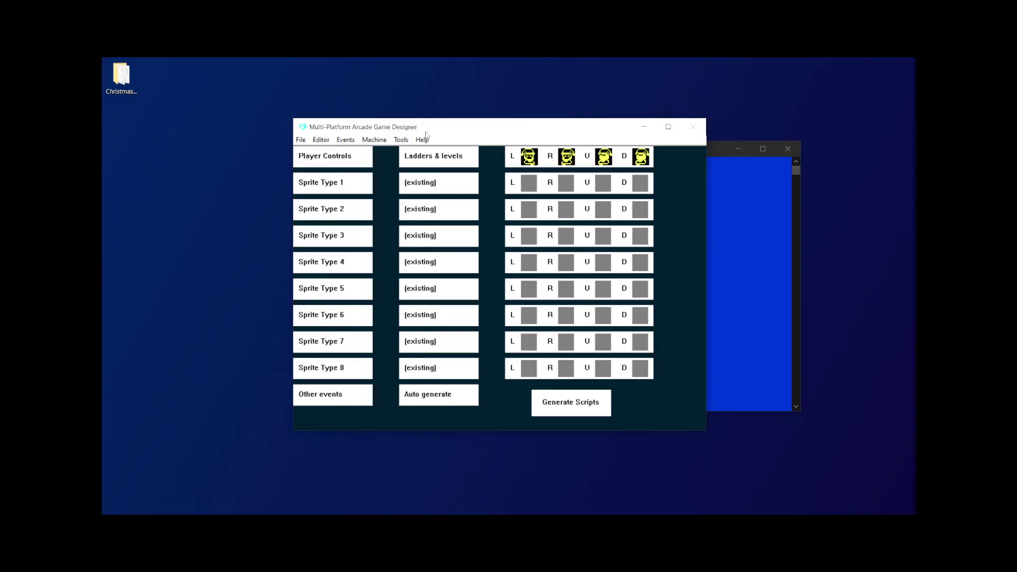
- Build the game, move the Speccy emulator window fully into view, and start the game with keyboard controls
key(F5)
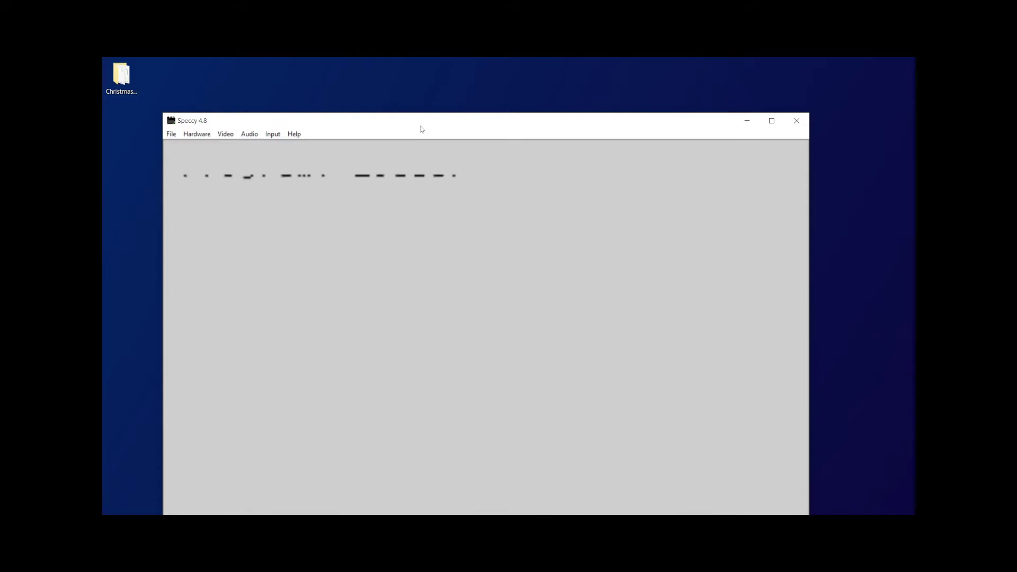
drag(433, 134, 403, 87)
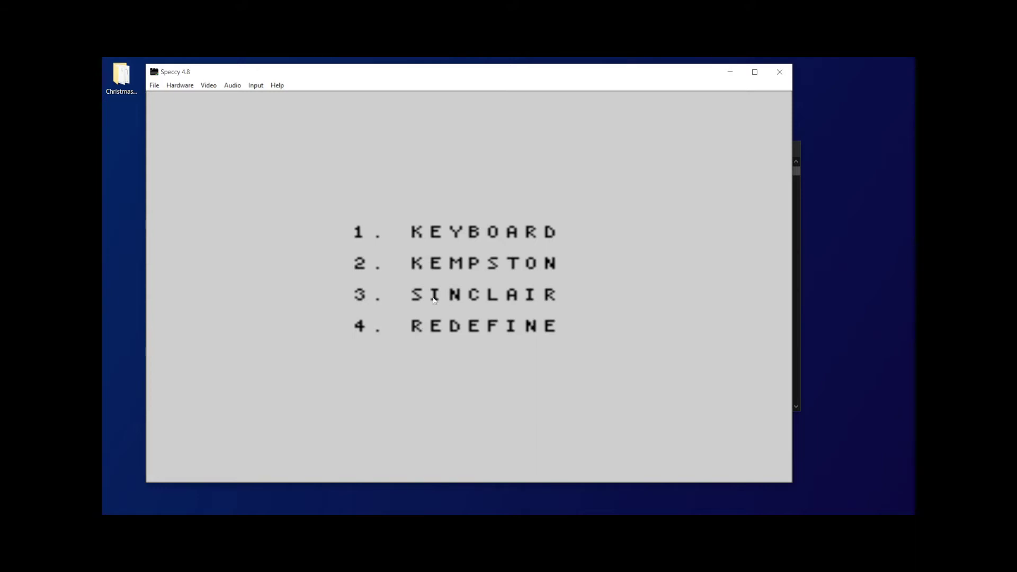
key(1)
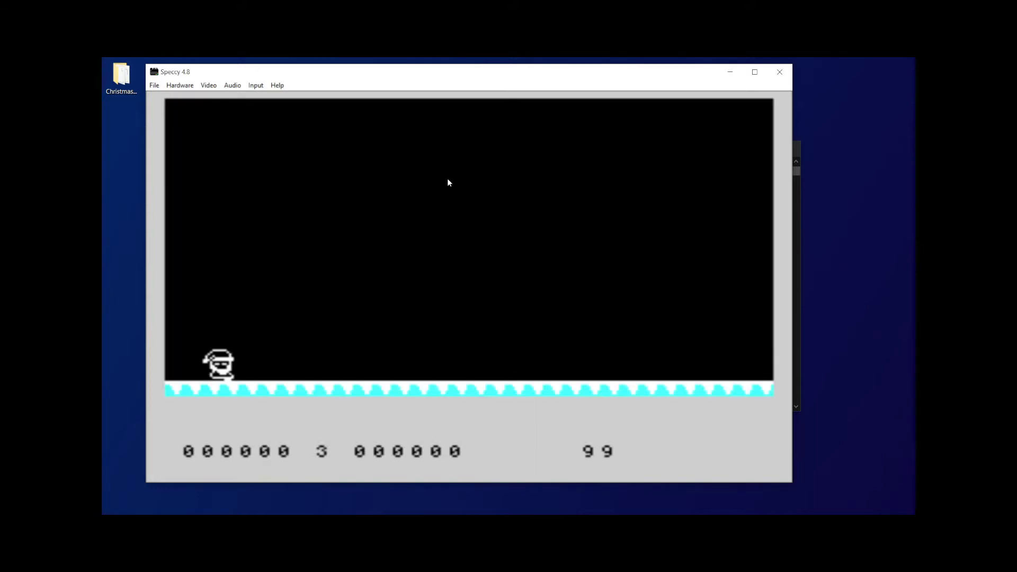
- Test the Santa sprite's left and right movement along the snowy ground in the running game
key(p)
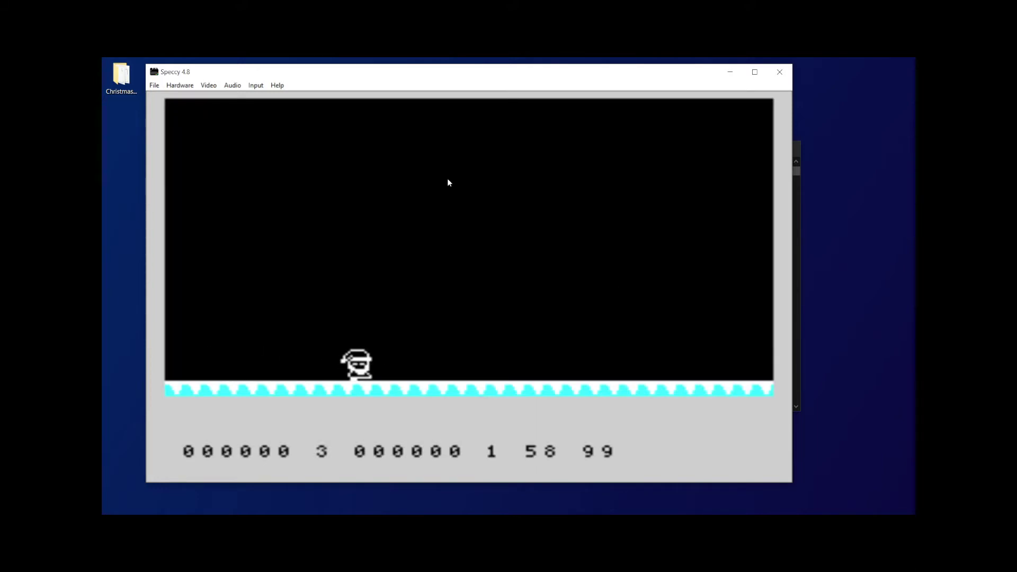
key(o)
key(p)
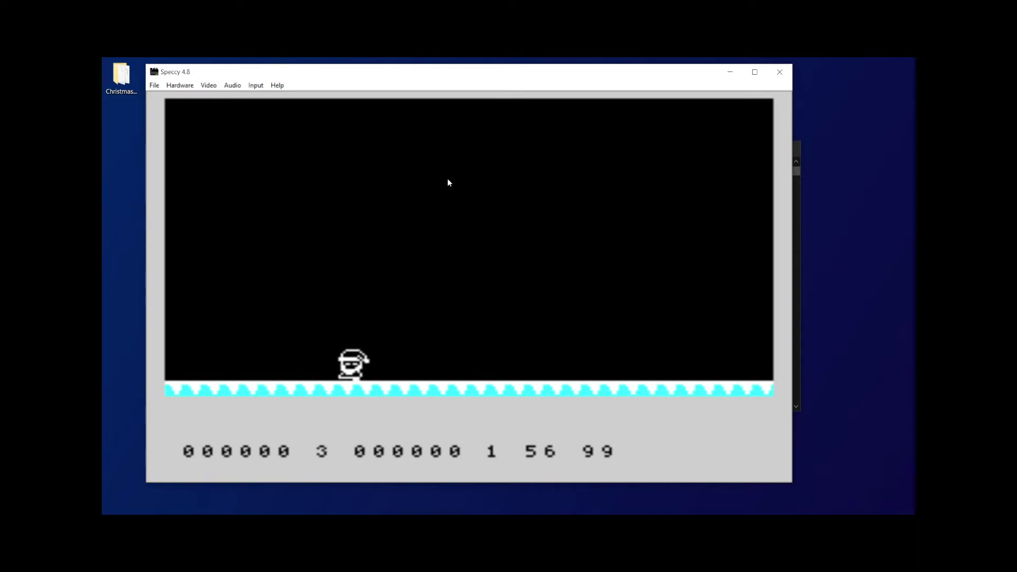
key(o)
key(p)
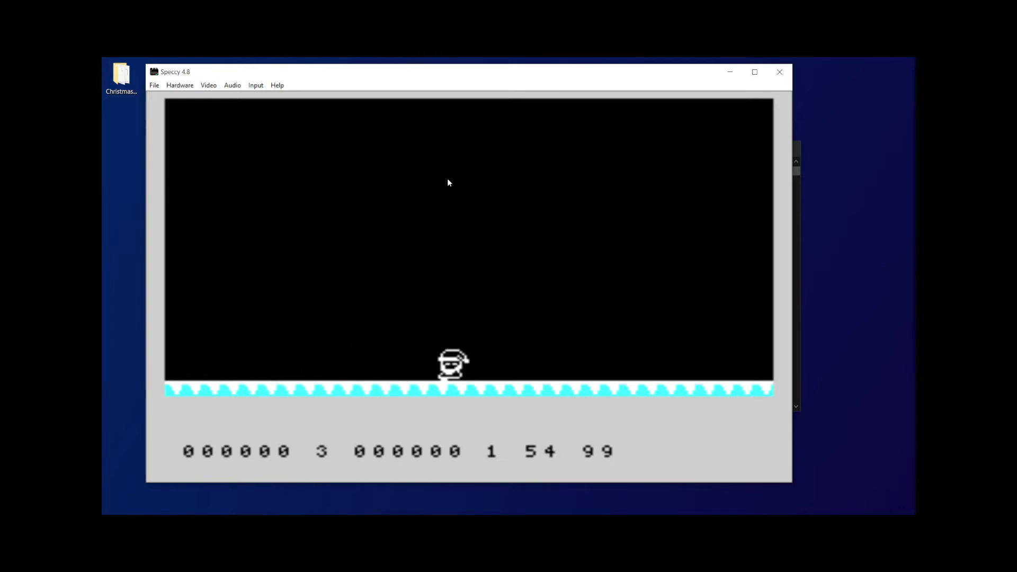
key(o)
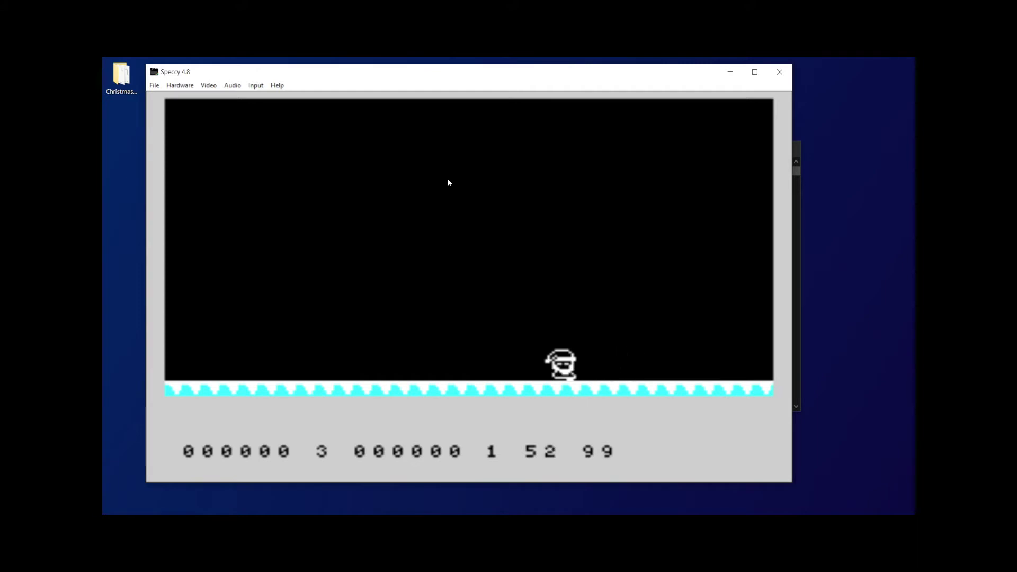
key(o)
key(p)
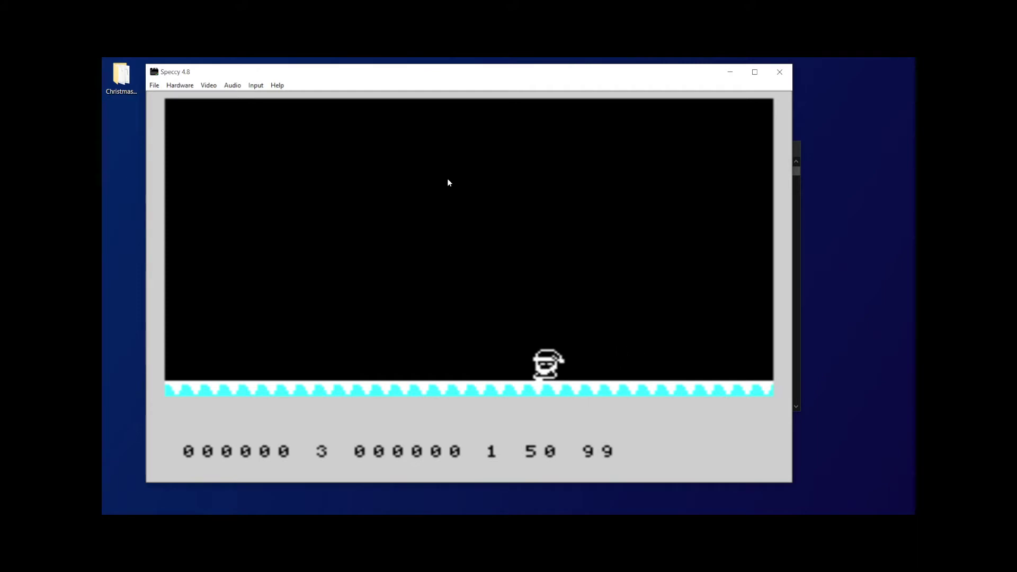
key(o)
key(p)
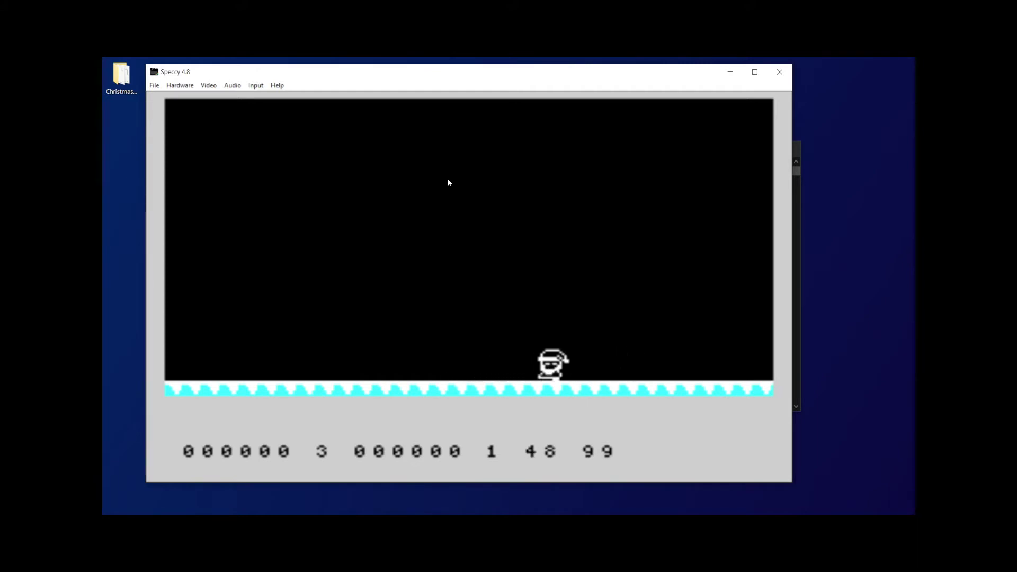
key(o)
key(p)
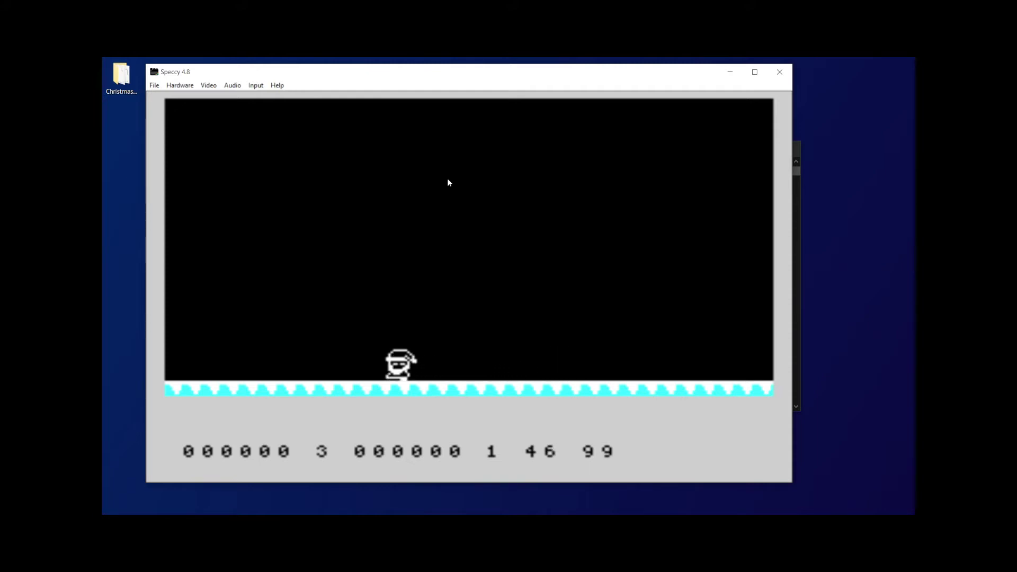
- Walk the player in both directions to test its facing sprites, and close the emulator
key(p)
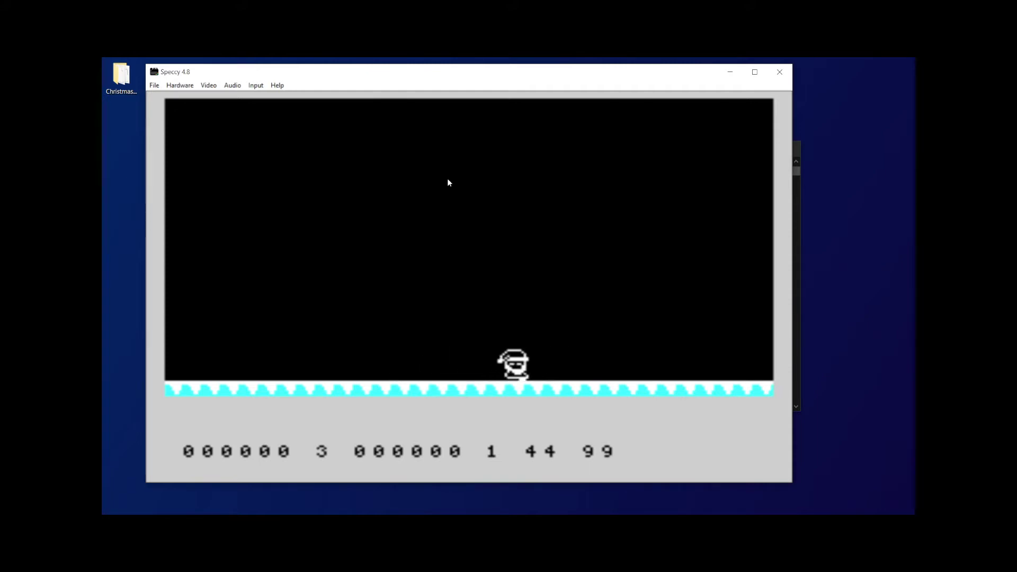
key(o)
key(p)
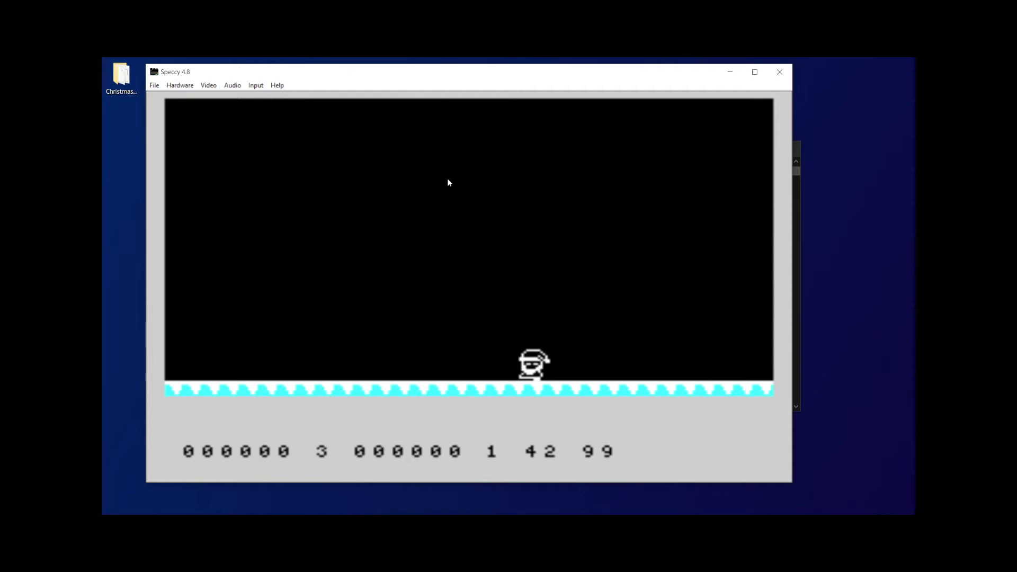
key(alt+F4)
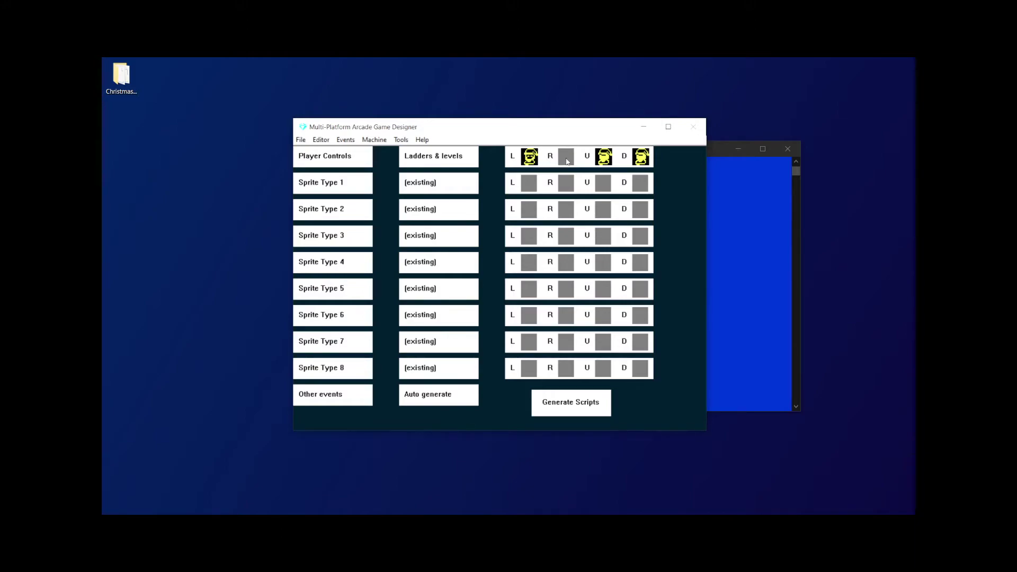
- Regenerate the scripts over the existing ones with the player's right-direction sprite assigned, and start the game in the emulator
click(564, 413)
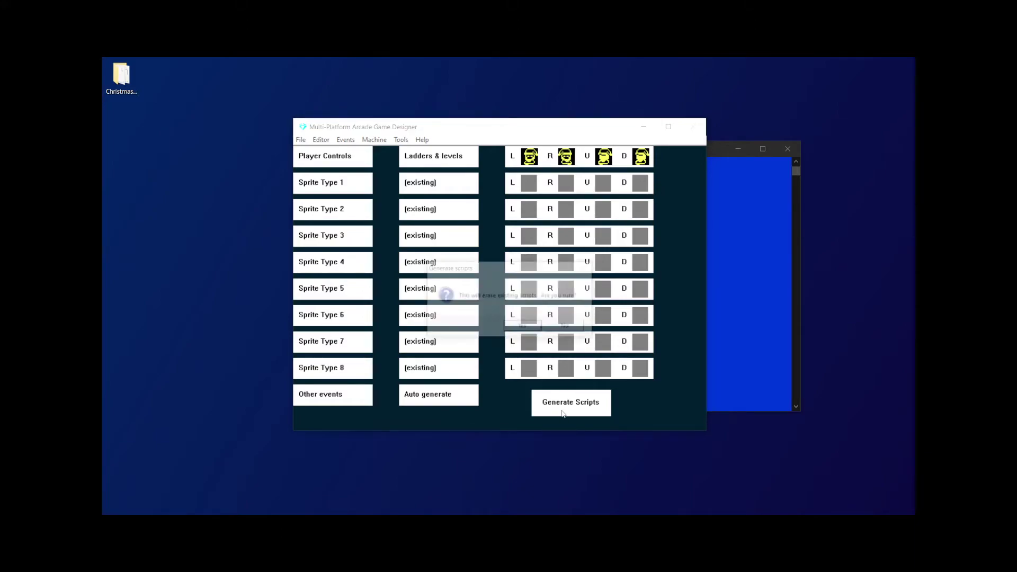
click(526, 328)
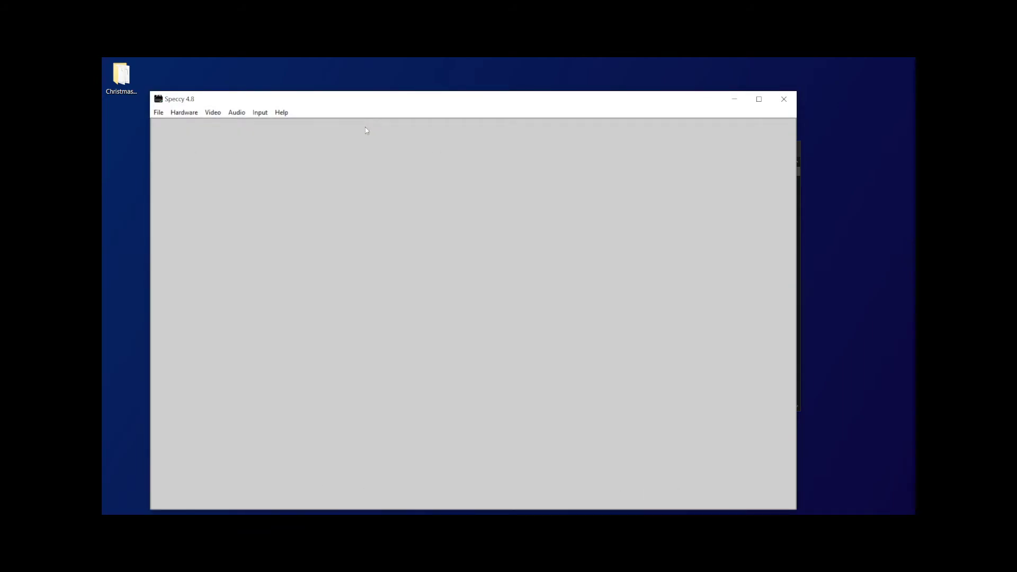
key(1)
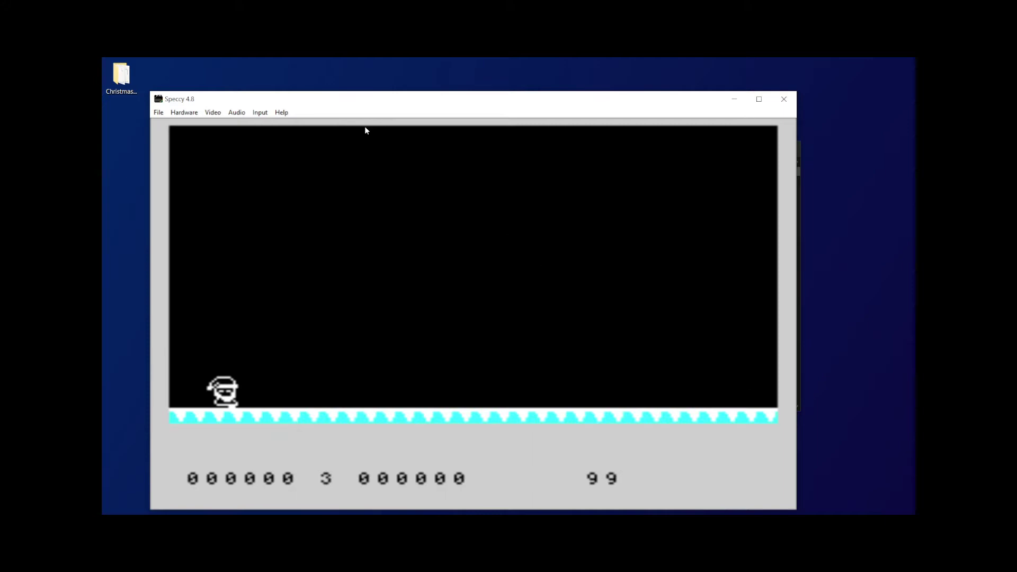
- Check the player's left and right sprites by walking it back and forth, and return to the game designer
key(o)
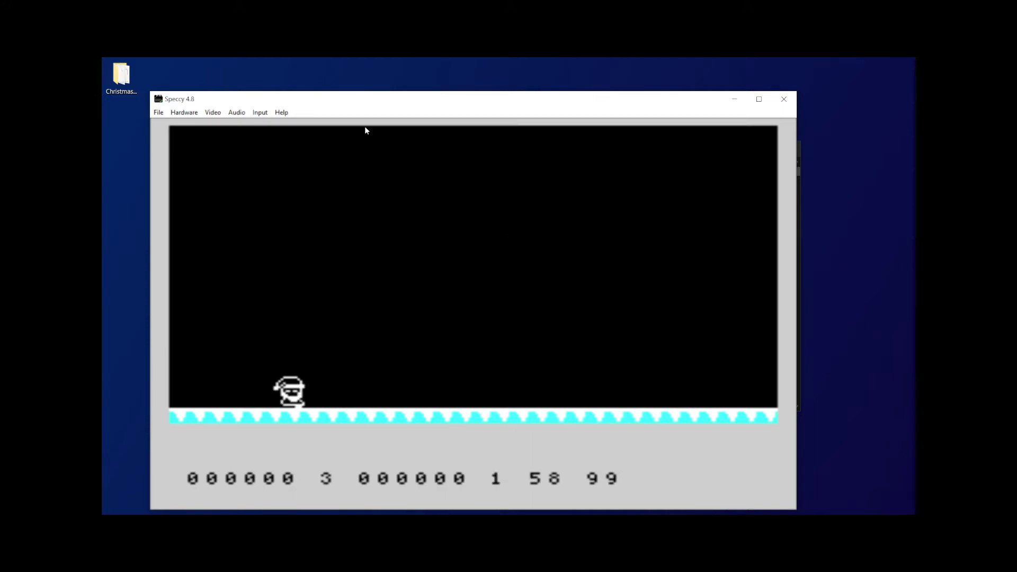
key(p)
key(o)
key(p)
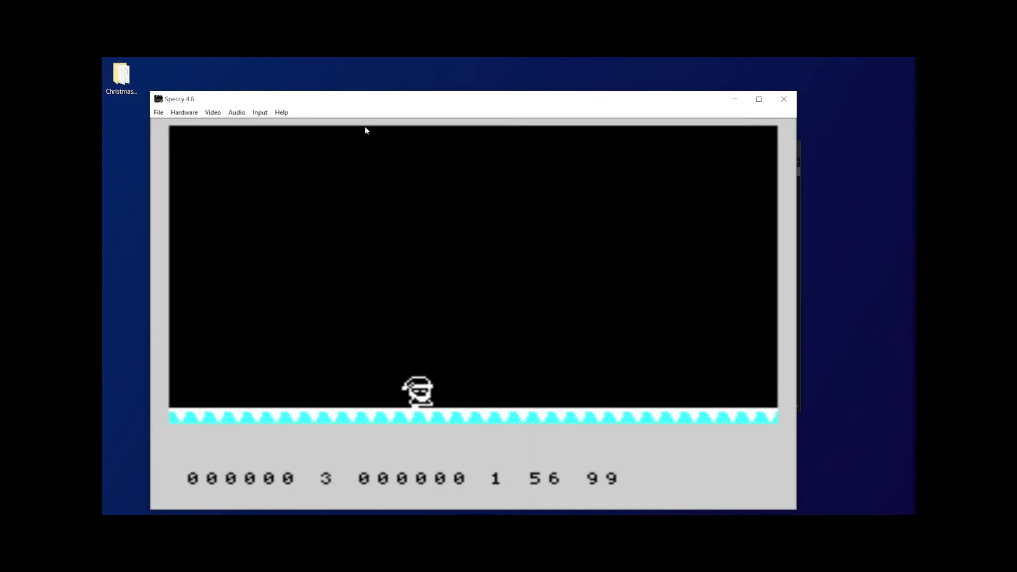
key(p)
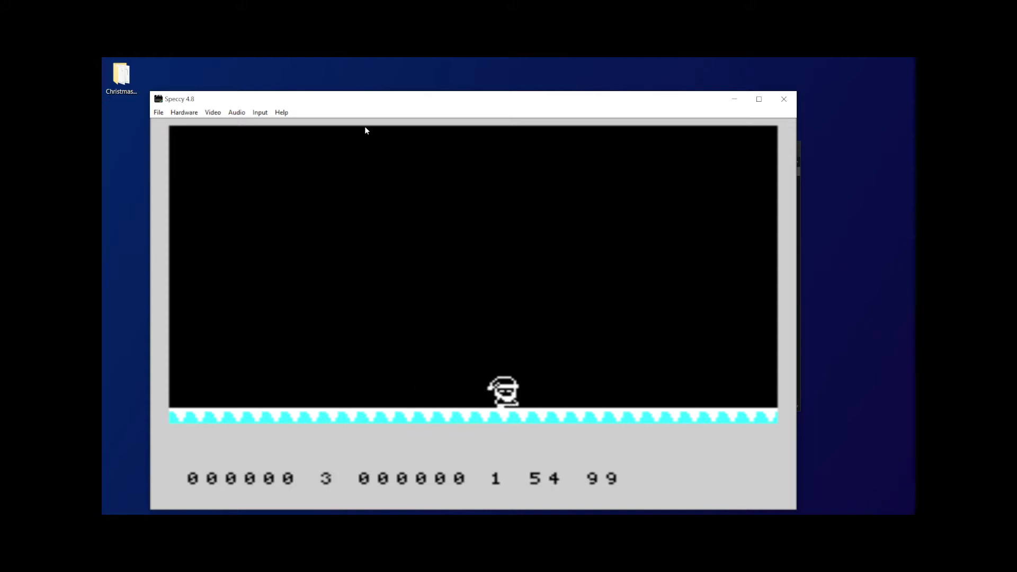
click(783, 99)
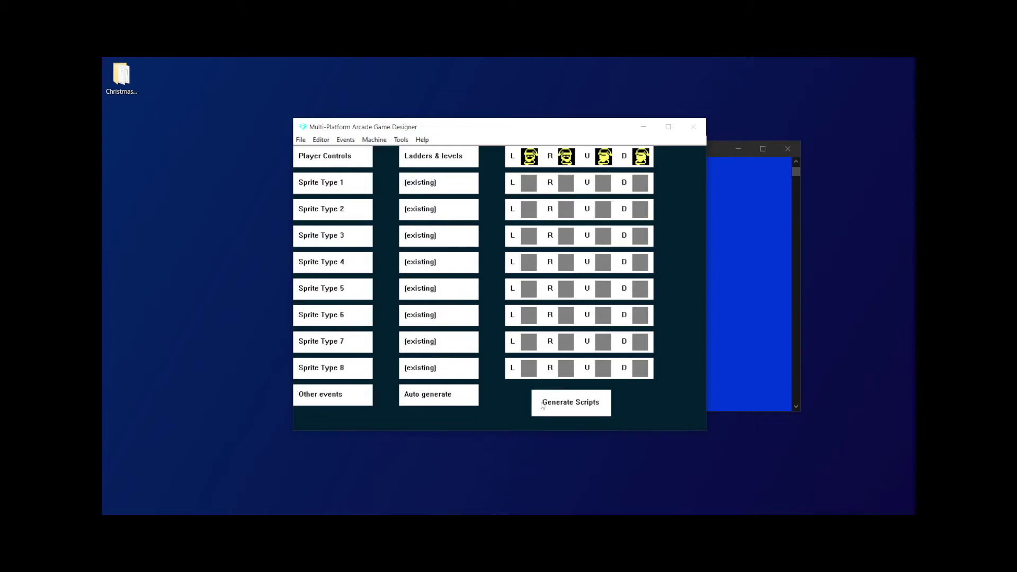
- Open the block editor and select the wall block, block 001
click(322, 140)
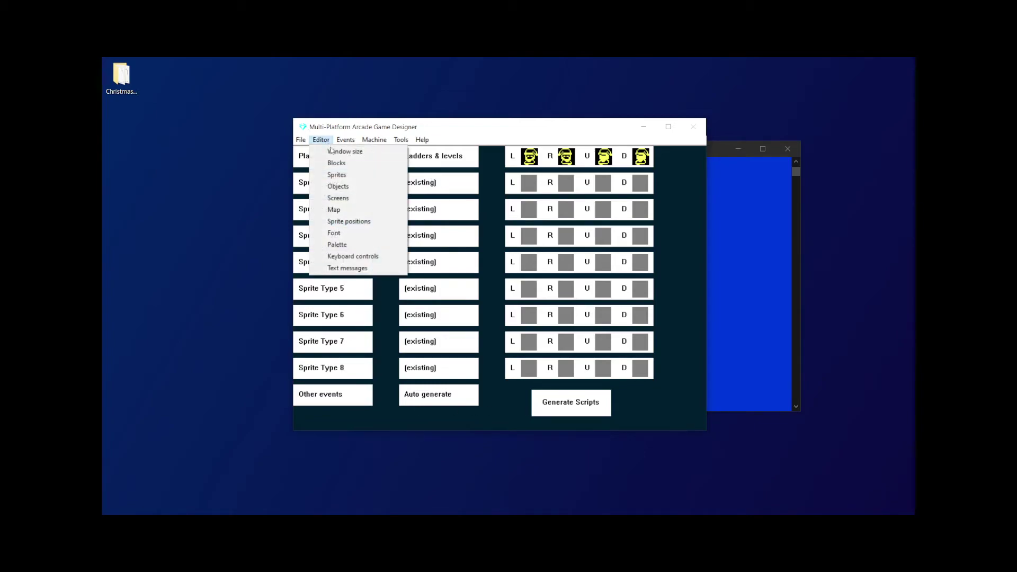
click(336, 162)
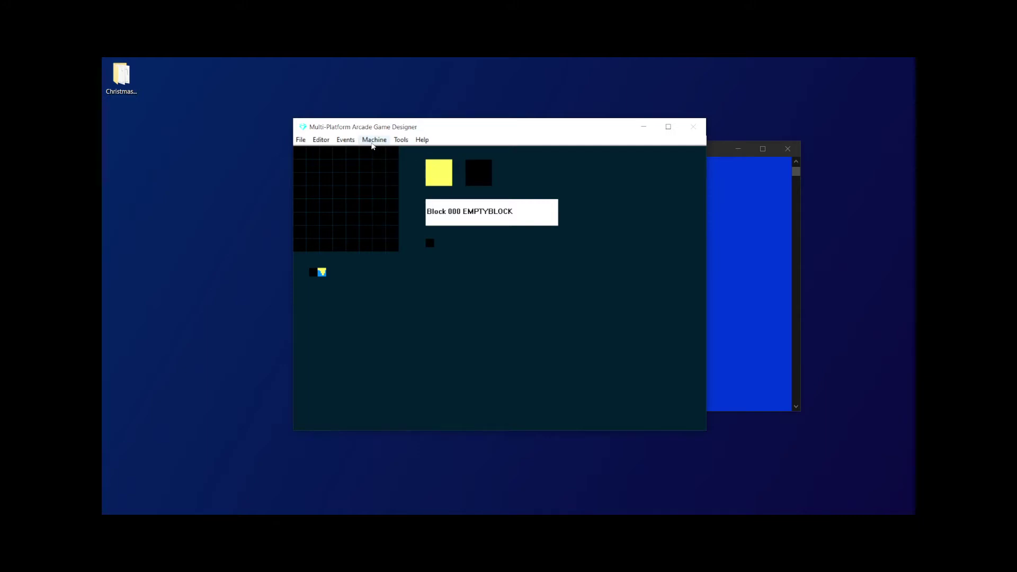
click(322, 272)
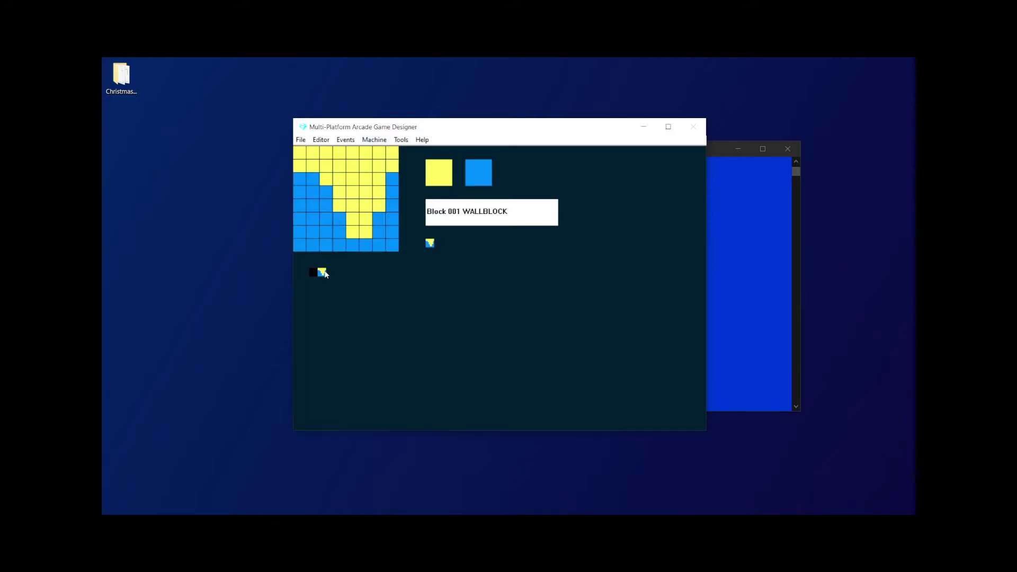
- Try recolouring the wall block by cycling through its ink and paper colours
click(436, 174)
click(436, 174)
click(437, 172)
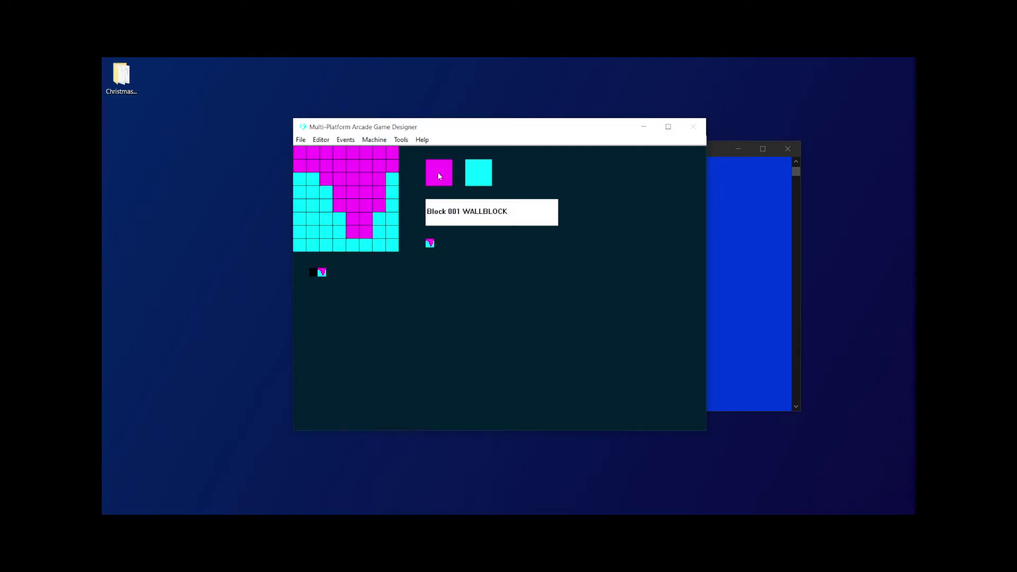
click(437, 173)
click(438, 172)
click(438, 172)
click(437, 172)
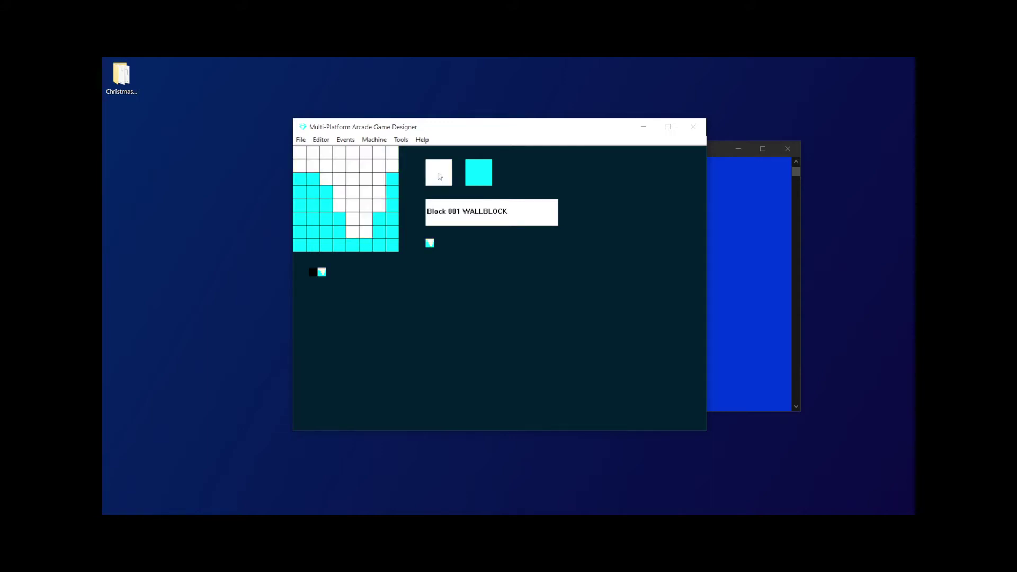
click(473, 175)
click(473, 175)
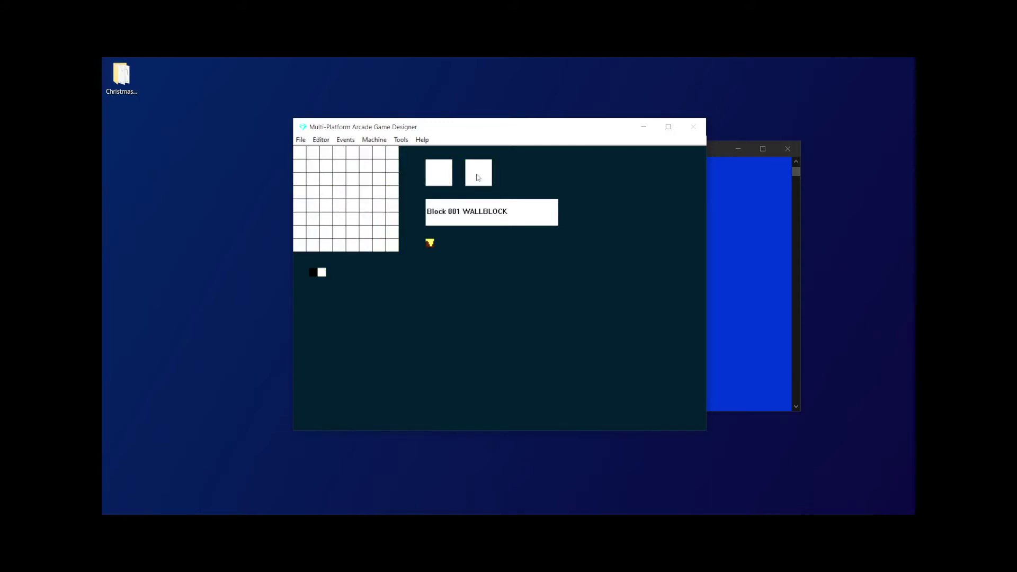
click(475, 175)
click(475, 174)
click(477, 176)
click(477, 177)
click(477, 177)
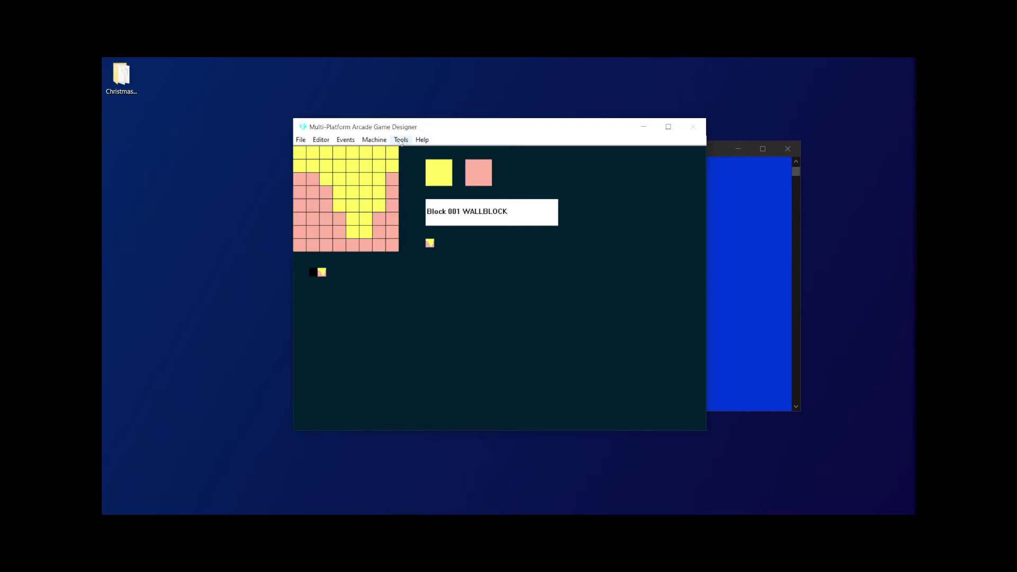
- Switch the machine to Spectrum Standard and set the wall block's colours to white and cyan
click(369, 141)
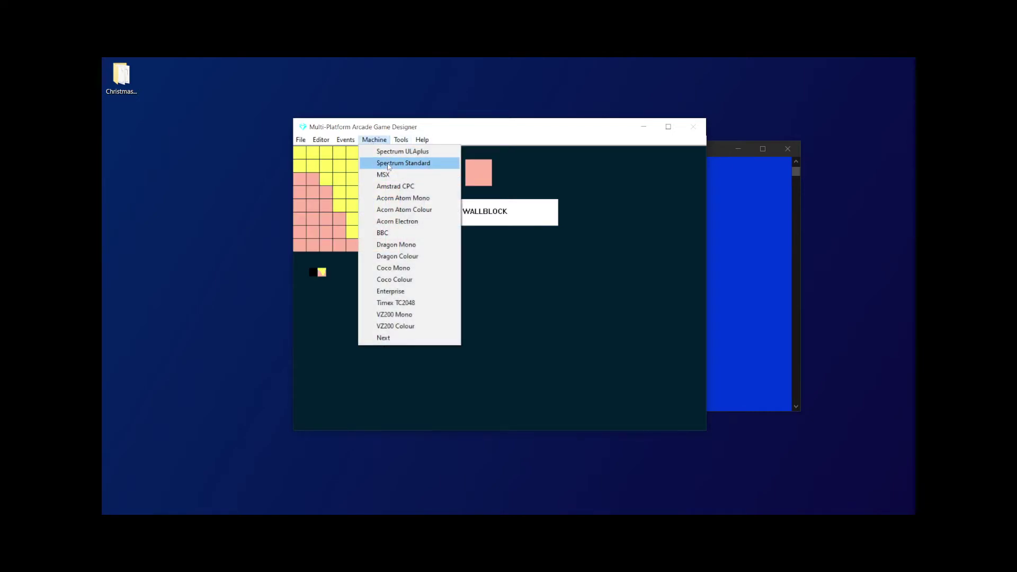
click(419, 164)
click(467, 180)
right_click(474, 179)
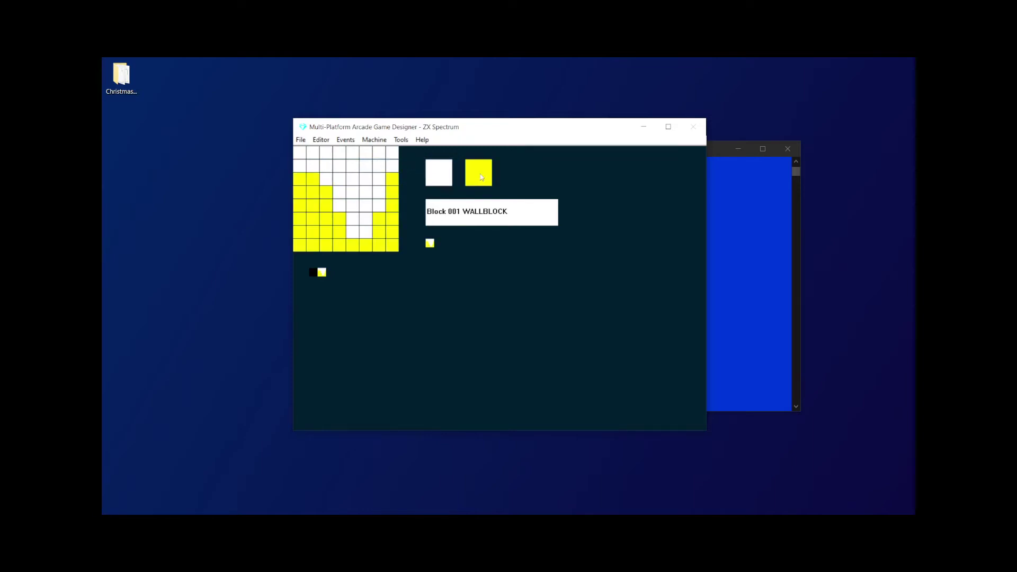
right_click(481, 176)
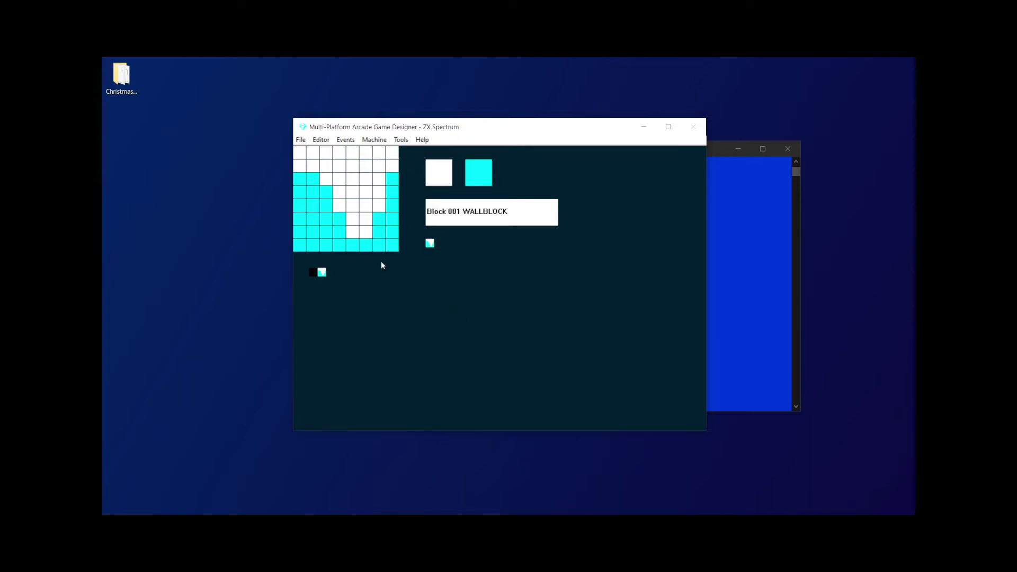
- Look up the block editor's commands in the built-in help
click(422, 140)
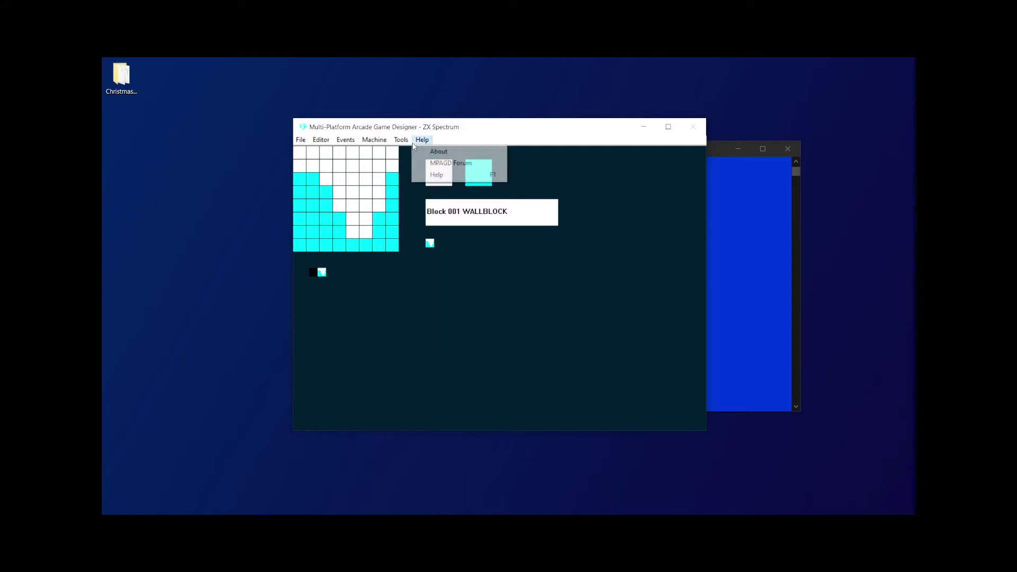
click(439, 175)
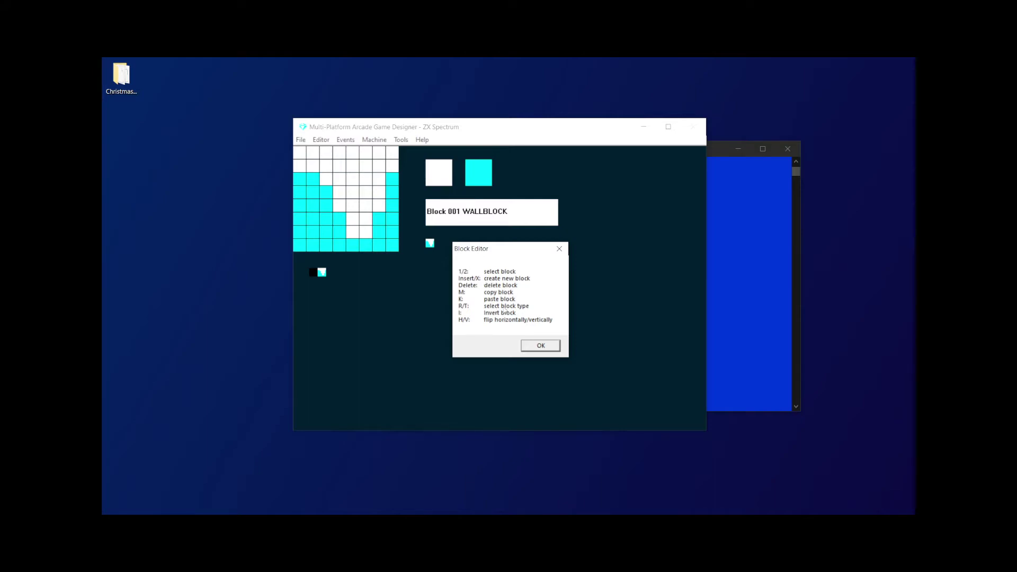
click(540, 345)
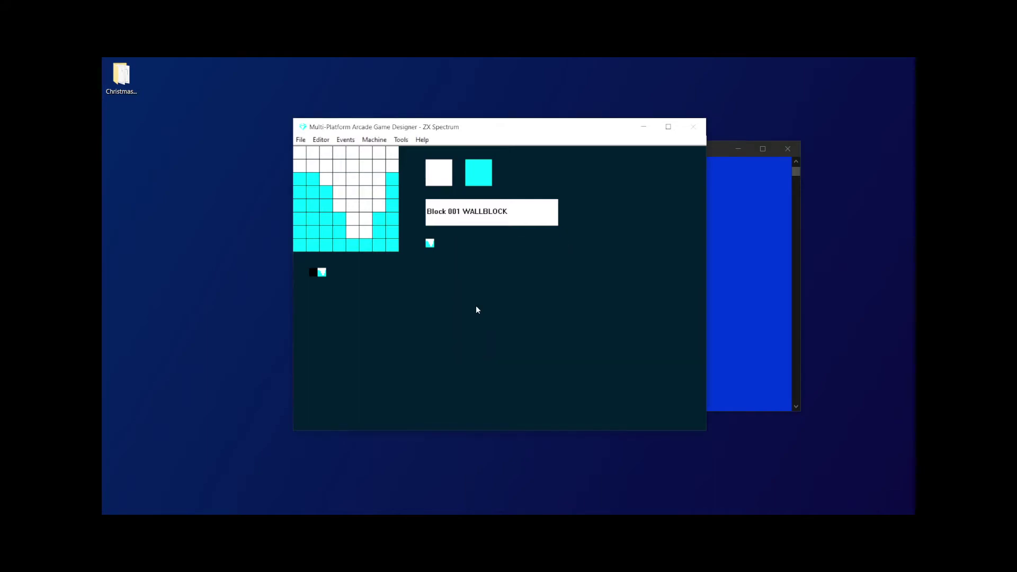
- Insert a new empty block after the wall block and set its ink colour to yellow
key(Insert)
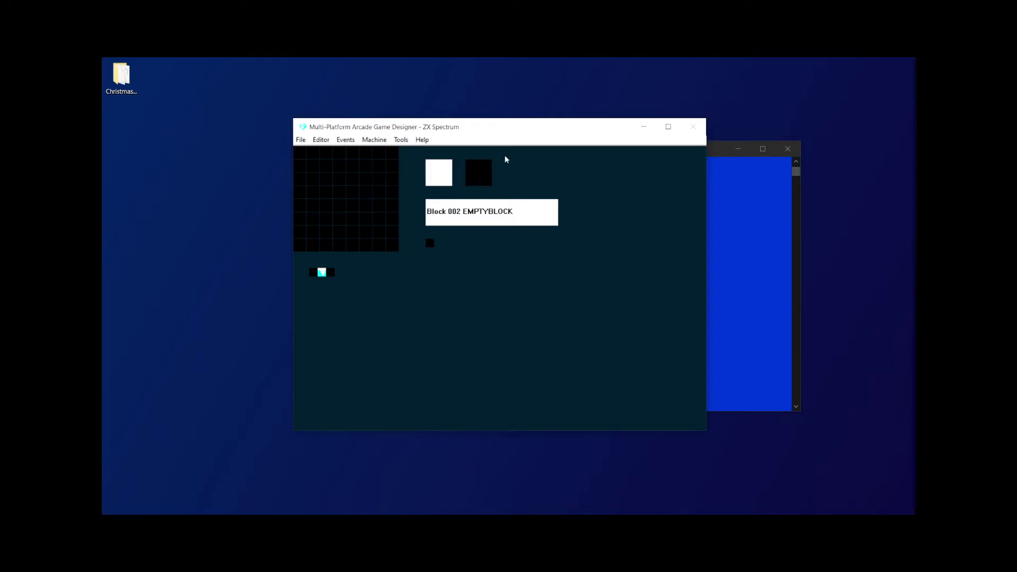
click(430, 170)
click(445, 181)
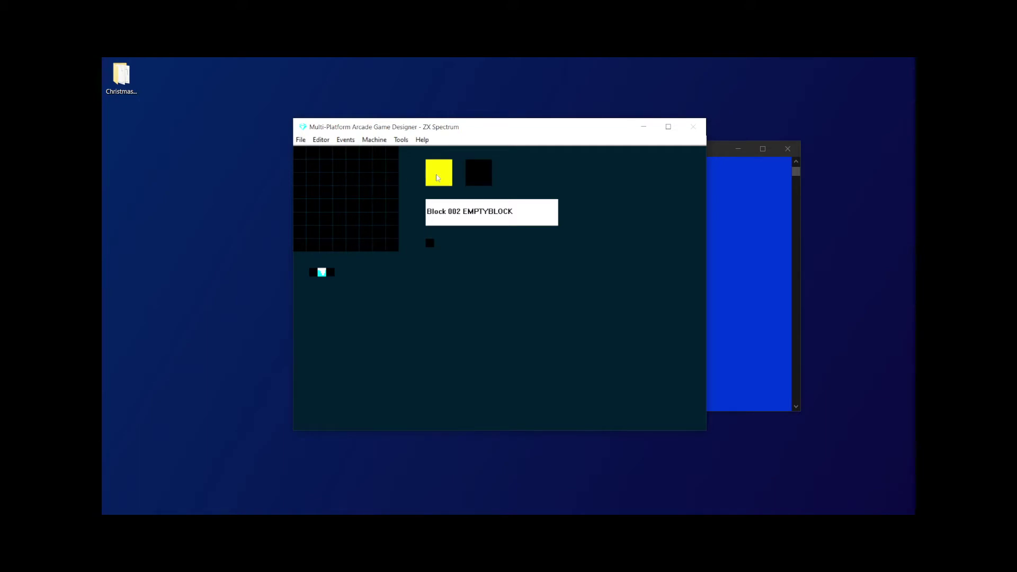
- Paint a two-pixel-wide yellow band down the left edge and across the top edge of block 002
mouse_move(300, 153)
mouse_down()
mouse_move(299, 220)
mouse_move(326, 192)
mouse_up()
click(433, 174)
click(437, 174)
click(440, 174)
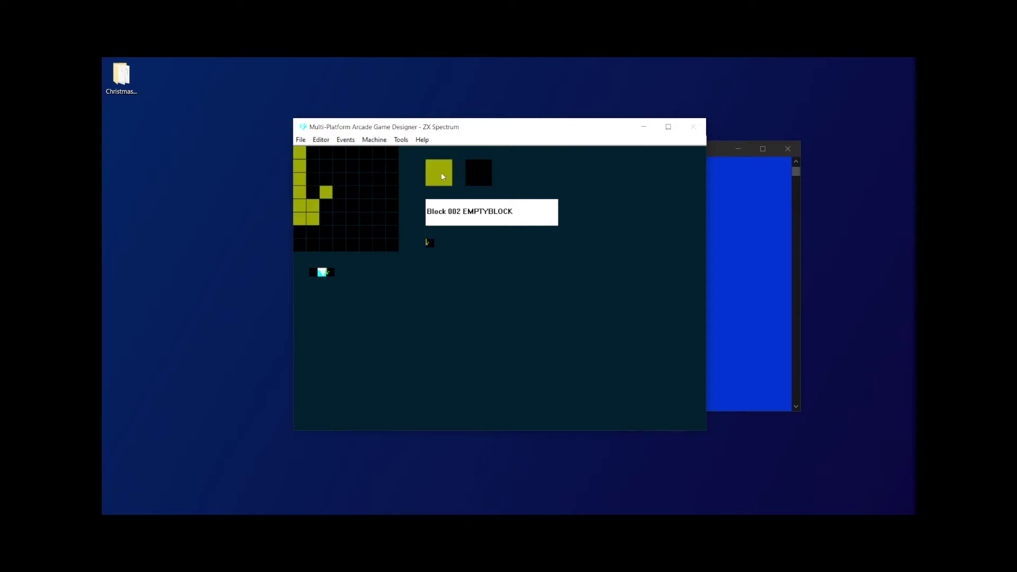
click(441, 174)
click(442, 175)
click(441, 175)
click(441, 175)
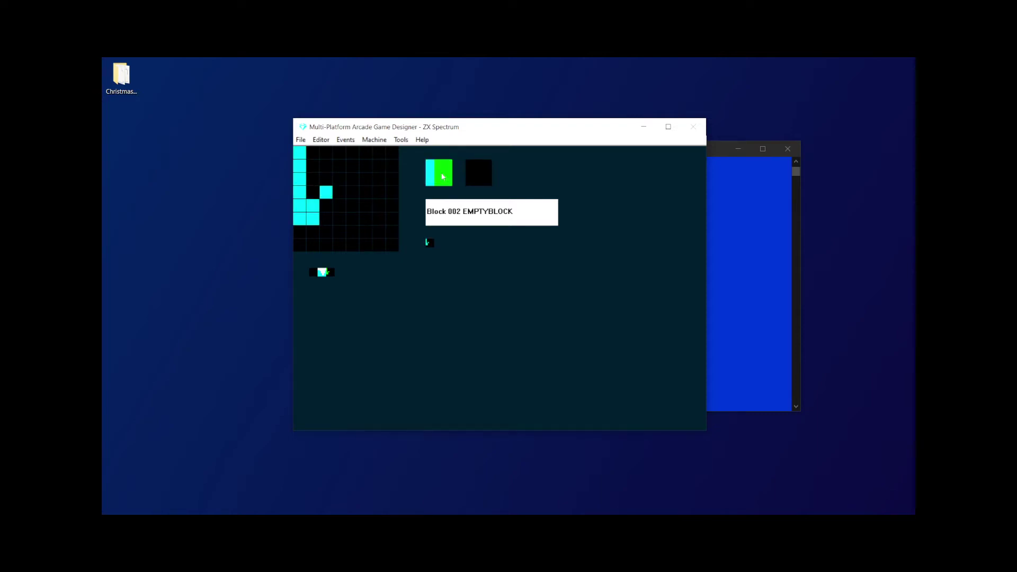
click(442, 174)
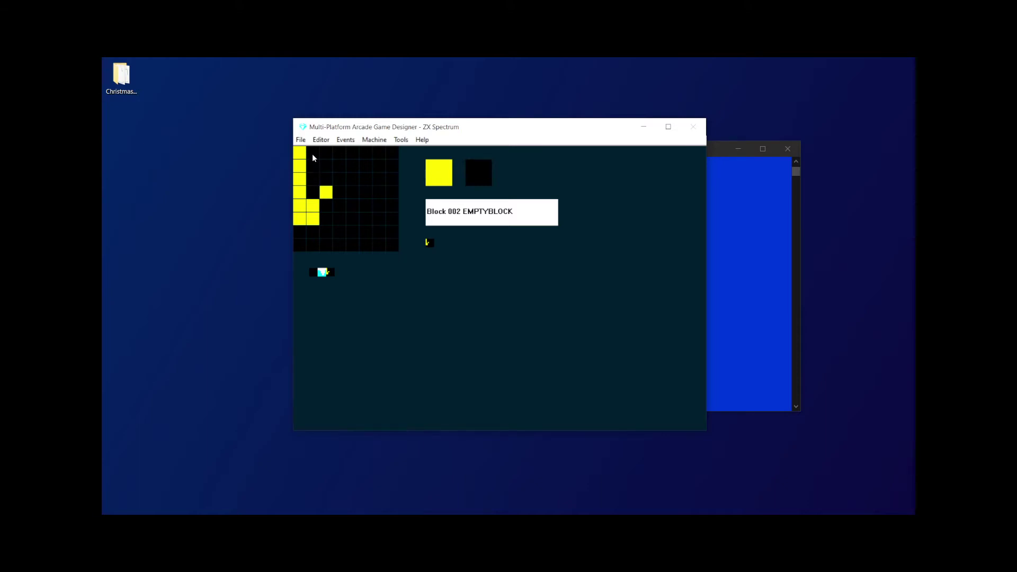
mouse_move(312, 158)
mouse_down()
mouse_move(312, 247)
mouse_move(299, 231)
mouse_up()
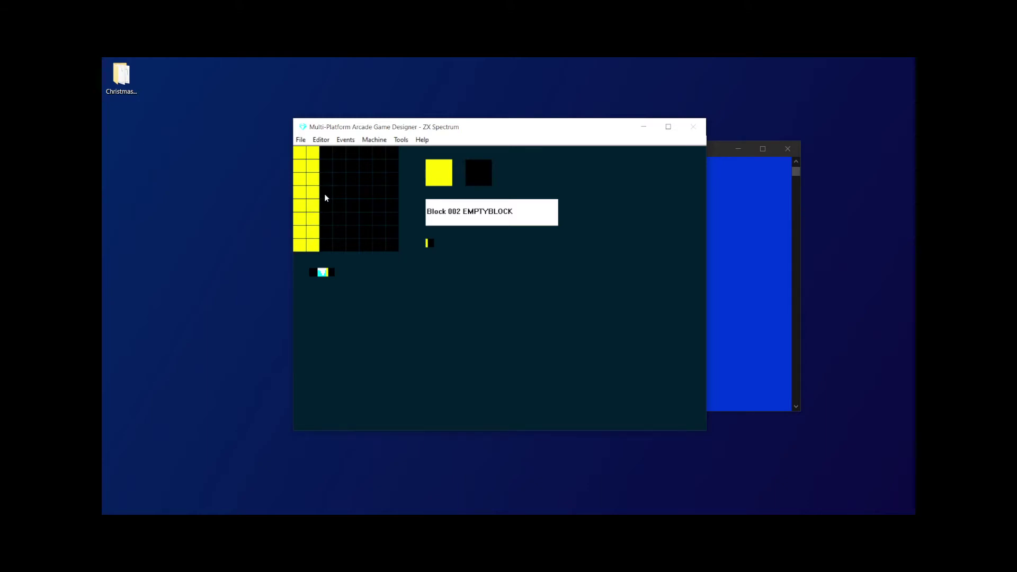
mouse_move(327, 162)
mouse_down()
mouse_move(382, 166)
mouse_move(382, 153)
mouse_move(341, 157)
mouse_up()
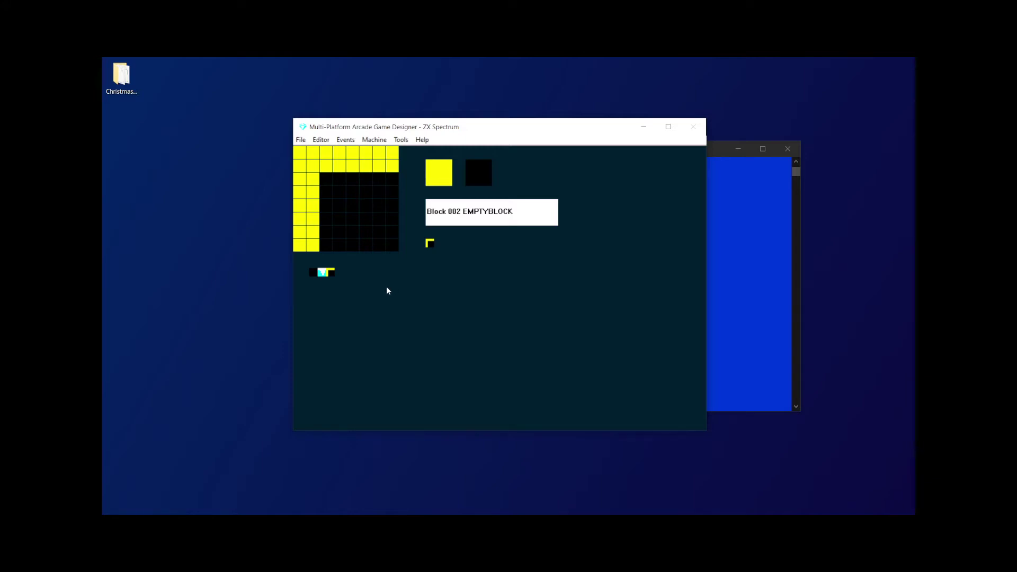
- Create block 003 with yellow ink and paint two-pixel-wide bands across its top edge and down its right edge
key(period)
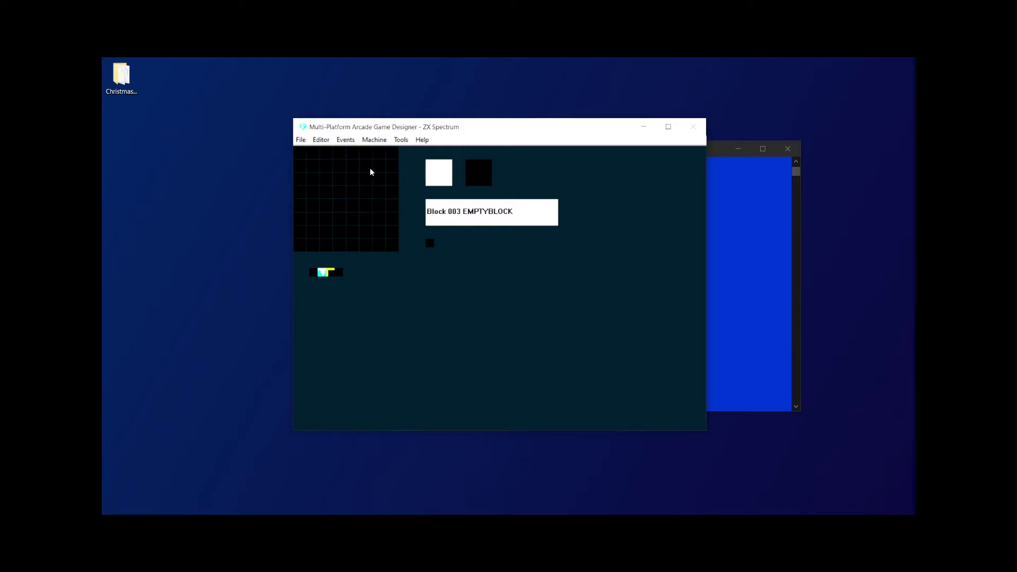
drag(390, 155, 375, 156)
click(444, 177)
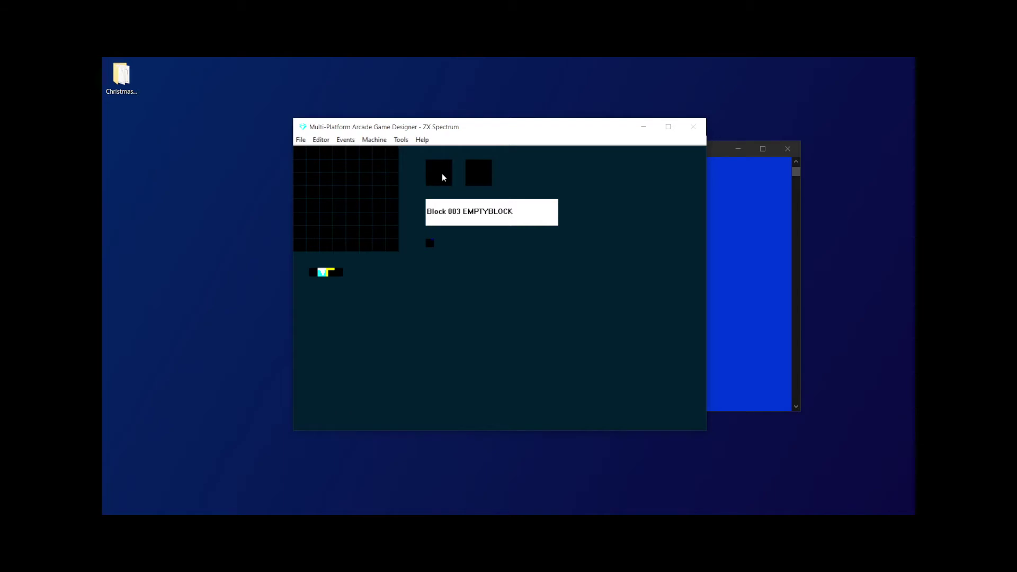
right_click(444, 177)
right_click(444, 176)
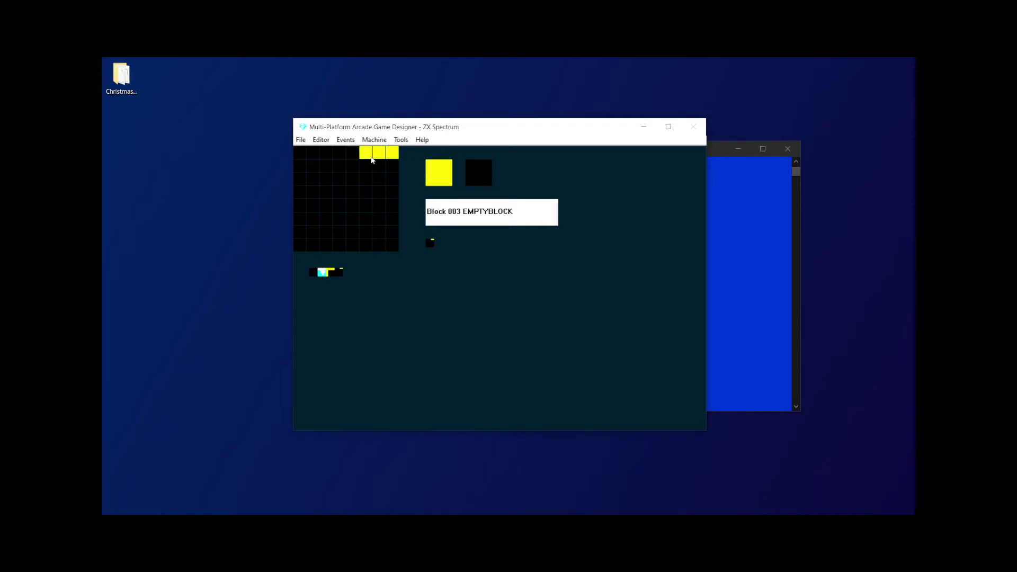
mouse_move(393, 166)
mouse_down()
mouse_move(306, 166)
mouse_move(365, 158)
mouse_up()
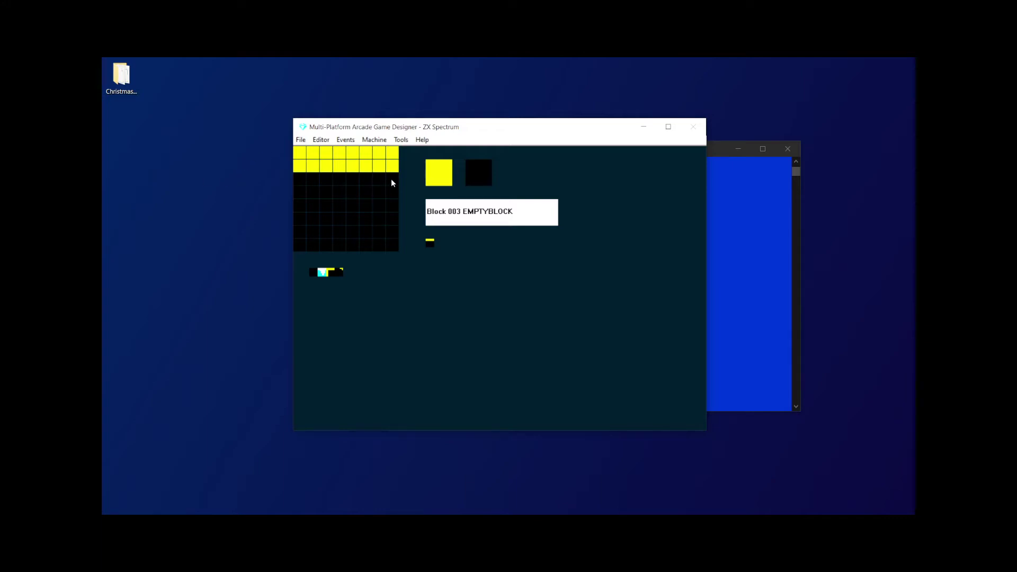
mouse_move(391, 179)
mouse_down()
mouse_move(392, 243)
mouse_move(382, 243)
mouse_move(387, 177)
mouse_up()
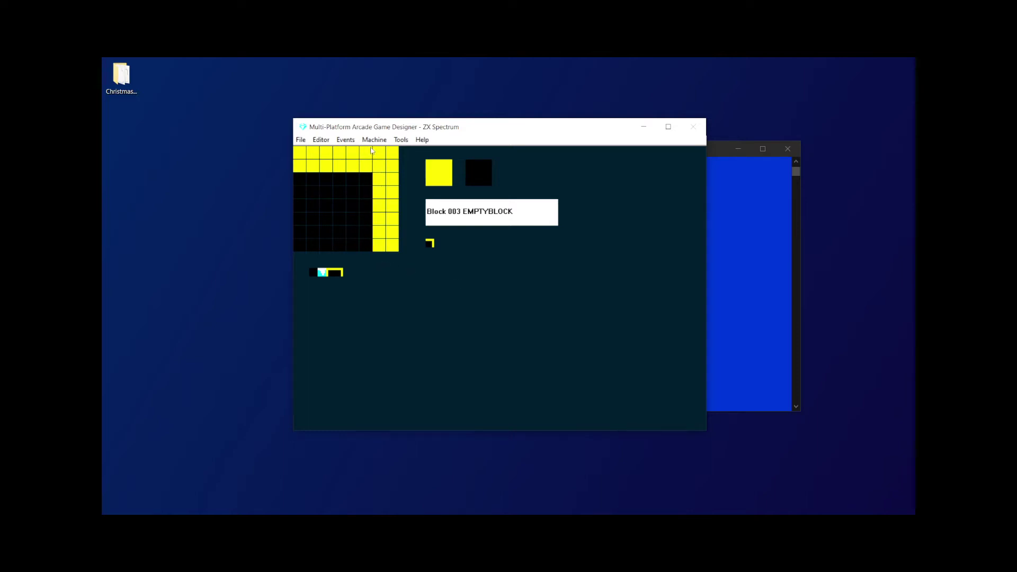
click(321, 140)
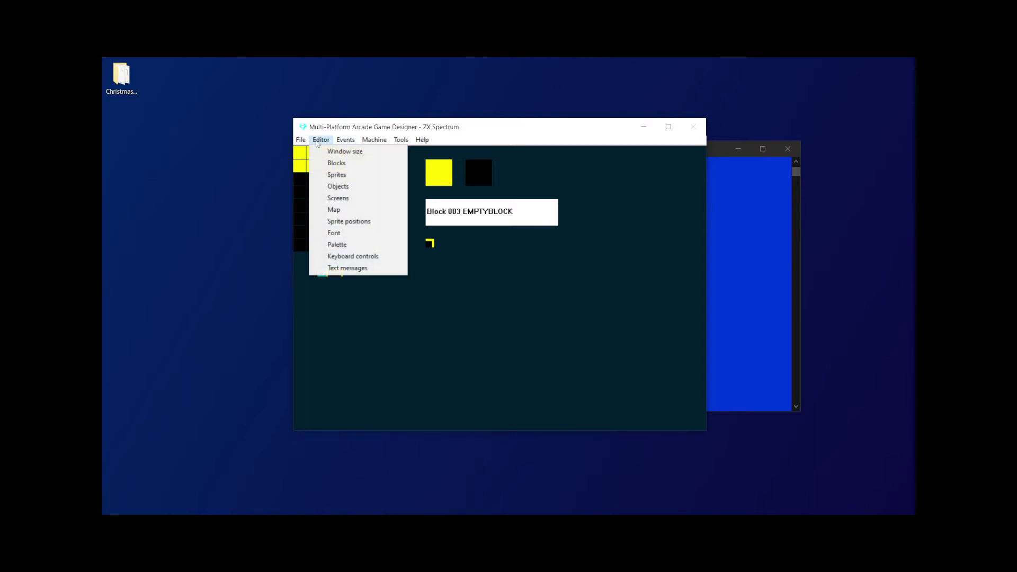
click(350, 201)
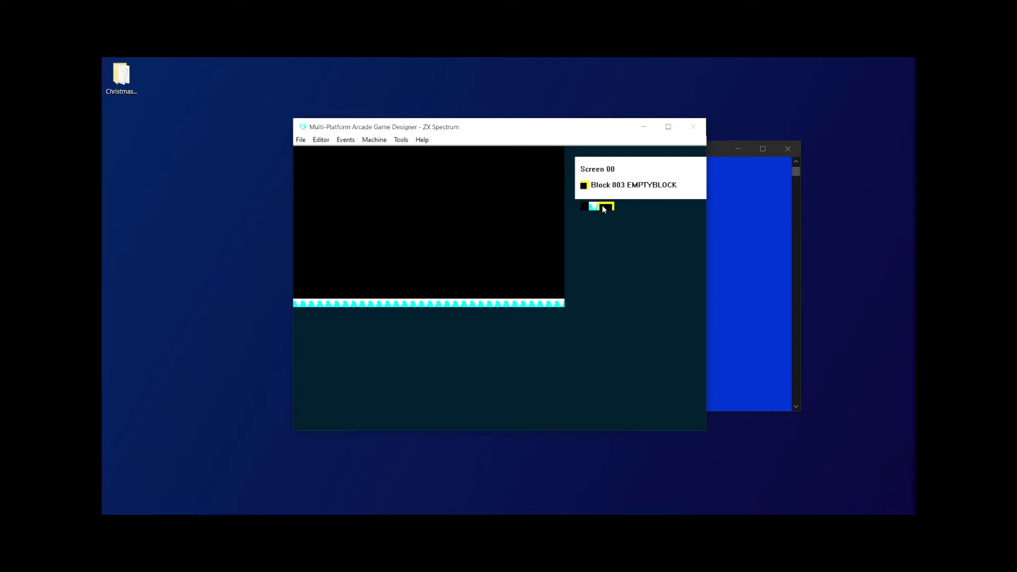
click(320, 140)
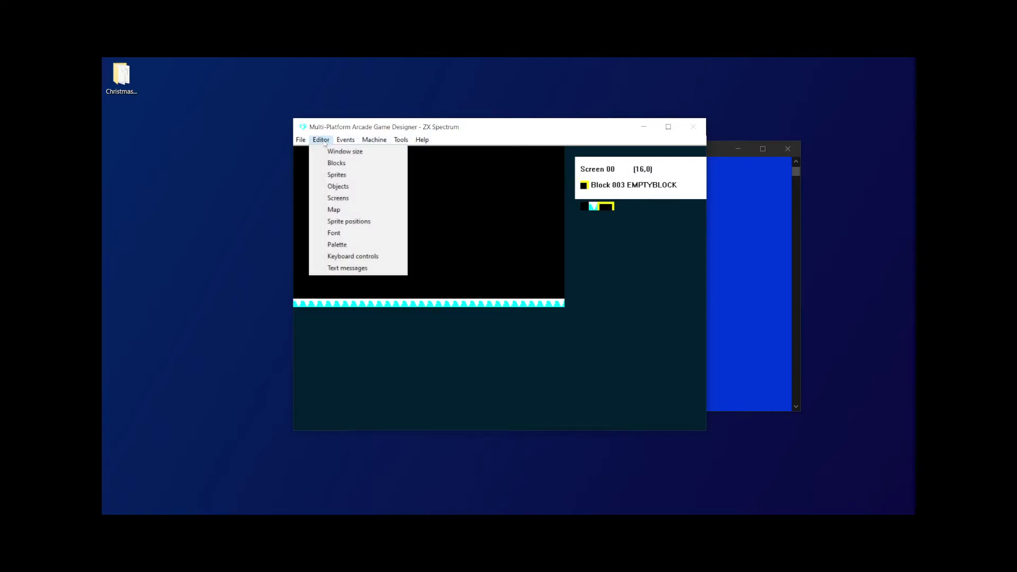
click(353, 165)
- Change the type of blocks 002 and 003 from empty to LADDERBLOCK
click(333, 275)
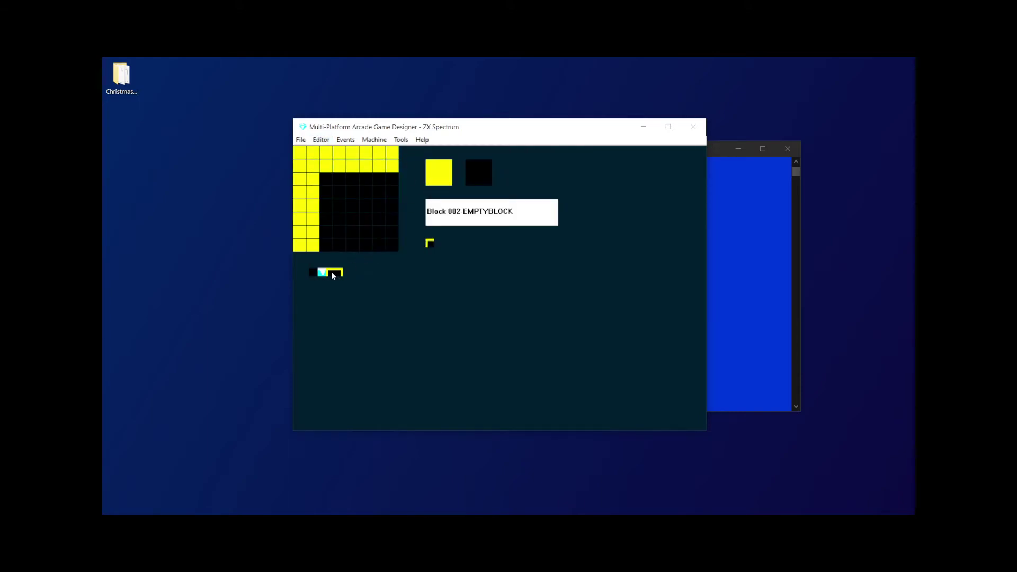
click(461, 221)
click(496, 220)
click(529, 220)
click(346, 269)
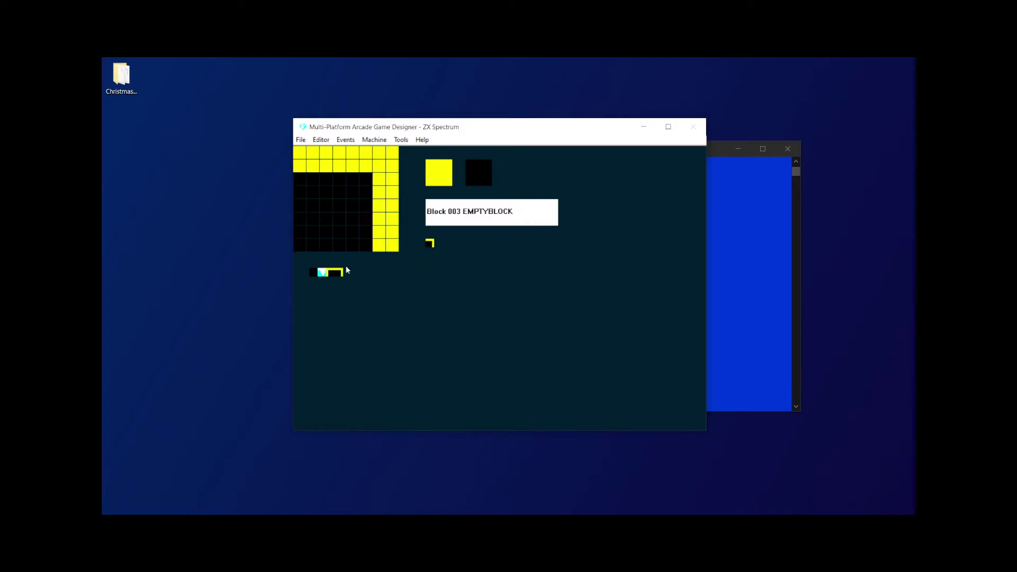
click(497, 218)
click(497, 218)
click(497, 218)
- Draw a ladder two blocks wide and six blocks high on the floor of screen 00, using blocks 002 and 003 as its halves
click(321, 139)
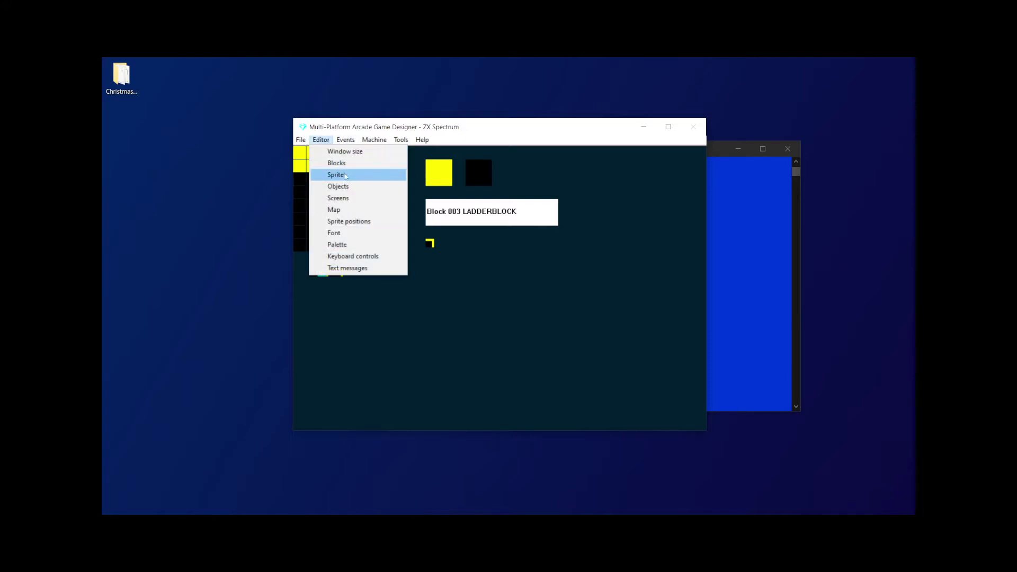
click(344, 199)
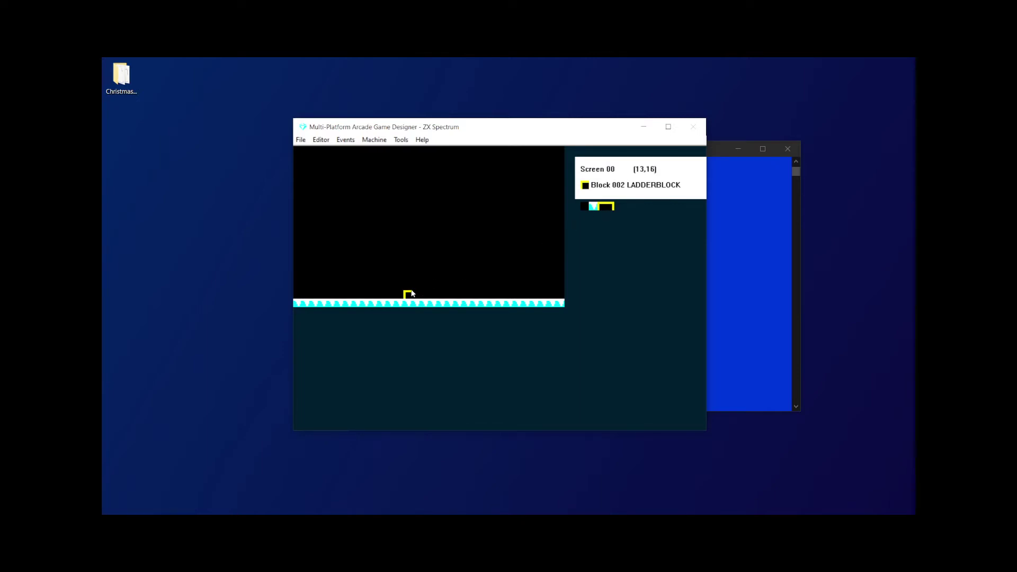
drag(408, 282, 410, 254)
drag(418, 290, 417, 260)
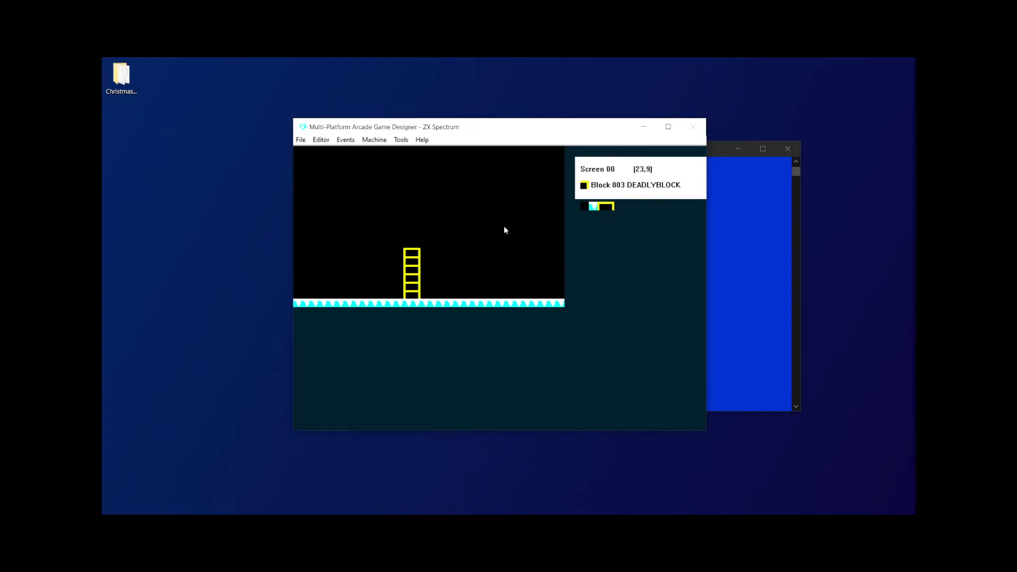
- Build and run the game in the Speccy emulator and start it with keyboard control
click(322, 141)
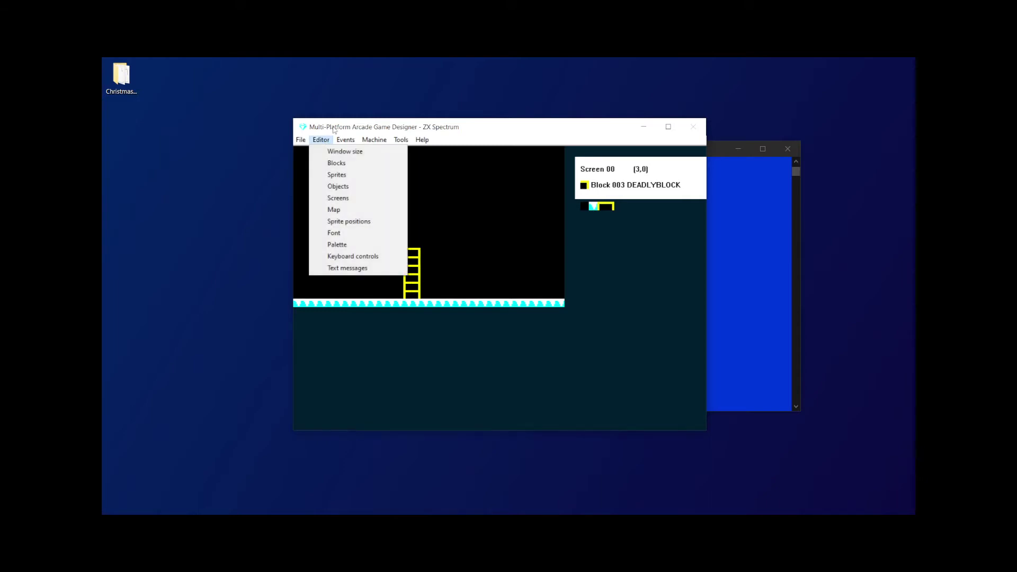
click(333, 130)
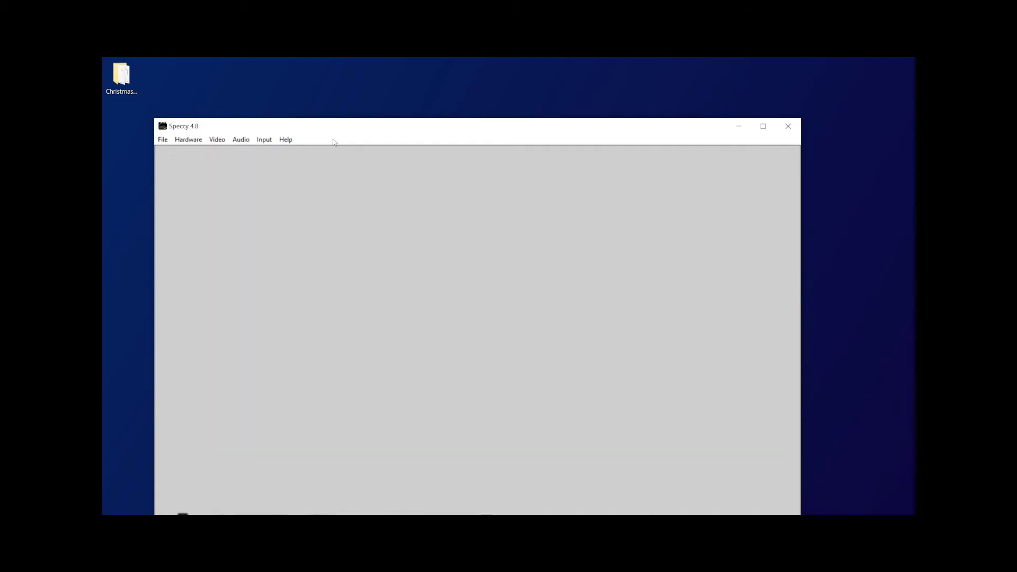
drag(338, 126, 348, 81)
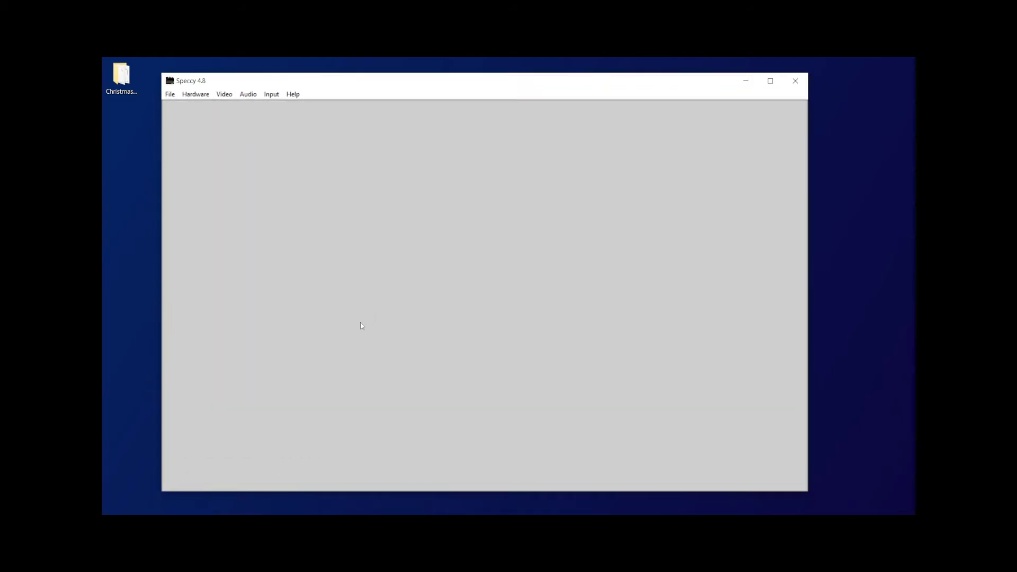
key(1)
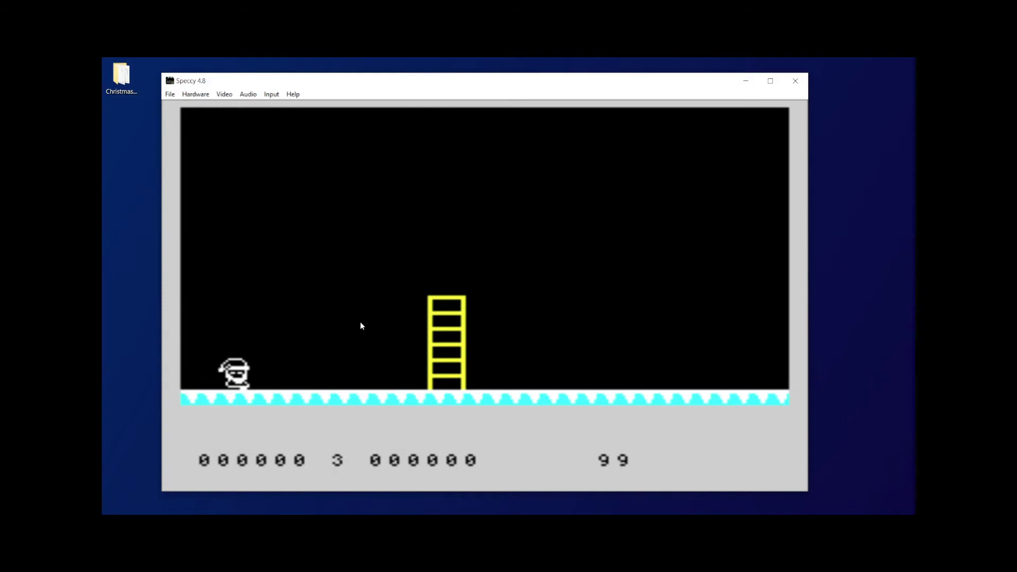
- Test walking the player back and forth into the ladder, and close the emulator
key(p)
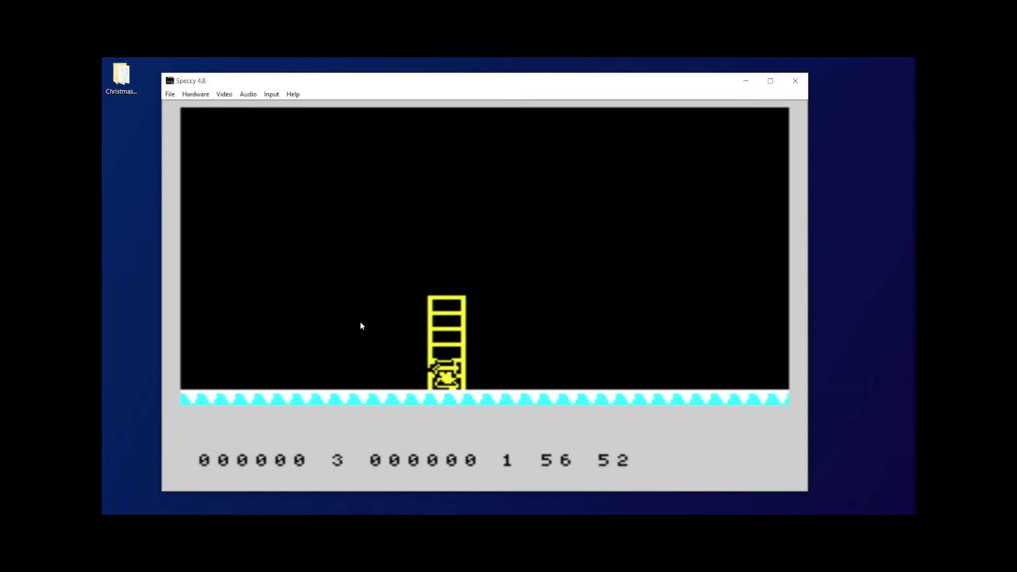
key(o)
key(p)
key(o)
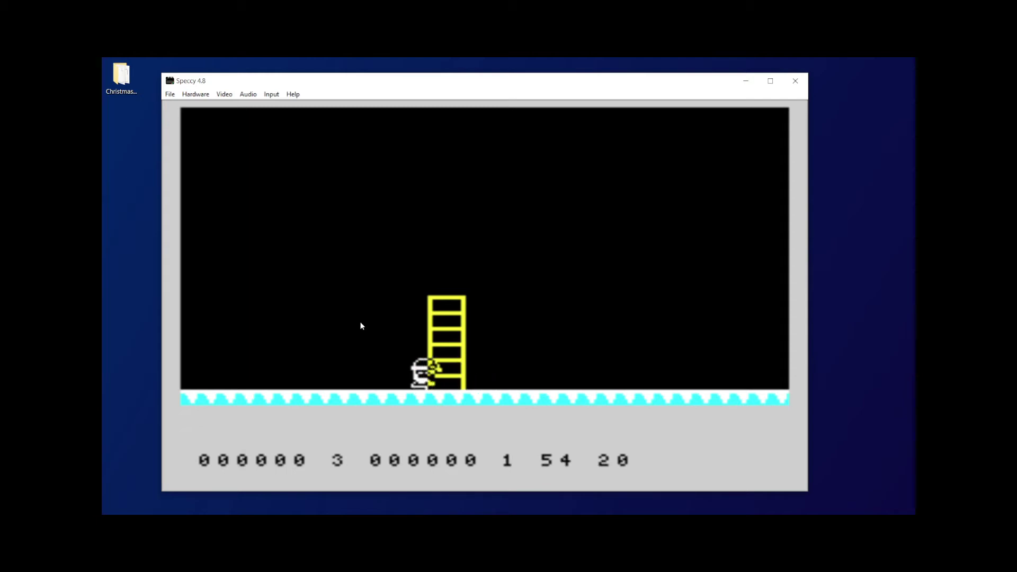
key(p)
key(p)
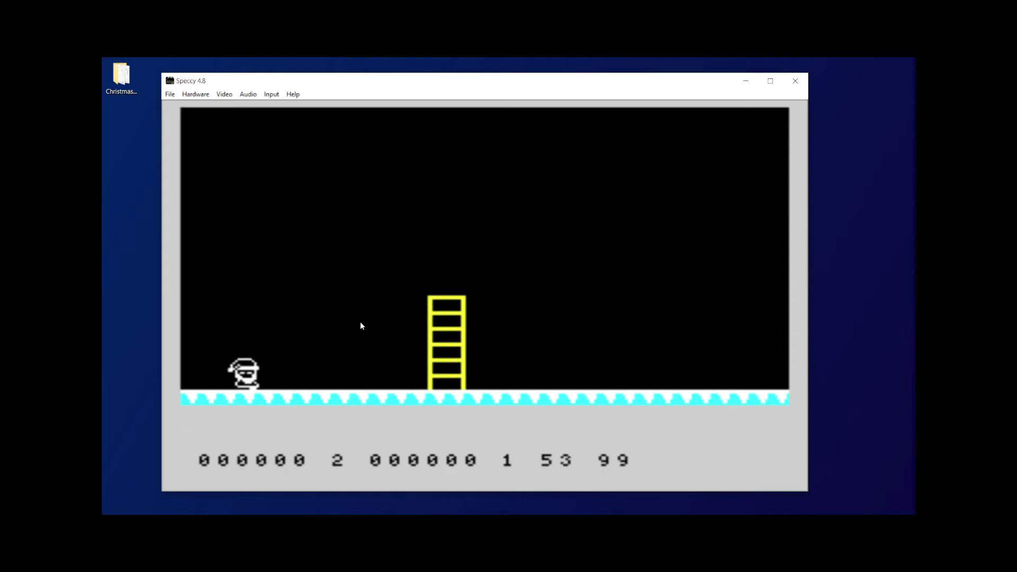
key(p)
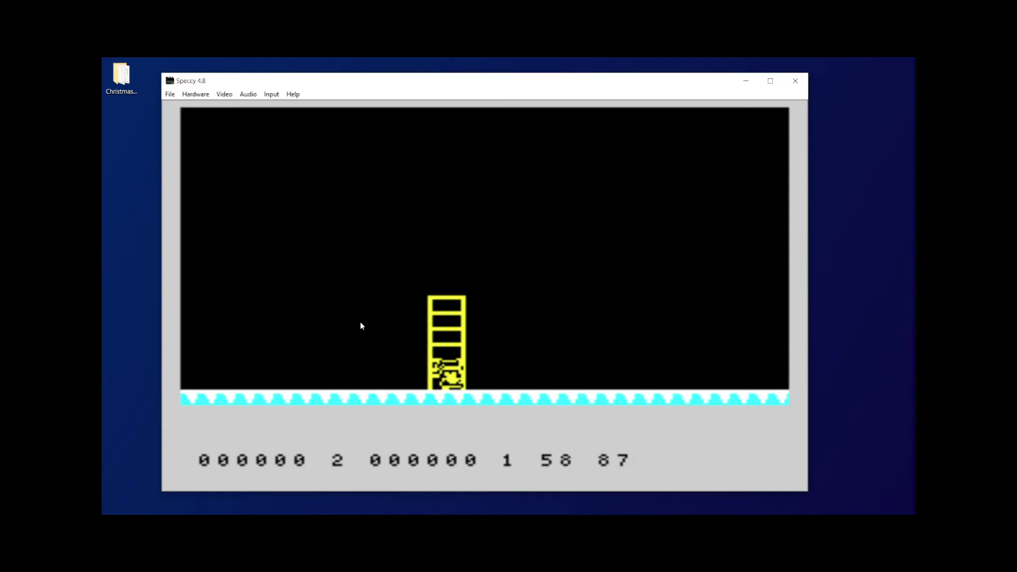
key(o)
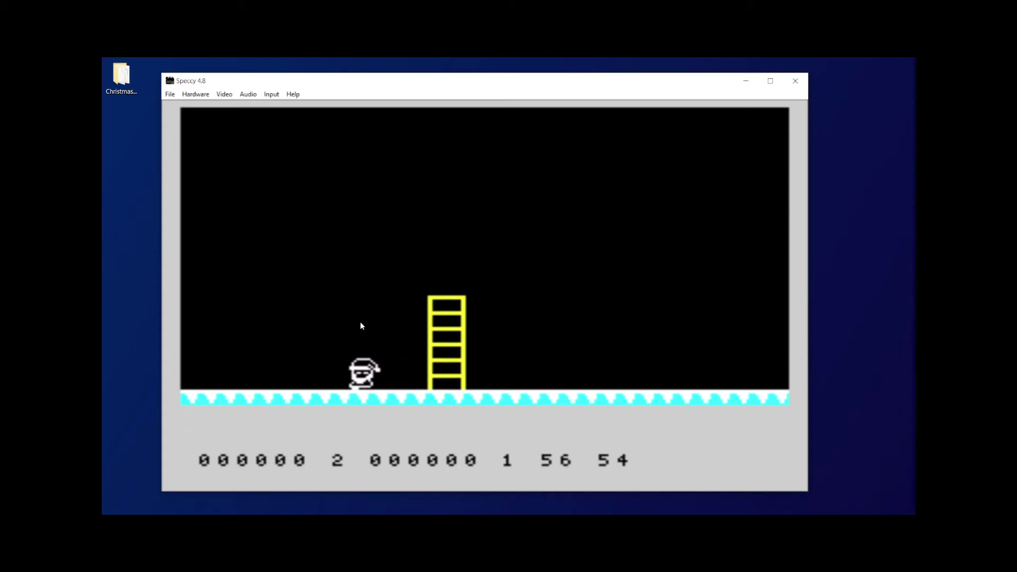
key(p)
key(o)
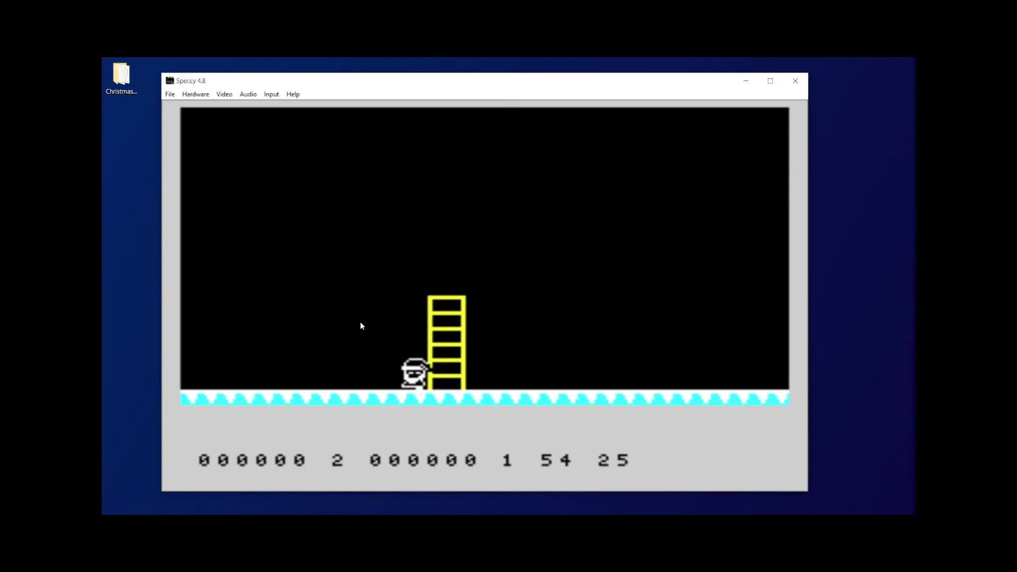
key(p)
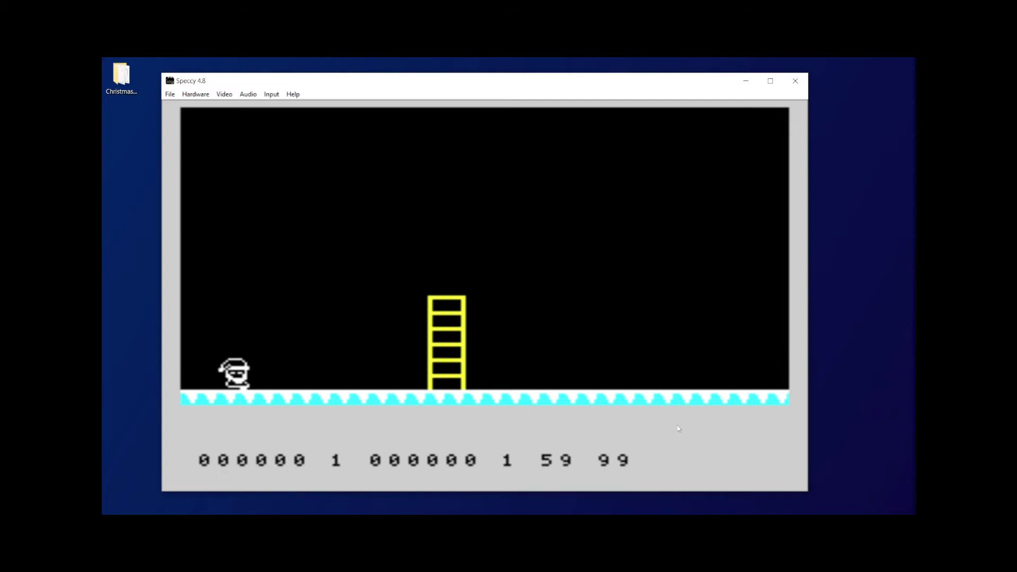
click(795, 80)
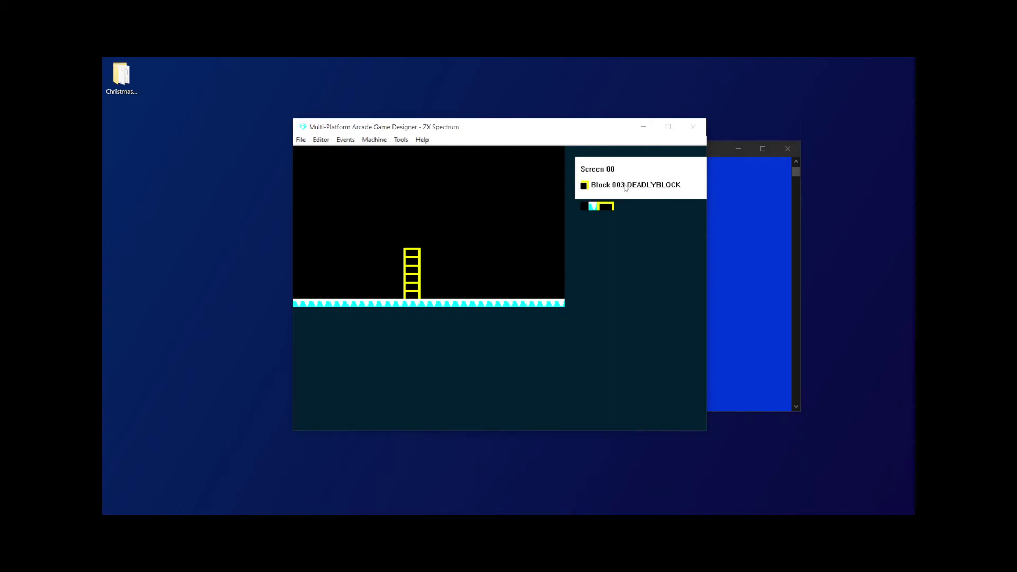
- Open block 003, the ladder's right half, in the block editor
click(602, 208)
click(321, 140)
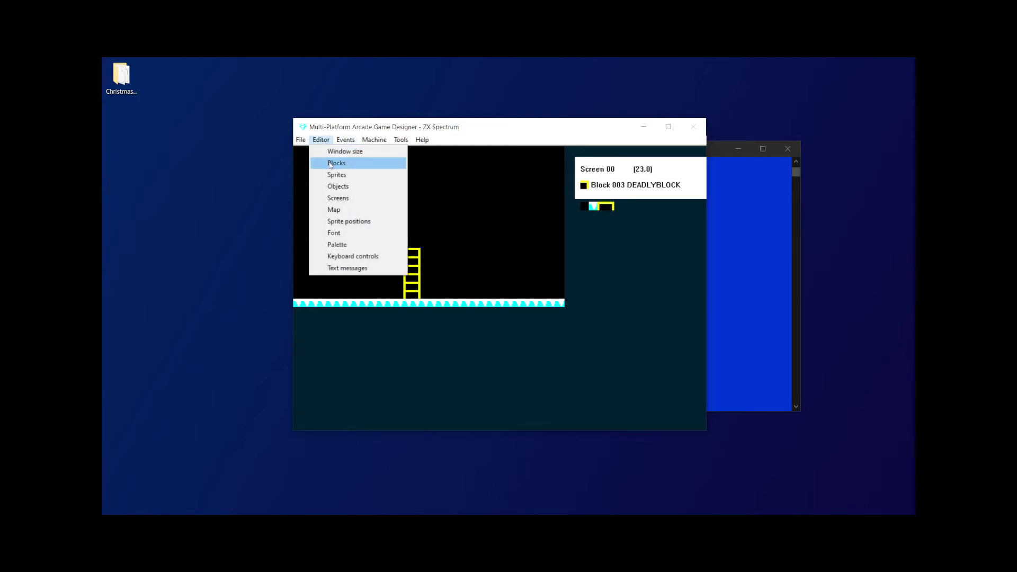
click(329, 163)
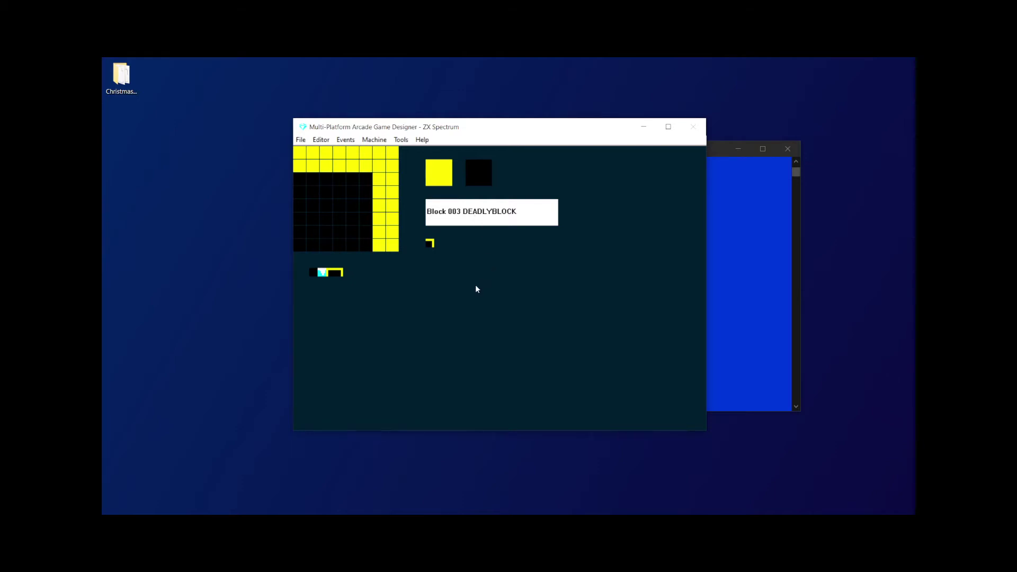
click(136, 90)
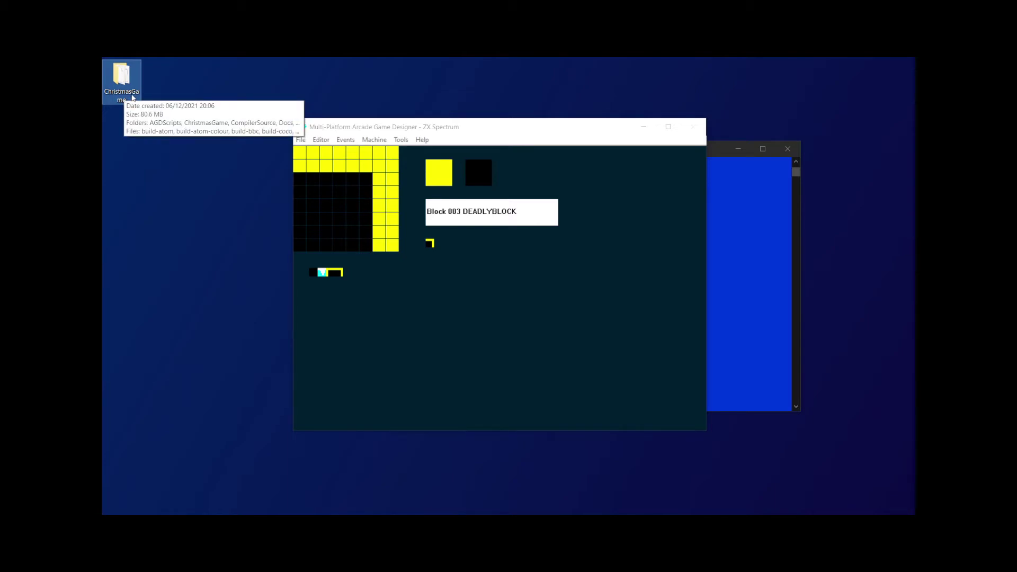
click(477, 316)
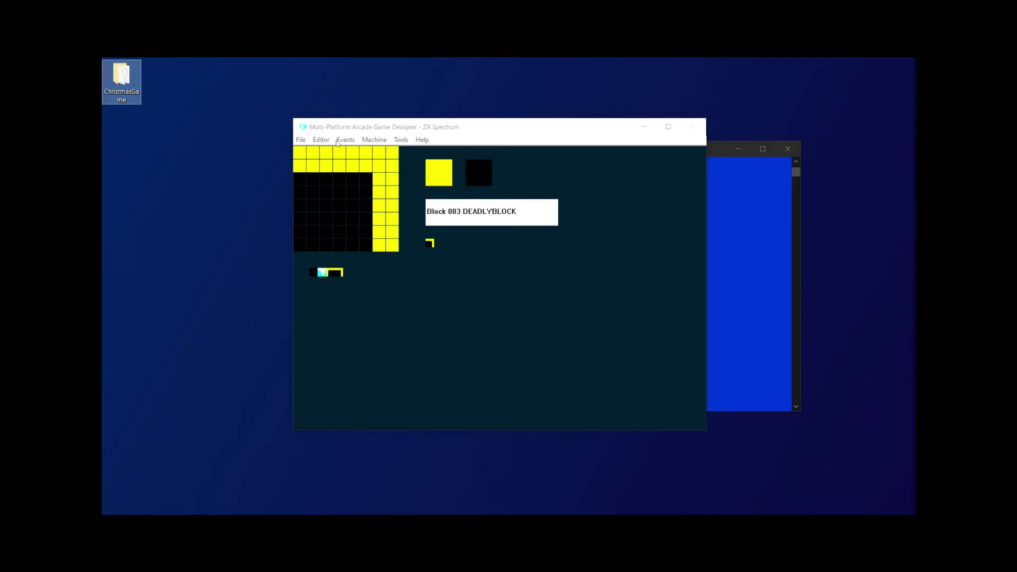
click(350, 131)
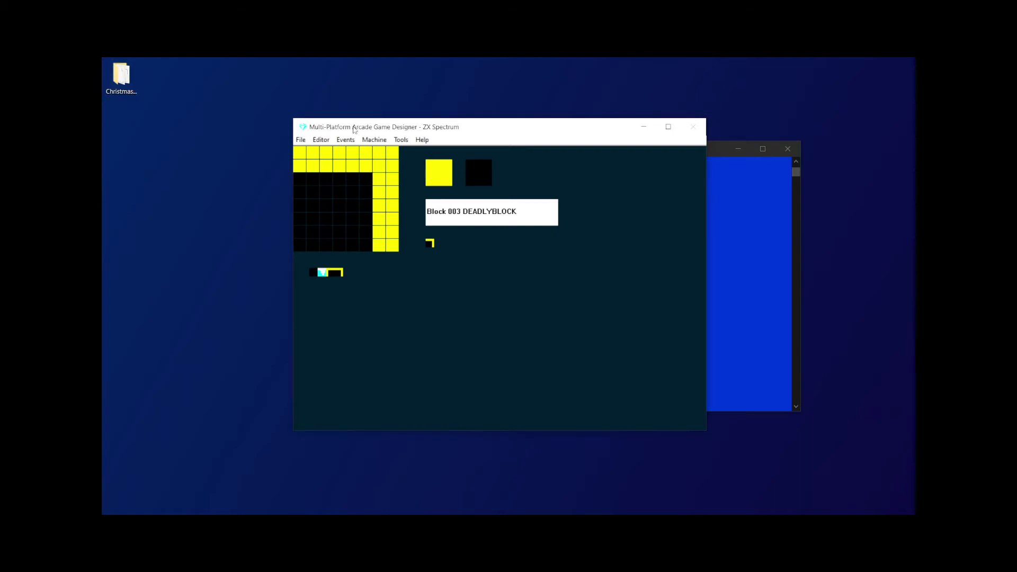
- Cycle the type of block 003 until it is LADDERBLOCK
click(509, 212)
click(509, 212)
click(508, 212)
click(508, 211)
click(509, 212)
click(508, 212)
click(508, 212)
click(508, 212)
click(509, 213)
click(322, 141)
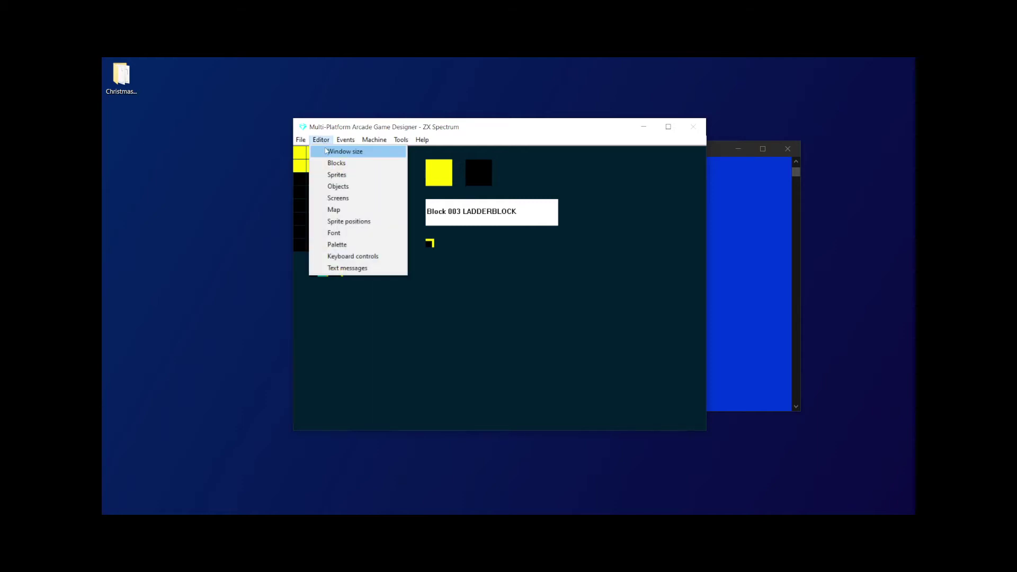
click(335, 130)
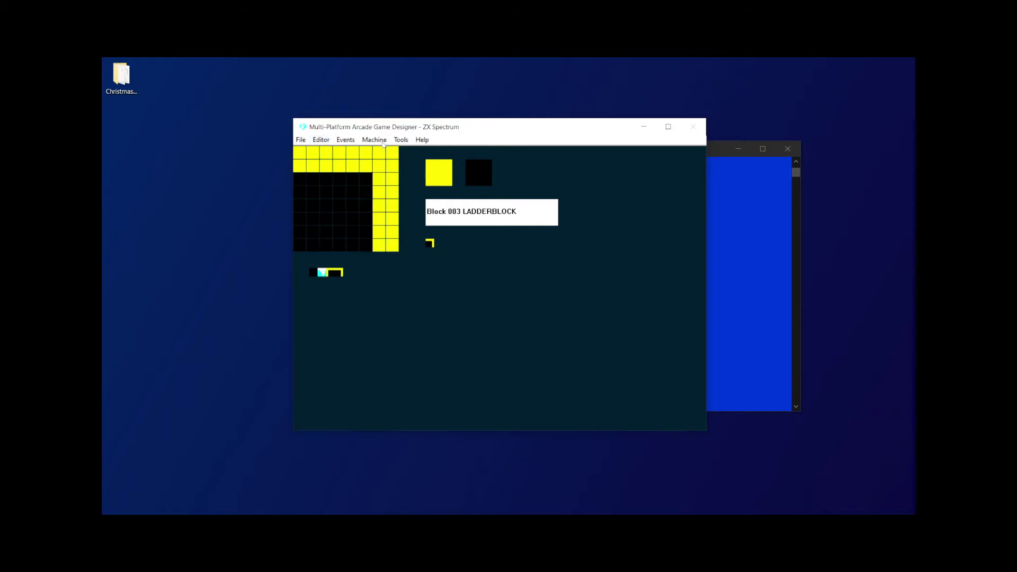
- Run the game with keyboard control and test walking past, climbing up and coming down the ladder
key(F5)
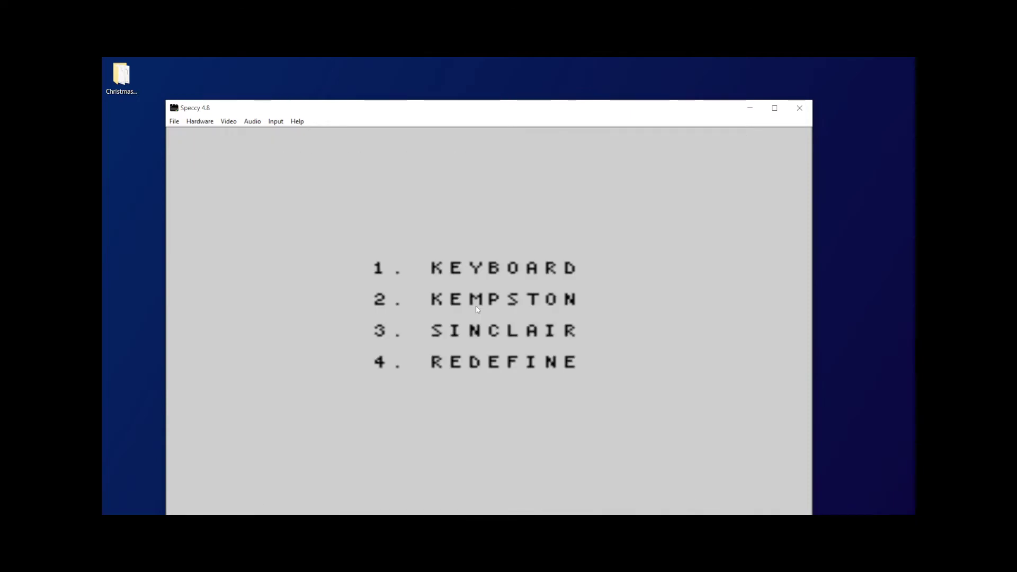
key(1)
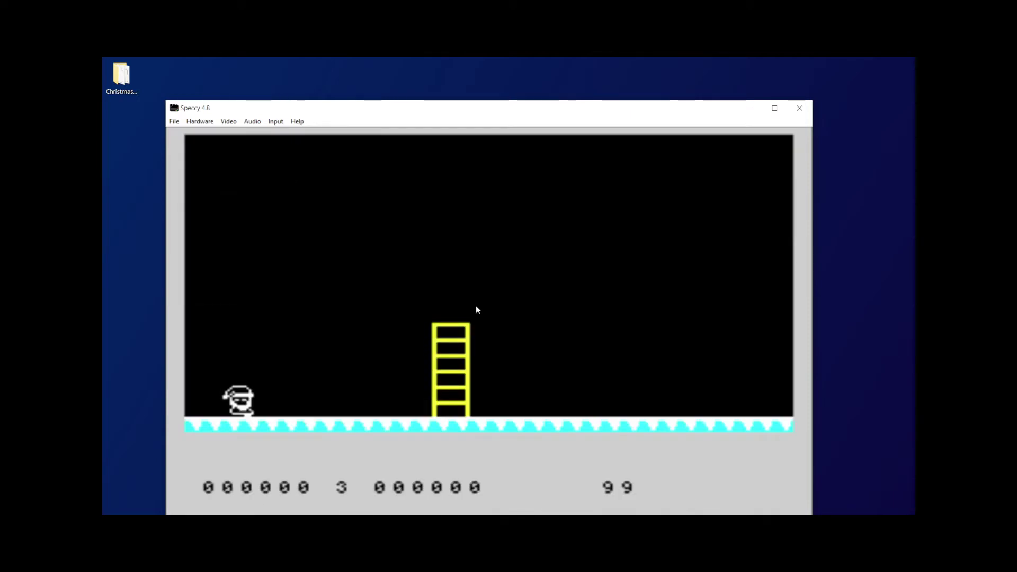
key(p)
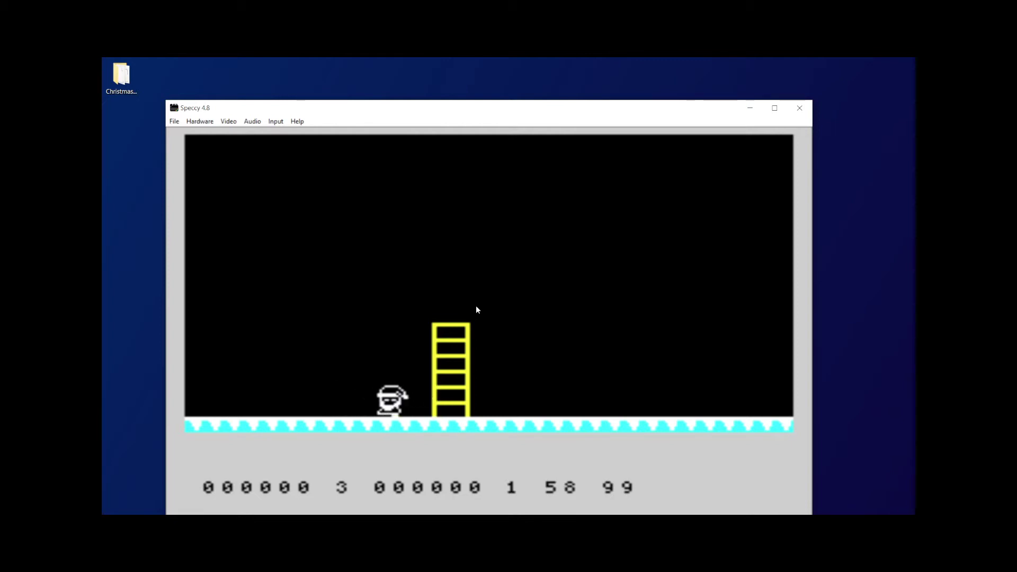
key(o)
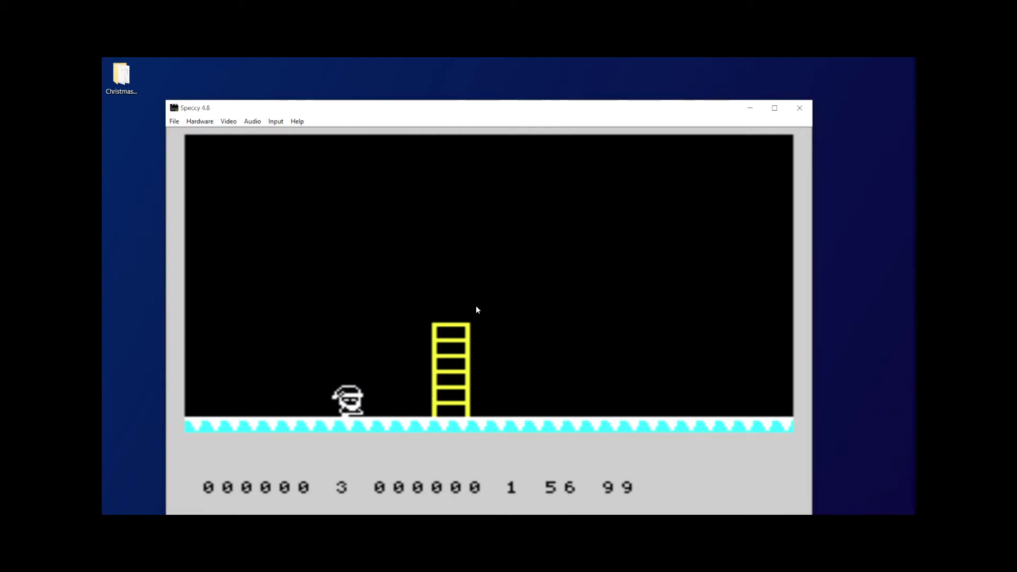
key(p)
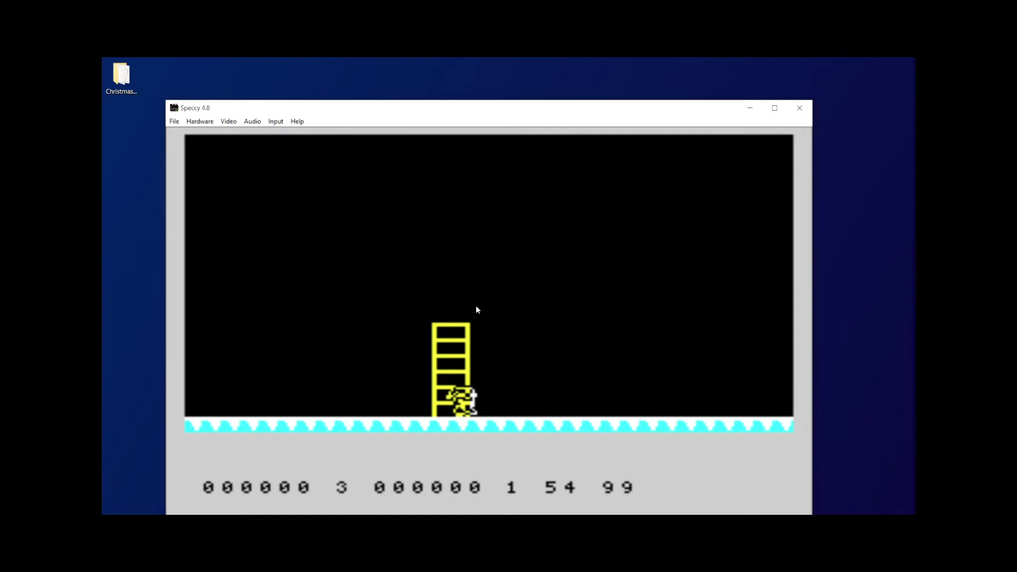
key(q)
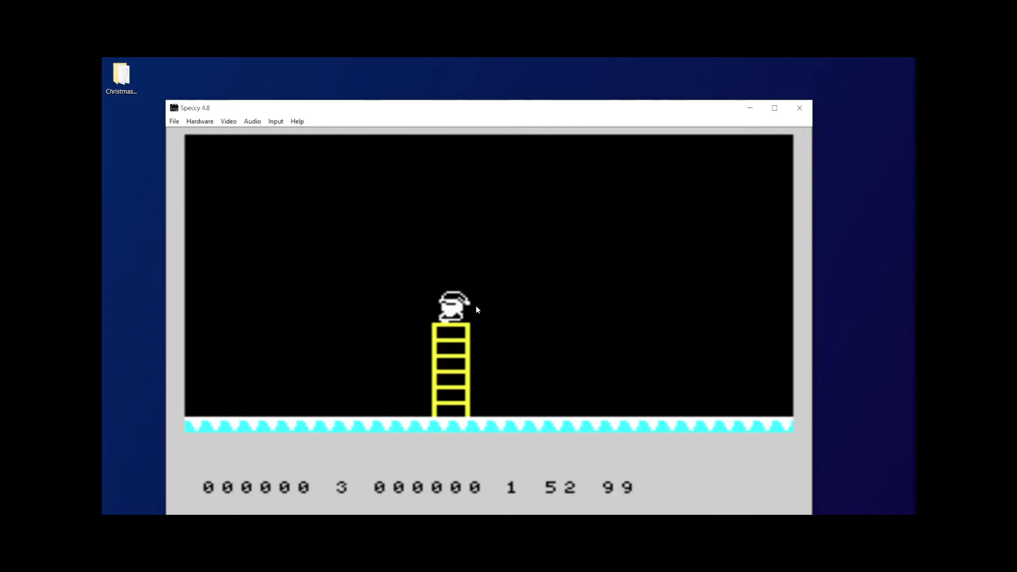
key(a)
key(p)
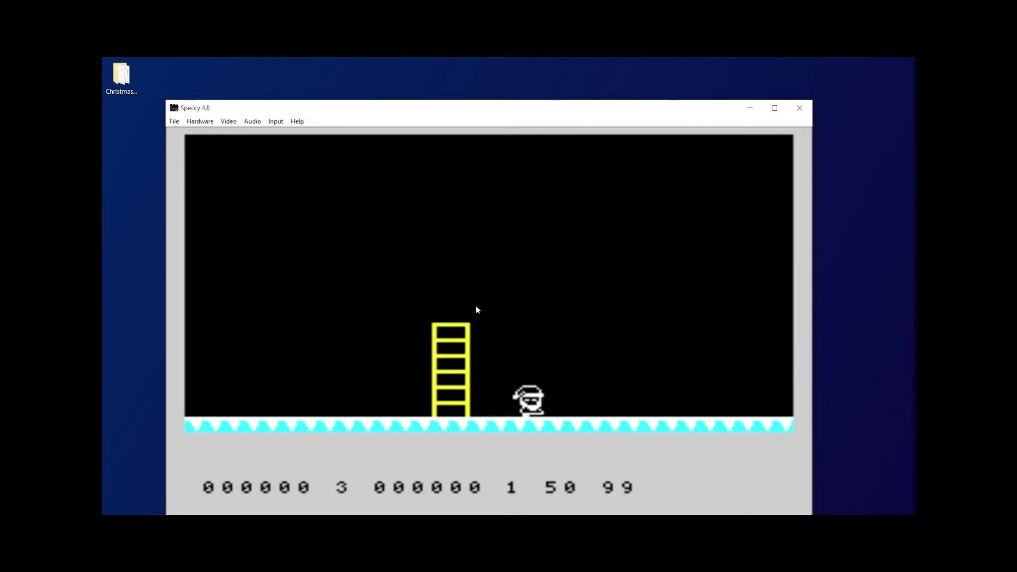
key(o)
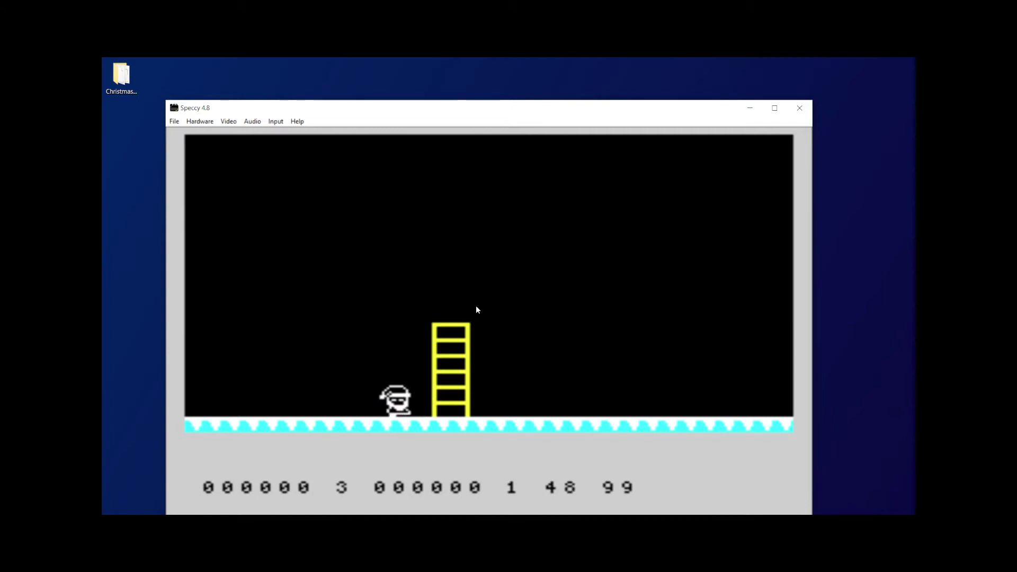
- Test walking the player back and forth past the ladder, and close the emulator
key(p)
key(o)
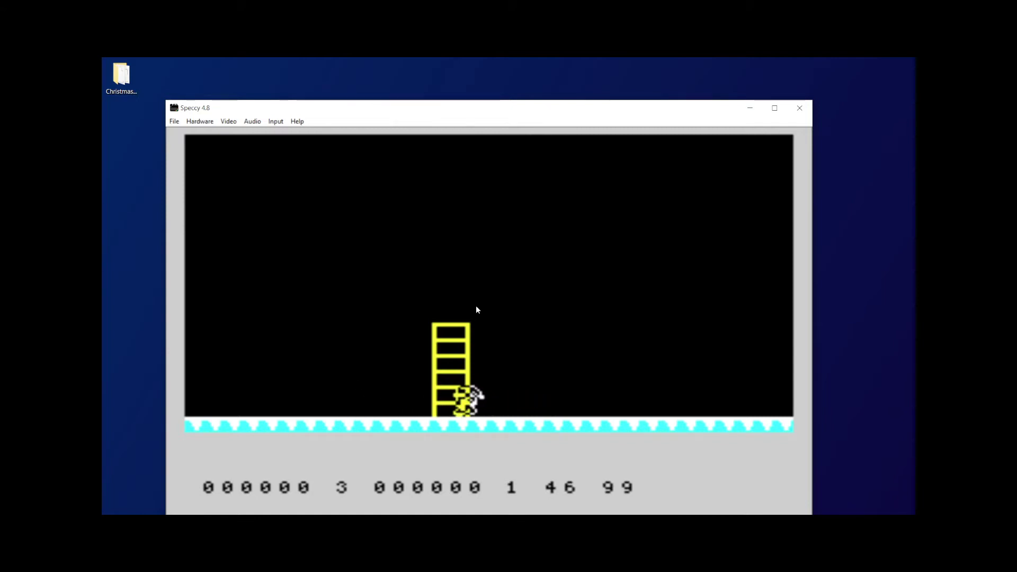
key(p)
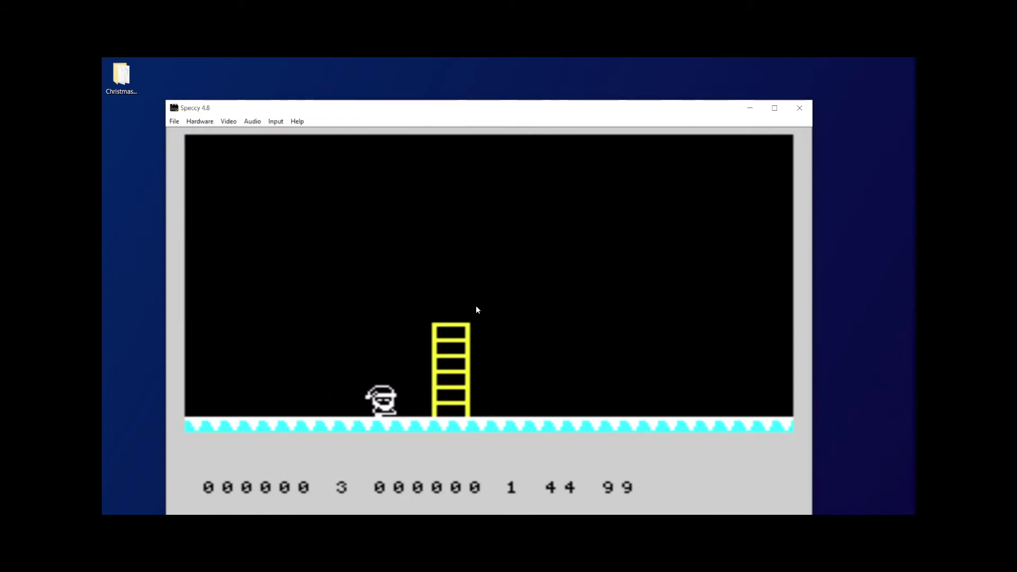
key(o)
key(p)
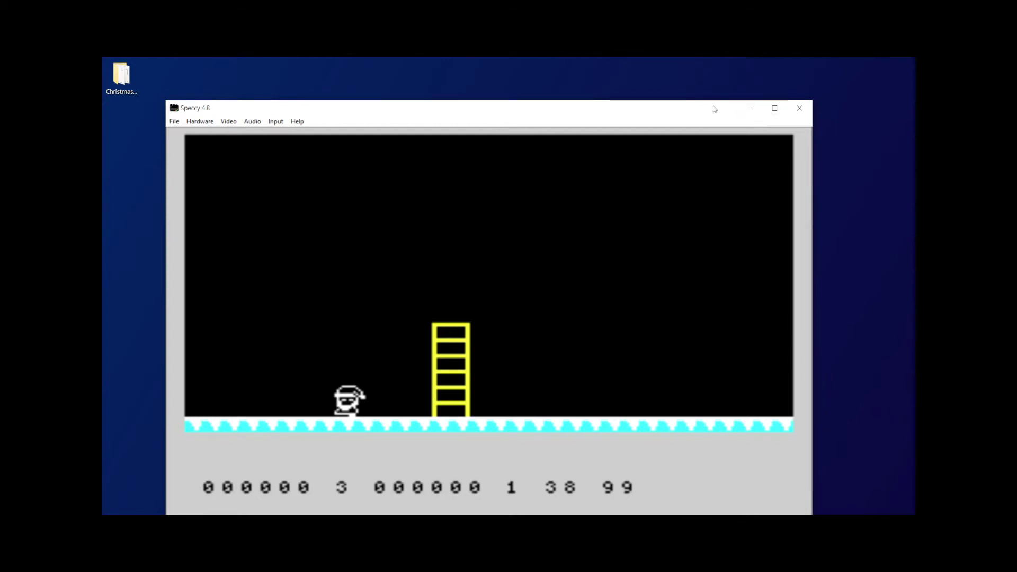
drag(715, 108, 703, 86)
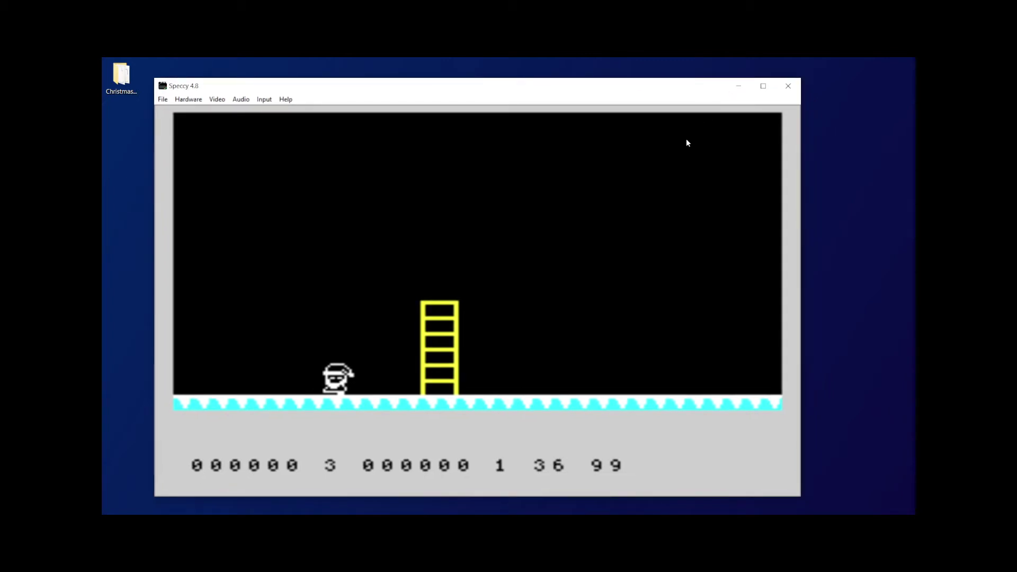
click(188, 99)
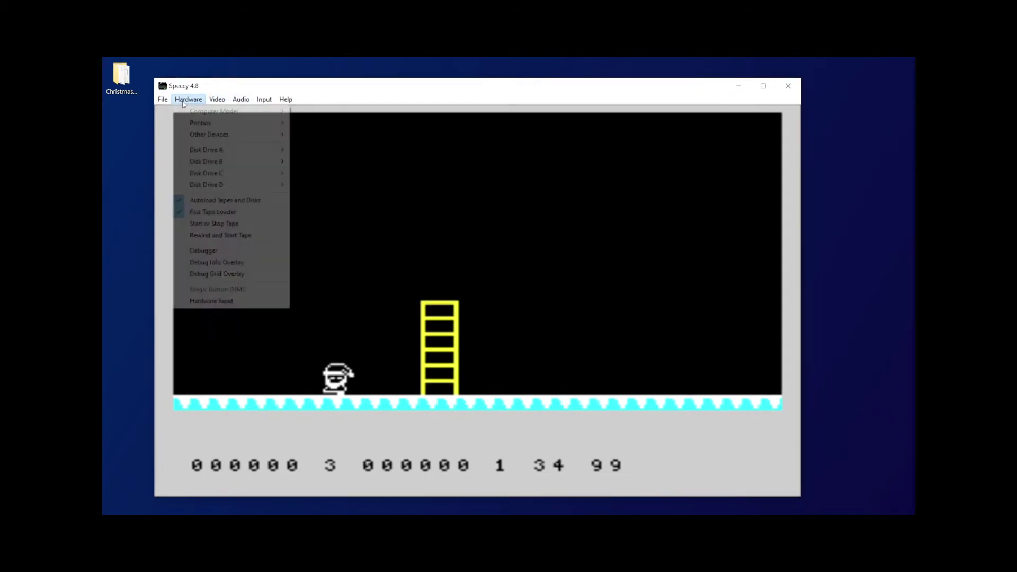
mouse_move(217, 99)
click(788, 86)
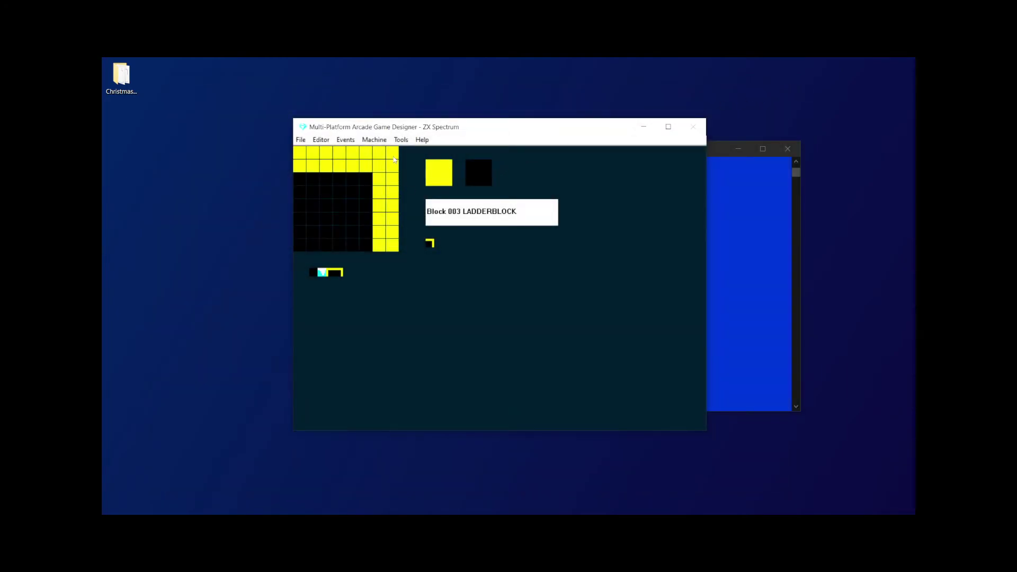
- Open the player event script, review its movement and ladder code, and close it
click(346, 141)
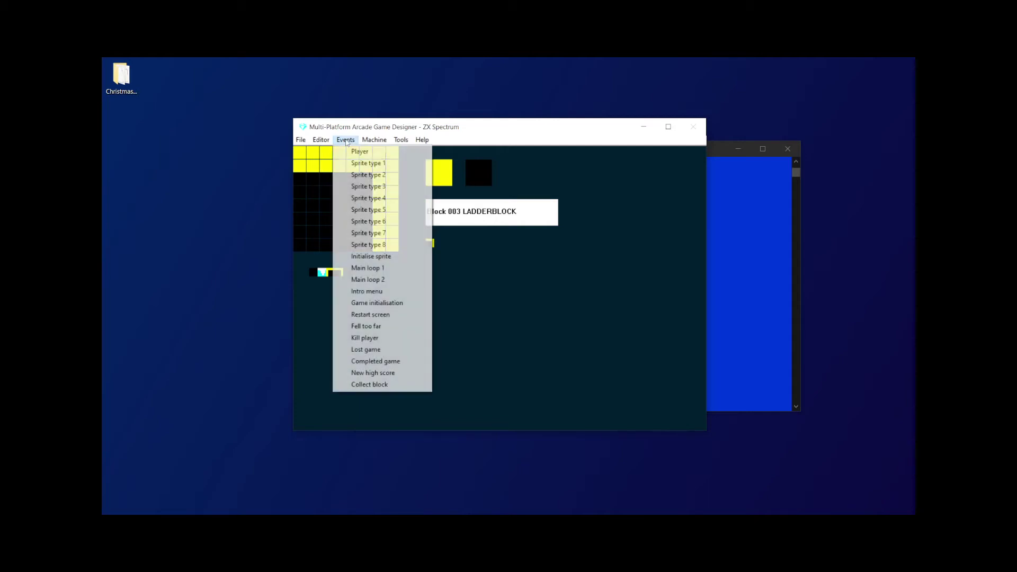
click(352, 151)
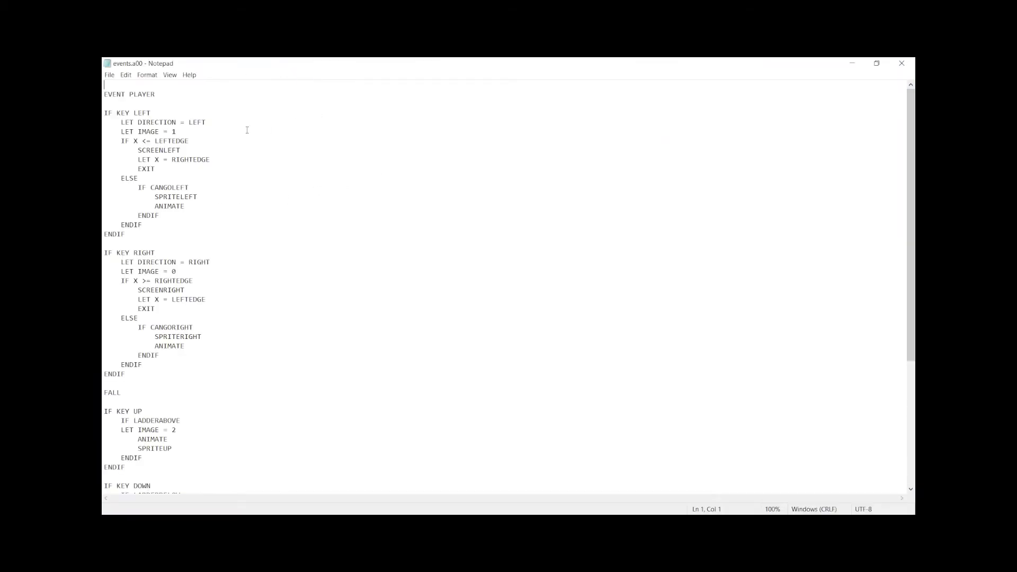
scroll(203, 148, down, 7)
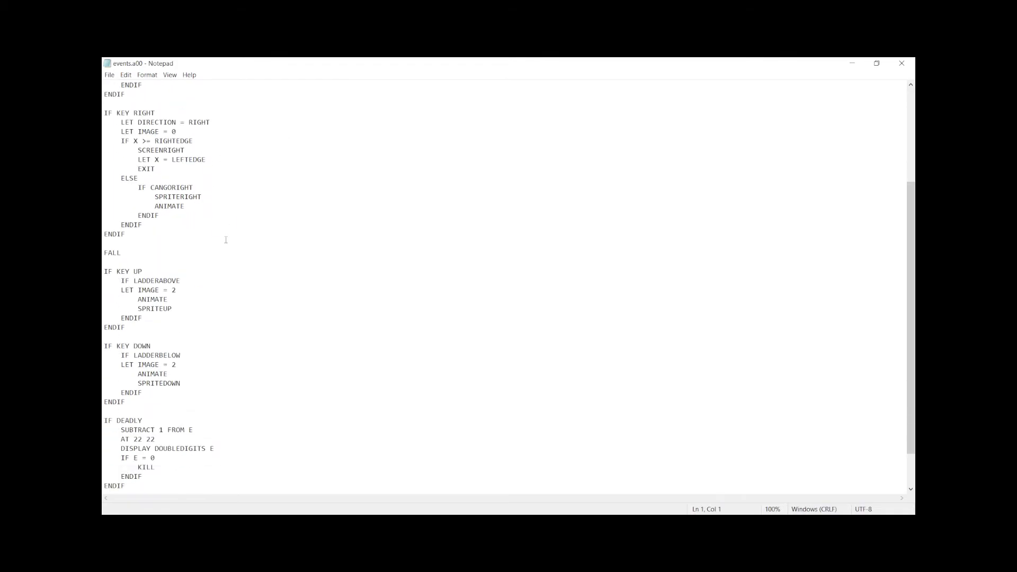
scroll(238, 279, up, 7)
scroll(238, 252, down, 7)
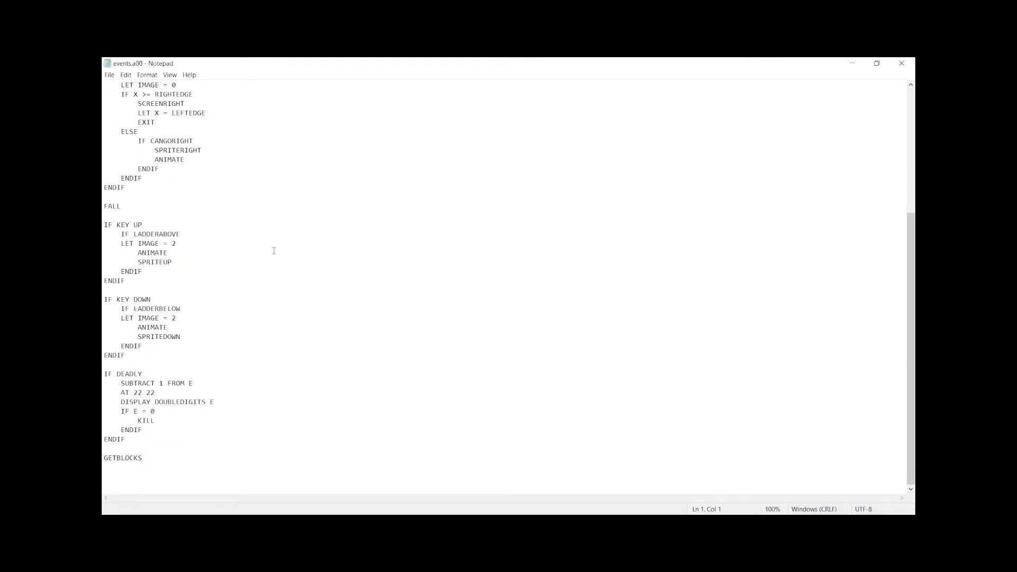
scroll(321, 258, up, 6)
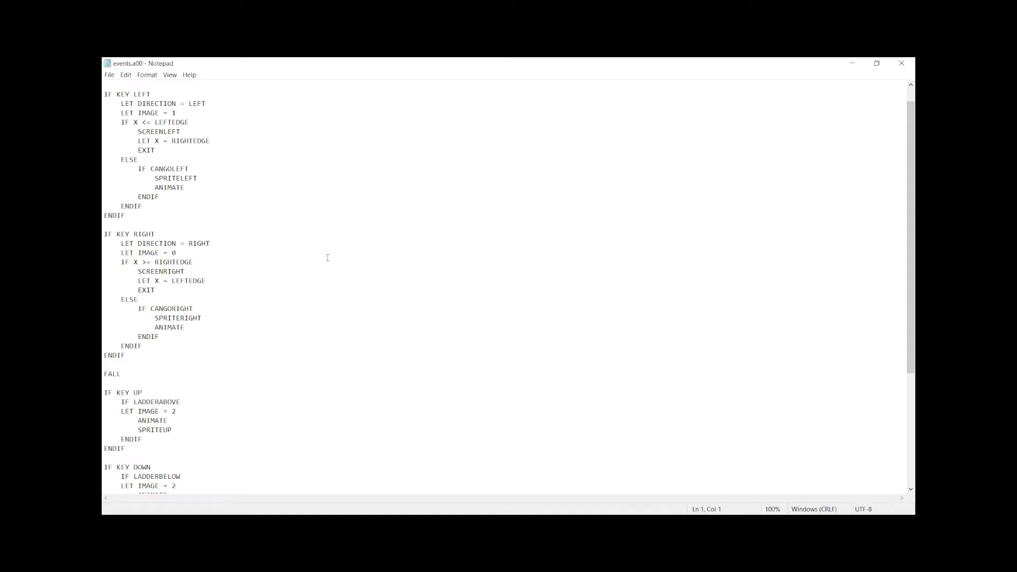
scroll(328, 257, down, 5)
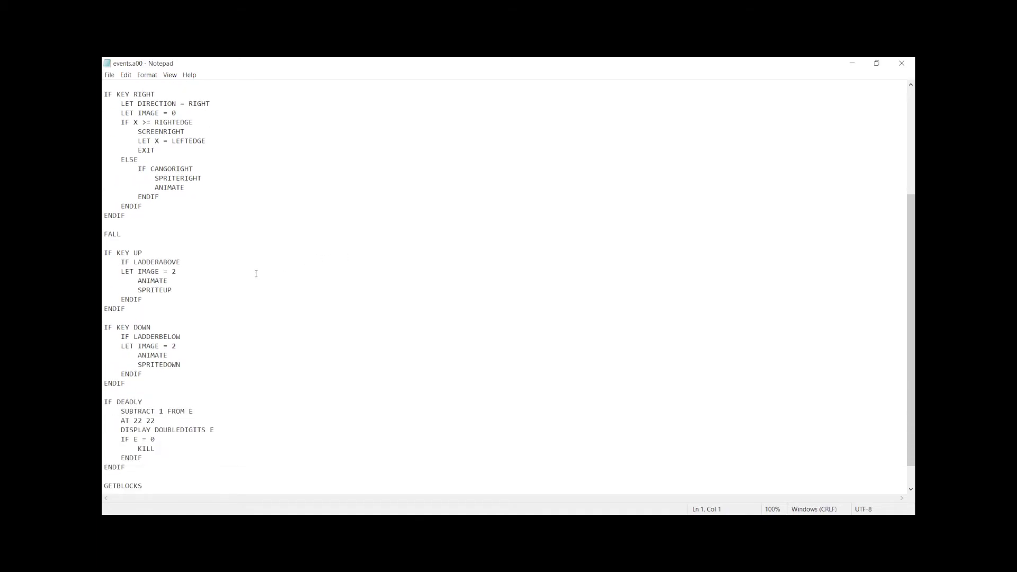
scroll(233, 294, down, 1)
scroll(261, 295, up, 7)
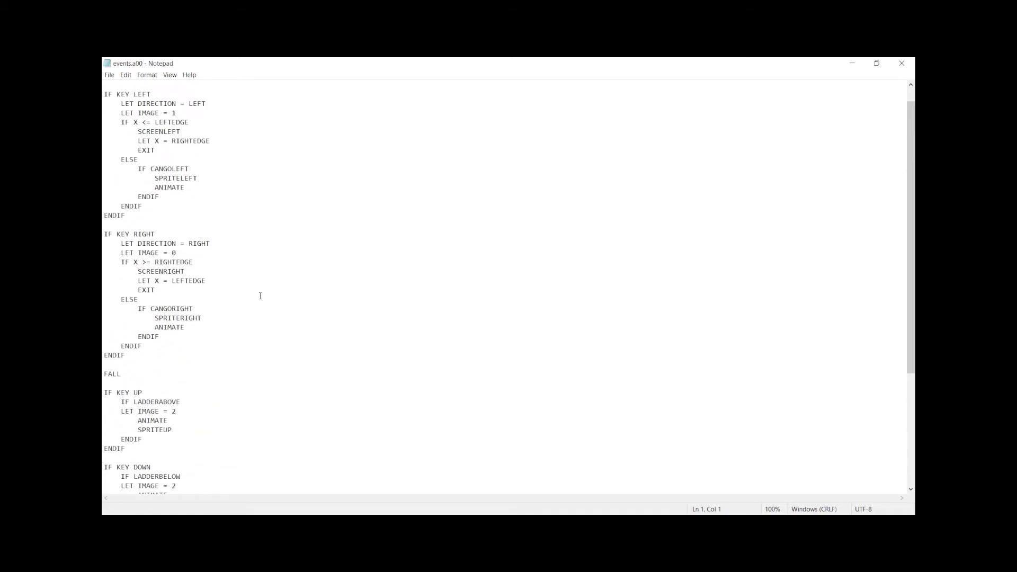
click(901, 63)
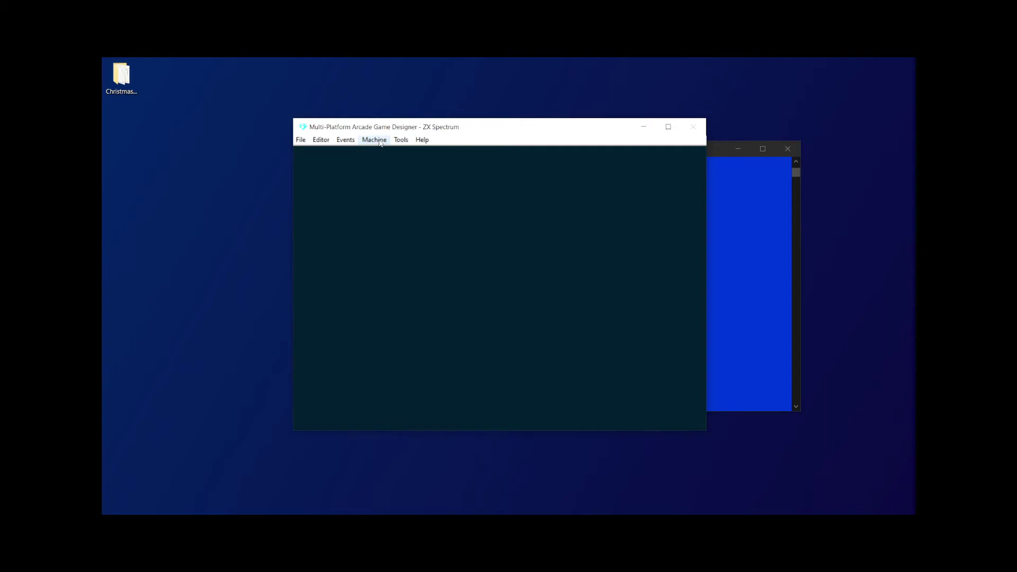
- Open the Script Generator and cycle the player controls until they are Platformer
click(401, 140)
click(401, 141)
click(407, 144)
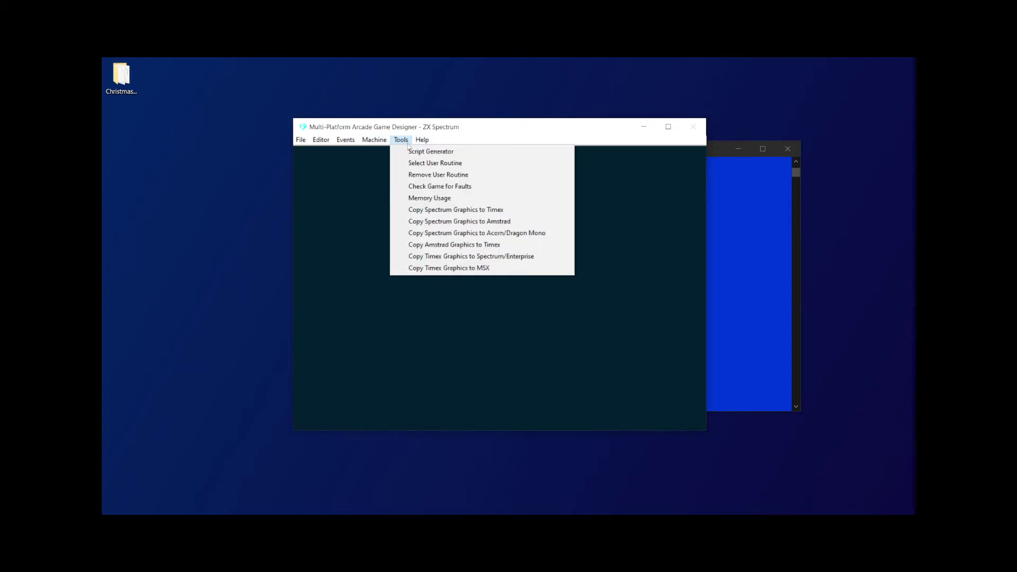
click(467, 154)
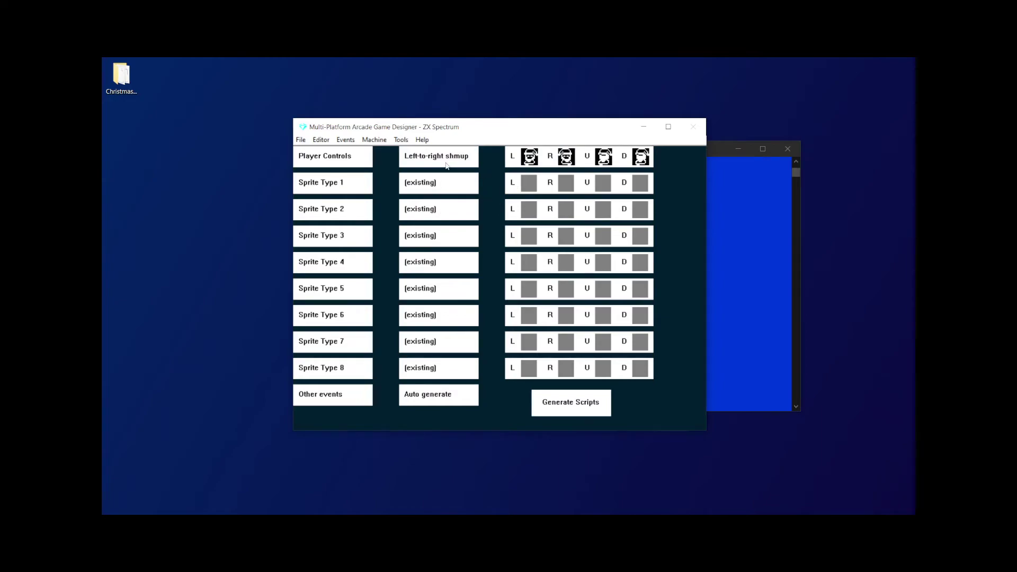
click(445, 162)
click(445, 162)
click(445, 162)
click(445, 162)
click(445, 162)
click(444, 162)
click(444, 162)
click(444, 162)
click(443, 162)
click(443, 162)
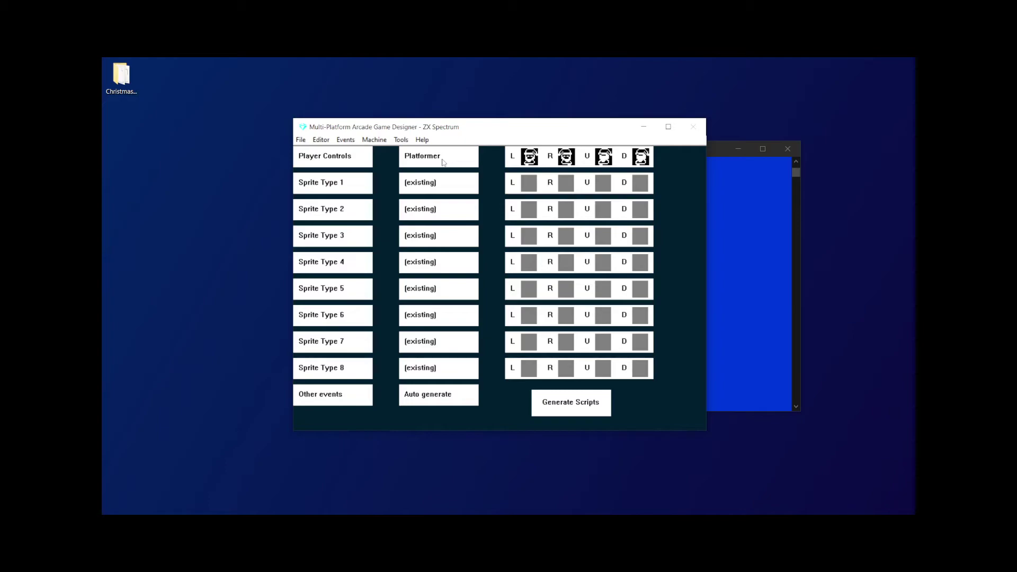
- Set the other events to (existing) and generate the Platformer scripts, agreeing to erase the existing ones
click(440, 405)
click(583, 402)
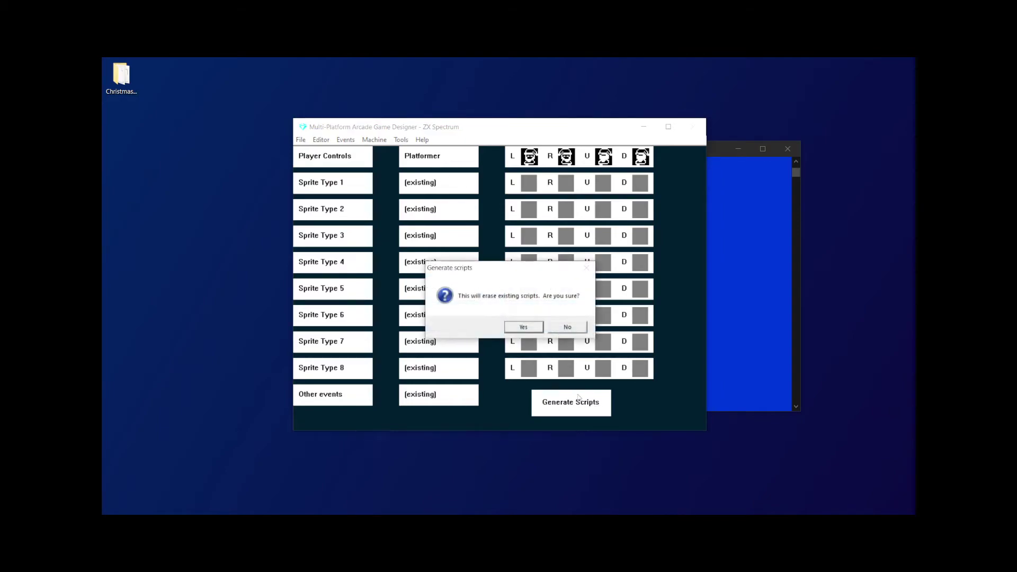
click(517, 329)
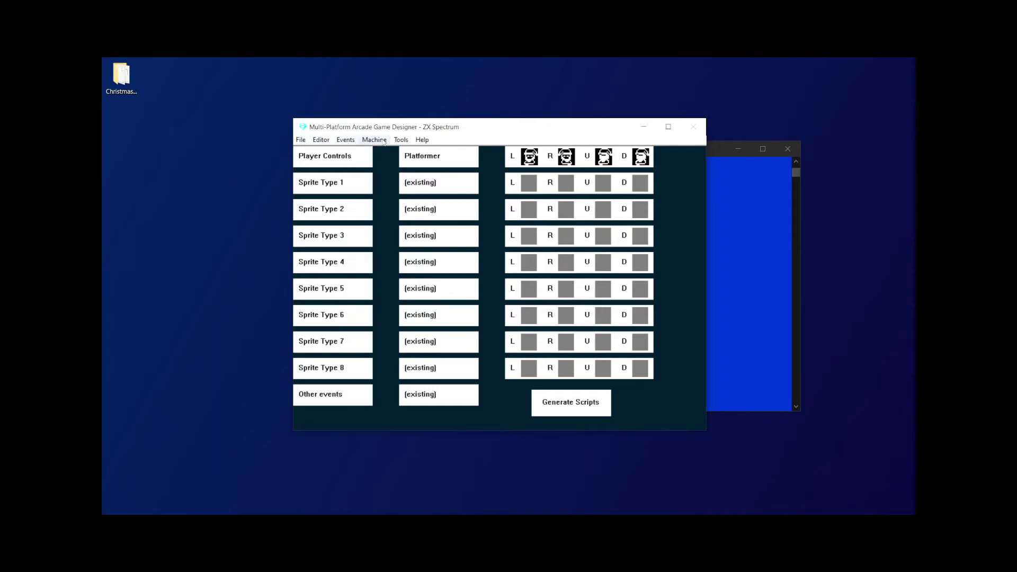
- Check which keys are assigned to movement, fire and options in the keyboard controls
click(321, 140)
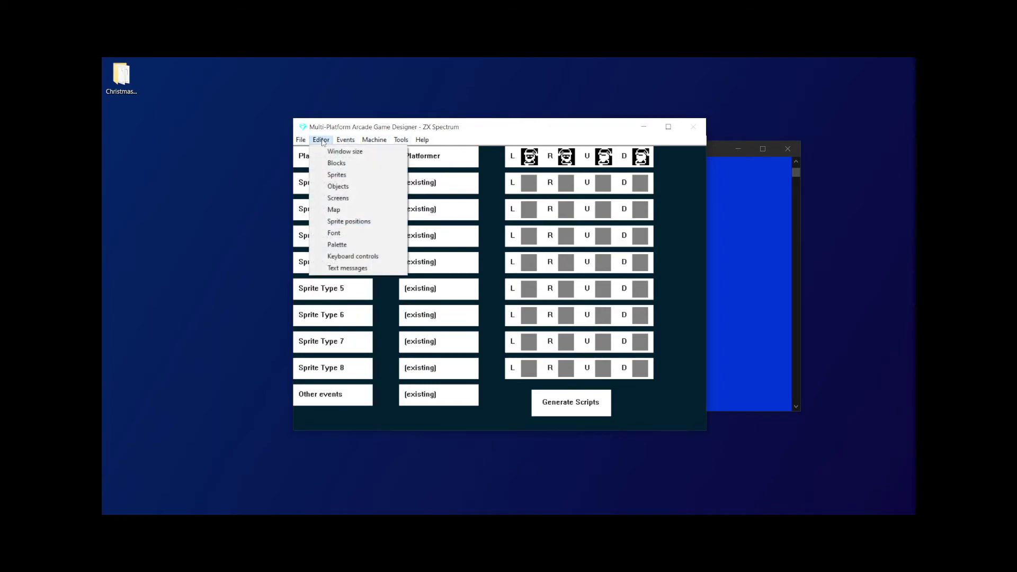
click(339, 256)
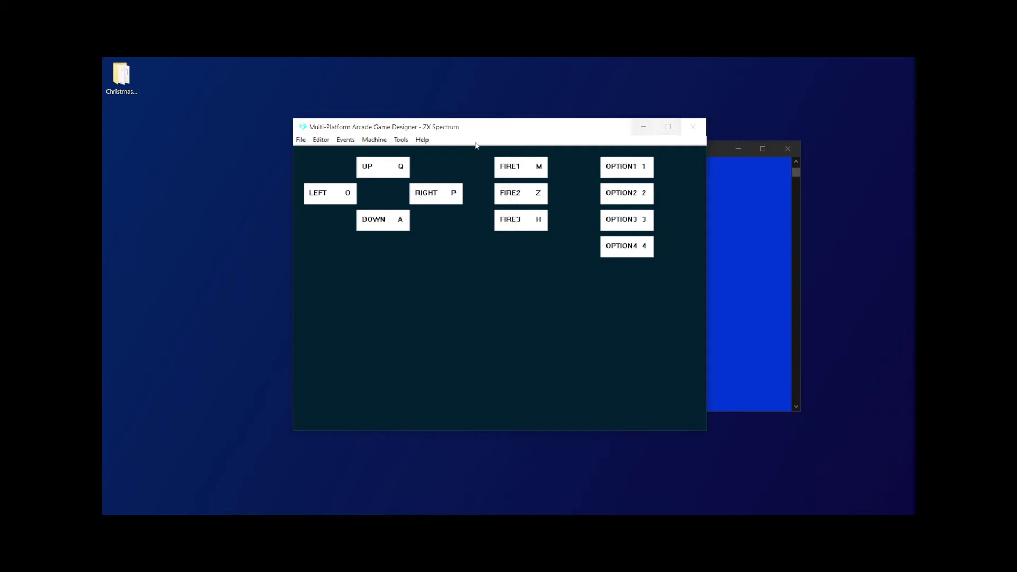
click(321, 140)
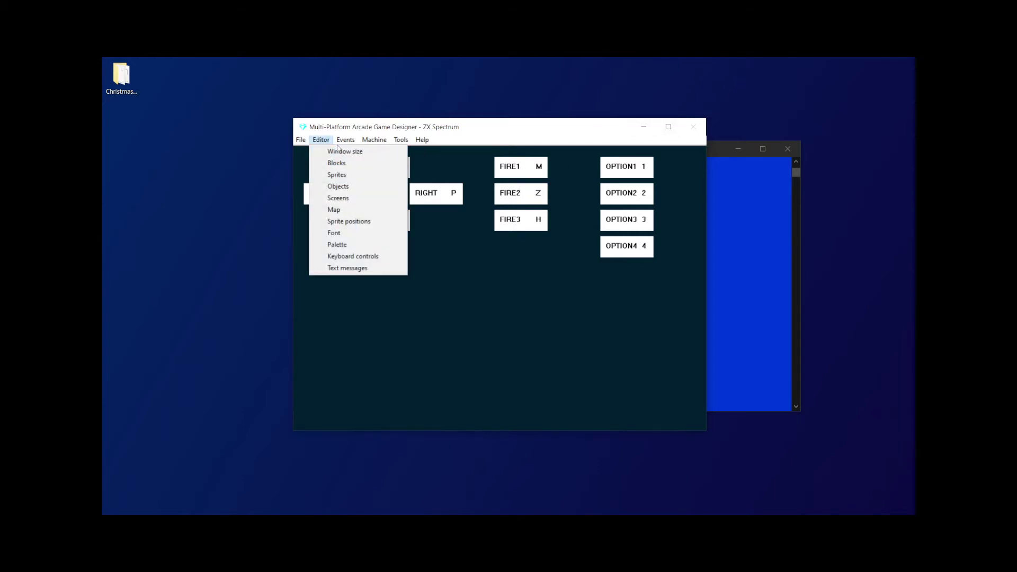
click(339, 131)
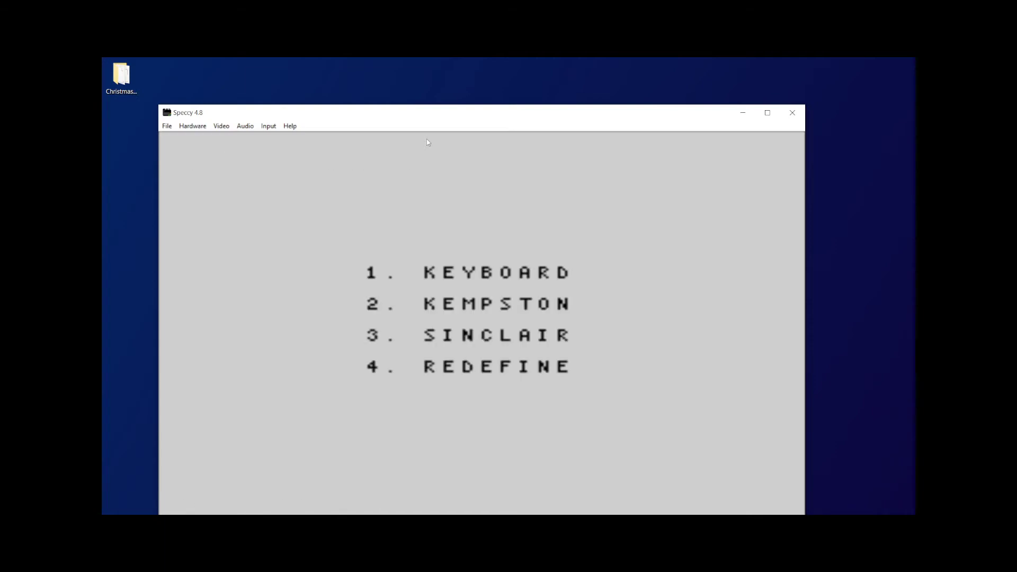
- Run the game with keyboard control, test walking and jumping in both directions around the ladder, and close the emulator
key(1)
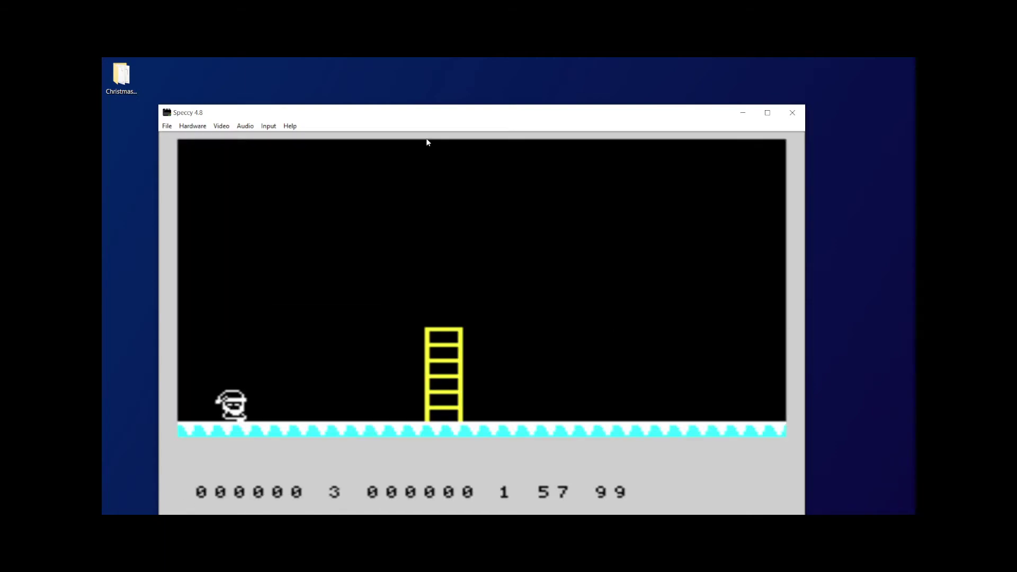
key(Right)
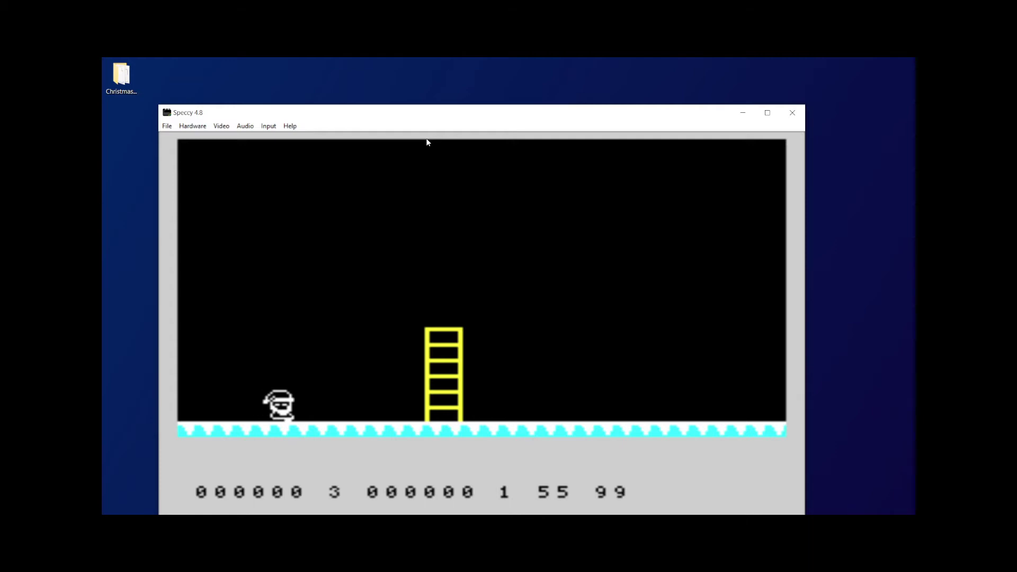
key(space)
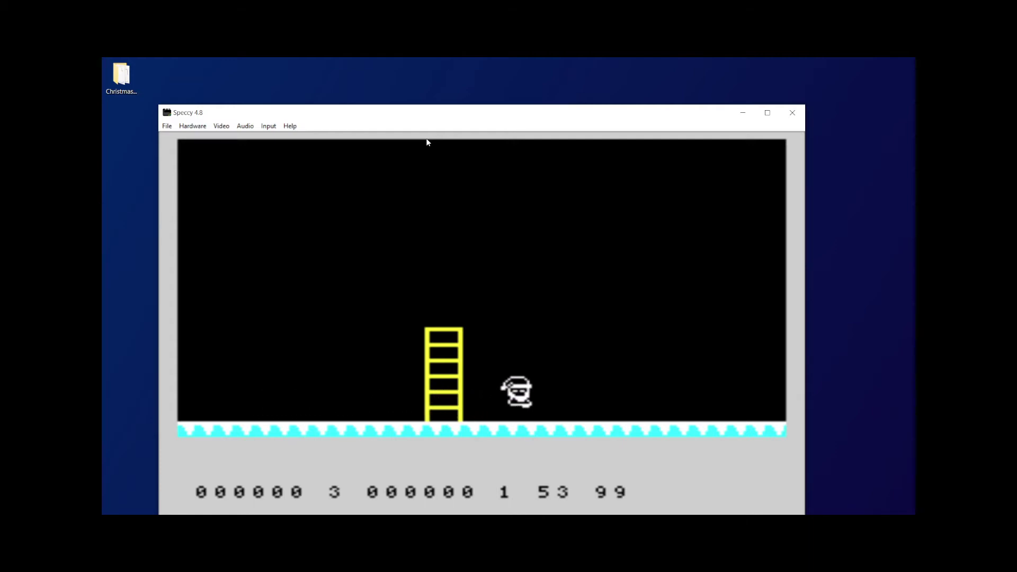
key(Left)
key(space)
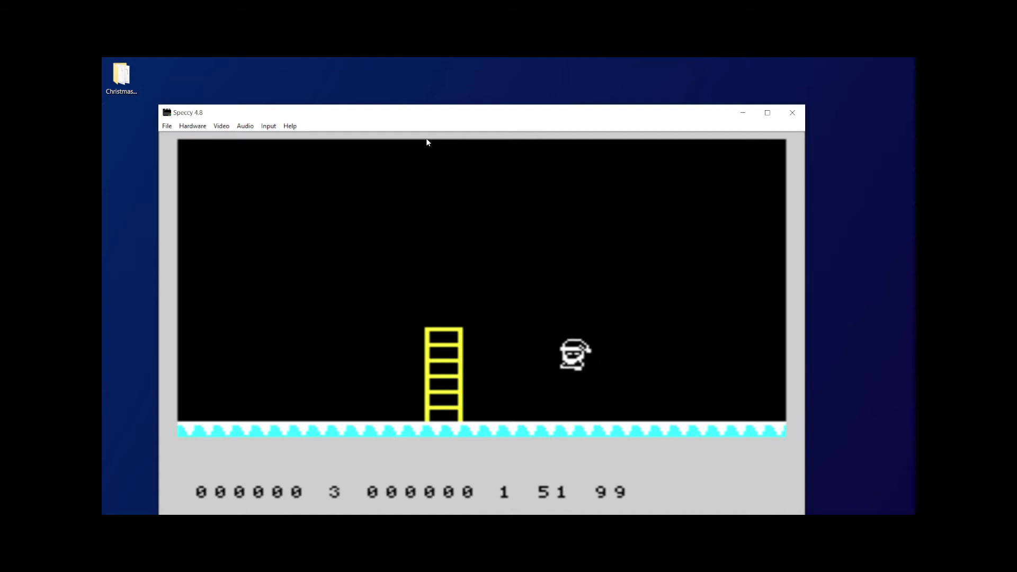
key(space)
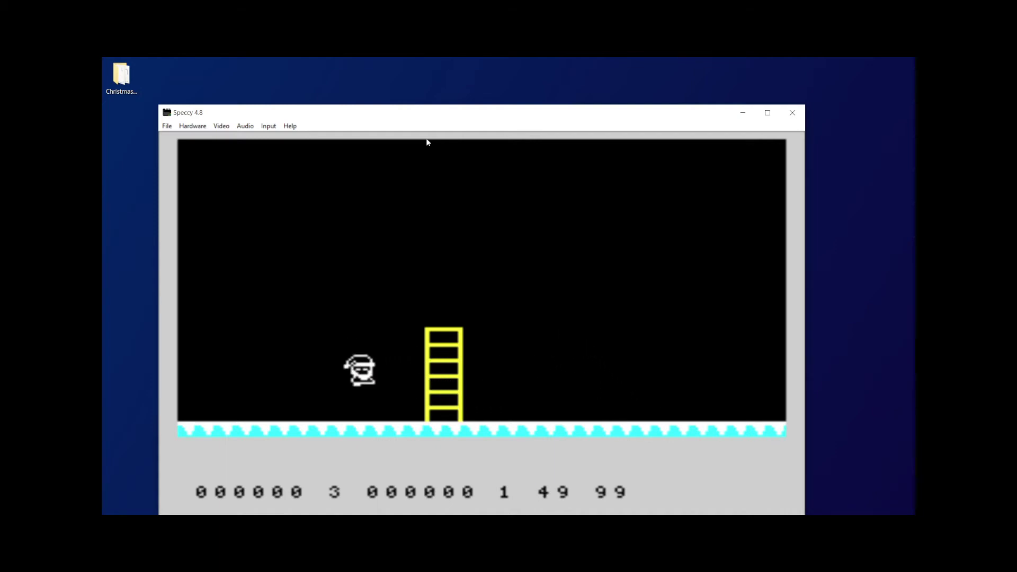
click(793, 113)
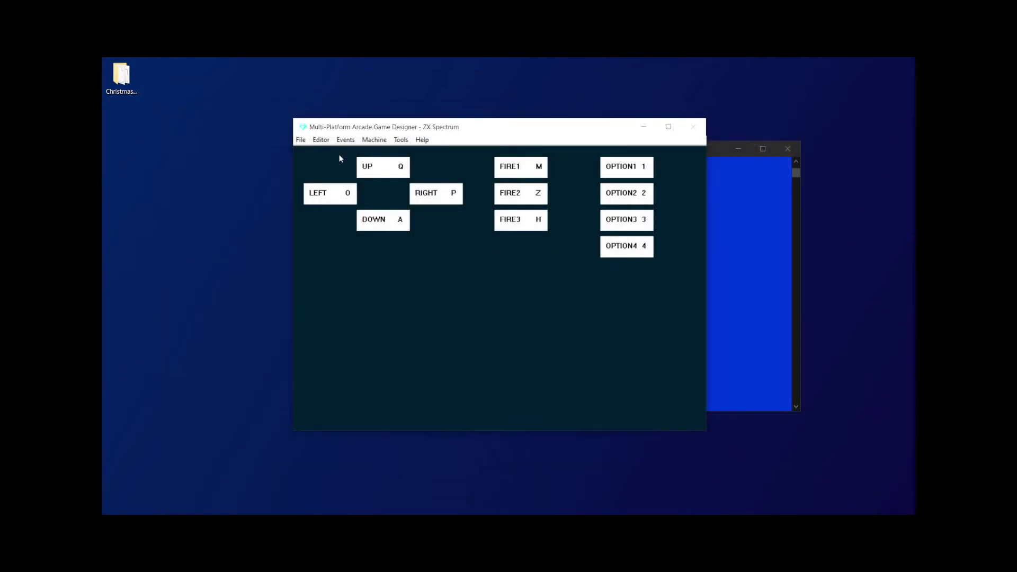
- Copy the code from IF KEY FIRE through JUMP 7, ENDIF and FALL in the player event script, and close the script
click(345, 140)
click(351, 152)
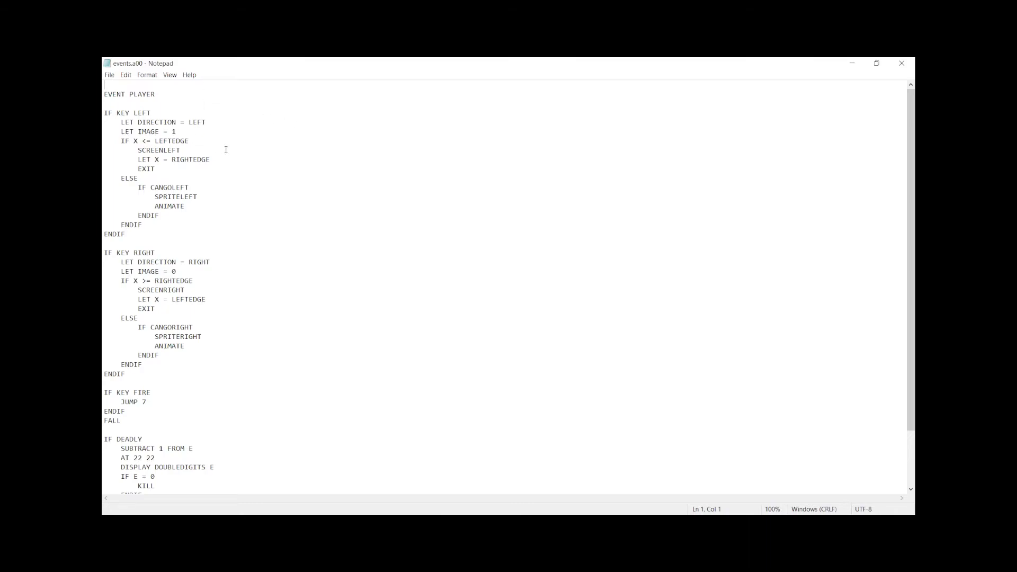
scroll(191, 219, down, 3)
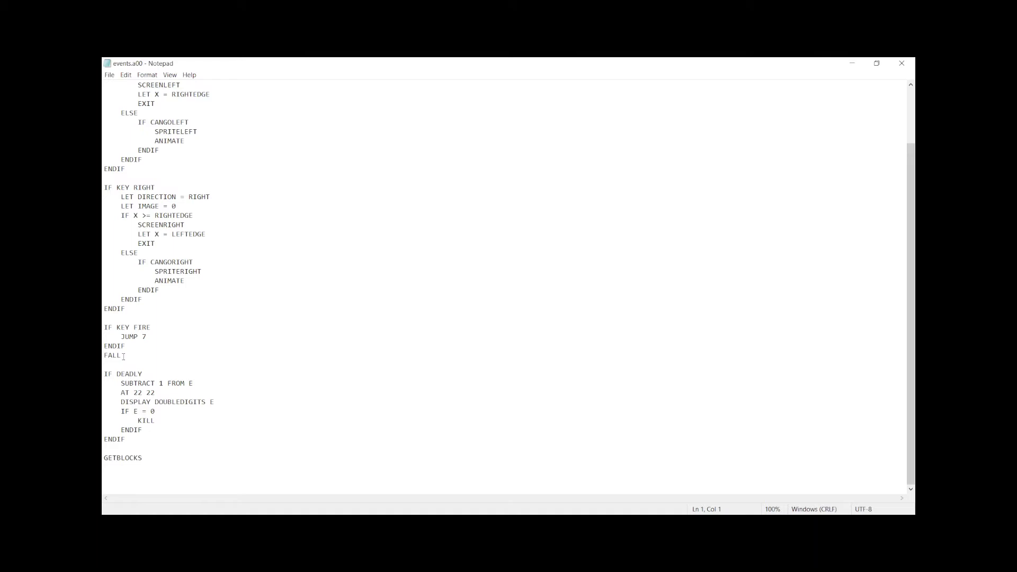
drag(124, 356, 104, 328)
key(ctrl+c)
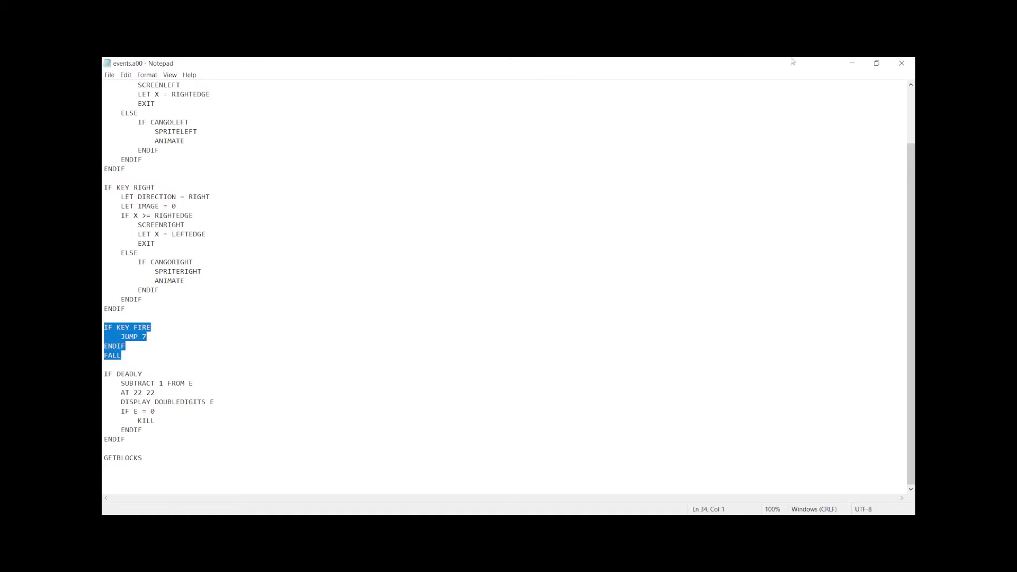
click(901, 63)
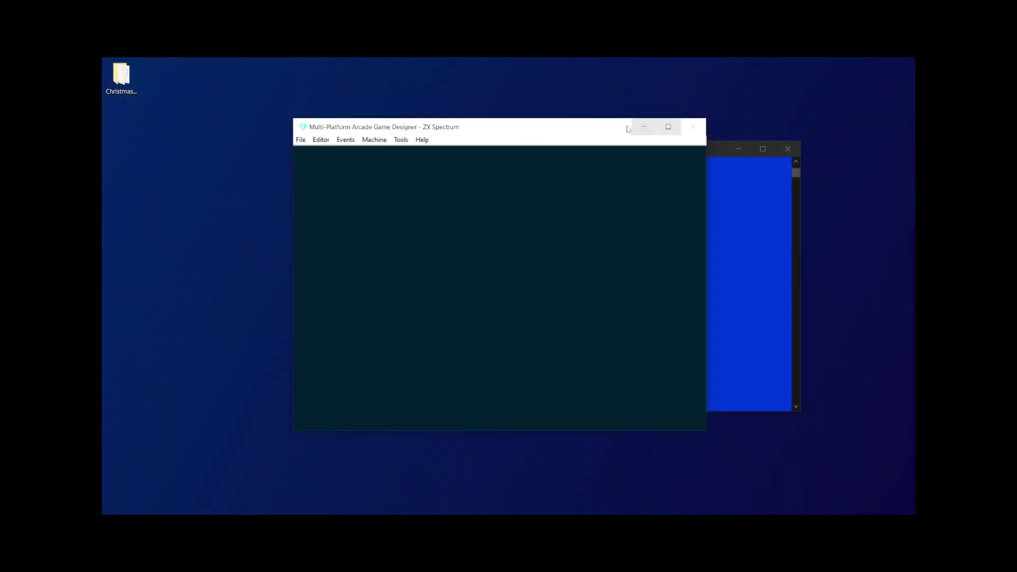
- Set the player controls to Ladders & levels in the Script Generator and regenerate the scripts, agreeing to erase the existing ones
click(401, 140)
click(424, 152)
click(442, 165)
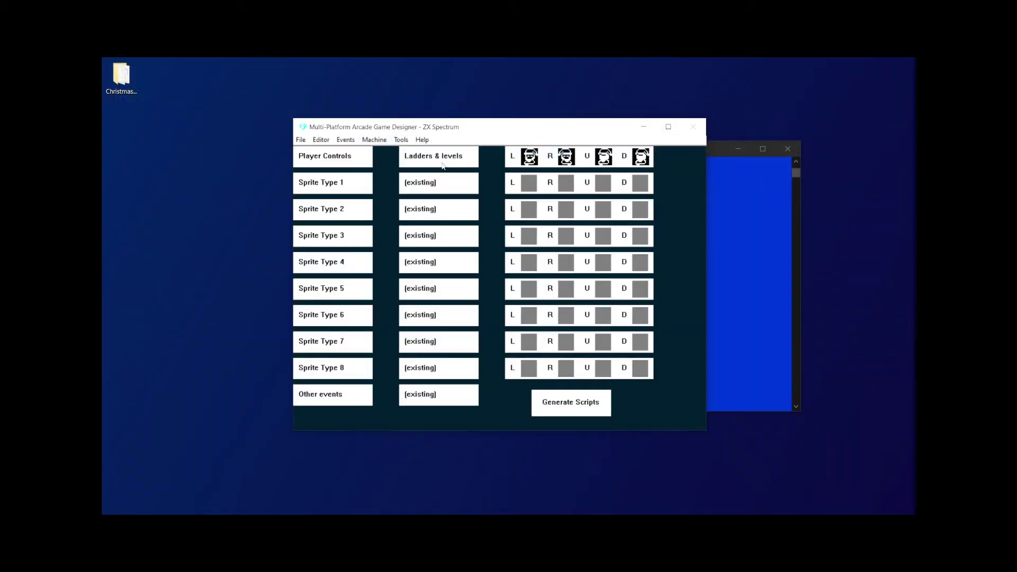
click(560, 414)
click(523, 326)
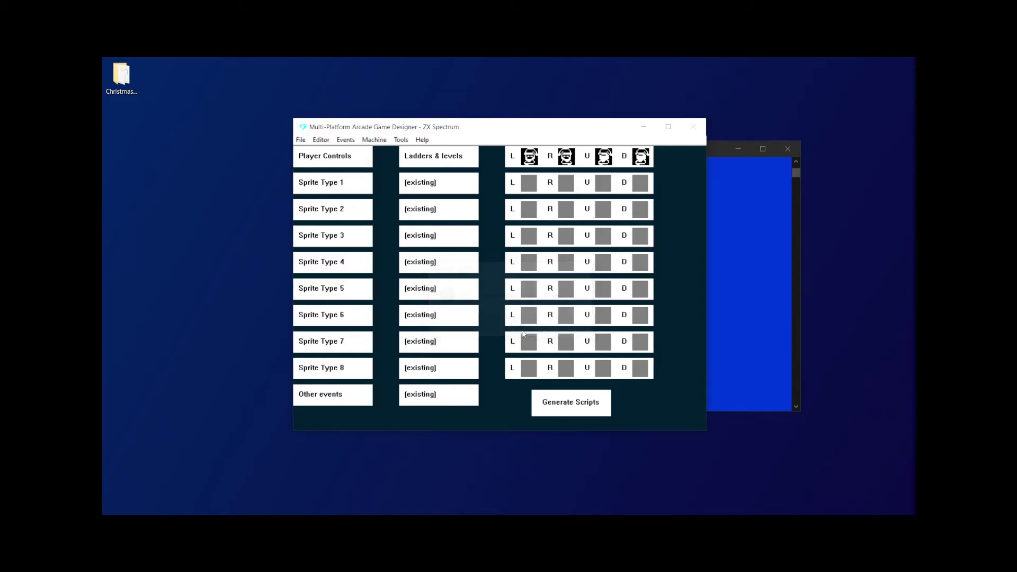
- Paste the copied fire-key jump and fall code after the IF KEY DOWN block in the player event script, then save and close it
click(346, 140)
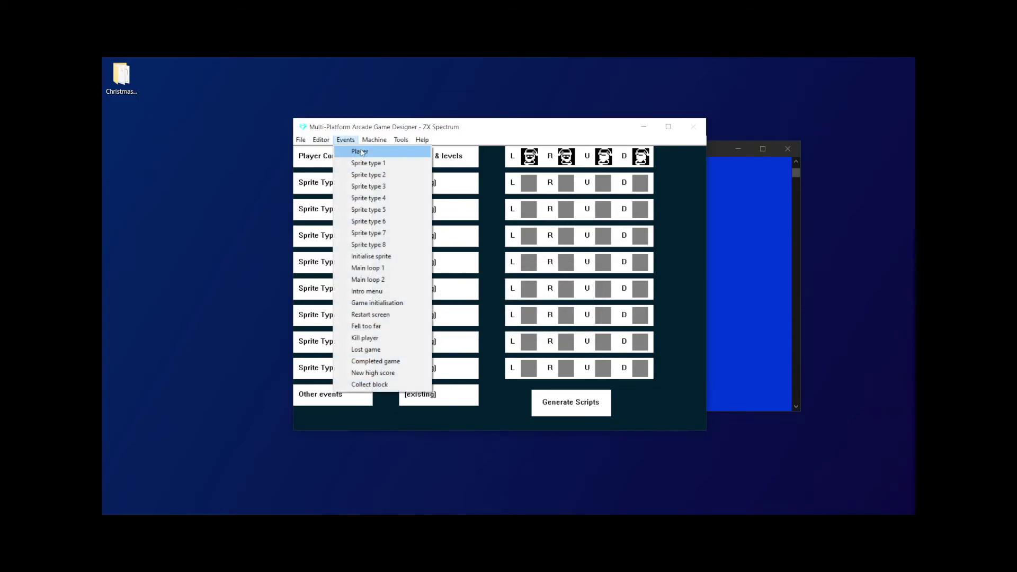
click(361, 149)
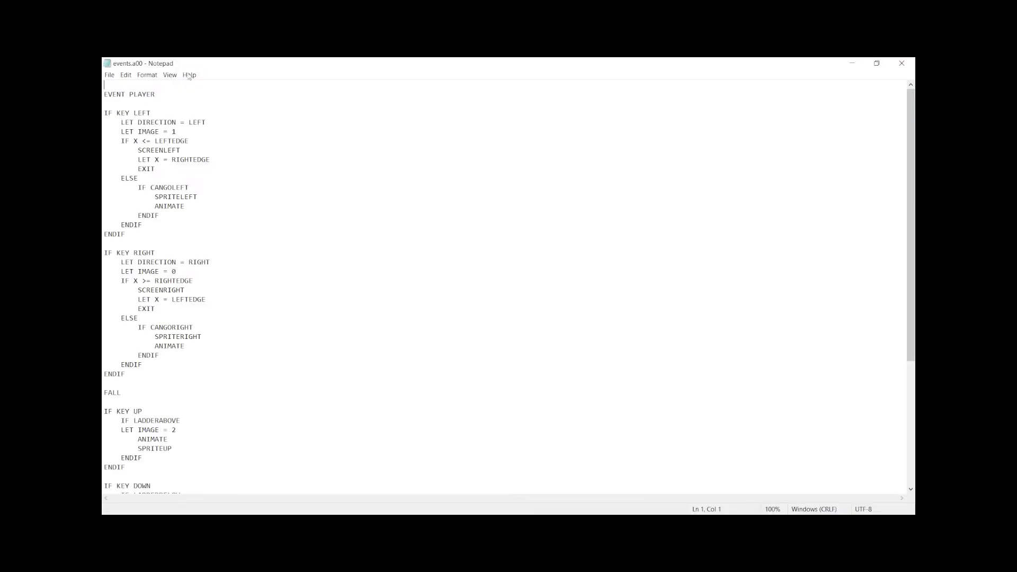
scroll(306, 241, down, 7)
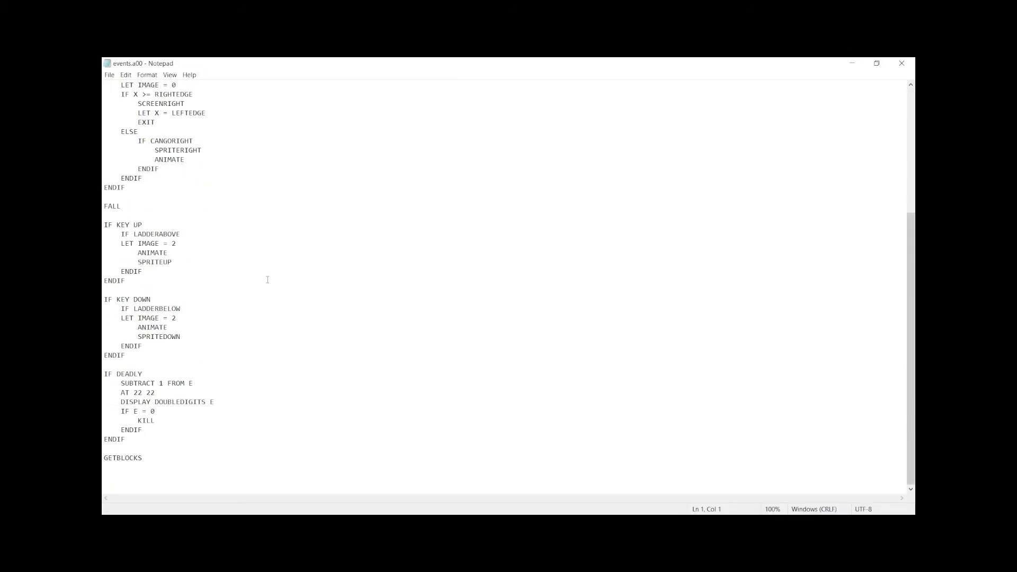
click(165, 353)
key(Return)
key(Return)
key(ctrl+v)
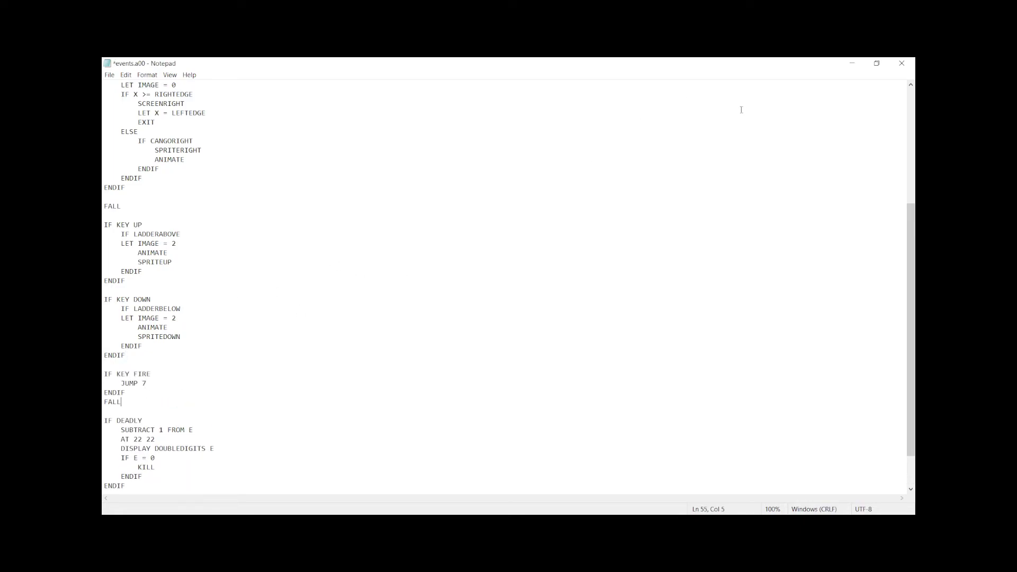
key(ctrl+s)
click(901, 63)
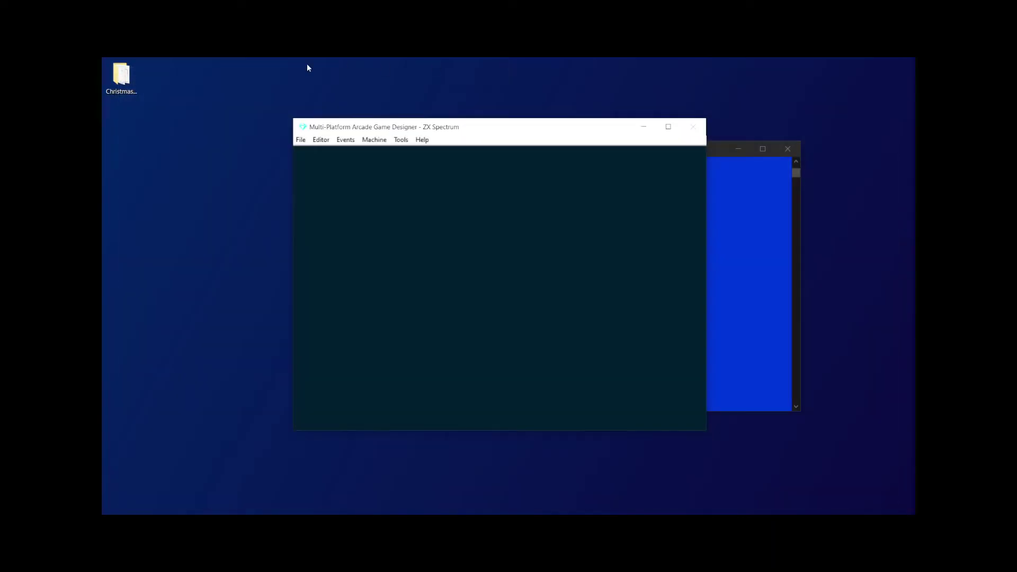
- Run the game with keyboard control and test walking and jumping on both sides of the ladder
key(F5)
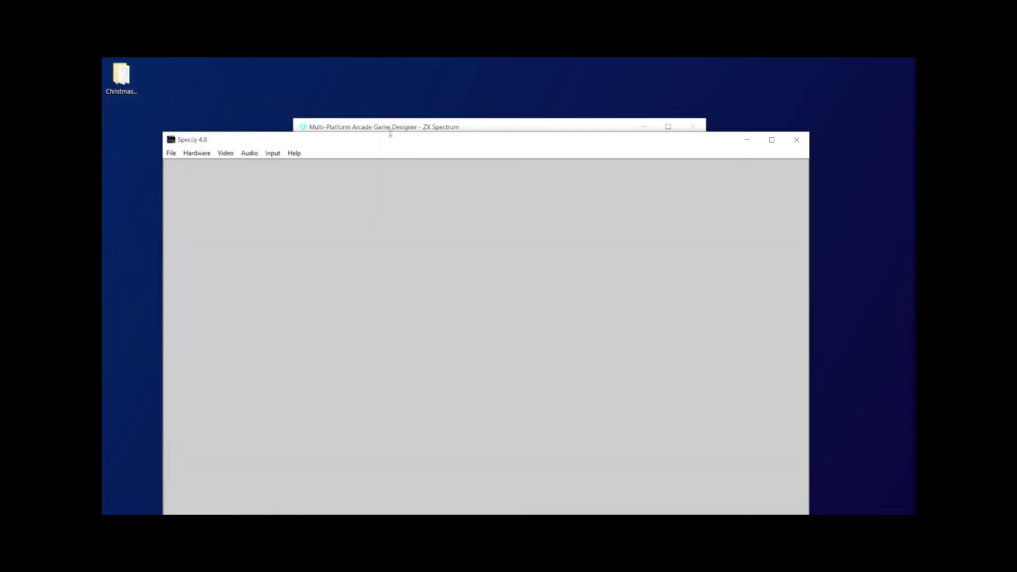
drag(391, 144, 390, 83)
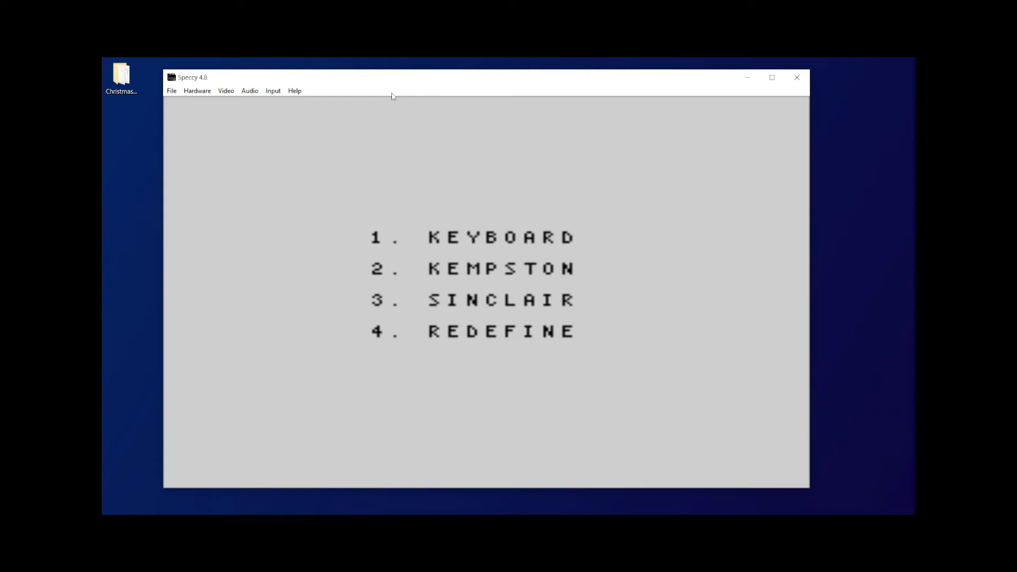
key(1)
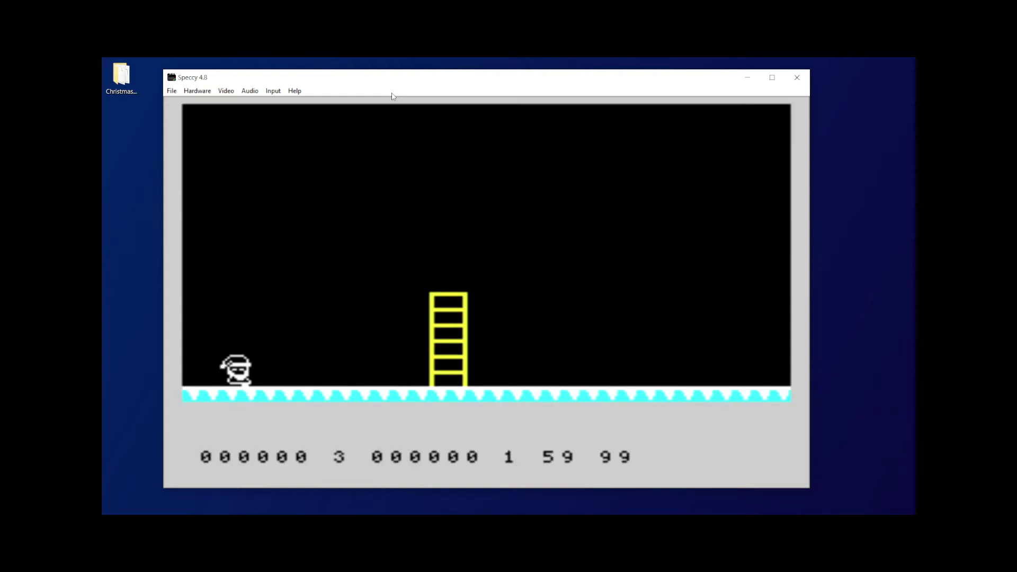
key(p)
key(p)
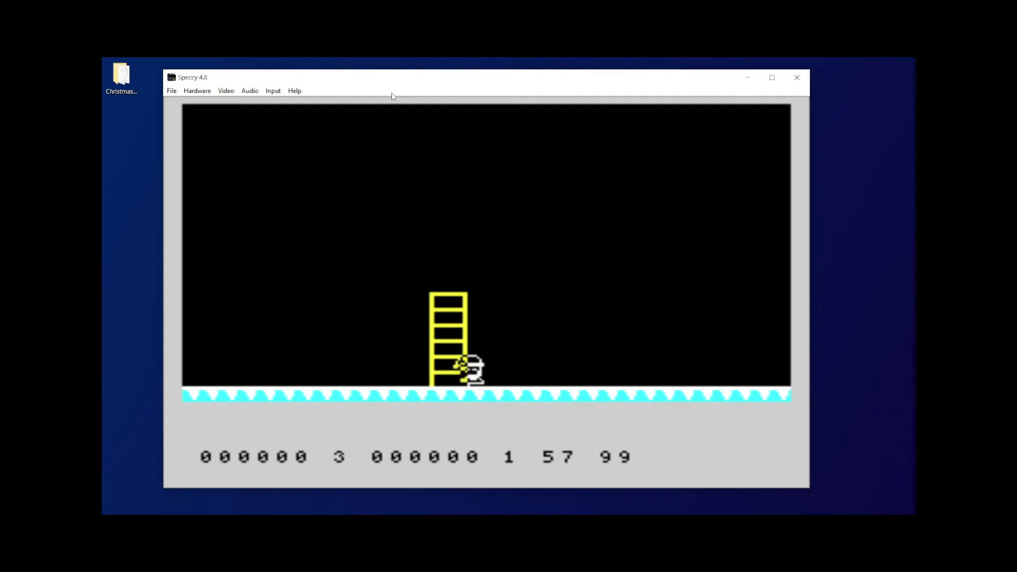
key(space)
key(o)
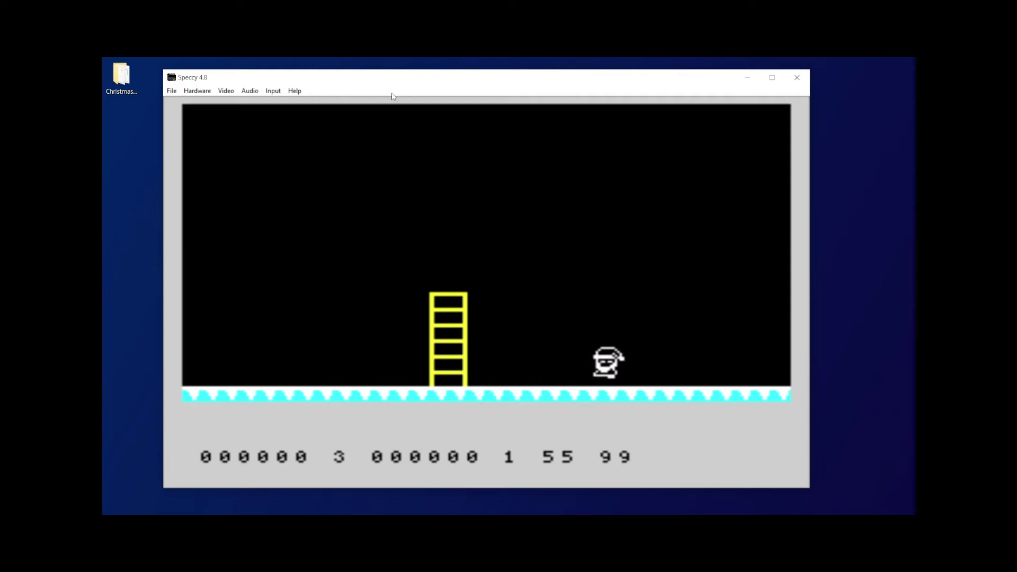
key(p)
key(space)
key(o)
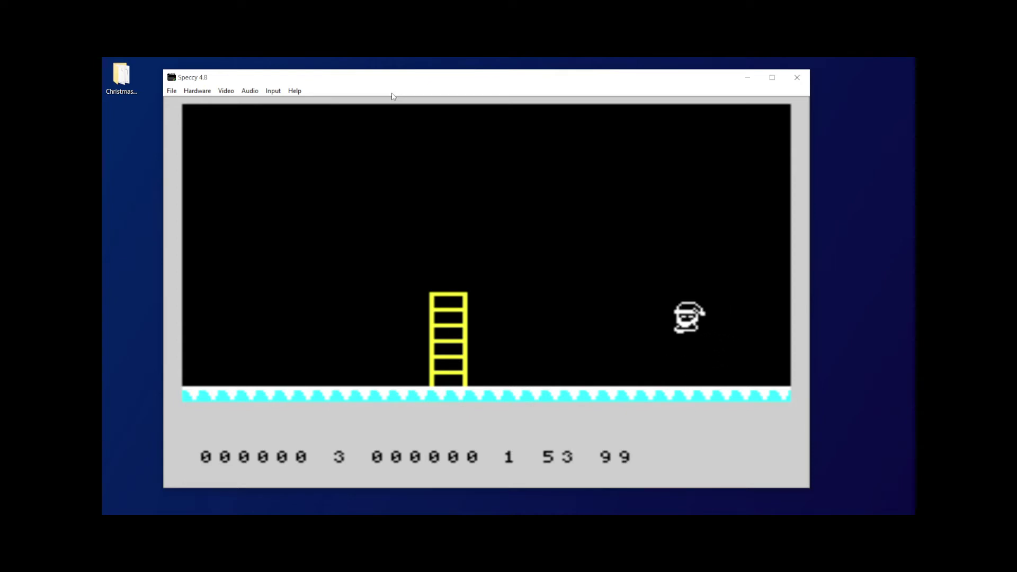
key(space)
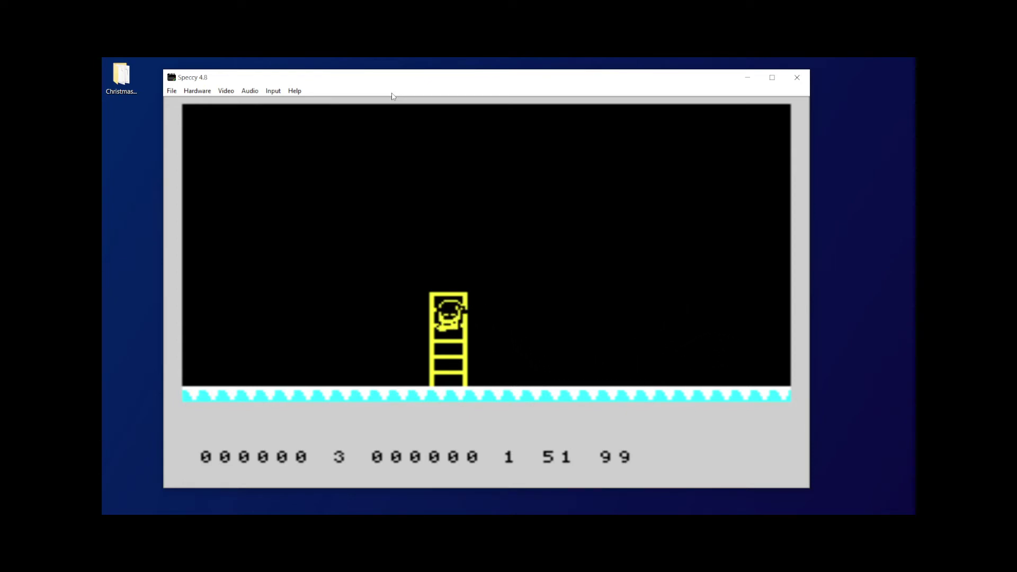
key(o)
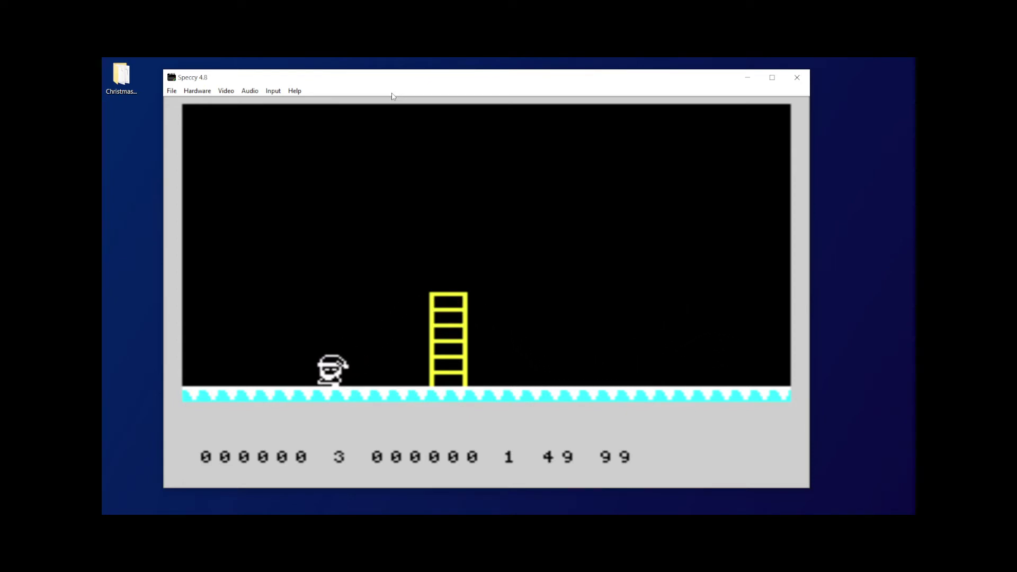
- Test climbing up the ladder, stepping off it partway, climbing to its top and coming back down
key(p)
key(p)
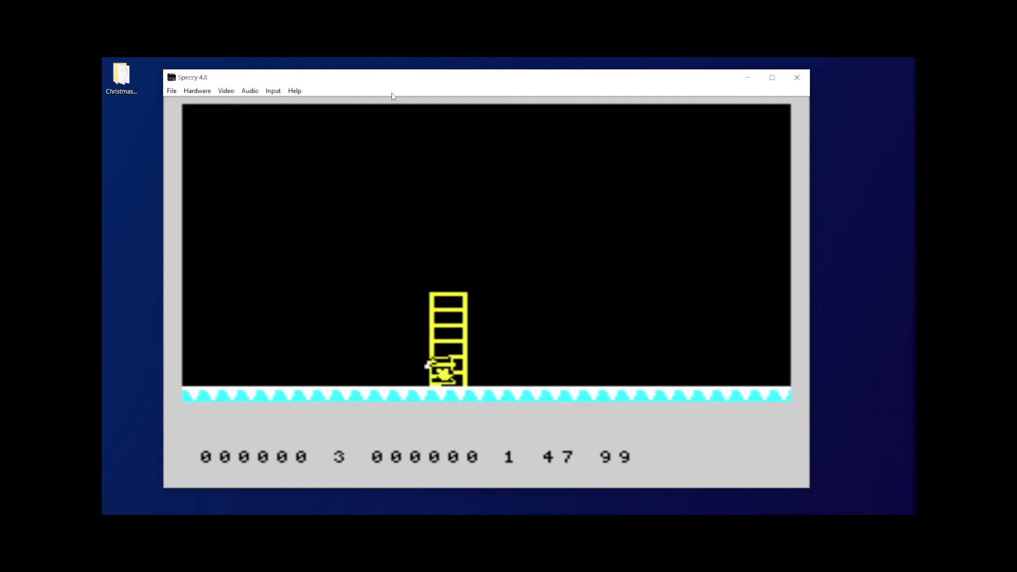
key(q)
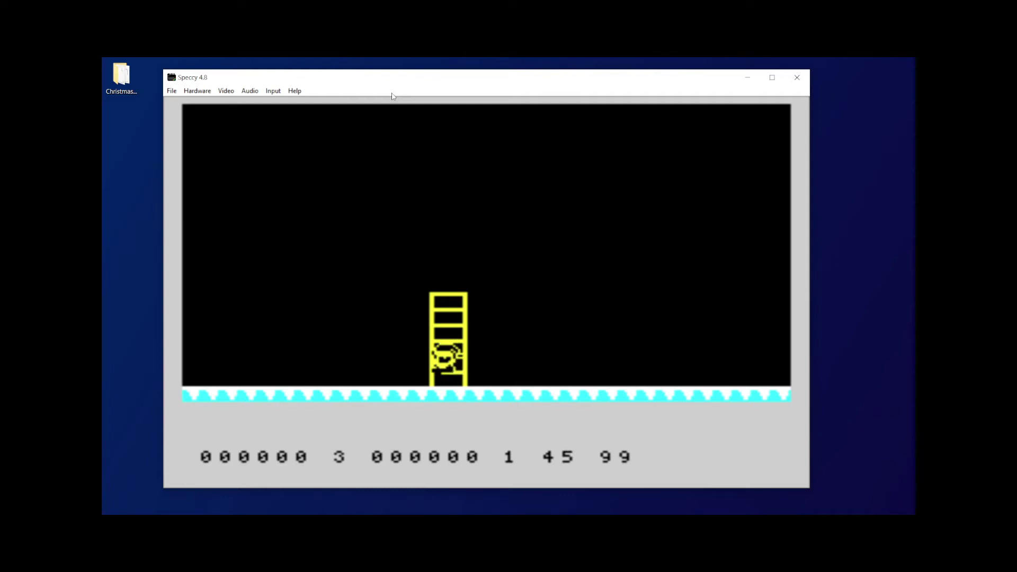
key(q)
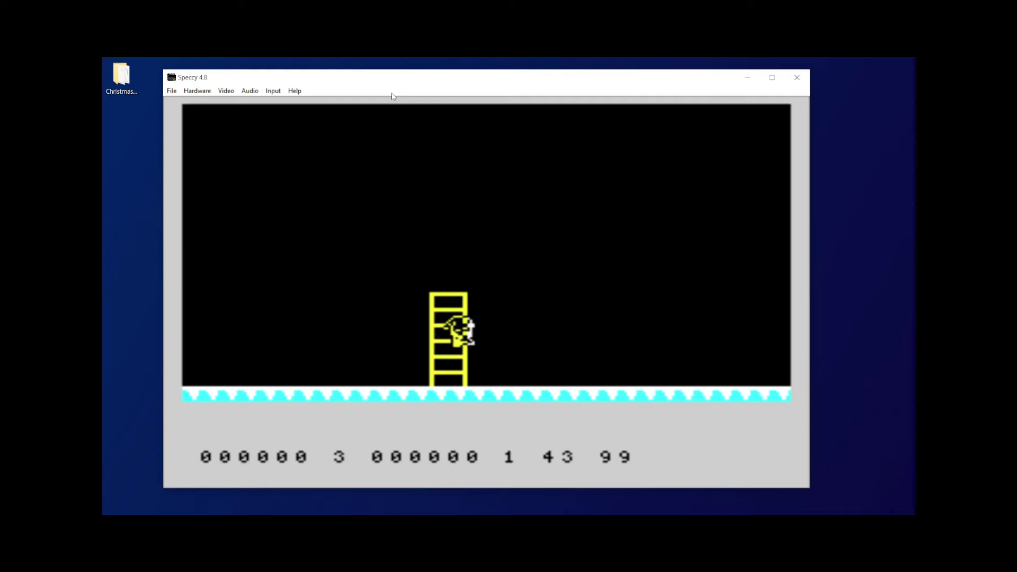
key(p)
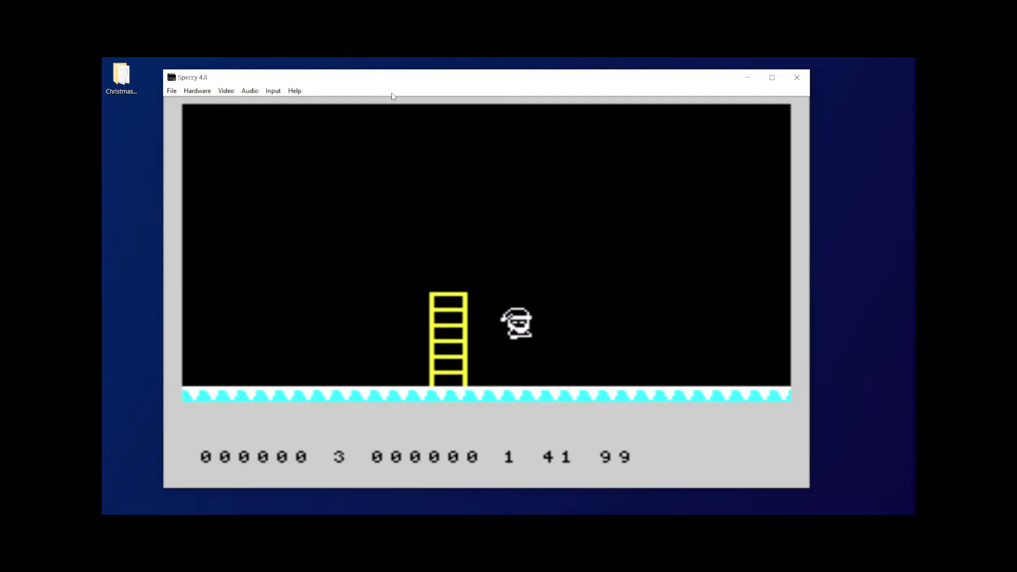
key(o)
key(q)
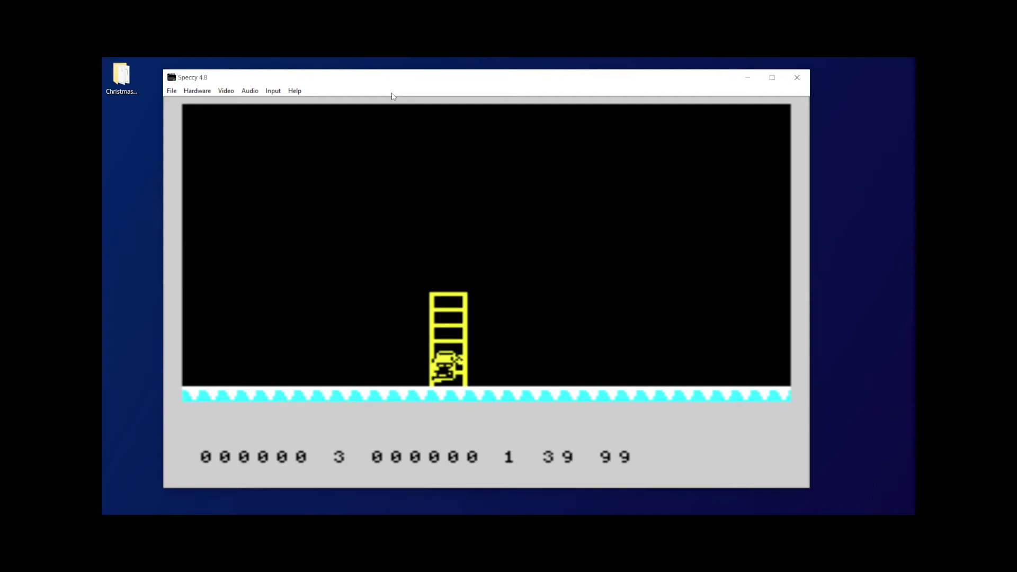
key(q)
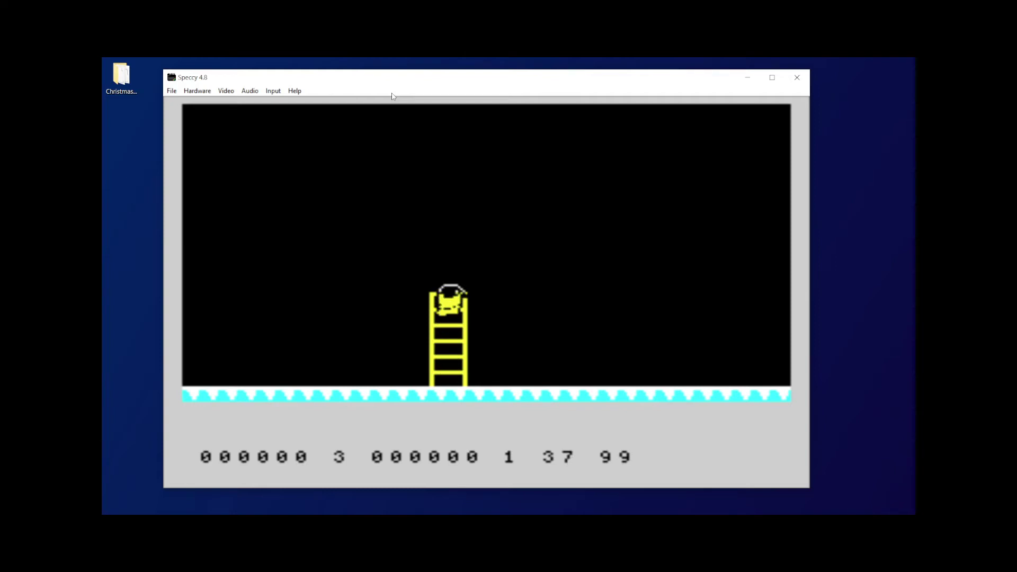
key(a)
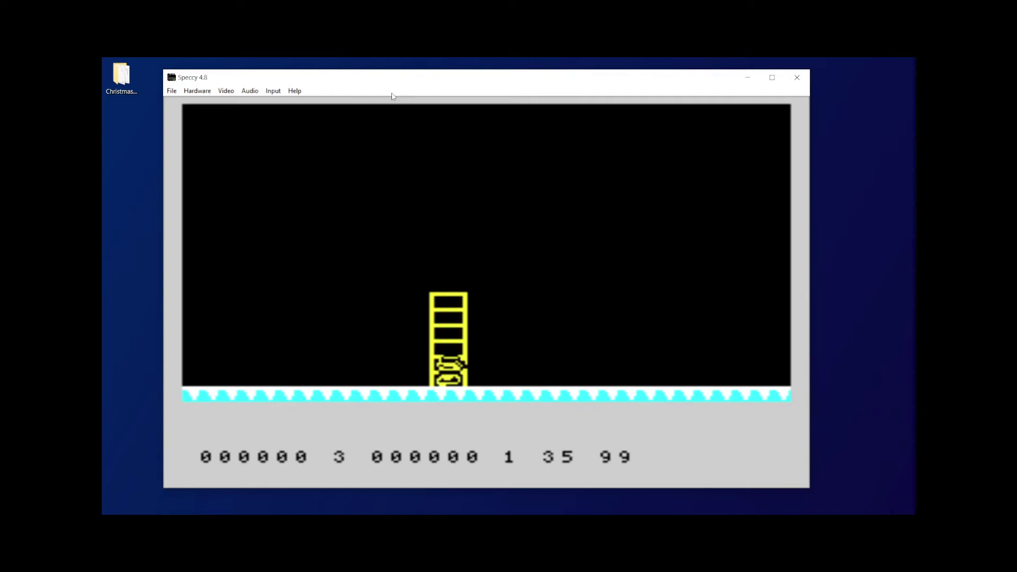
- Test walking off the top of the ladder and climbing it again from either side, and close the emulator
key(o)
key(o)
key(p)
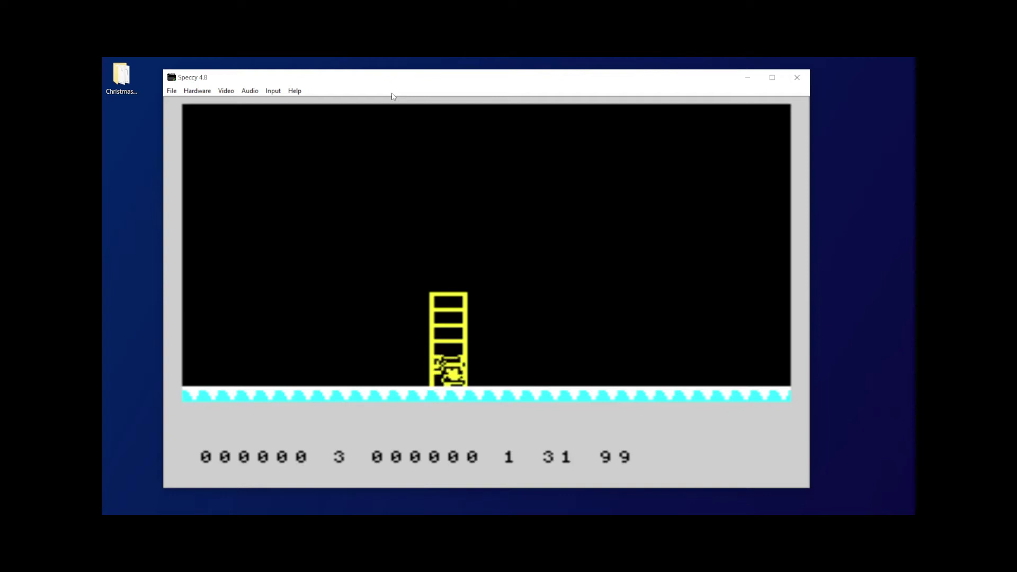
key(q)
key(q)
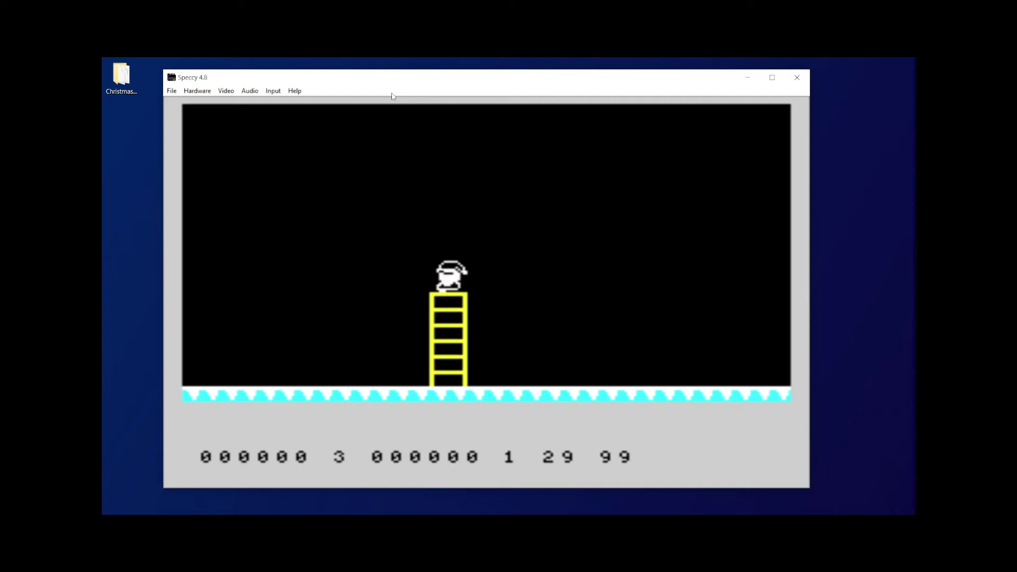
key(p)
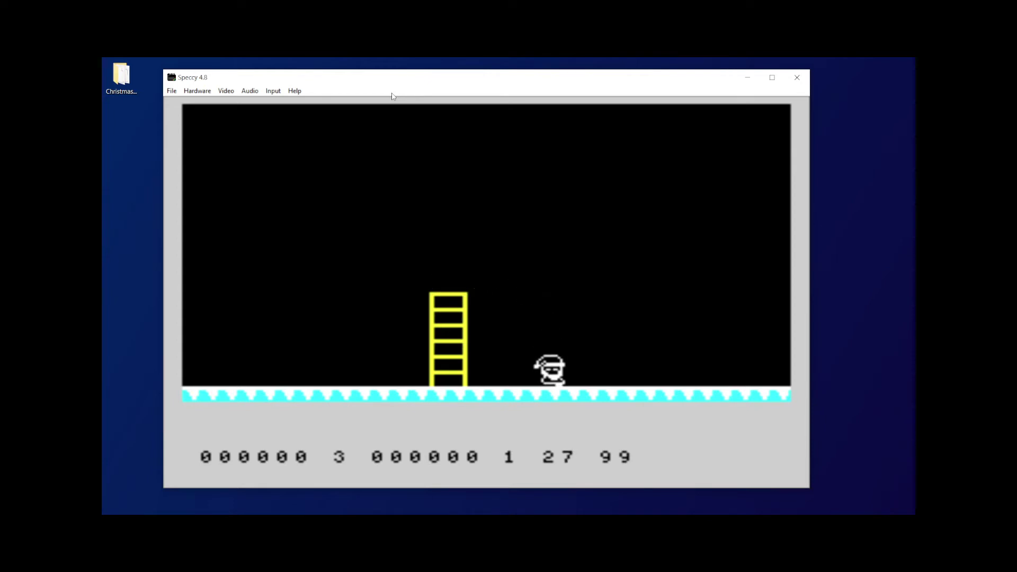
key(o)
key(q)
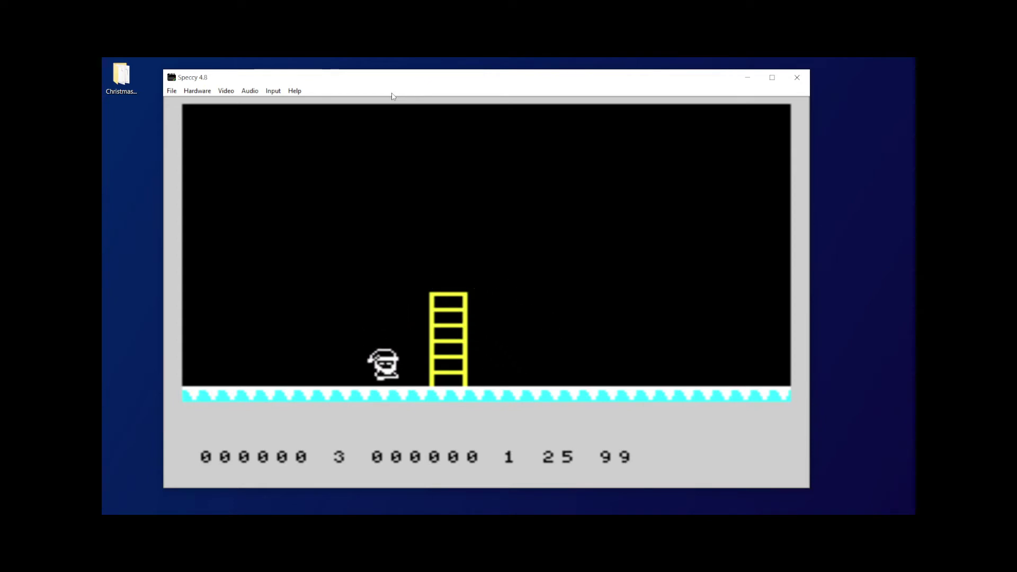
key(p)
key(q)
key(q)
key(o)
key(q)
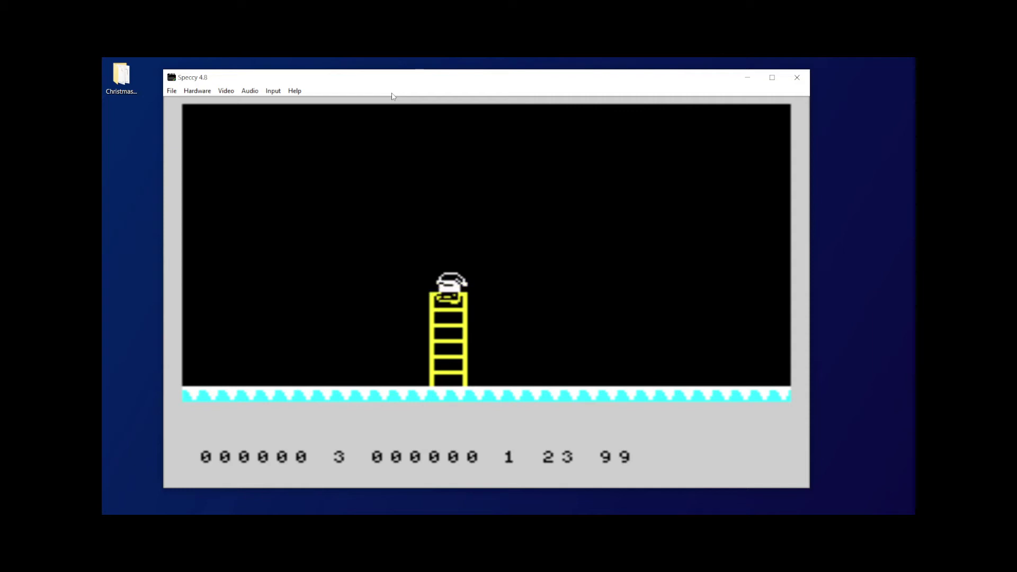
key(p)
key(q)
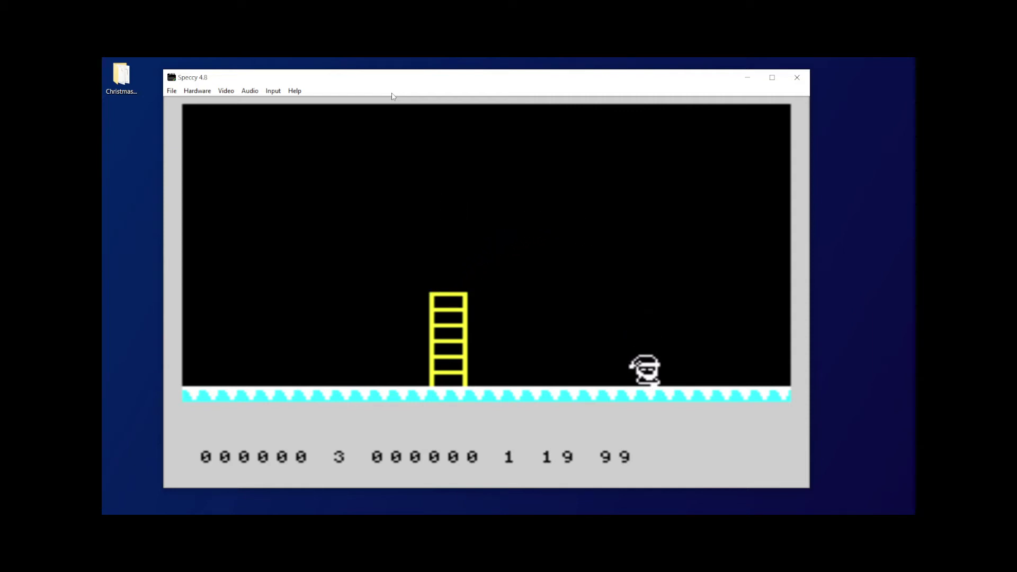
click(794, 80)
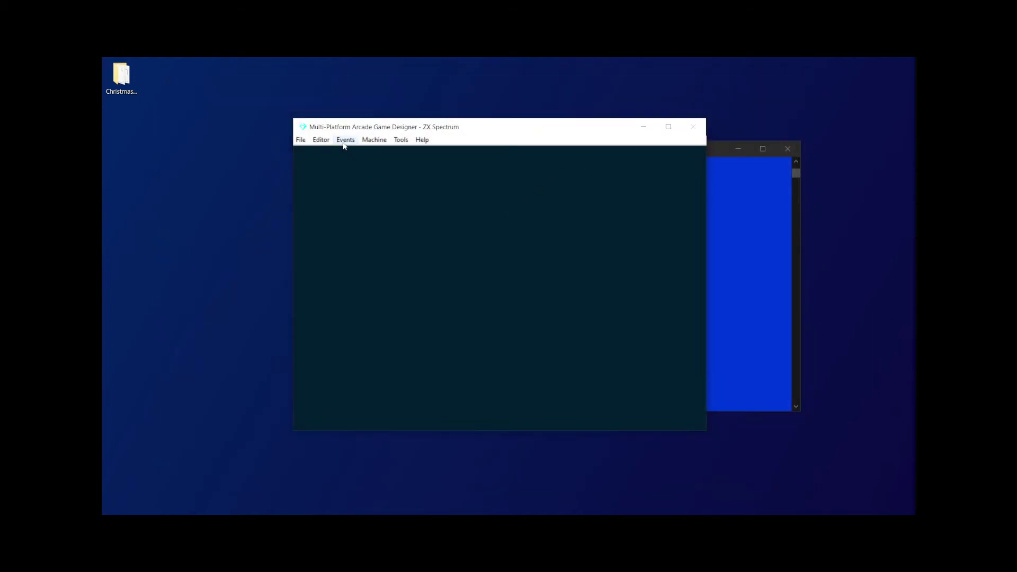
- Draw block 004 as a cyan tile with a jagged black lower edge and set its type to PLATFORMBLOCK
click(321, 140)
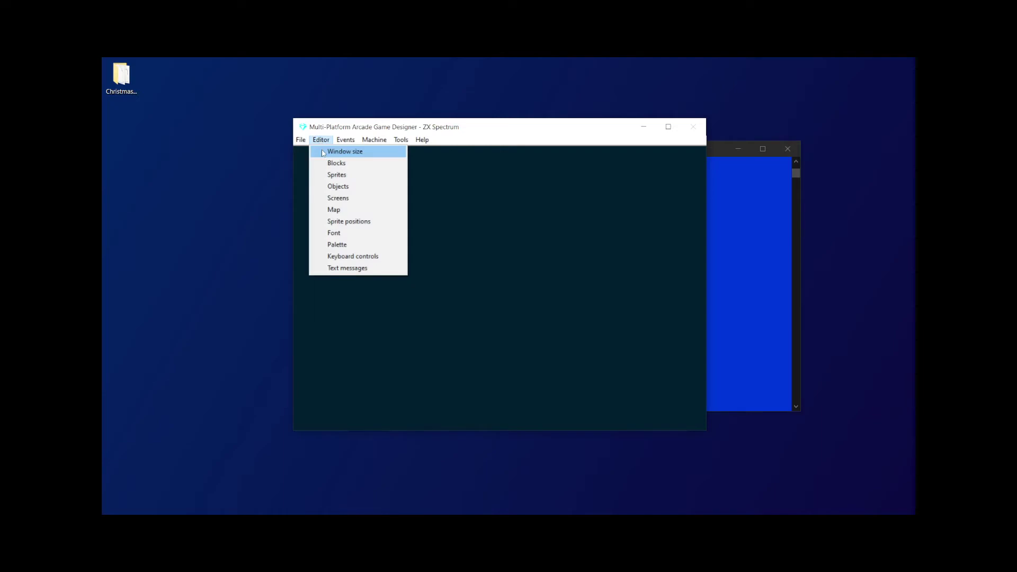
click(330, 162)
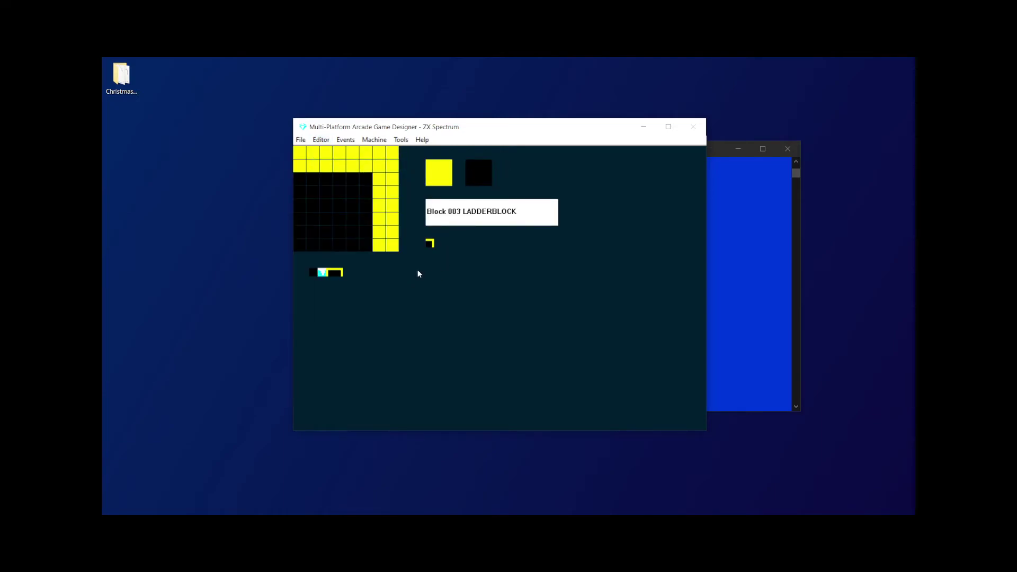
key(Right)
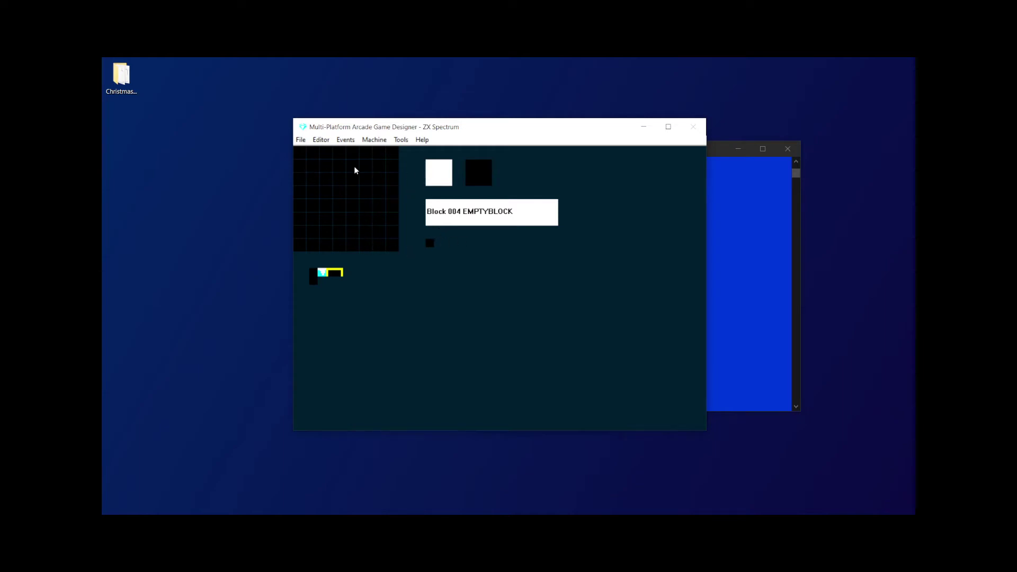
click(443, 176)
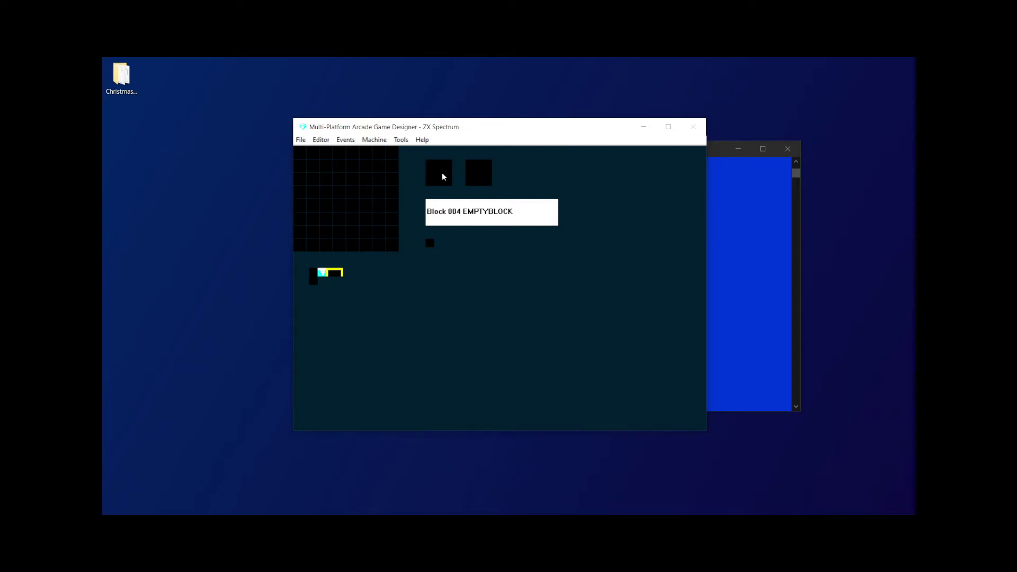
click(443, 176)
click(443, 177)
click(443, 176)
click(443, 176)
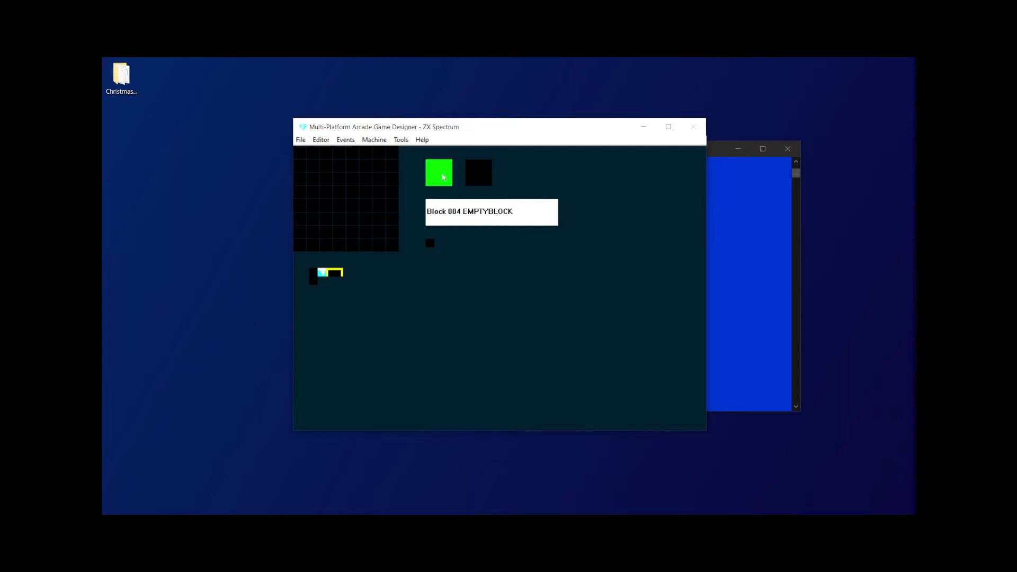
click(443, 176)
mouse_move(297, 161)
mouse_down()
mouse_move(294, 214)
mouse_move(312, 194)
mouse_move(331, 209)
mouse_move(344, 198)
mouse_move(369, 226)
mouse_move(395, 207)
mouse_move(391, 157)
mouse_move(318, 150)
mouse_move(297, 230)
mouse_move(332, 209)
mouse_move(336, 182)
mouse_move(317, 178)
mouse_move(325, 189)
mouse_move(326, 160)
mouse_move(374, 164)
mouse_move(381, 193)
mouse_move(372, 203)
mouse_move(354, 185)
mouse_up()
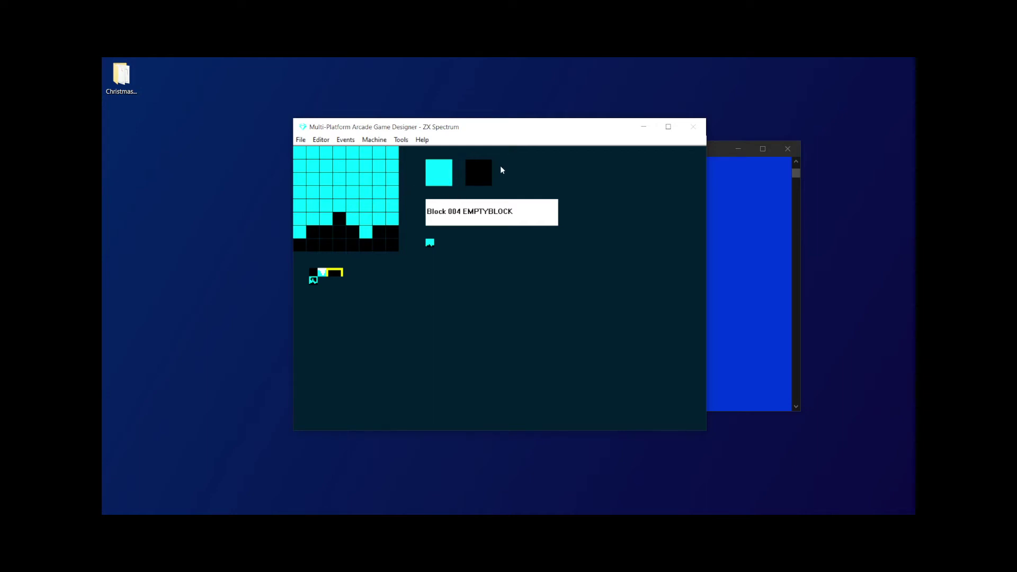
click(469, 212)
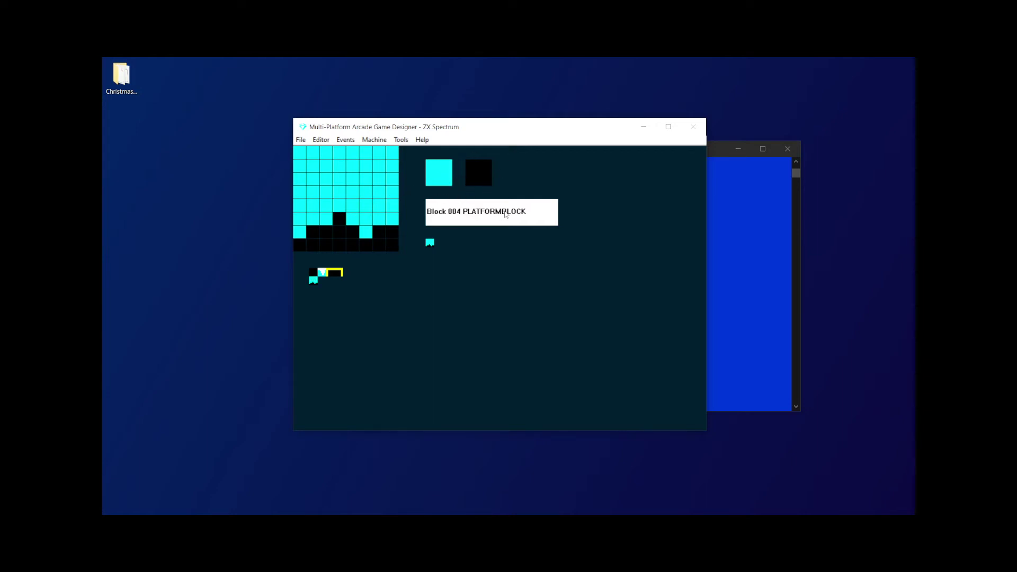
- Check block 004 in the screen editor, return to the block editor and set its type to PLATFORMBLOCK again
click(320, 140)
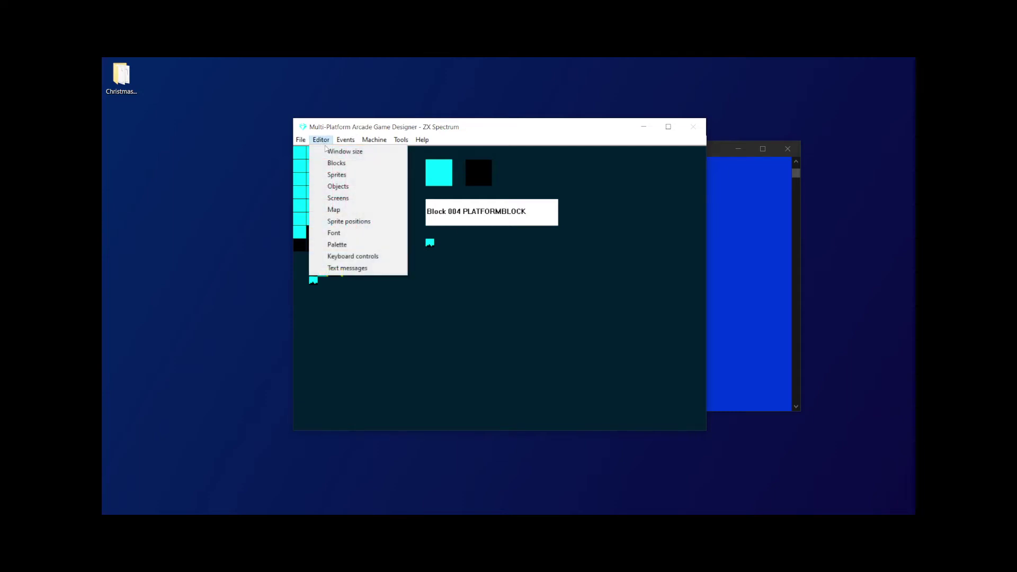
click(341, 198)
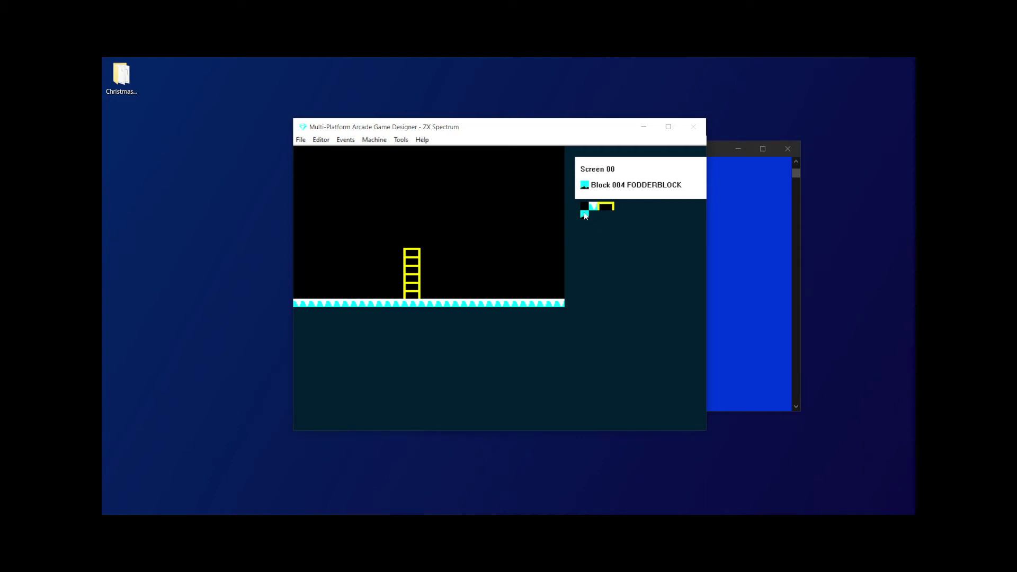
click(320, 139)
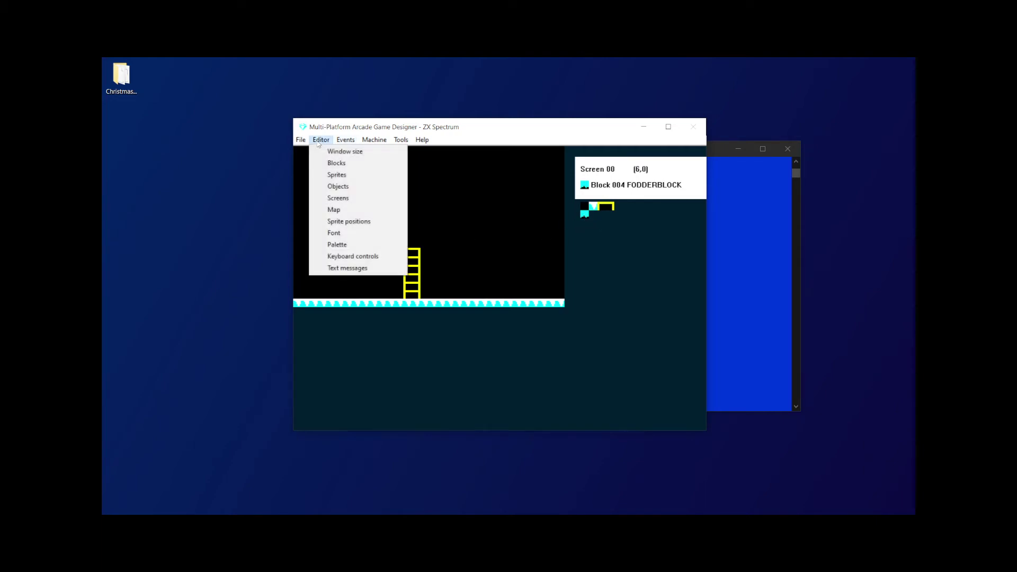
click(335, 163)
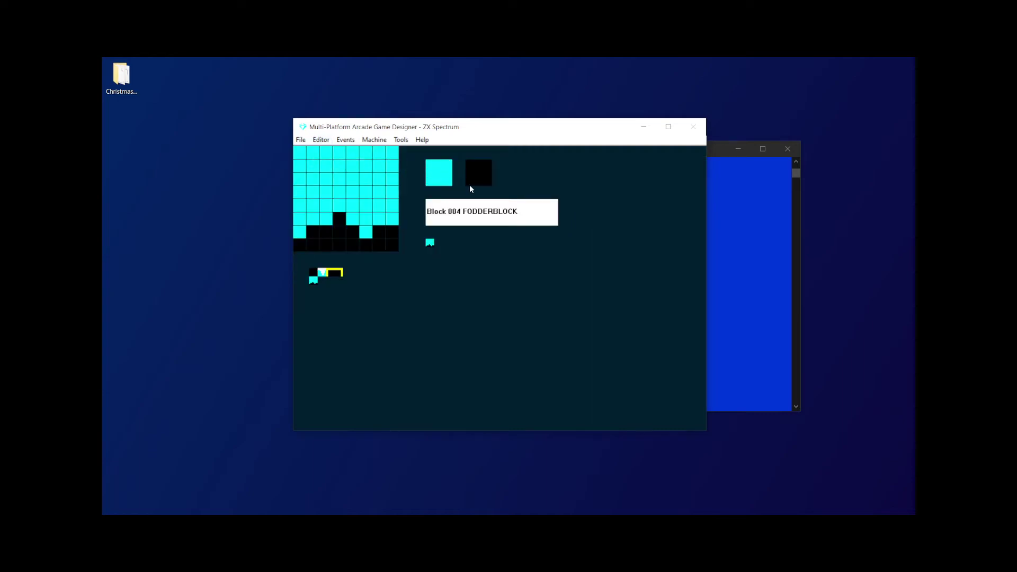
click(487, 210)
click(487, 211)
click(515, 211)
click(529, 211)
click(515, 218)
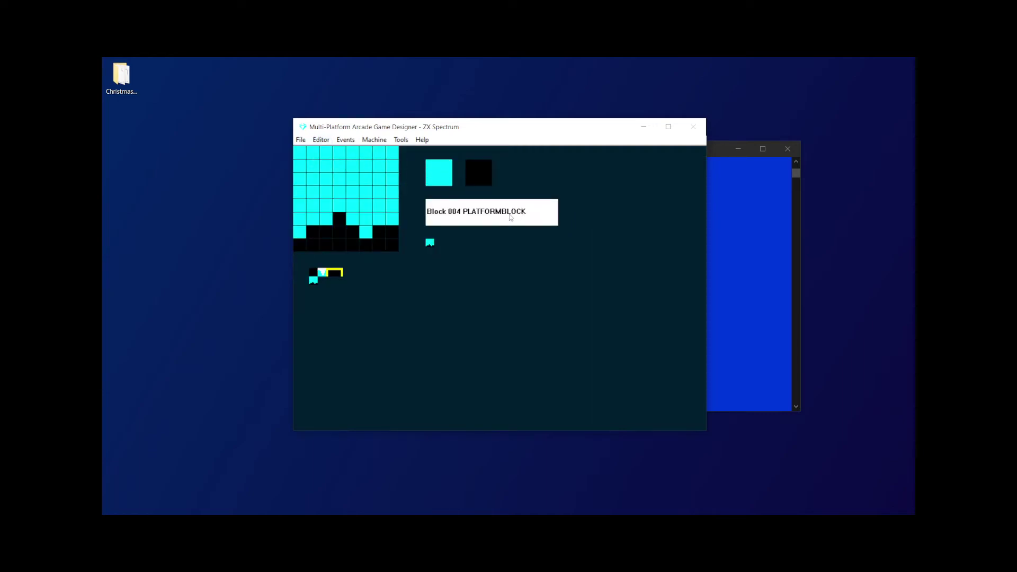
- On Screen 00, lay a 14-block platform just above the ladder and a lower 6-block platform near the screen's right side
click(319, 140)
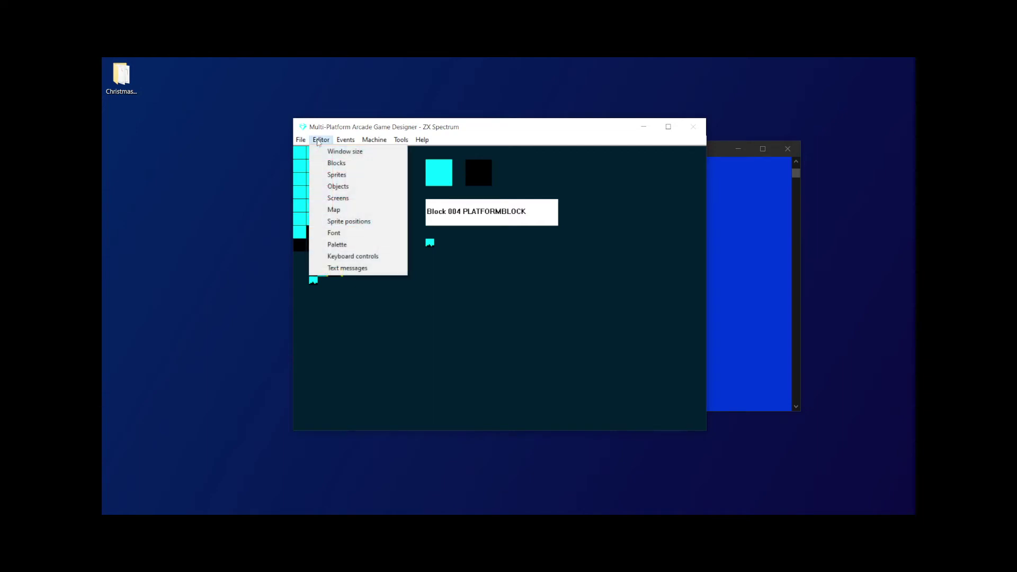
click(339, 198)
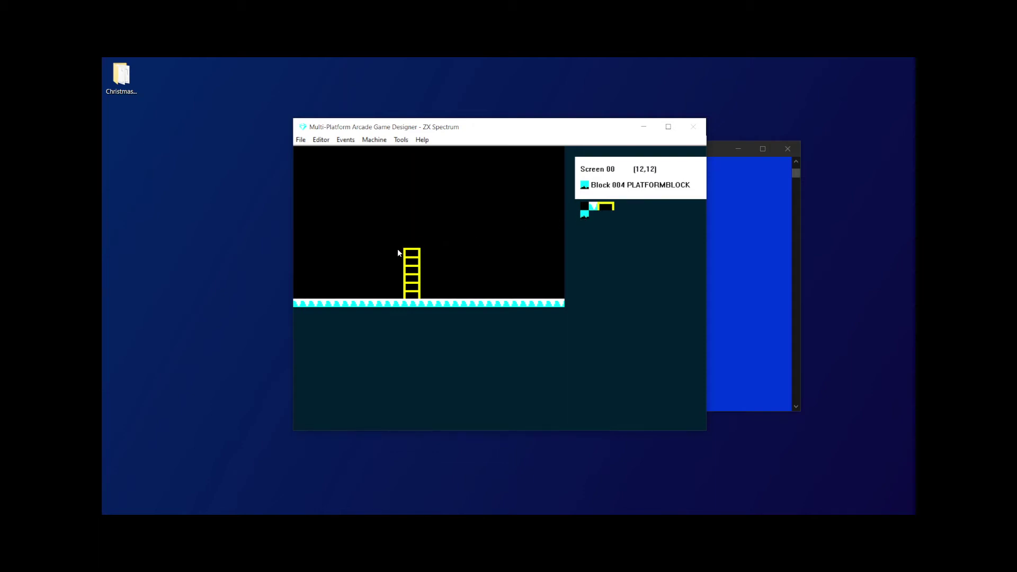
mouse_move(398, 245)
mouse_down()
mouse_move(469, 244)
mouse_move(352, 245)
mouse_up()
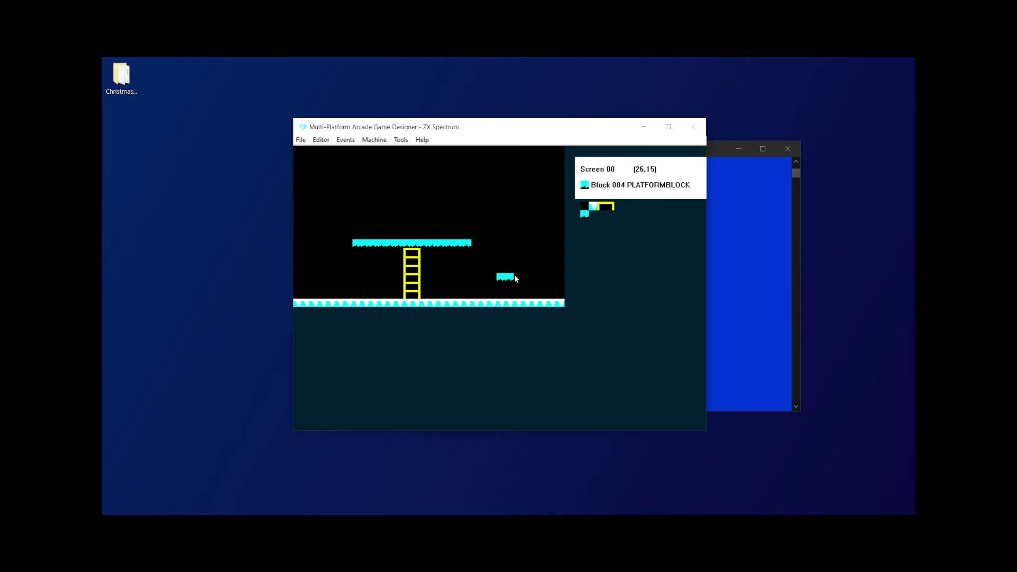
drag(514, 277, 545, 276)
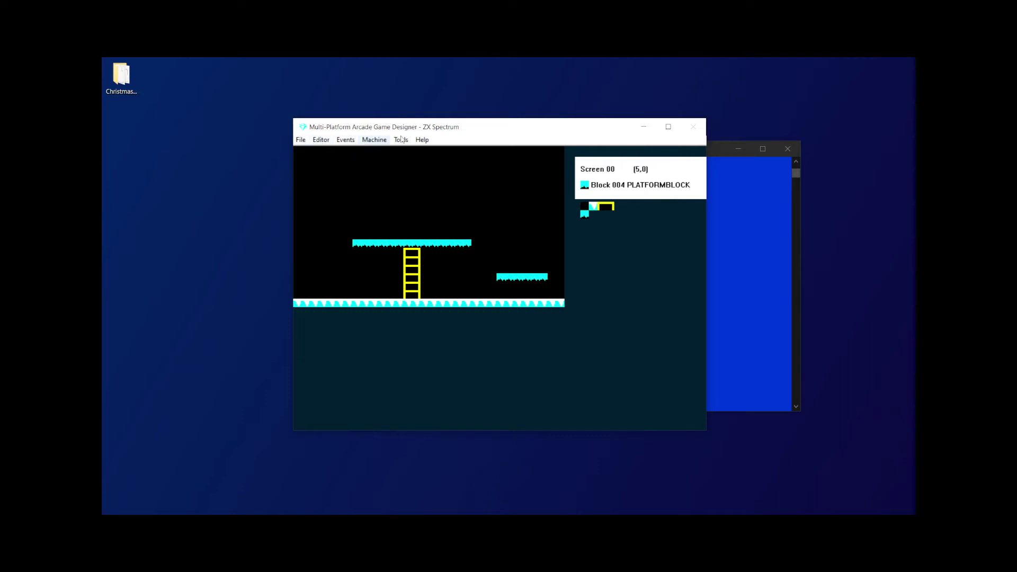
- Run the game with keyboard control, walk the player to the ladder and test climbing it onto the platform
key(F5)
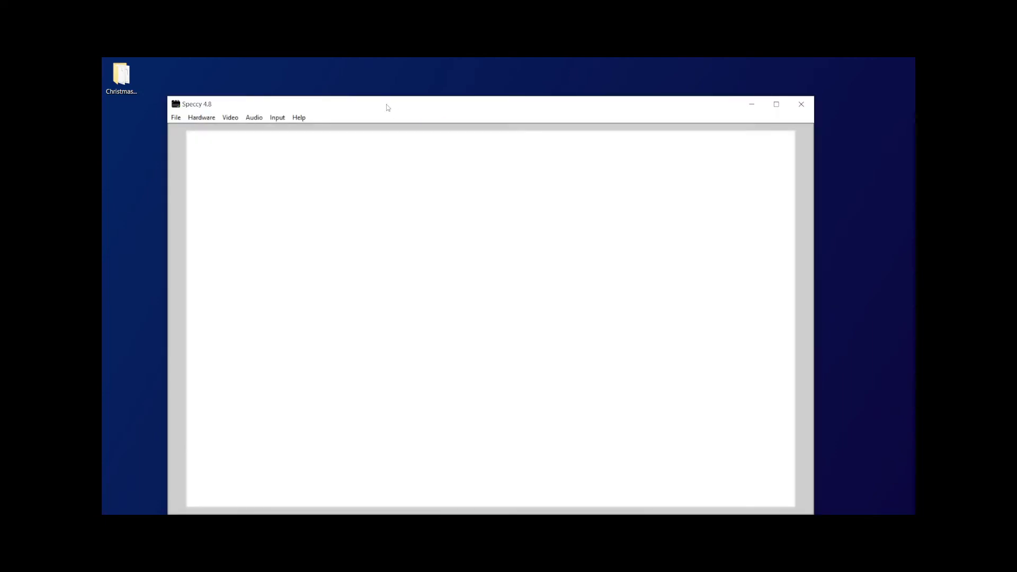
drag(387, 108, 379, 82)
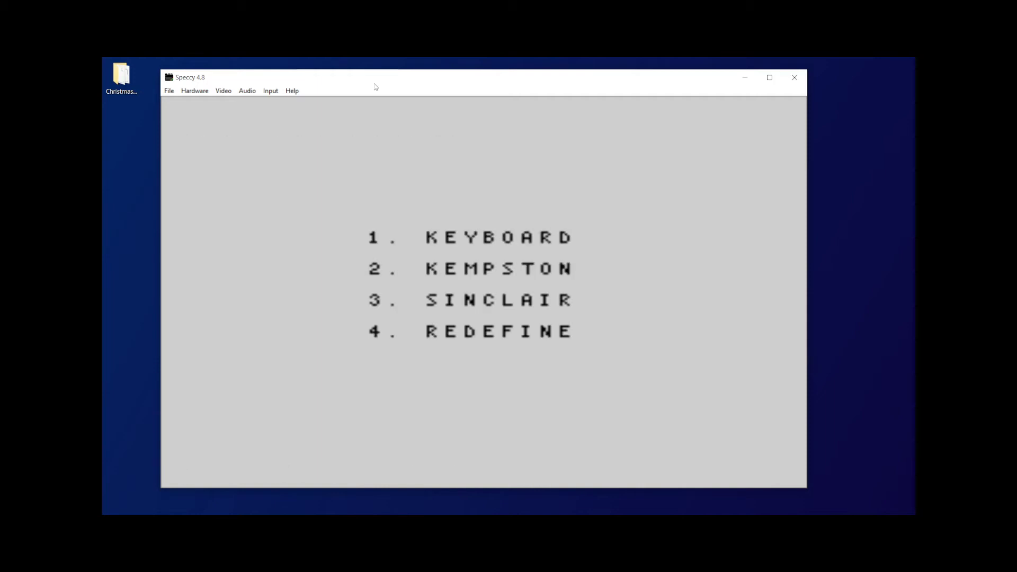
key(1)
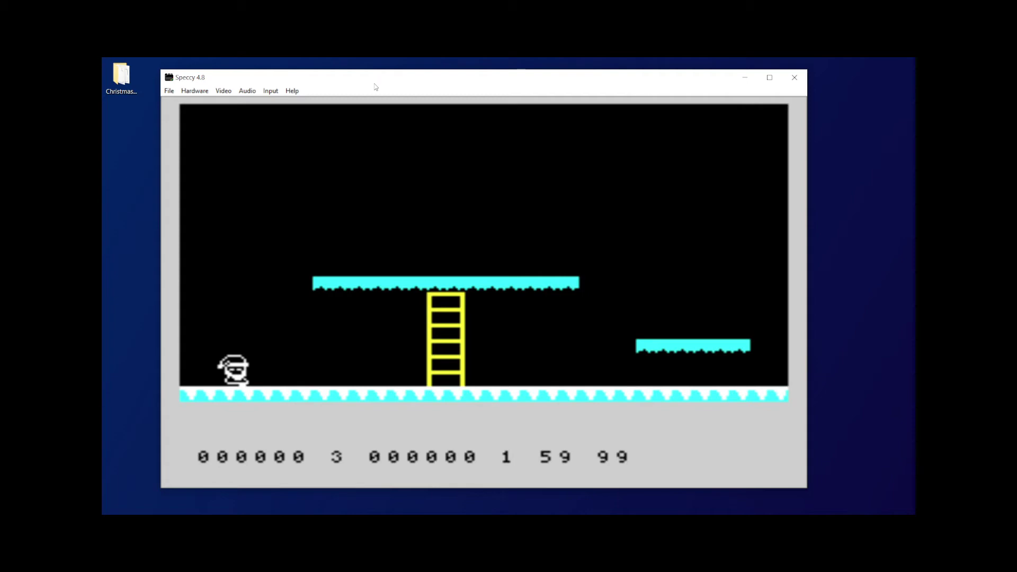
key(p)
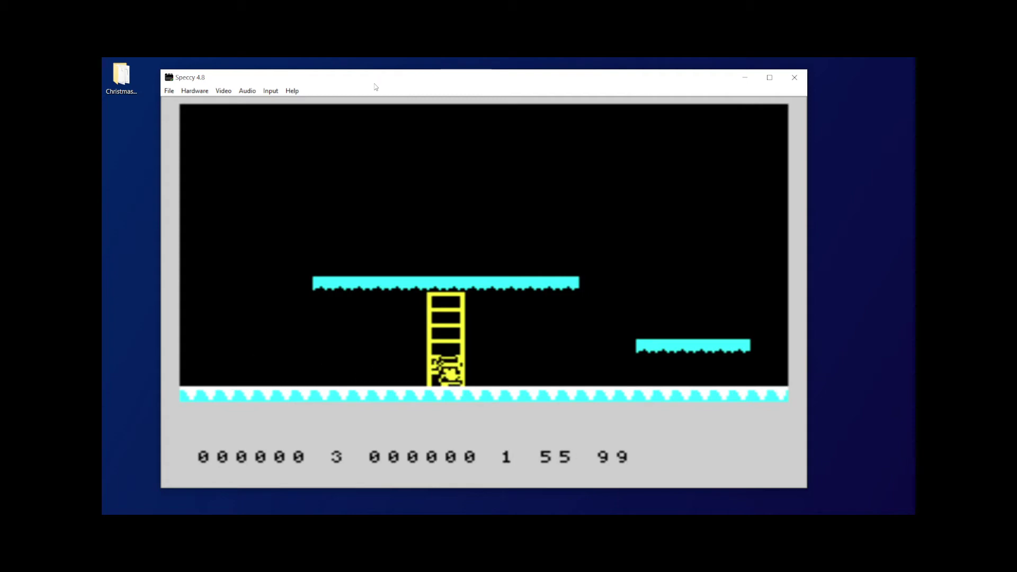
key(q)
key(q)
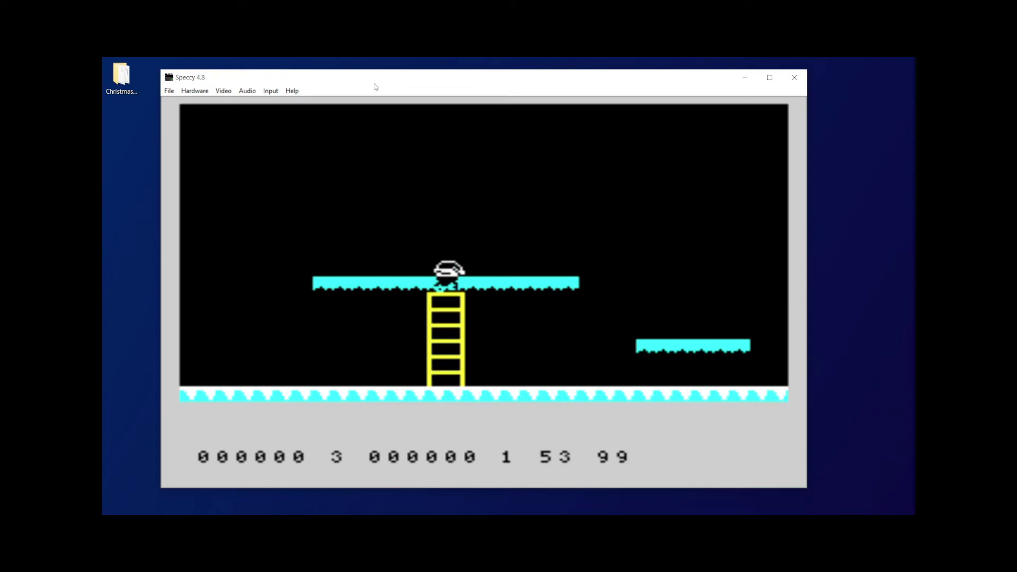
- Test moving right, down and jumping at the ladder's top, and walk the player off the platform's right edge
key(p)
key(a)
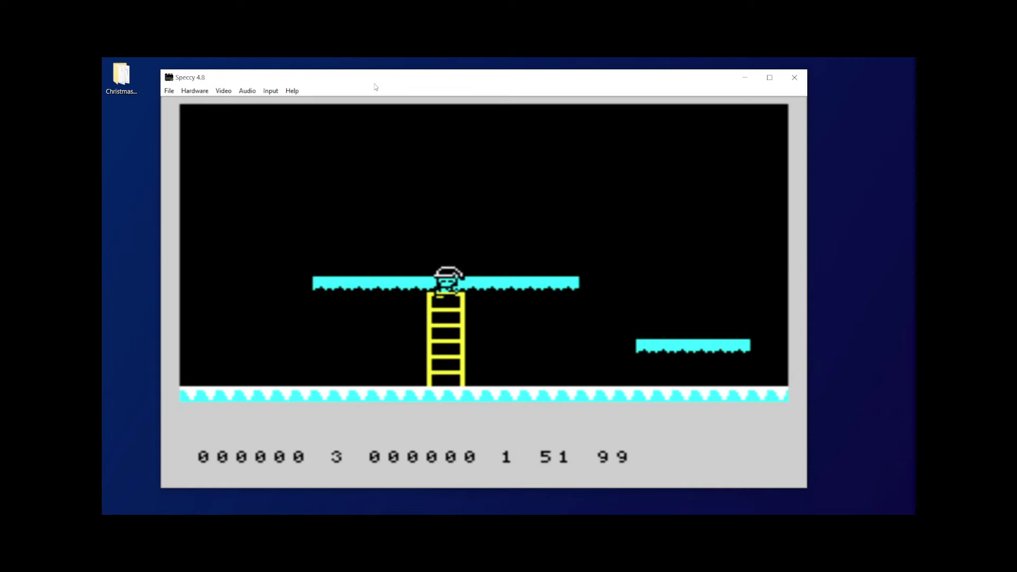
key(space)
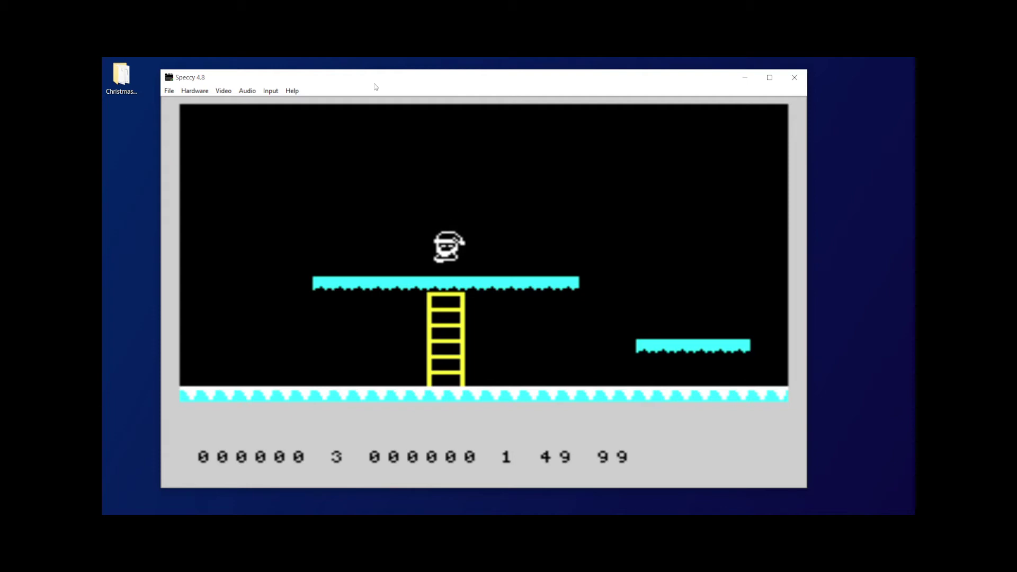
key(p)
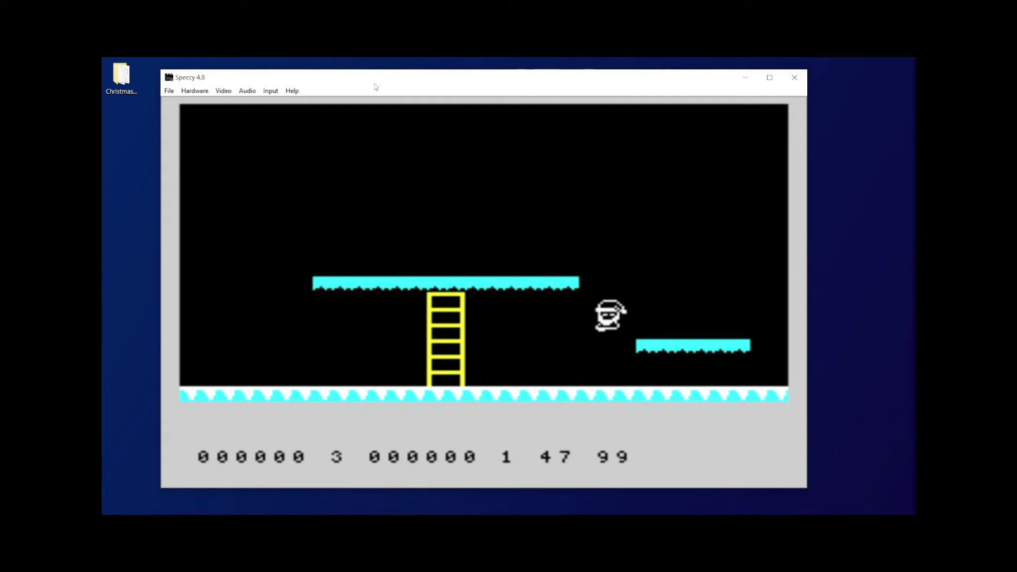
- Test walking and jumping through the area beneath the upper platform in both directions, and close the emulator
key(o)
key(space)
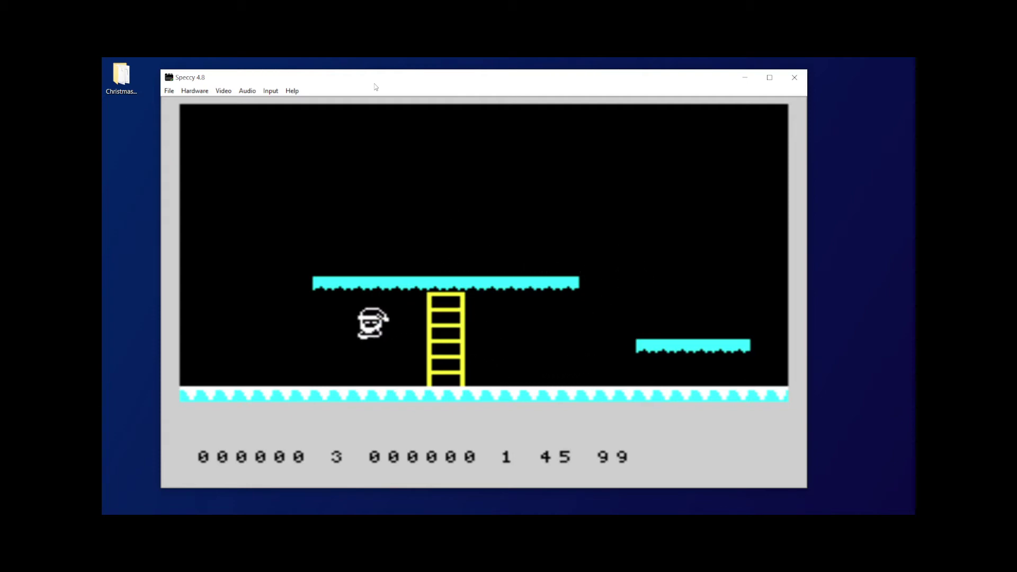
key(p)
key(p)
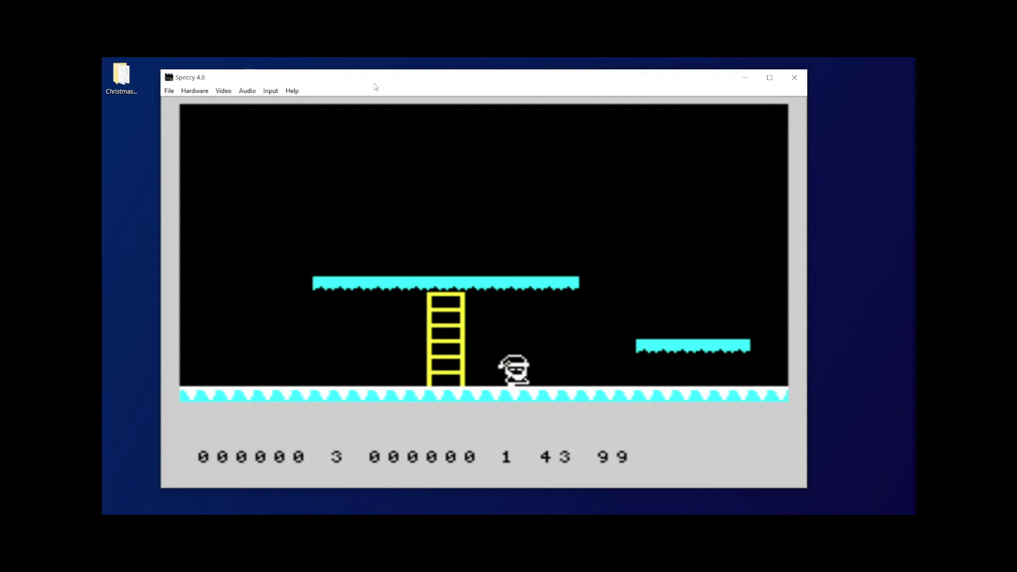
click(794, 77)
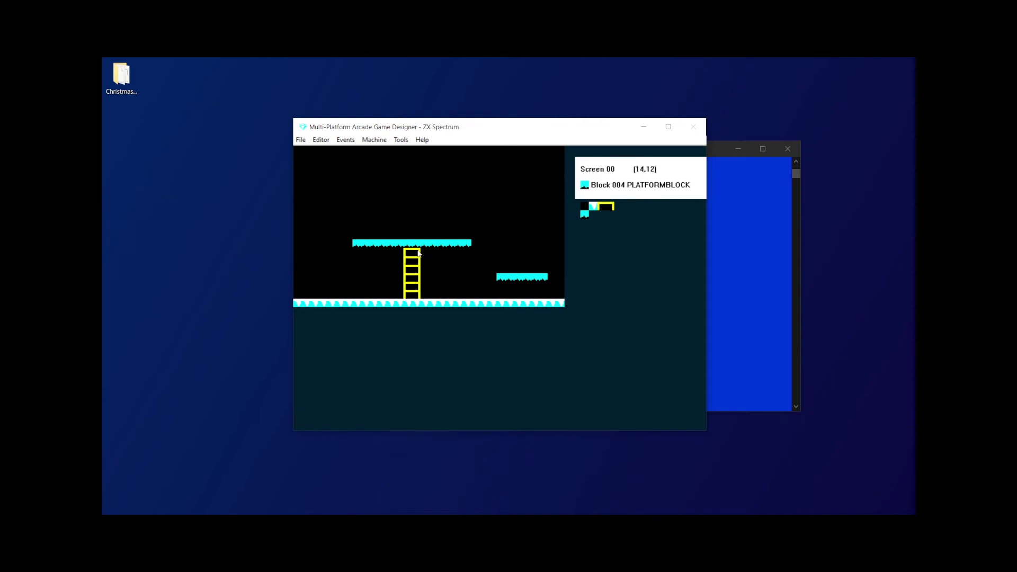
- Lower the upper platform one row so it flanks the ladder's top rung on both sides, and run the game again
mouse_move(420, 252)
mouse_down()
mouse_move(468, 254)
mouse_move(465, 243)
mouse_move(353, 248)
mouse_move(403, 254)
mouse_up()
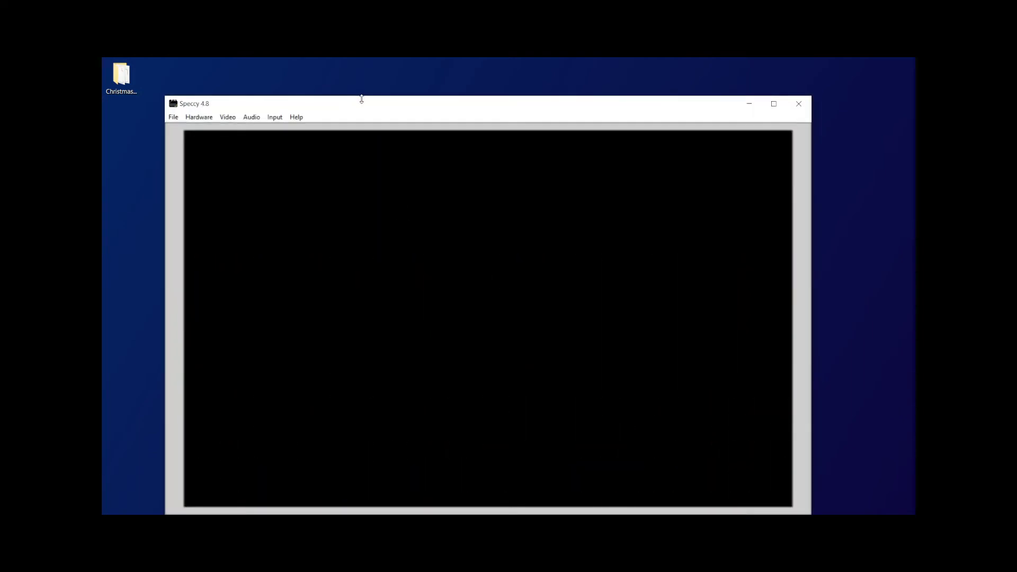
mouse_move(362, 99)
mouse_down()
mouse_move(359, 72)
mouse_move(356, 82)
mouse_up()
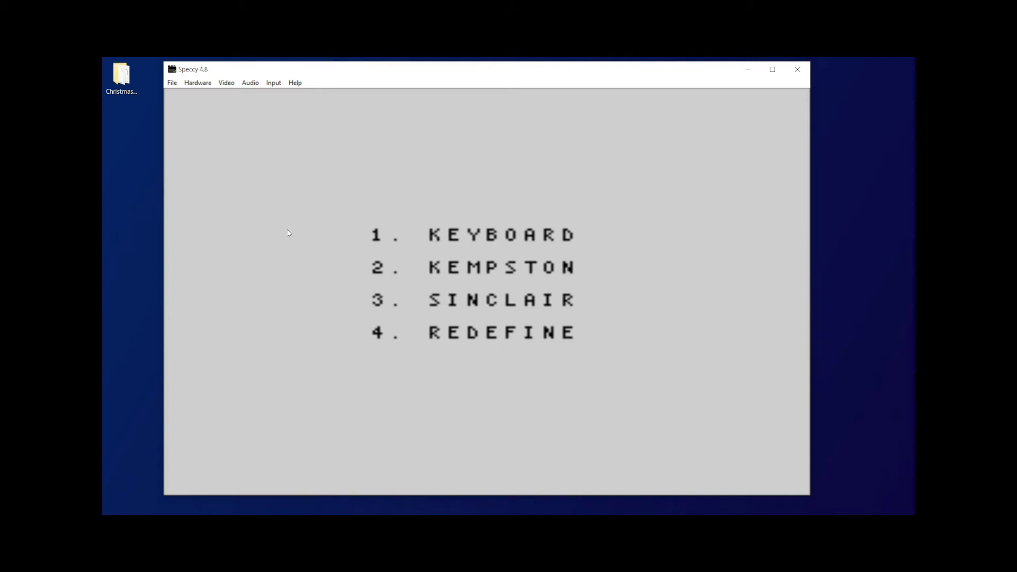
- Redefine the game controls as Q up, A down, O left, P right and H pause, and start with keyboard control
key(4)
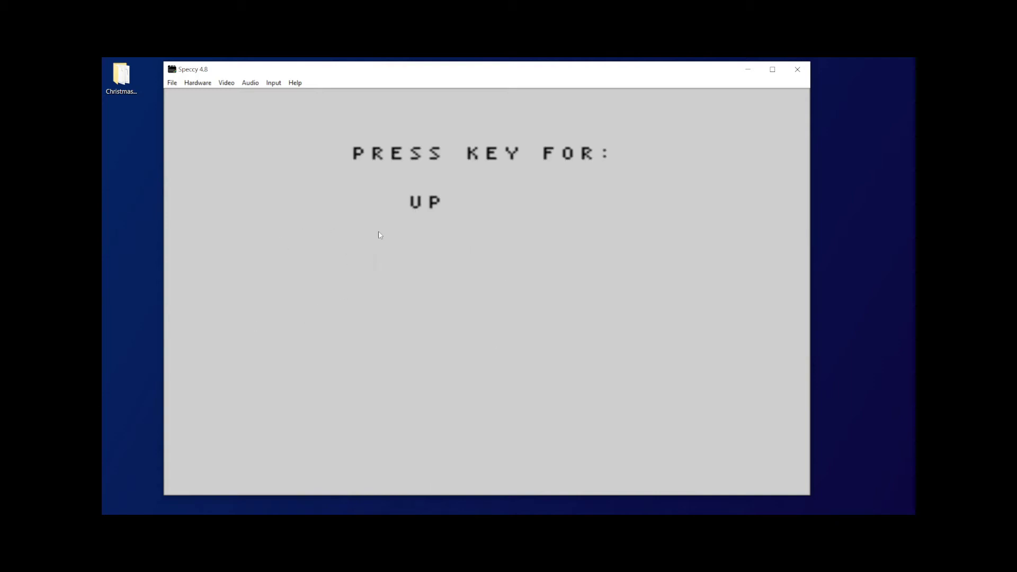
key(q)
key(a)
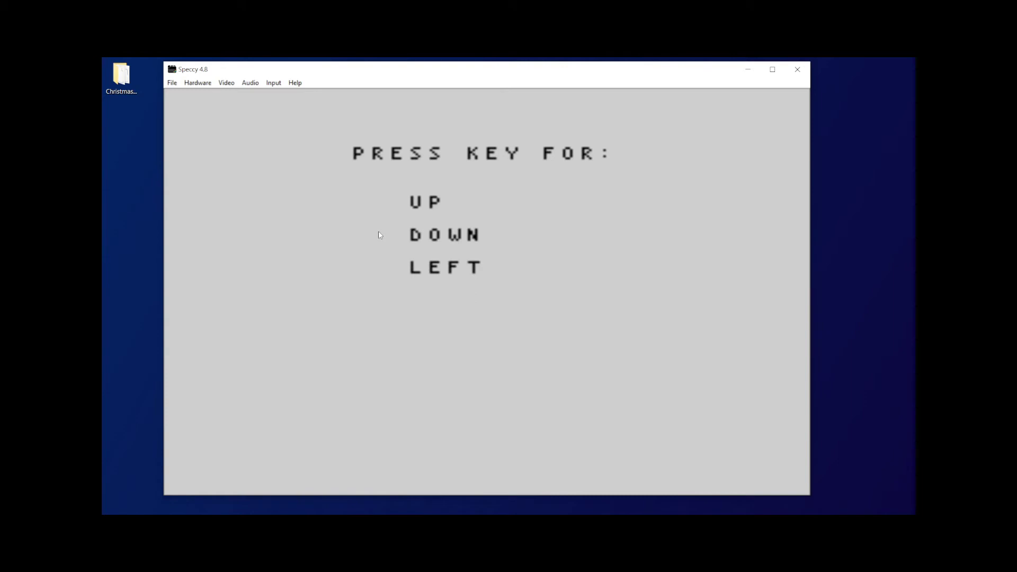
key(o)
key(p)
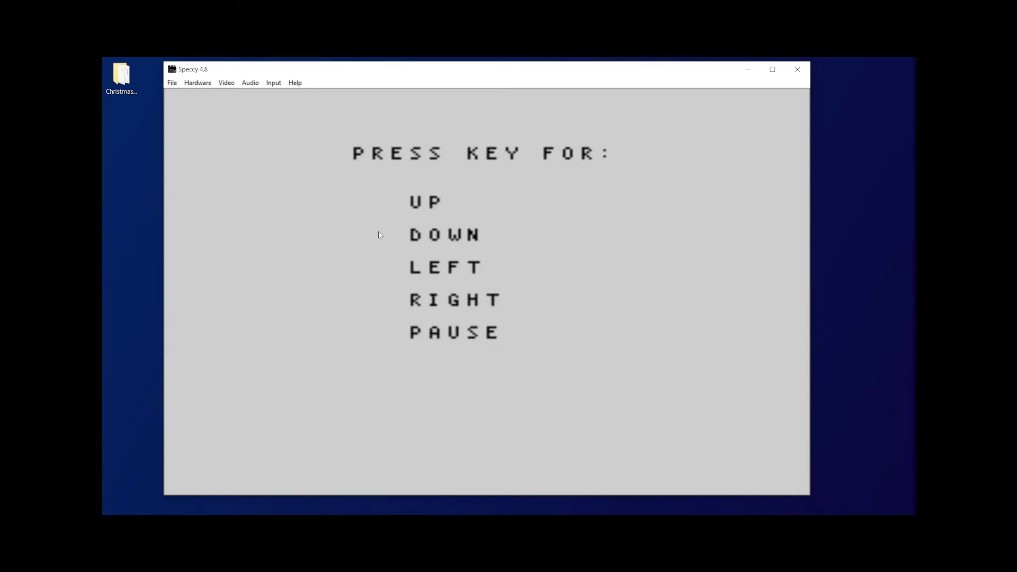
key(h)
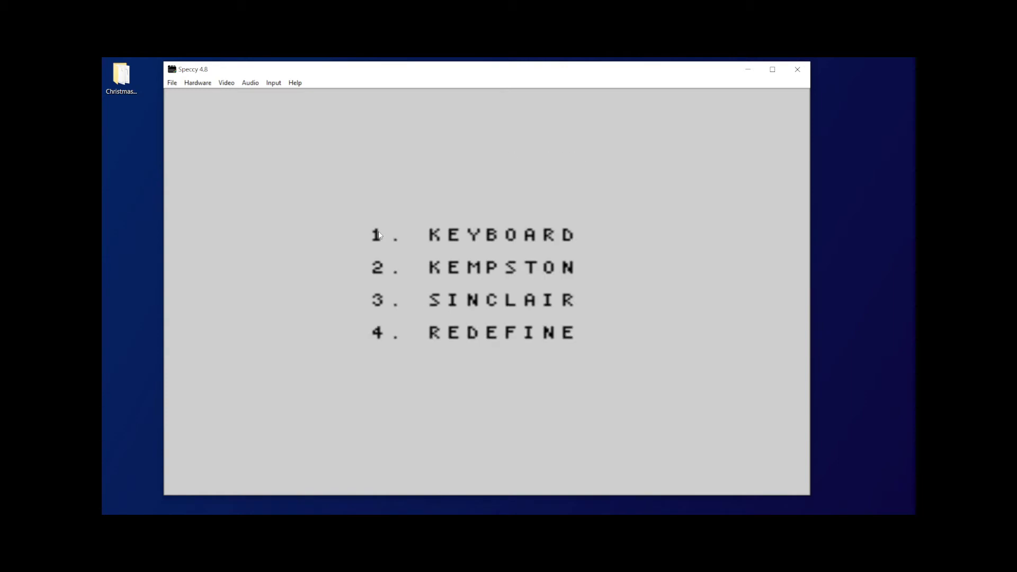
key(1)
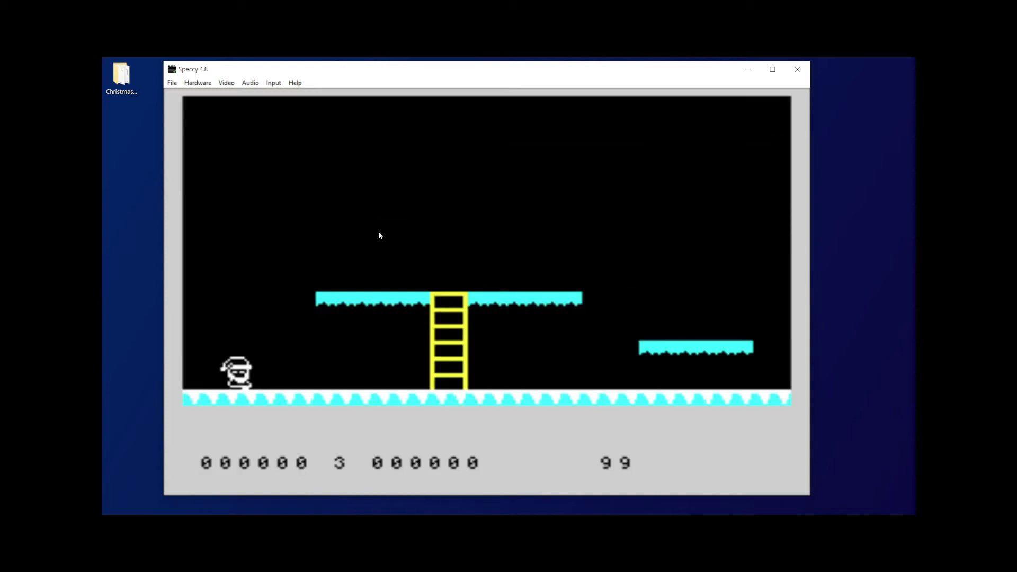
- Test walking right and left, and climbing up and down the ladder from the ground
key(p)
key(o)
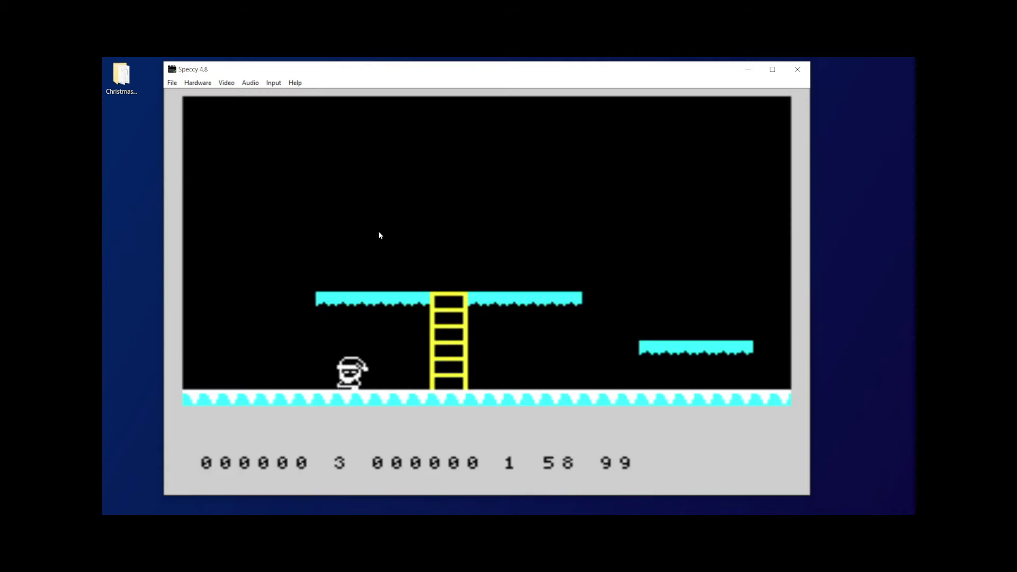
key(p)
key(q)
key(a)
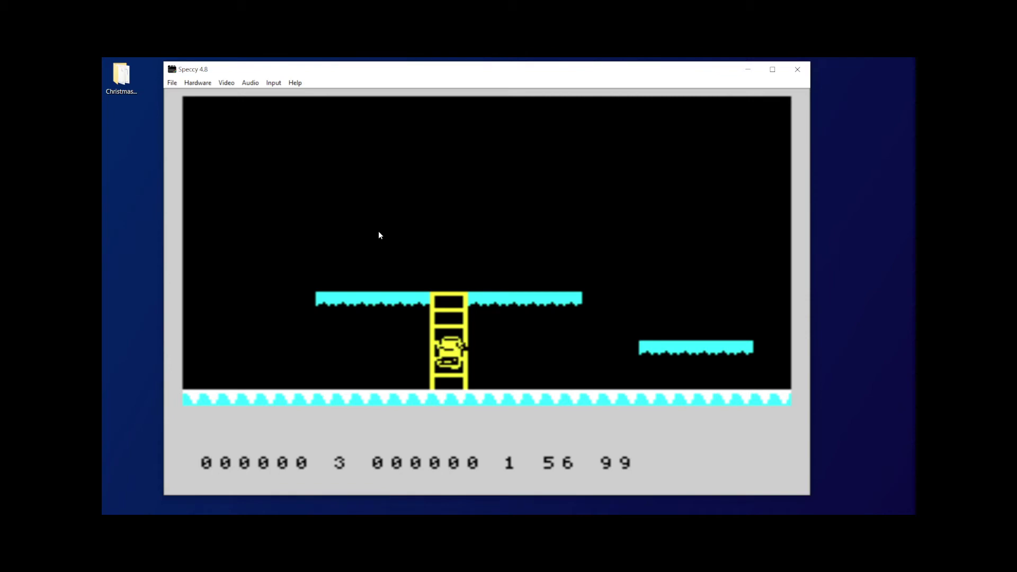
- Test leaving the ladder and jumping between the ground and the lower platform beside it
key(o)
key(p)
key(space)
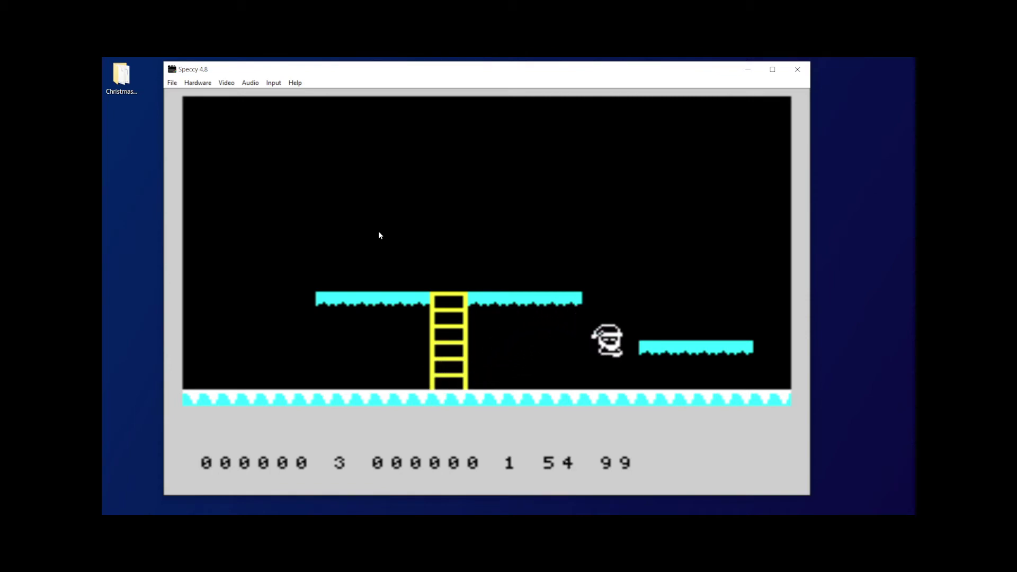
key(space)
key(o)
key(space)
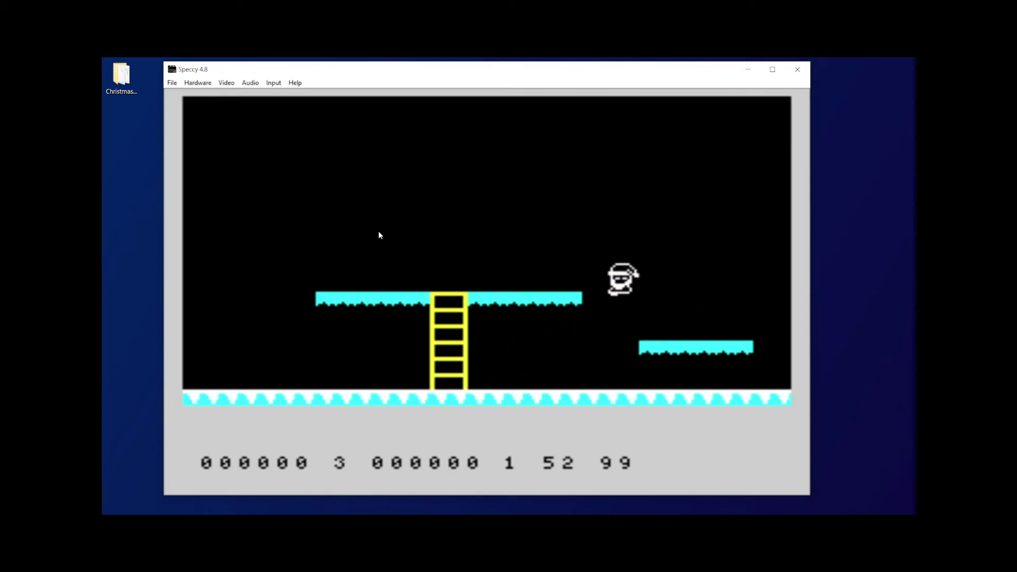
- Walk the player back left, test moving on the ladder, and step off it onto the ground
key(o)
key(a)
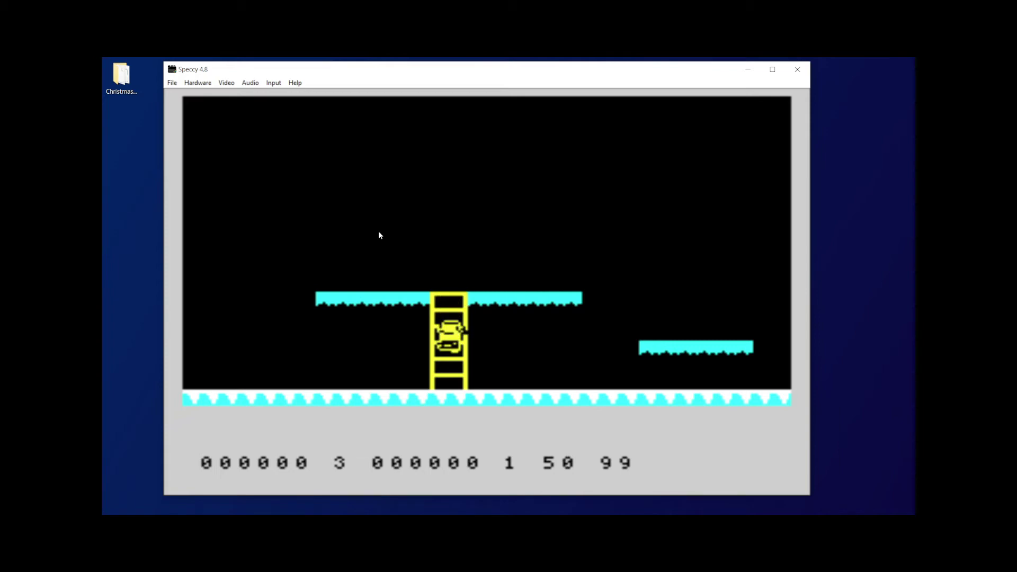
key(o)
key(p)
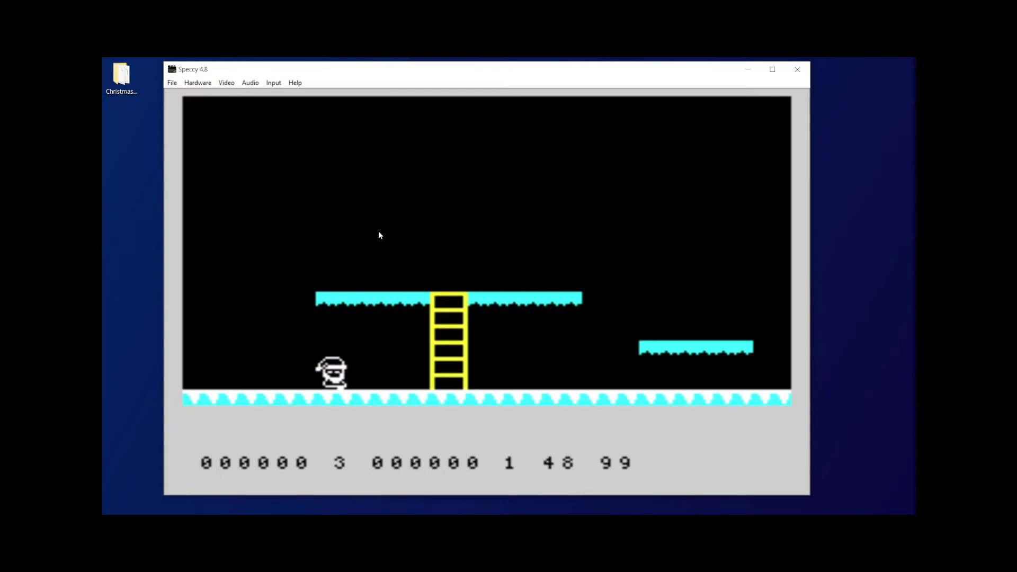
- Climb to the ladder's top and test walking right and left along the lowered upper platform
key(q)
key(p)
key(q)
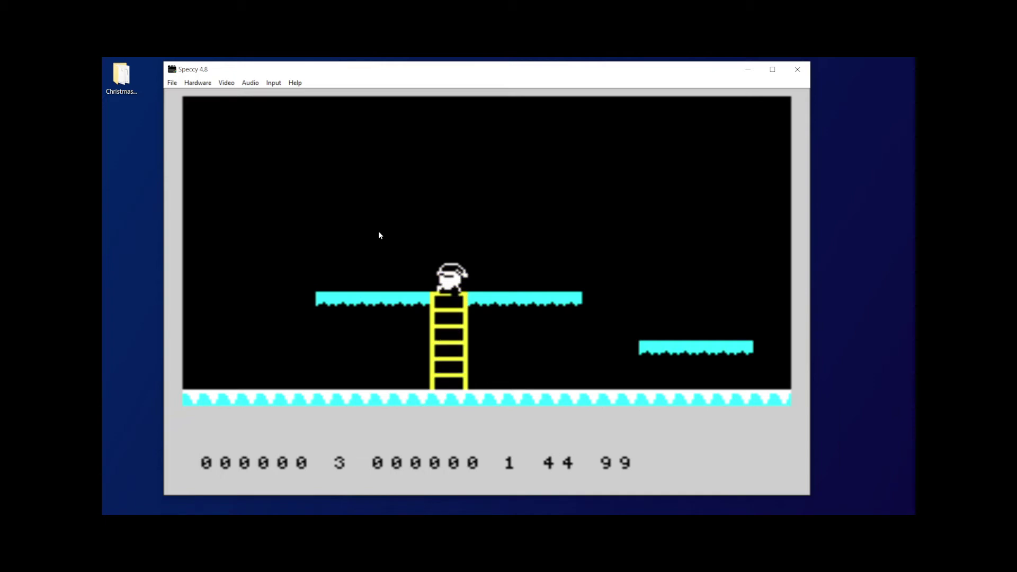
key(p)
key(o)
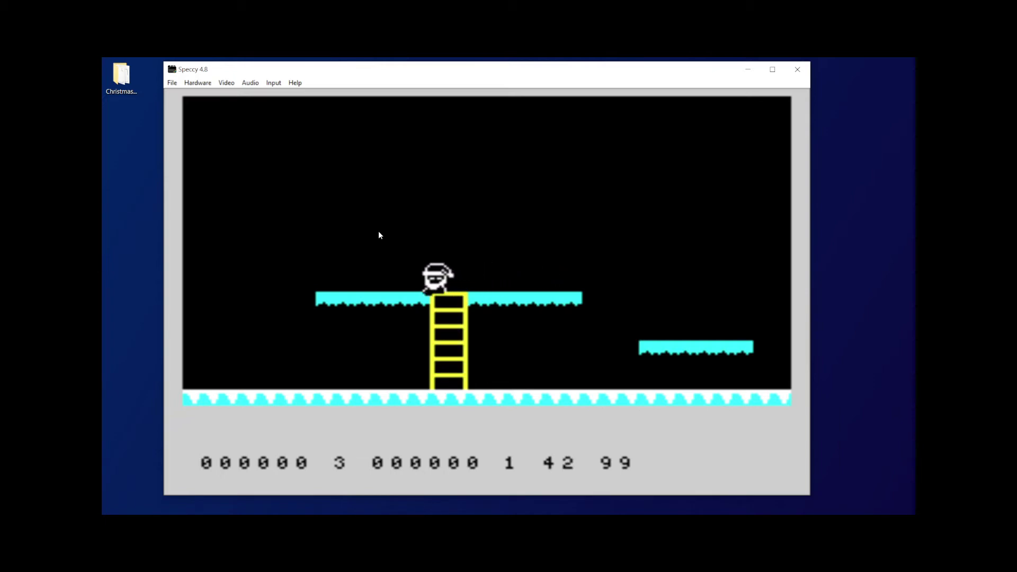
- Test climbing down the ladder, stepping off and back on partway, and climbing back onto the upper platform
key(a)
key(p)
key(o)
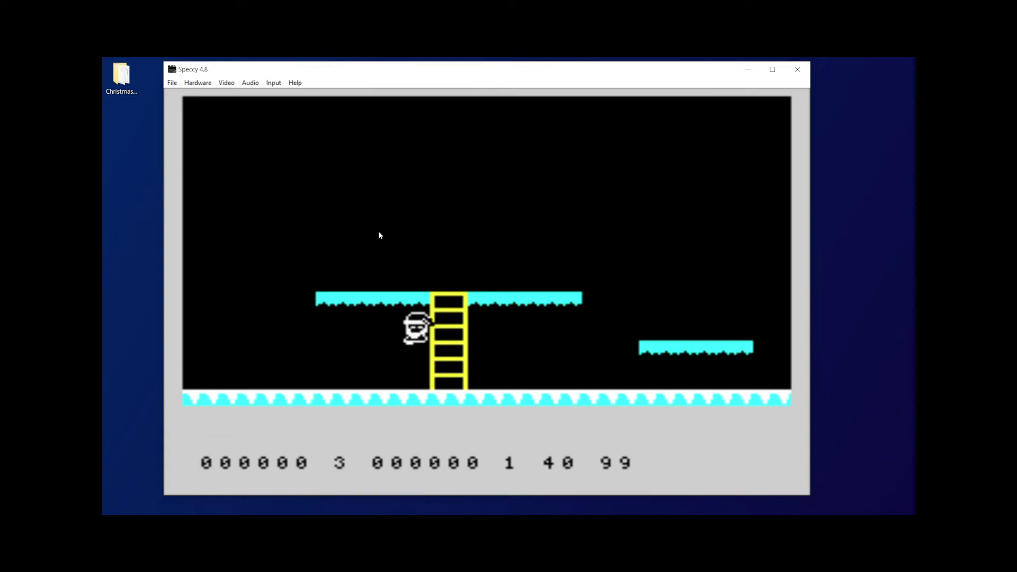
key(p)
key(q)
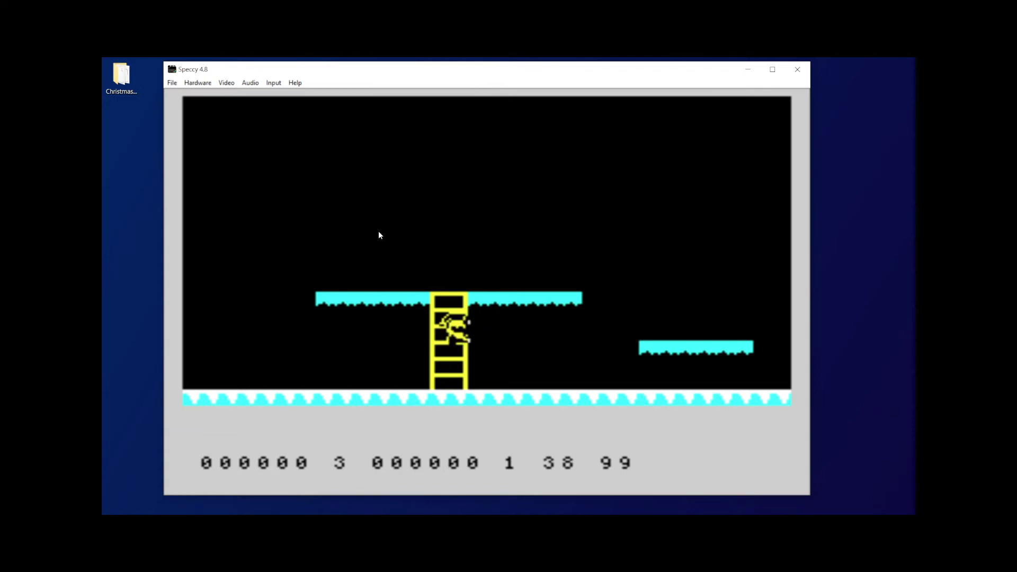
key(q)
key(p)
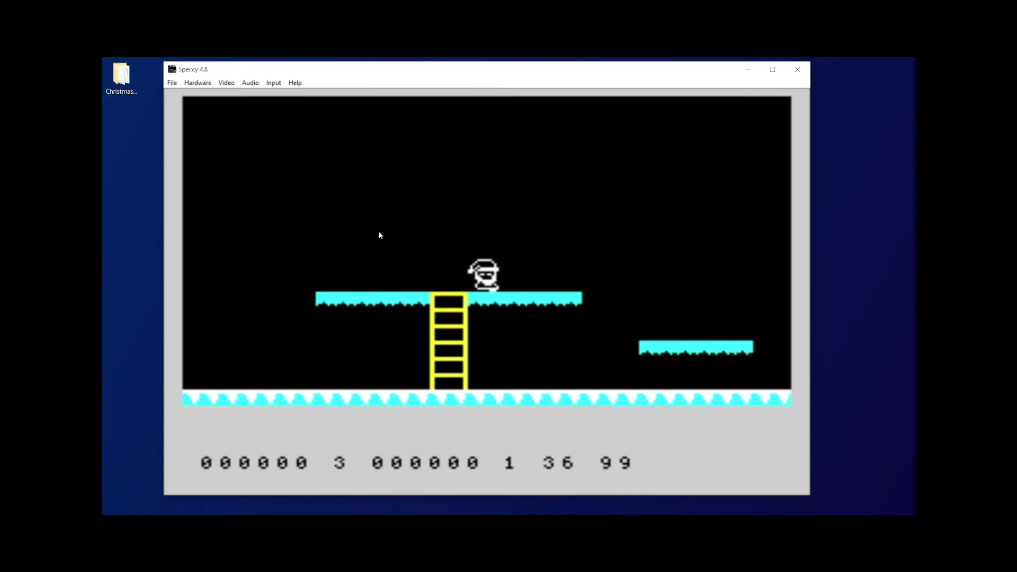
- Test moving back and forth across the ladder's top and climbing down and up there
key(o)
key(a)
key(q)
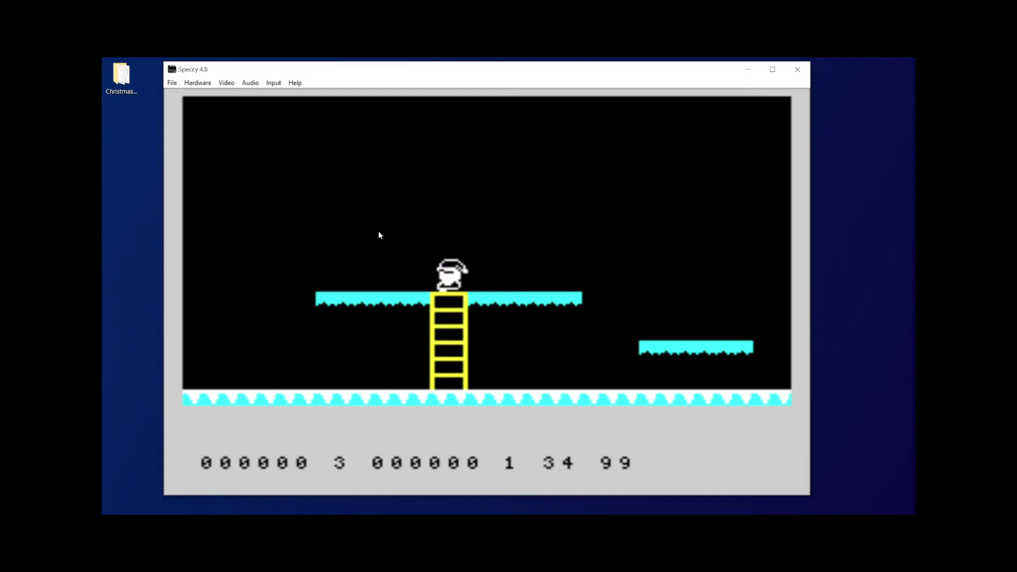
key(p)
key(o)
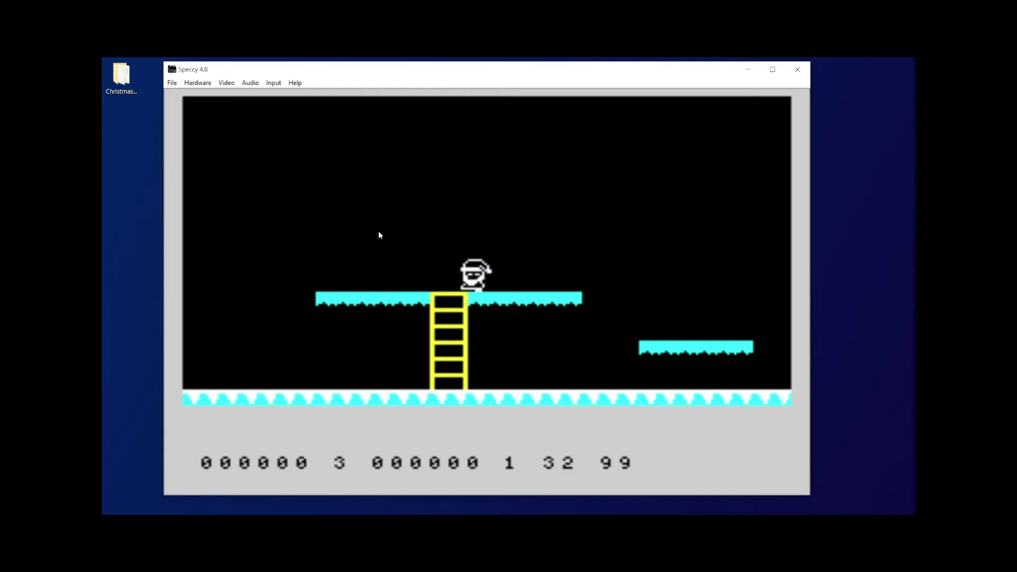
- Walk the player off the upper platform's right end, then test moving between the lower platform, the ground and the ladder
key(p)
key(p)
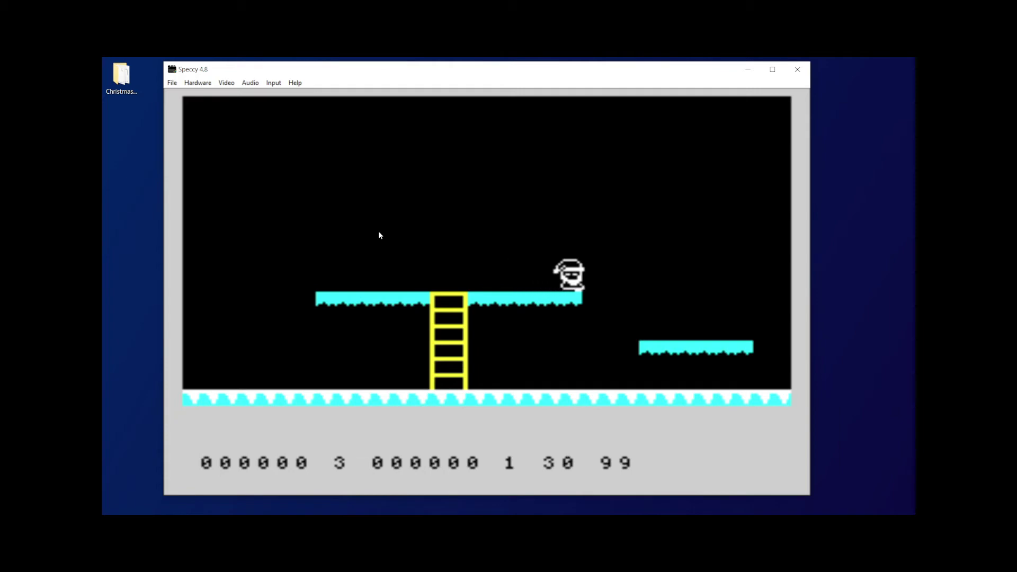
key(p)
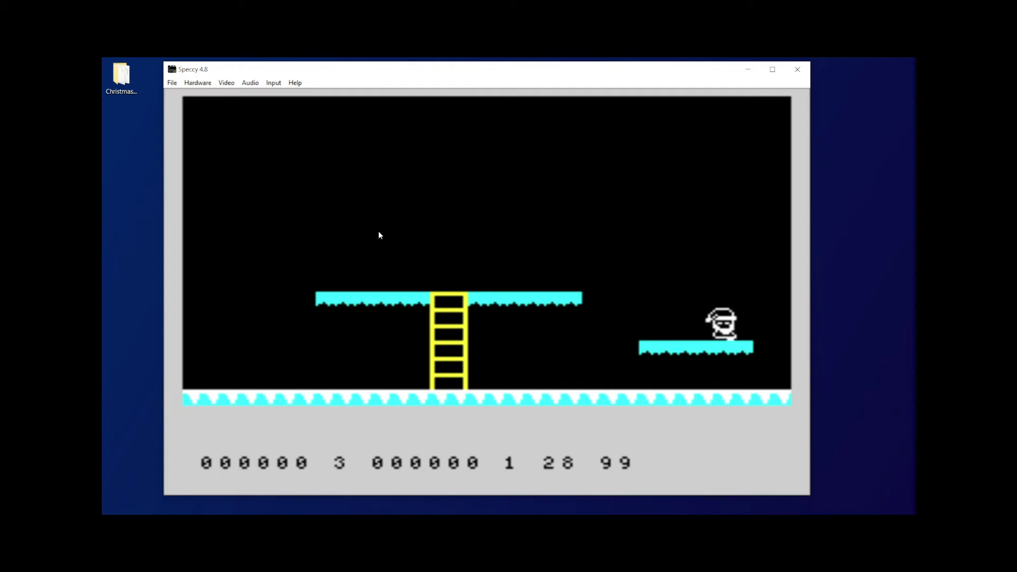
key(o)
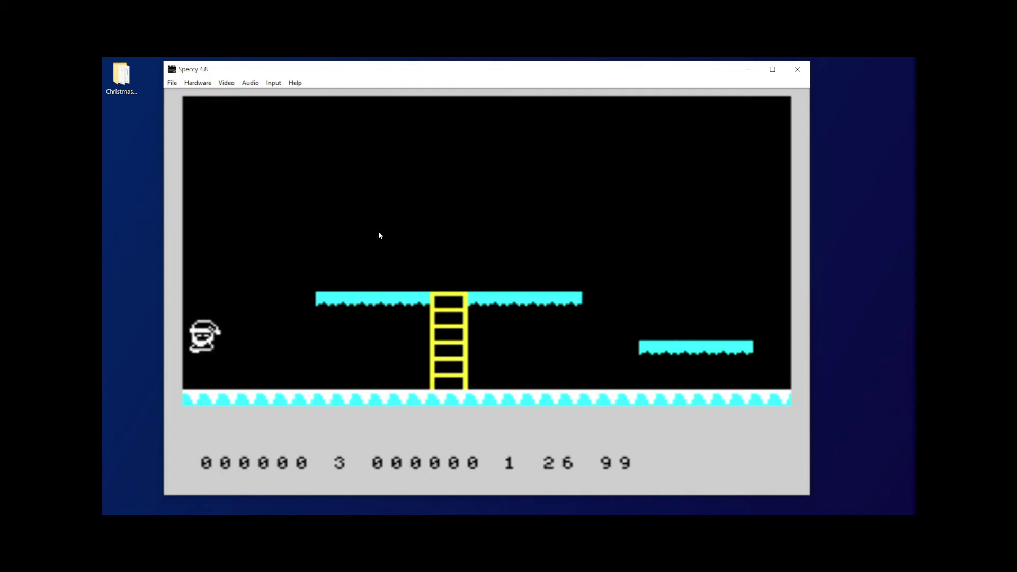
key(p)
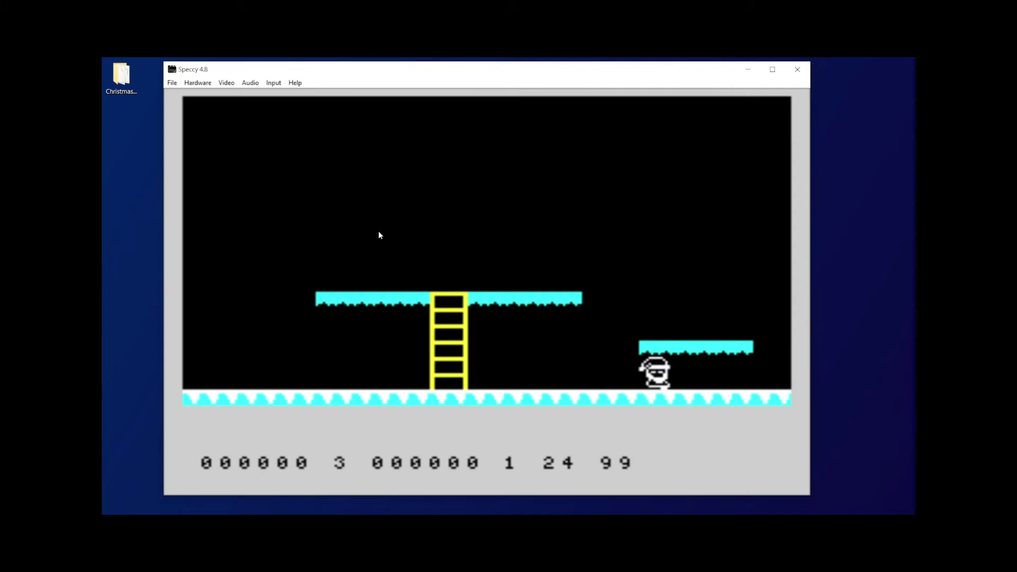
key(o)
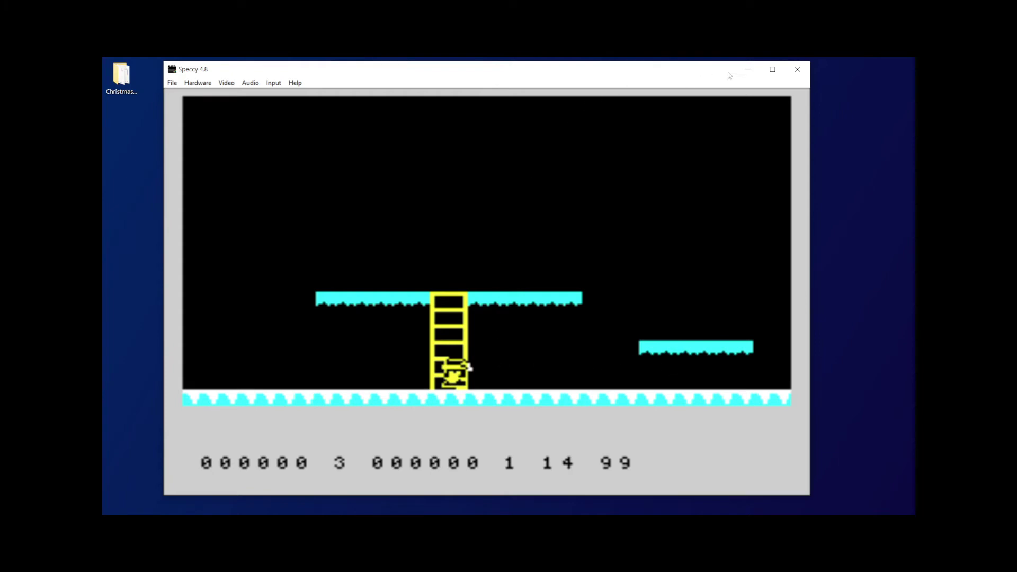
- Close the emulator and bring up ladder block 002 in the block editor
click(794, 69)
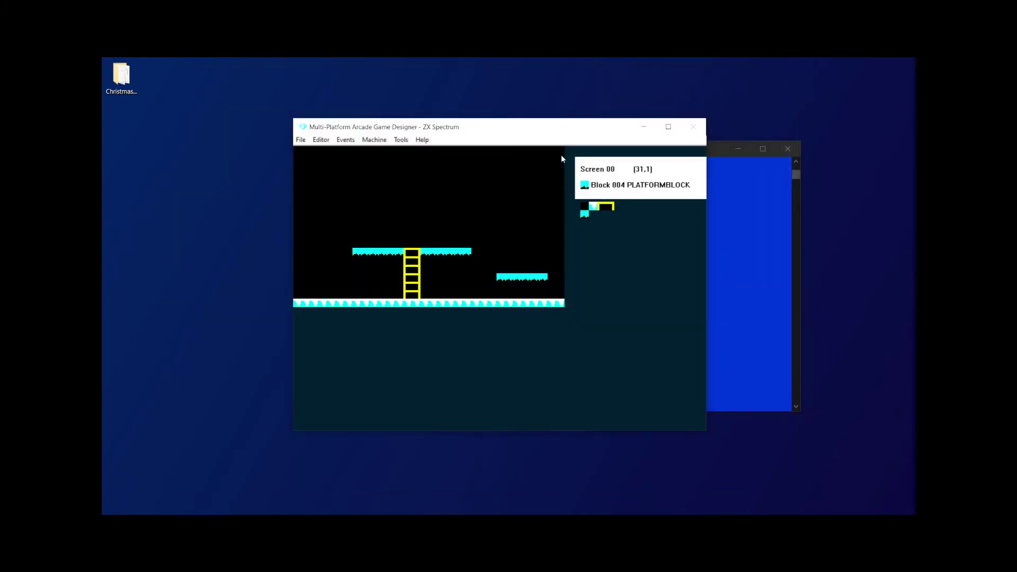
click(319, 141)
click(335, 163)
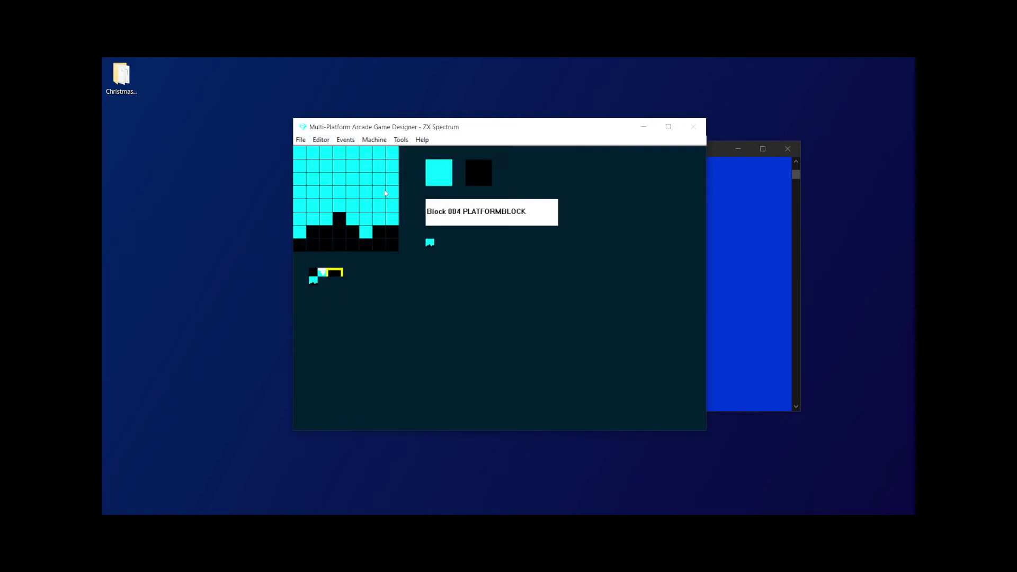
click(332, 272)
click(339, 272)
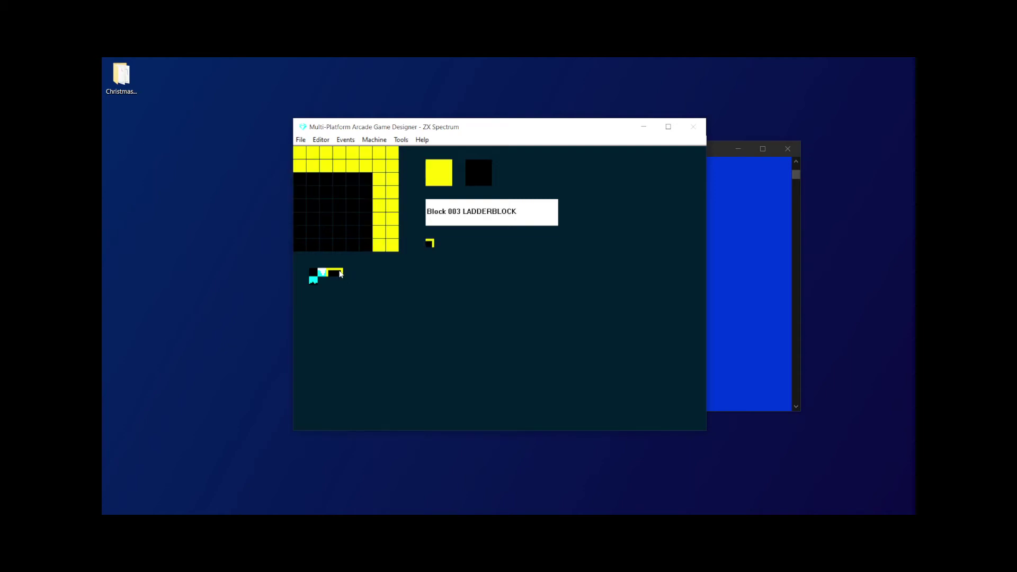
click(332, 272)
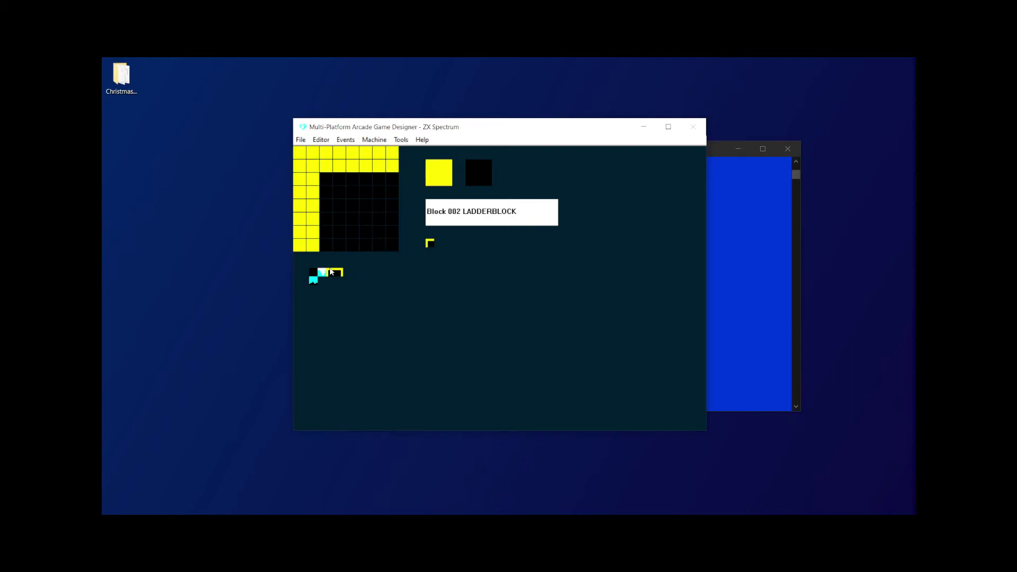
- Change the foreground colour of ladder block 002 to bright red
click(443, 177)
click(443, 177)
click(443, 176)
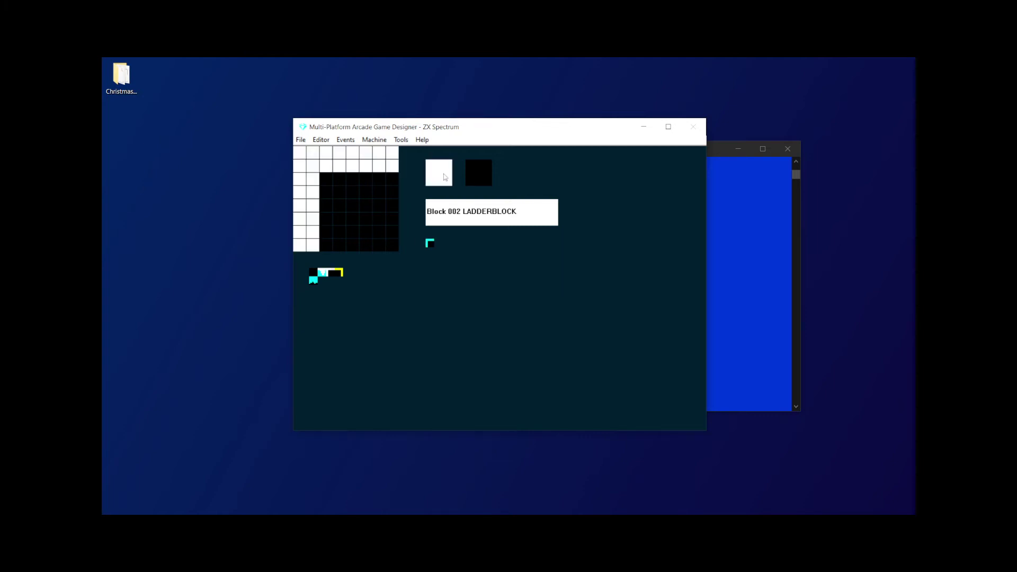
click(443, 177)
click(443, 177)
click(443, 177)
click(442, 177)
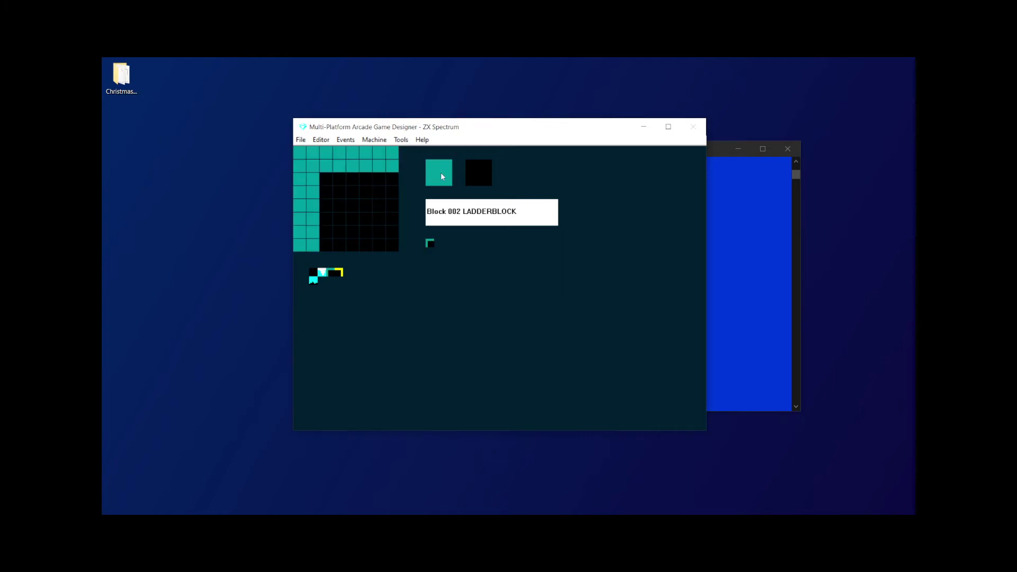
click(440, 177)
click(441, 176)
click(440, 176)
click(440, 176)
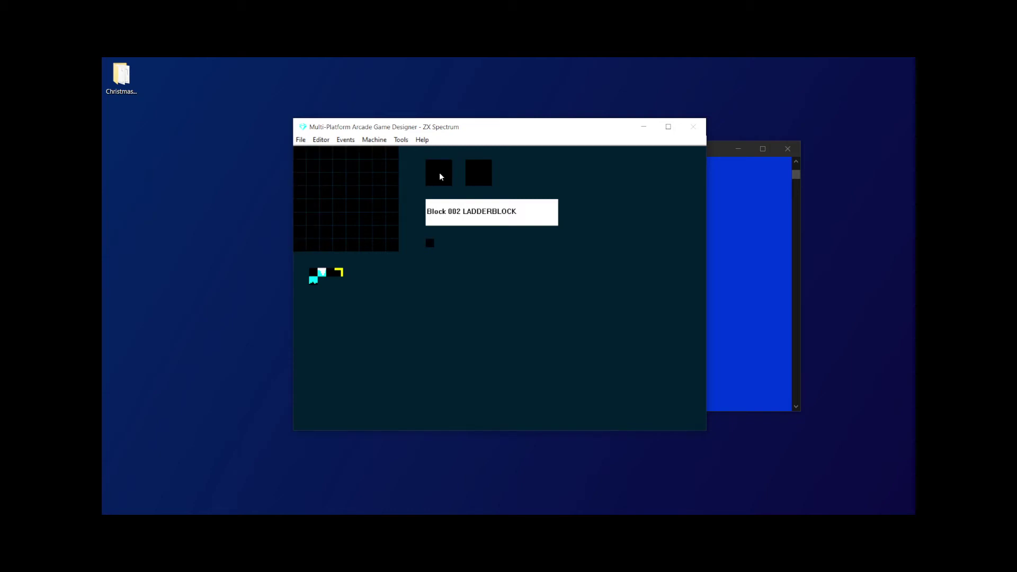
click(441, 176)
click(441, 176)
click(440, 177)
click(441, 177)
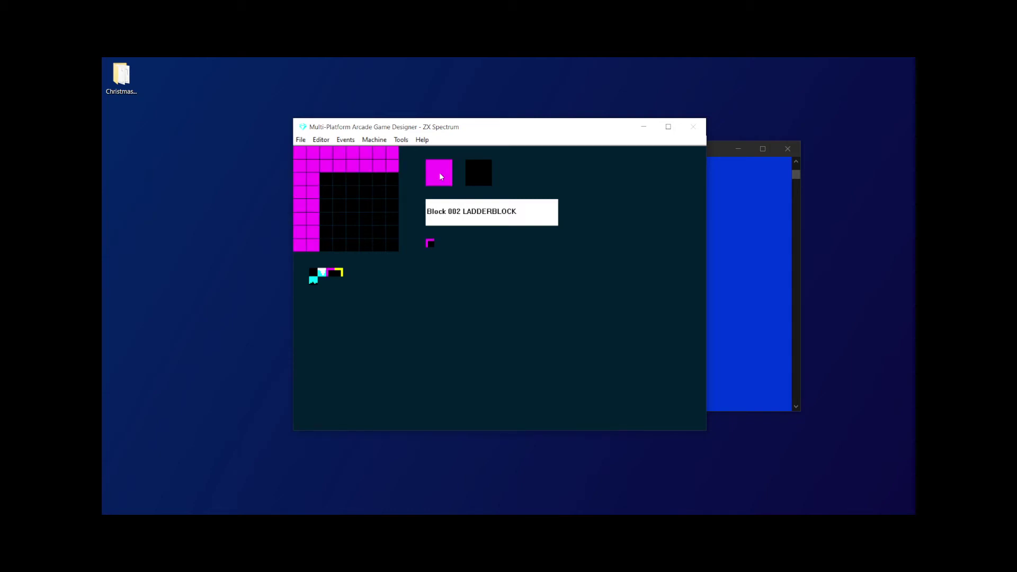
click(441, 176)
click(440, 175)
right_click(440, 175)
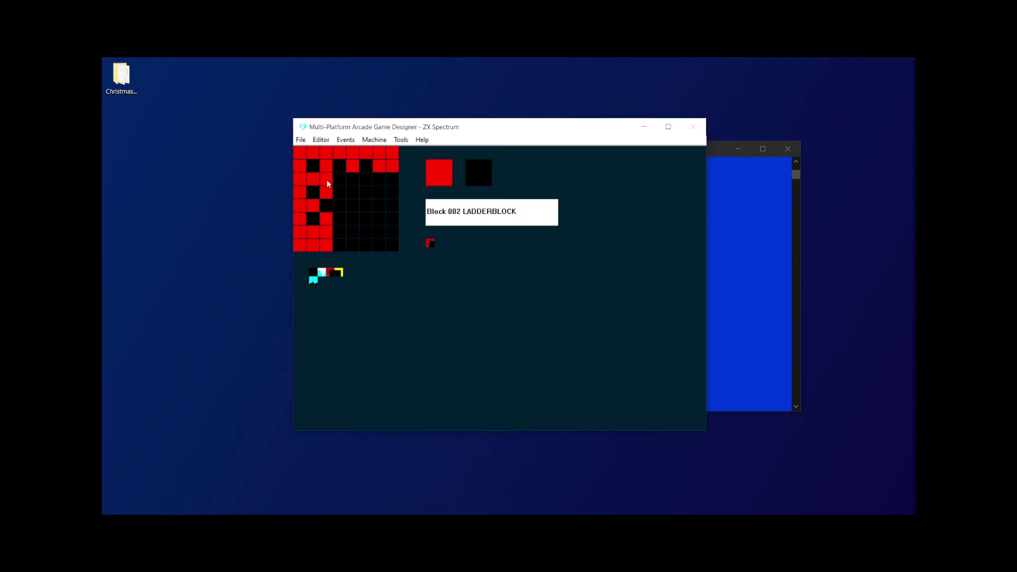
- Thicken ladder block 002's rung and rail to three pixels and cut black gaps around its upper-left corner
drag(344, 179, 371, 182)
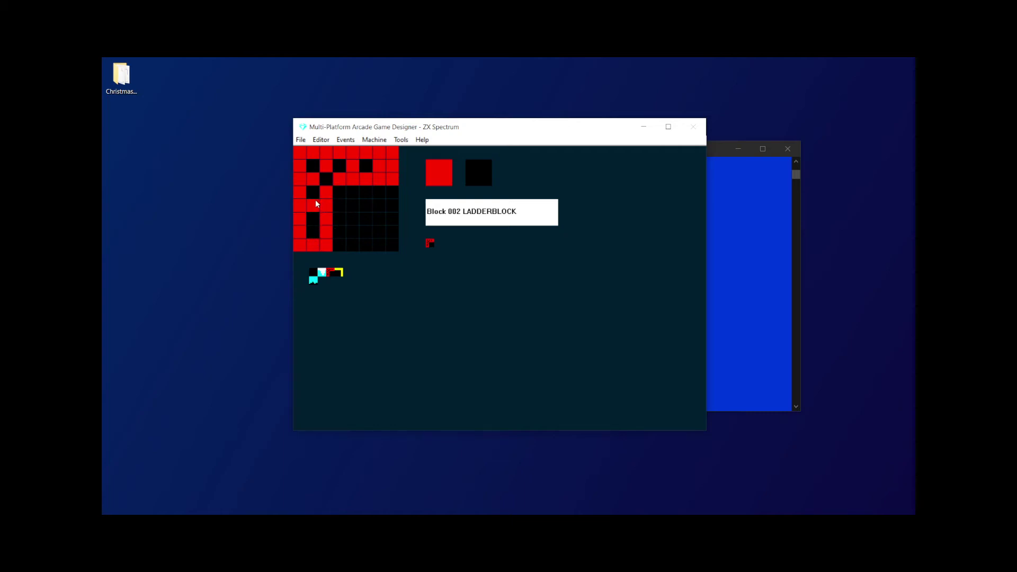
click(328, 166)
click(326, 179)
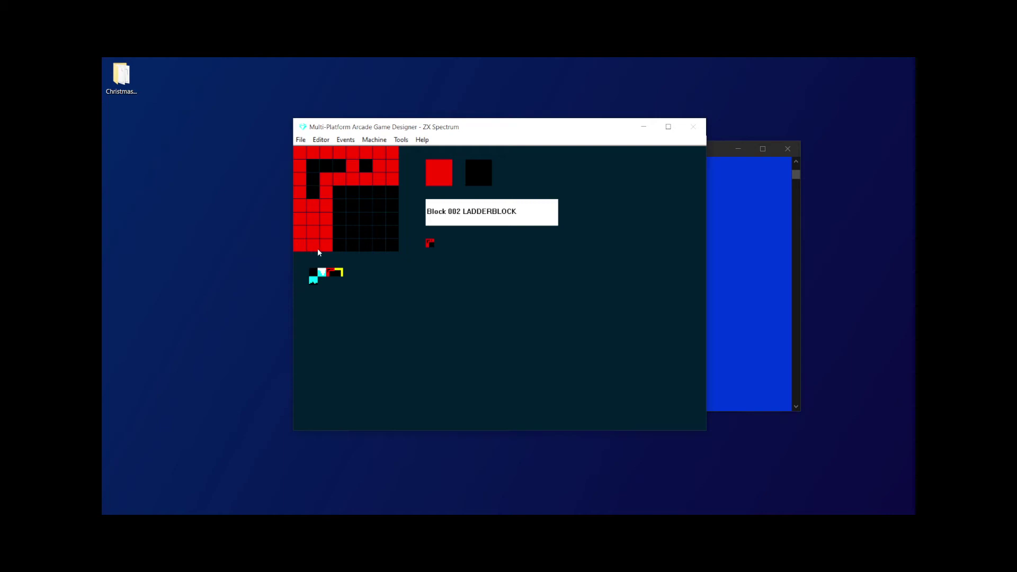
- Change the foreground colour of ladder block 003 to bright red
click(341, 271)
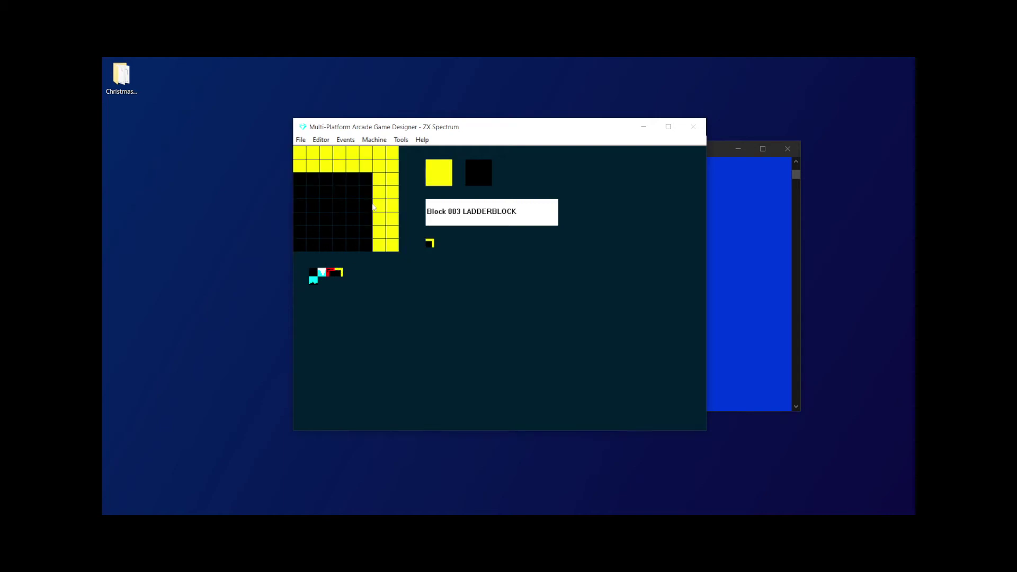
click(442, 175)
click(442, 175)
click(442, 175)
click(442, 175)
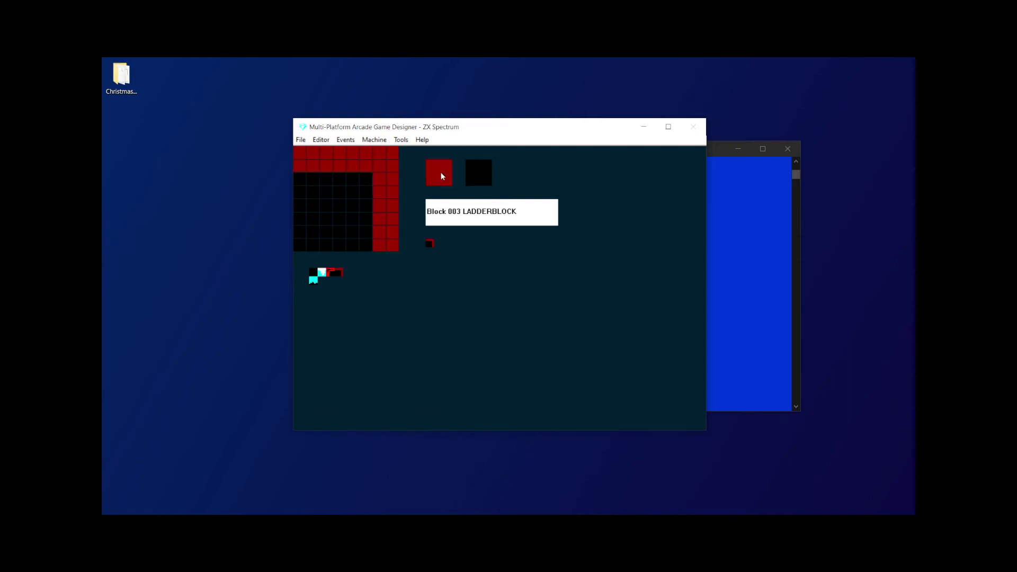
click(442, 175)
click(442, 175)
click(442, 174)
click(442, 174)
click(442, 174)
click(442, 175)
click(442, 174)
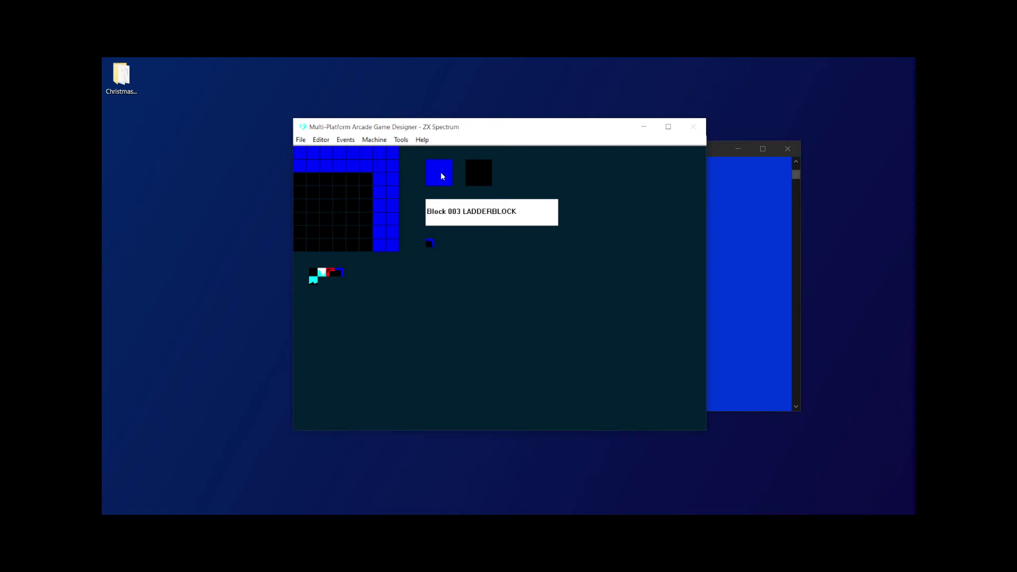
click(442, 175)
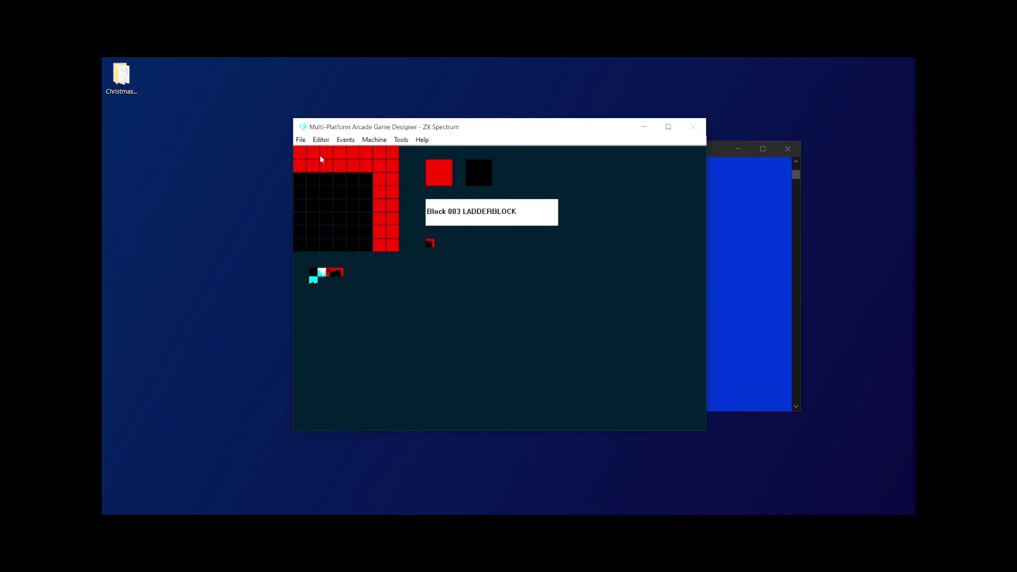
- Thicken ladder block 003's rung and rail to three pixels with black gaps, and view the ladder in the screen editor
drag(298, 178, 369, 181)
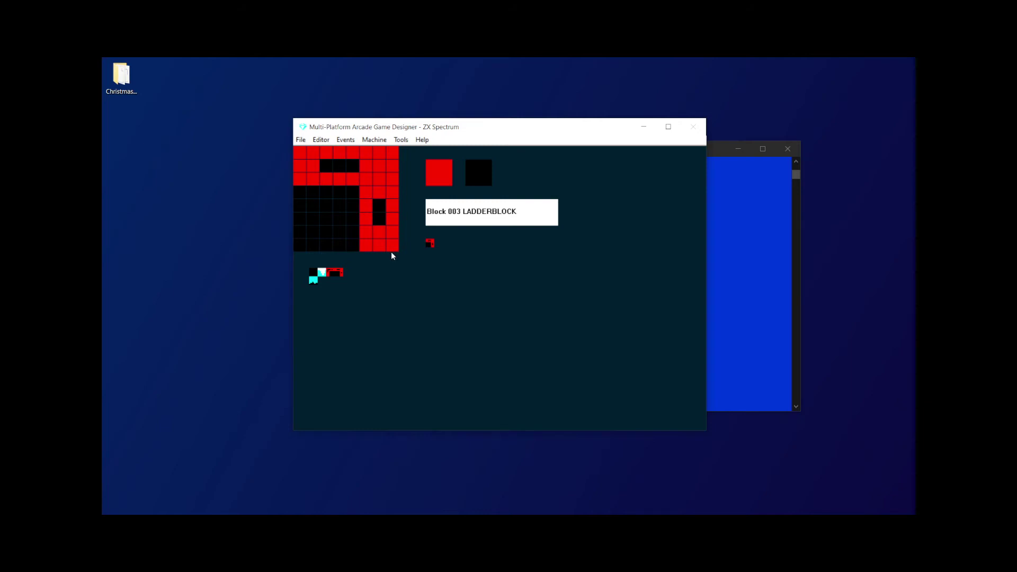
click(320, 141)
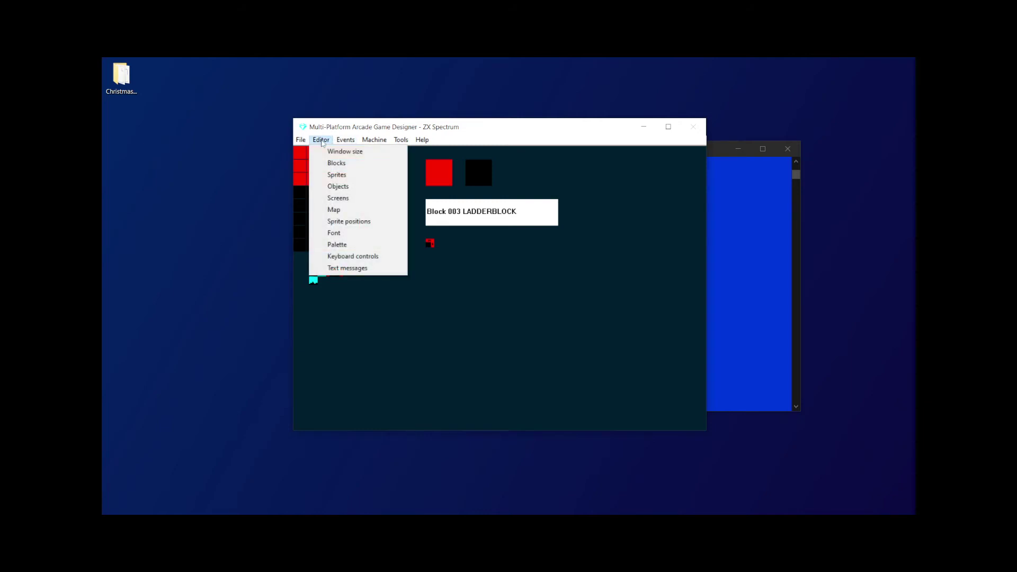
click(341, 198)
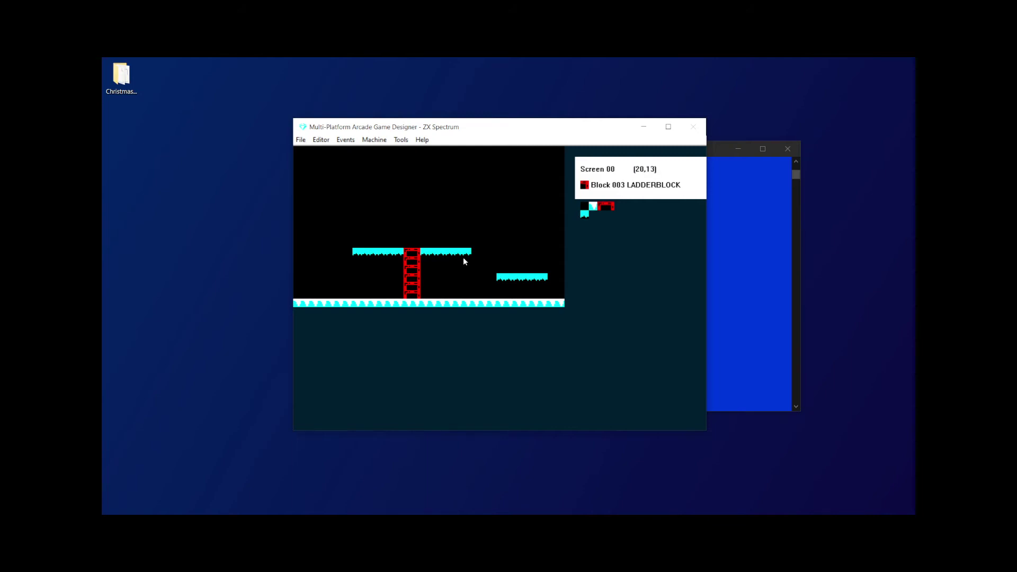
- Widen the vertical rails of ladder blocks 003 and 002 to four pixels in the block editor
click(320, 140)
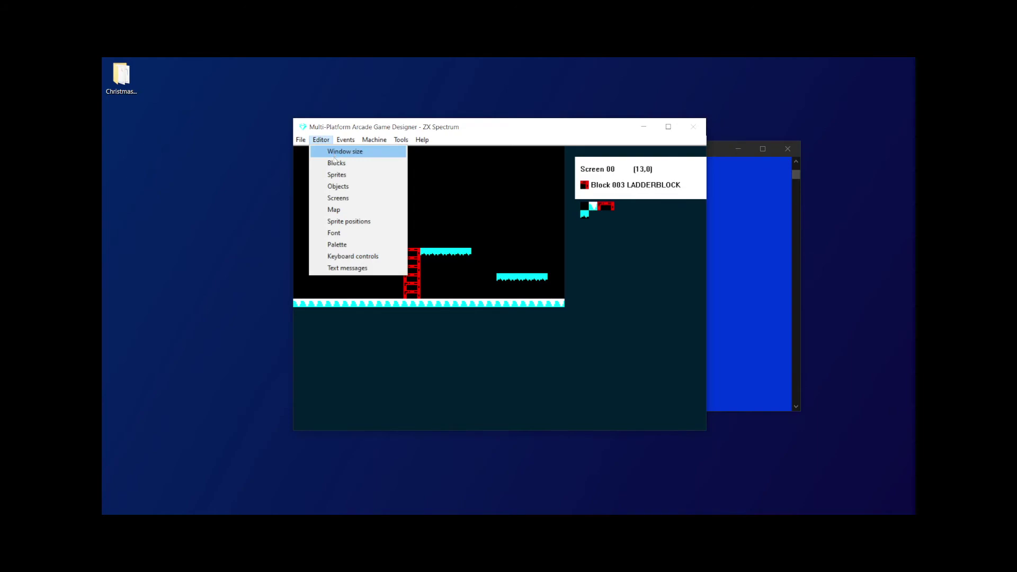
click(345, 161)
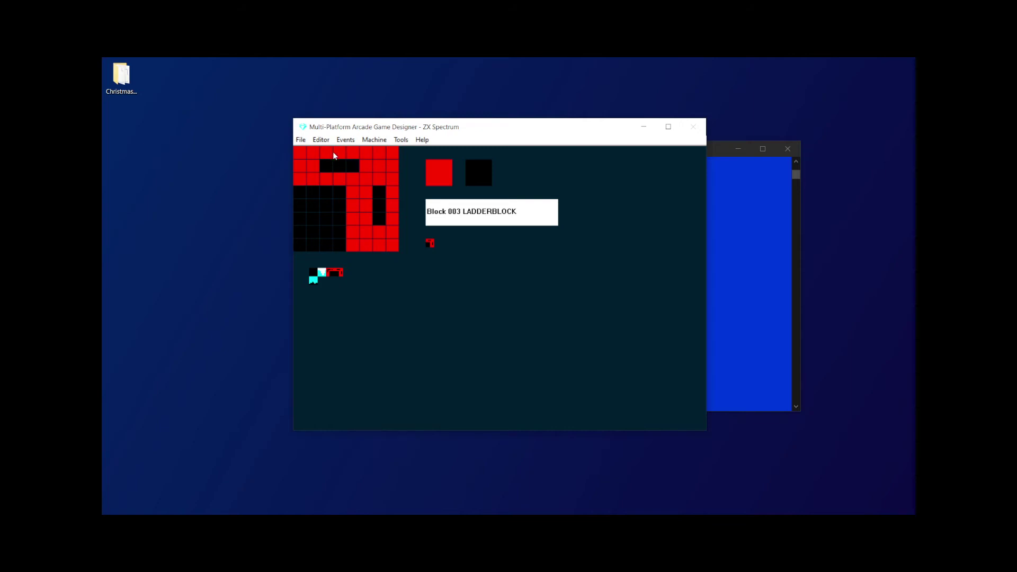
key(comma)
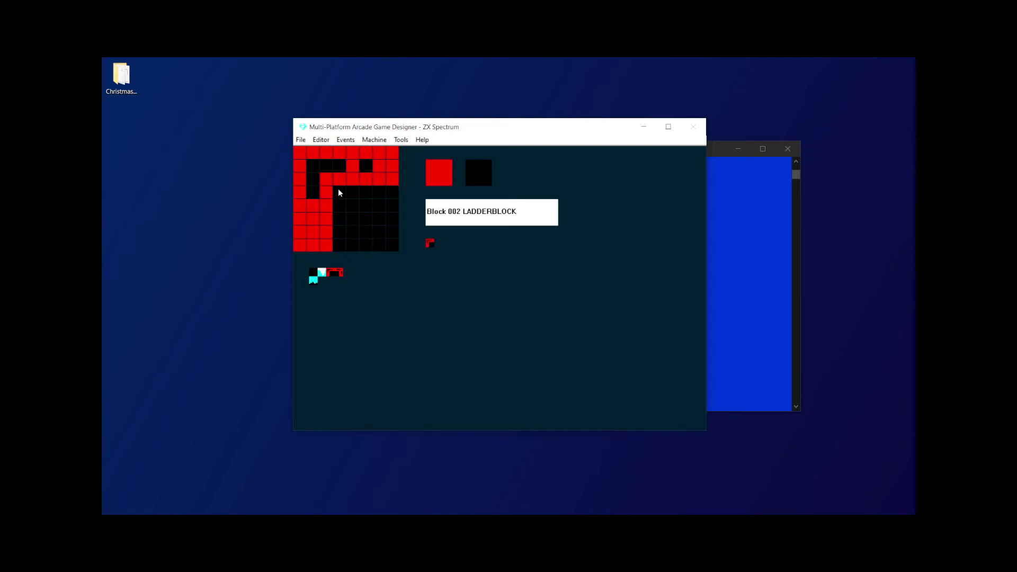
drag(339, 190, 343, 239)
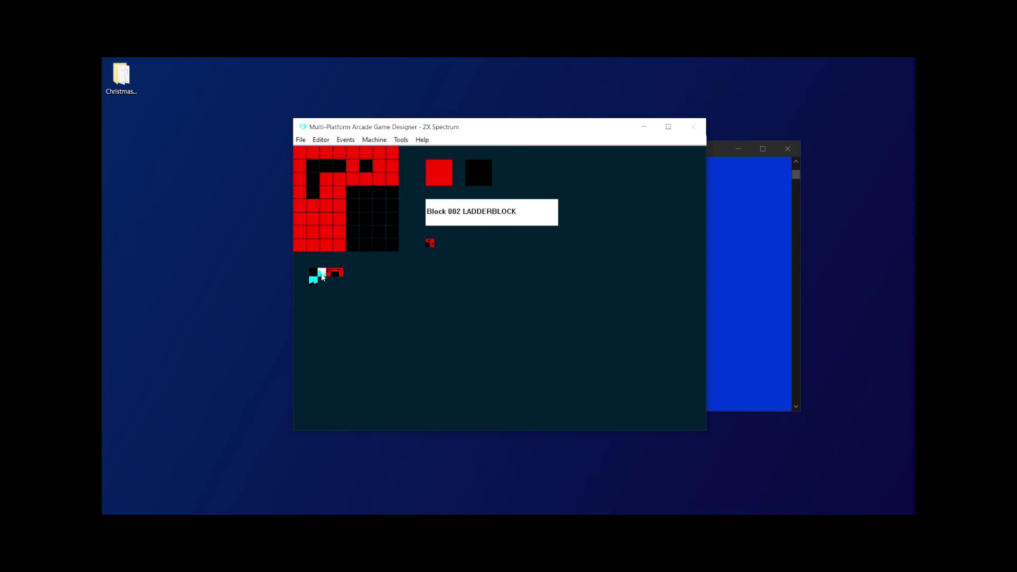
- Cut a black crack into platform block 004, running diagonally from near its upper-left corner to the gaps at its lower edge
click(323, 276)
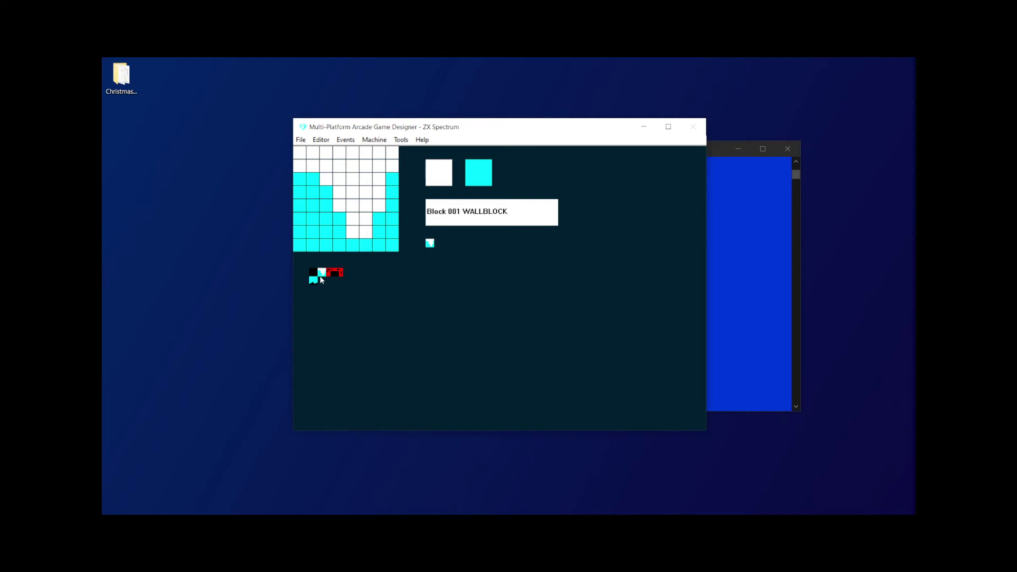
click(313, 281)
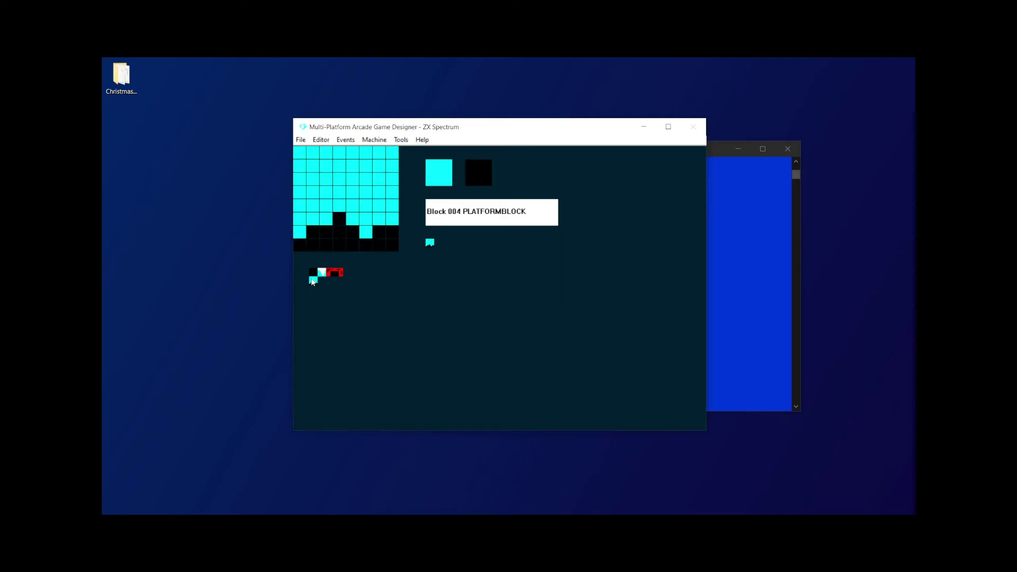
click(315, 167)
click(324, 167)
click(373, 211)
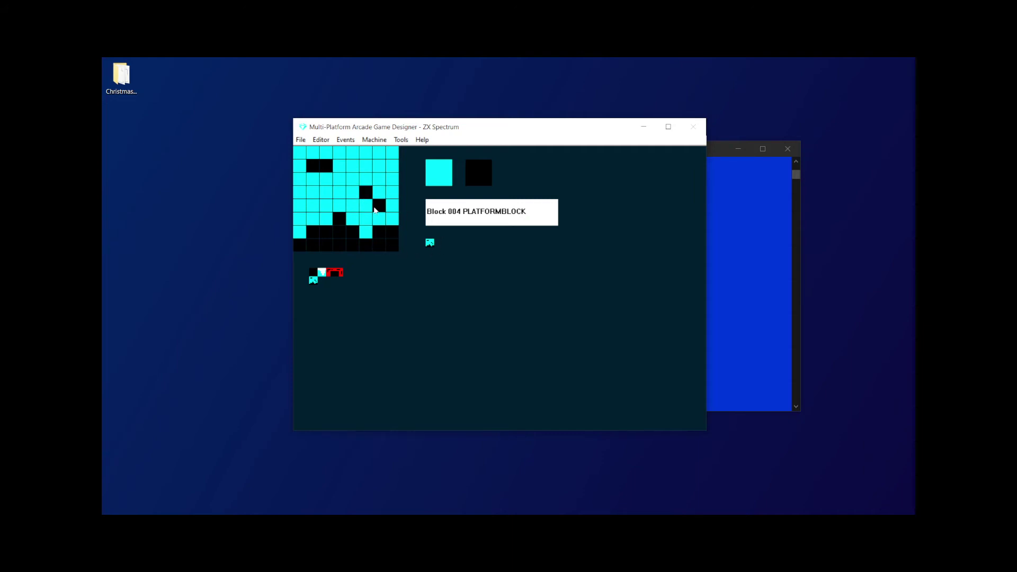
click(357, 184)
click(352, 179)
click(365, 192)
click(379, 206)
click(341, 205)
click(342, 205)
click(343, 196)
click(327, 179)
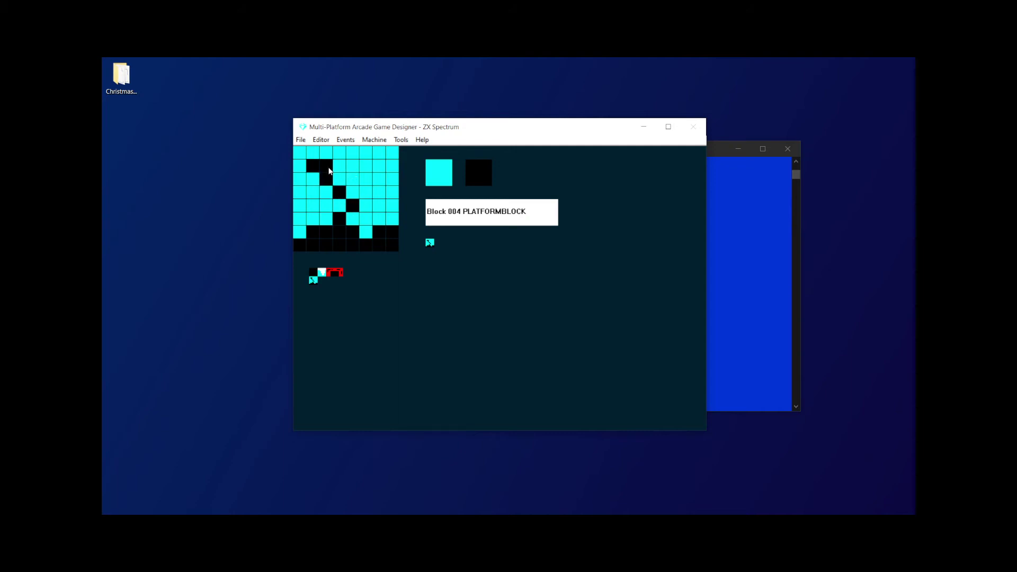
click(328, 169)
click(312, 178)
click(312, 166)
- Add a small diagonal cyan crack to the white upper area of wall block 001
click(324, 273)
click(339, 166)
click(350, 181)
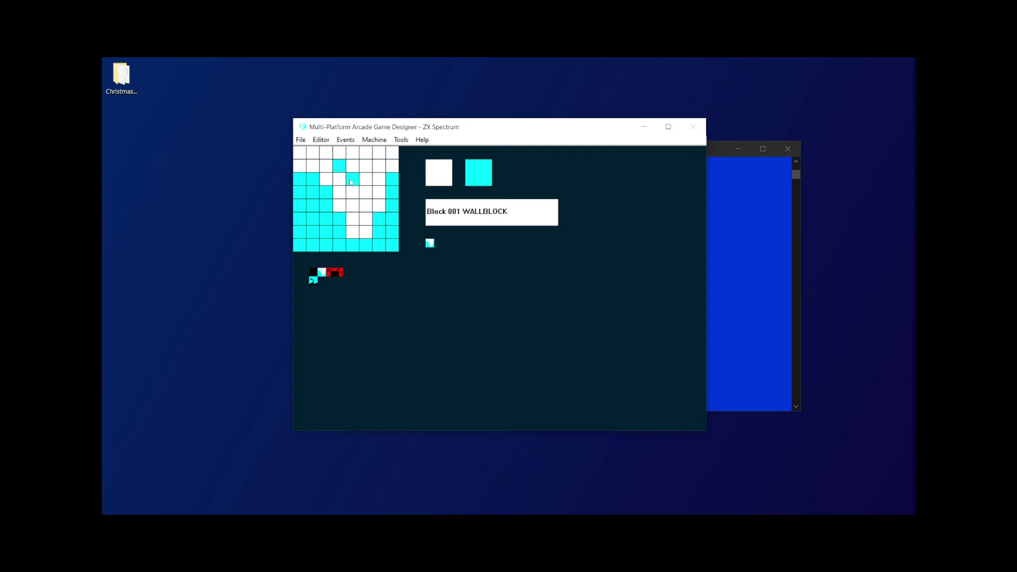
click(326, 168)
click(326, 167)
click(365, 181)
click(363, 192)
click(365, 180)
- Add a new empty block 005 and set its foreground colour to bright red
key(Insert)
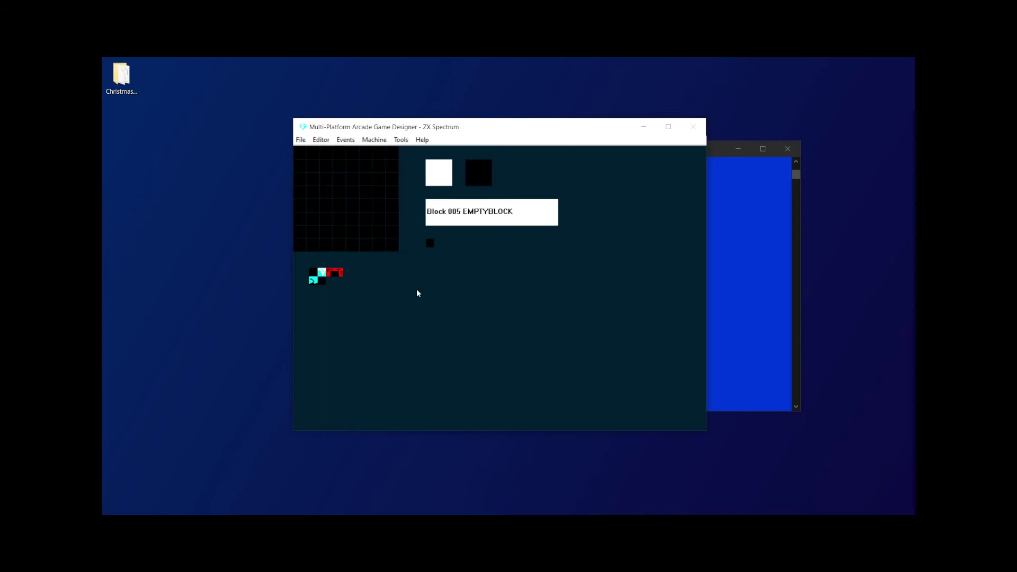
click(431, 178)
click(431, 178)
click(431, 179)
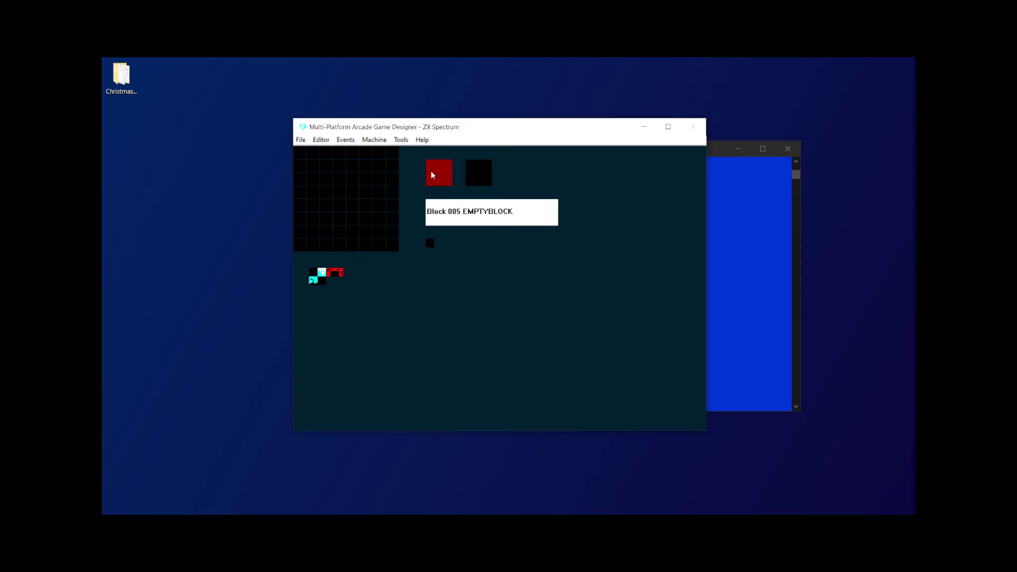
click(433, 172)
click(433, 173)
click(433, 173)
click(434, 173)
click(434, 173)
click(434, 172)
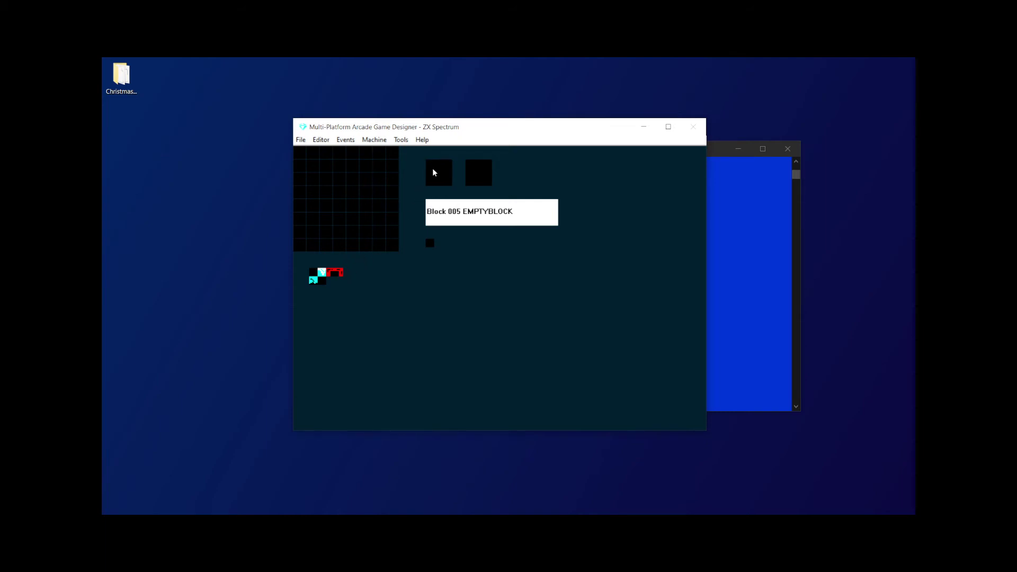
click(434, 173)
click(434, 172)
click(434, 172)
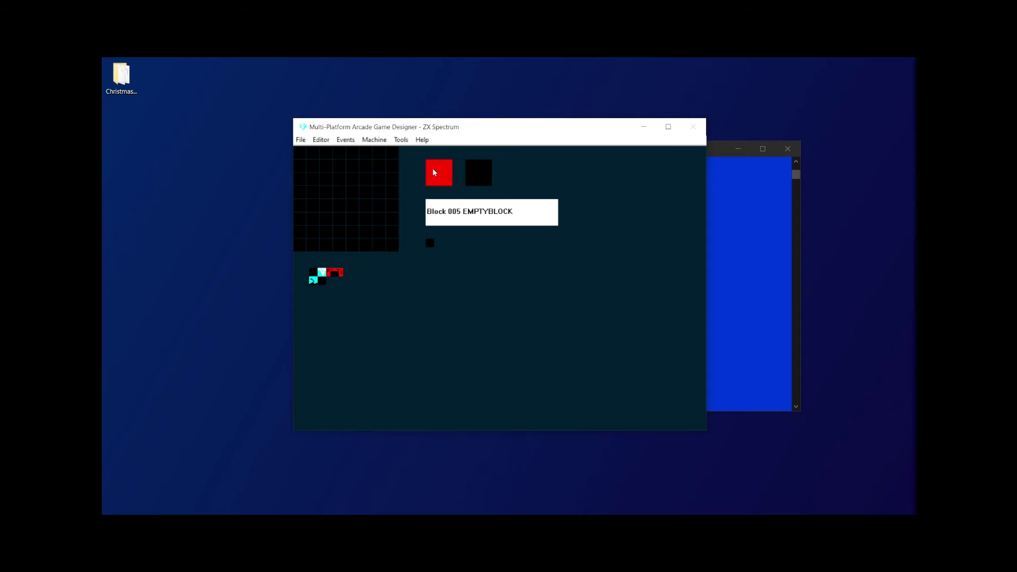
- Open the sprite editor, set the foreground colour to white and add a new sprite 003
click(328, 140)
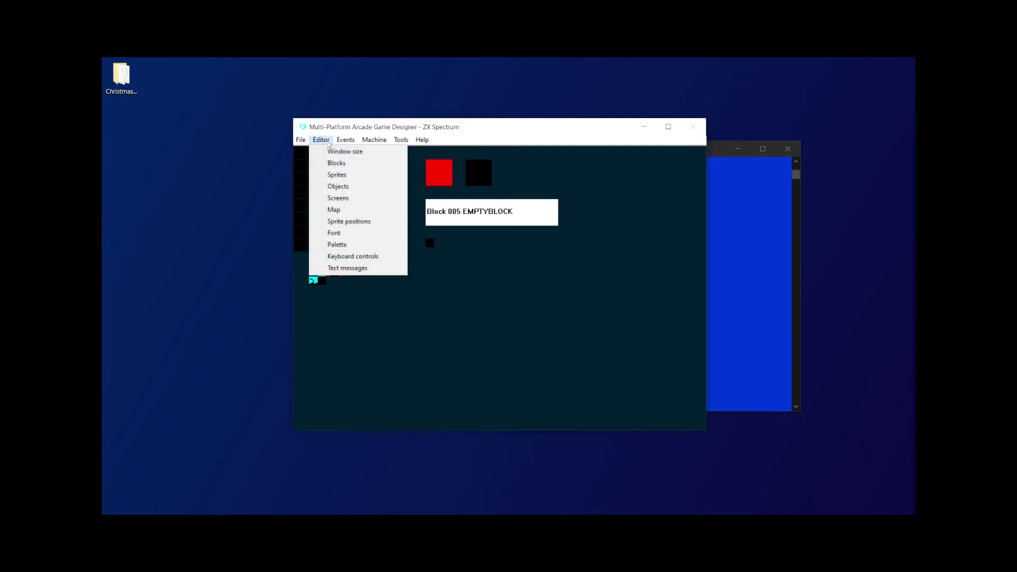
click(337, 175)
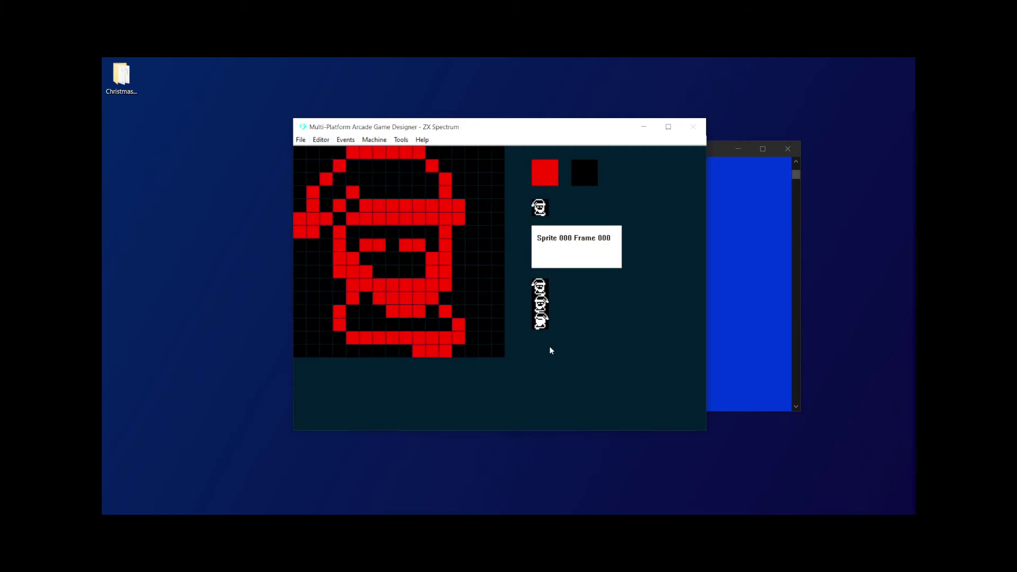
click(542, 181)
click(543, 181)
click(542, 180)
click(542, 181)
click(543, 181)
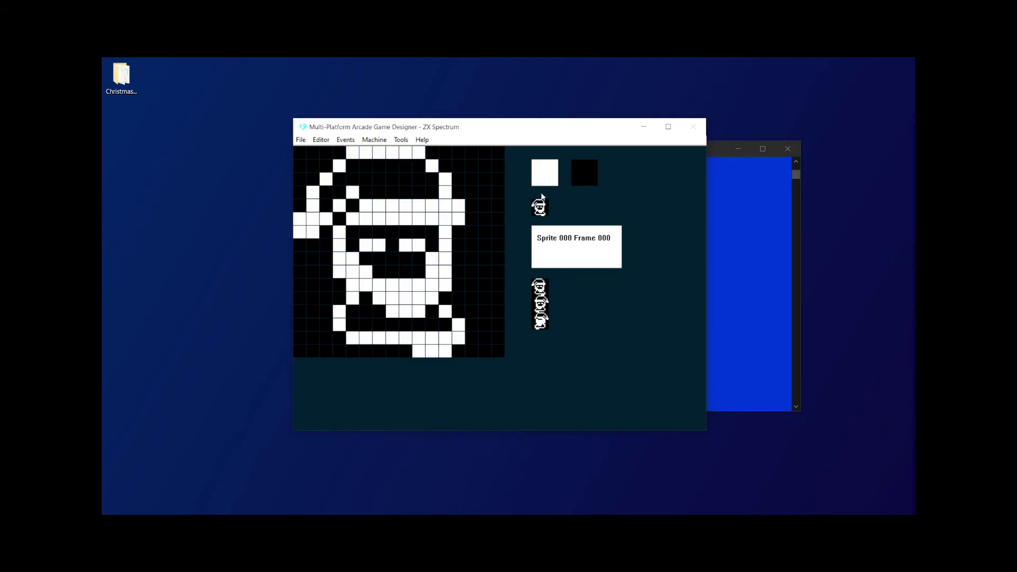
click(545, 375)
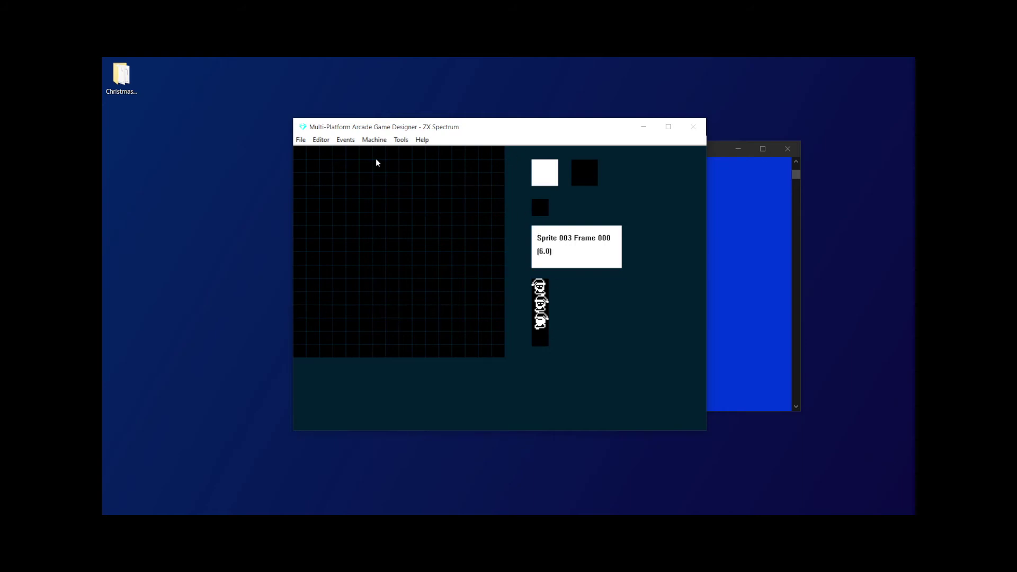
- Draw a small hat along the upper edge of sprite 003 and an arched body with two feet along its lower edge
mouse_move(369, 156)
mouse_down()
mouse_move(424, 153)
mouse_move(424, 179)
mouse_move(375, 181)
mouse_move(362, 166)
mouse_move(352, 178)
mouse_move(432, 181)
mouse_up()
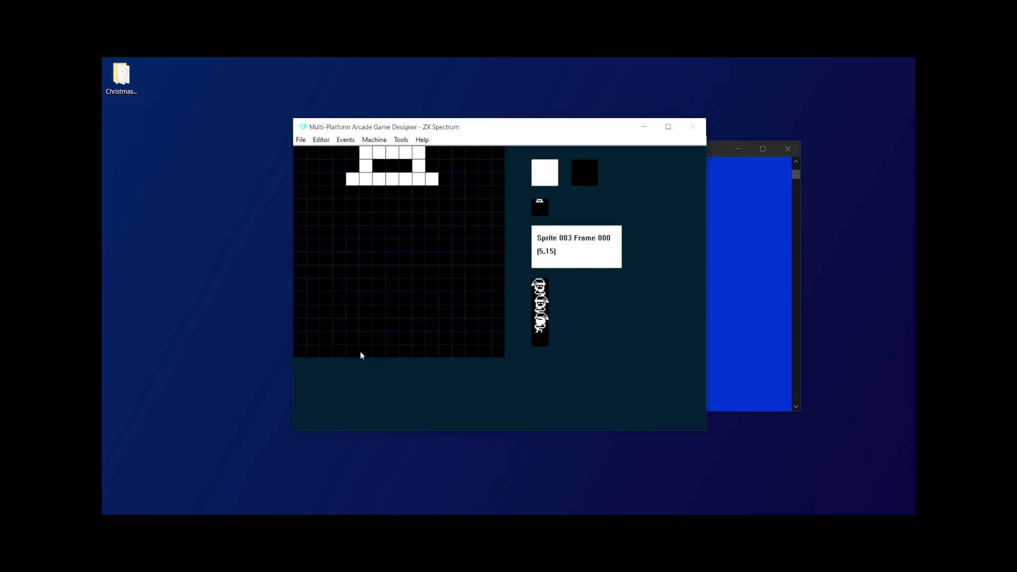
drag(348, 353, 379, 352)
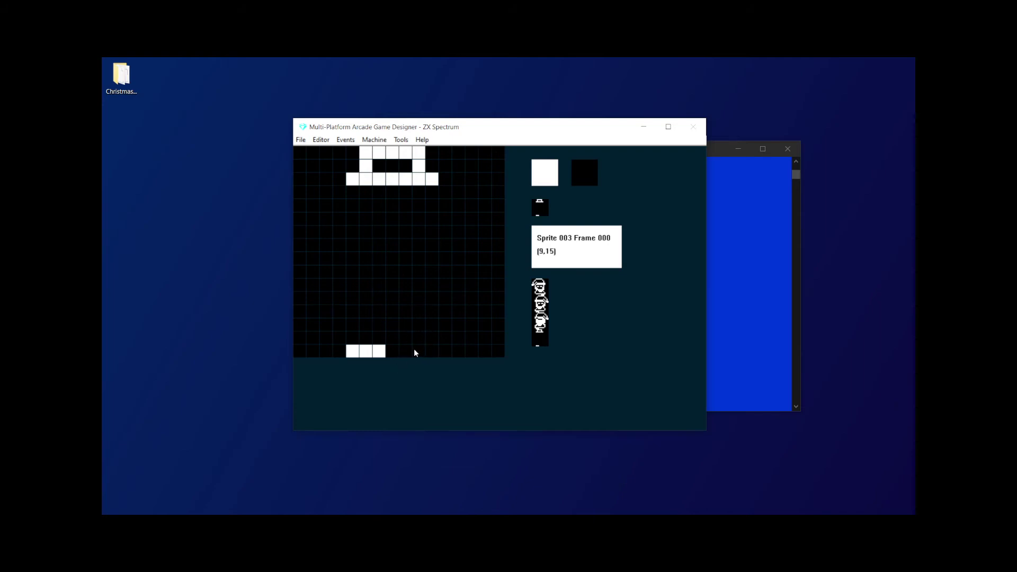
drag(413, 350, 445, 351)
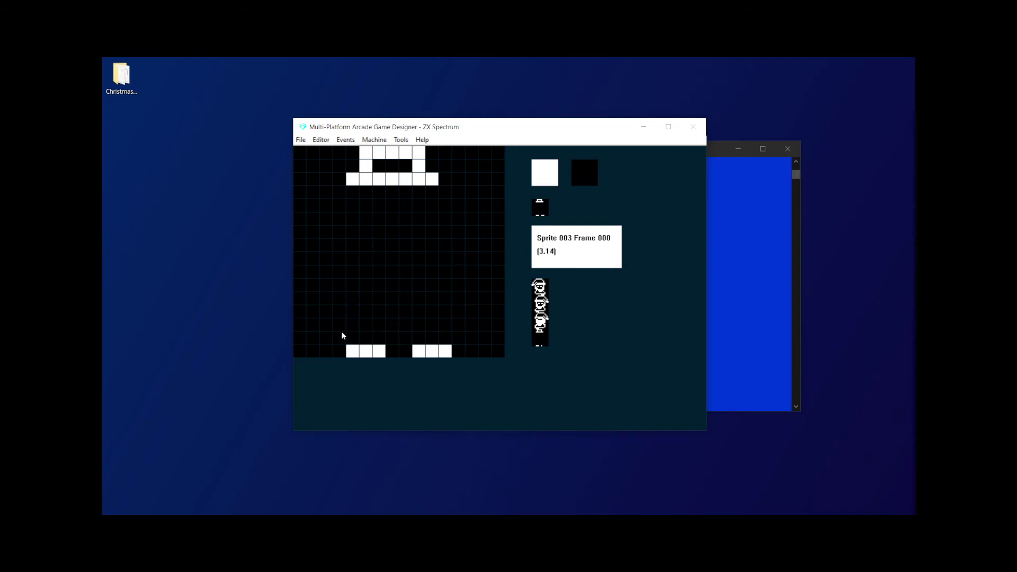
drag(341, 331, 361, 308)
drag(460, 337, 419, 297)
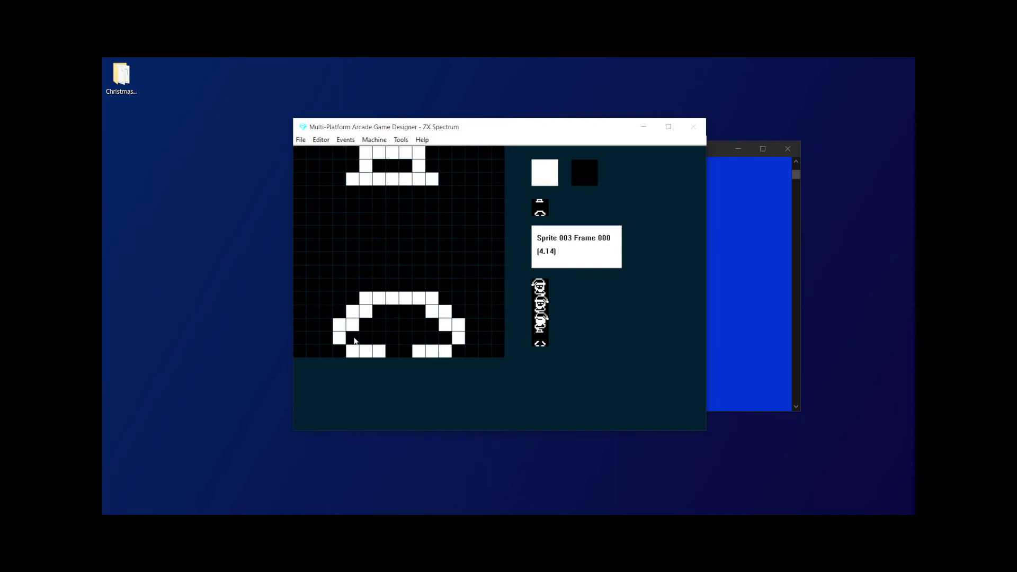
drag(392, 337, 405, 338)
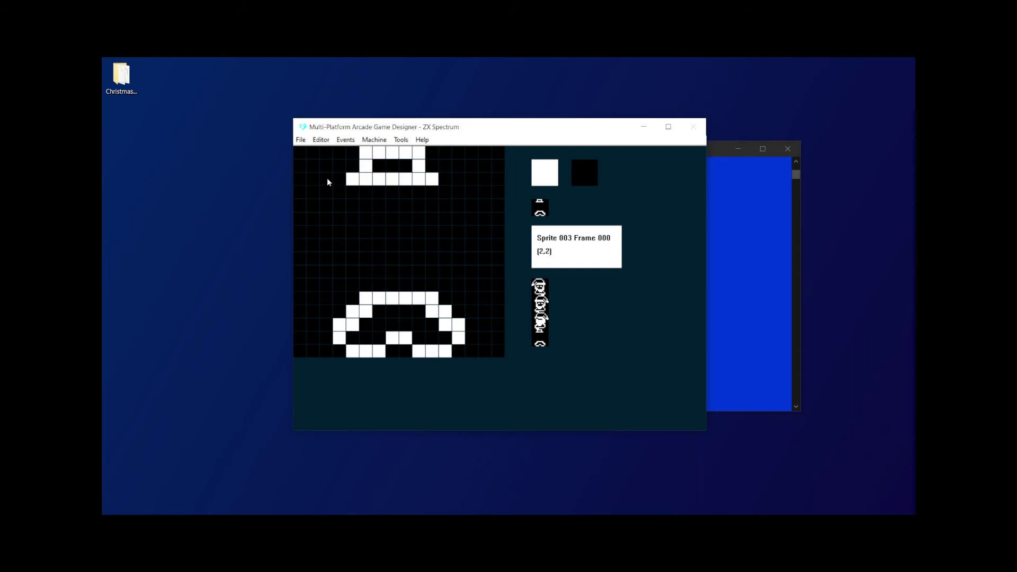
- Widen the hat of sprite 003 on both sides, clear its inner pixels and extend the brim past the crown
mouse_move(326, 179)
mouse_down()
mouse_move(343, 175)
mouse_move(352, 154)
mouse_up()
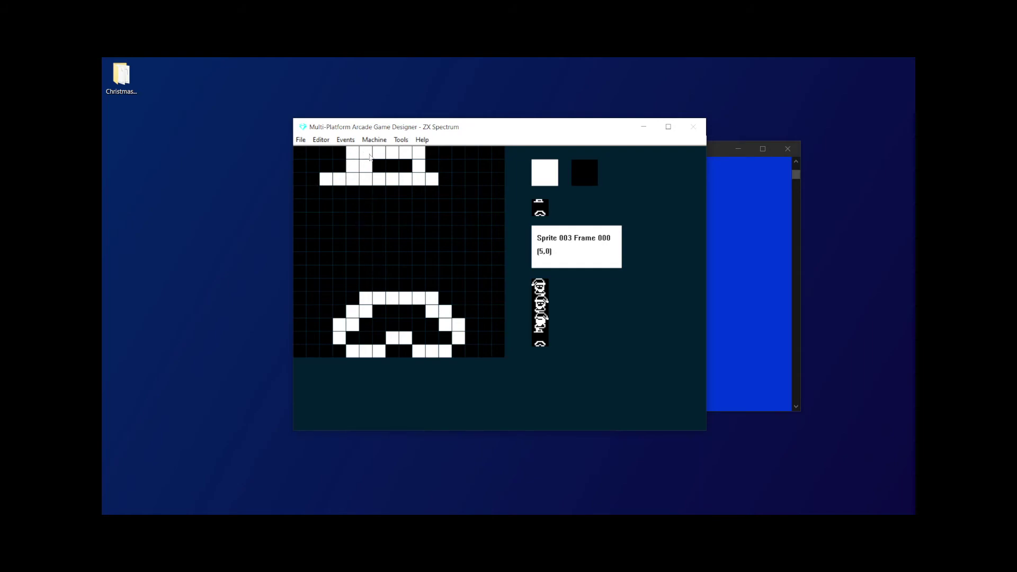
right_click(369, 164)
right_click(352, 153)
click(448, 180)
click(444, 167)
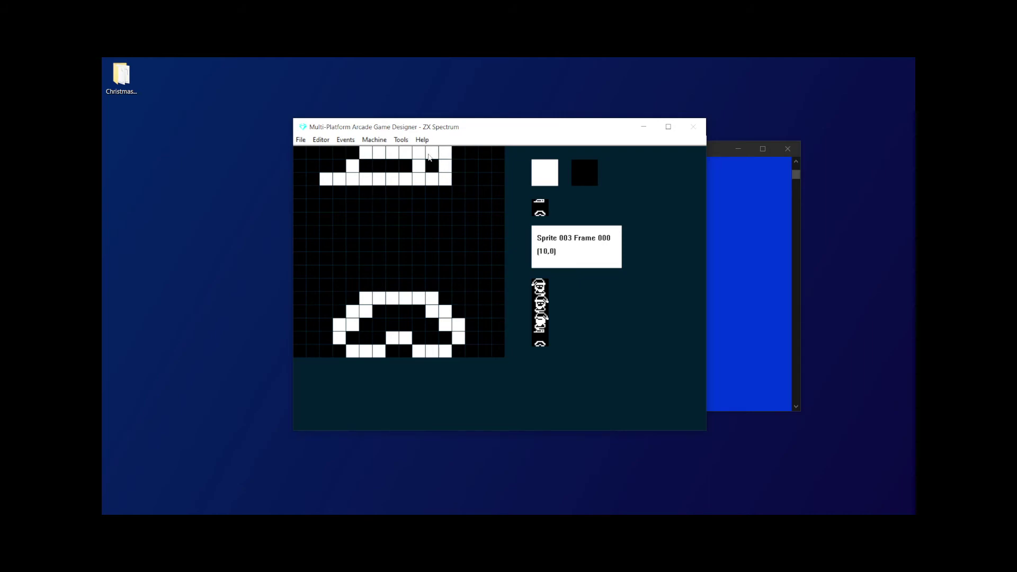
right_click(419, 166)
click(455, 179)
click(322, 190)
right_click(326, 180)
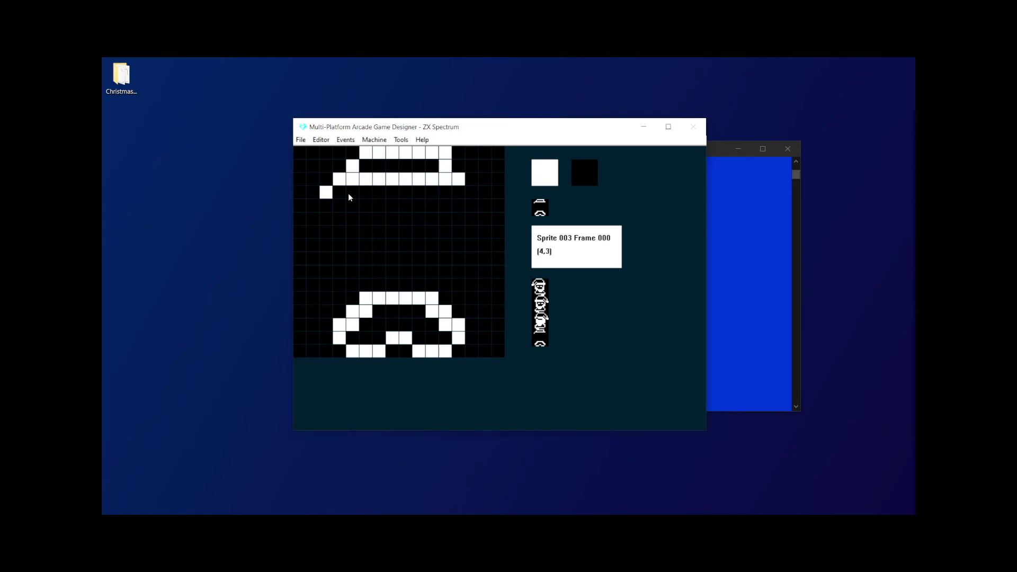
right_click(326, 191)
click(326, 178)
- Outline both sides of the head between hat and body, and draw a nose and a mouth line inside it
mouse_move(352, 285)
mouse_down()
mouse_move(335, 246)
mouse_move(339, 204)
mouse_move(352, 192)
mouse_up()
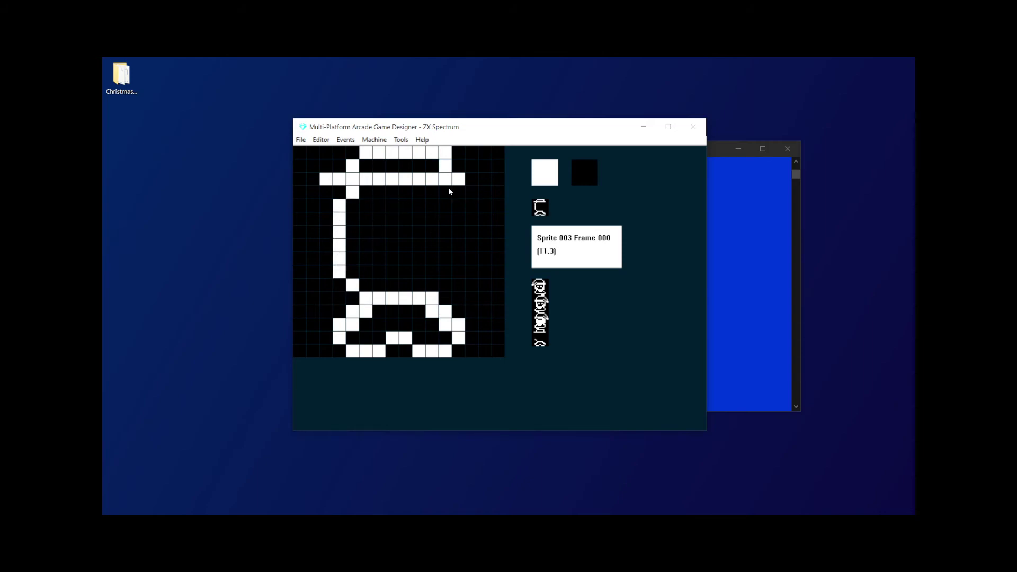
mouse_move(448, 192)
mouse_down()
mouse_move(467, 244)
mouse_move(445, 288)
mouse_up()
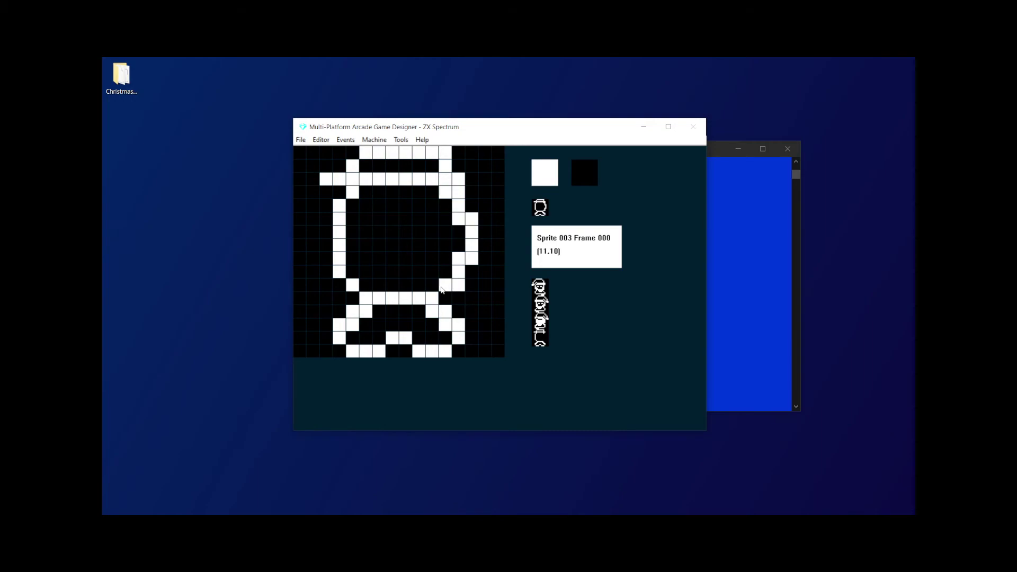
click(404, 242)
click(419, 258)
click(428, 263)
click(431, 272)
click(416, 270)
click(405, 271)
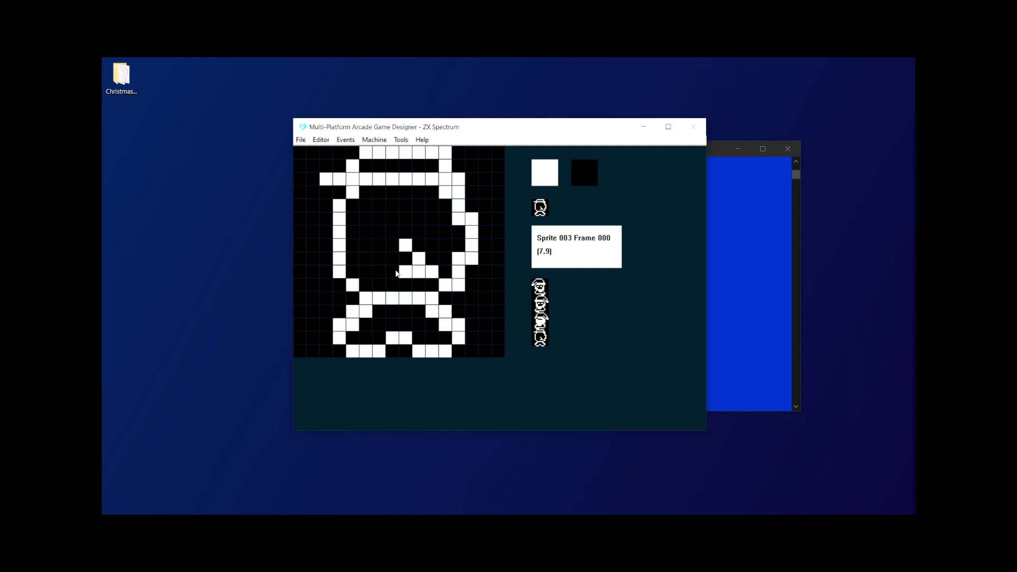
- Draw two eyes on sprite 003, each a two-pixel row with one pixel below its right end
click(378, 218)
click(392, 219)
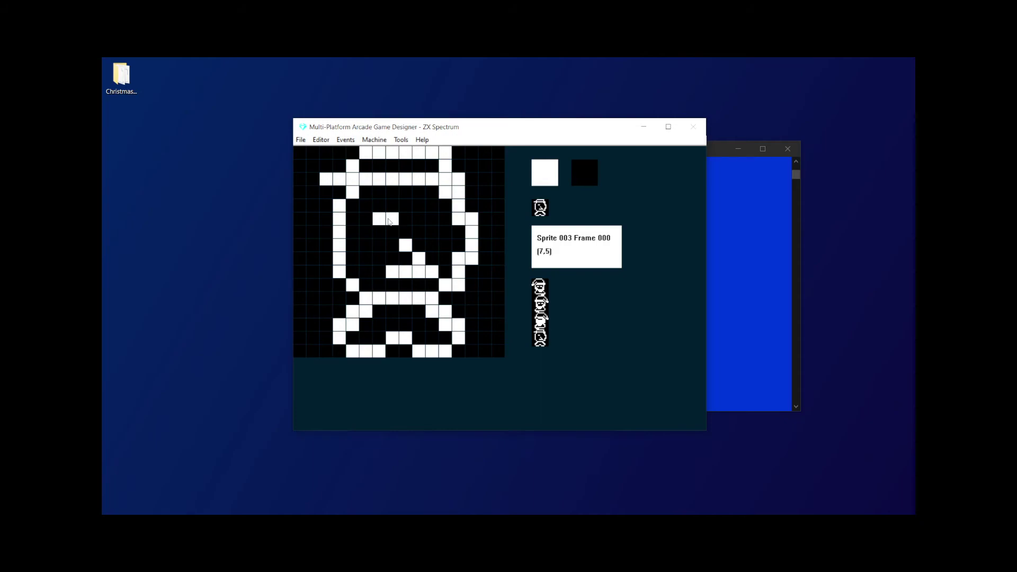
click(432, 219)
click(418, 219)
click(432, 232)
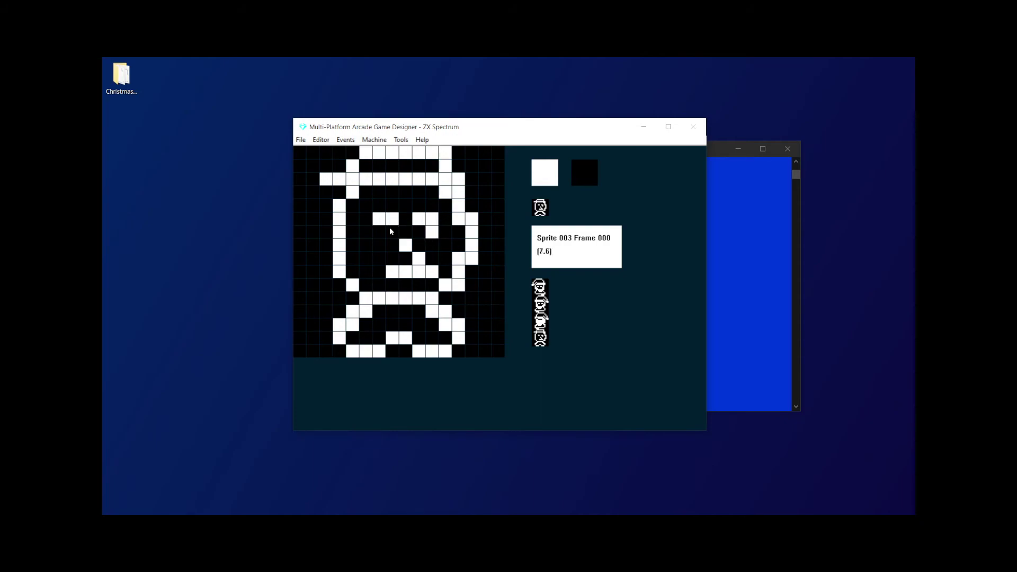
click(390, 232)
click(379, 205)
click(392, 205)
right_click(379, 219)
click(418, 206)
click(431, 207)
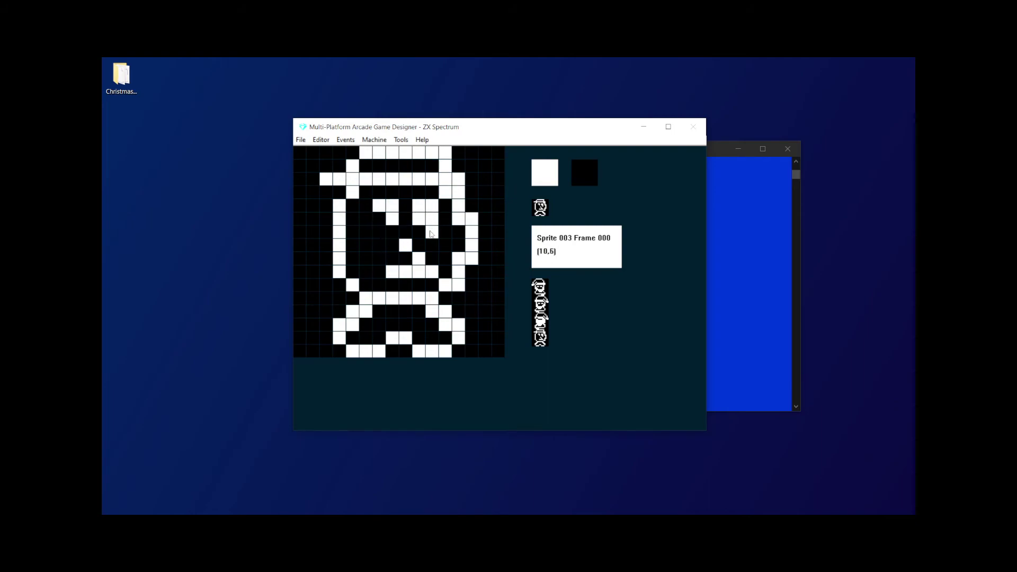
right_click(431, 232)
right_click(416, 218)
- Shift both eyes of sprite 003 one pixel to the left
click(366, 206)
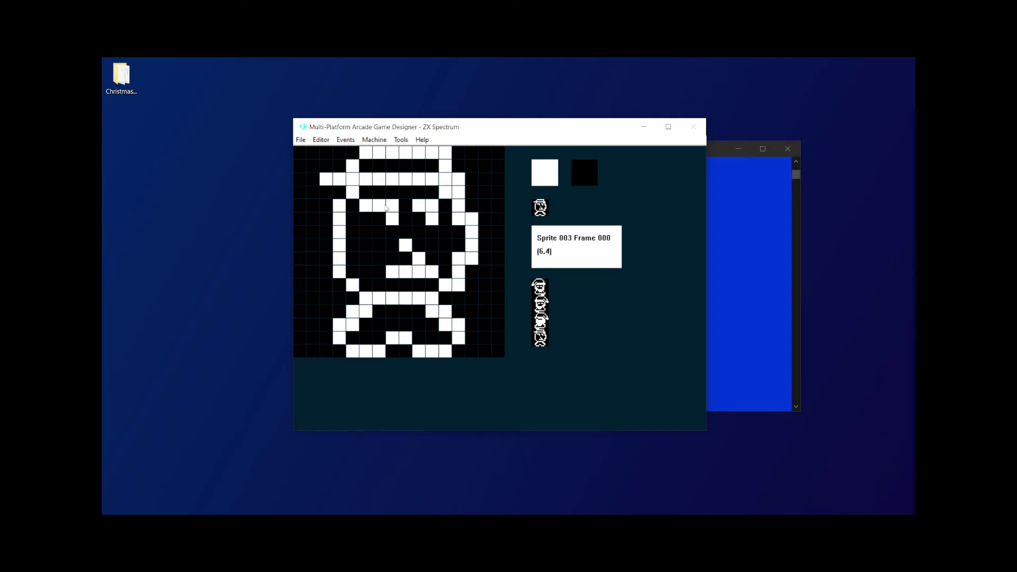
right_click(393, 205)
right_click(393, 219)
click(380, 219)
click(406, 206)
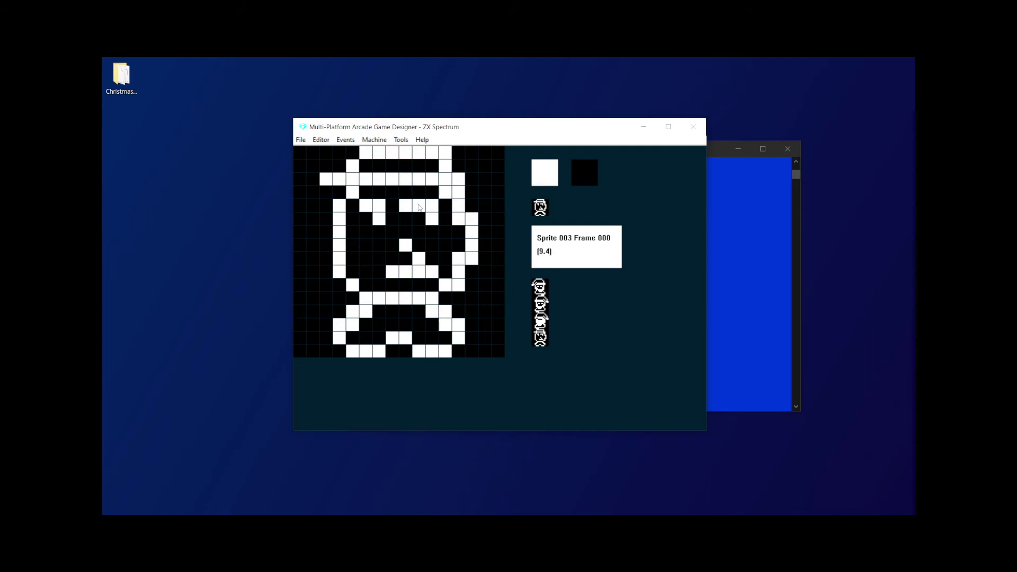
right_click(432, 206)
right_click(431, 218)
click(421, 215)
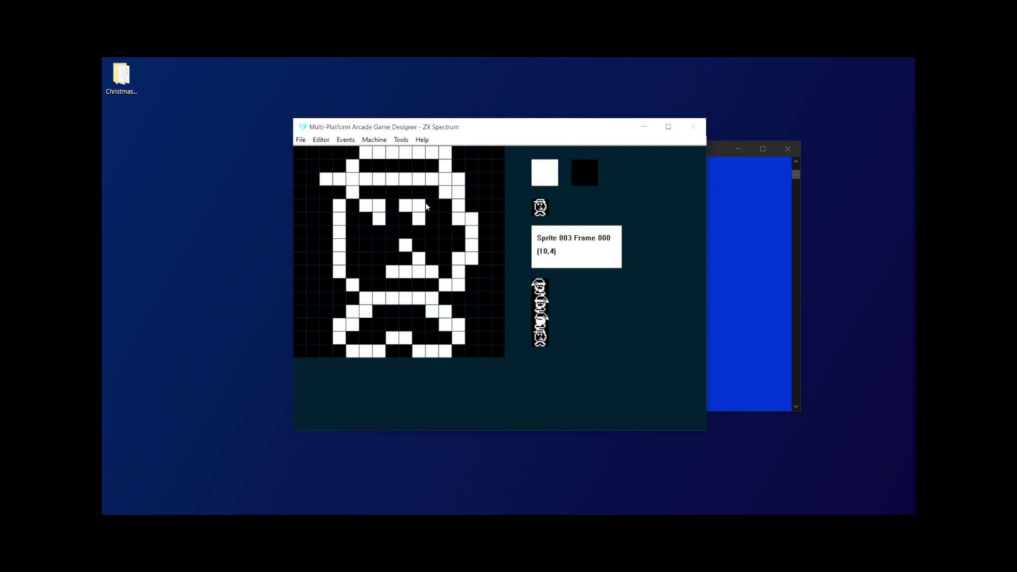
- Reshape both eyes of sprite 003 into solid two-by-two pixel squares
right_click(367, 207)
right_click(406, 206)
click(391, 206)
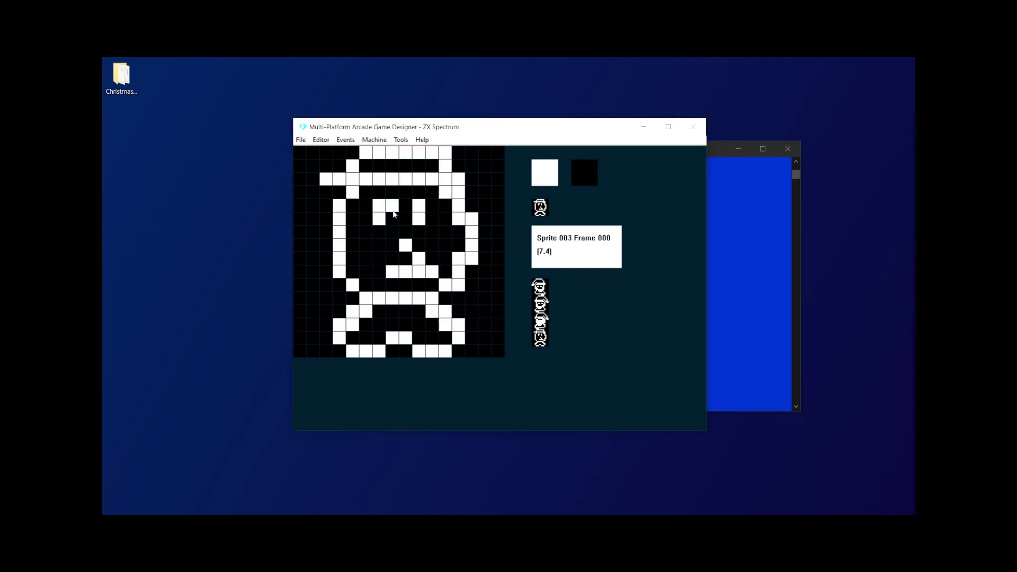
click(393, 219)
click(428, 212)
click(436, 223)
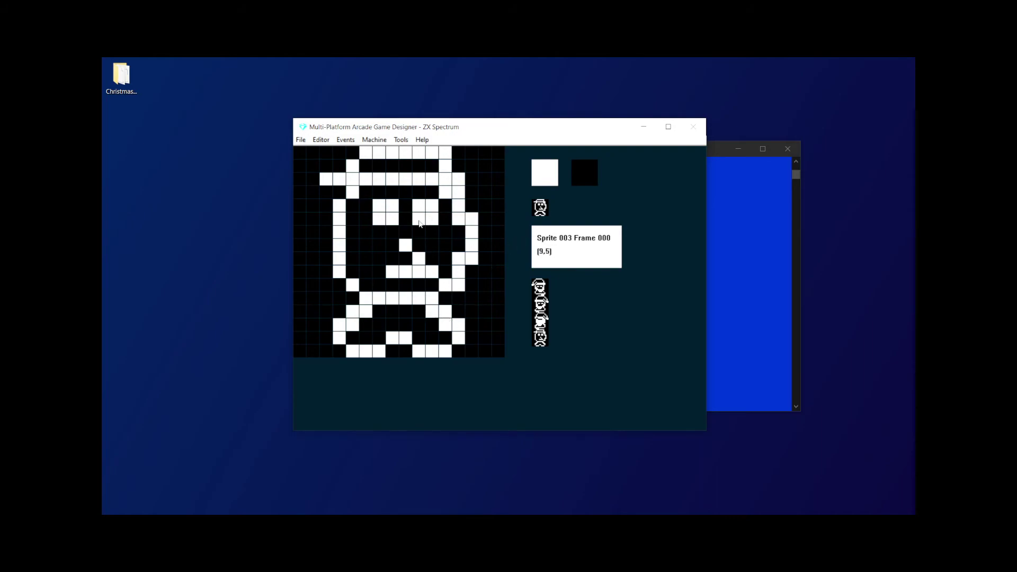
- Extend the right end of the hat brim on sprite 003 by one pixel
click(471, 182)
click(483, 183)
click(376, 206)
- Draw a diagonal cheek line from the face's left edge down to the mouth row, and cut a one-pixel gap beside the mouth
drag(345, 239, 377, 272)
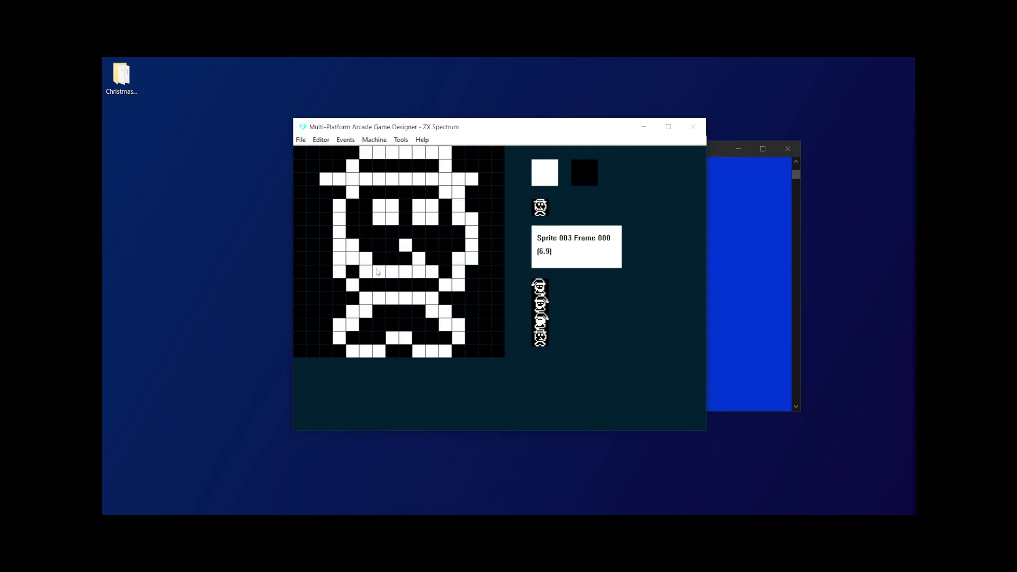
right_click(352, 259)
click(367, 270)
click(408, 277)
click(408, 277)
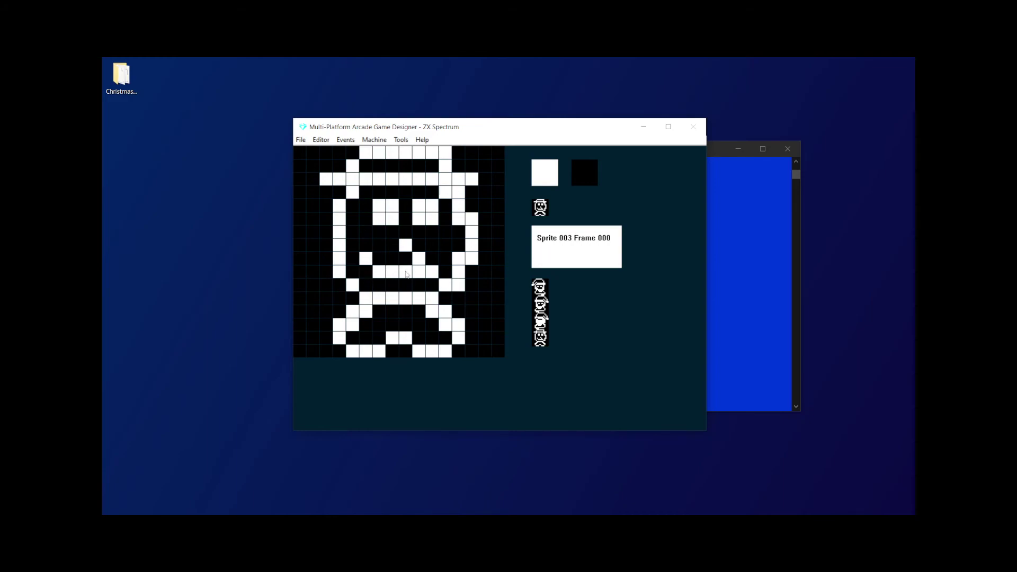
click(392, 271)
click(353, 250)
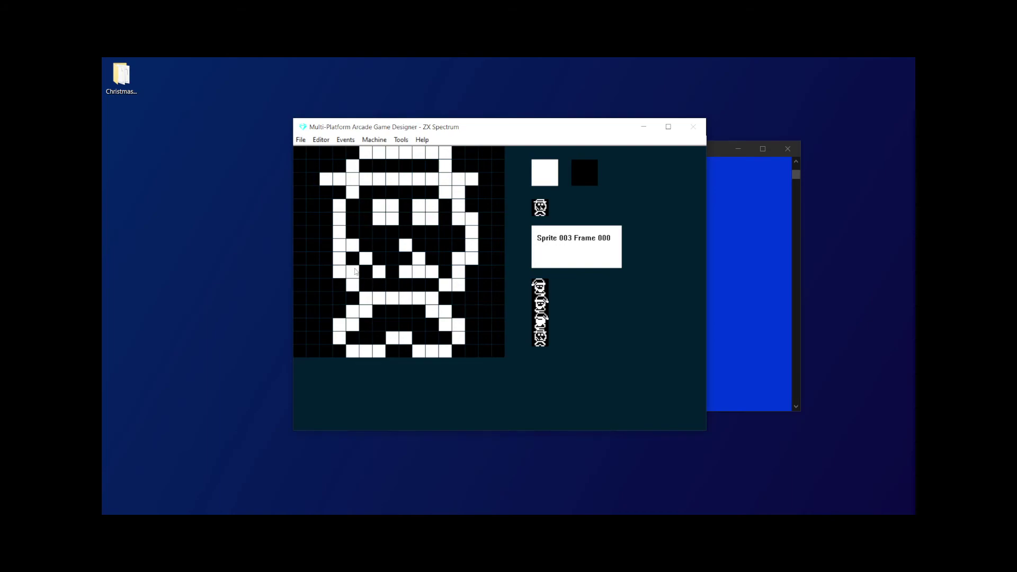
- Fill the whole face area of sprite 003 solid white, covering the eyes, nose and mouth
click(353, 272)
click(366, 285)
click(353, 219)
click(353, 233)
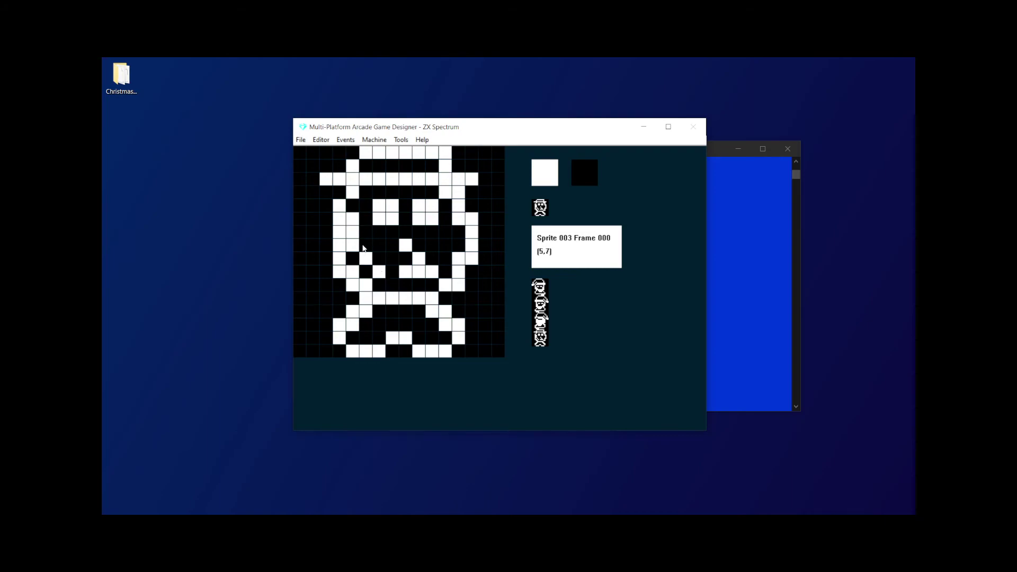
click(363, 248)
click(364, 232)
mouse_move(380, 207)
mouse_down()
mouse_move(348, 216)
mouse_move(363, 193)
mouse_move(438, 197)
mouse_move(452, 243)
mouse_move(442, 268)
mouse_move(426, 281)
mouse_move(375, 282)
mouse_move(353, 248)
mouse_move(400, 264)
mouse_move(368, 206)
mouse_move(392, 208)
mouse_move(399, 234)
mouse_move(422, 207)
mouse_move(407, 209)
mouse_move(418, 245)
mouse_move(439, 242)
mouse_move(373, 231)
mouse_up()
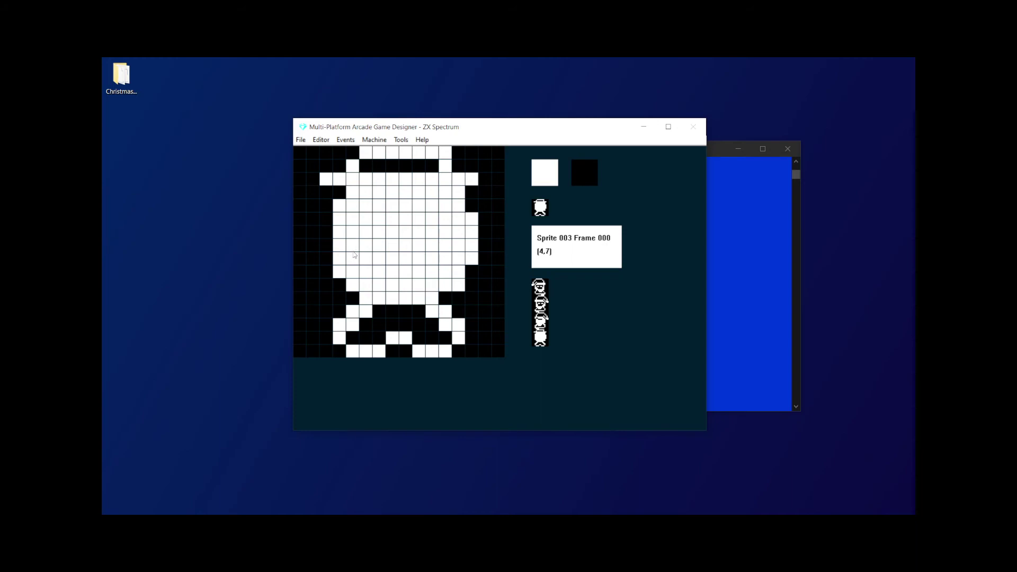
- Carve a black jaw line down the left side of sprite 003's face and along the mouth row, and fill the body solid white
right_click(366, 271)
right_click(366, 284)
right_click(374, 286)
right_click(394, 289)
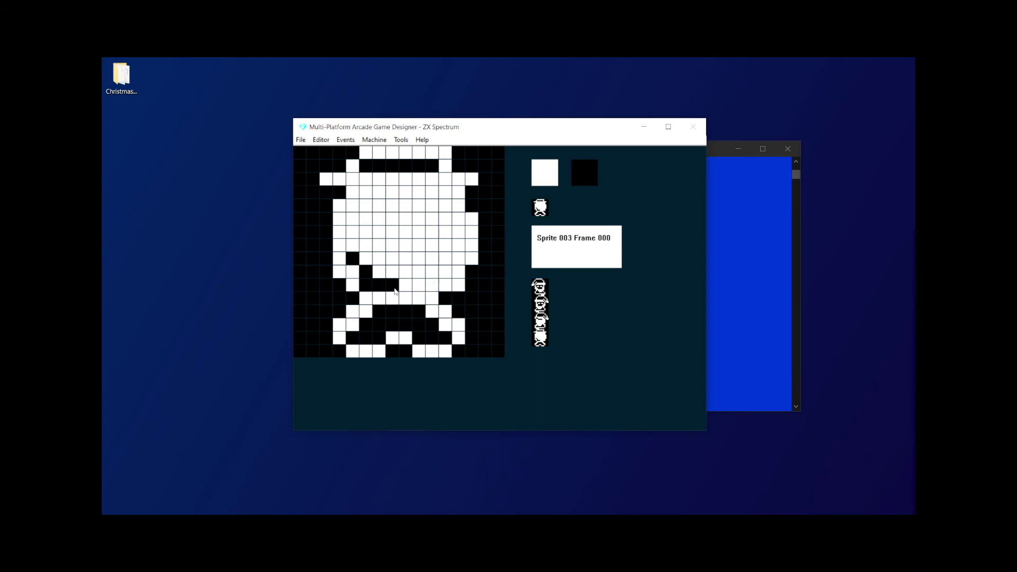
mouse_move(374, 317)
mouse_down()
mouse_move(349, 337)
mouse_move(397, 328)
mouse_move(400, 313)
mouse_move(421, 316)
mouse_move(417, 339)
mouse_move(452, 336)
mouse_move(402, 319)
mouse_move(398, 298)
mouse_up()
right_click(409, 290)
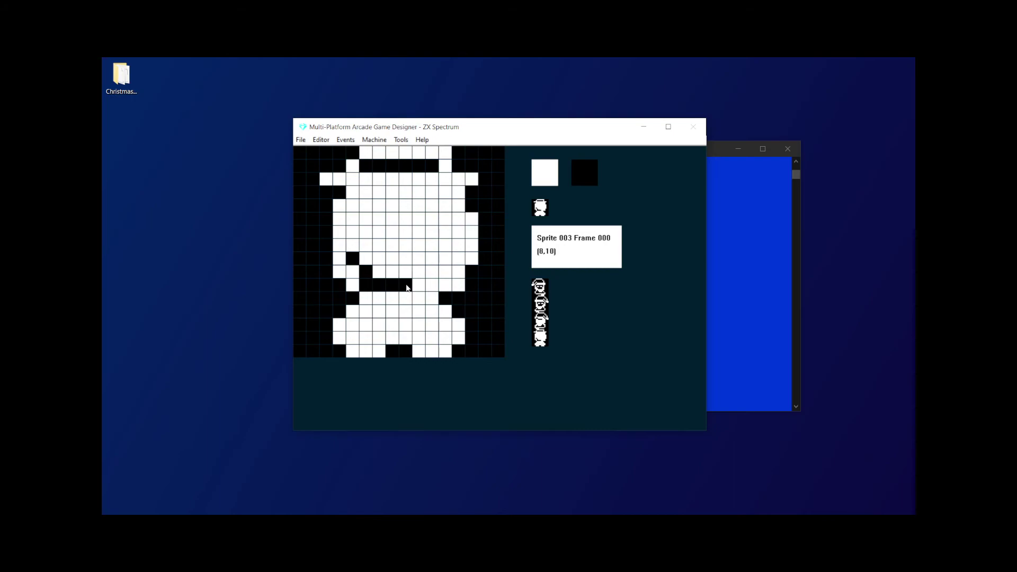
right_click(354, 246)
click(364, 287)
right_click(353, 232)
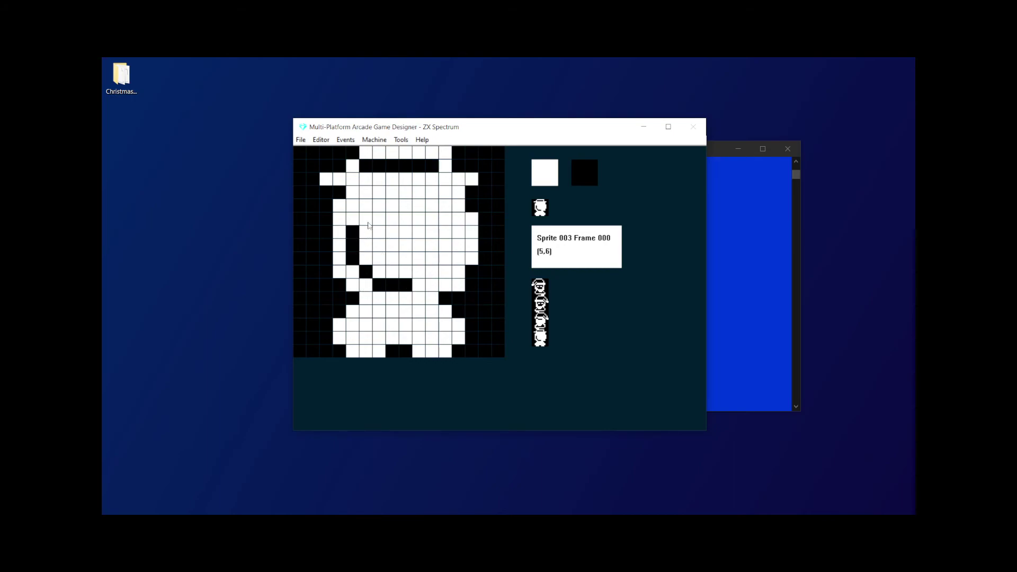
- Carve four black fringe pixels beneath the hat brim of sprite 003, and fill the left four pixels of the hat band white
right_click(379, 192)
right_click(392, 192)
right_click(406, 192)
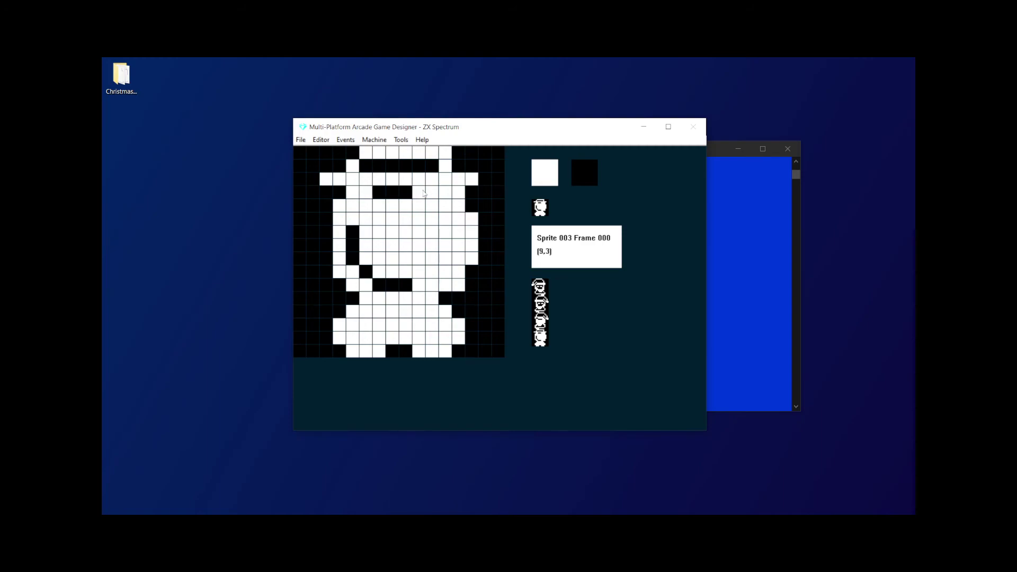
right_click(432, 192)
click(363, 168)
click(379, 166)
click(392, 165)
click(406, 166)
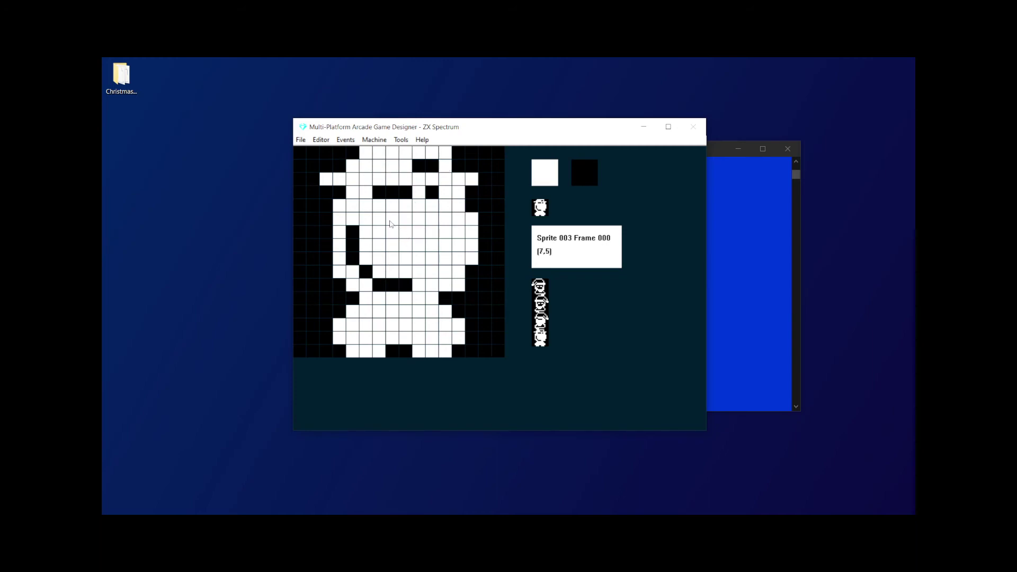
- Add two single-pixel black eyes and a two-pixel diagonal black nose to sprite 003's face
click(390, 222)
click(431, 222)
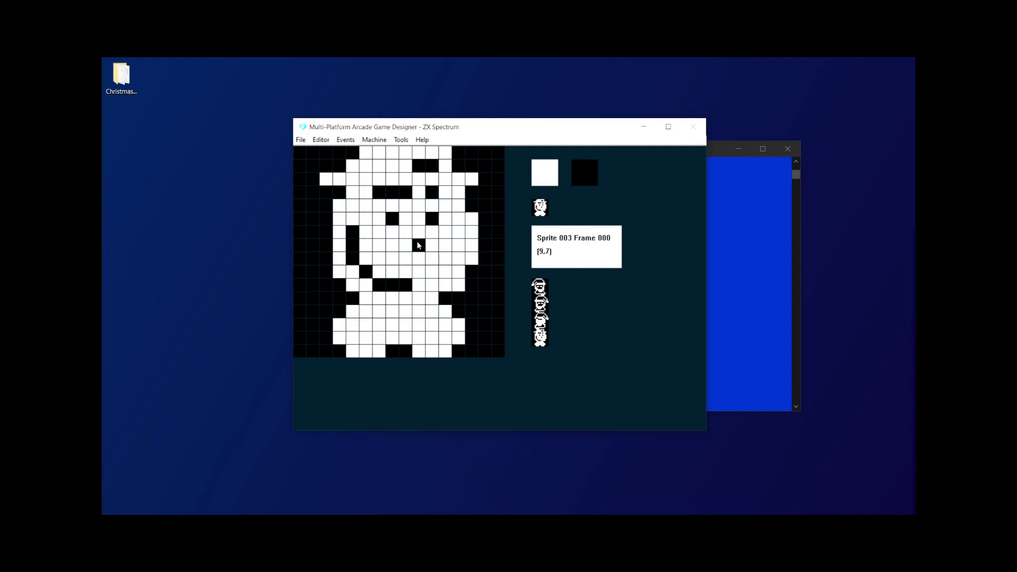
click(431, 257)
- Try longer, thicker and wider black nose shapes on sprite 003, and restore the two-pixel diagonal nose
click(445, 272)
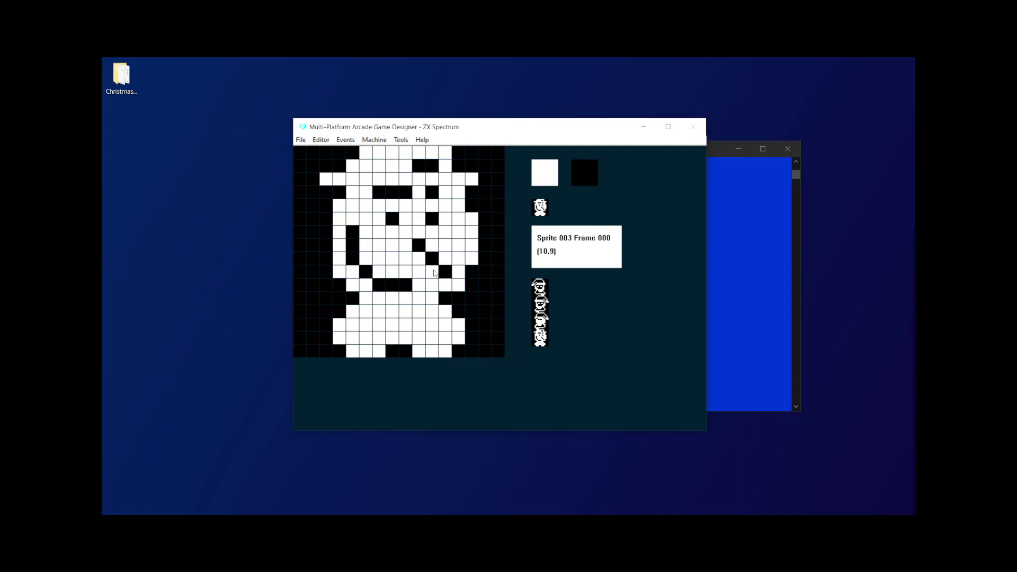
click(432, 271)
click(416, 271)
click(445, 271)
click(433, 272)
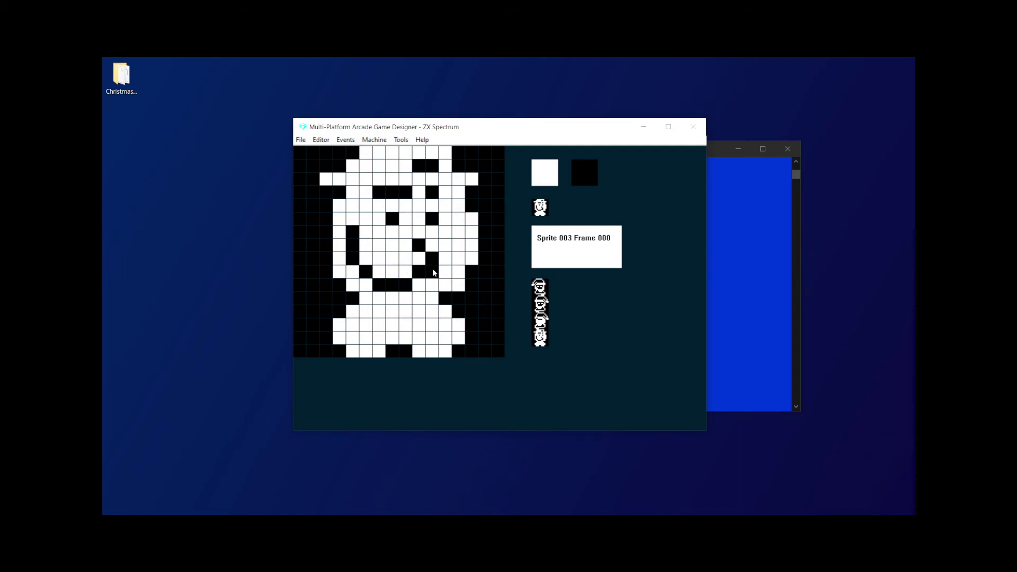
click(420, 271)
click(420, 259)
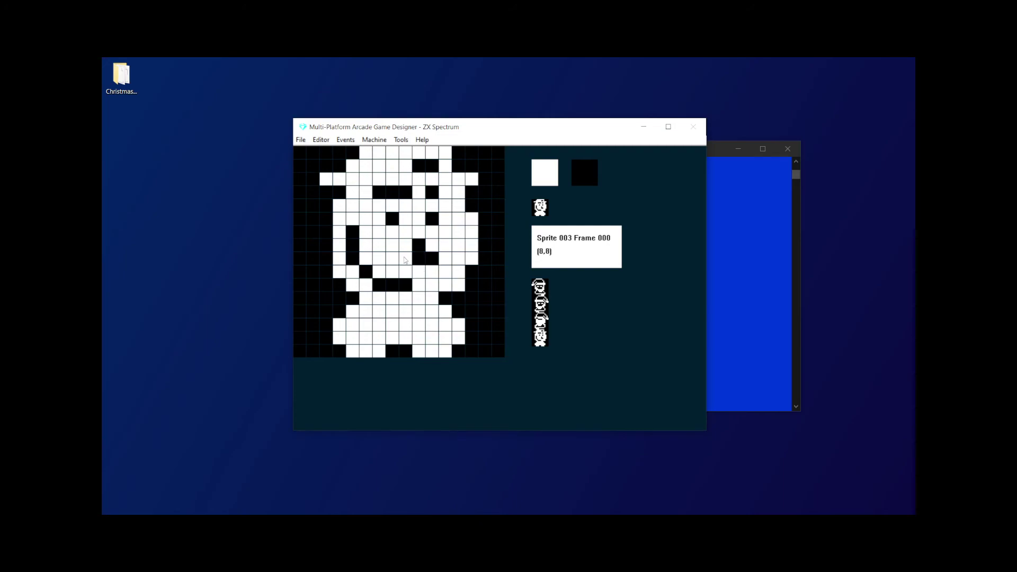
click(405, 239)
click(409, 240)
click(408, 249)
click(408, 247)
click(433, 247)
click(419, 258)
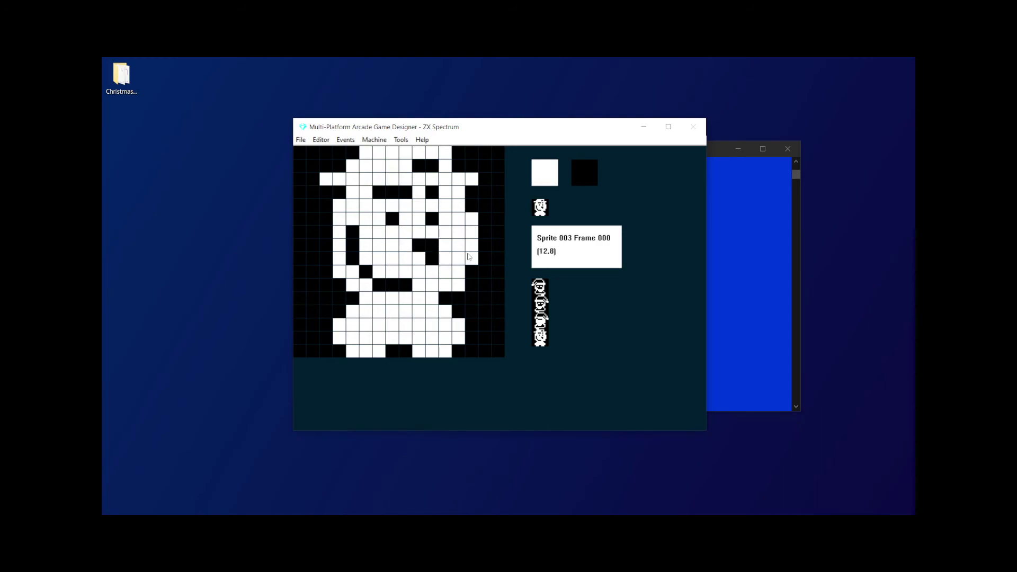
click(432, 246)
- Carve two-pixel diagonal black gaps between the body and both arms of sprite 003
click(365, 324)
click(353, 337)
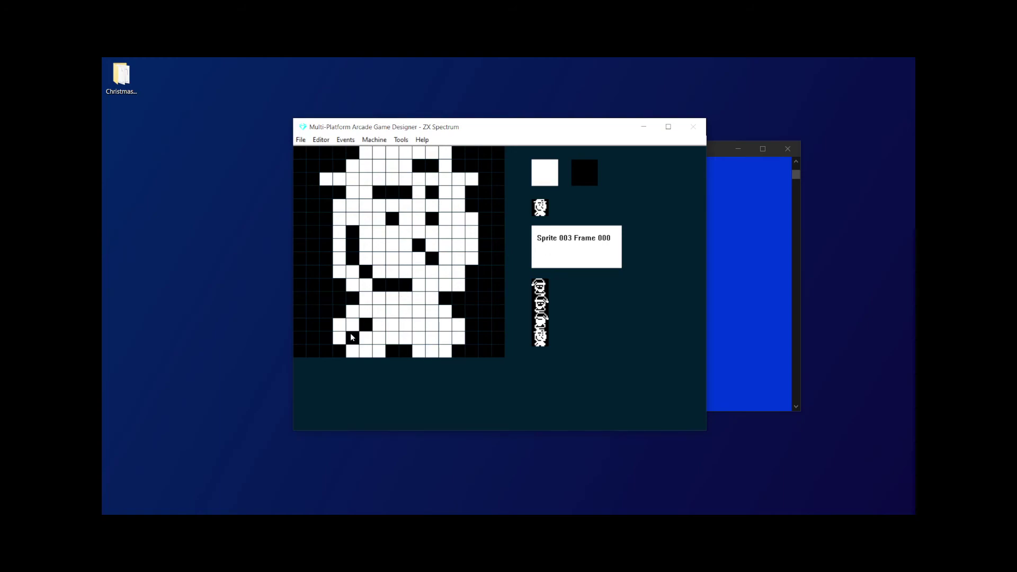
click(433, 324)
click(445, 338)
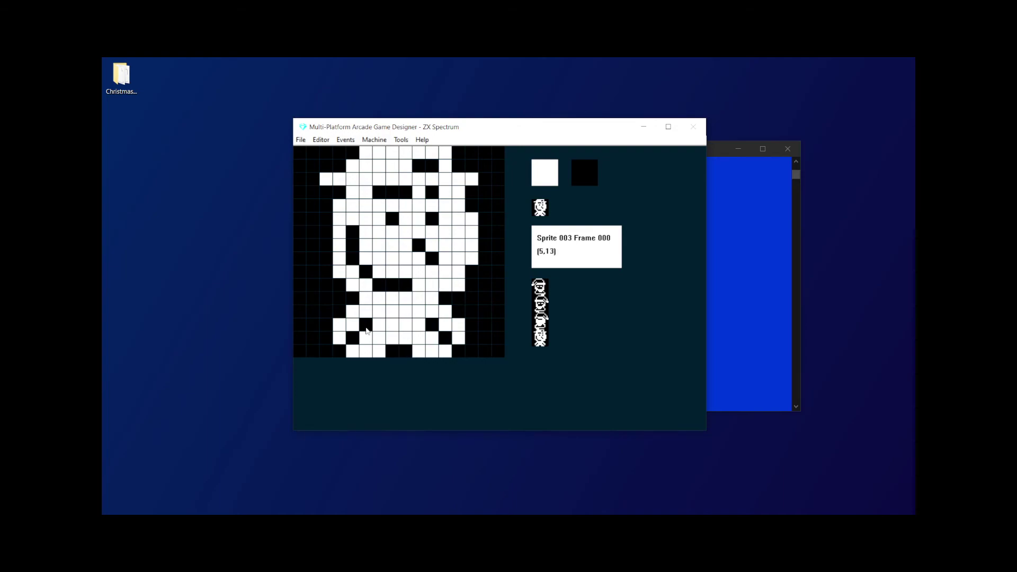
- Widen sprite 003's left arm outward by one pixel and move its diagonal black gap one pixel left
click(344, 315)
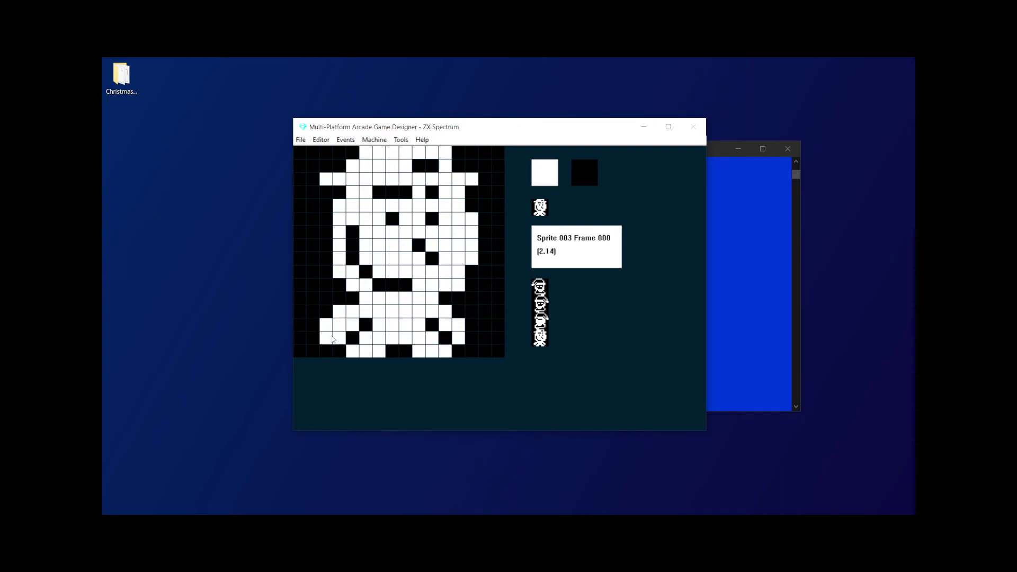
click(352, 337)
click(366, 324)
click(349, 328)
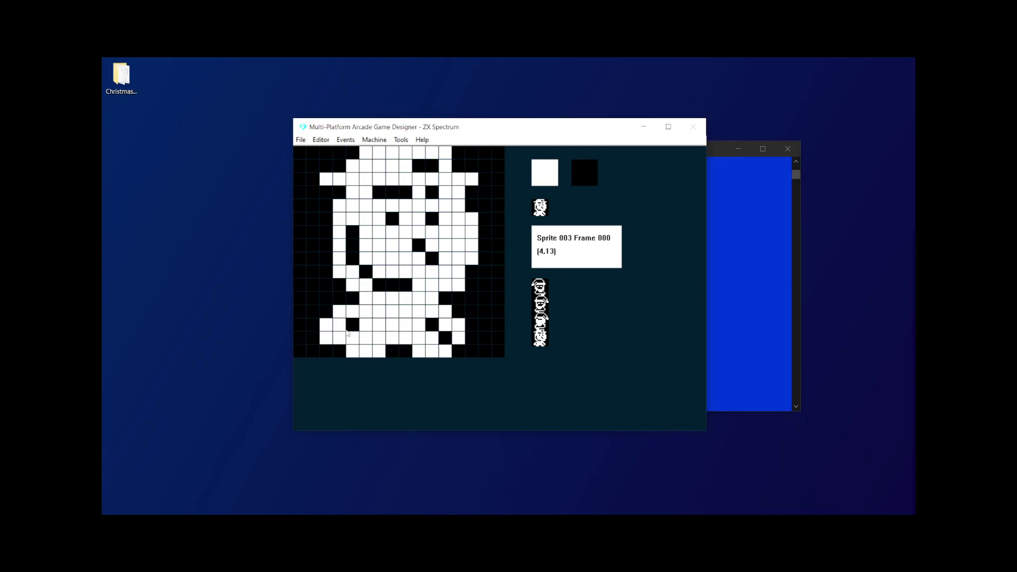
click(344, 337)
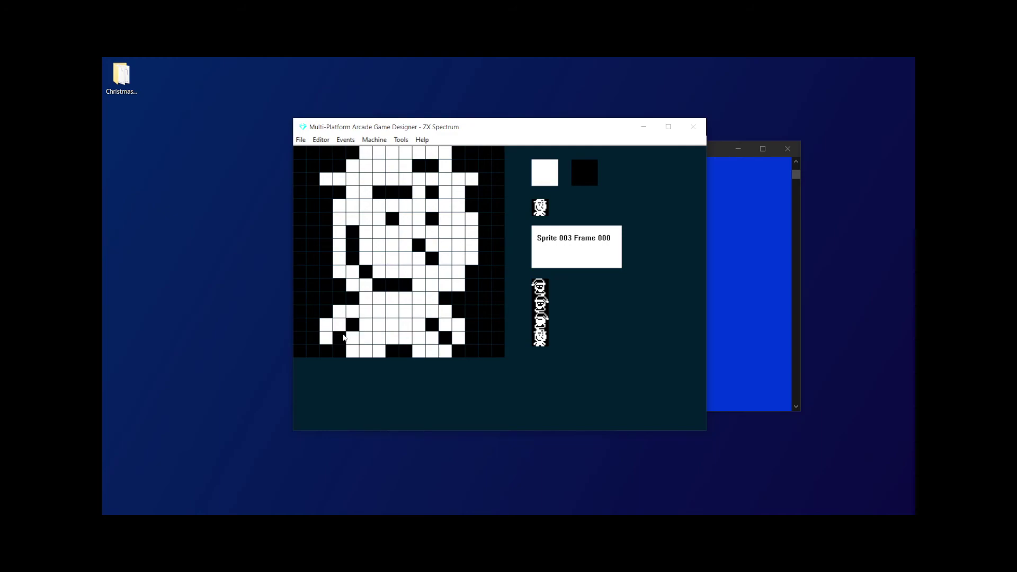
- Extend sprite 003's right arm outward by one pixel, widen the neck's right side, and carve a one-pixel black gap beside the arm
click(432, 326)
click(447, 338)
click(473, 325)
click(459, 312)
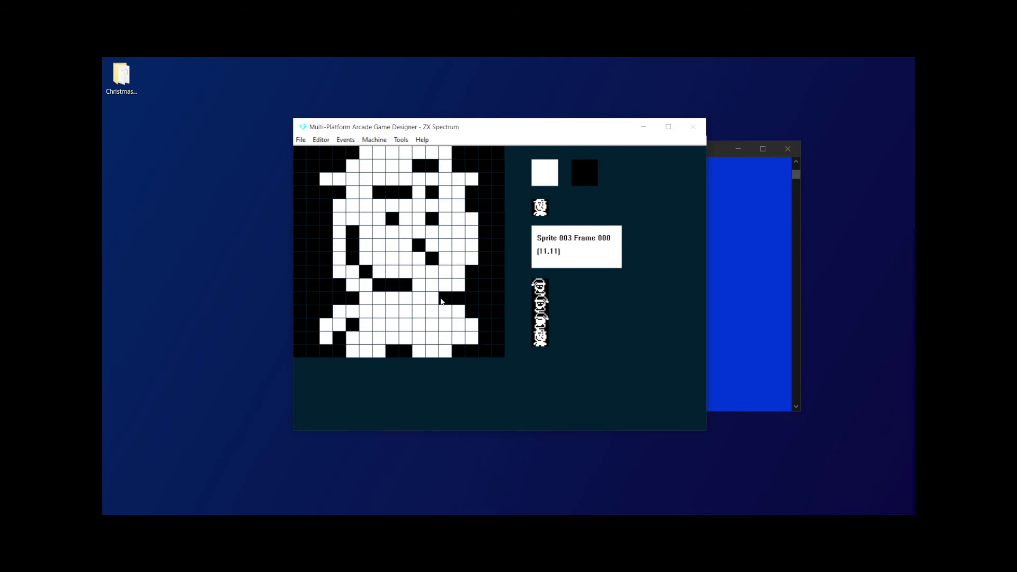
click(444, 299)
click(444, 324)
- Redraw sprite 003's hat band in black with a two-pixel white highlight left of centre
click(375, 166)
click(397, 169)
click(408, 170)
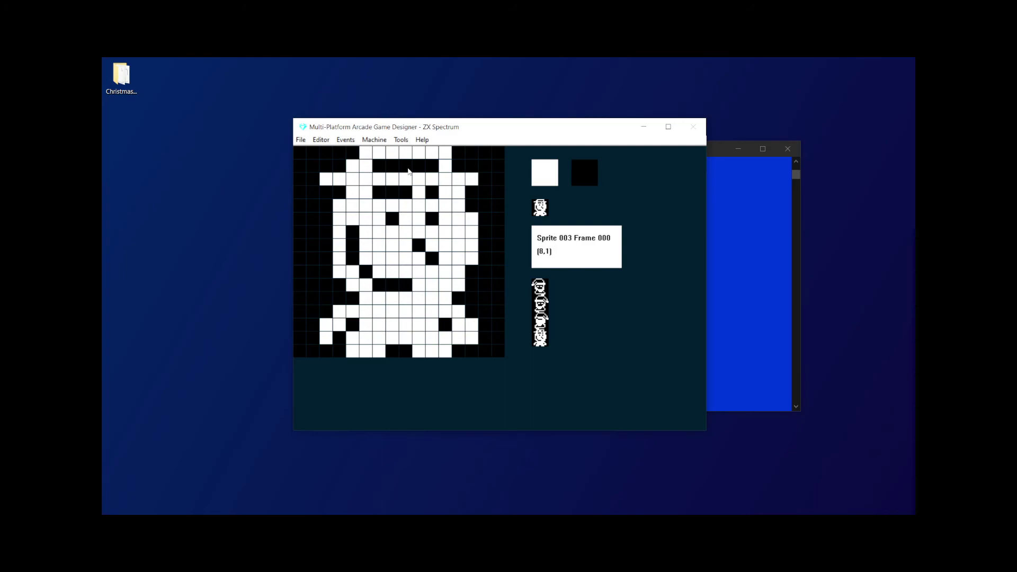
click(370, 170)
click(377, 168)
click(392, 170)
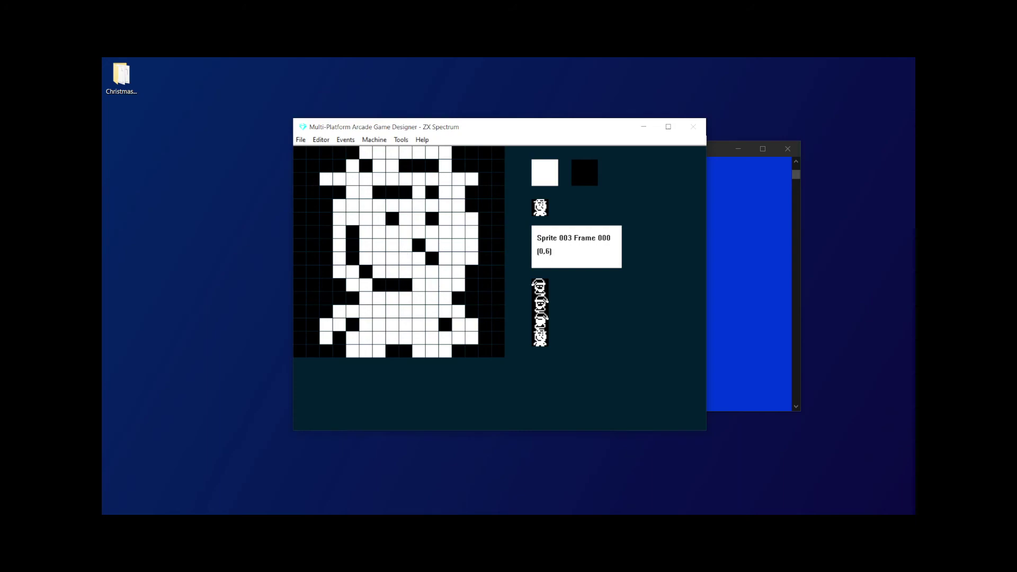
- Add a single black pixel to the right of sprite 003's mouth line, leaving a one-pixel white gap between them
click(431, 287)
click(417, 289)
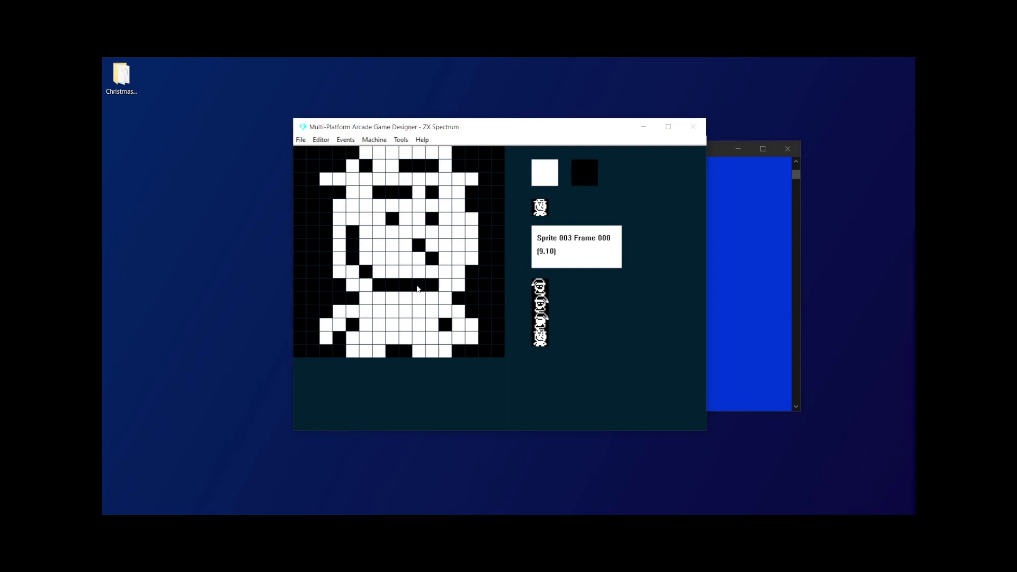
click(446, 286)
click(446, 282)
click(418, 286)
- Add a single black button pixel to sprite 003's body and carve out the pixel beneath the right arm
click(408, 315)
click(409, 327)
click(408, 326)
click(406, 313)
click(406, 324)
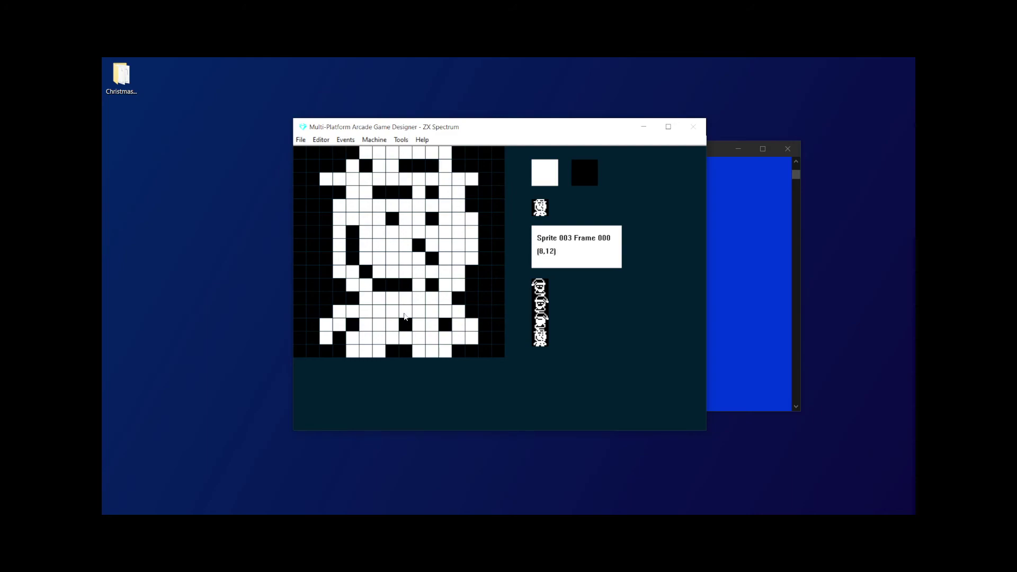
click(432, 314)
click(431, 314)
click(337, 340)
click(458, 341)
- Preview sprite 003 in the available ink colours, including green, blue, red and yellow, and return it to white
click(536, 171)
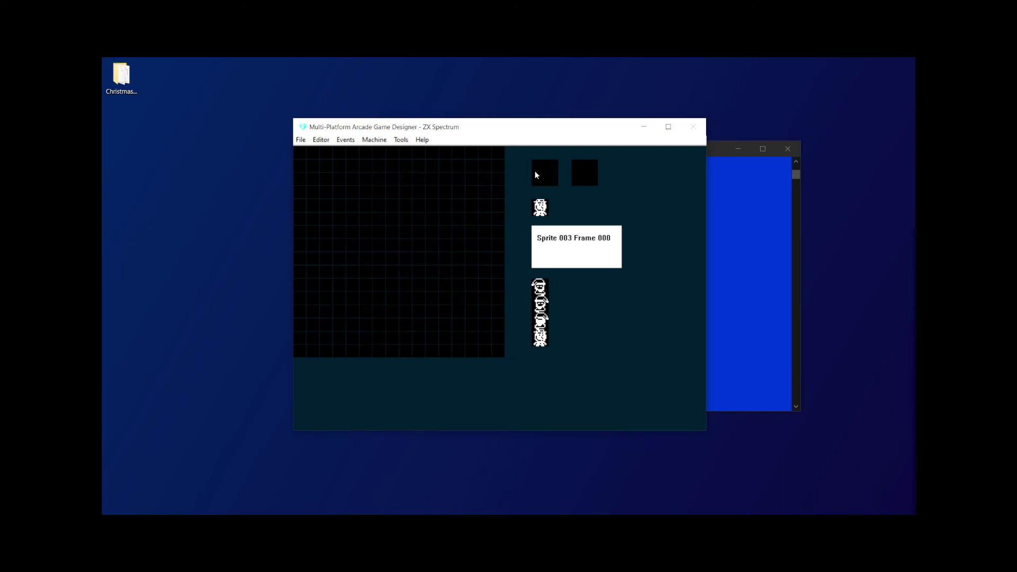
click(541, 174)
click(541, 175)
click(541, 175)
click(541, 175)
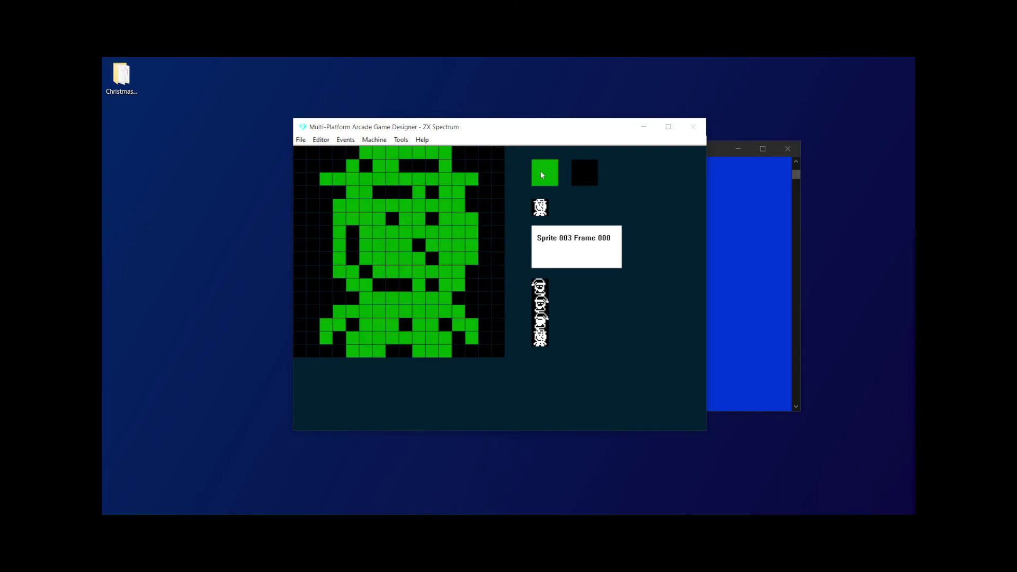
click(541, 175)
click(541, 175)
click(541, 175)
click(541, 175)
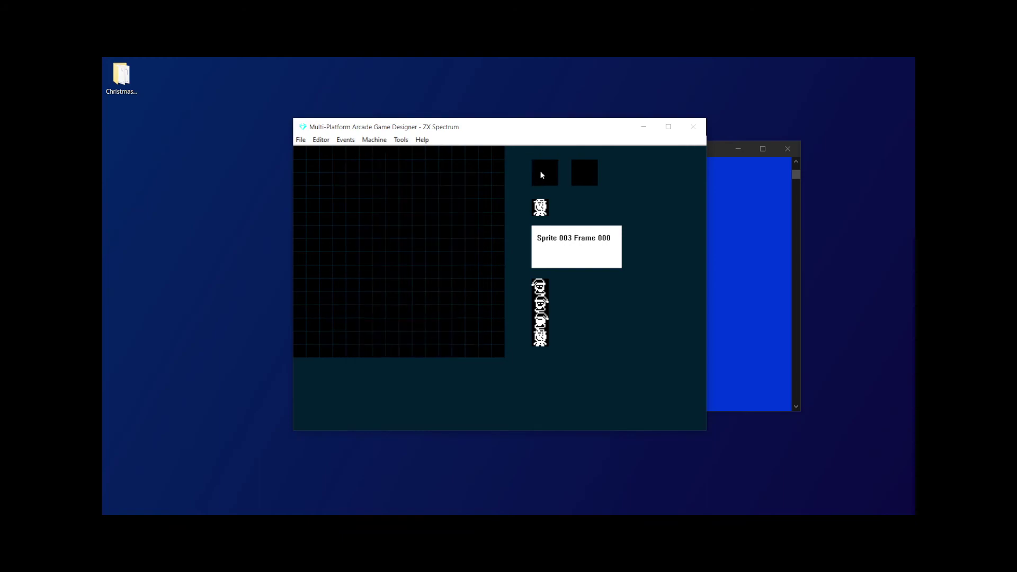
click(541, 175)
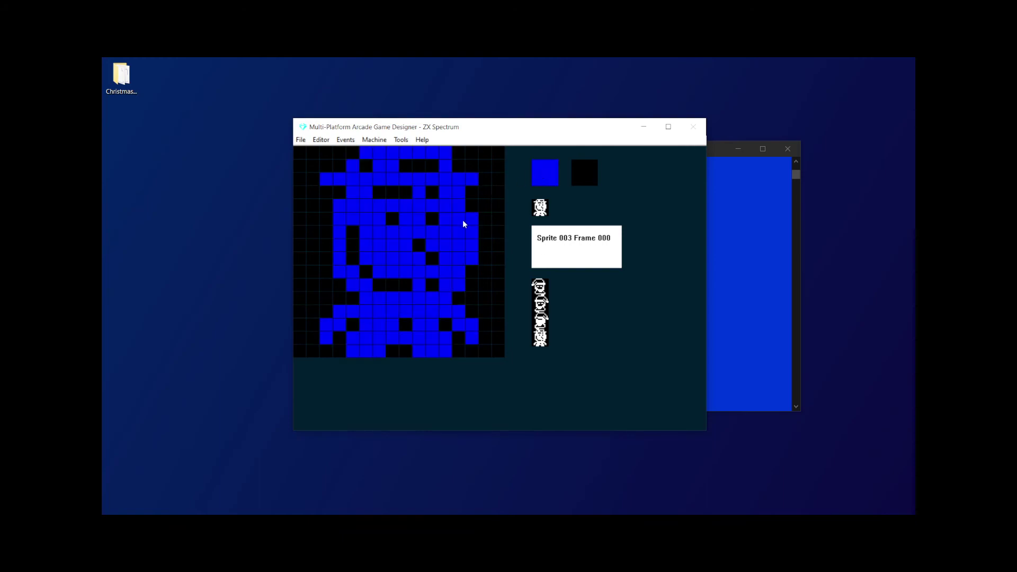
click(543, 171)
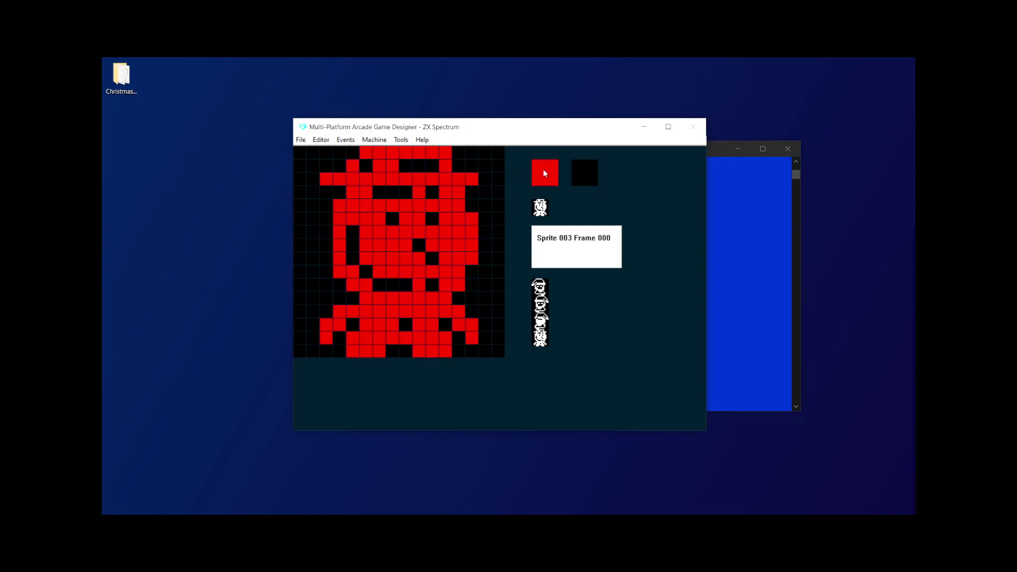
click(544, 172)
click(544, 173)
click(544, 173)
click(545, 173)
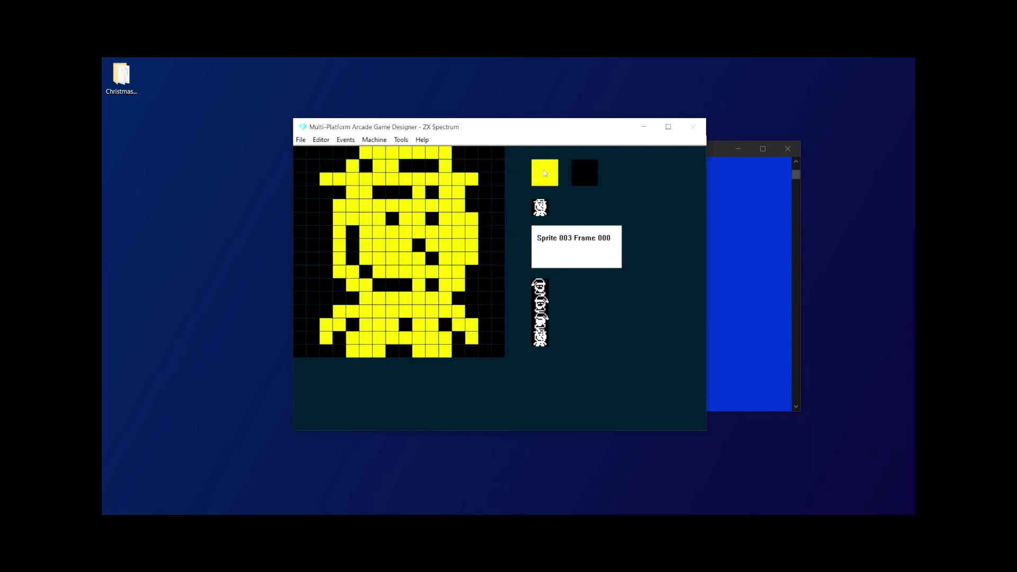
click(544, 173)
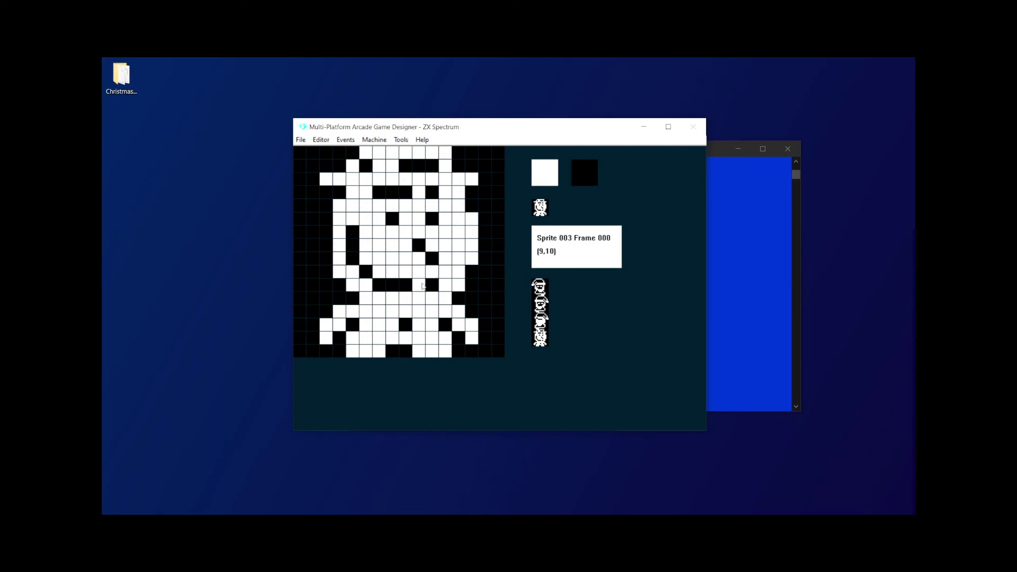
- Add frame 001 to sprite 003 as a copy of frame 000, and erase its right foot
key(Right)
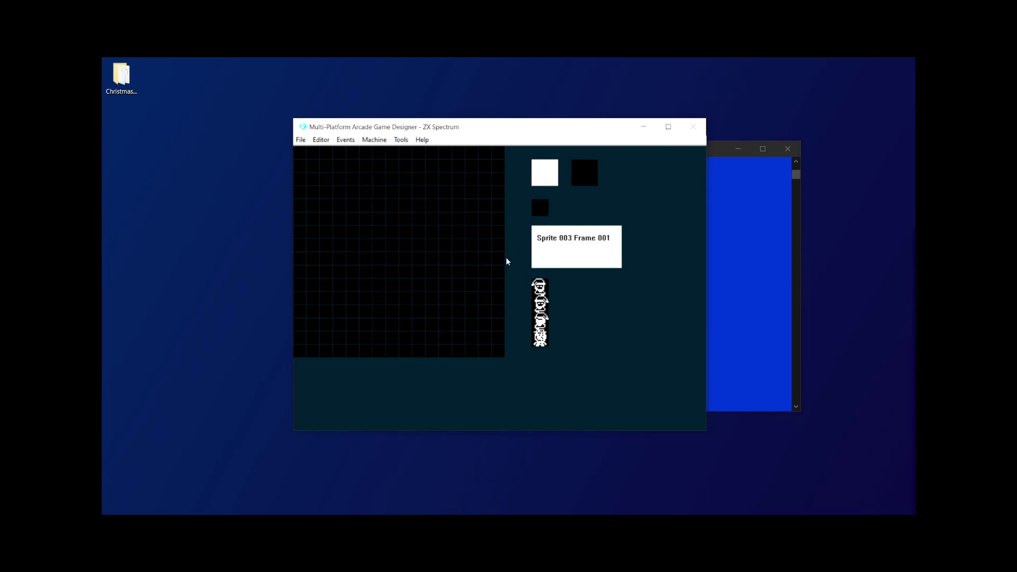
key(ctrl+v)
drag(417, 352, 444, 349)
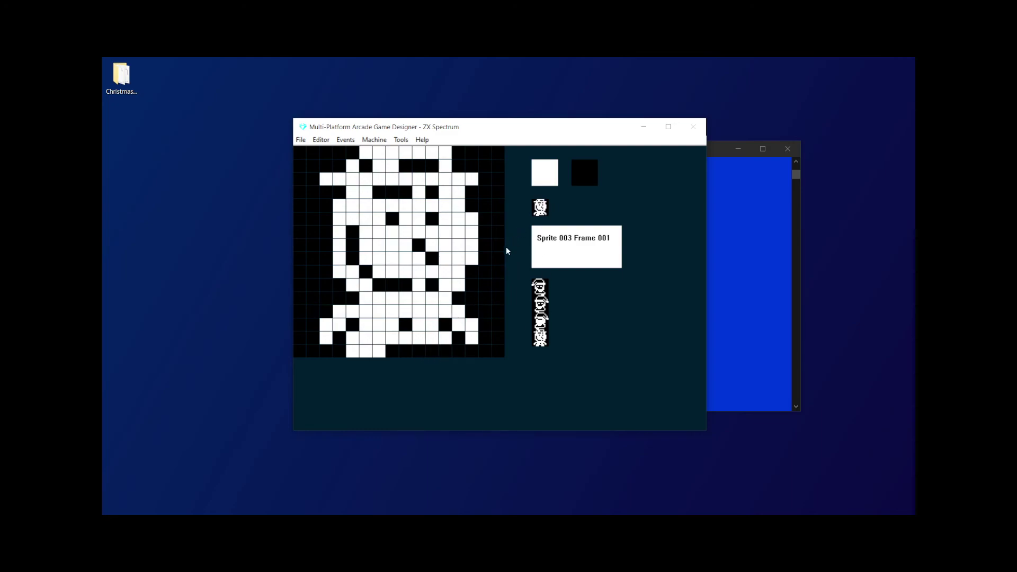
- Erase the left foot of sprite 003 in frame 000 and compare it with frame 001
key(ctrl+z)
drag(406, 351, 456, 350)
key(ctrl+z)
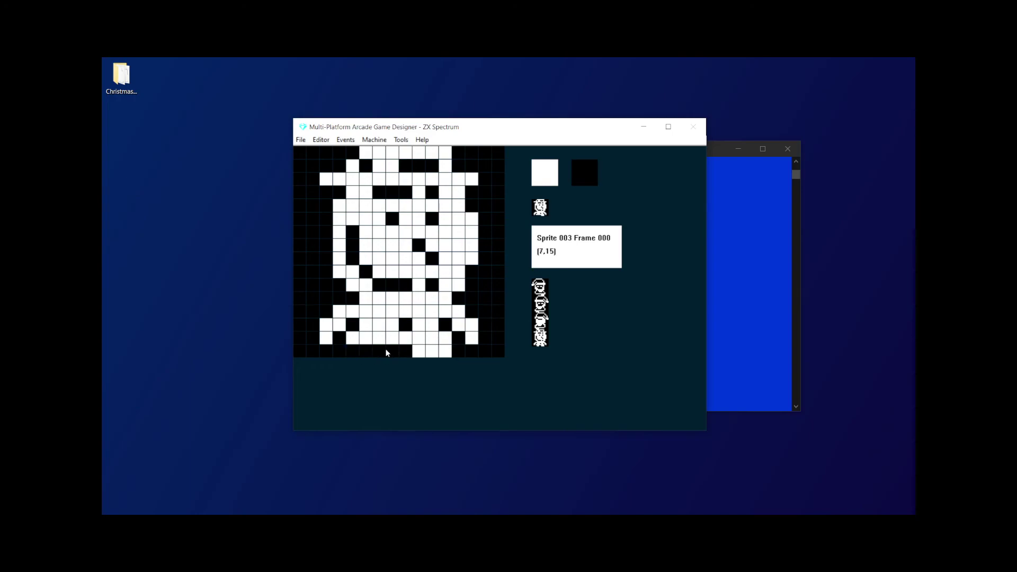
key(ctrl+y)
key(Left)
key(Right)
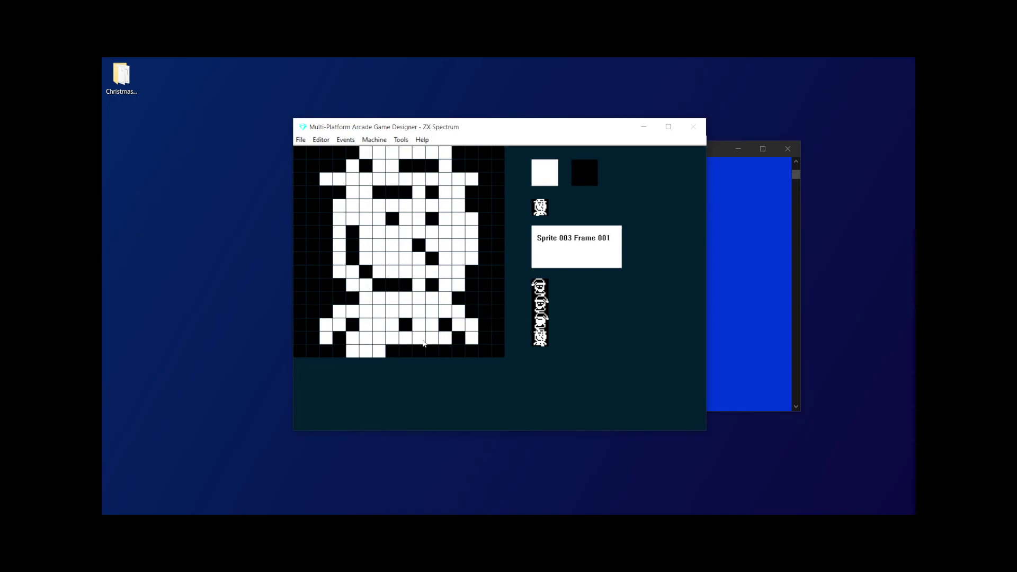
- Flip between both frames of sprite 003 to preview the walk, and shift the foot in frame 001 one pixel right
key(Left)
key(Right)
key(Left)
key(Right)
click(352, 351)
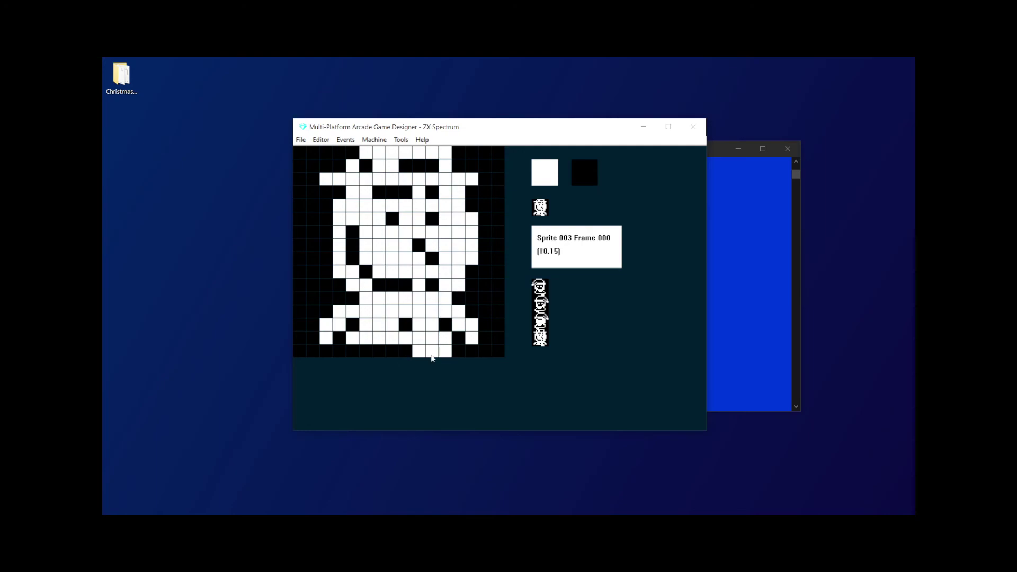
key(Right)
key(Left)
key(Left)
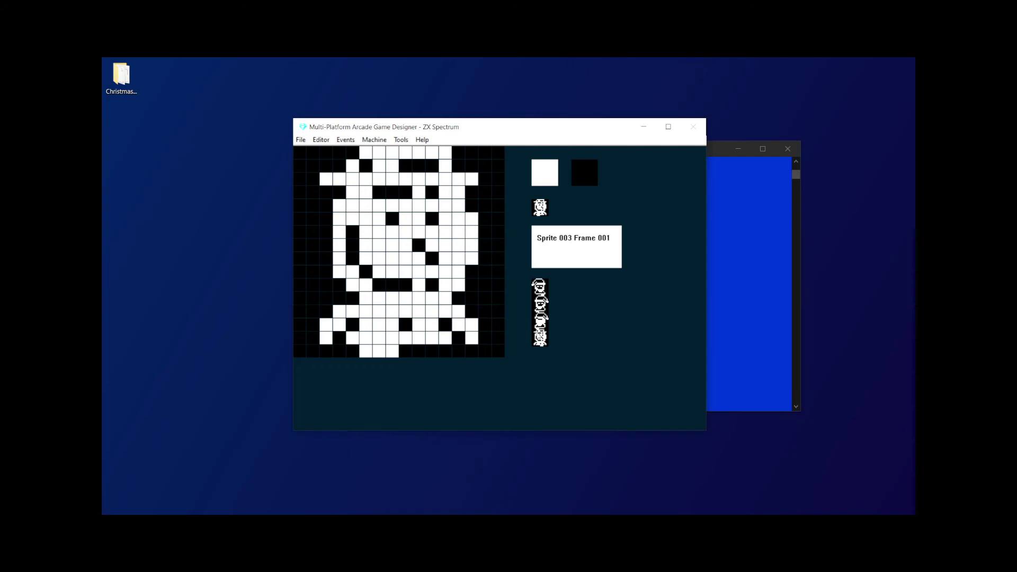
- Add sprite 004 as a mirrored copy of the new hatted character and compare it with sprites 002 and 003
key(Page_Down)
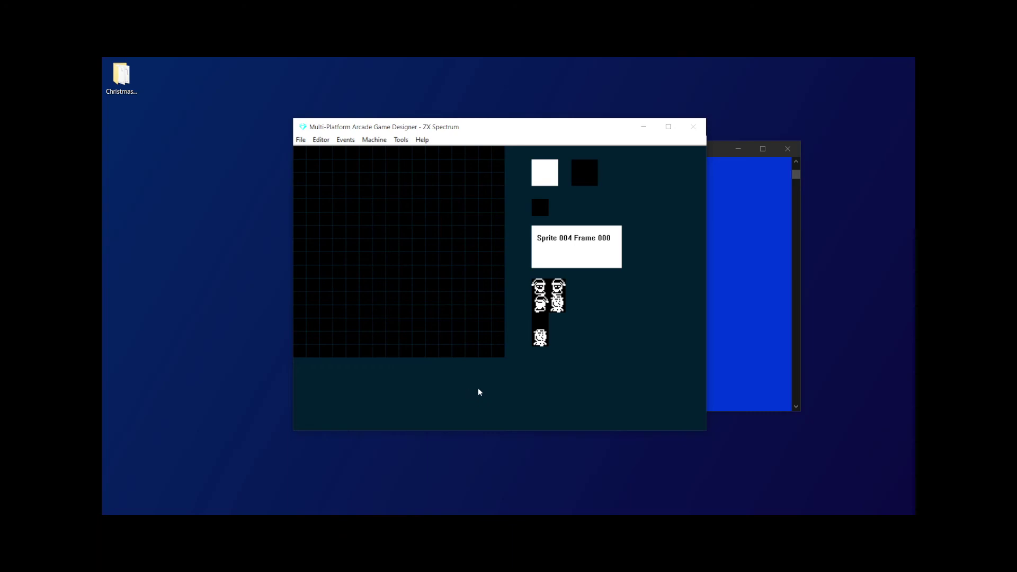
key(ctrl+v)
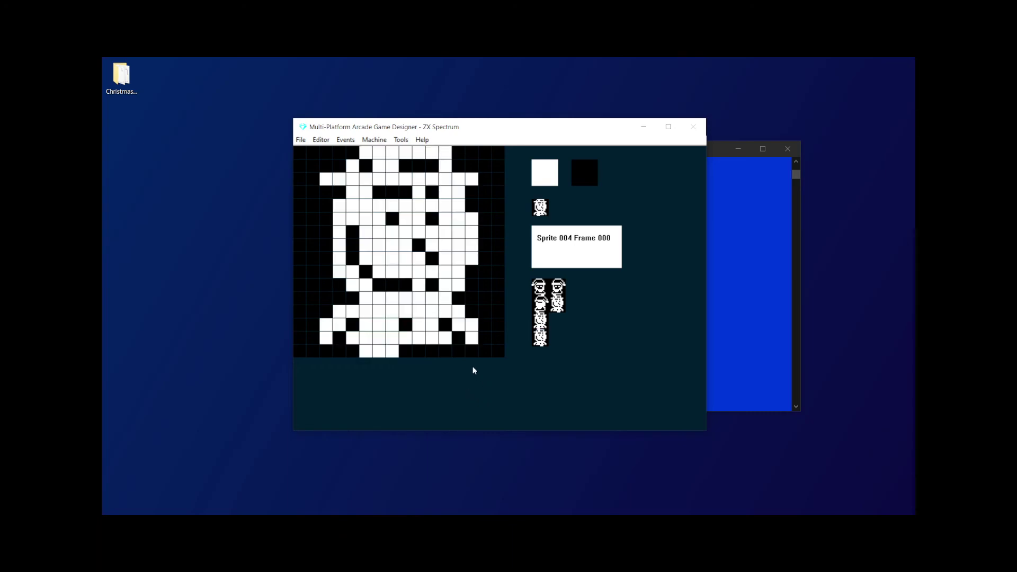
key(m)
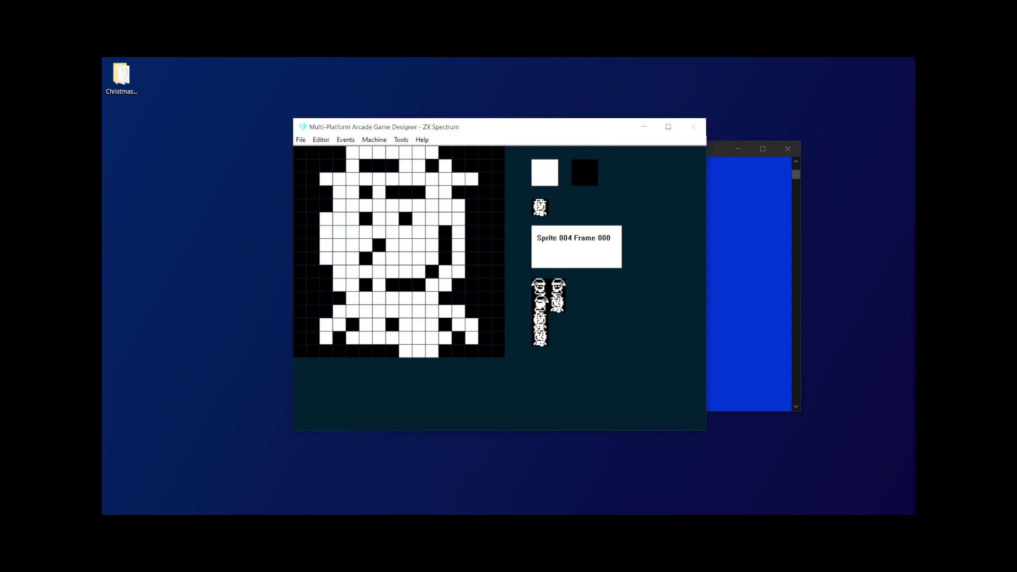
click(539, 306)
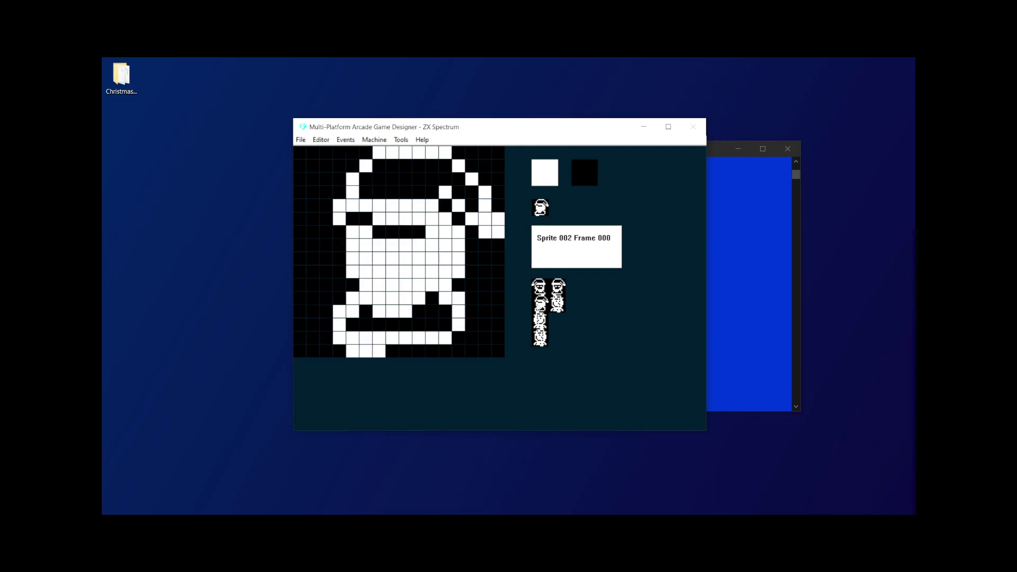
click(558, 306)
click(539, 320)
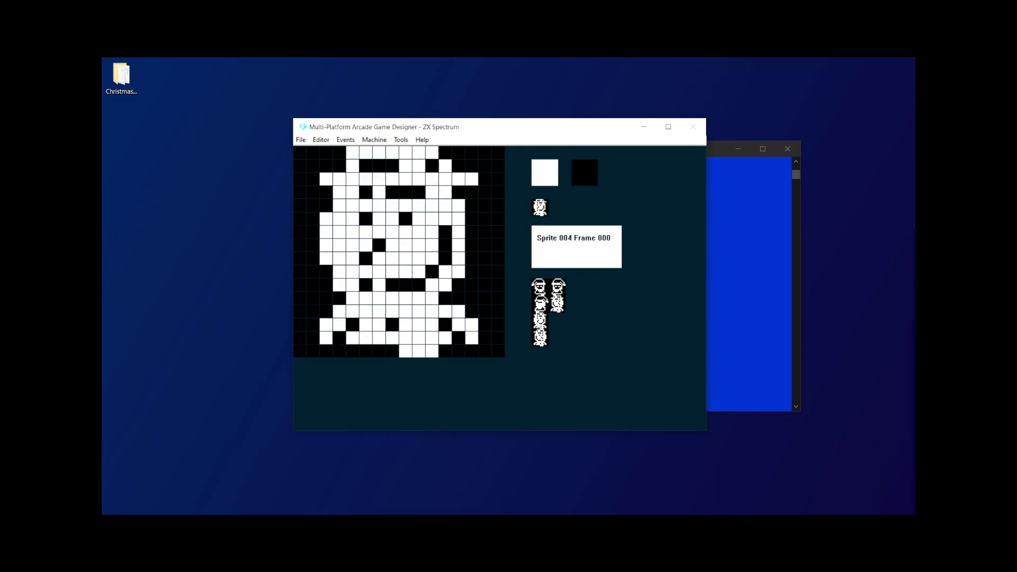
click(555, 307)
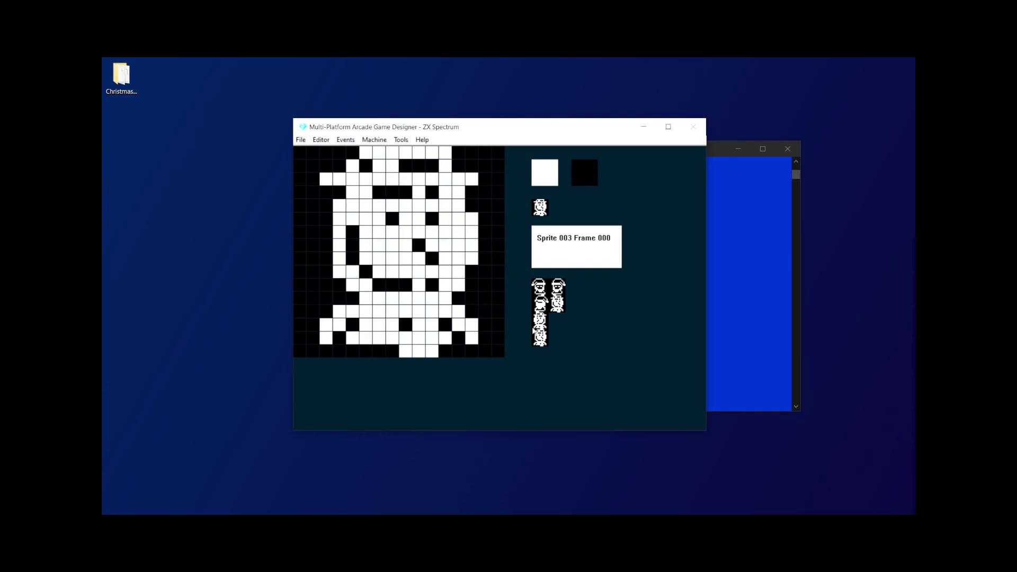
click(531, 335)
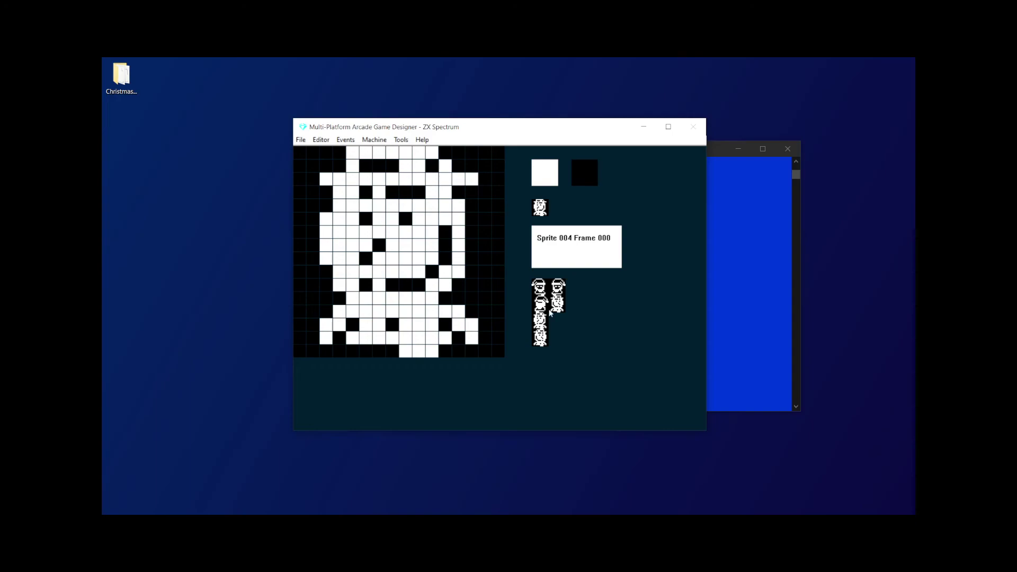
- Add frame 001 to sprite 004 as a copy of its mirrored frame 000
key(m)
key(m)
key(period)
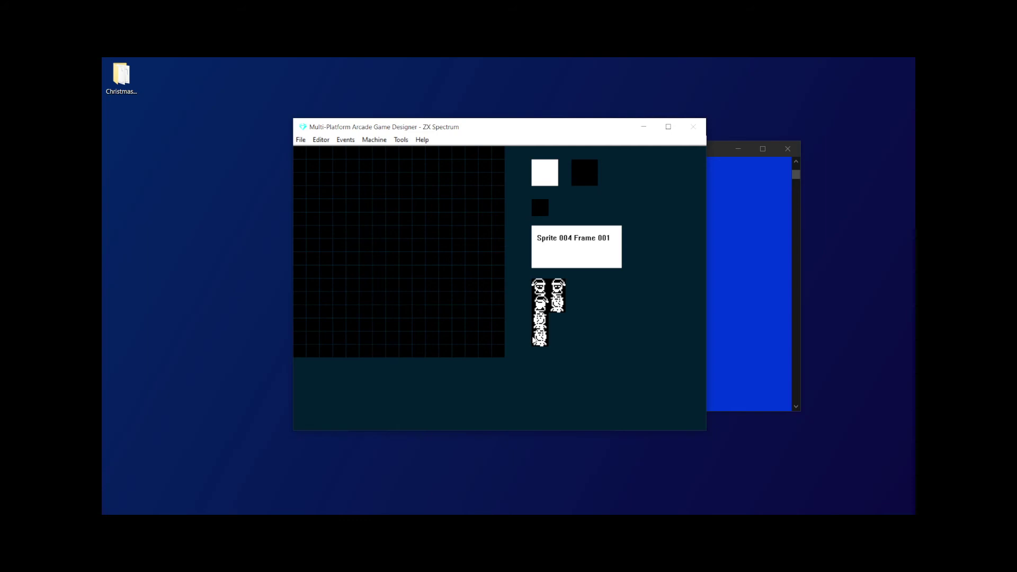
key(p)
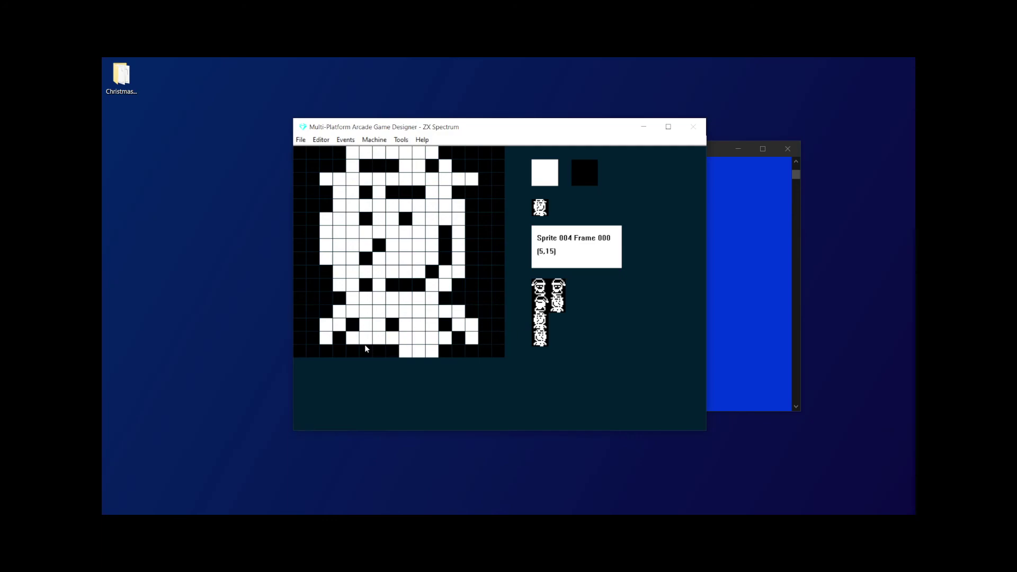
click(553, 310)
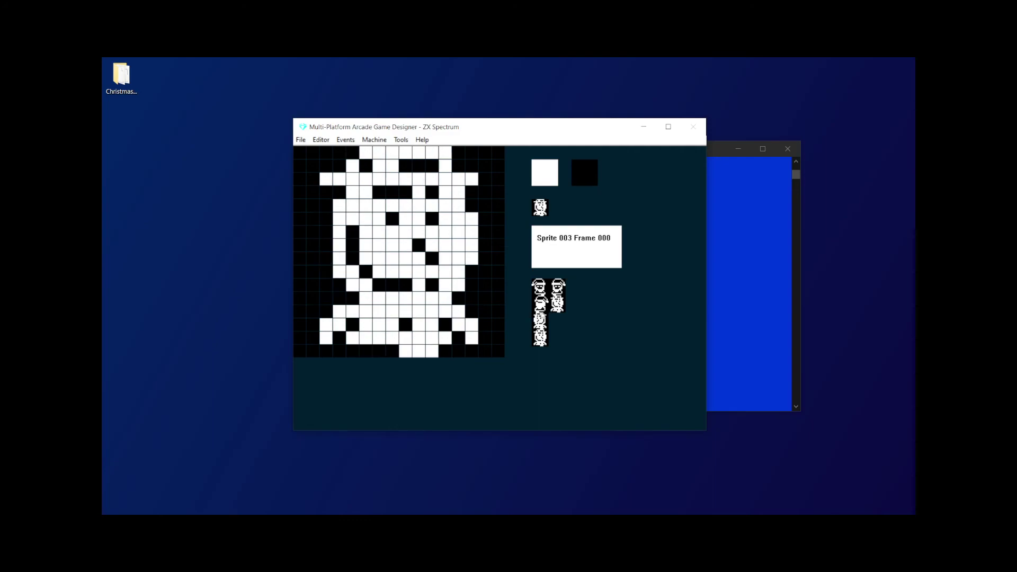
click(539, 323)
key(Left)
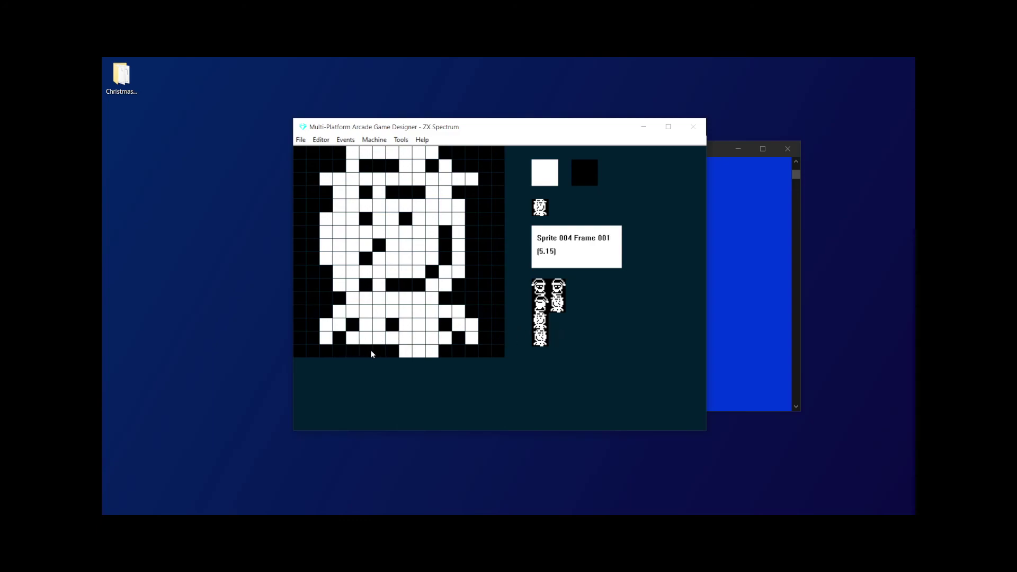
- Redraw the foot of sprite 004 in frame 001 three pixels further left, erasing the copied one
click(392, 351)
click(419, 351)
click(406, 350)
click(432, 351)
click(379, 351)
click(366, 351)
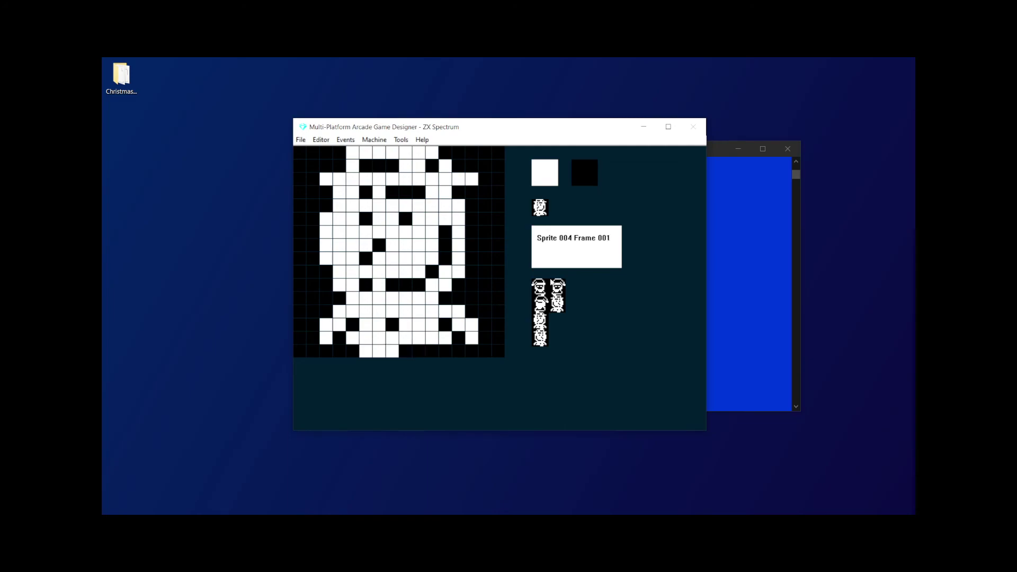
- Save the project over the existing ChristmasGame.apj file
click(299, 141)
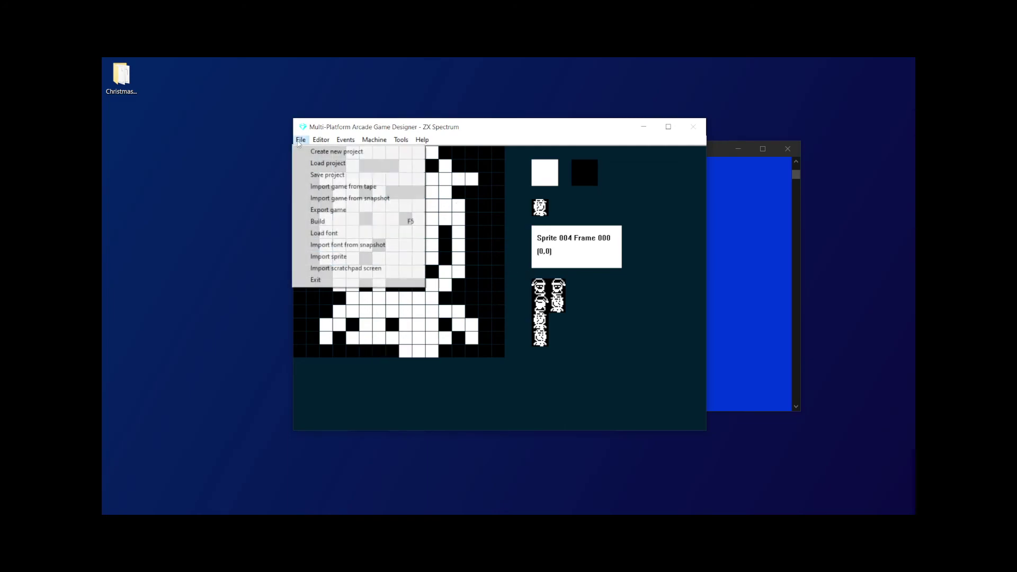
click(328, 174)
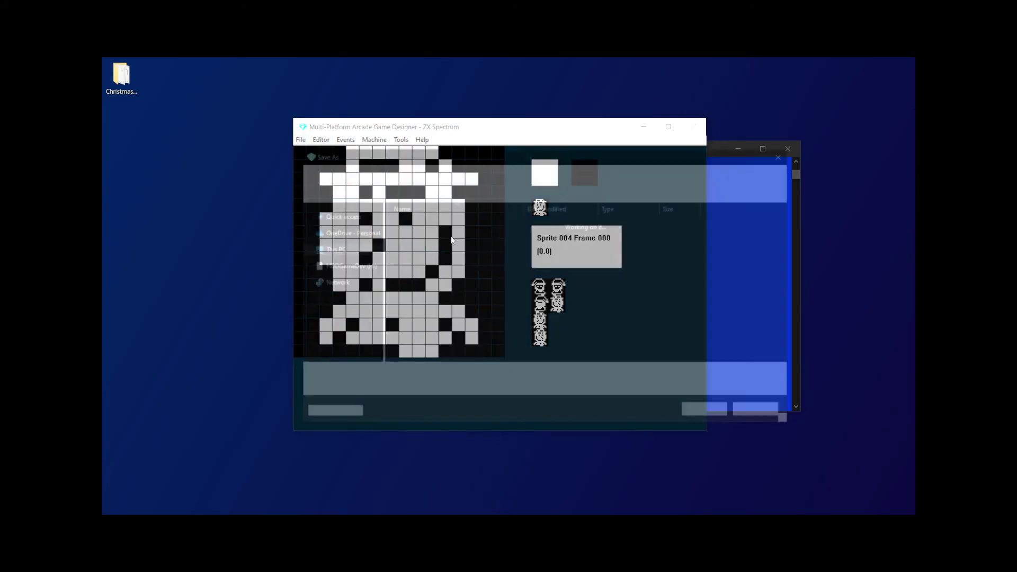
double_click(415, 223)
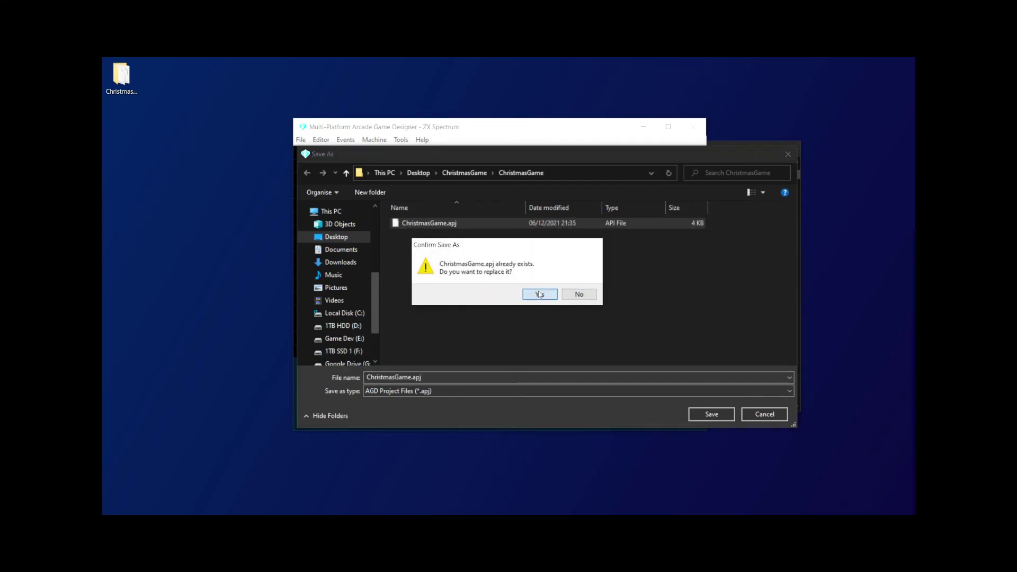
click(539, 294)
- Open the Script Generator and go through the Player Controls templates, ending on (existing)
click(339, 141)
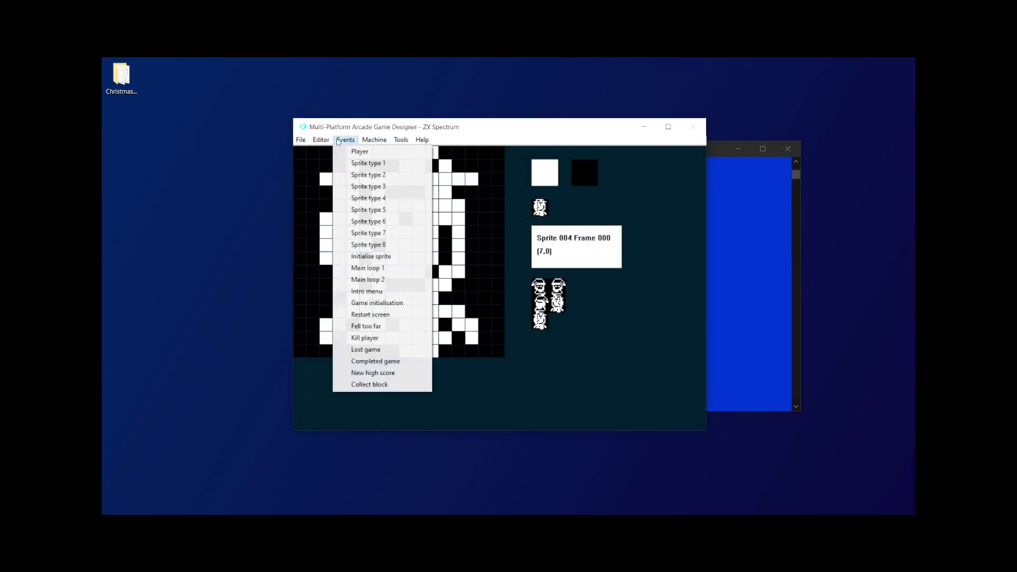
mouse_move(405, 141)
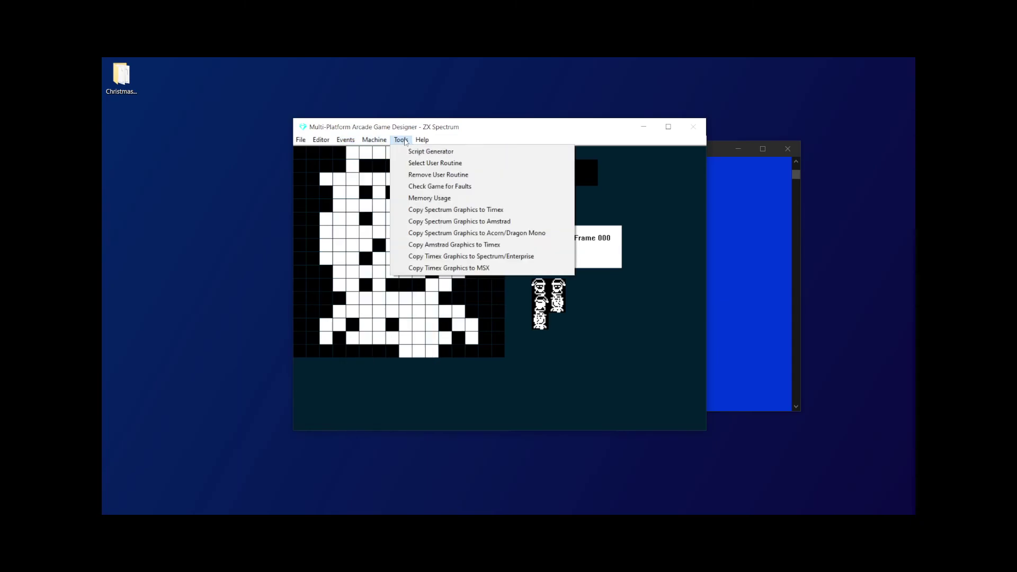
click(431, 151)
click(432, 161)
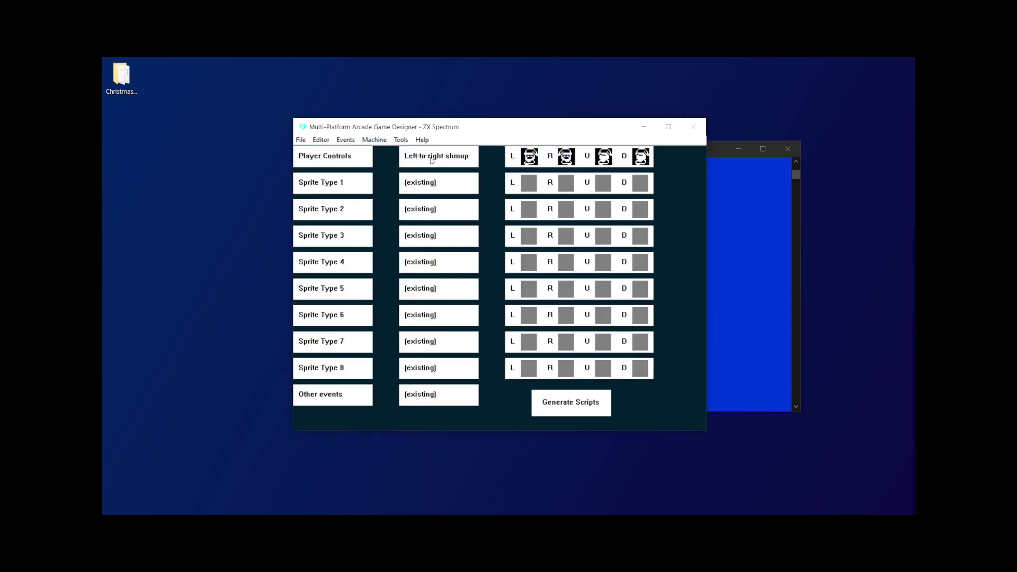
click(431, 161)
click(432, 160)
click(431, 160)
click(431, 160)
click(432, 160)
click(431, 160)
click(432, 160)
click(431, 161)
click(432, 160)
click(431, 160)
click(432, 161)
click(431, 160)
- Set the script template of Sprite Type 1 to Horizontal patrol
click(425, 184)
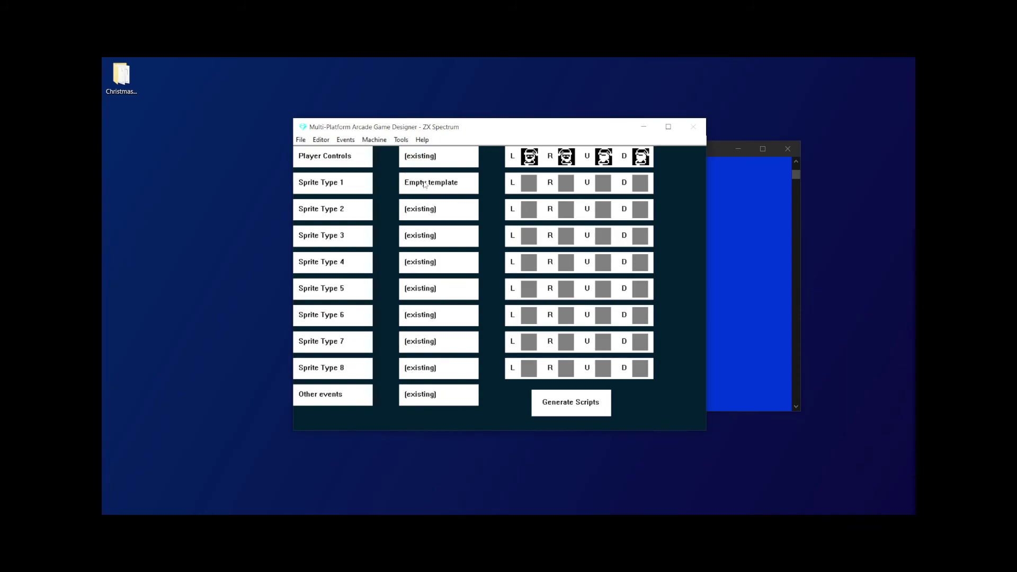
click(431, 185)
click(440, 185)
click(441, 186)
click(446, 185)
click(451, 189)
click(451, 190)
click(451, 190)
click(445, 191)
click(445, 190)
click(445, 189)
- Assign the new hatted character's images to left and right movement of Sprite Type 1, and generate the scripts over the existing ones
click(523, 186)
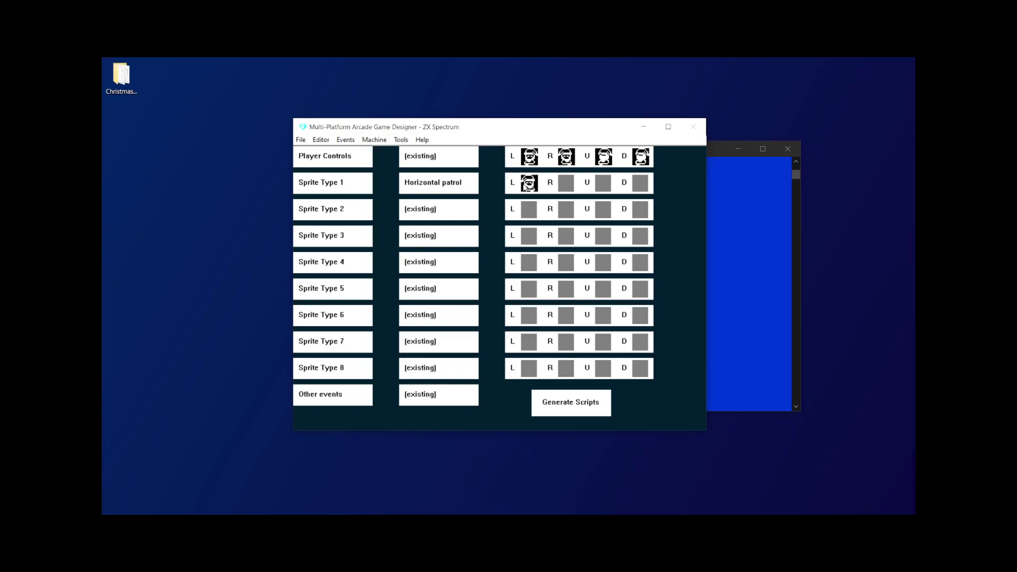
click(525, 186)
click(526, 190)
click(527, 191)
click(563, 187)
click(563, 187)
click(563, 188)
click(567, 412)
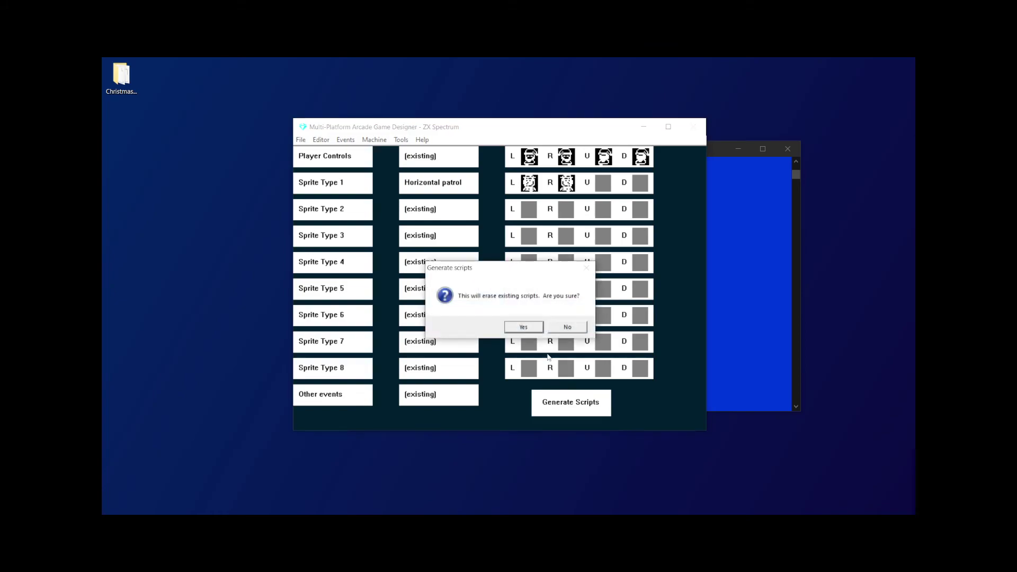
click(528, 326)
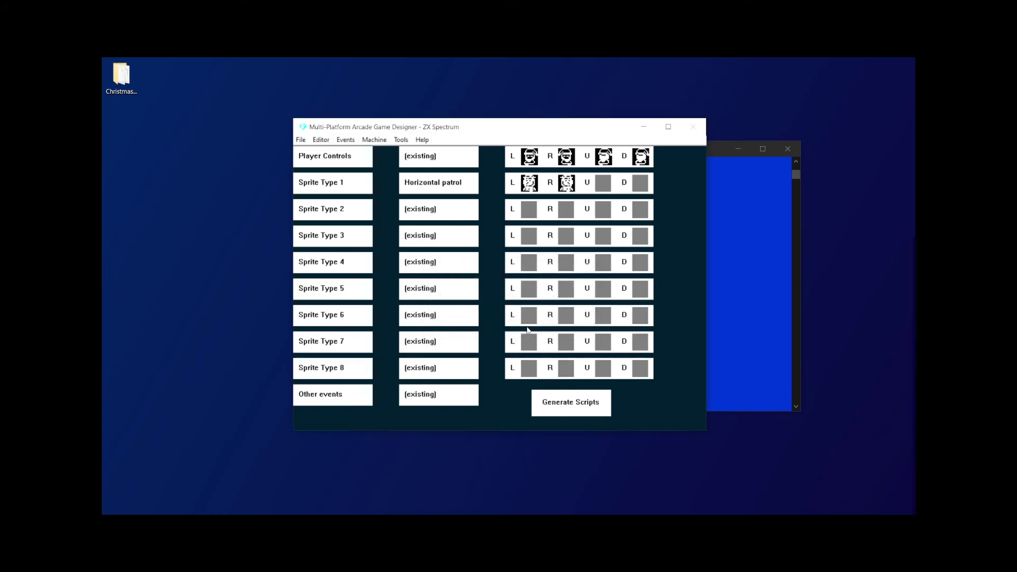
- Add the new hatted character to the sprite positions of screen 00, standing on the upper platform just right of the ladder
click(314, 144)
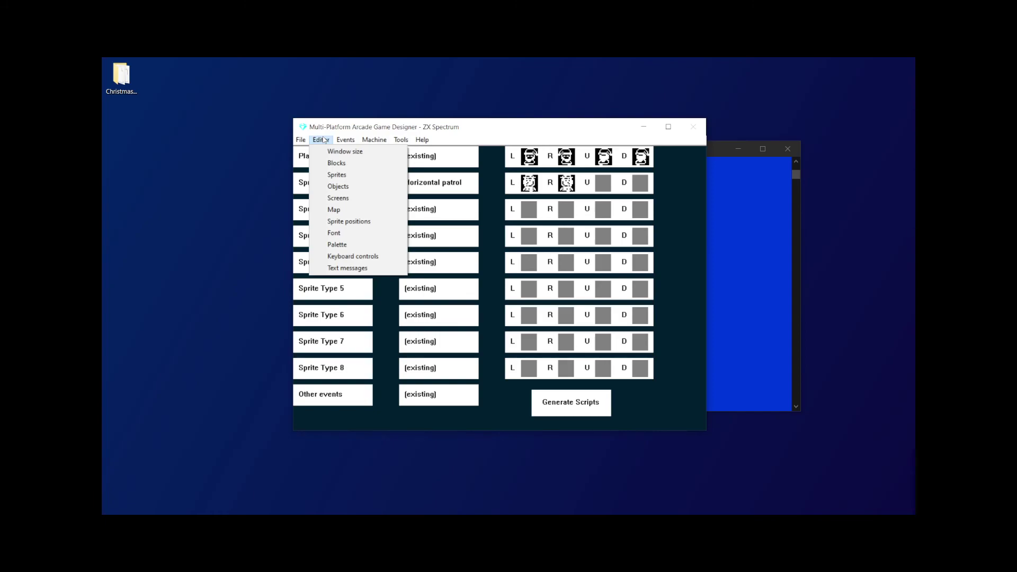
click(344, 221)
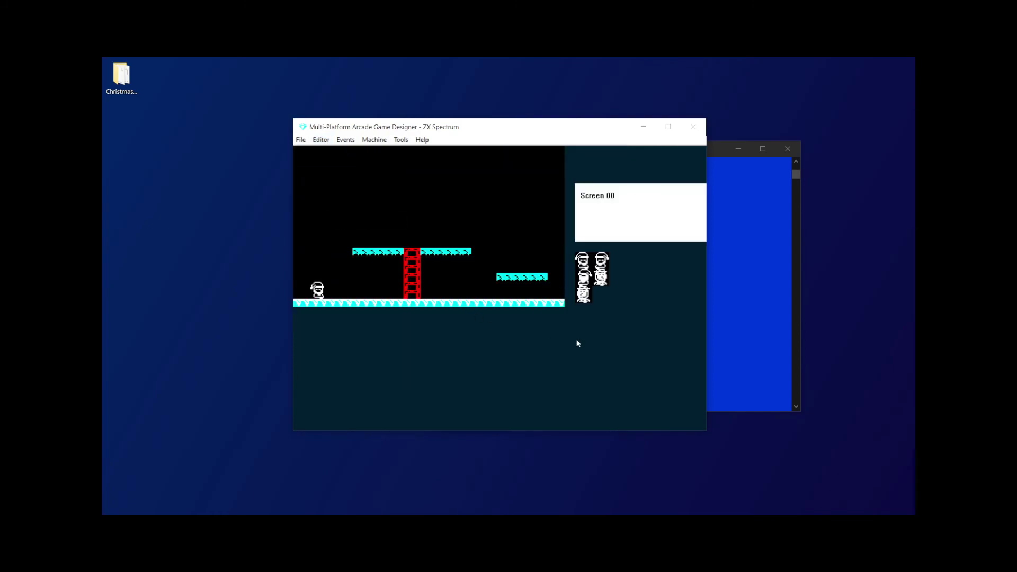
click(602, 282)
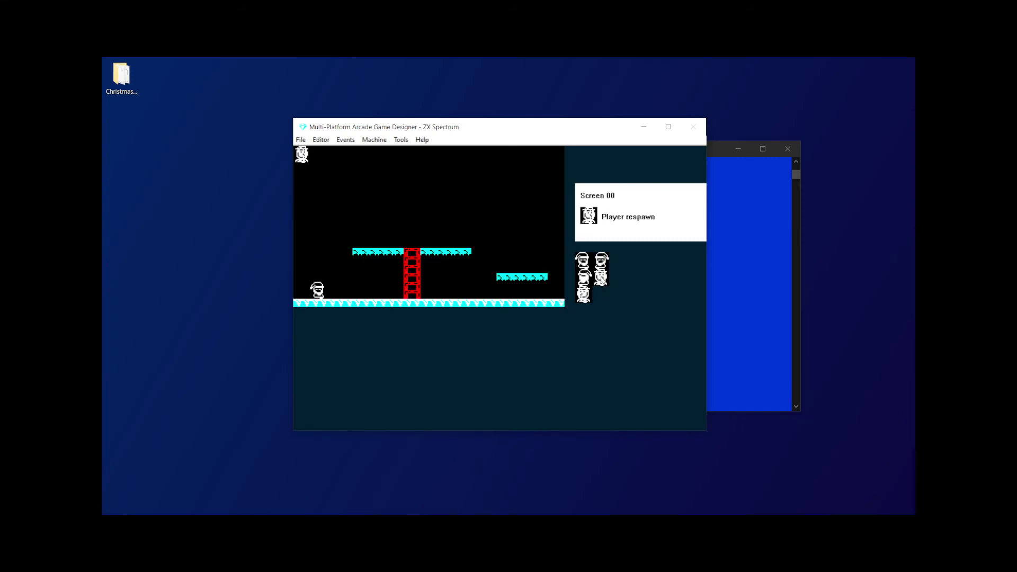
drag(302, 154, 503, 250)
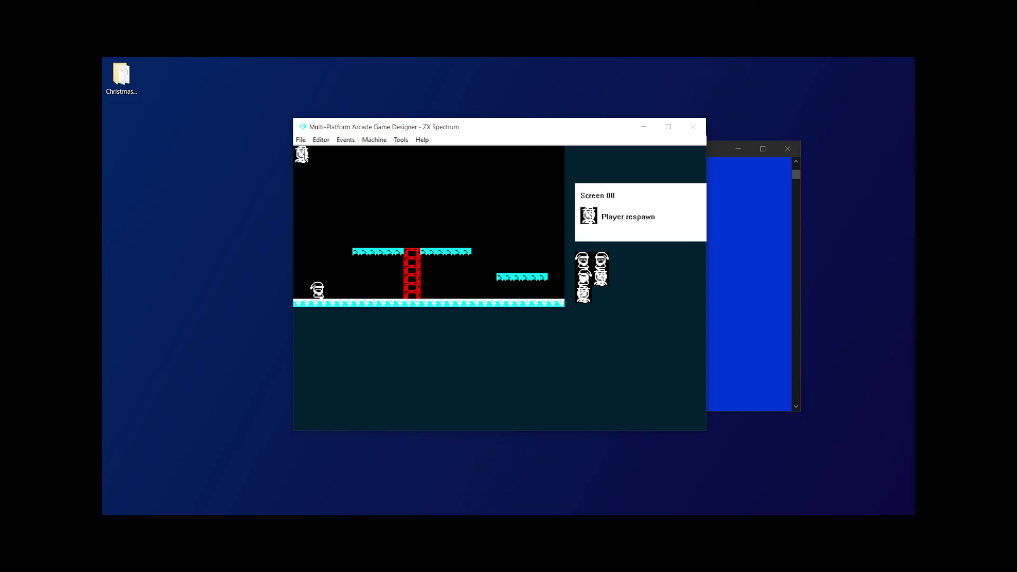
click(503, 249)
click(460, 246)
click(445, 235)
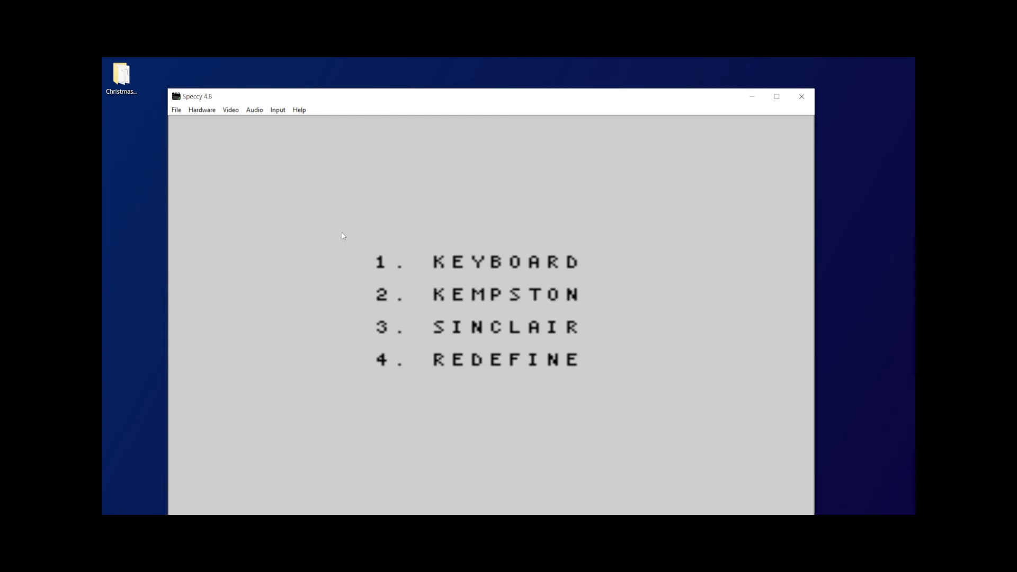
- Start the game in the emulator with keyboard control, test walking left and right repeatedly, and close the emulator
key(1)
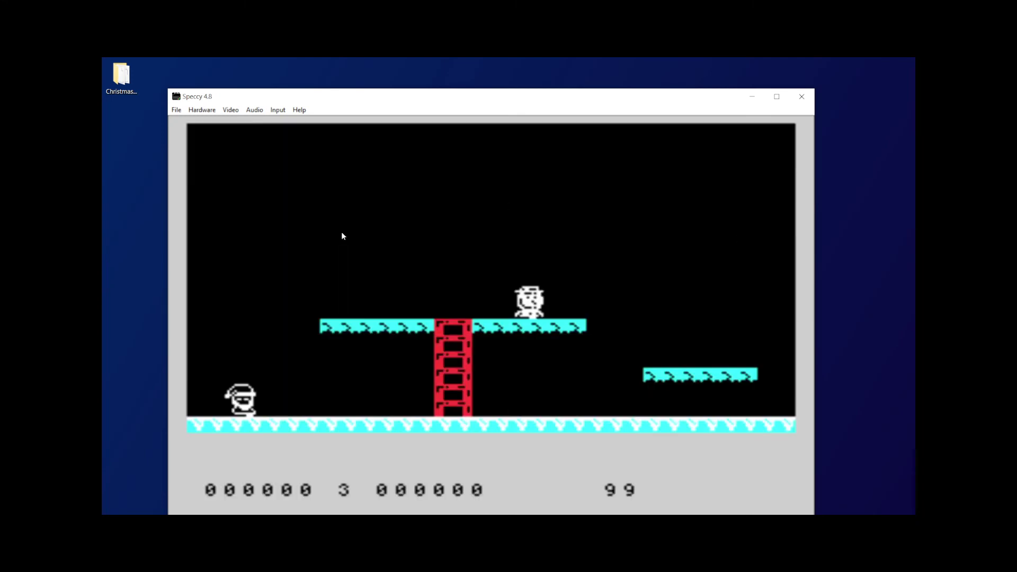
key(p)
key(o)
key(p)
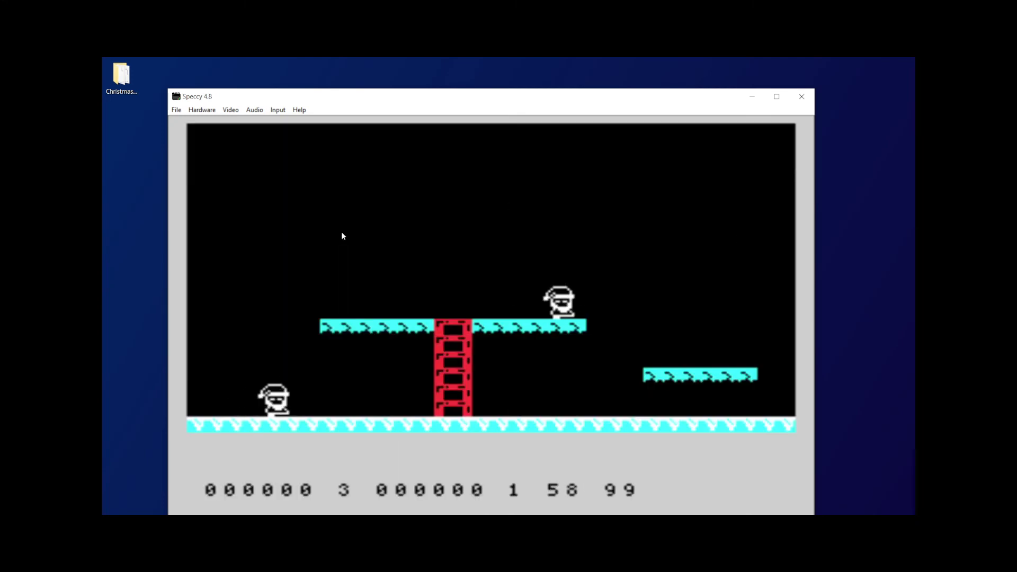
key(o)
key(p)
key(o)
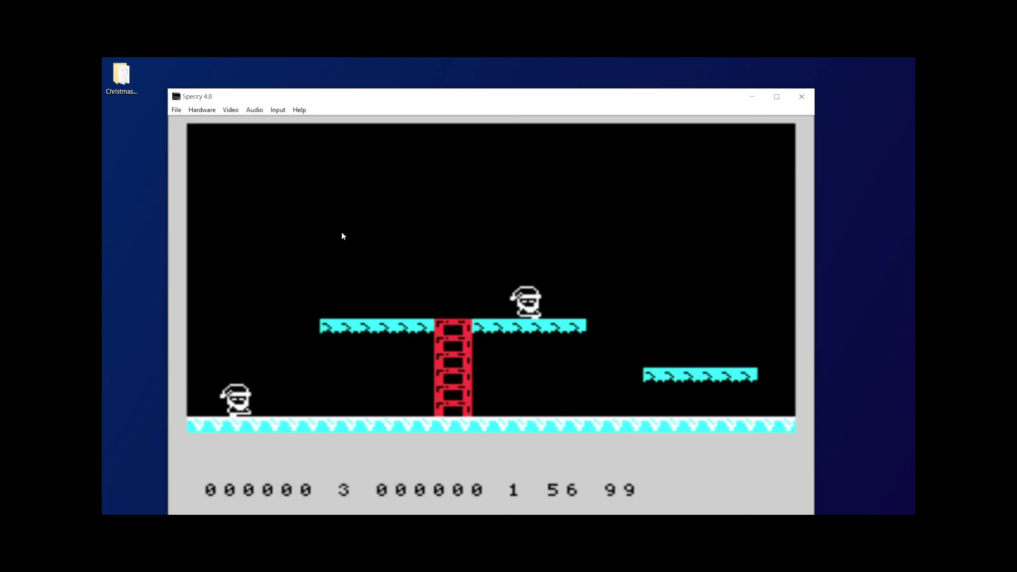
key(p)
key(o)
key(p)
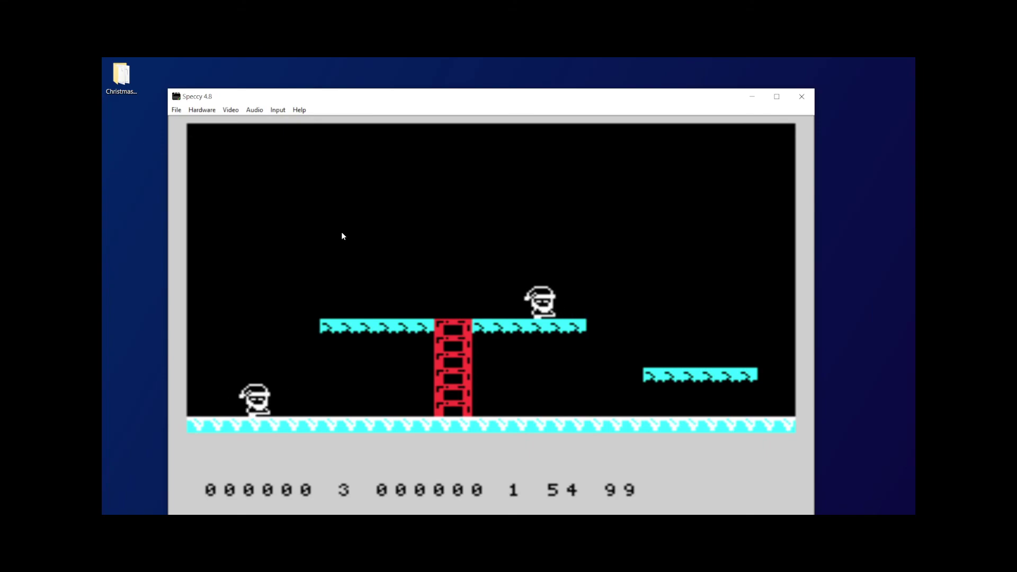
key(o)
key(p)
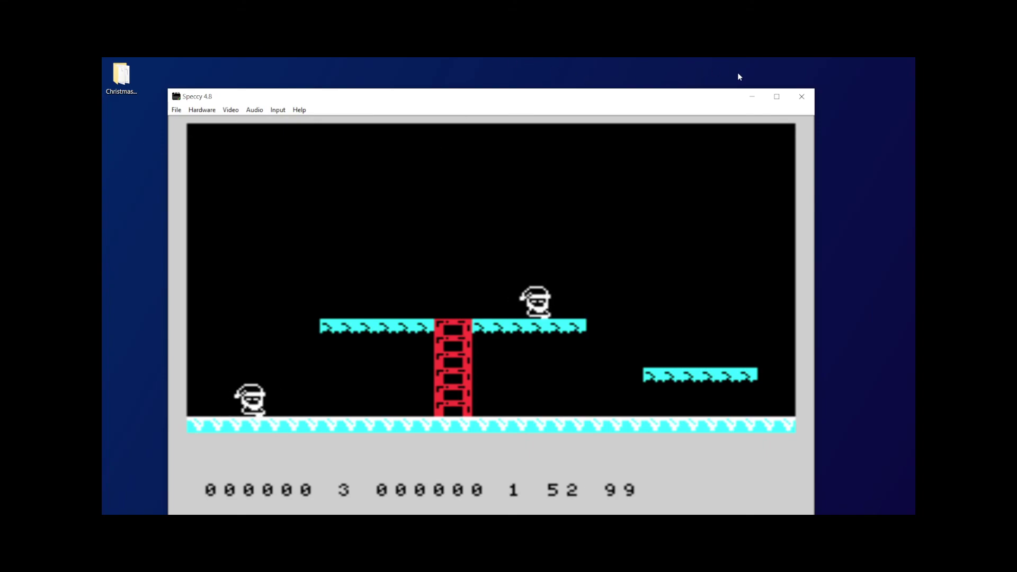
click(800, 97)
- Open screen 00 in the screen layout editor
click(345, 140)
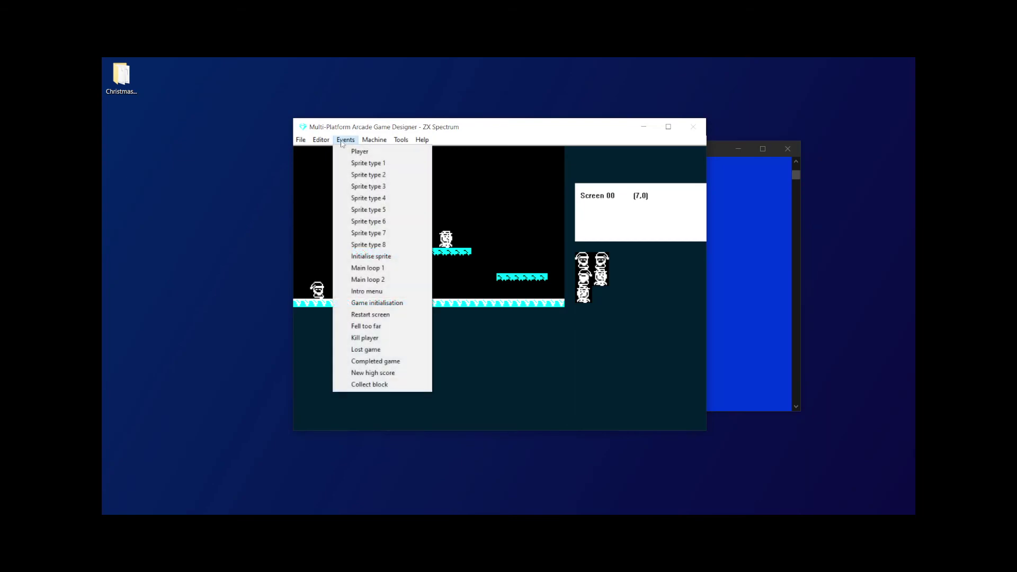
mouse_move(329, 141)
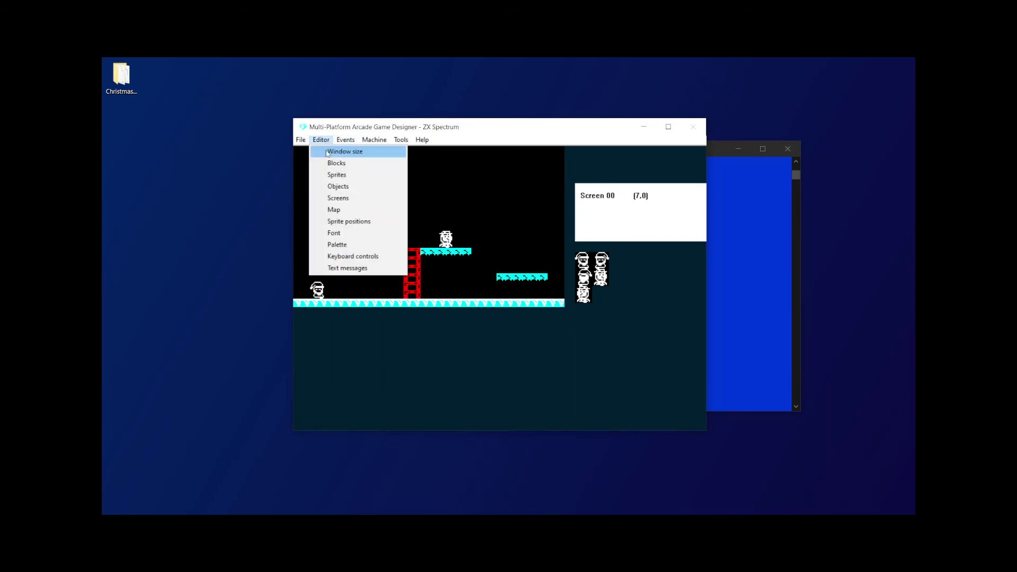
click(335, 198)
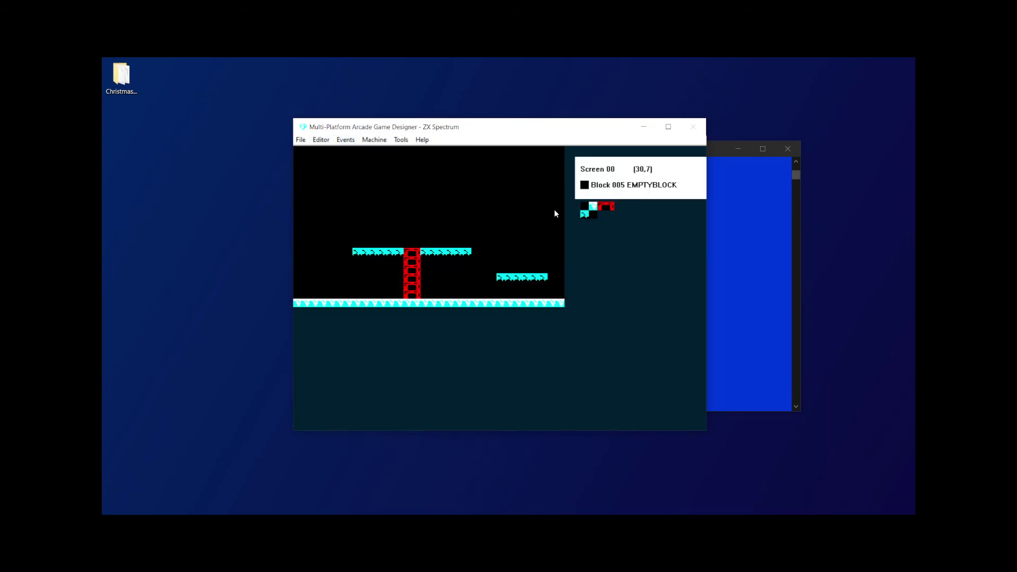
- Open the sprite positions of screen 00 and cycle through the available sprite types, ending on Sprite type 1
click(326, 141)
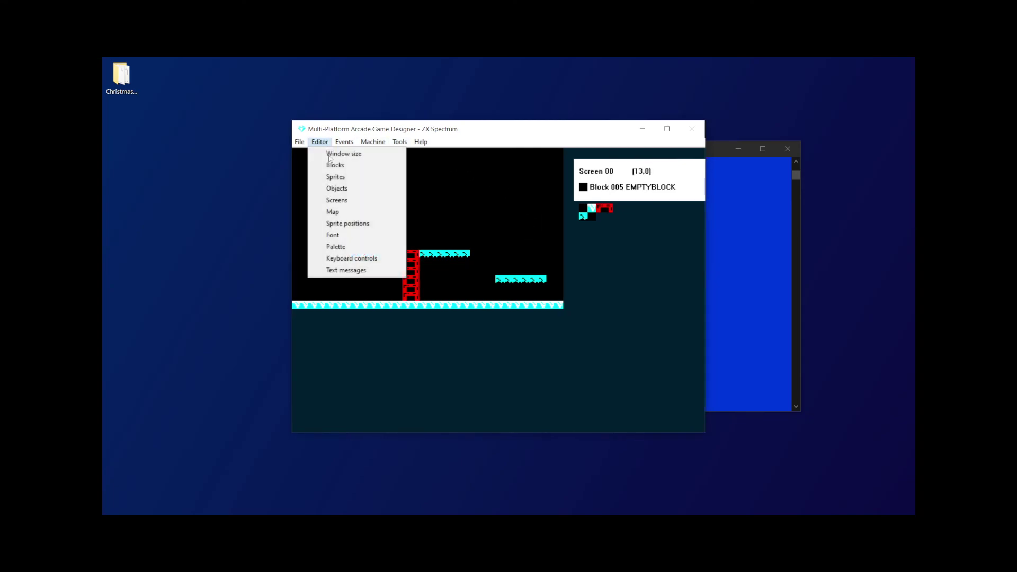
click(364, 224)
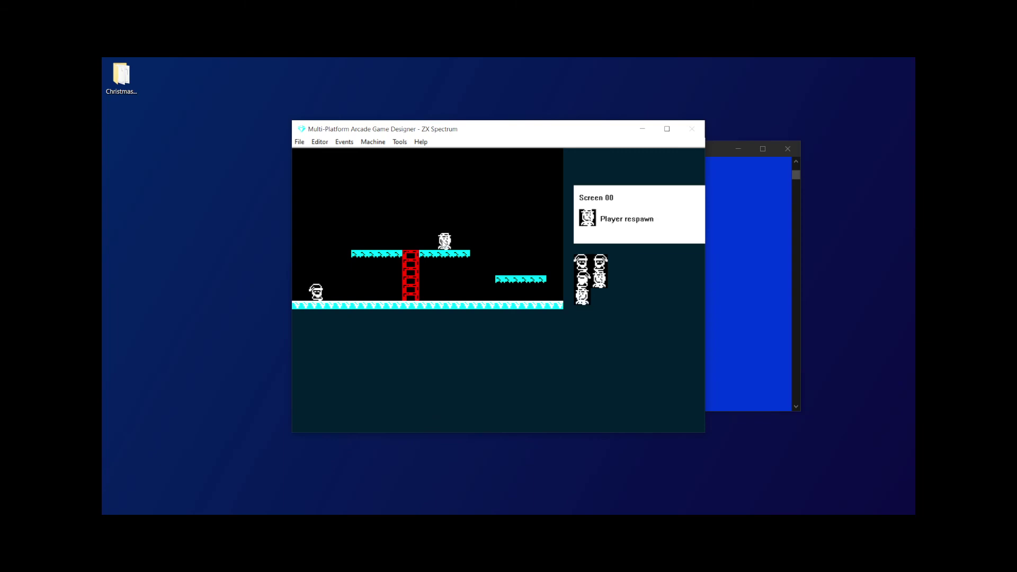
click(607, 220)
click(604, 220)
click(592, 221)
click(592, 222)
click(591, 221)
click(591, 222)
click(591, 221)
click(316, 142)
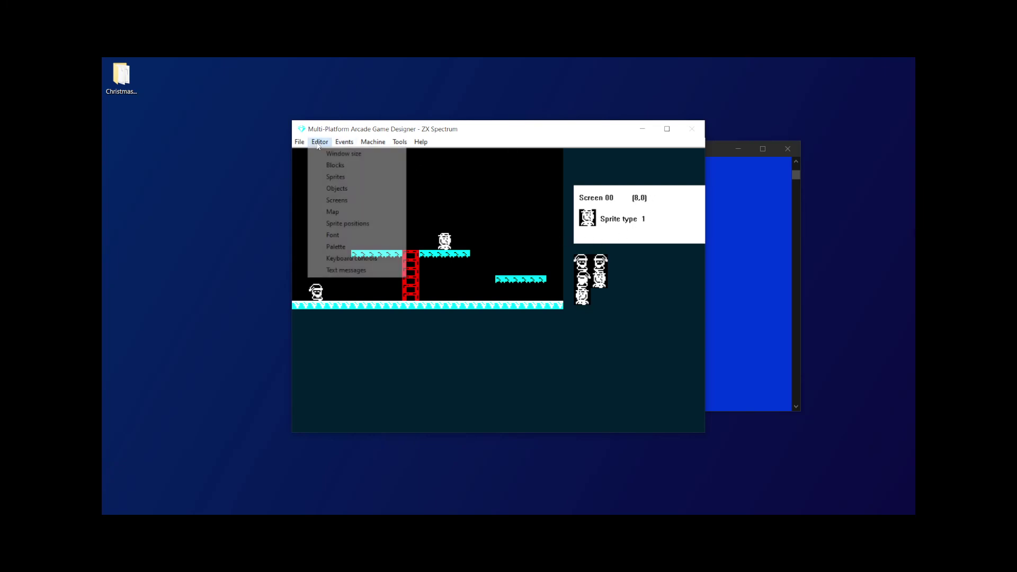
click(326, 131)
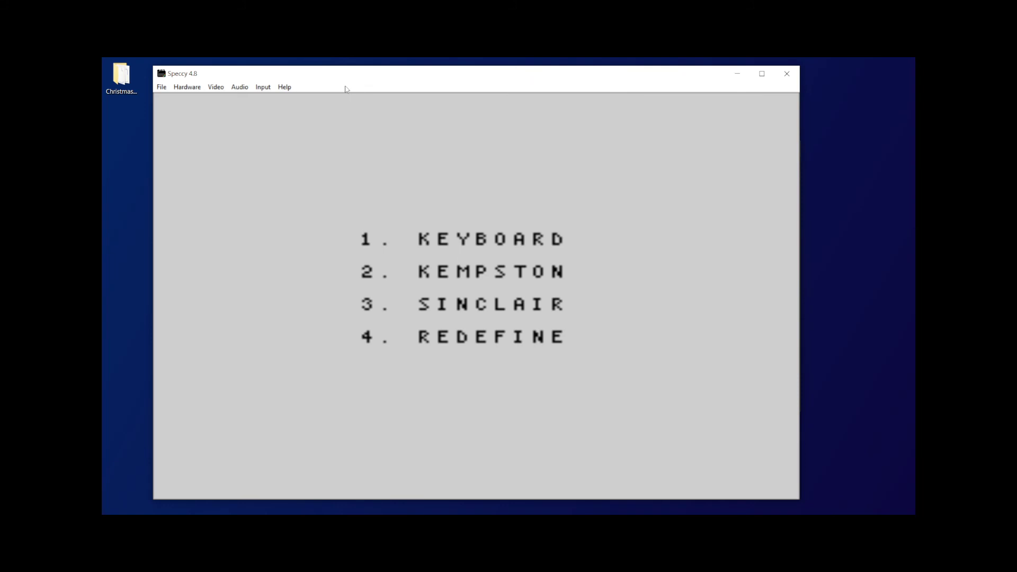
- Test the game with keyboard control, moving the player around the ladder and jumping onto the small lower platform, and close the emulator
key(1)
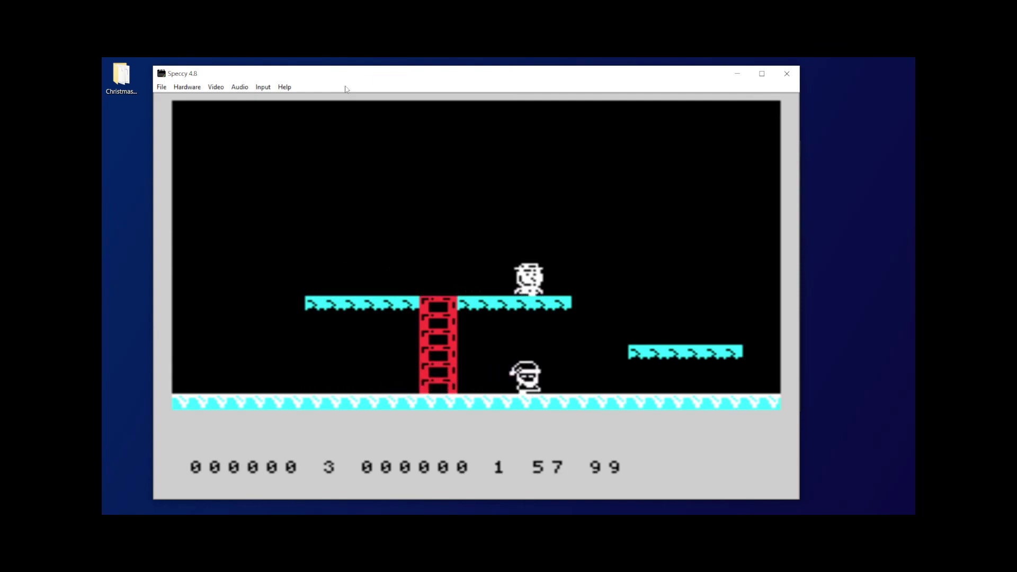
key(o)
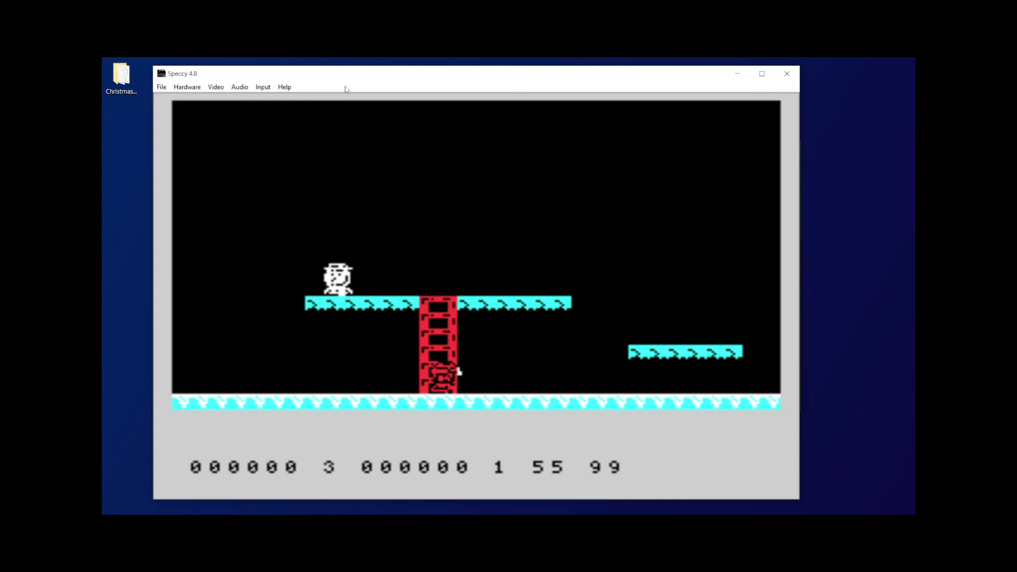
key(o)
key(p)
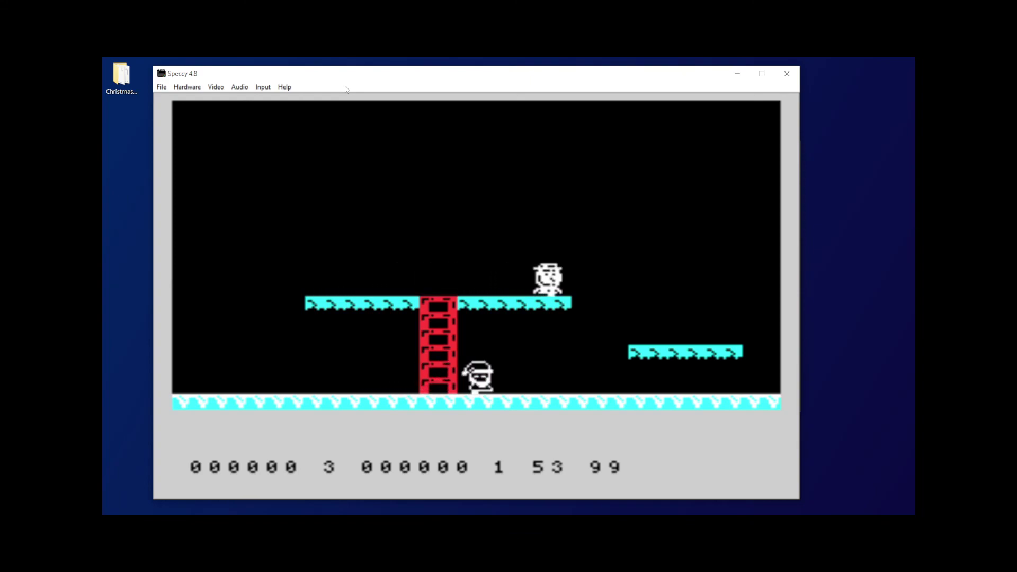
key(space)
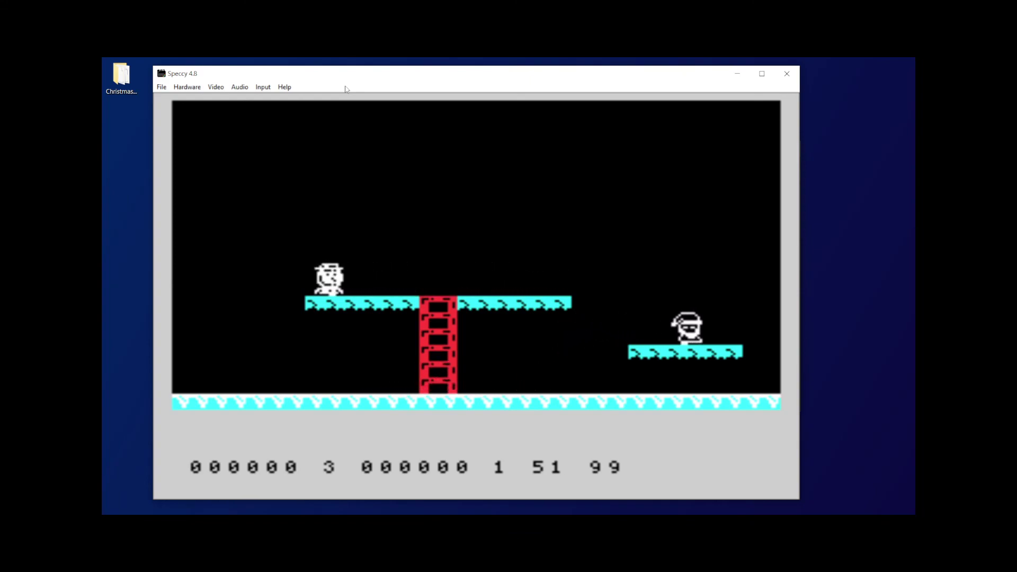
key(o)
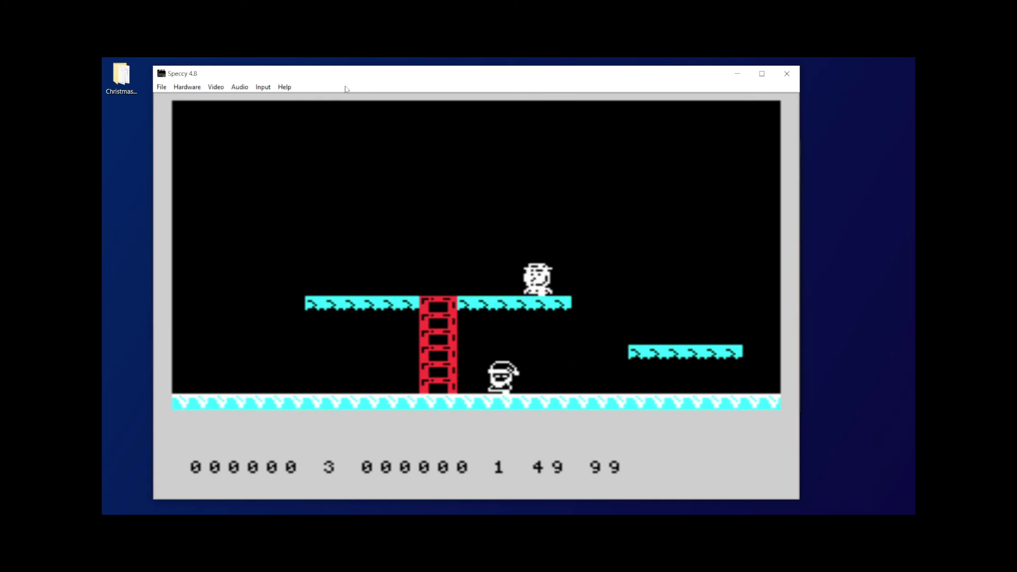
key(q)
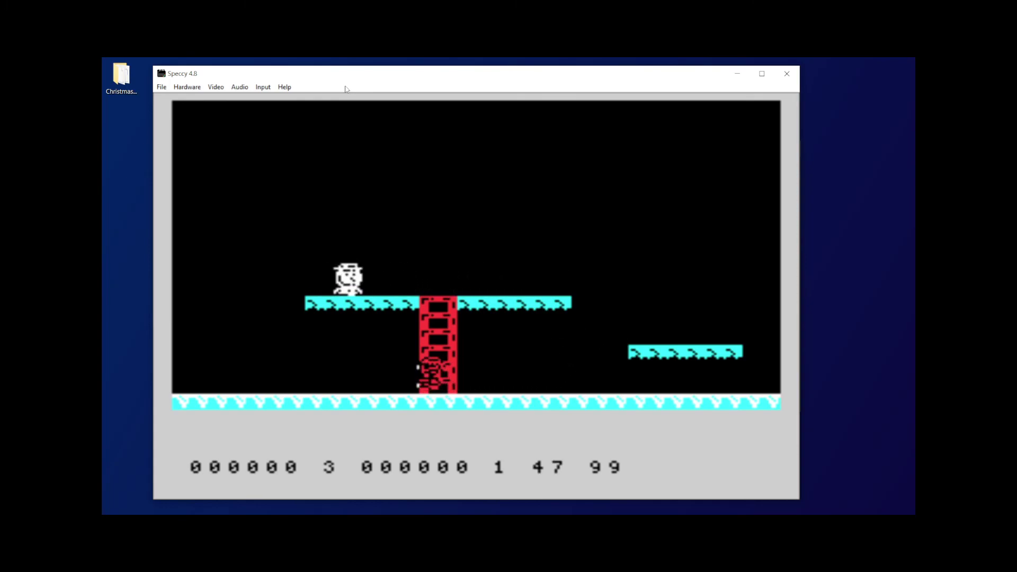
key(p)
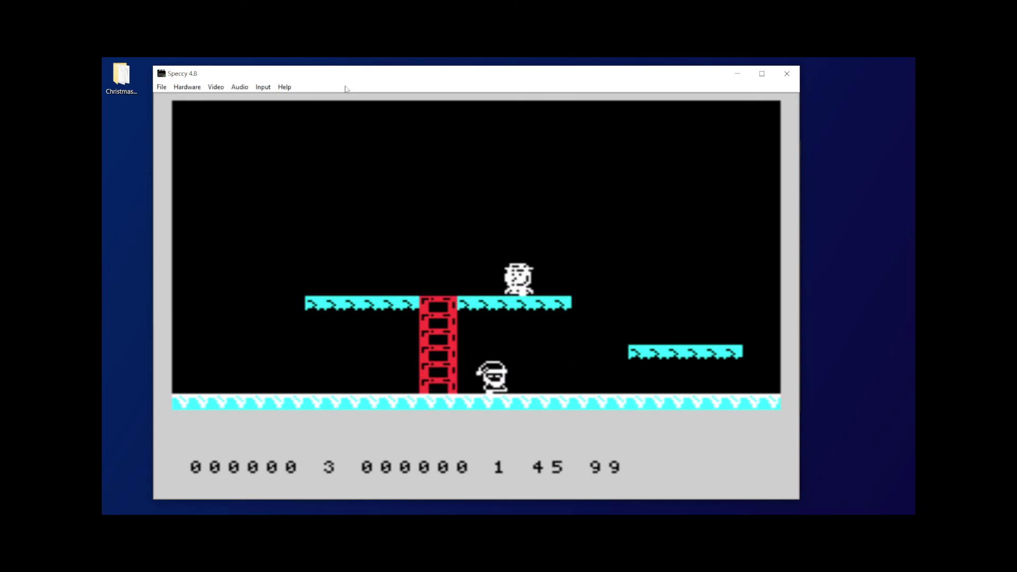
click(796, 77)
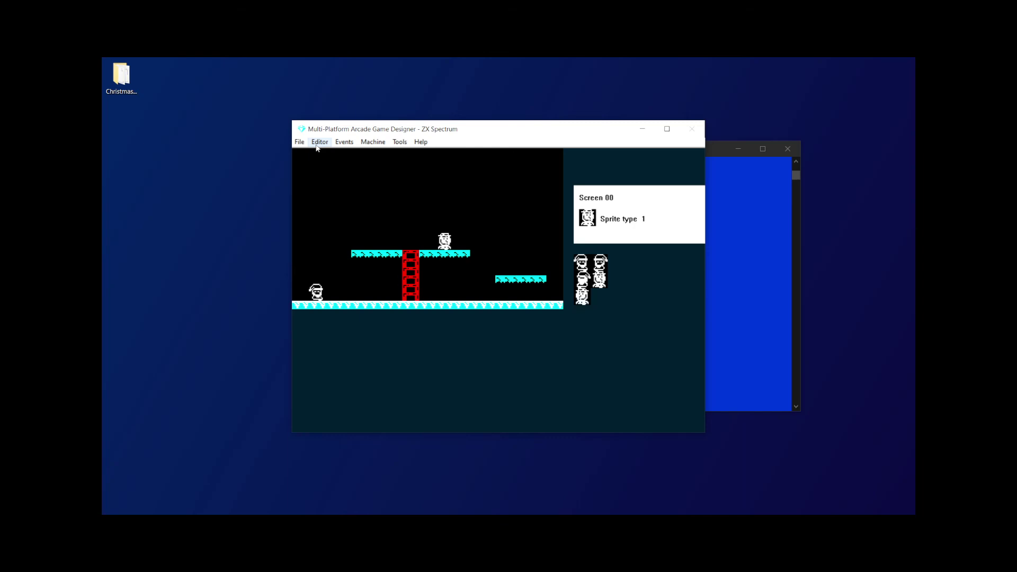
- Open the window size editor showing the play area and the score, lives, high score, timer and energy placement
click(317, 144)
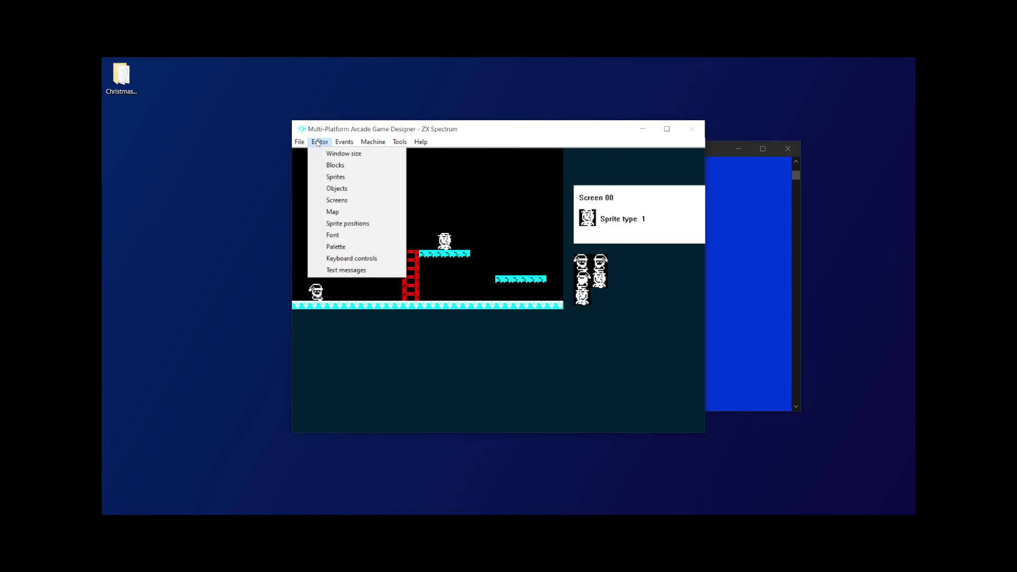
click(358, 123)
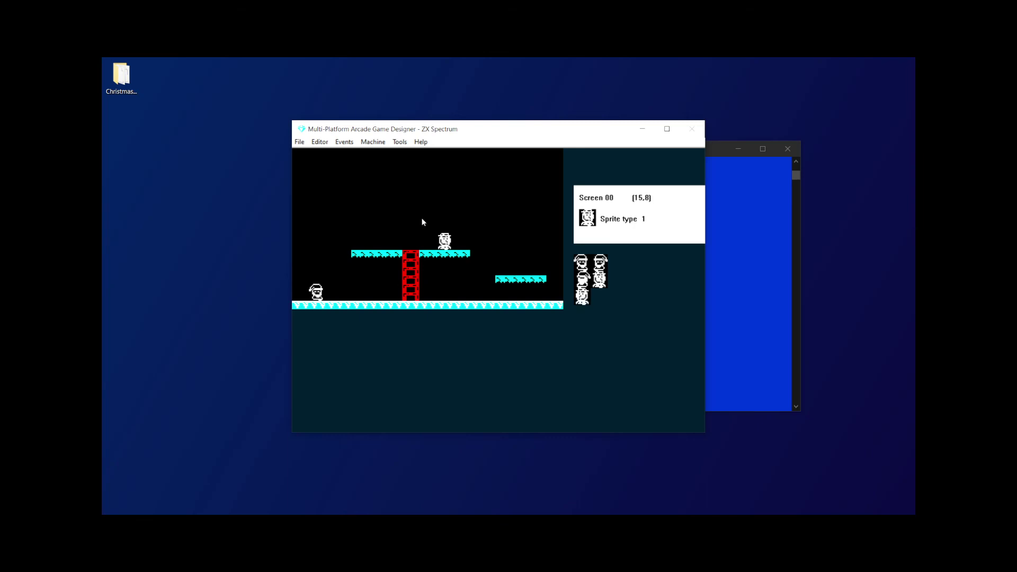
click(319, 141)
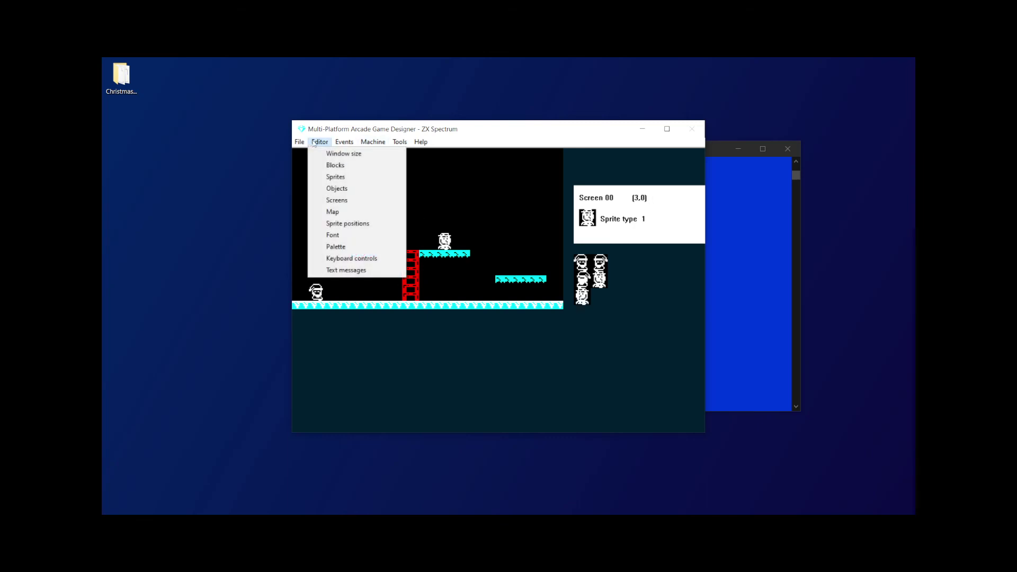
click(340, 154)
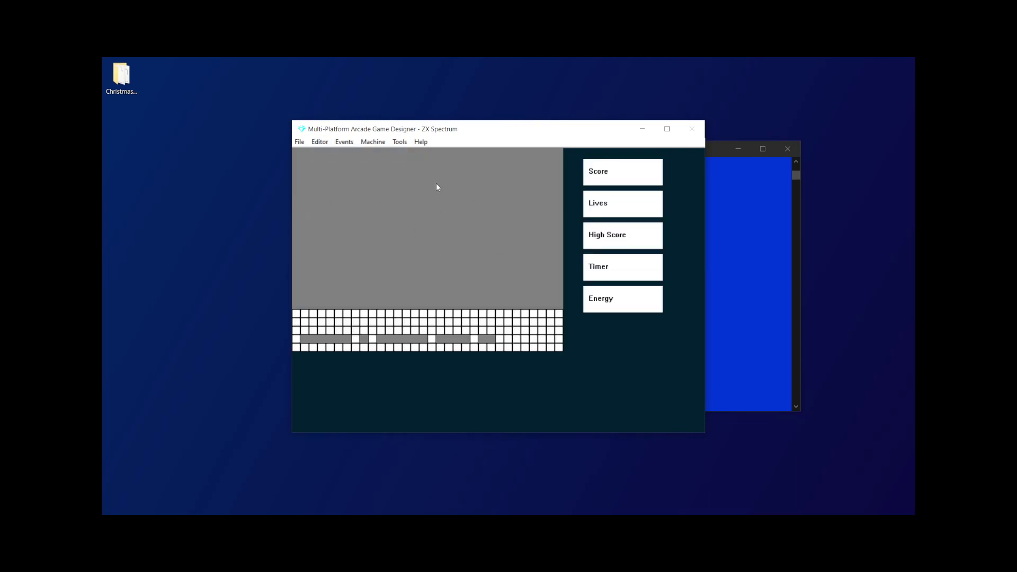